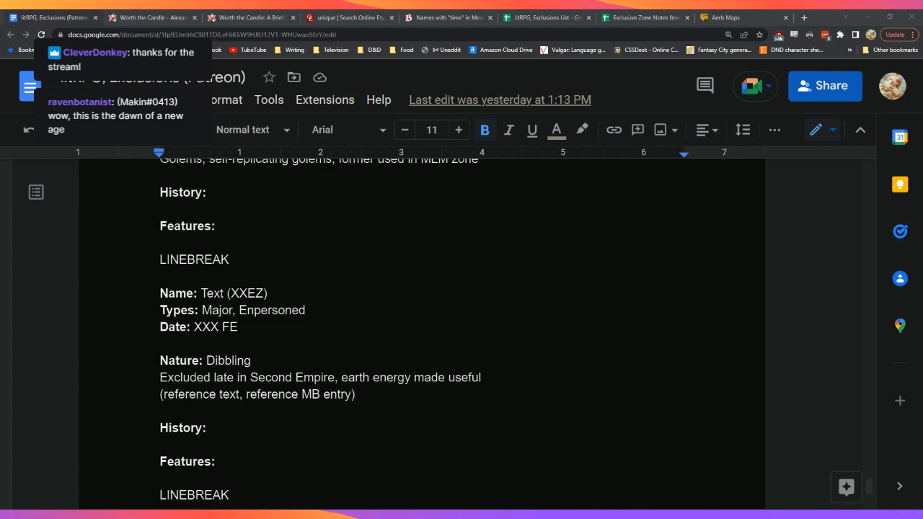
Step: Review the Manifold and Dibbling entries in the exclusions document and place the cursor after the golem notes
scroll(462, 332, "up", 5)
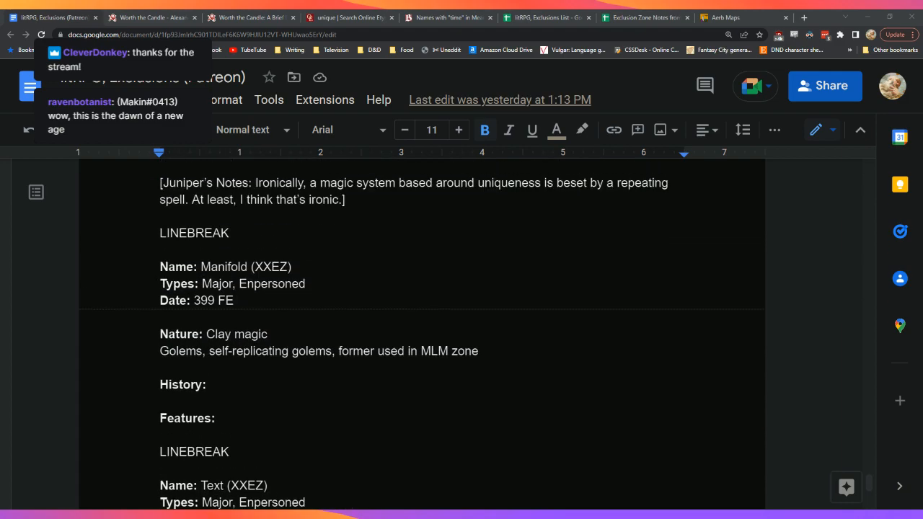
scroll(461, 331, "down", 3)
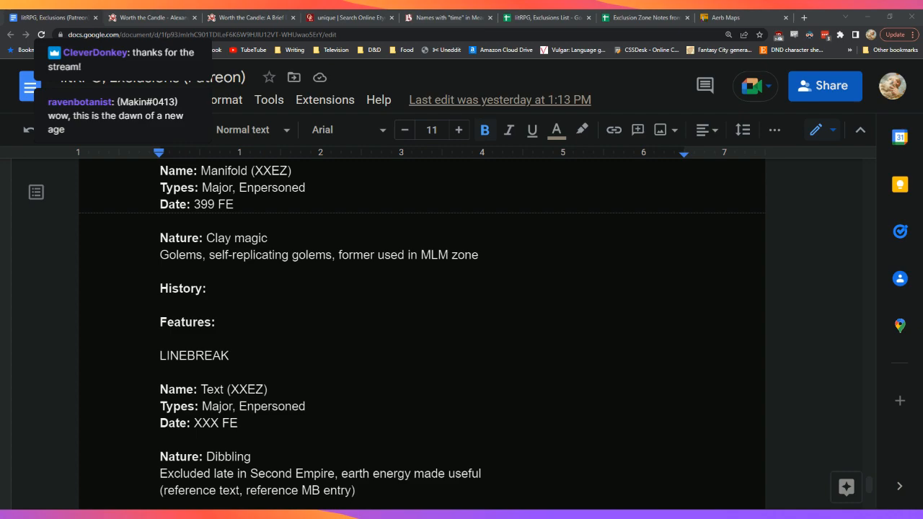
scroll(461, 332, "down", 1)
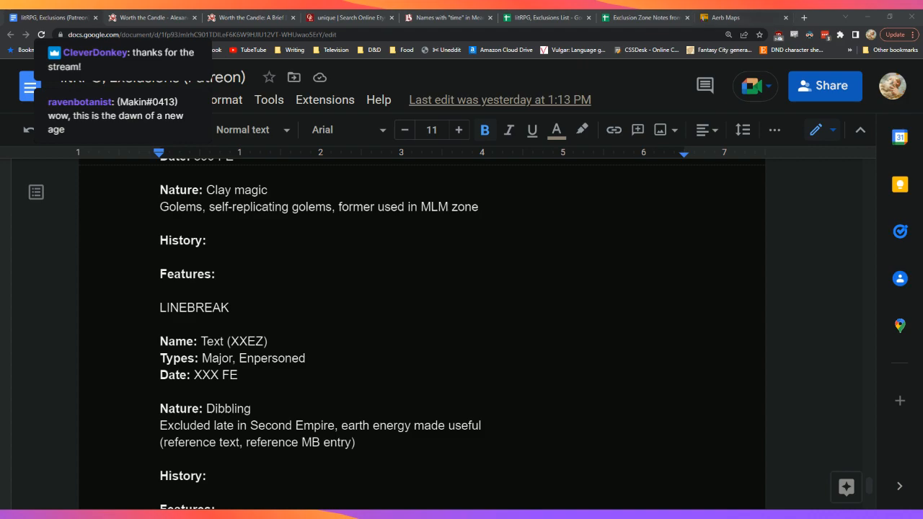
left_click(804, 17)
left_click_drag(771, 18, 767, 65)
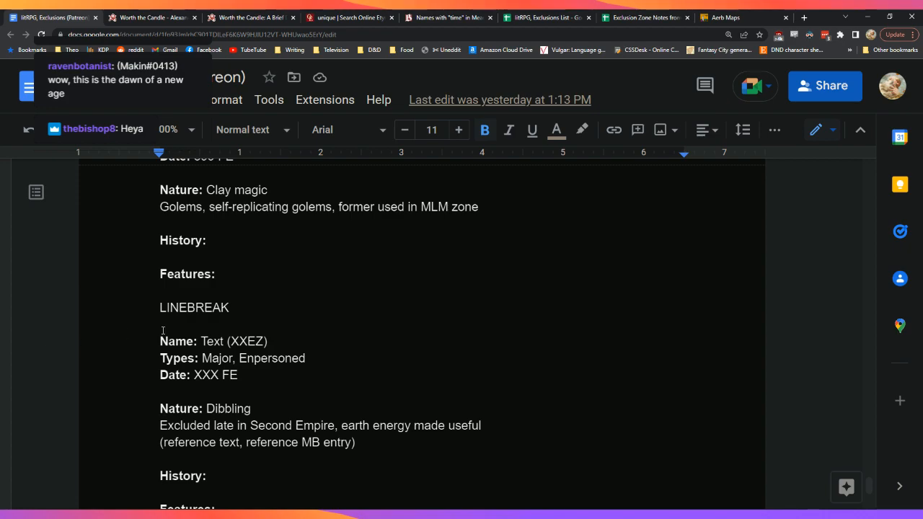
left_click(463, 272)
scroll(490, 290, "up", 1)
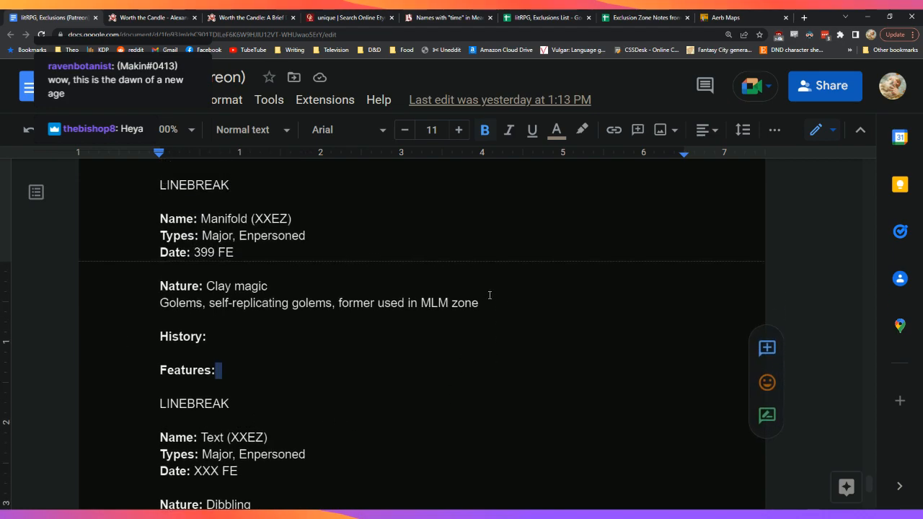
left_click(418, 269)
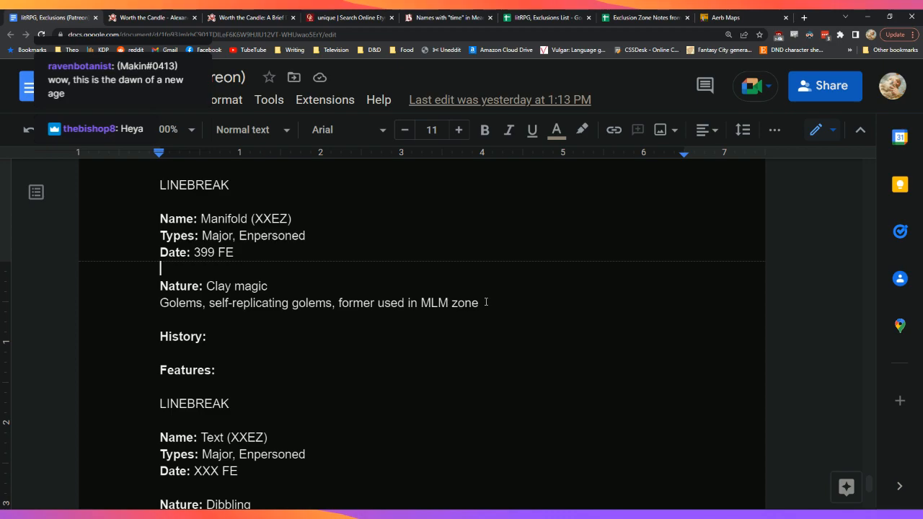
key("Down")
key("Down")
left_click(486, 302)
Step: Switch to the Worth the Candle page and read its Three Timelines section
left_click(149, 15)
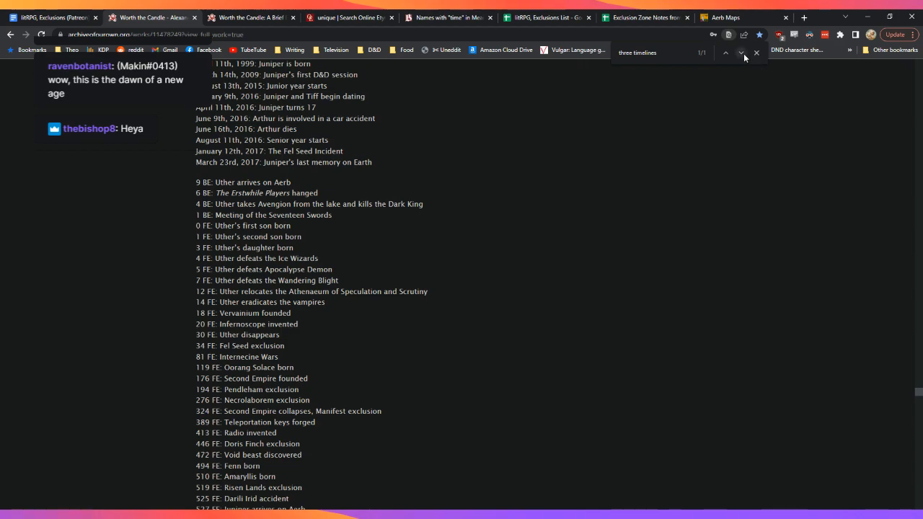
scroll(543, 260, "up", 4)
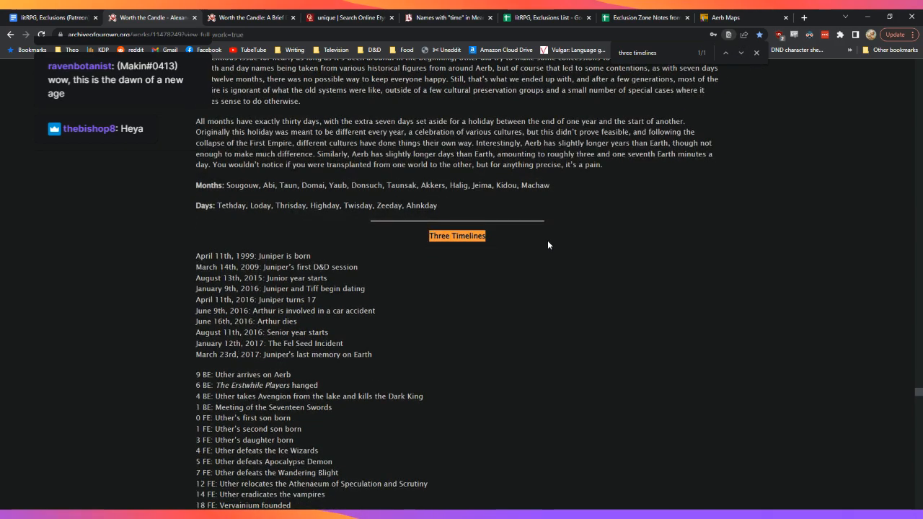
scroll(548, 245, "down", 2)
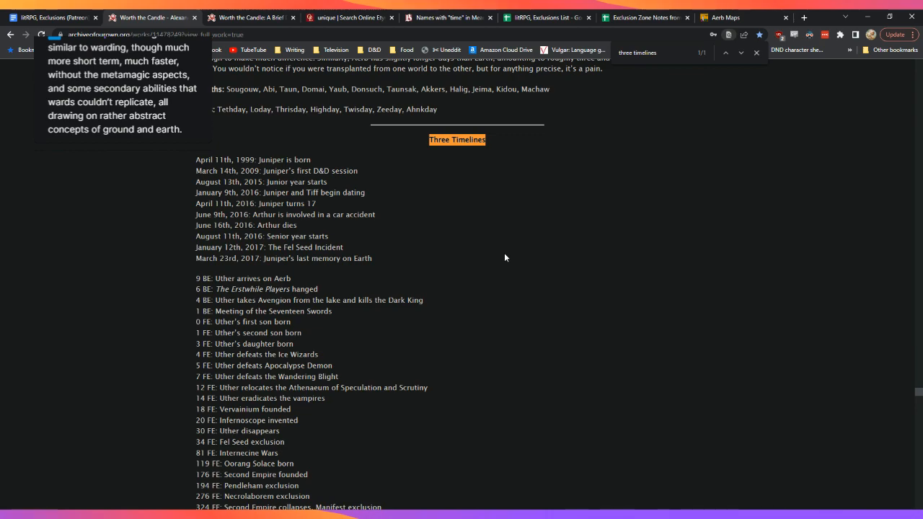
scroll(504, 257, "down", 1)
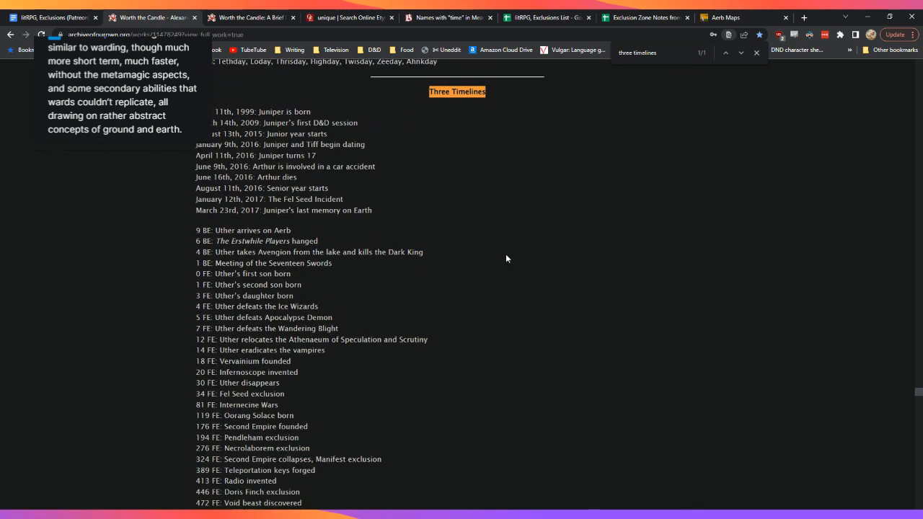
Step: Open the Wikipedia article on the dibber in a new tab and dismiss the donation banner
left_click(804, 18)
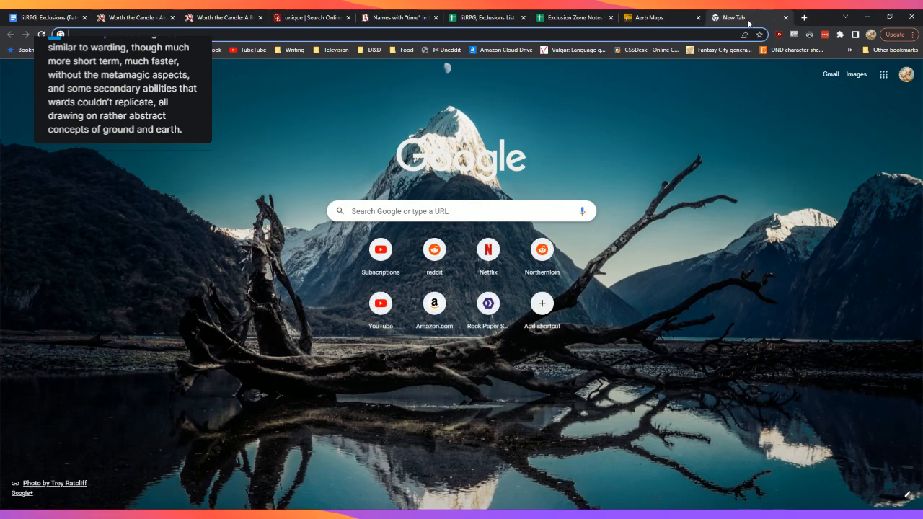
left_click_drag(751, 21, 751, 109)
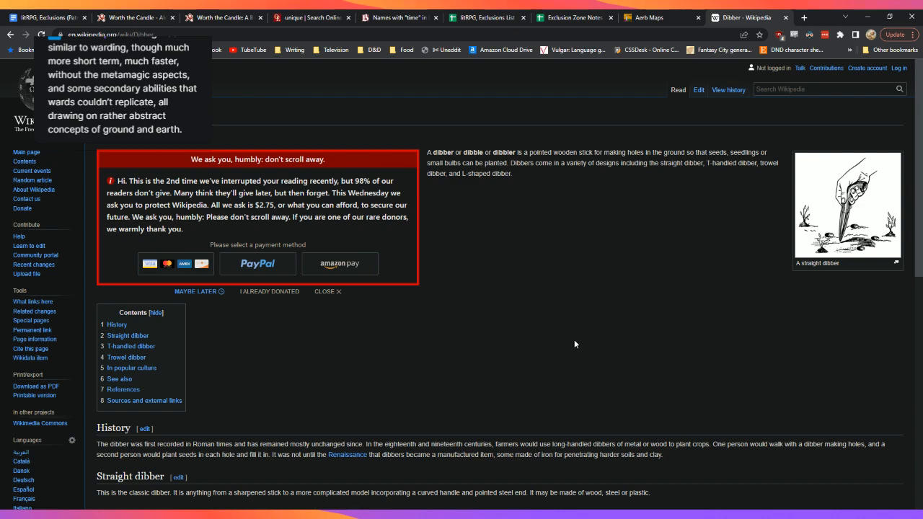
left_click(326, 292)
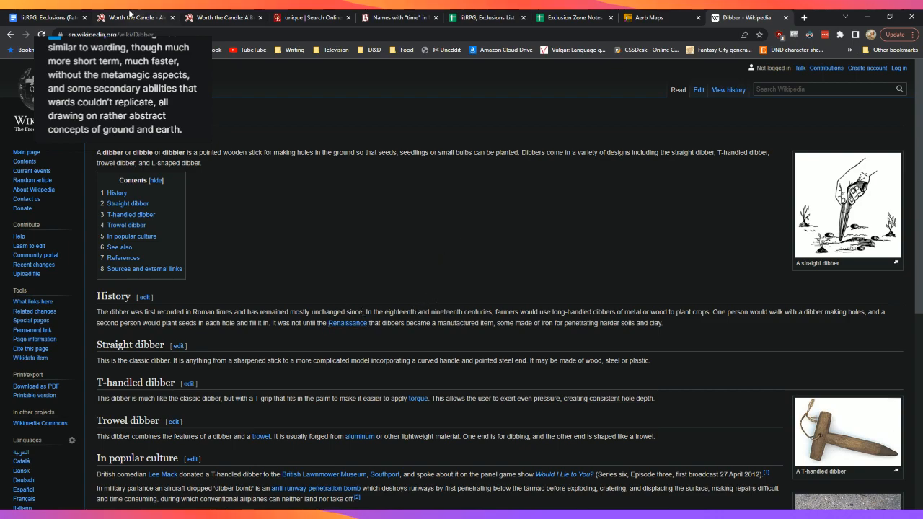
Step: Return to the exclusions document and remove the XX placeholder from the Manifold entry's zone code
left_click(44, 17)
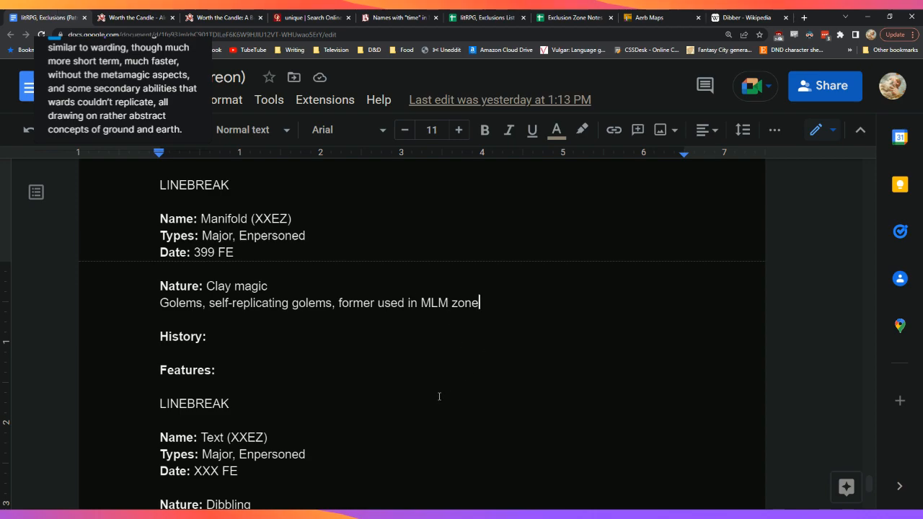
left_click(271, 218)
key("BackSpace")
key("BackSpace")
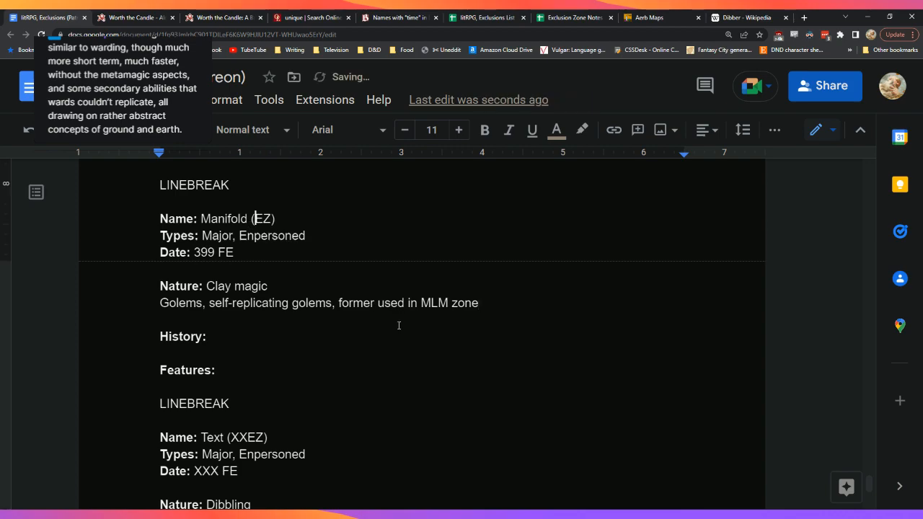
Step: Search the document for "mnez" and "manifold", ending at the Manifold entry's name line
key("ctrl+f")
type("mnez")
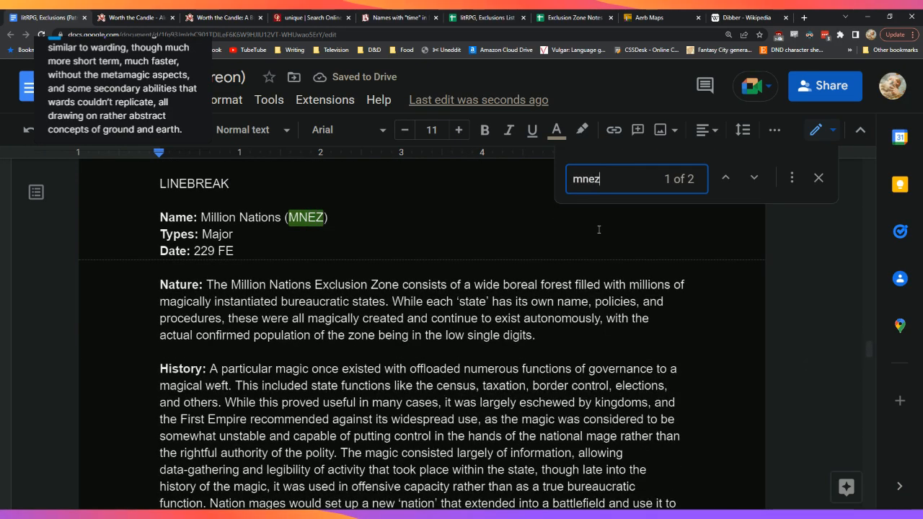
double_click(677, 189)
type("manifold")
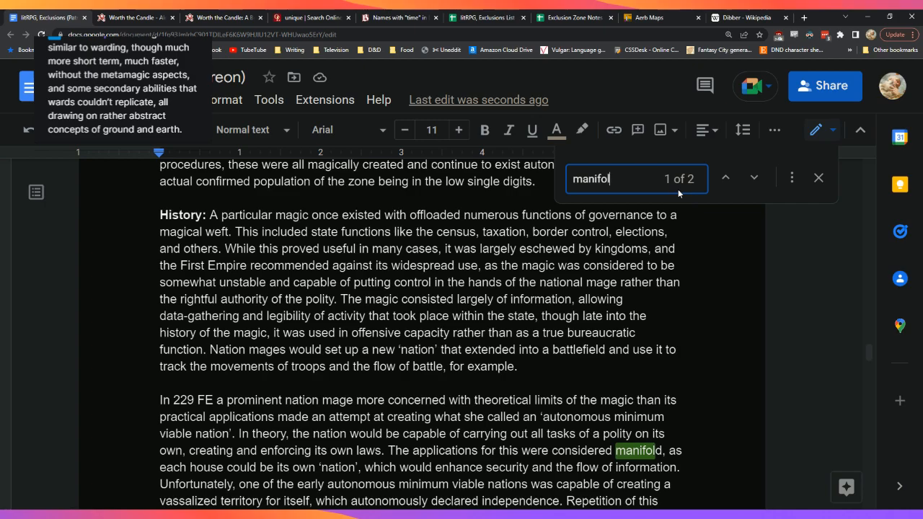
left_click(755, 182)
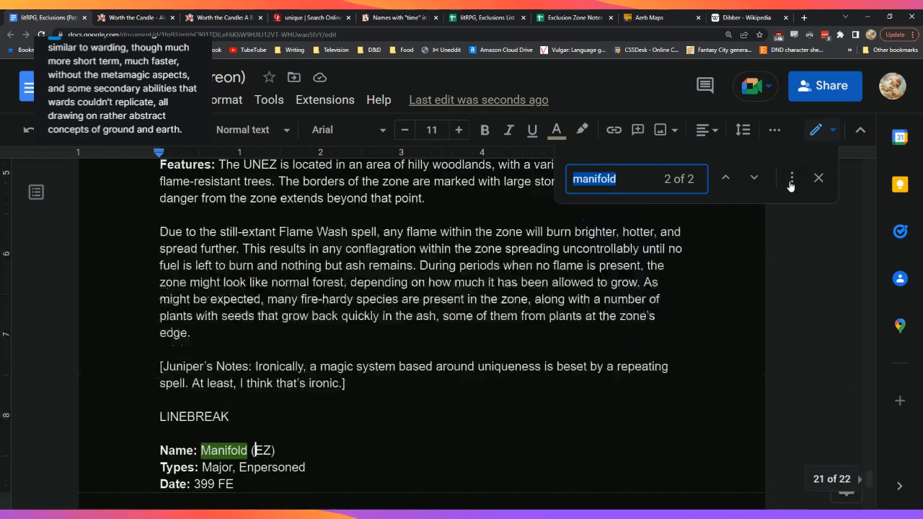
left_click(817, 177)
scroll(542, 351, "down", 3)
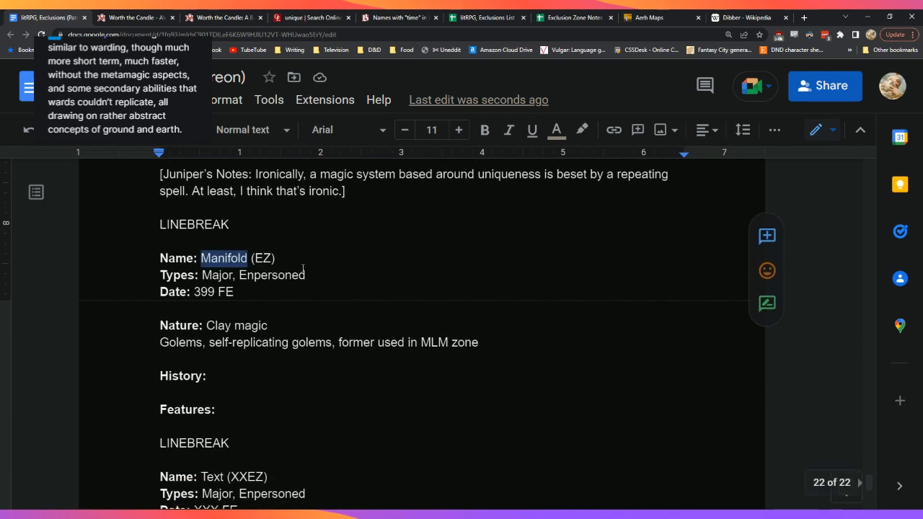
Step: Complete the Manifold entry's zone code as MAEZ
left_click(275, 258)
key("Left")
key("Left")
key("Left")
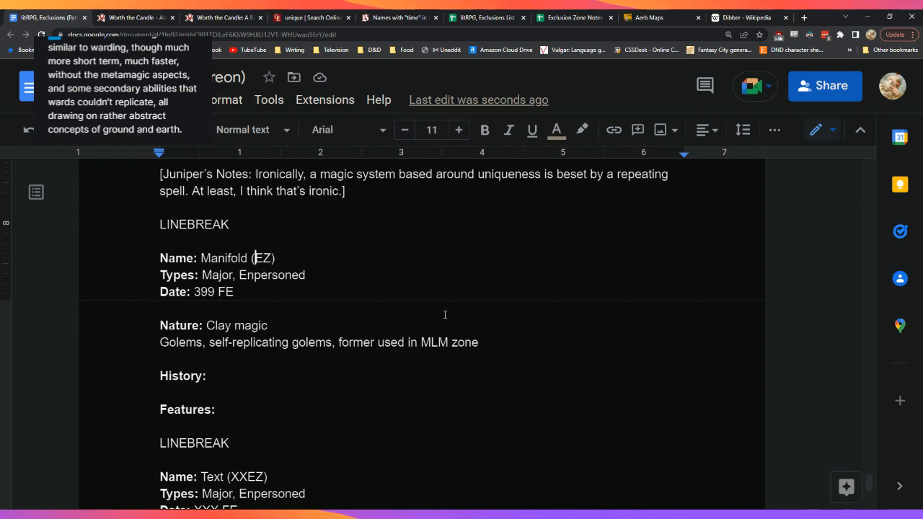
type("MA")
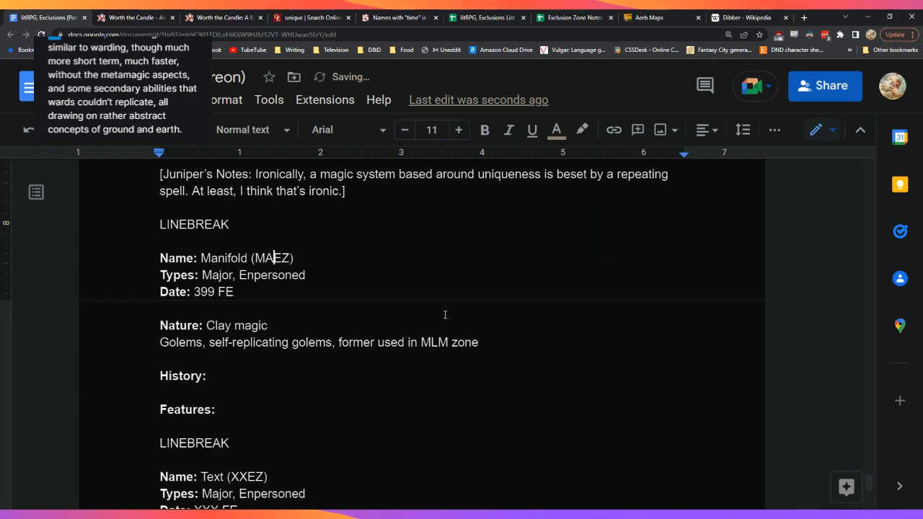
Step: Remove ", Enpersoned" from the Manifold entry's Types line so that only Major is listed
key("Down")
key("Down")
key("Up")
key("Right")
key("Right")
key("Right")
key("Right")
key("Right")
key("BackSpace")
key("BackSpace")
key("BackSpace")
key("BackSpace")
key("BackSpace")
key("BackSpace")
key("BackSpace")
key("BackSpace")
key("BackSpace")
key("BackSpace")
key("BackSpace")
key("BackSpace")
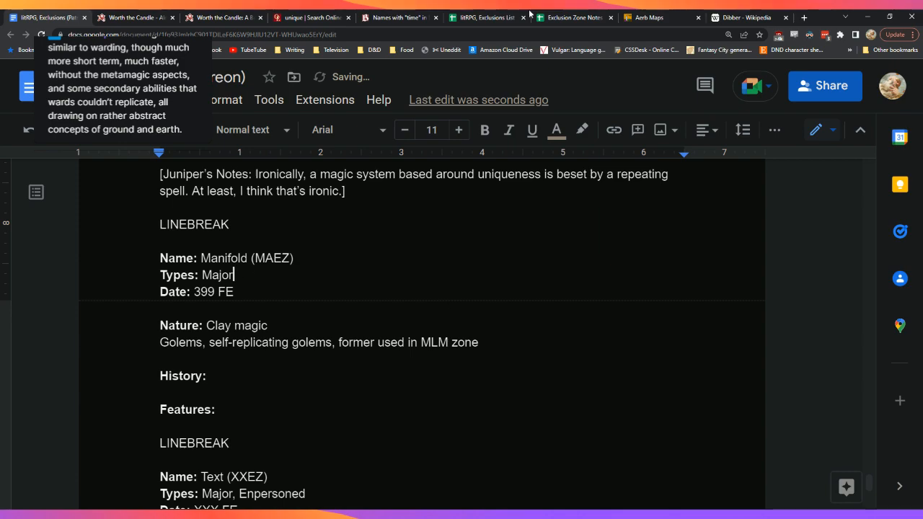
Step: Switch to the Exclusion Zone Notes spreadsheet and copy the Manifold row's name and placement note from cell G9
left_click(591, 14)
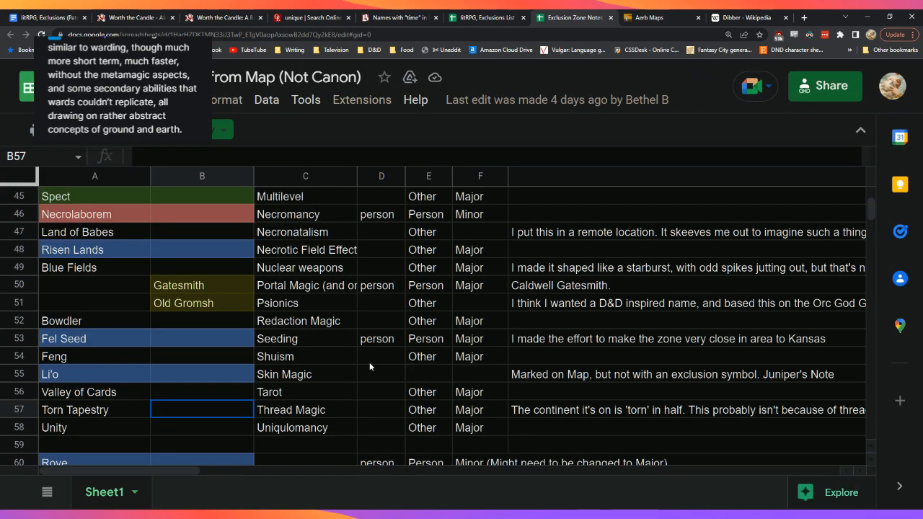
scroll(369, 364, "down", 5)
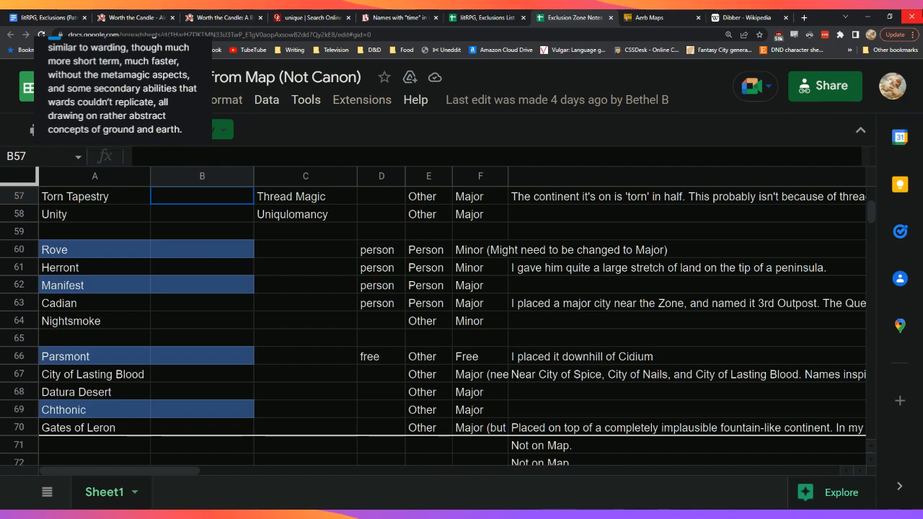
scroll(227, 313, "down", 1)
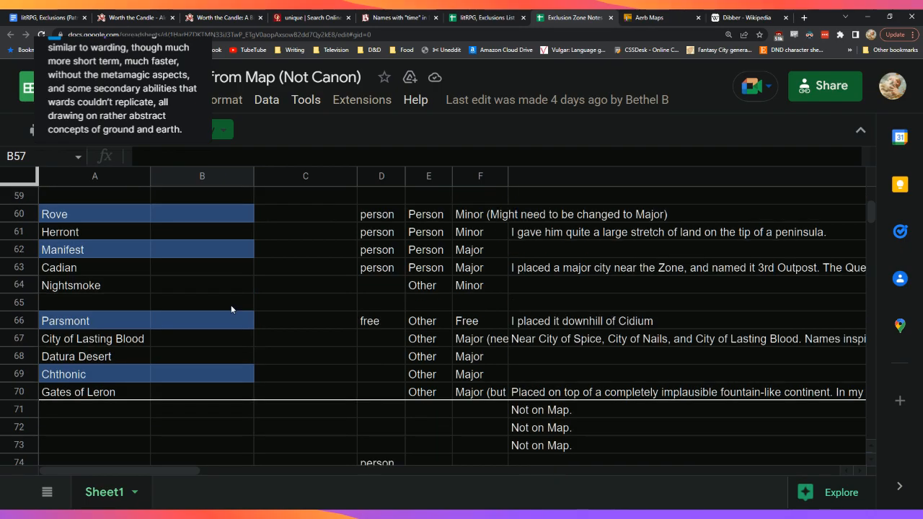
scroll(244, 332, "up", 20)
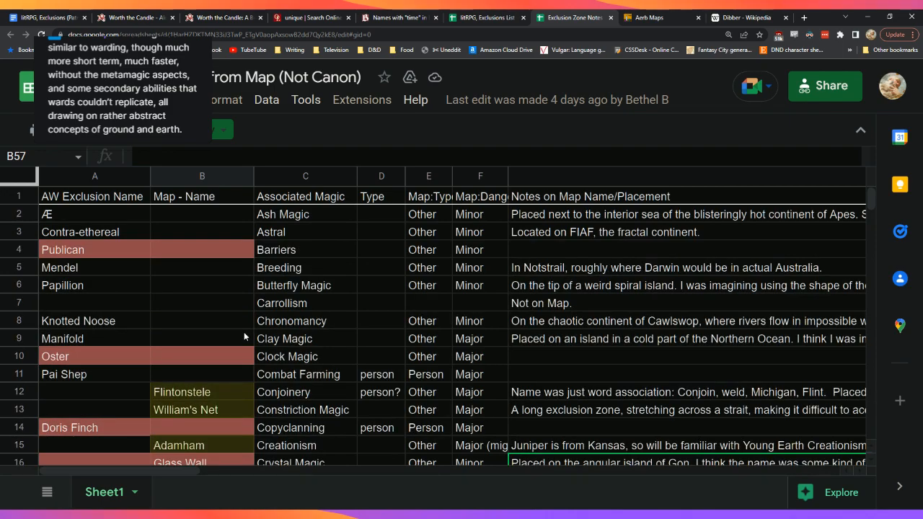
left_click(602, 343)
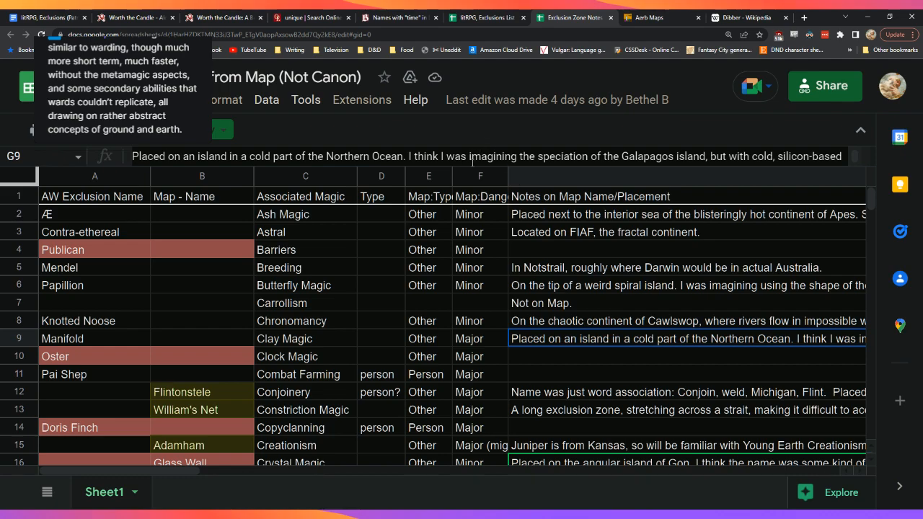
key("ctrl+a")
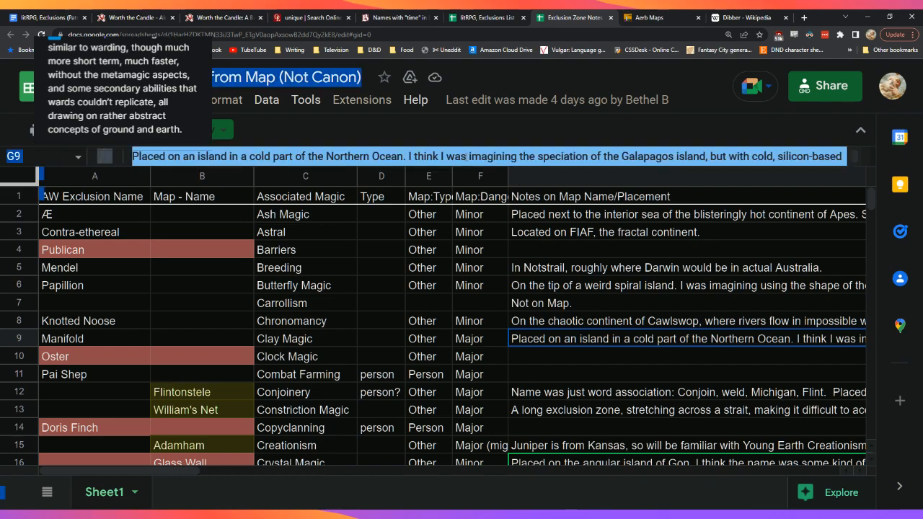
left_click(604, 349, "shift")
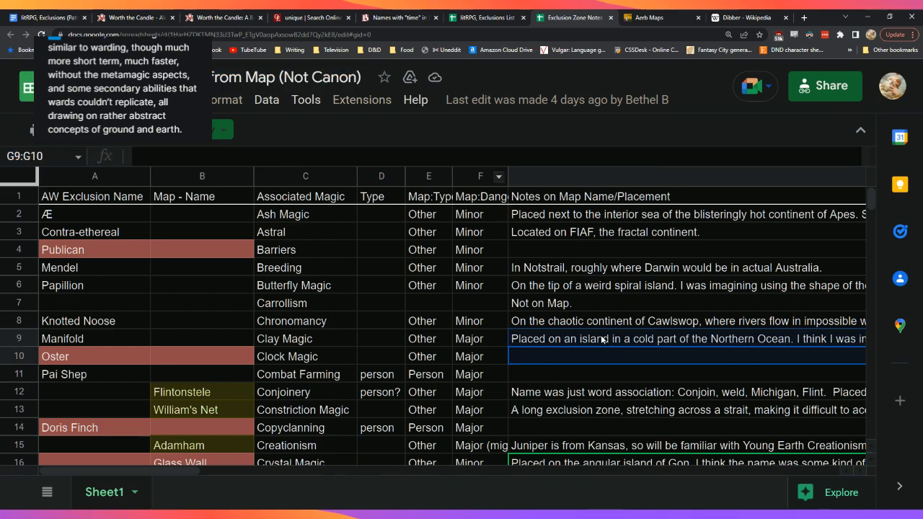
left_click(592, 343)
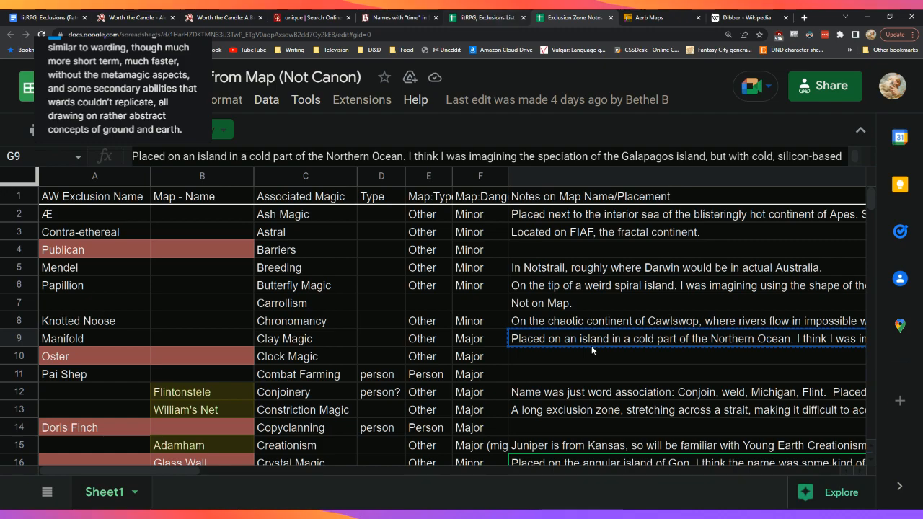
key("ctrl+c")
left_click(613, 381)
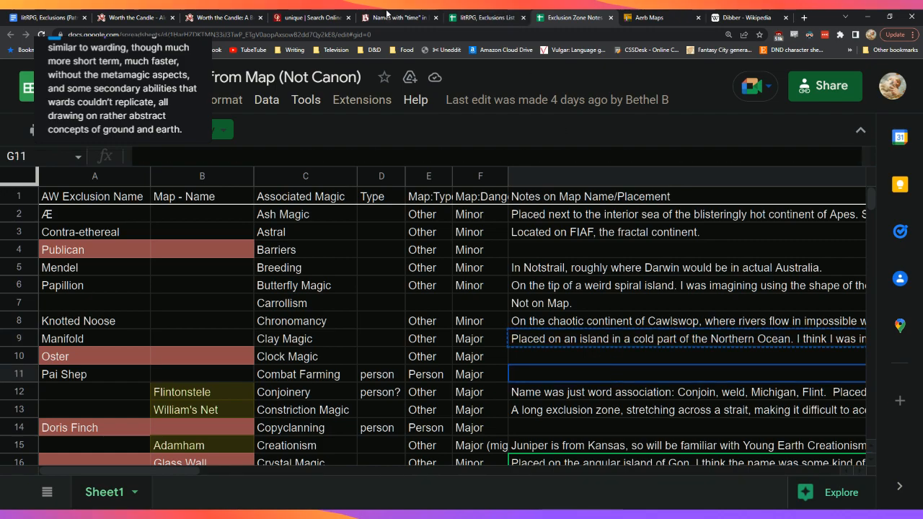
Step: Return to the litRPG exclusions document and add an empty line directly under the Manifold entry's Features heading
left_click(43, 18)
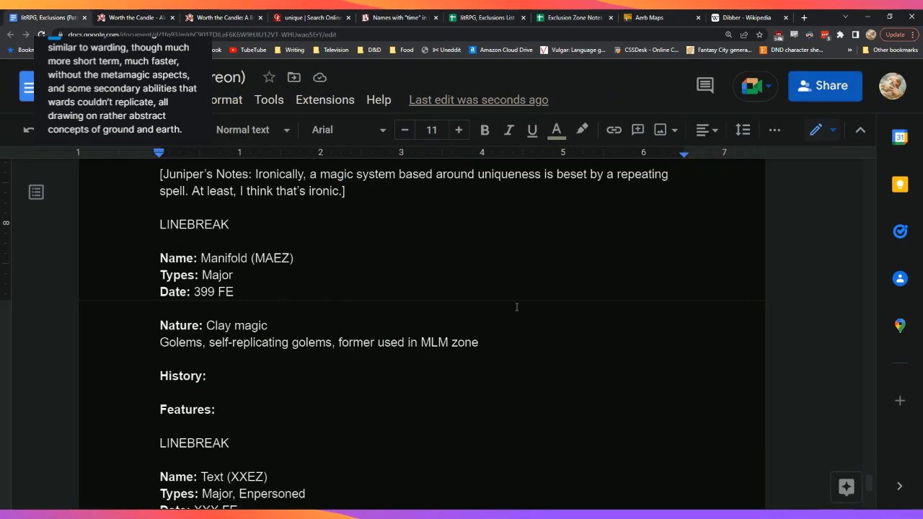
left_click(504, 342)
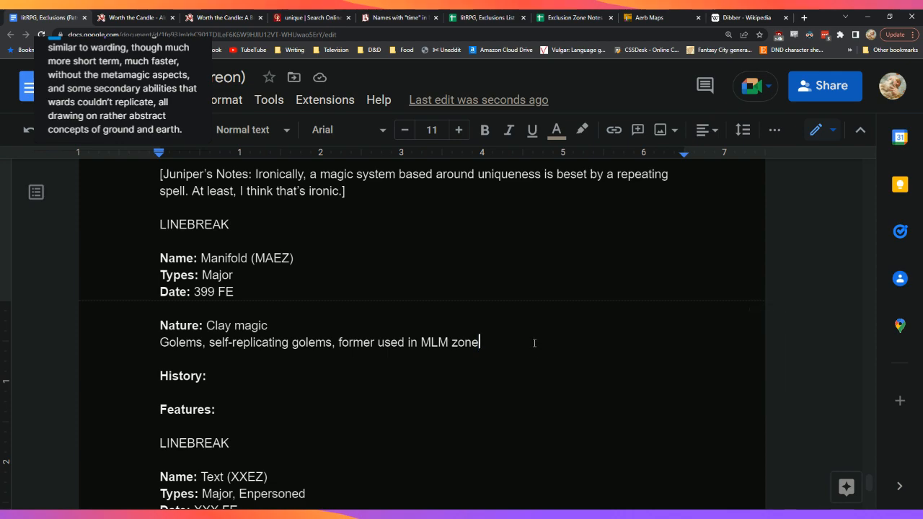
key("Return")
key("Return")
key("BackSpace")
key("Delete")
key("Down")
key("Down")
key("Down")
key("Down")
key("Down")
key("Home")
key("Return")
key("Up")
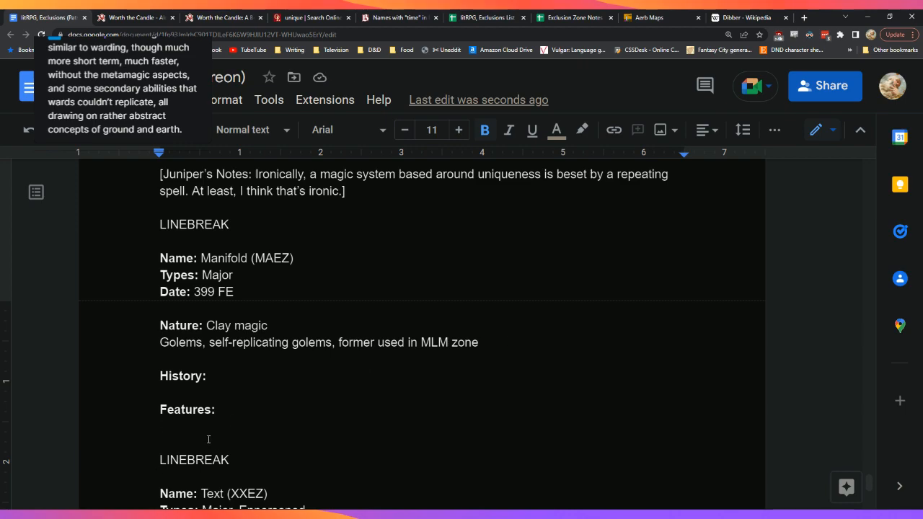
Step: Paste the copied placement note under the Manifold entry's Features heading without source formatting and remove its bold
right_click(208, 411)
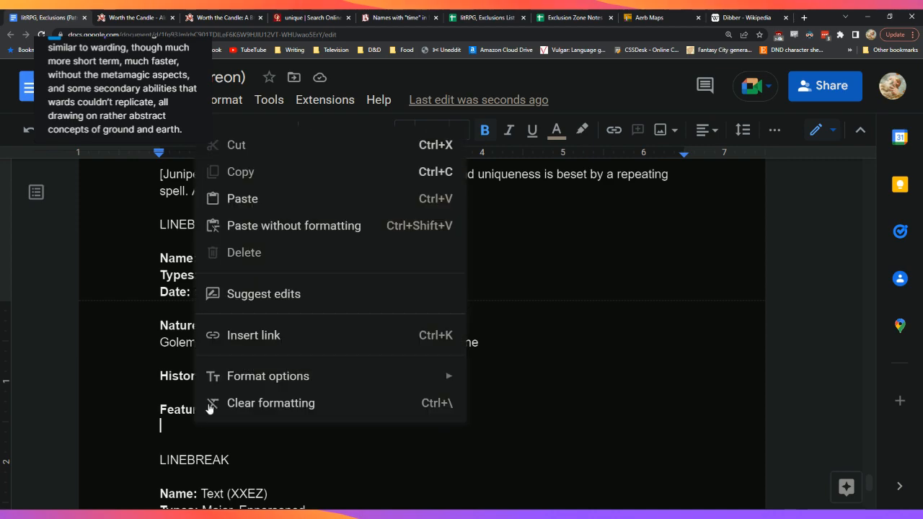
left_click(283, 227)
triple_click(128, 430)
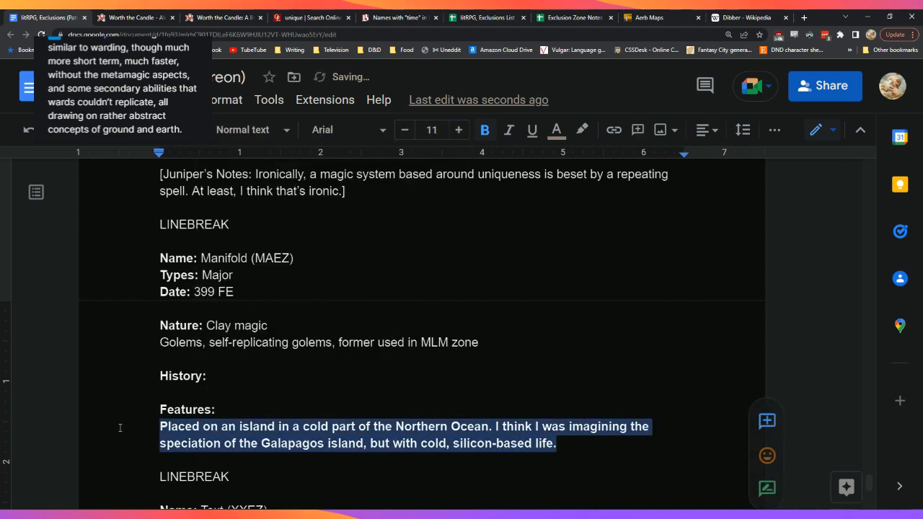
key("ctrl+b")
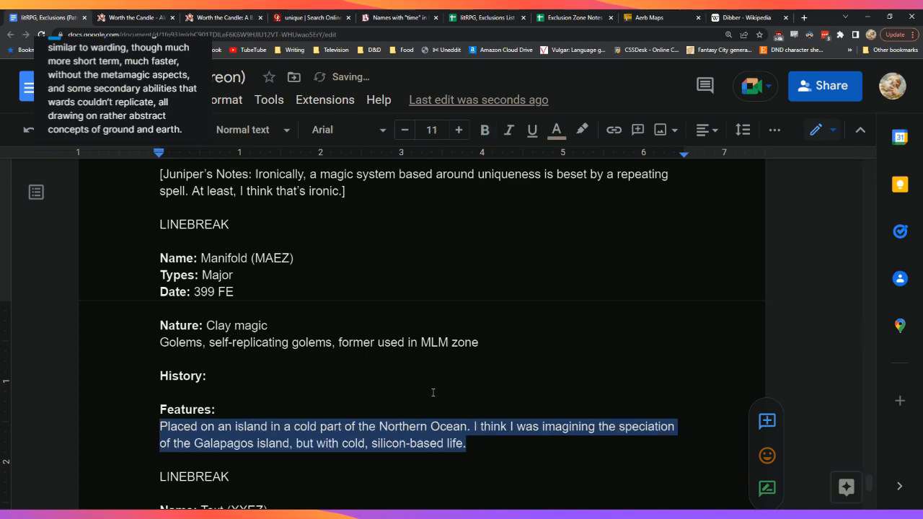
Step: Replace the Manifold entry's two lines of Nature notes with "The clay golems of the Manifold Exclusion"
left_click(409, 317)
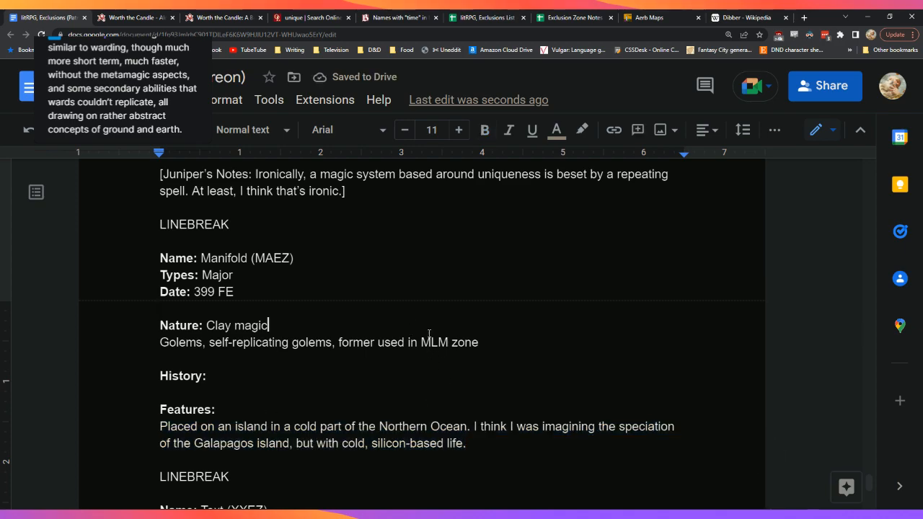
key("Down")
key("Down")
key("Left")
key("shift+Up")
key("shift+Left")
key("shift+Left")
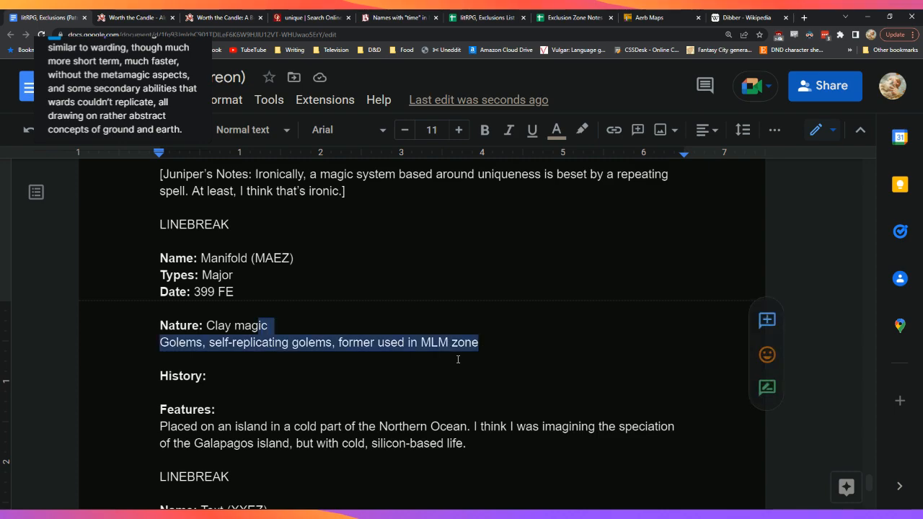
key("shift+Left")
key("shift+Left")
key("shift+Left")
key("shift+Left")
key("shift+Left")
key("shift+Left")
key("shift+Left")
key("shift+Left")
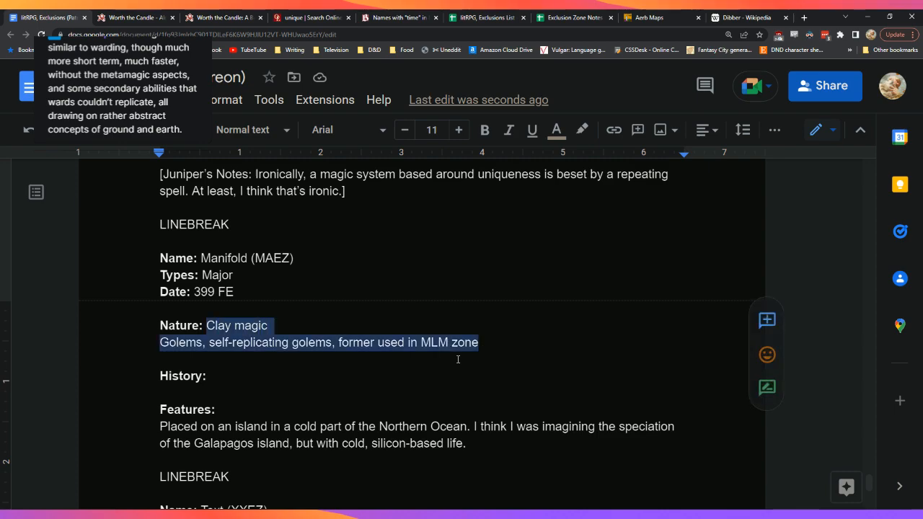
key("BackSpace")
type("The clay golems ")
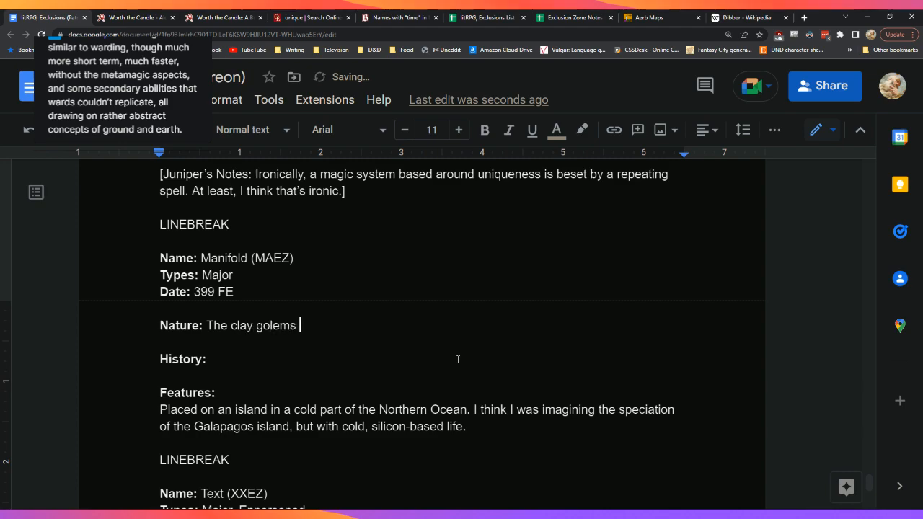
type("of the Manifo")
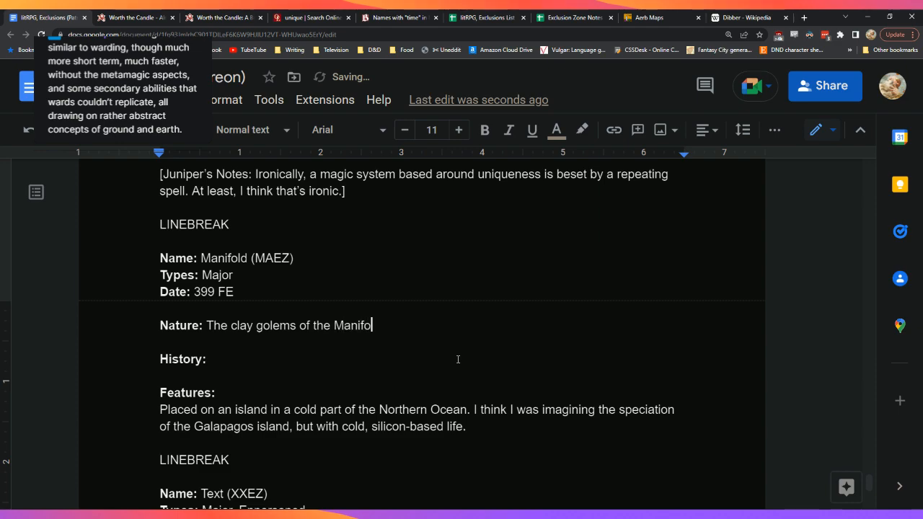
type("ld Exclusion")
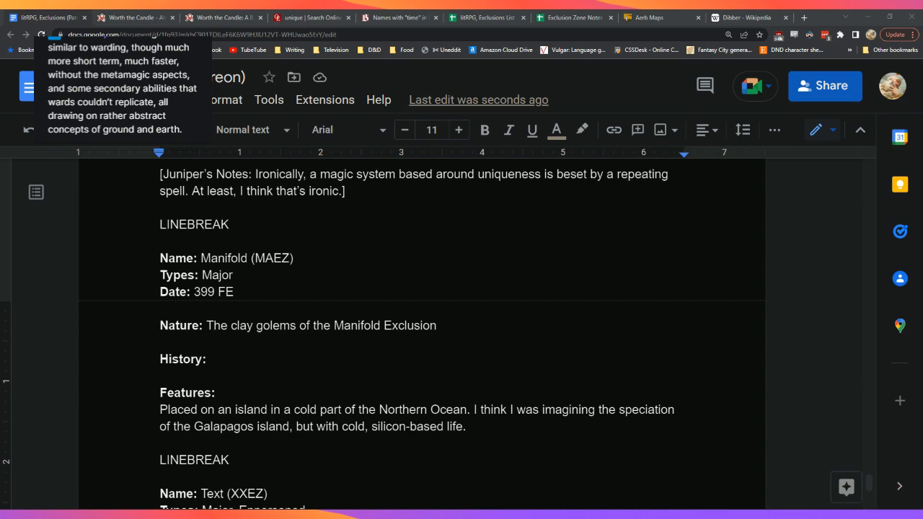
key("alt+Tab")
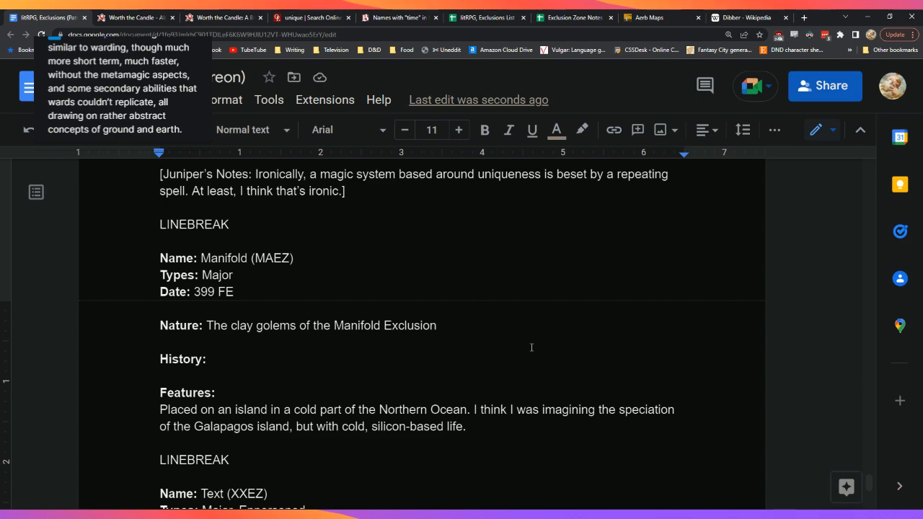
Step: Continue the Nature sentence with "consume the entire island, down to the lower limits of"
type("con")
key("BackSpace")
key("BackSpace")
type("onsume the entire")
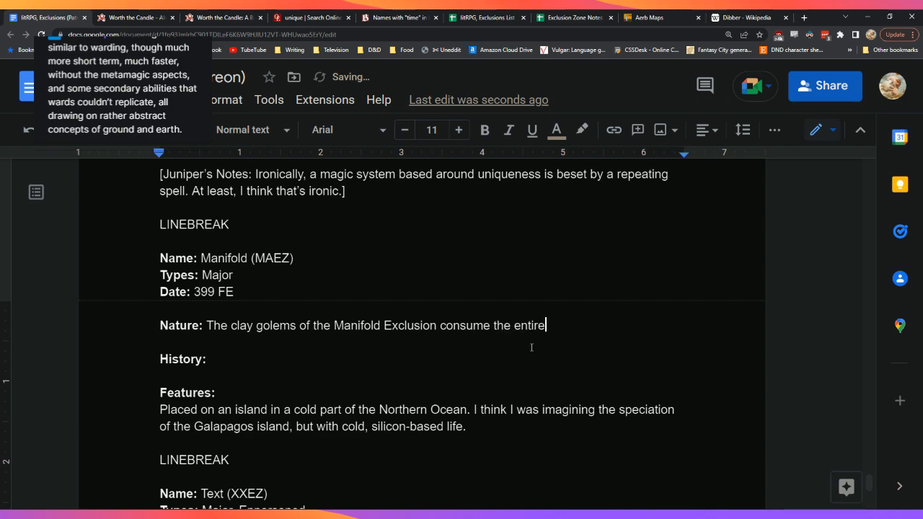
type(" island, down t")
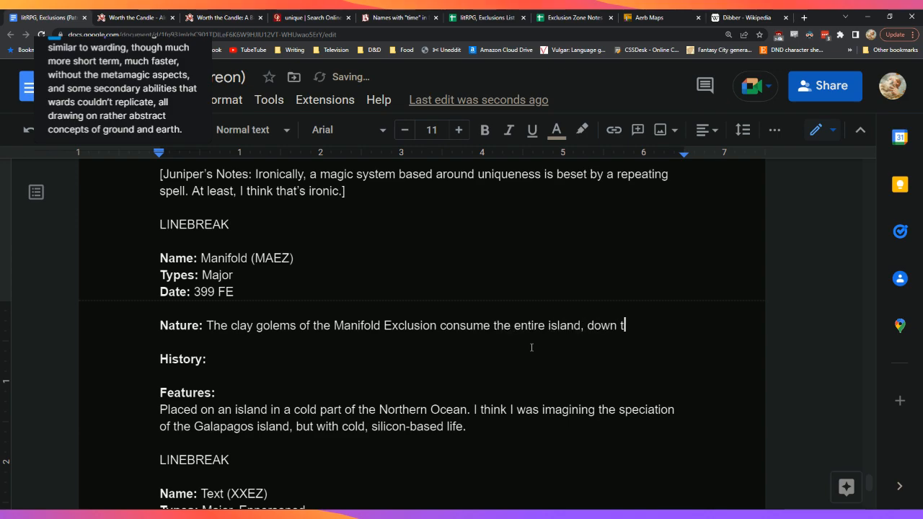
type("o the lower l")
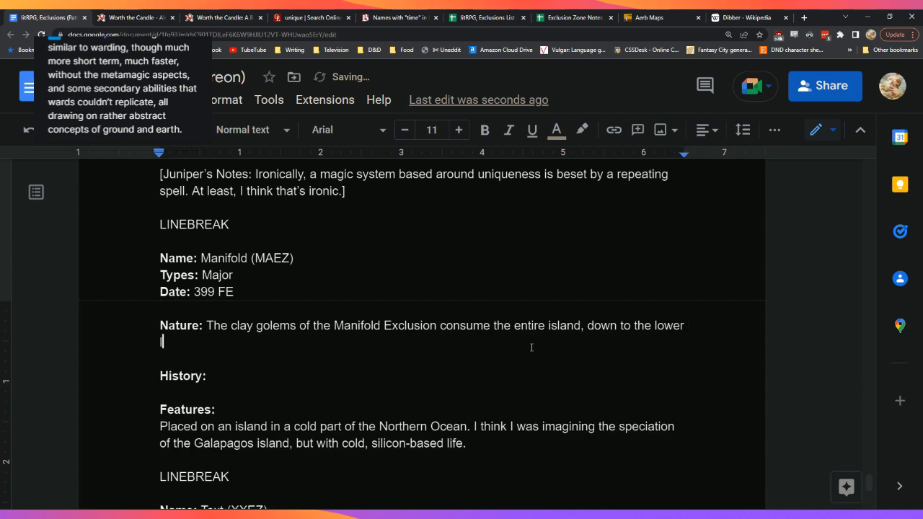
type("imits of")
Step: Replace ", down to the lower limits of" in the Nature sentence with "the zone is situated around"
key("BackSpace")
key("BackSpace")
key("BackSpace")
key("BackSpace")
key("BackSpace")
key("BackSpace")
key("BackSpace")
key("BackSpace")
key("BackSpace")
key("BackSpace")
key("BackSpace")
key("BackSpace")
key("BackSpace")
key("BackSpace")
key("BackSpace")
key("BackSpace")
key("BackSpace")
key("BackSpace")
key("BackSpace")
key("BackSpace")
key("BackSpace")
key("BackSpace")
type("the zone is situate")
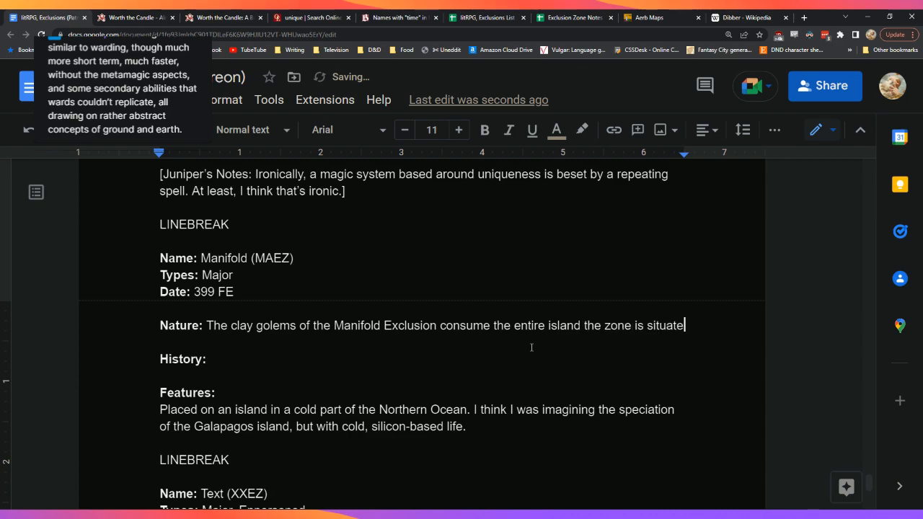
type("d")
type(" around")
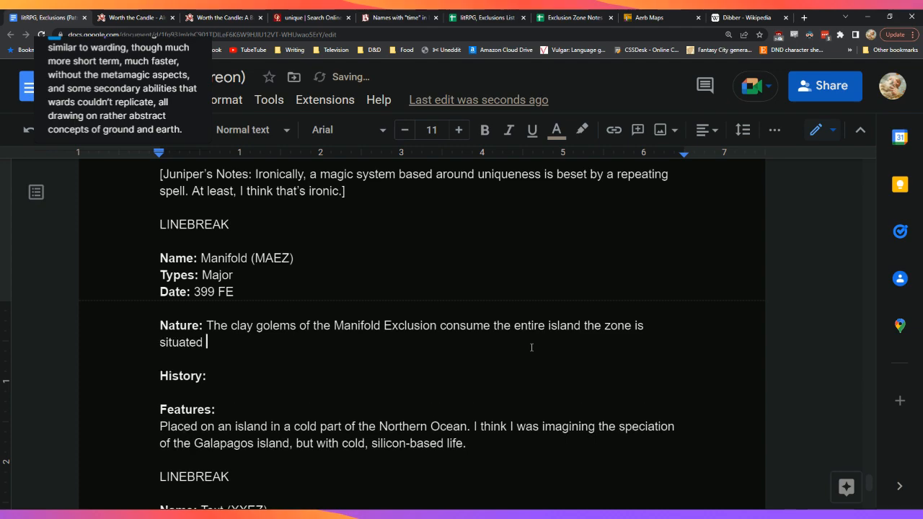
Step: Insert "have" before "consume" in the Manifold entry's Nature sentence
key("Left")
key("Left")
key("Left")
key("Left")
key("Left")
key("Left")
key("Left")
key("Left")
key("Left")
key("Left")
key("Left")
key("Left")
key("Left")
key("Left")
key("Left")
key("Left")
key("Left")
key("Left")
key("Left")
key("Left")
key("Left")
key("Left")
key("Left")
key("Left")
key("Left")
key("Left")
key("Left")
key("Left")
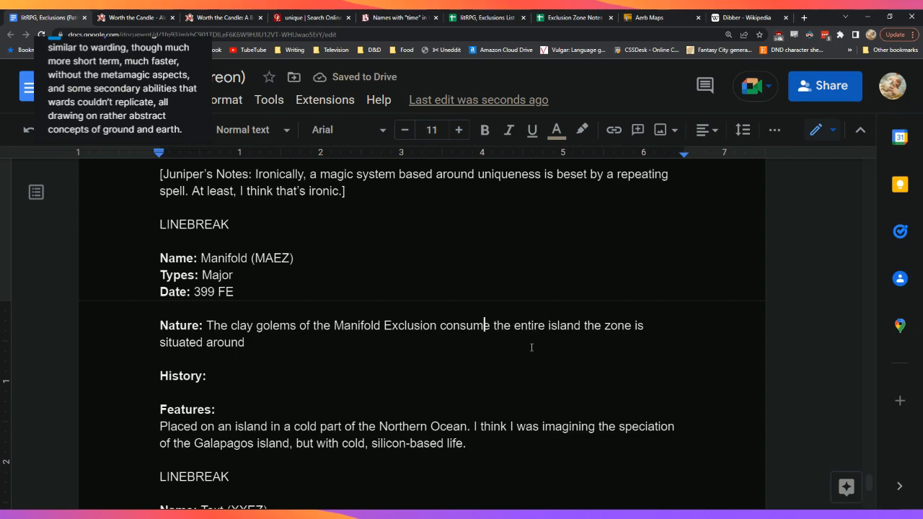
type("have")
key("Down")
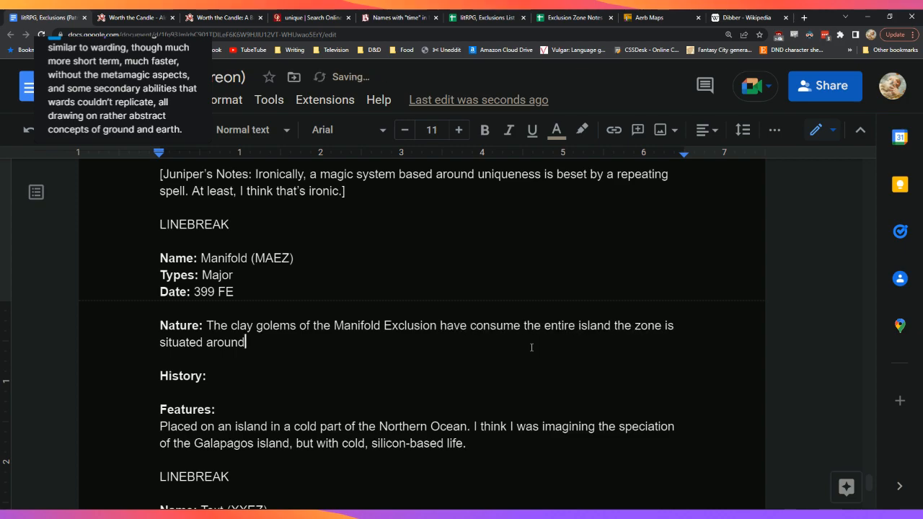
Step: Finish the Nature sentence with ", going down to bedrock and living beneath the ocean waves."
type(", going down t")
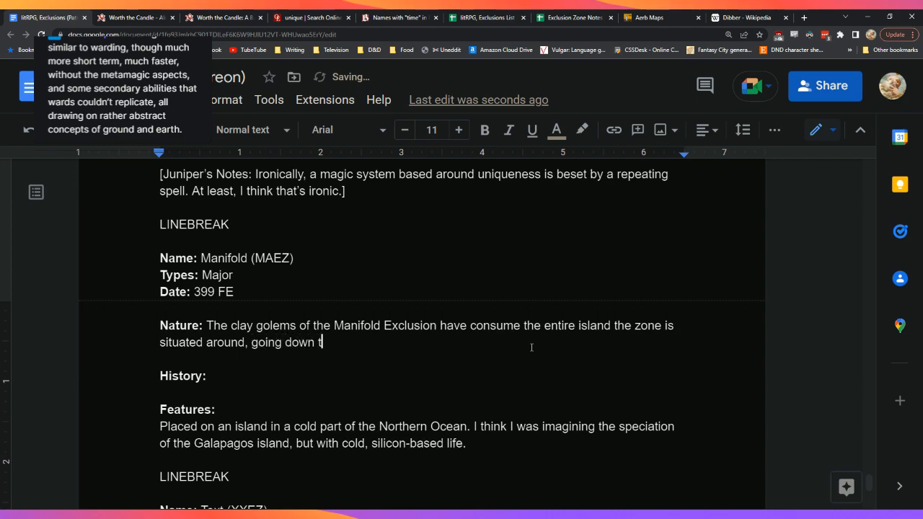
type("o bedrock an")
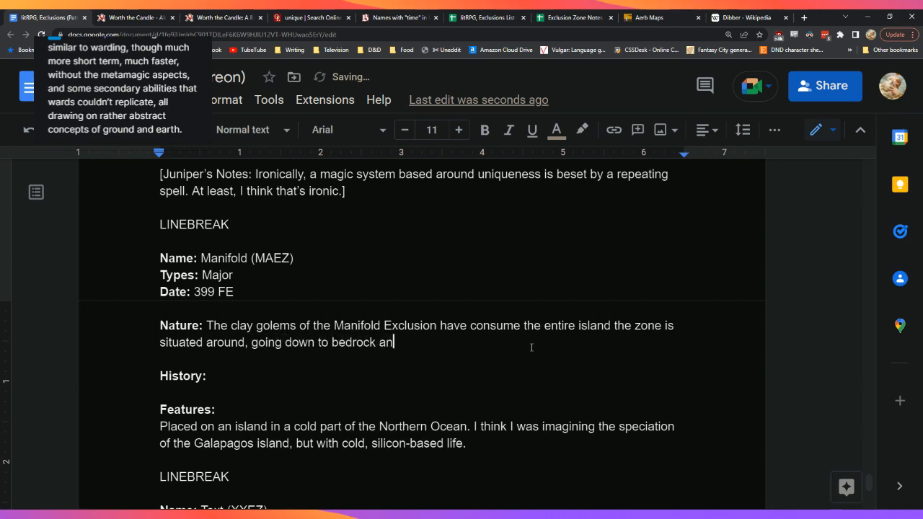
type("d living beneath ")
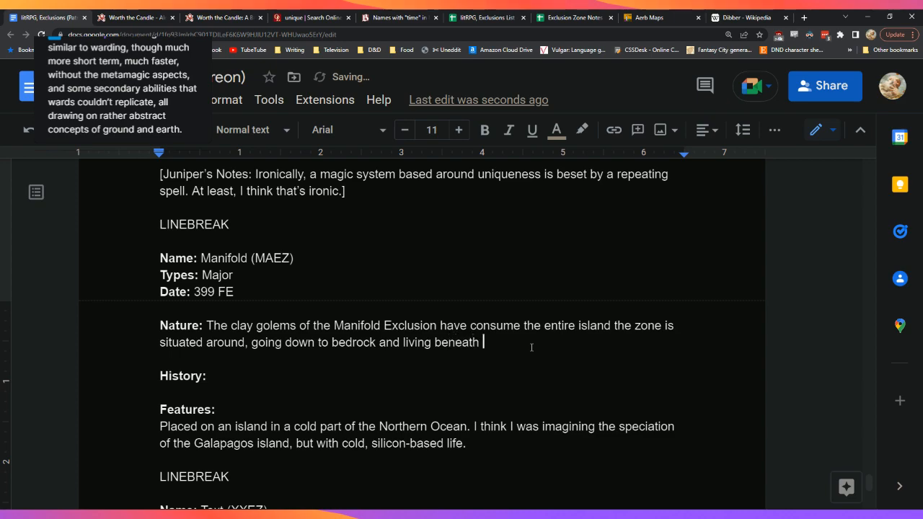
type("the ocean waves.")
Step: Correct "consume" to "consumed" in the Manifold entry's Nature sentence
key("Up")
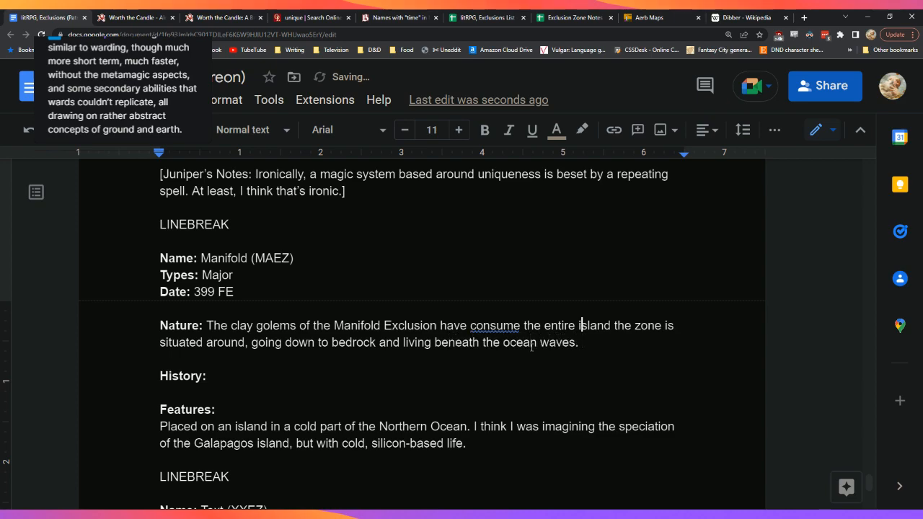
key("Left")
key("Left")
key("Left")
key("Left")
key("Left")
key("Left")
key("Left")
key("Left")
key("Left")
key("Left")
key("Left")
key("Left")
key("Left")
key("Left")
key("Left")
key("Right")
key("Right")
key("Right")
type("d")
key("Down")
key("End")
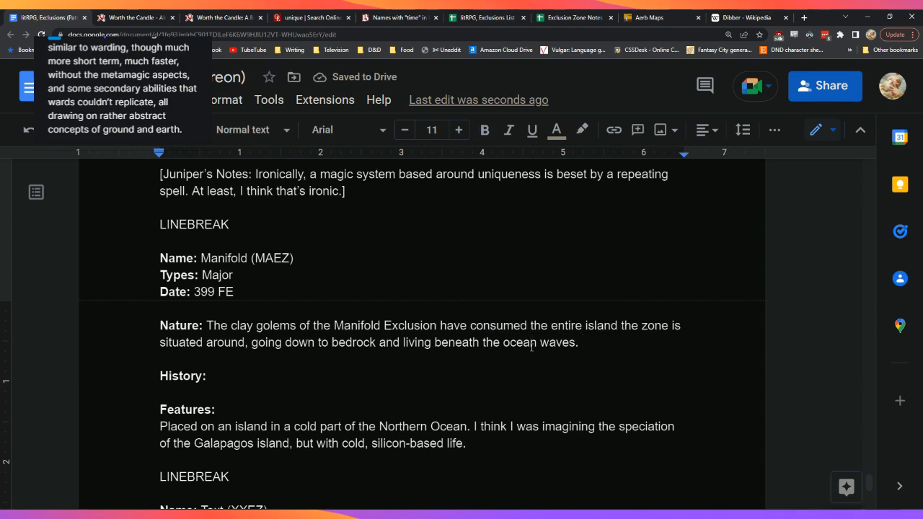
Step: Add to Nature: "Any material brought into the exclusion zone will be quickly taken and used to make more golems."
type("Any material g")
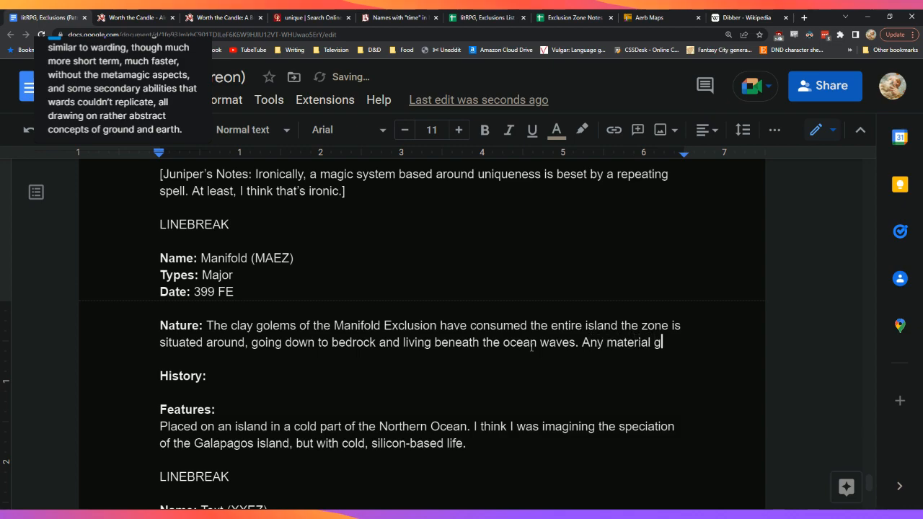
key("BackSpace")
type("br")
type("ought int")
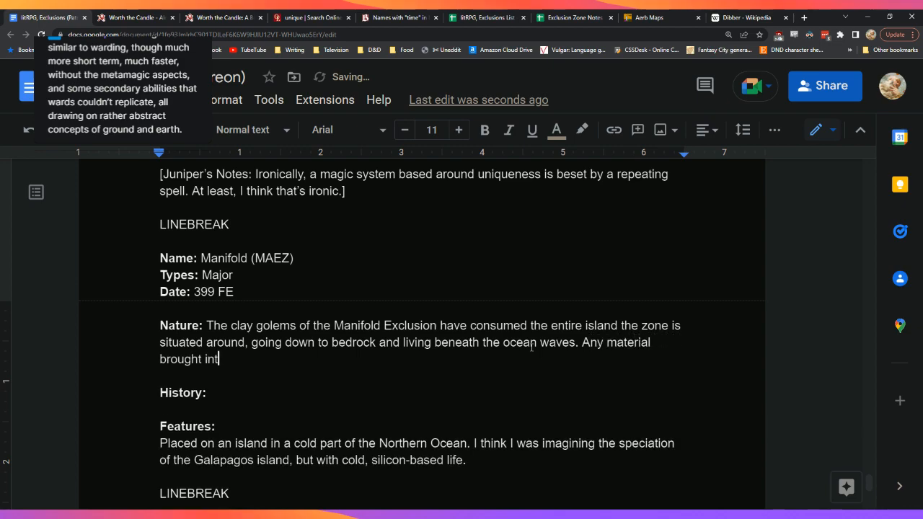
type("o the exlousion ")
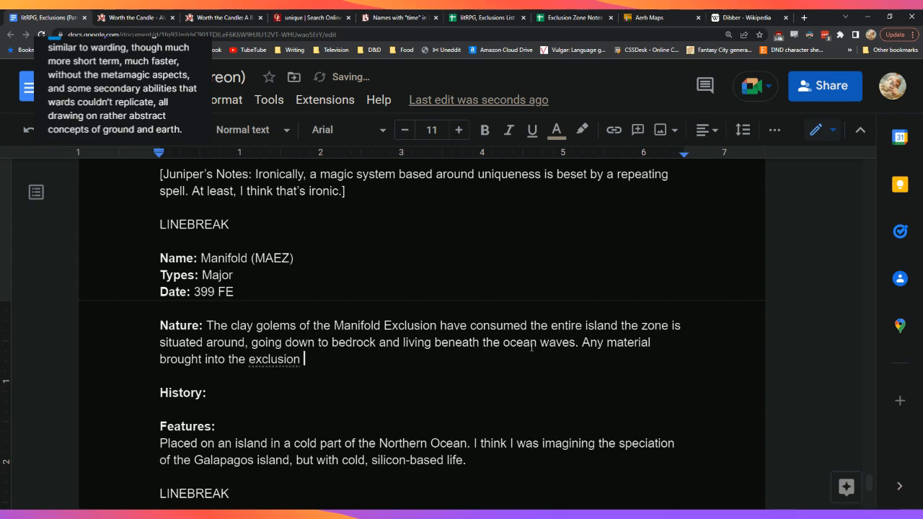
type("zone will be quickly taken and")
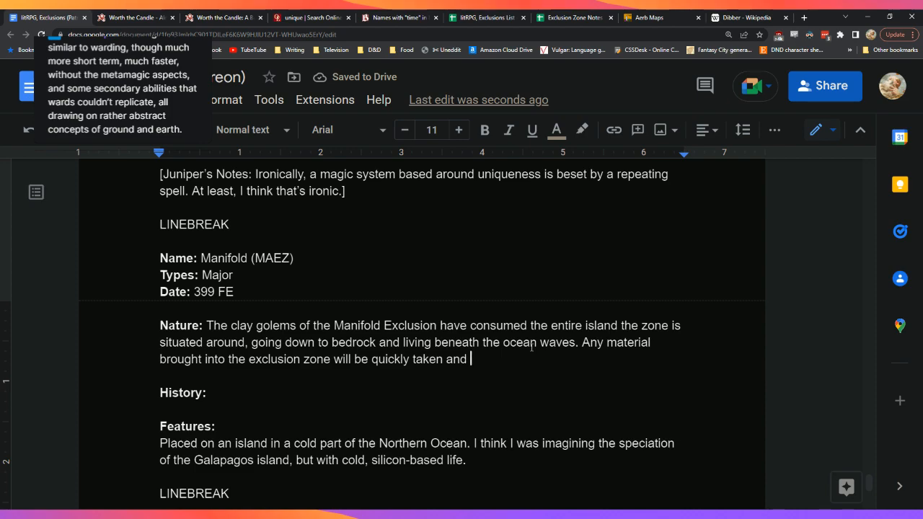
type("used to make more golems")
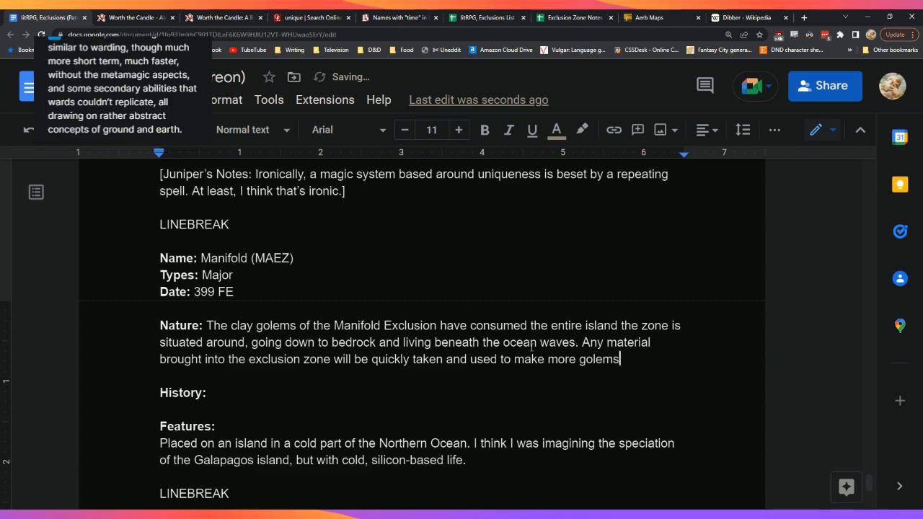
type(".")
Step: Begin the Manifold entry's History in non-bold text with "Clay magic was existed as one of the"
key("Down")
key("Down")
key("ctrl+b")
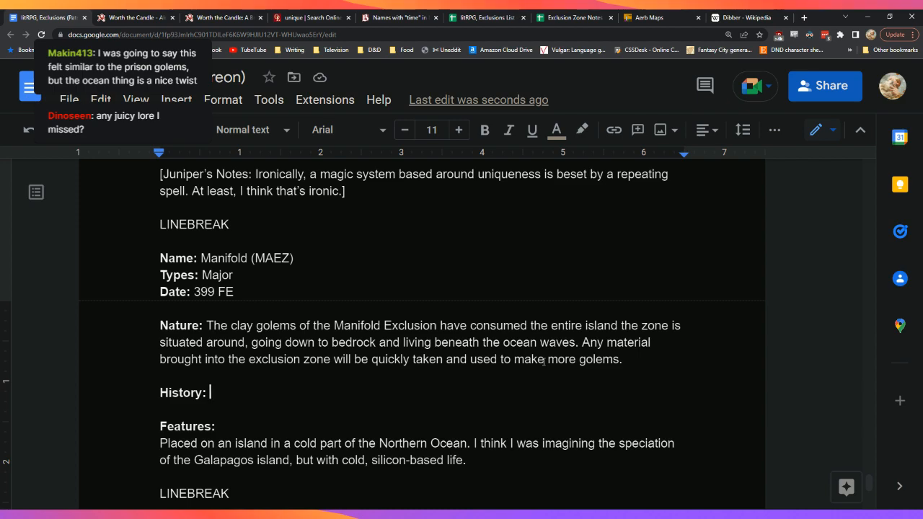
key("Down")
key("Down")
key("Down")
key("Down")
key("Down")
key("Down")
key("Down")
key("Down")
key("Up")
key("Up")
key("Up")
key("Up")
key("Up")
key("Up")
key("Up")
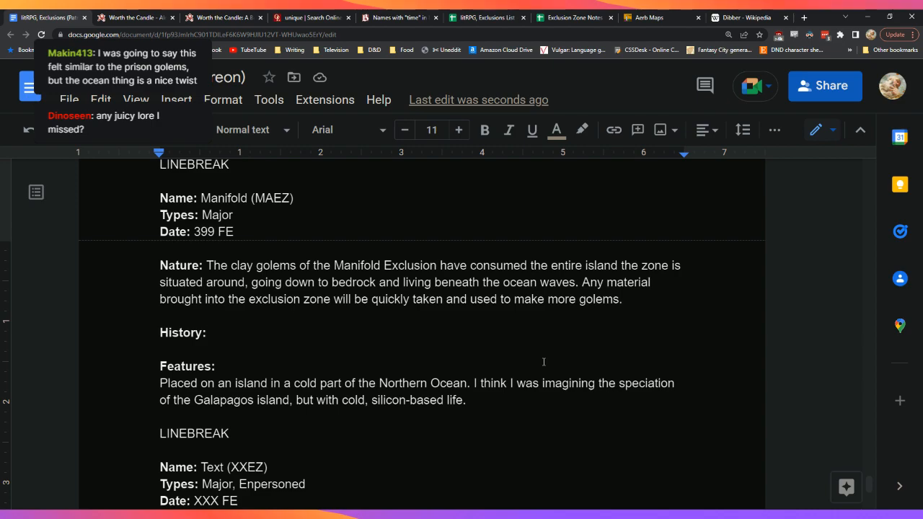
type("Clay magi")
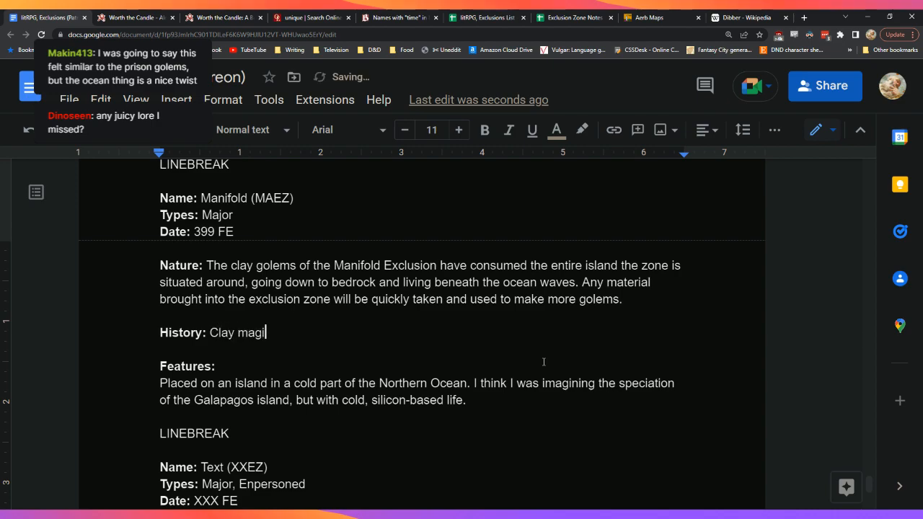
type("c h")
key("BackSpace")
key("BackSpace")
key("BackSpace")
type("c w")
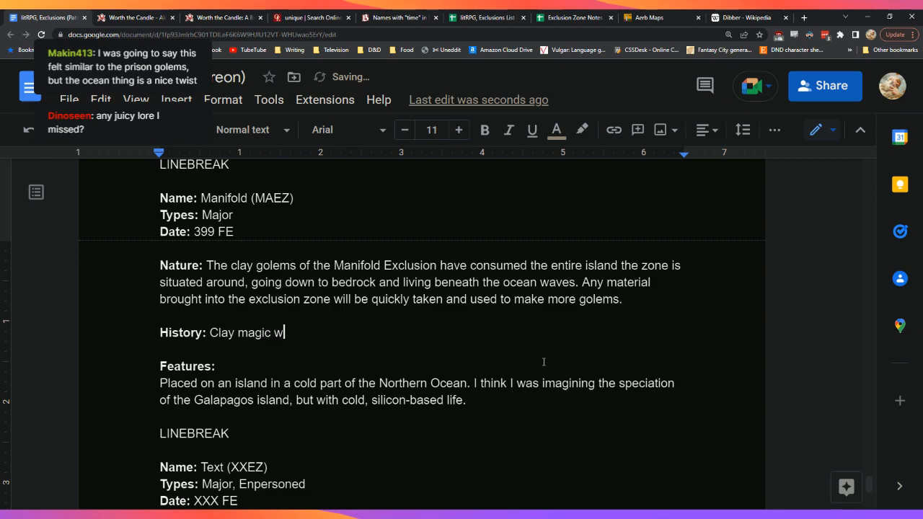
type("as one of the")
key("BackSpace")
key("BackSpace")
key("BackSpace")
key("BackSpace")
key("BackSpace")
key("BackSpace")
key("BackSpace")
key("BackSpace")
key("BackSpace")
key("BackSpace")
key("BackSpace")
type("existed as one of the ")
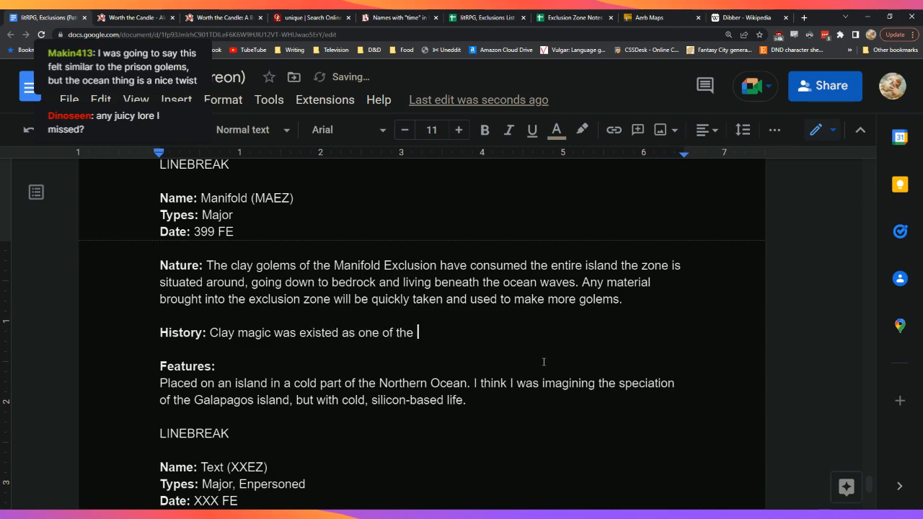
Step: Continue the History sentence with "more important systems of magic within a number of societies in pre-Utherian times."
type("more important")
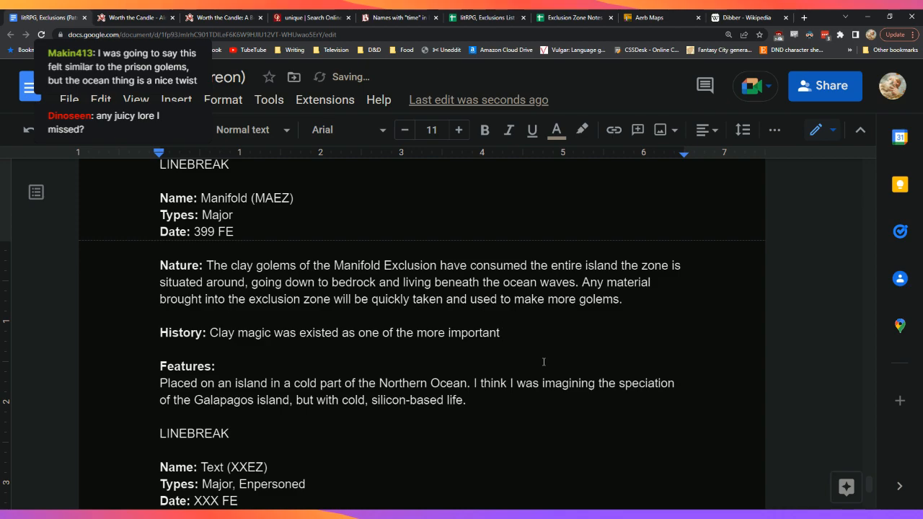
type("systems of magic within a")
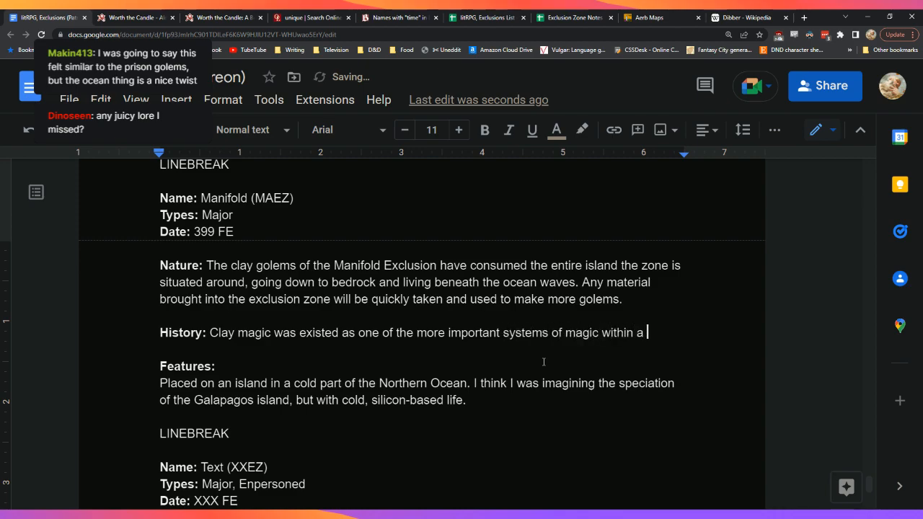
type(" number of societies ")
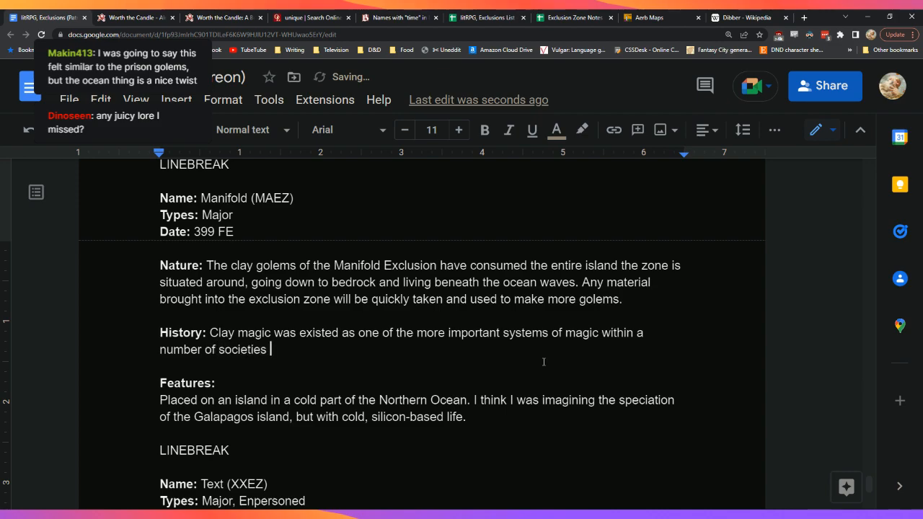
type("in pre-Utherian times.")
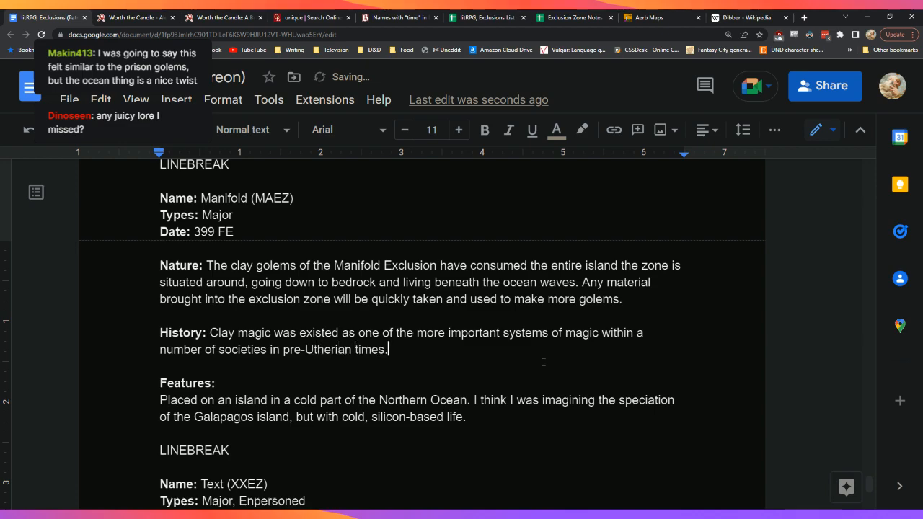
Step: Replace "pre-Utherian times" with "pre-imperial times" at the end of the Manifold History sentence
key("BackSpace")
key("BackSpace")
key("BackSpace")
key("BackSpace")
key("BackSpace")
key("BackSpace")
key("BackSpace")
key("BackSpace")
key("BackSpace")
key("BackSpace")
key("BackSpace")
key("BackSpace")
key("BackSpace")
key("BackSpace")
key("BackSpace")
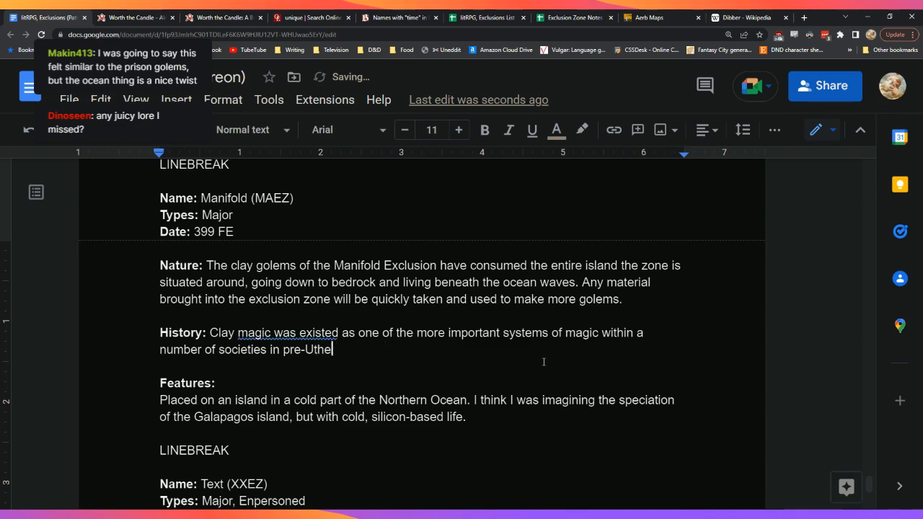
type("imperial times.")
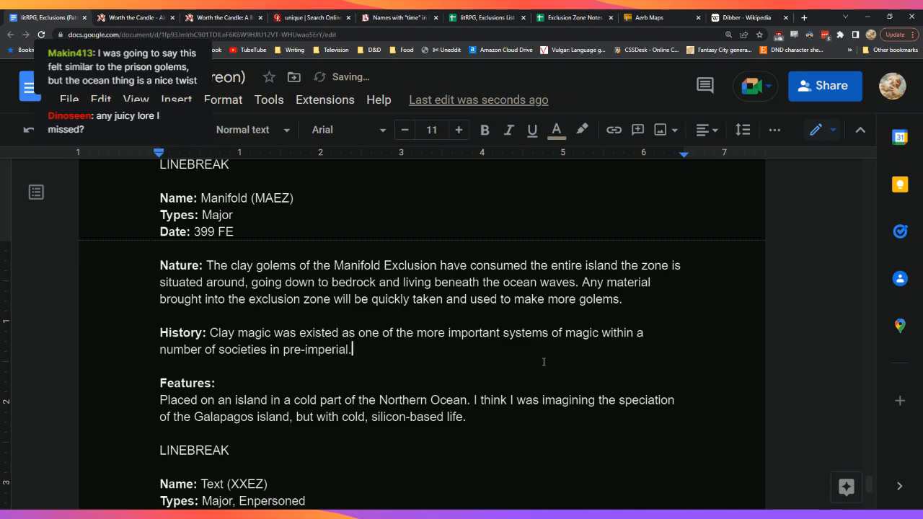
Step: Remove the stray "was" before "existed" in the Manifold History sentence and return to the sentence's end
key("Up")
key("Left")
key("Left")
key("Left")
key("Left")
key("Left")
key("Left")
key("Left")
key("Left")
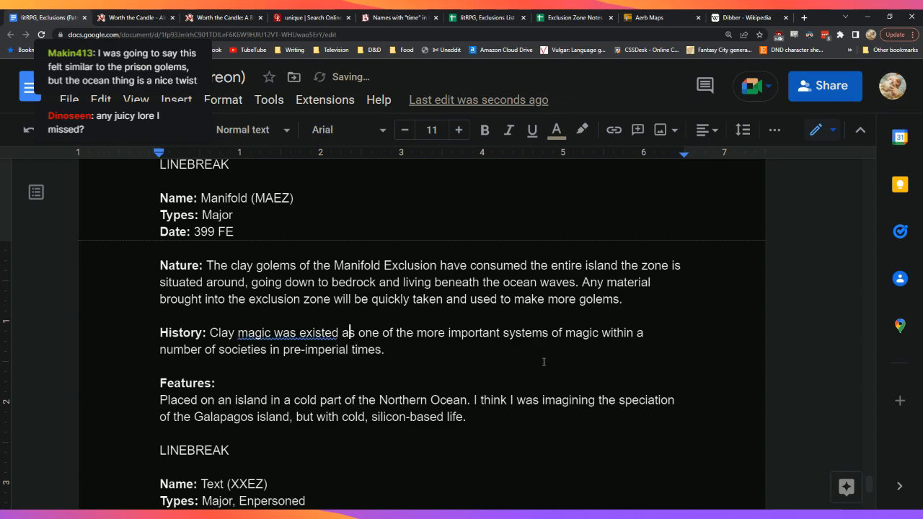
key("Tab")
key("Down")
key("Right")
key("Right")
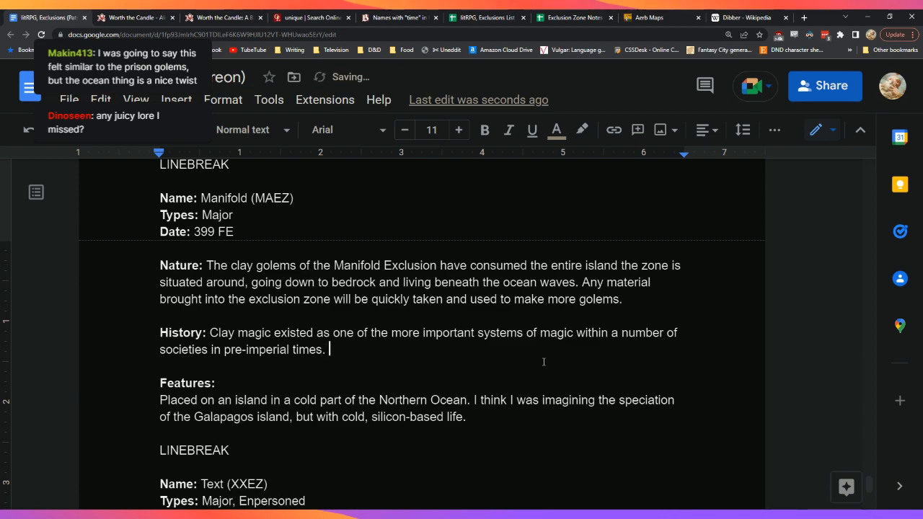
Step: Start a second sentence in the Manifold History with "A skilled clay magician"
type("A ")
type("skilled g")
type("olem mage ")
type("could")
key("BackSpace")
key("BackSpace")
key("BackSpace")
key("BackSpace")
key("BackSpace")
key("BackSpace")
key("BackSpace")
key("BackSpace")
key("BackSpace")
key("BackSpace")
key("BackSpace")
key("BackSpace")
key("BackSpace")
key("BackSpace")
key("BackSpace")
key("BackSpace")
key("BackSpace")
type("clay magician")
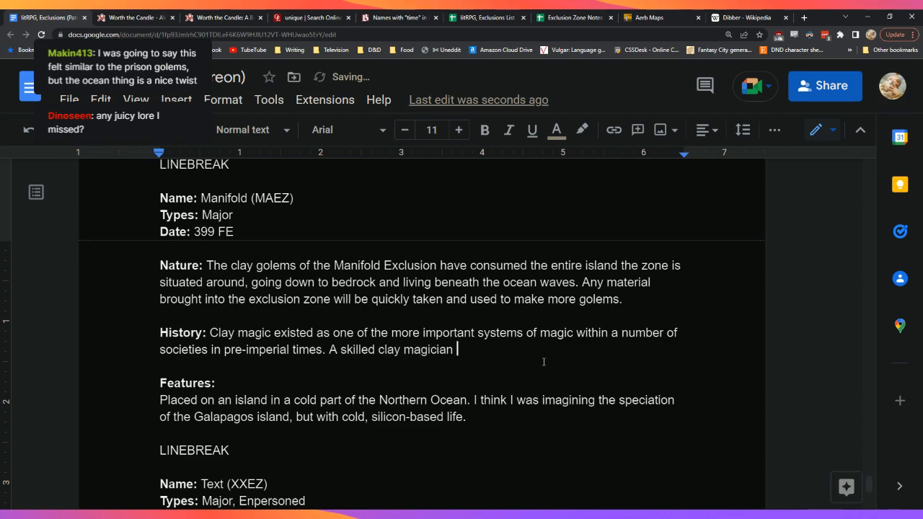
key("BackSpace")
key("shift+Left")
key("shift+Left")
key("shift+Left")
key("shift+Left")
key("shift+Left")
key("shift+Left")
key("shift+Left")
key("shift+Left")
key("shift+Left")
key("shift+Left")
key("shift+Left")
key("shift+Left")
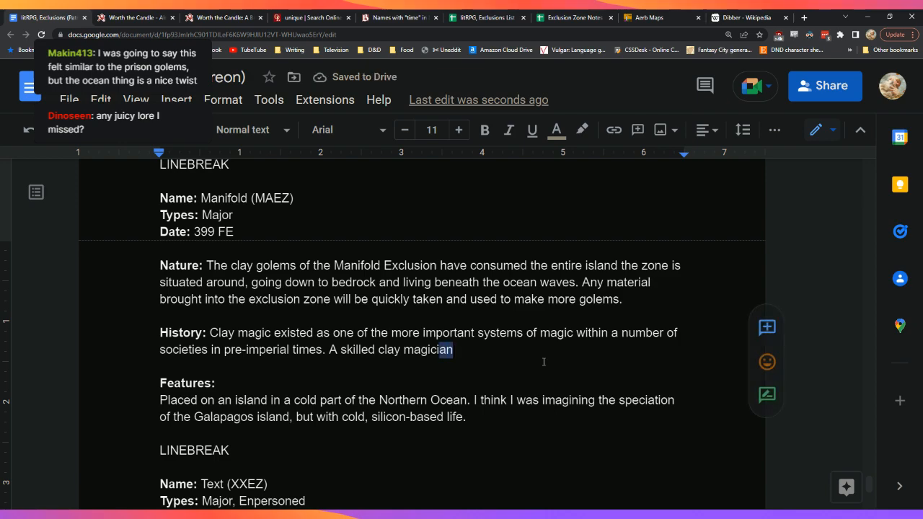
key("shift+Left")
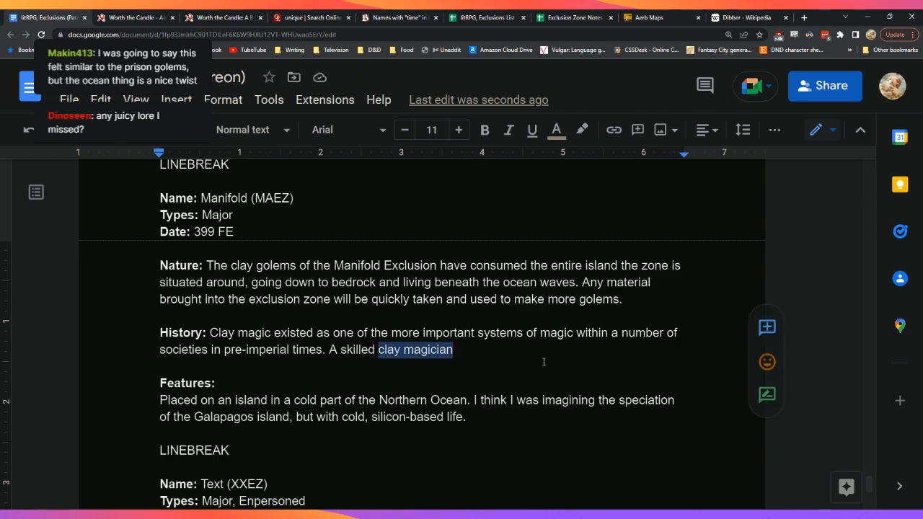
key("Down")
key("Left")
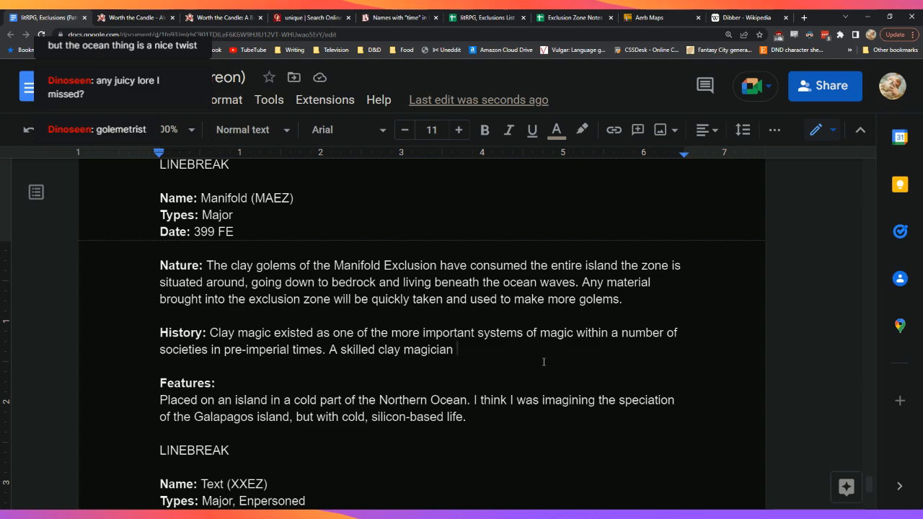
key("BackSpace")
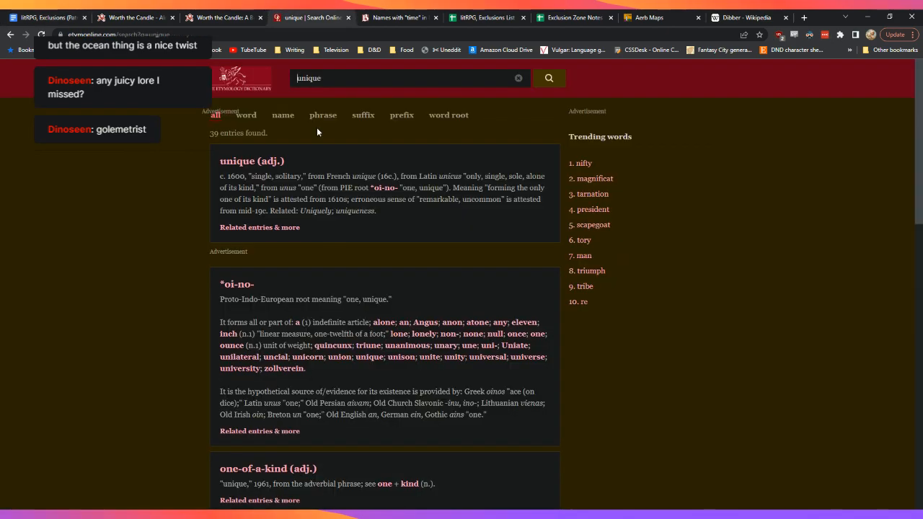
Step: Look up "clay" in the Online Etymology Dictionary and examine the related word entries
left_click(310, 17)
key("ctrl+a")
type("clay")
key("Return")
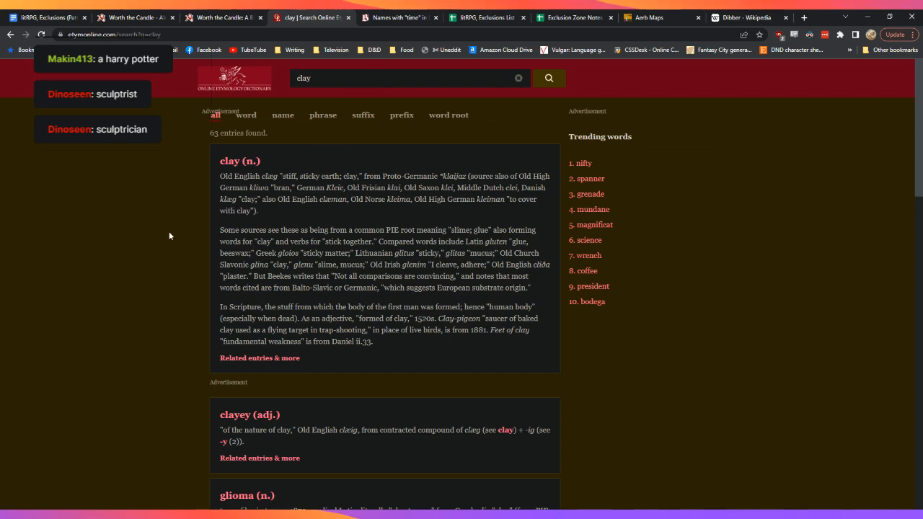
scroll(168, 236, "down", 1)
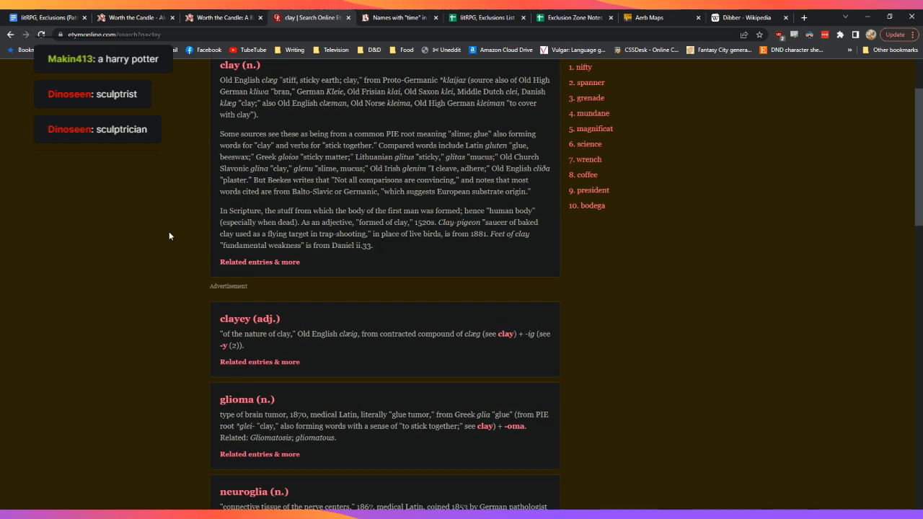
scroll(169, 235, "down", 2)
scroll(168, 236, "down", 3)
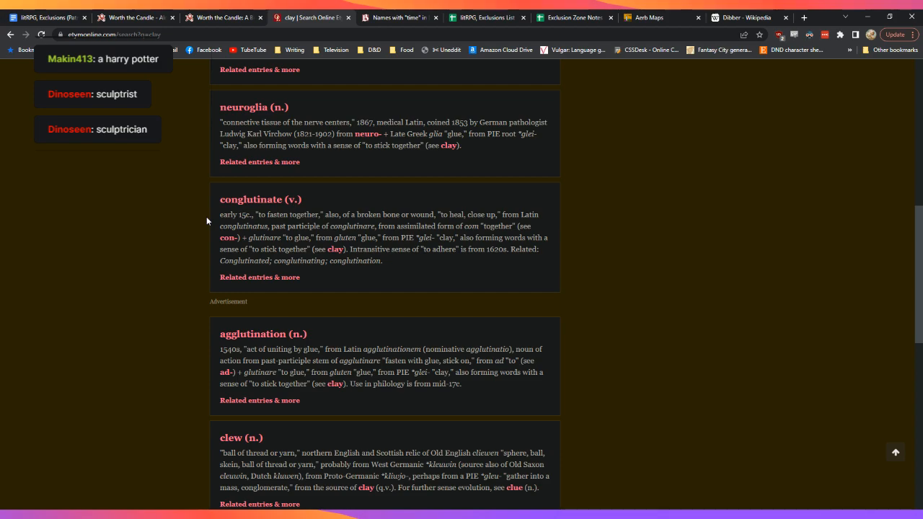
Step: Return to the exclusions document and replace "clay magician" in the Manifold History with "conglutinor could"
left_click(76, 13)
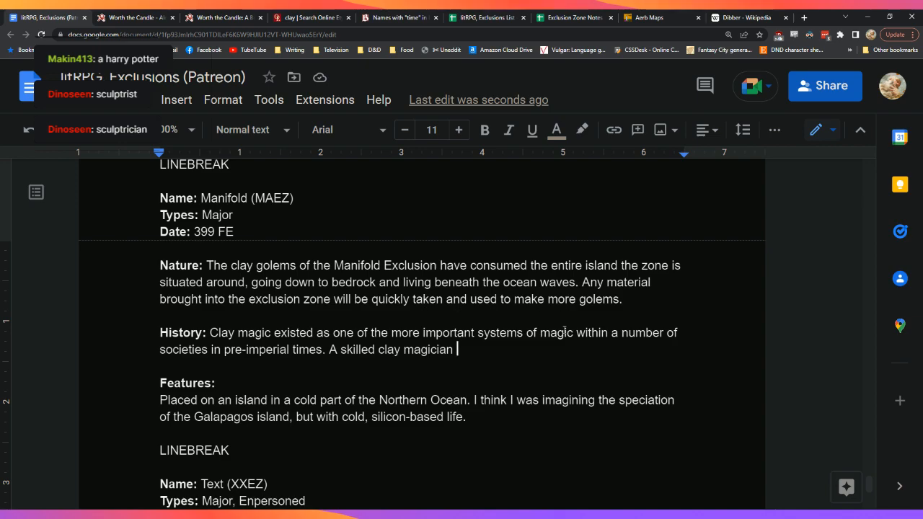
key("BackSpace")
key("BackSpace")
key("BackSpace")
key("BackSpace")
key("BackSpace")
key("BackSpace")
key("BackSpace")
key("BackSpace")
key("BackSpace")
key("BackSpace")
key("BackSpace")
key("BackSpace")
key("BackSpace")
type("c")
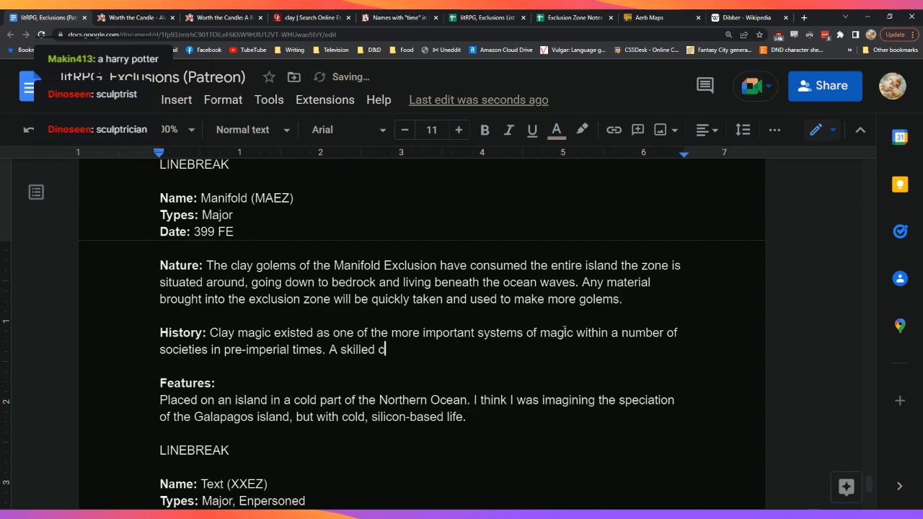
type("ongluti")
key("BackSpace")
key("BackSpace")
type("t")
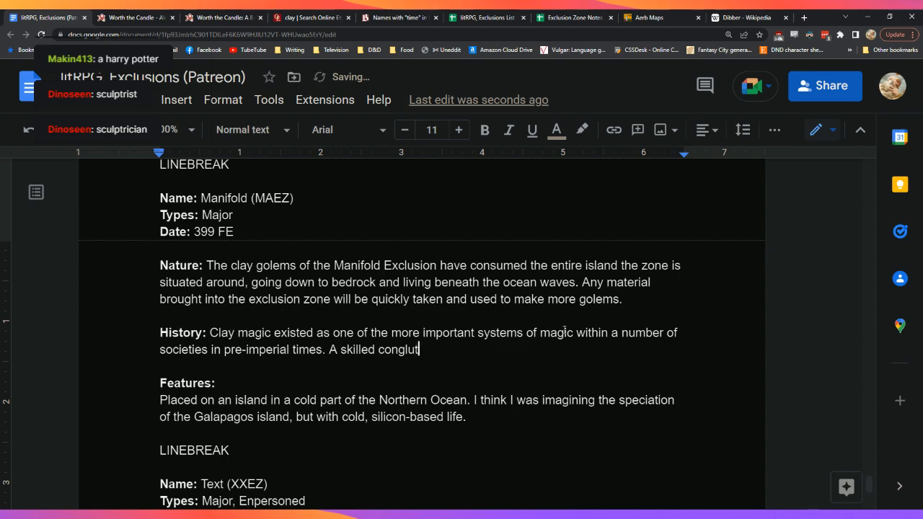
type("inor could")
Step: Dismiss the spelling suggestion for "conglutinor" and return to the end of the History line
left_click(407, 349)
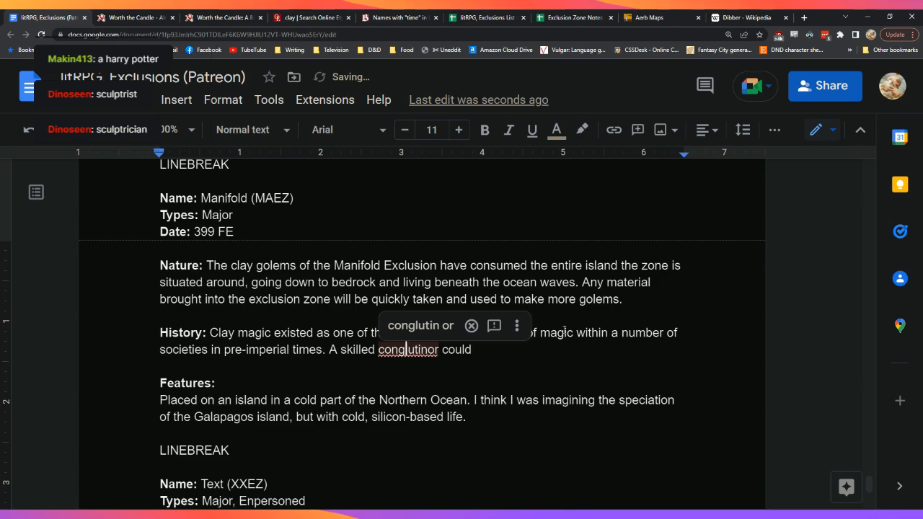
left_click(471, 326)
key("End")
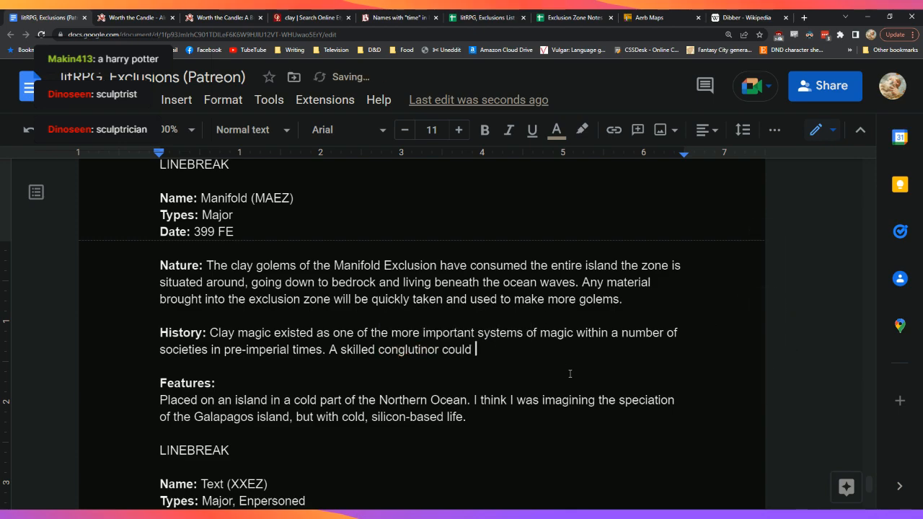
Step: Copy the word "conglutinor" from the Manifold History sentence
key("Left")
key("Left")
key("Left")
key("Left")
key("Left")
key("Left")
key("shift+Left")
key("shift+Left")
key("shift+Left")
key("shift+Left")
key("shift+Left")
key("shift+Left")
key("shift+Left")
key("shift+Left")
key("shift+Left")
key("shift+Left")
key("shift+Left")
key("ctrl+c")
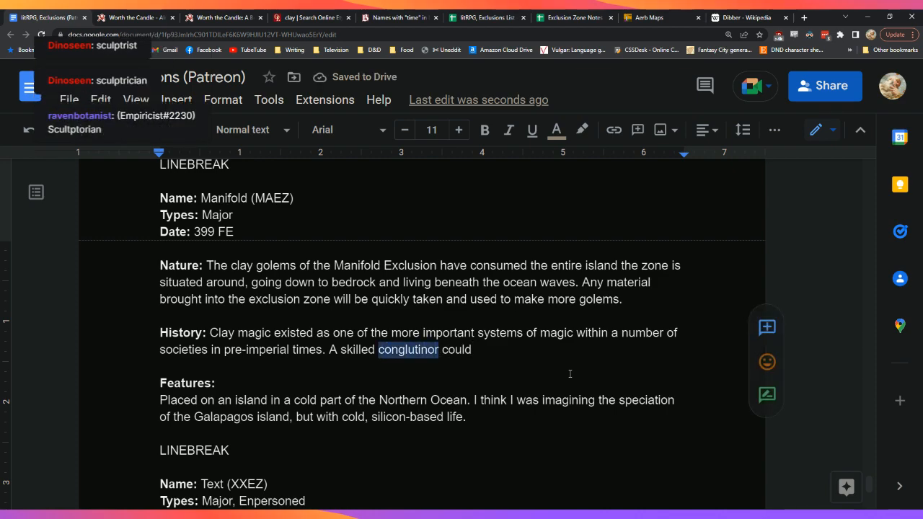
Step: Continue the Manifold History sentence after "A skilled conglutinor could" with "replace between four or five unskilled laborers"
key("End")
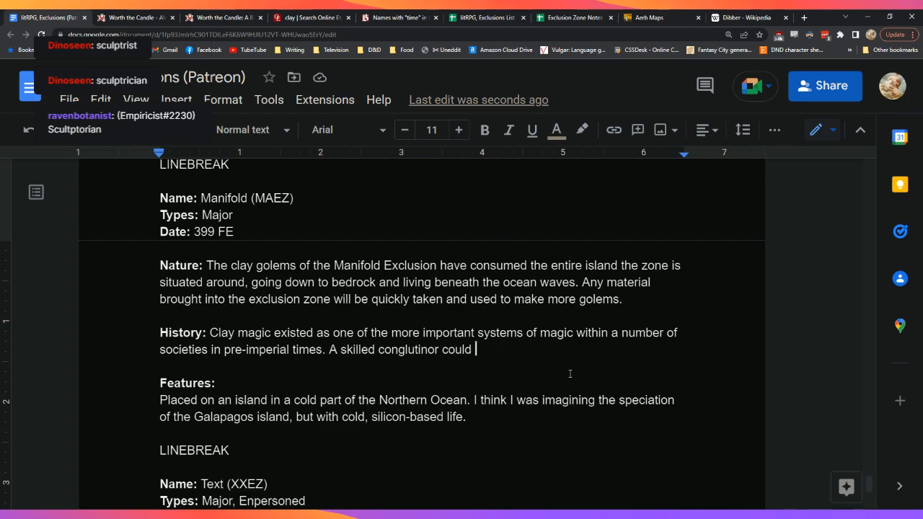
type("replac")
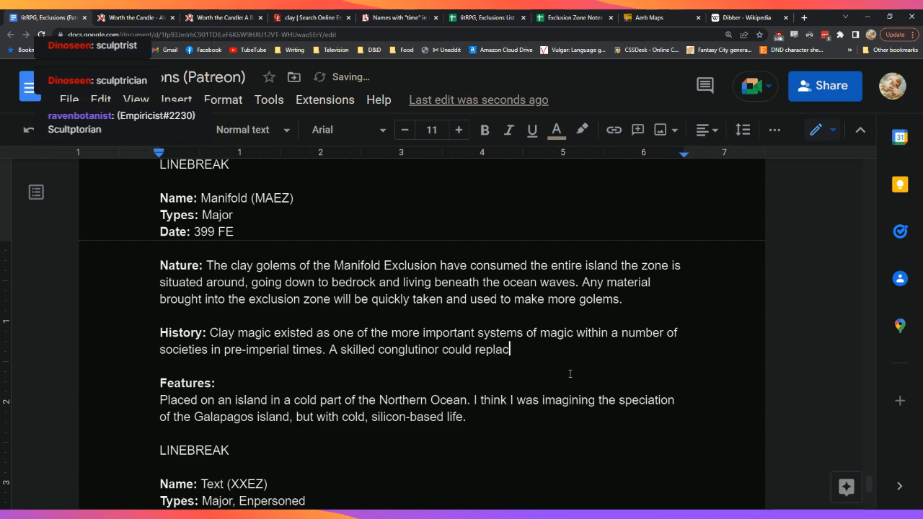
type("e between four o")
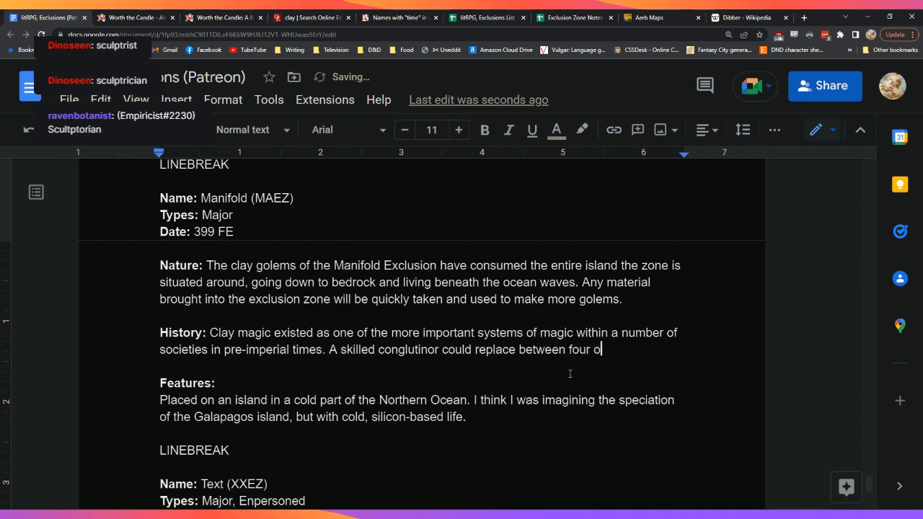
type("r five si")
key("BackSpace")
key("BackSpace")
type("unskilled laborers, ")
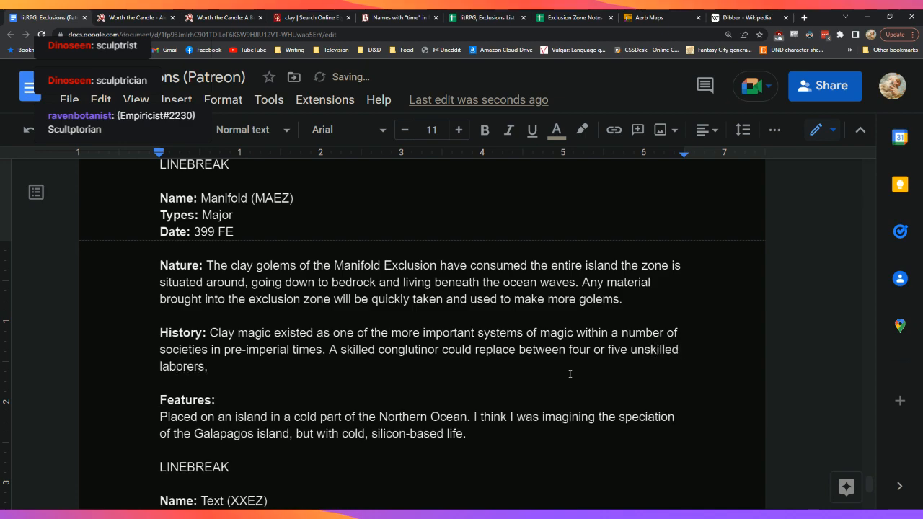
Step: Finish the History sentence about laborers with "by producing golems and having them do the work instead."
type("pro")
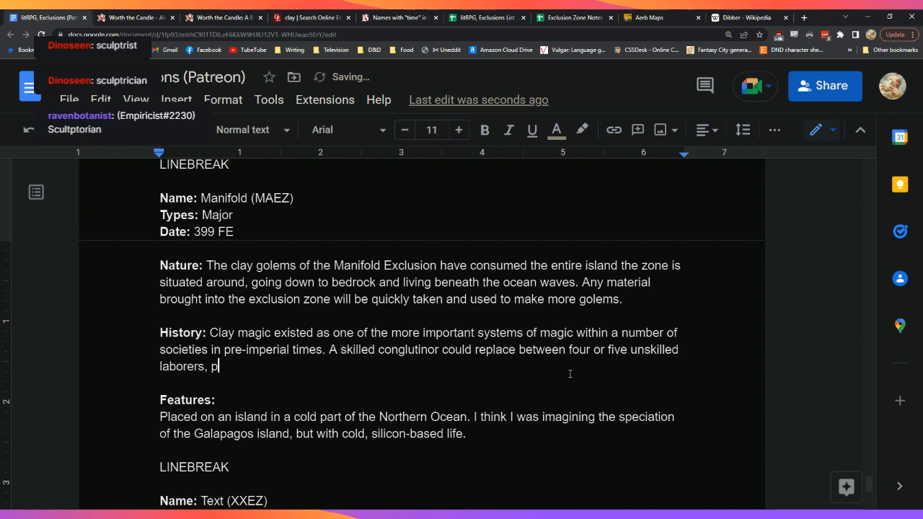
key("BackSpace")
key("BackSpace")
key("BackSpace")
key("BackSpace")
key("BackSpace")
type("by producing c")
type("o")
key("BackSpace")
key("BackSpace")
type("g")
key("BackSpace")
type("golems and h")
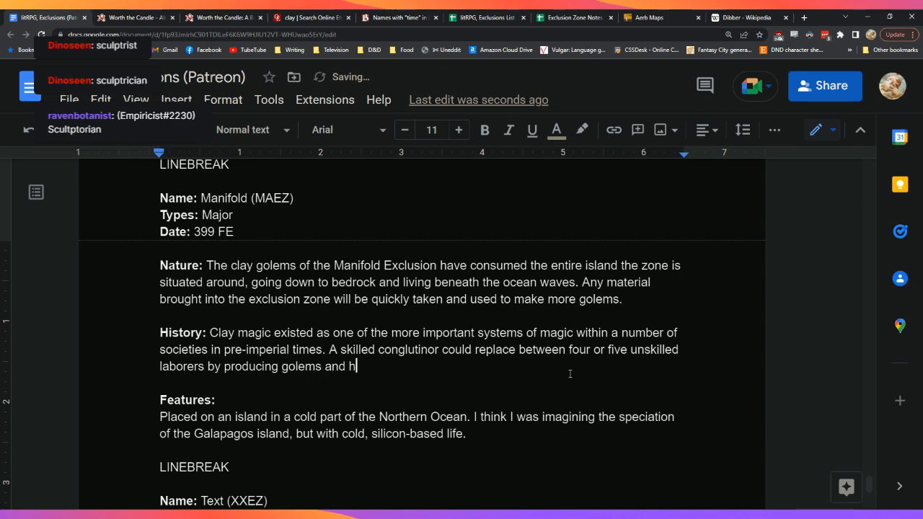
type("aving them do the ")
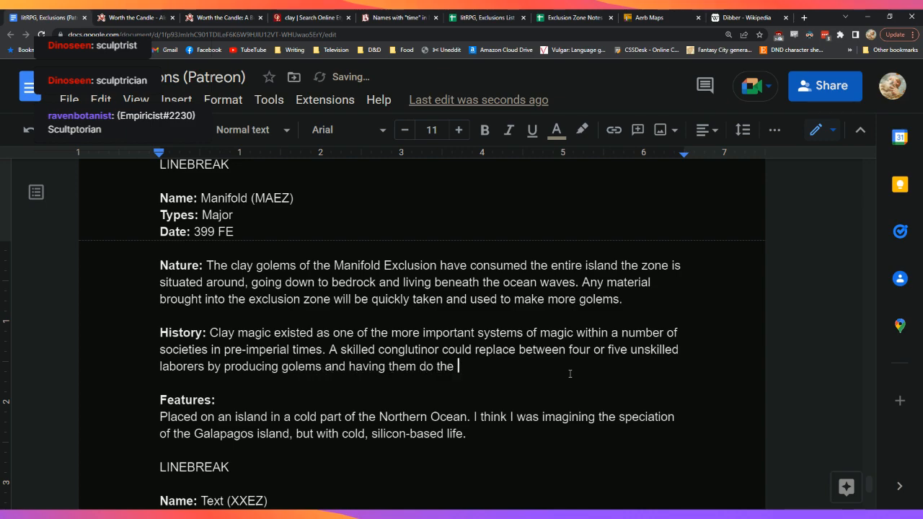
type("work instead.")
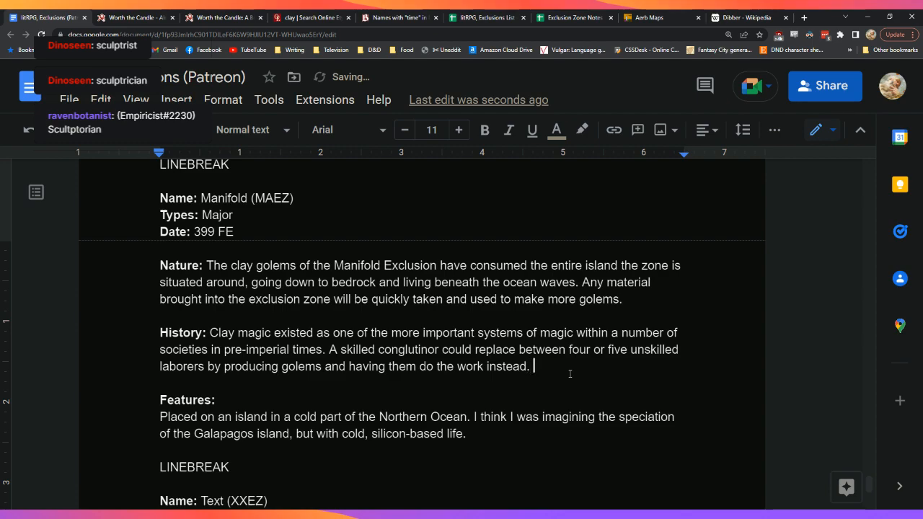
Step: Start a new History sentence by pasting the copied term, making it plural and capitalised as "Conglutinors"
key("ctrl+v")
type("s")
key("Left")
key("Left")
key("Left")
key("Left")
key("Left")
key("Left")
key("Left")
key("Left")
key("Left")
key("Left")
key("Left")
key("BackSpace")
type("C")
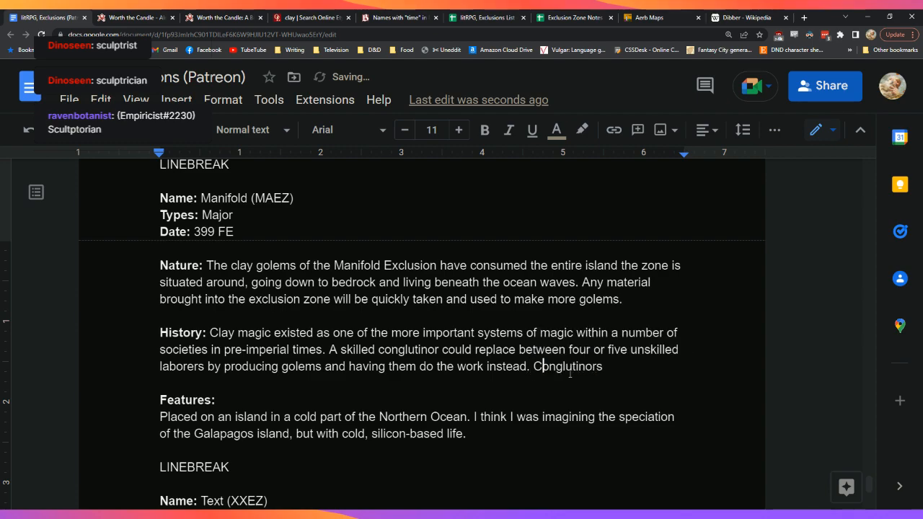
Step: Continue the "Conglutinors" sentence with "were limited by their ability to repair the golems"
key("End")
type("were lim")
type("ited by their")
type(" ability to re")
type("pair the go")
type("lems")
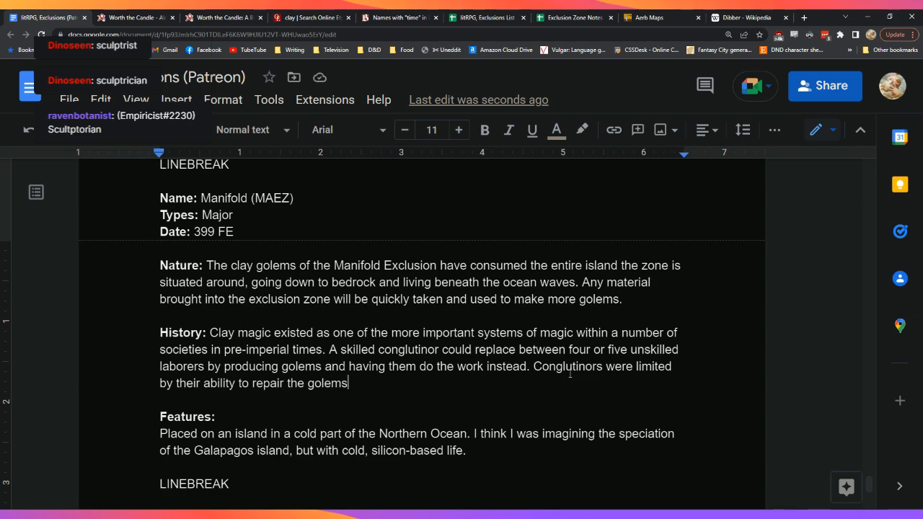
Step: Finish the sentence about the conglutinors' limits with ", as well as the psychic load necessary to direct their actions."
type(", as wel")
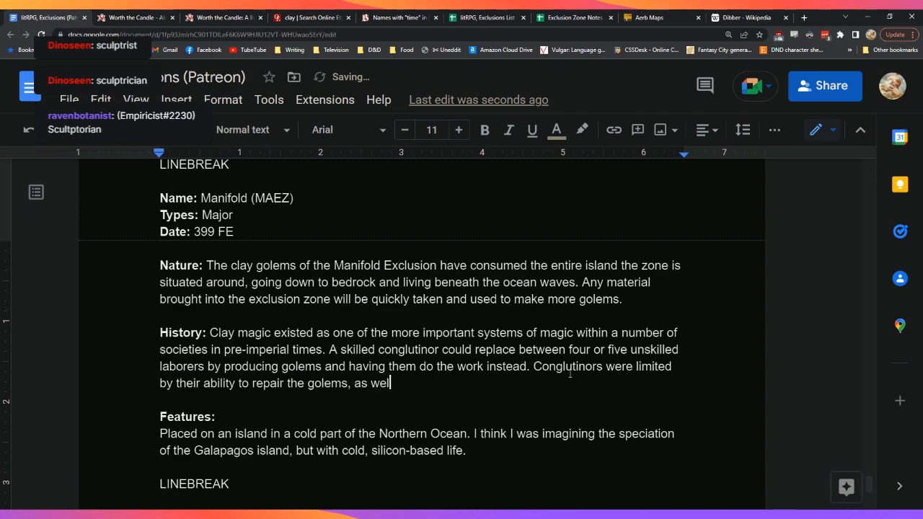
type("l as the loa")
key("BackSpace")
key("BackSpace")
key("BackSpace")
type("psychic load")
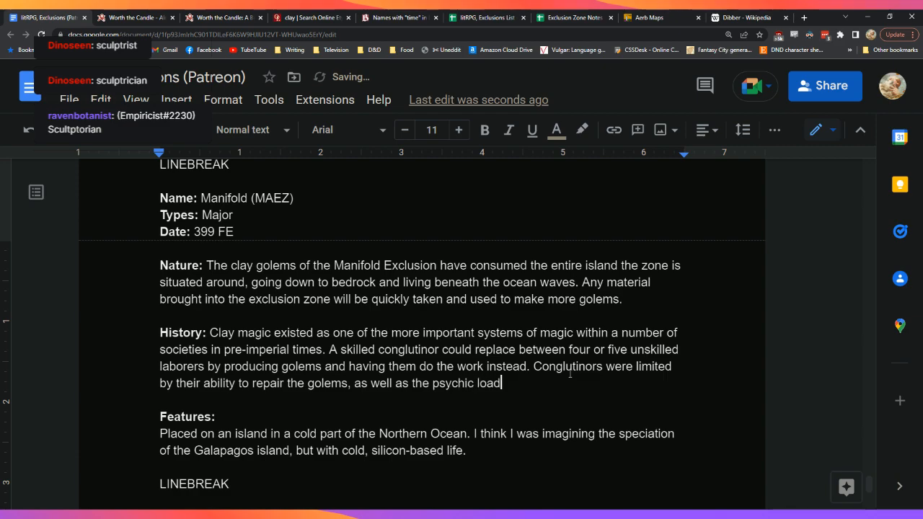
type(" necessary to ")
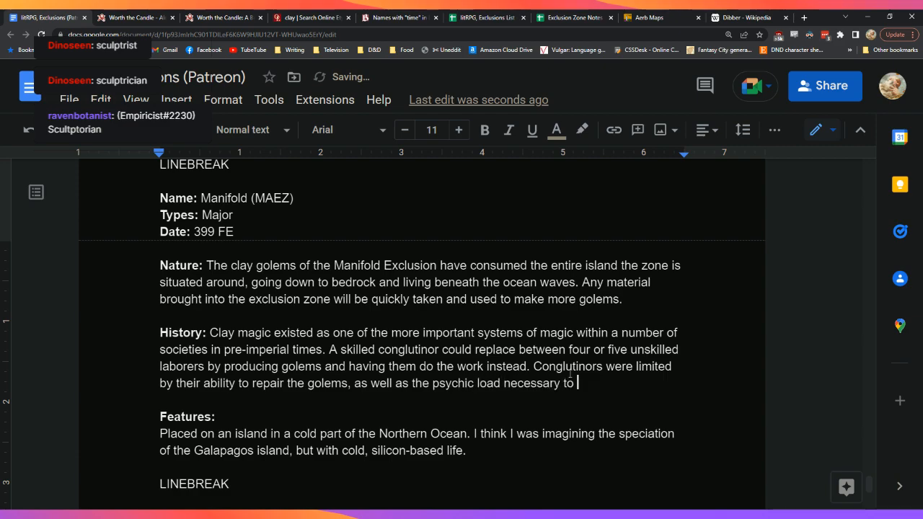
type("direct their actions.")
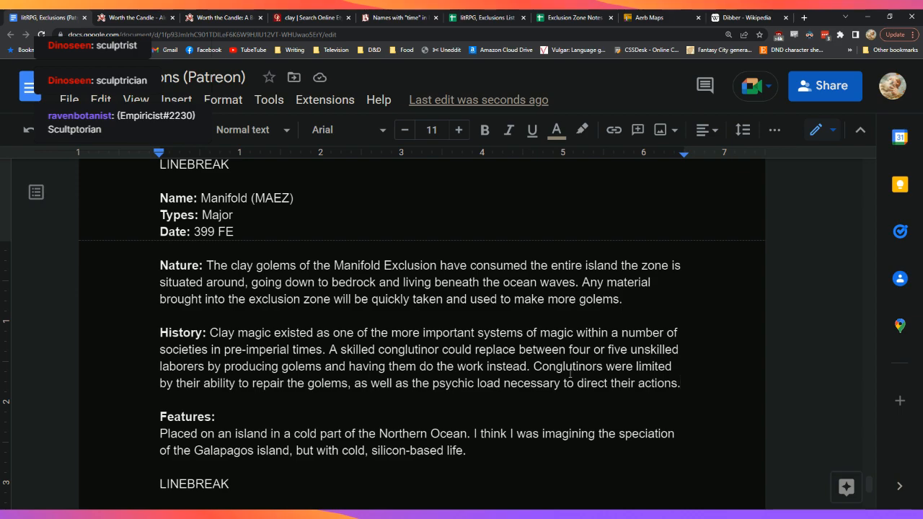
Step: Add to the History "Clay magic was most used for these purposes in places with harsh, arid weather, as the"
key("Return")
type("Clay ")
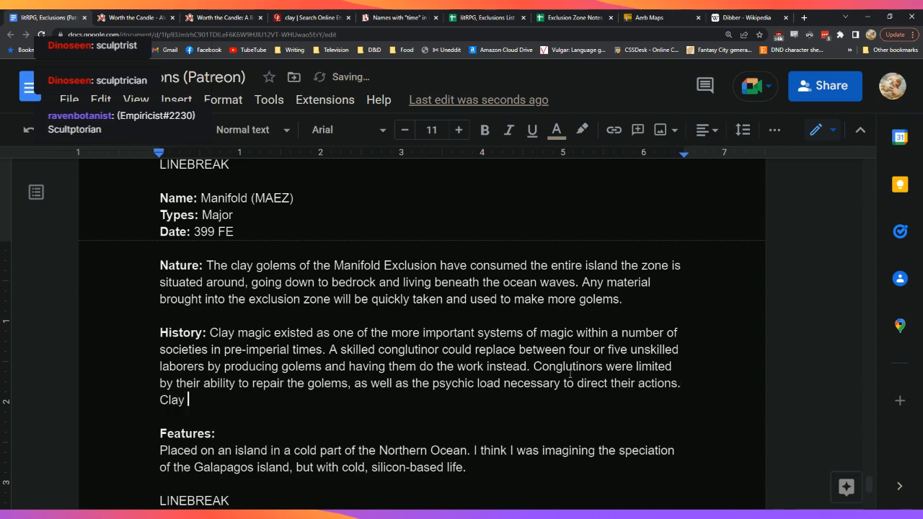
type("magic was most u")
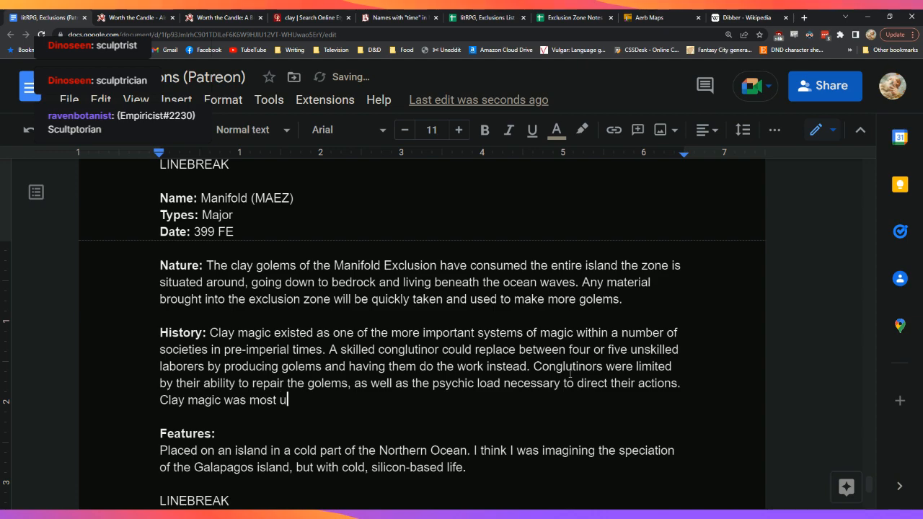
type("sed for these ")
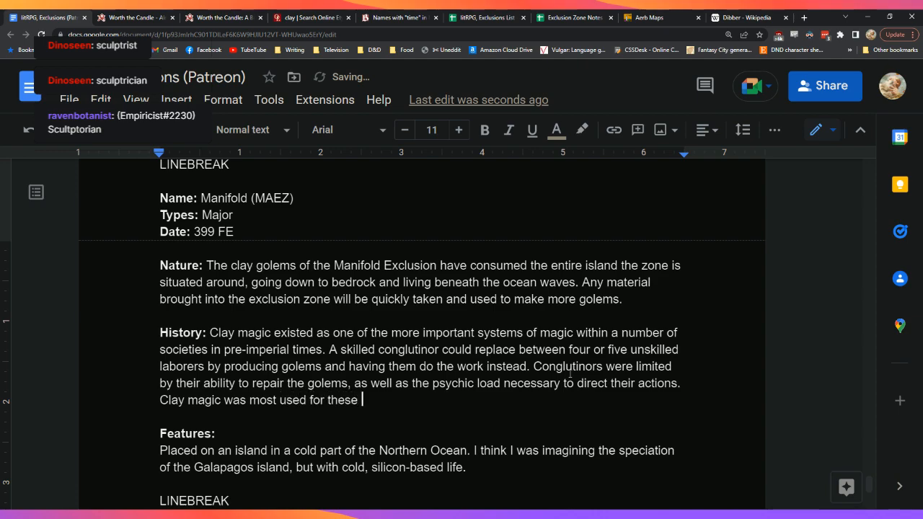
type("purposes in place")
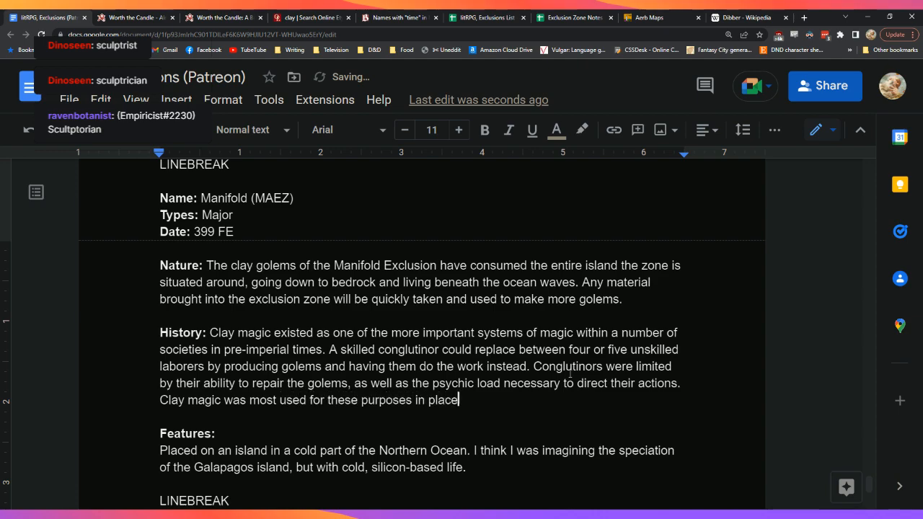
type("s with hars")
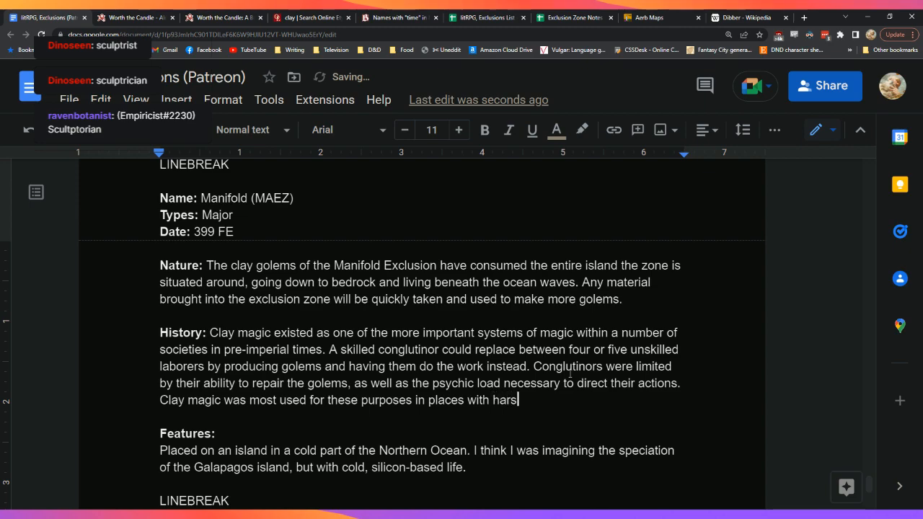
type("h, arid wea")
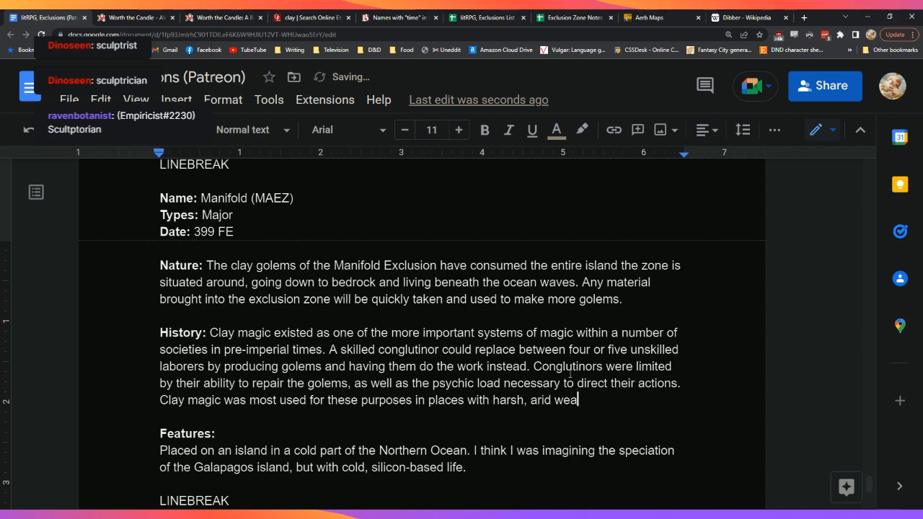
type("ther, as the ")
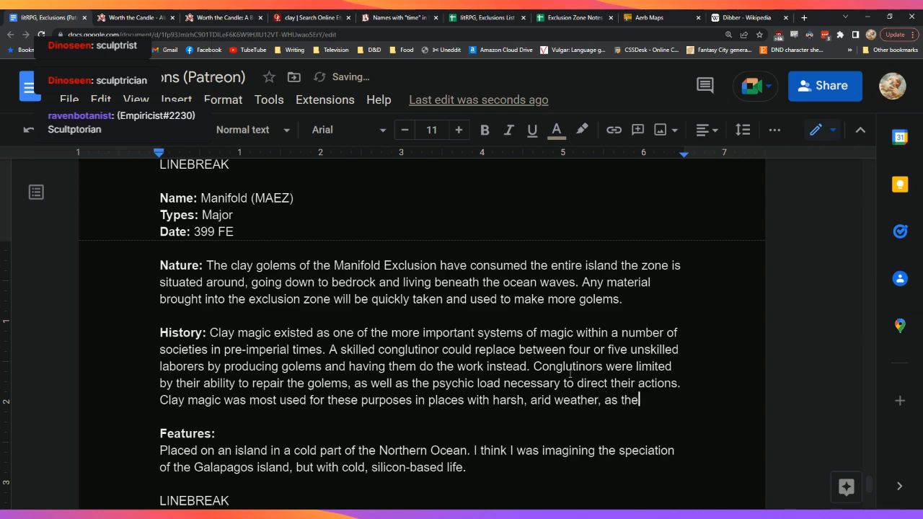
Step: Finish the arid weather sentence with "mages could stay inside while their golems worked through the day."
type("mages could ")
type("stay inst")
type("e")
key("BackSpace")
key("BackSpace")
key("BackSpace")
type("side w")
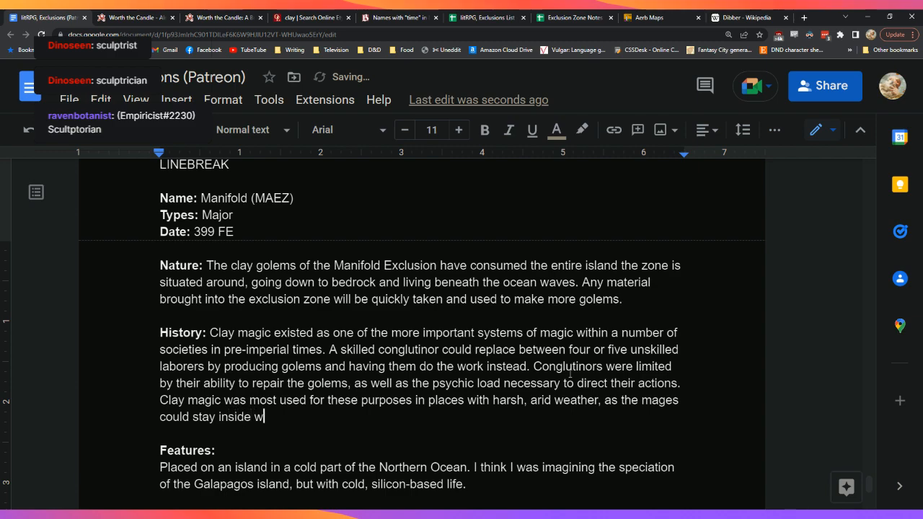
type("hile their golem")
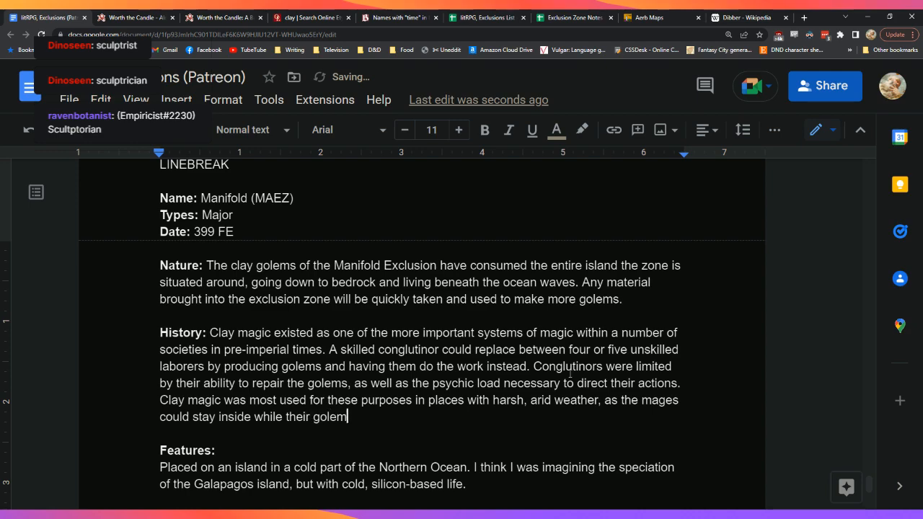
type("s worked through the day.")
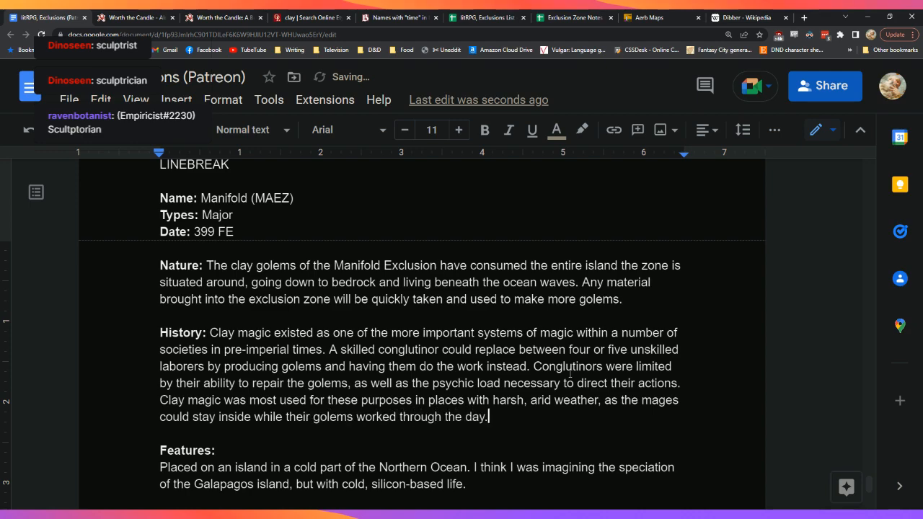
Step: Start a new paragraph below the first History paragraph with "Beginning in 31 FE,"
key("Return")
key("Return")
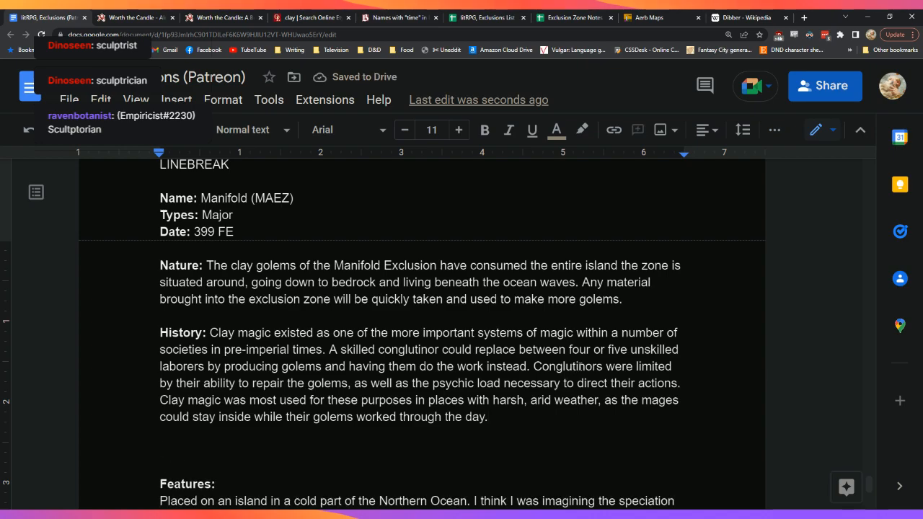
scroll(562, 375, "down", 3)
scroll(541, 385, "up", 2)
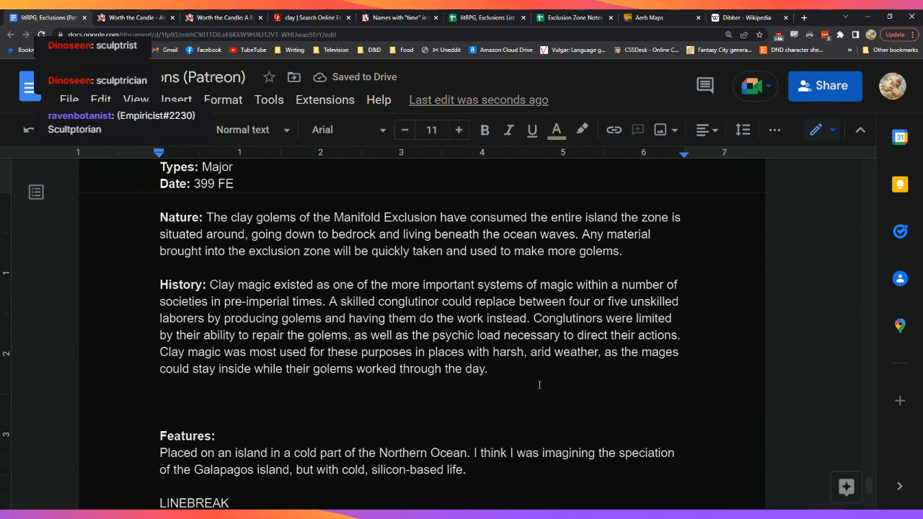
type("Beginning in")
type("31 FE,")
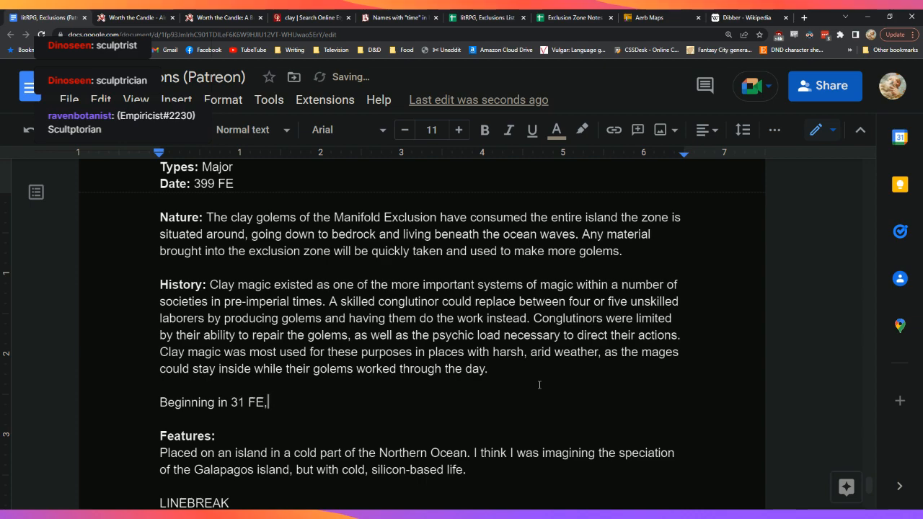
Step: Change the year in the new History paragraph's opening to 29 FE
key("Left")
key("Left")
key("Left")
key("Left")
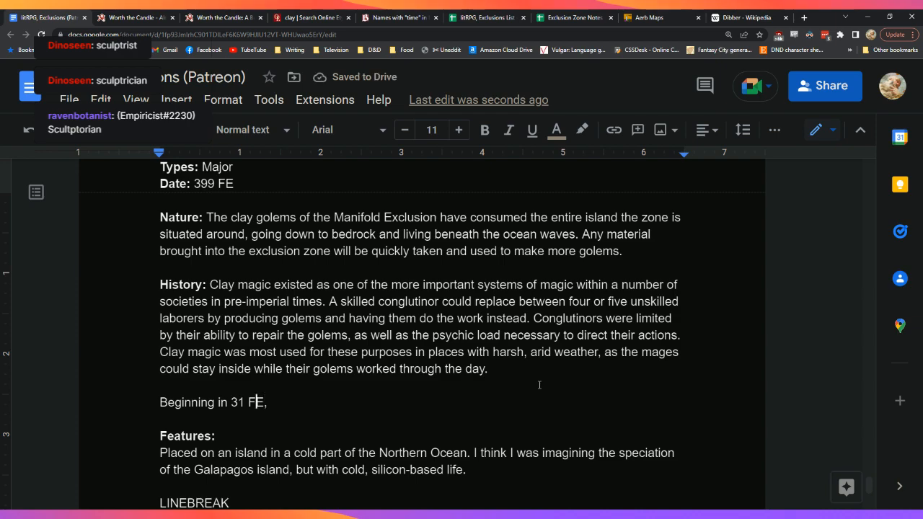
key("BackSpace")
key("BackSpace")
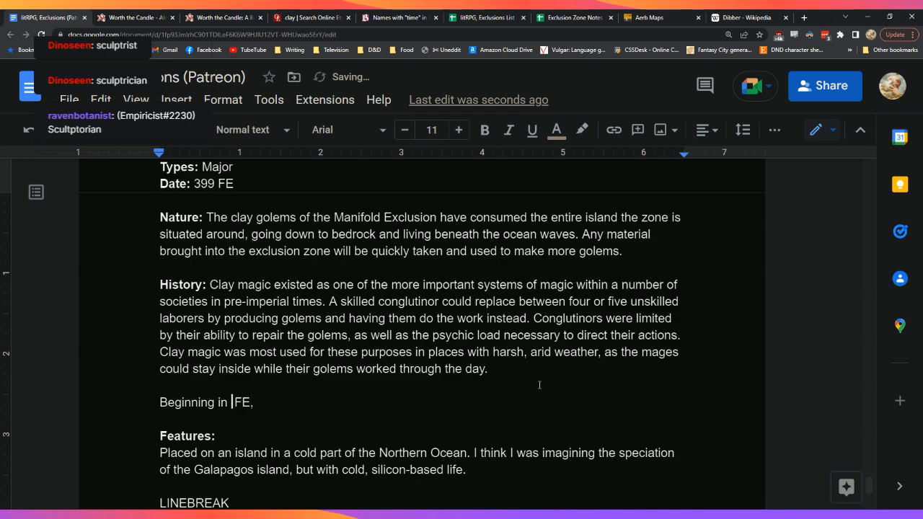
type("29")
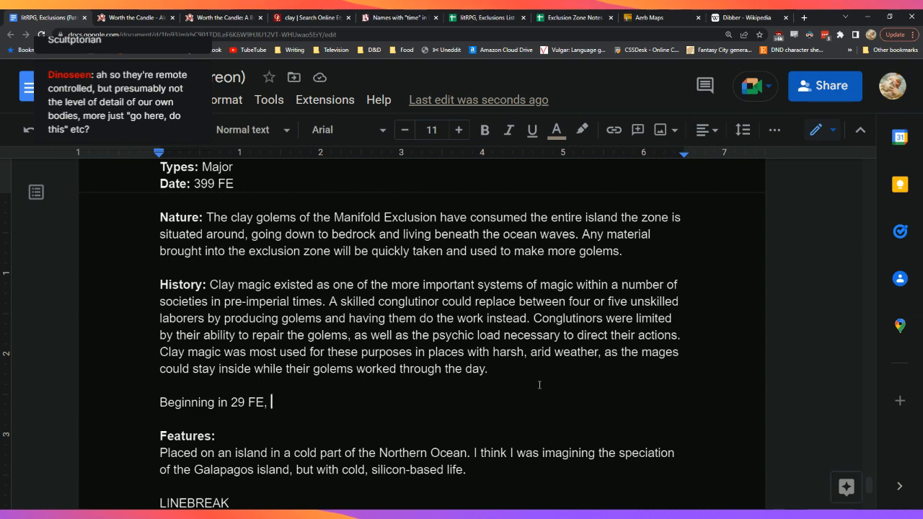
type("a method")
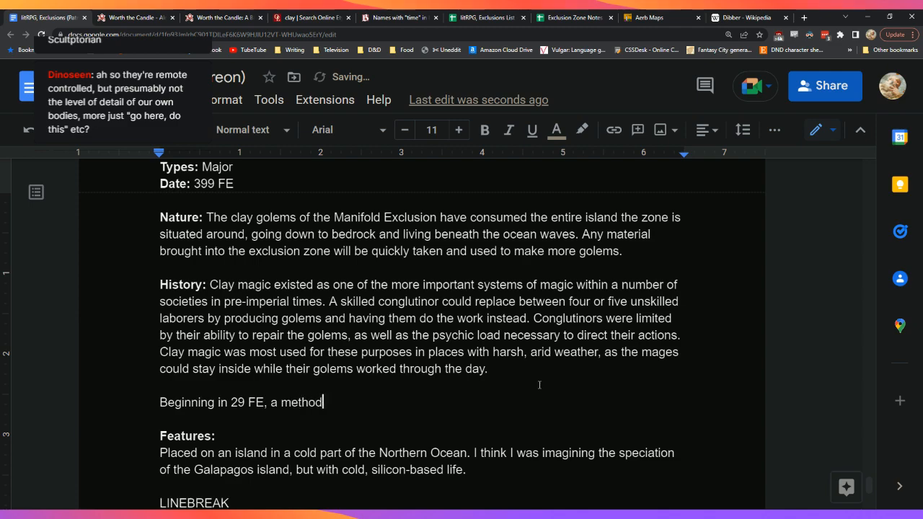
type(" of control wr")
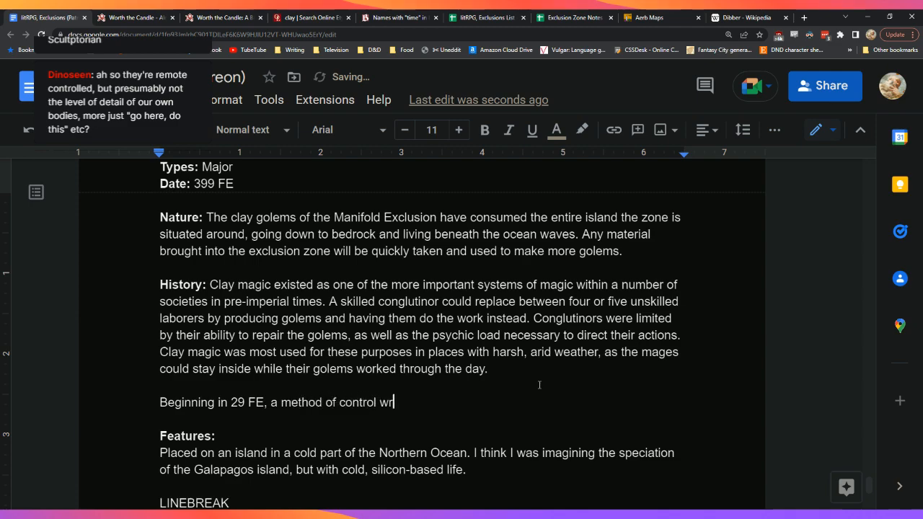
type("iting was used")
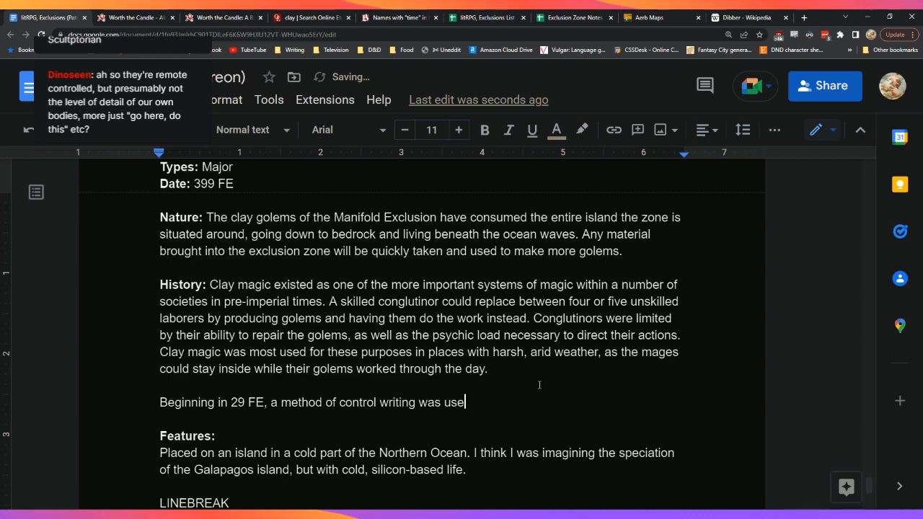
key("BackSpace")
key("BackSpace")
key("BackSpace")
key("BackSpace")
key("BackSpace")
key("BackSpace")
key("BackSpace")
key("BackSpace")
key("BackSpace")
key("BackSpace")
key("BackSpace")
key("BackSpace")
key("BackSpace")
key("BackSpace")
key("BackSpace")
key("BackSpace")
key("BackSpace")
key("BackSpace")
key("BackSpace")
key("BackSpace")
key("BackSpace")
key("BackSpace")
key("BackSpace")
key("BackSpace")
key("BackSpace")
key("BackSpace")
key("BackSpace")
key("BackSpace")
key("BackSpace")
key("BackSpace")
key("BackSpace")
key("BackSpace")
key("BackSpace")
key("BackSpace")
key("BackSpace")
Step: Complete the 29 FE sentence with "a new method of control was found which inscribed instructions into the material of the golem."
type("new method of co")
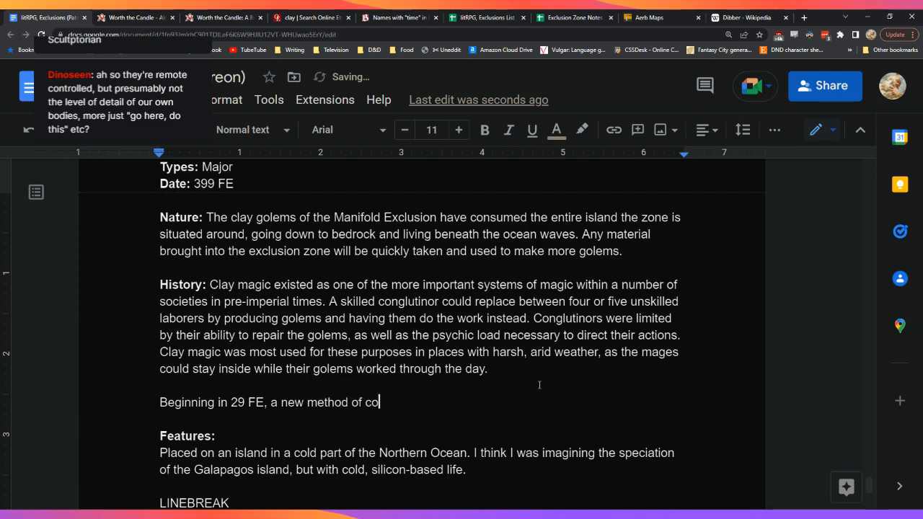
type("ntrol was foun")
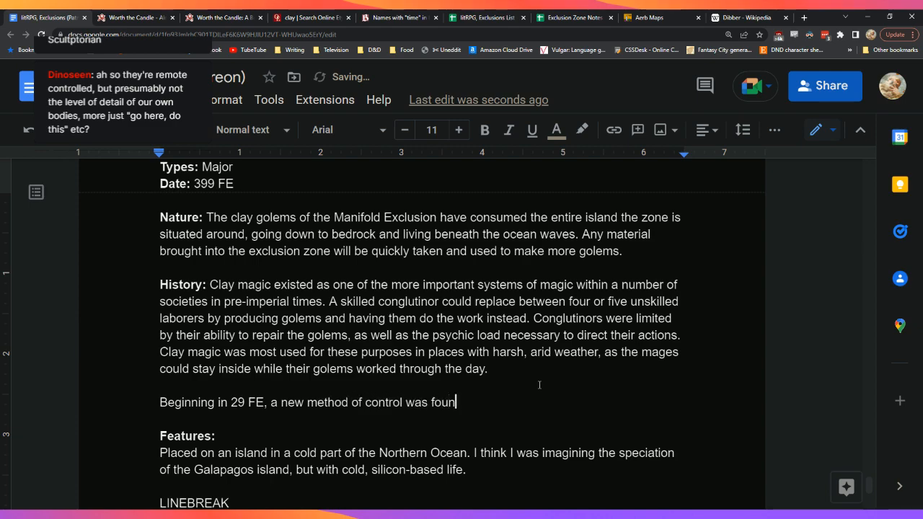
type("d which inscribed ")
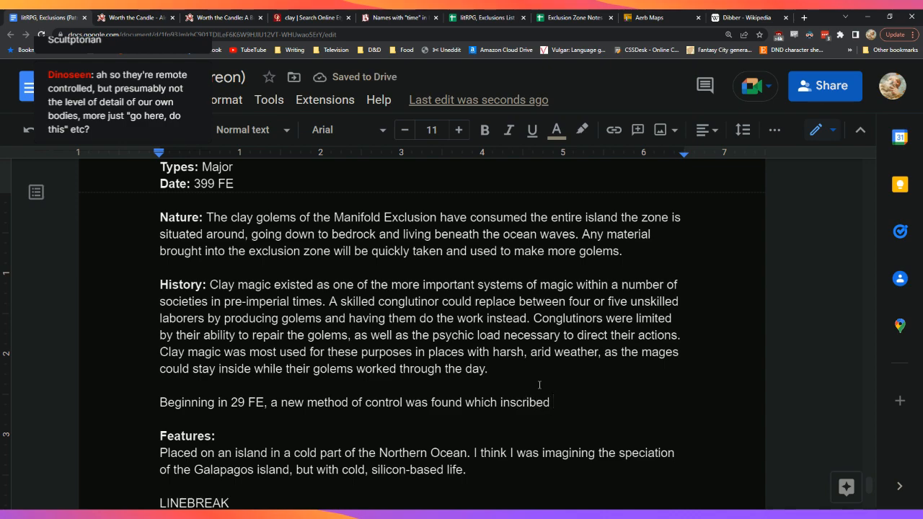
type("in")
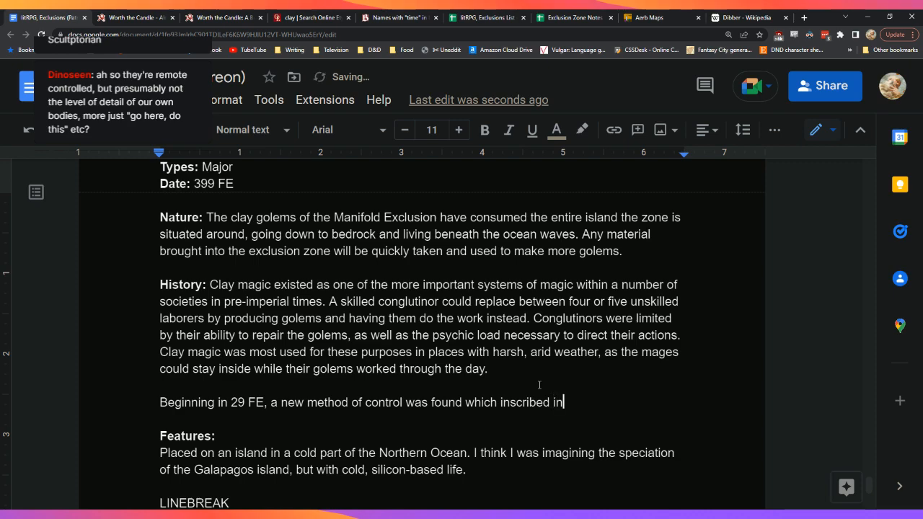
type("structions into the material of the")
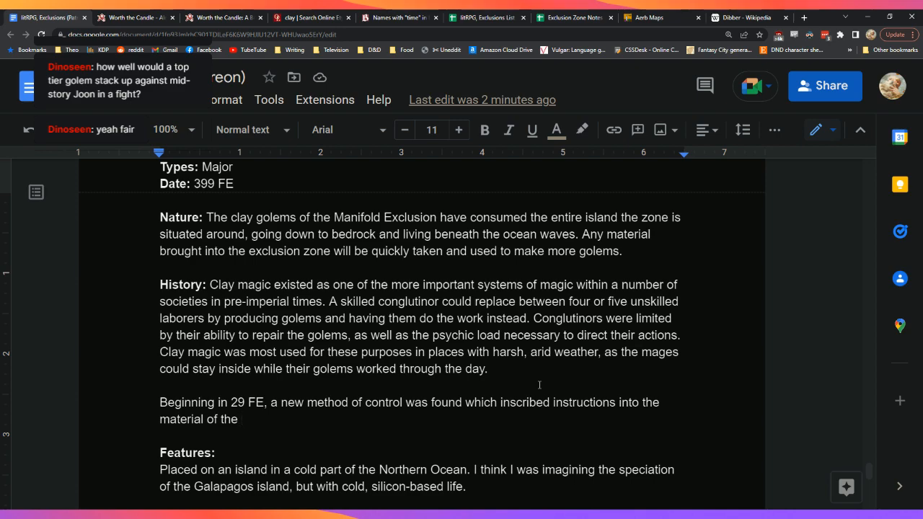
type("golem")
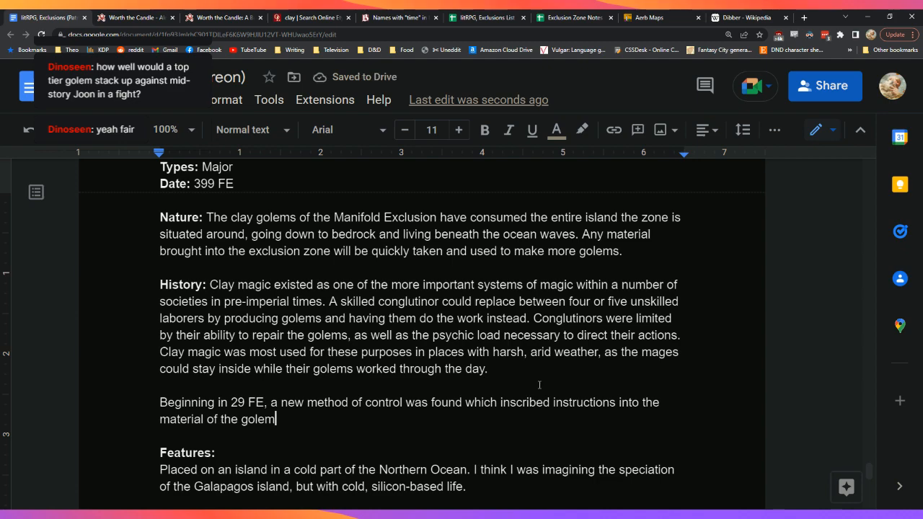
type(".")
Step: Add a sentence beginning "This method used a rare variety of psychic tree found on the other side of the world"
type(" T")
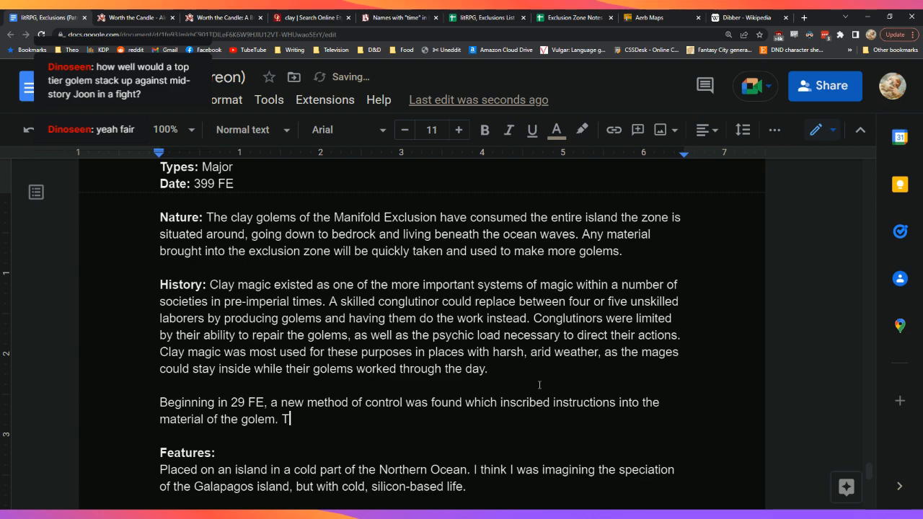
type("his method u")
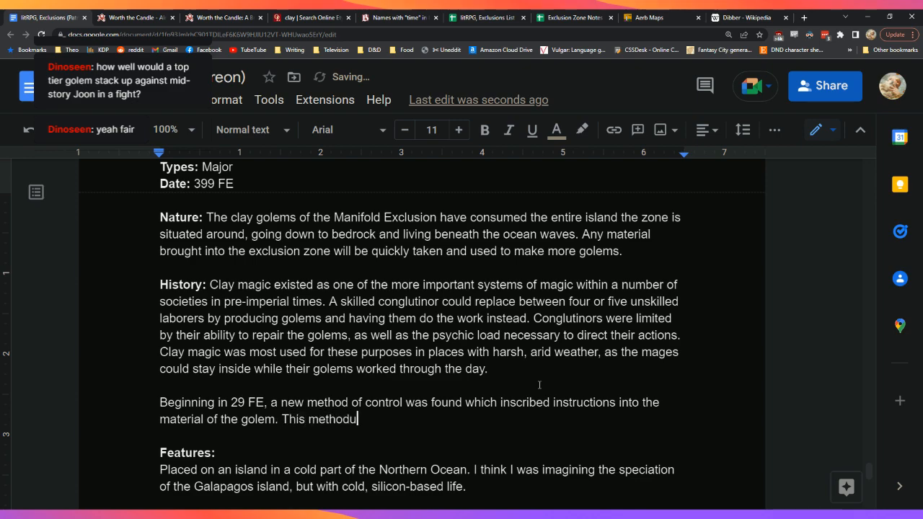
type("sed a rare ")
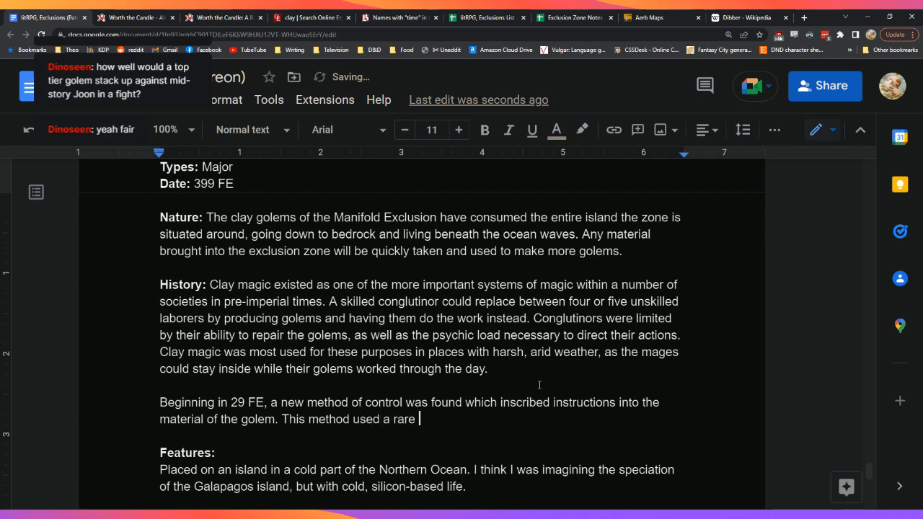
type("variety of psyc")
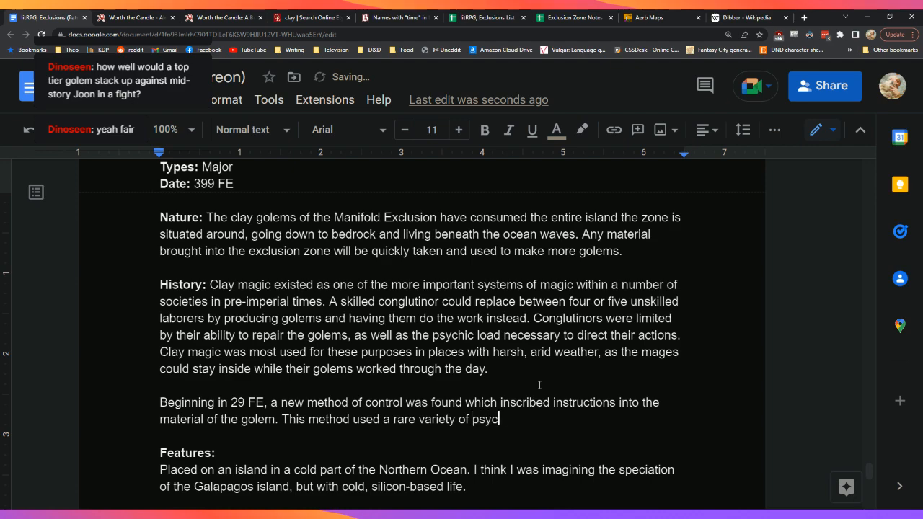
type("hic tree found on ther")
key("BackSpace")
type("other s")
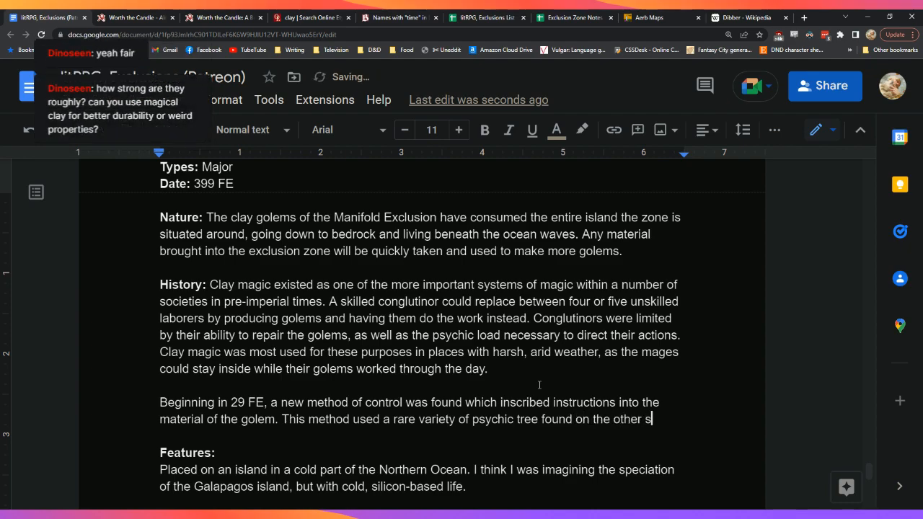
type("ide of the world,")
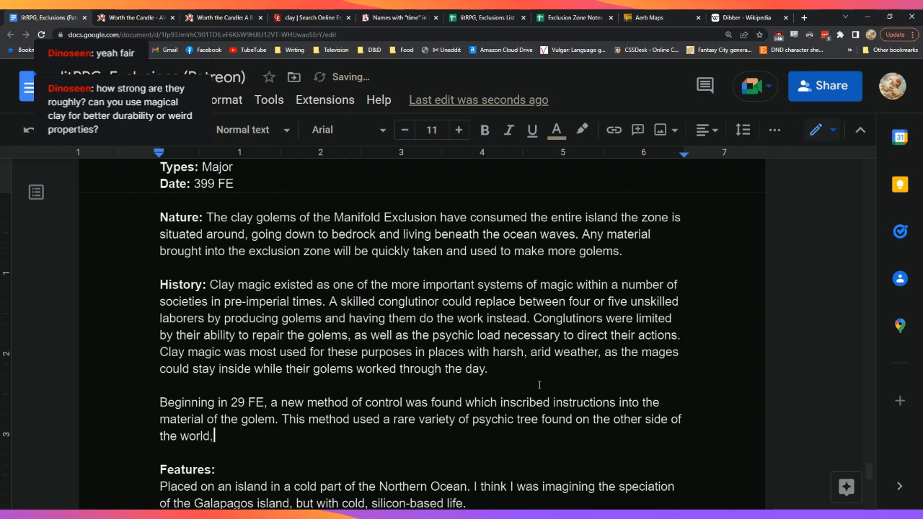
Step: Extend the psychic tree sentence with "from the main bulk of conglutinors, but offered immensely expanded capabilities for their golems, and"
key("BackSpace")
type("from the main bulk")
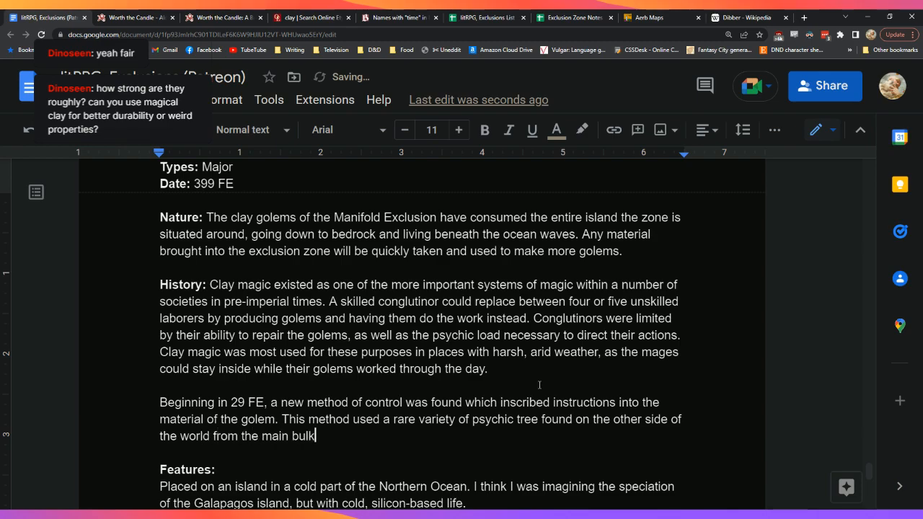
type(" of conglutinors, b")
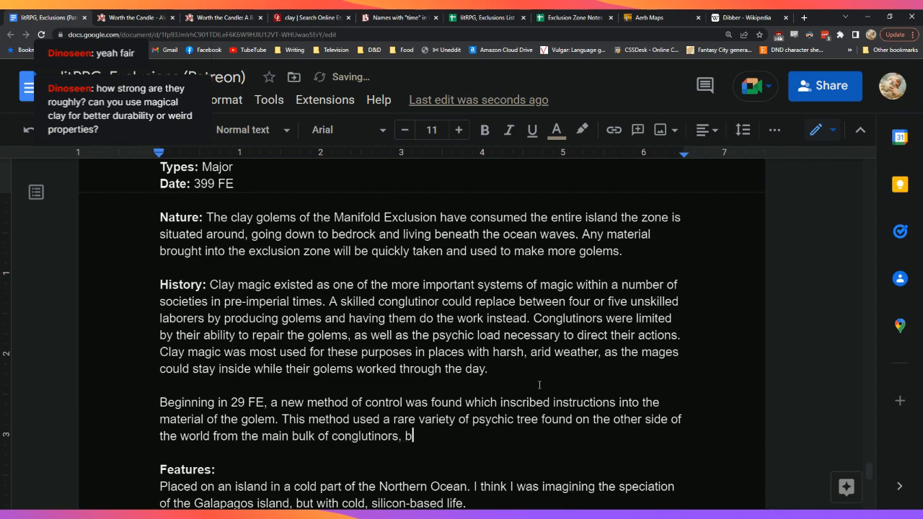
type("ut offered immensely expanded ")
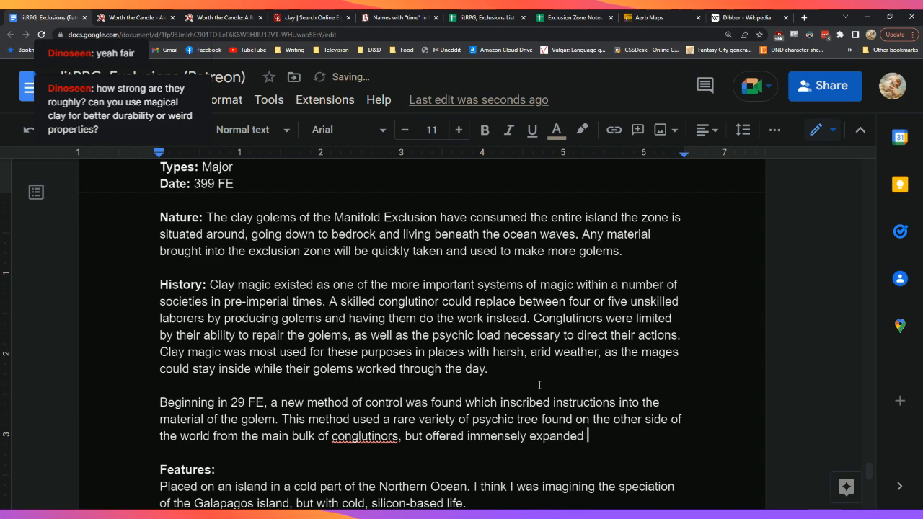
type("capa")
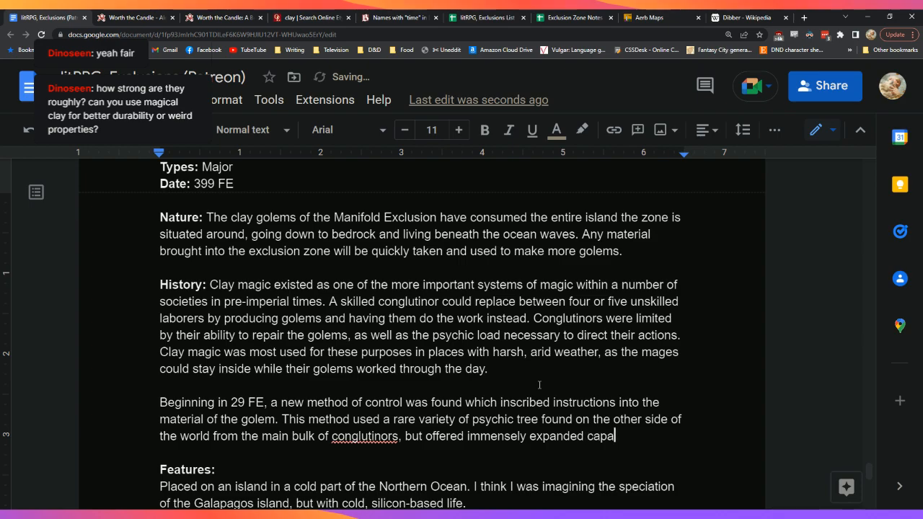
type("bilities for")
type(" their golems, and ")
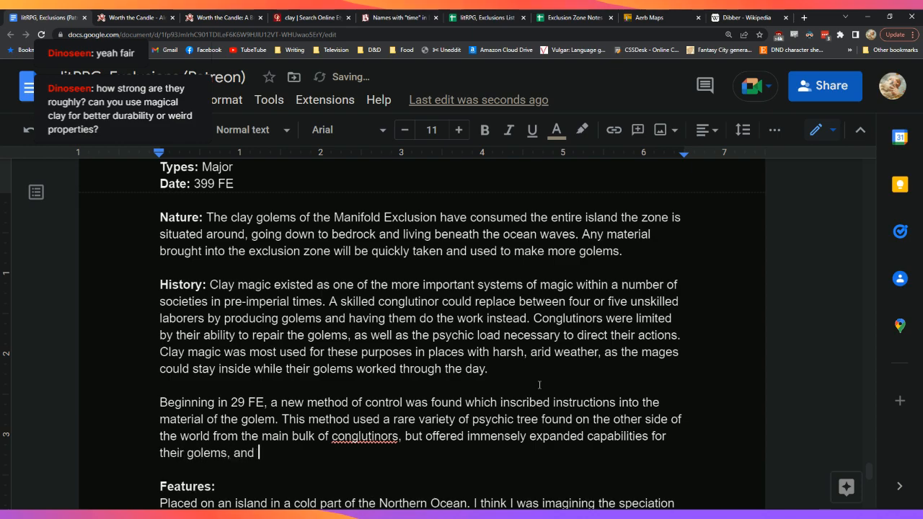
Step: Finish the psychic tree sentence with "the wood was soon in routine use." and start another one with "With the"
type("the wood was sood")
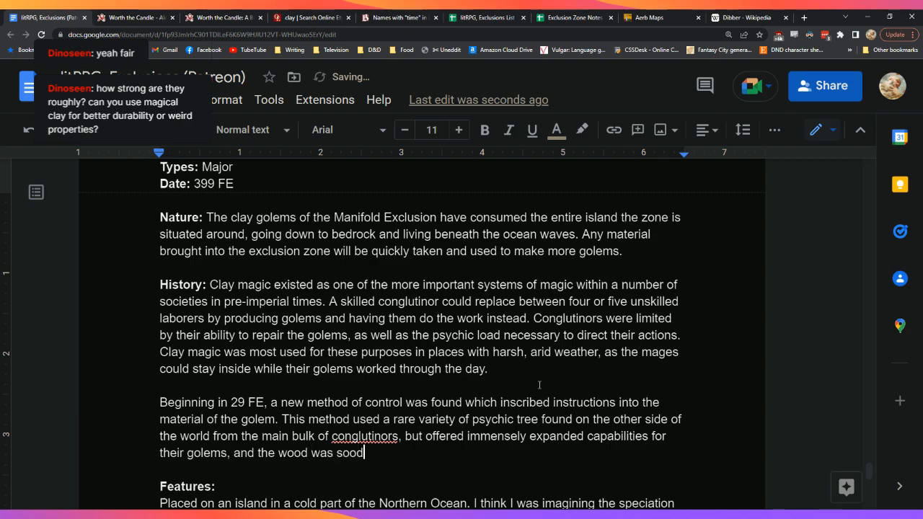
type("n used for")
key("BackSpace")
key("BackSpace")
key("BackSpace")
key("BackSpace")
key("BackSpace")
key("BackSpace")
key("BackSpace")
key("BackSpace")
type("in routine use. With the conglutinor")
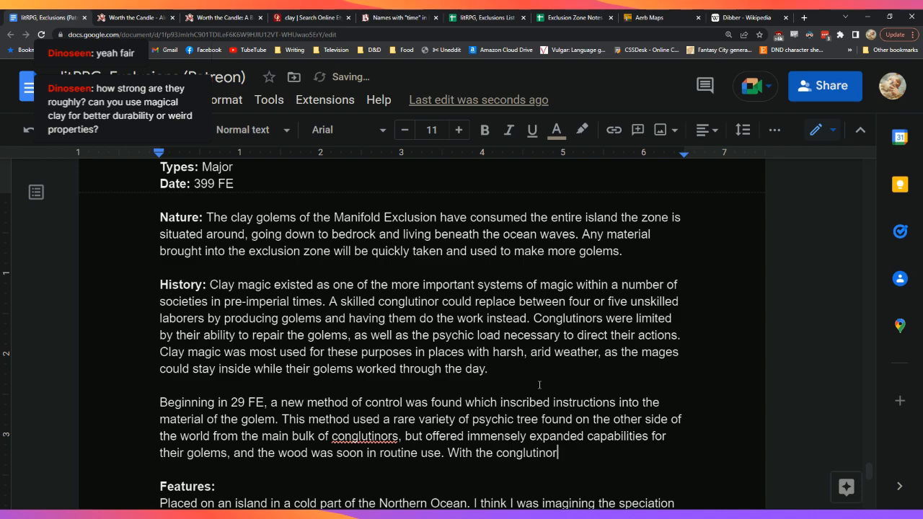
Step: Complete the "With the" sentence with "new material, a single conglutinor could field more than a hundred golems."
key("BackSpace")
key("BackSpace")
key("BackSpace")
key("BackSpace")
key("BackSpace")
key("BackSpace")
key("BackSpace")
key("BackSpace")
key("BackSpace")
key("BackSpace")
key("BackSpace")
type("new material, ")
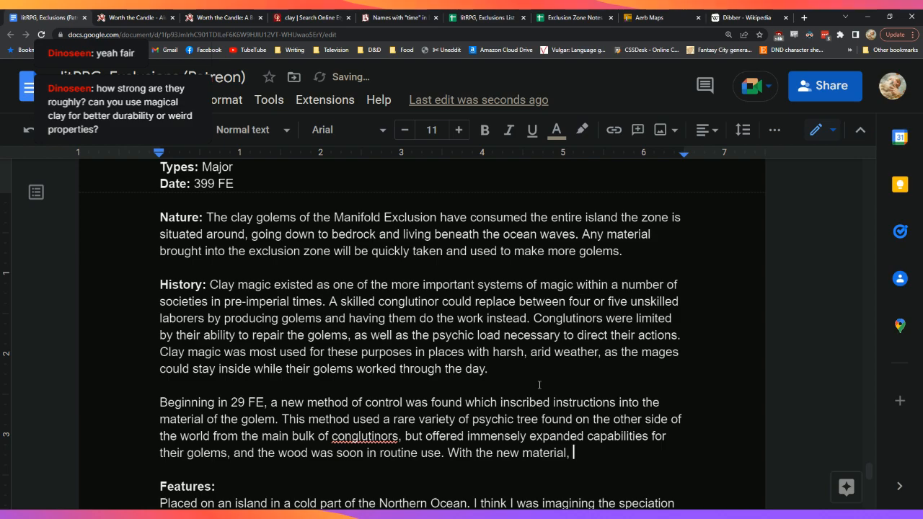
type("a single conglutinor could ")
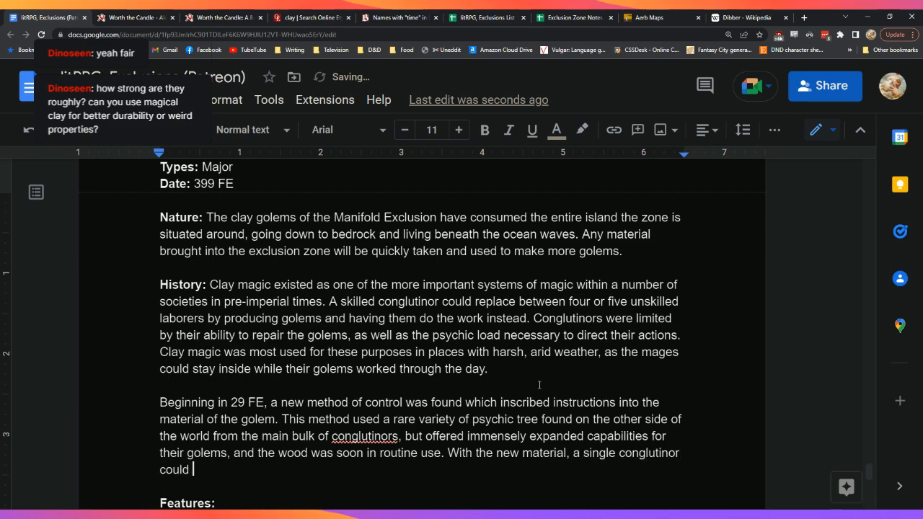
type("field")
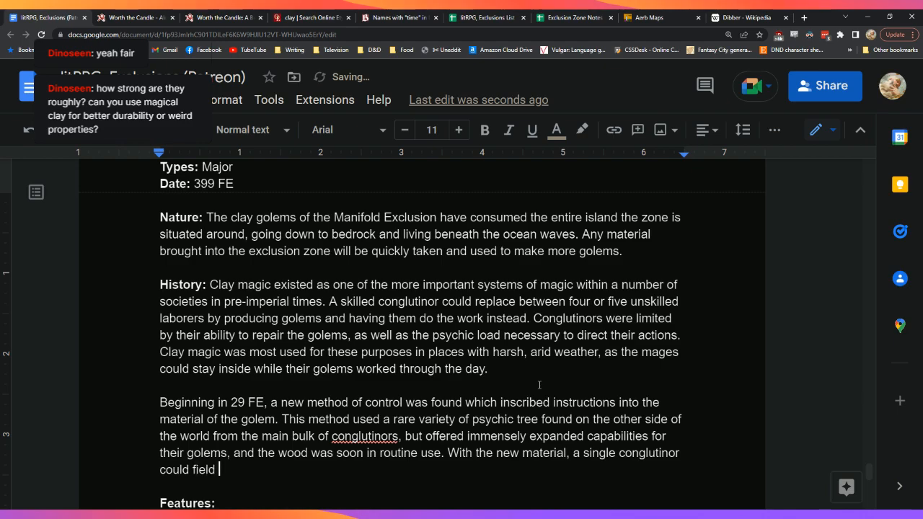
type(" more than a hundred golems.")
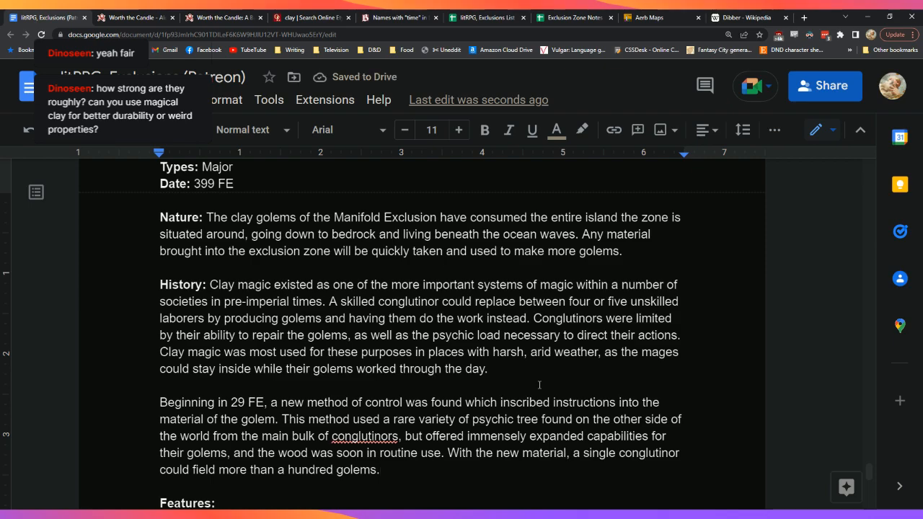
key("BackSpace")
type(", e")
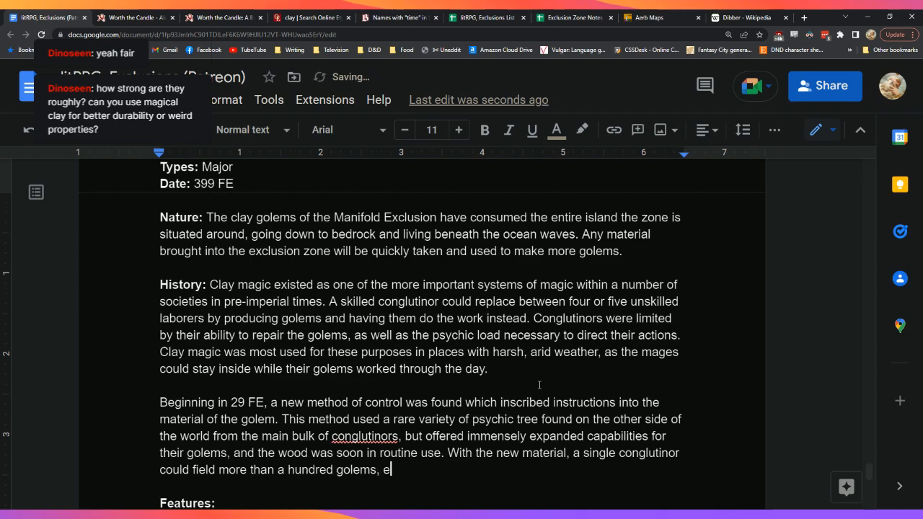
type("nough to provide vita")
key("BackSpace")
key("BackSpace")
key("BackSpace")
key("BackSpace")
key("BackSpace")
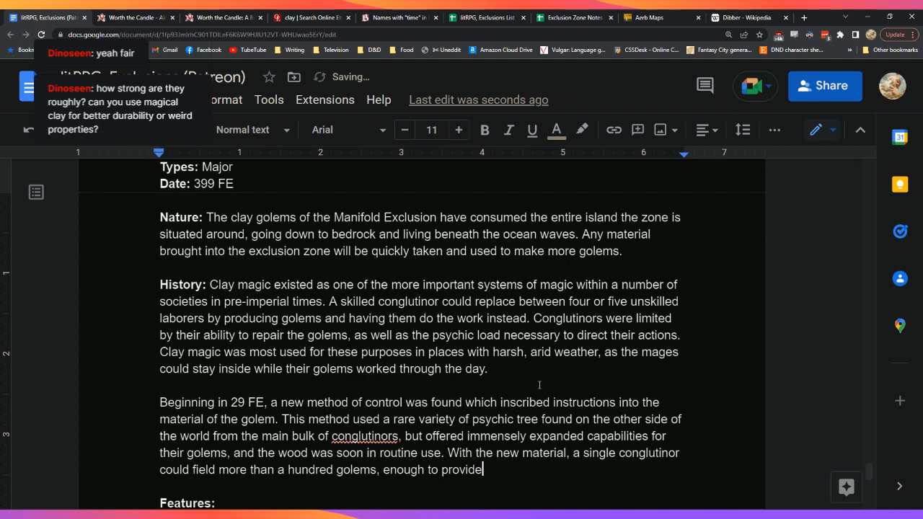
key("BackSpace")
key("BackSpace")
key("BackSpace")
key("BackSpace")
key("BackSpace")
key("BackSpace")
key("BackSpace")
key("BackSpace")
key("BackSpace")
key("BackSpace")
key("BackSpace")
key("BackSpace")
key("BackSpace")
key("BackSpace")
key("BackSpace")
key("BackSpace")
key("BackSpace")
key("BackSpace")
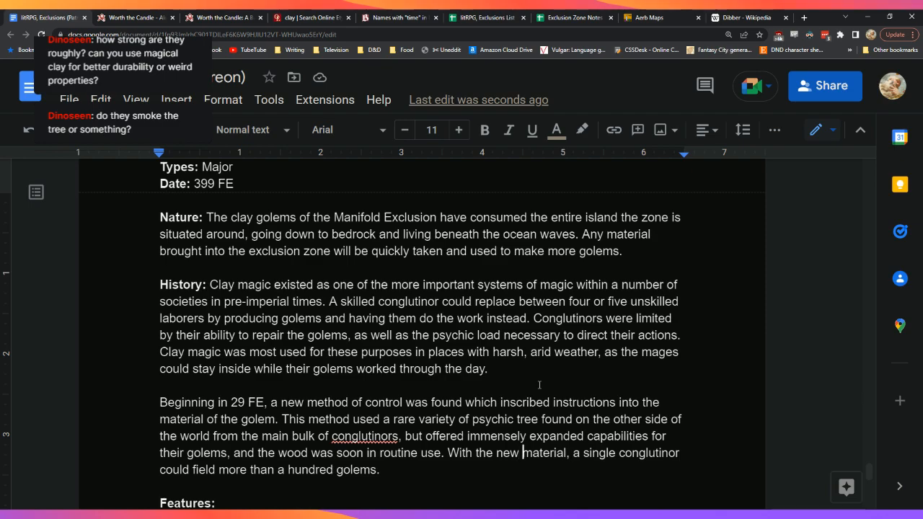
Step: Replace "material" with "technique" in "With the new material", and return to the end of the sentence
key("shift+Right")
key("shift+Right")
key("shift+Right")
key("shift+Right")
key("shift+Right")
key("shift+Right")
key("shift+Right")
key("shift+Right")
type("t")
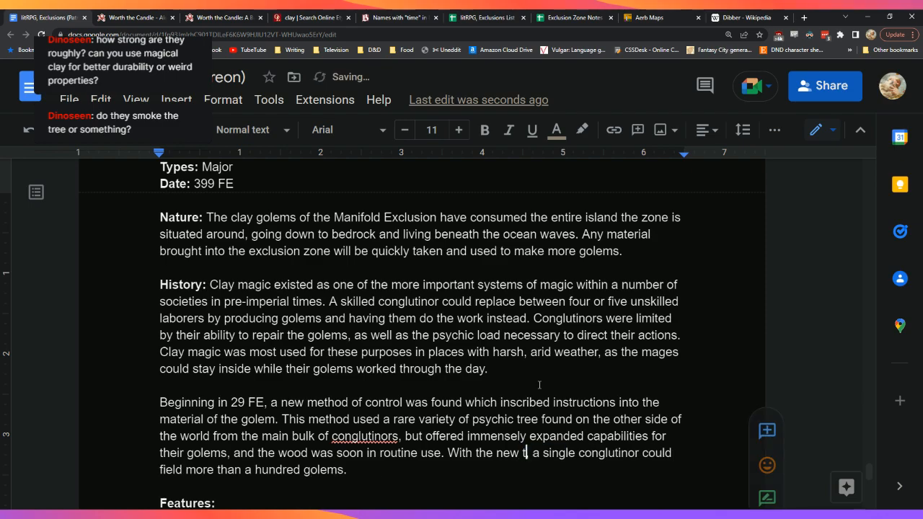
type("echnique")
key("Down")
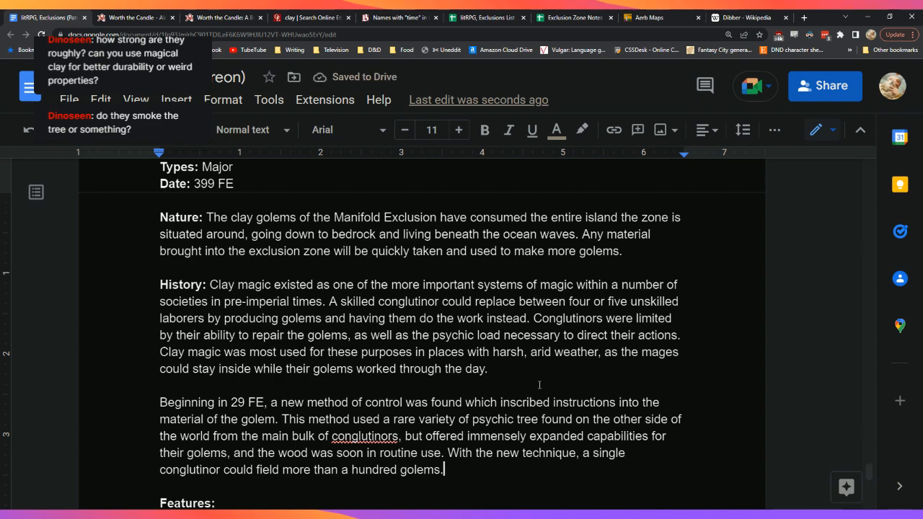
Step: Extend the sentence about fielding more than a hundred golems with ", and golems would continue to function beyond"
key("BackSpace")
type(", and gol")
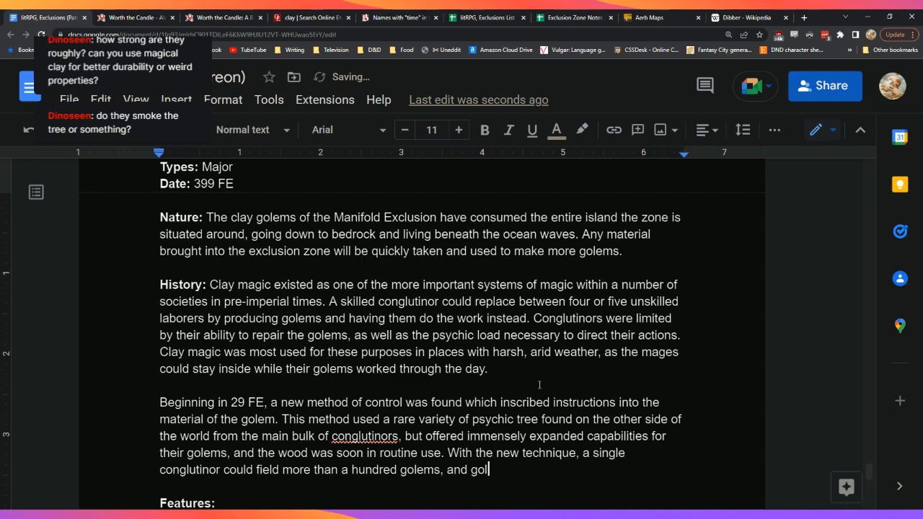
type("ems would continue t")
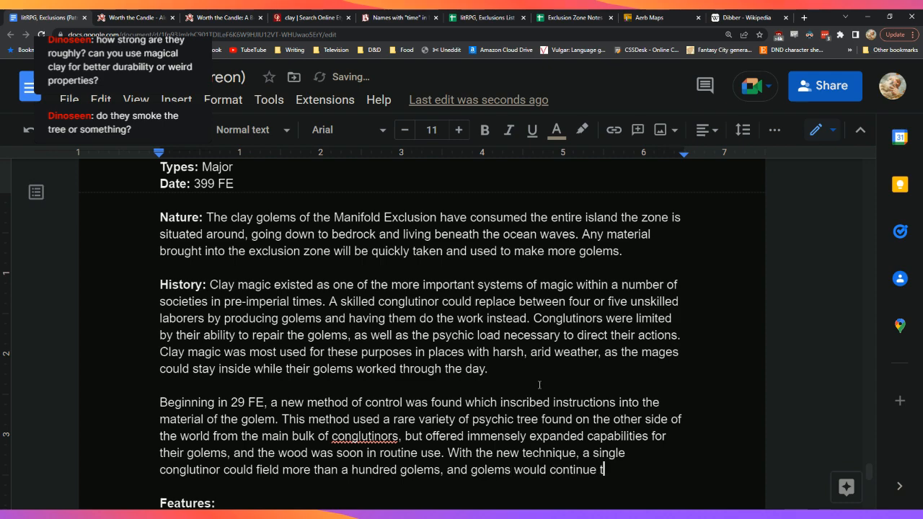
type("o function in the")
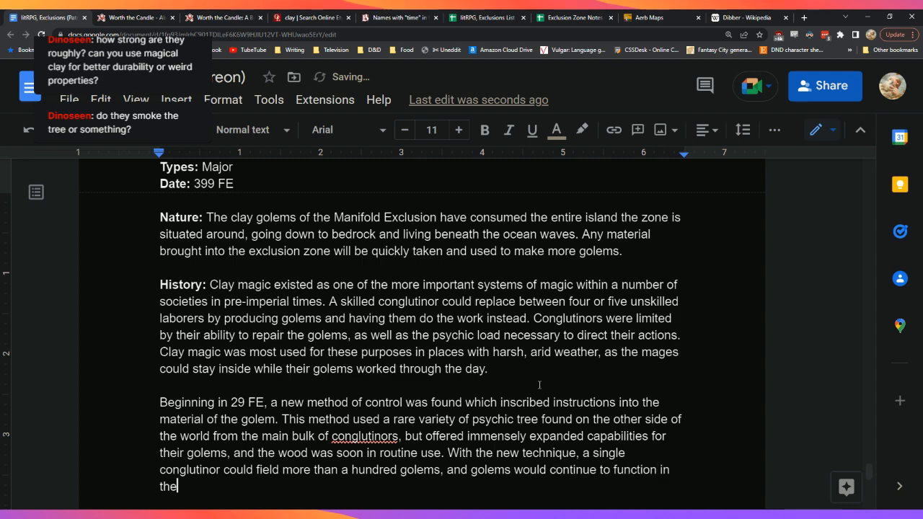
type("ir rote")
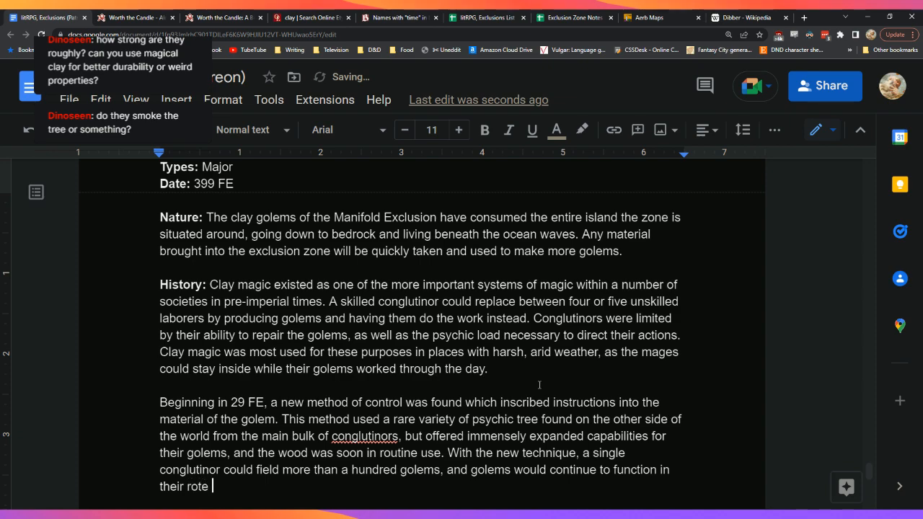
key("BackSpace")
key("BackSpace")
key("BackSpace")
key("BackSpace")
key("BackSpace")
key("BackSpace")
key("BackSpace")
key("BackSpace")
key("BackSpace")
key("BackSpace")
key("BackSpace")
key("BackSpace")
key("BackSpace")
type("beyond")
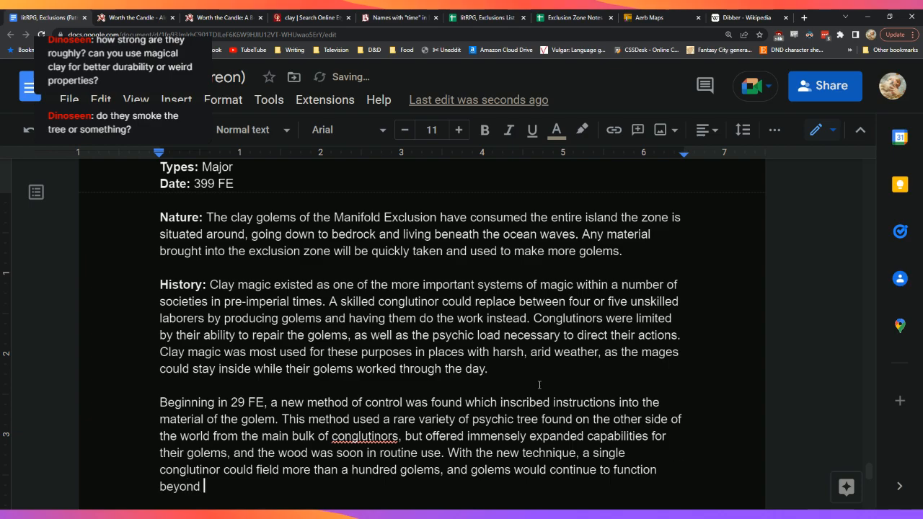
Step: Complete the "With the new technique" sentence with "the death of their maker."
key("Return")
key("BackSpace")
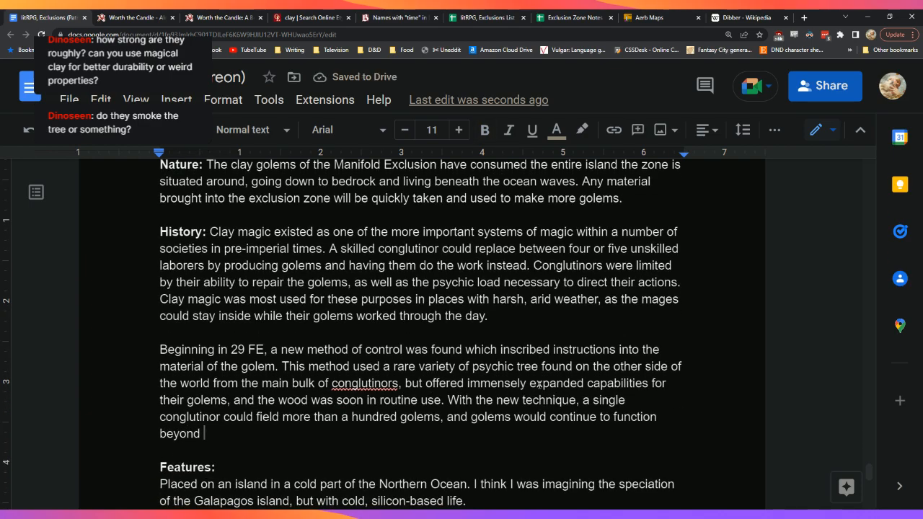
type("their")
key("BackSpace")
key("BackSpace")
key("BackSpace")
type("dea")
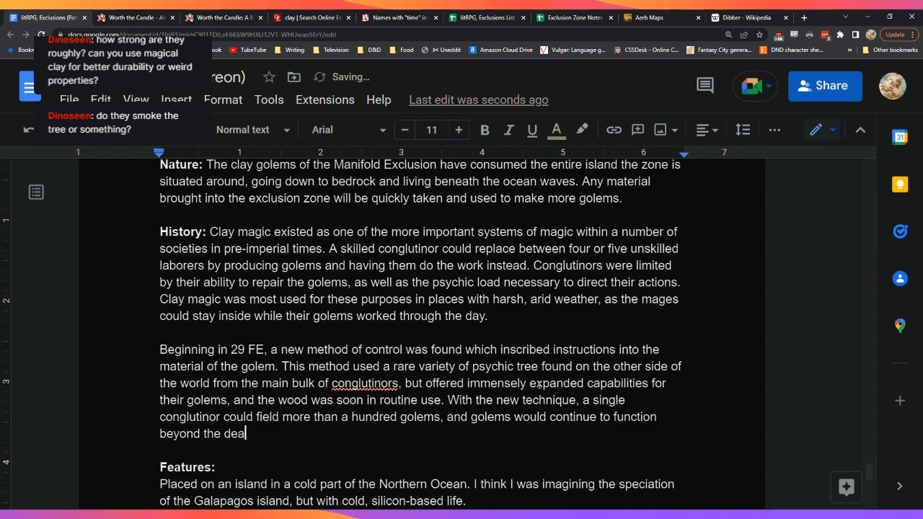
type("th of their maker.")
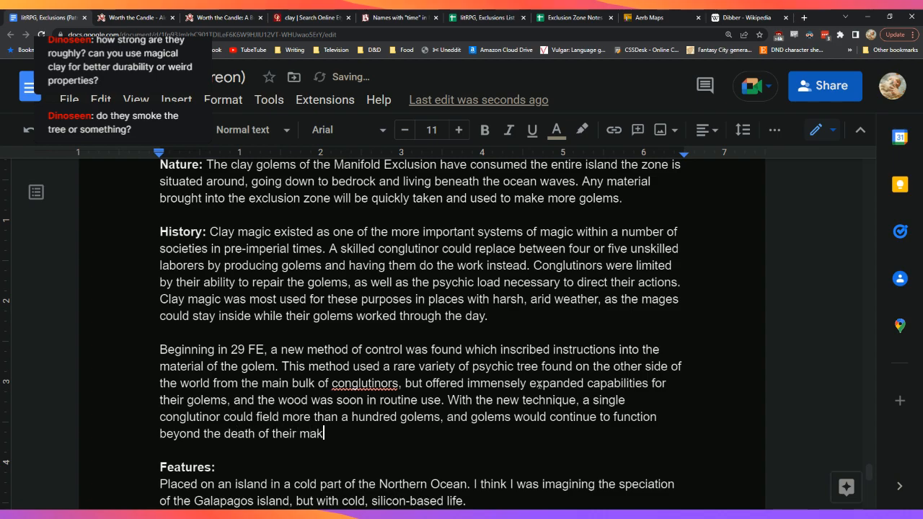
Step: Delete ", and the wood was soon in routine use" so the psychic tree sentence ends at "expanded capabilities for their golems."
key("Up")
key("Up")
key("Up")
key("Up")
key("Down")
key("Down")
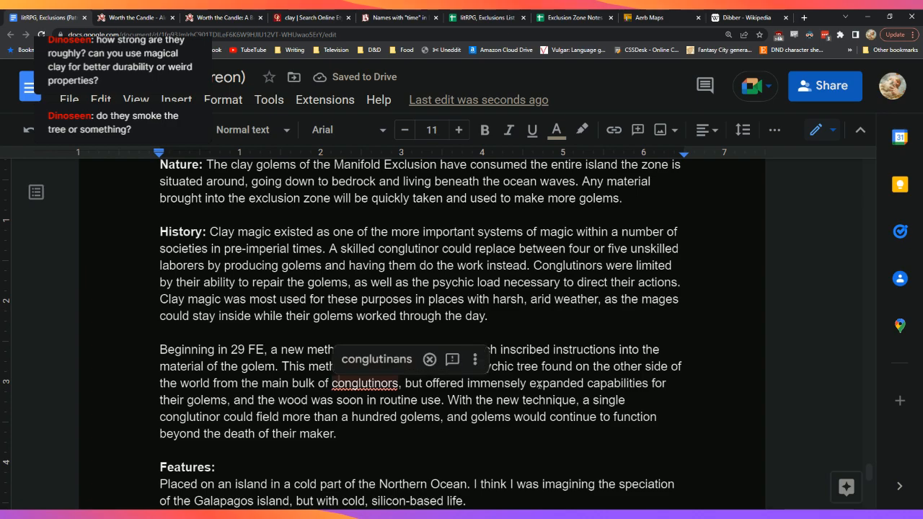
key("Down")
key("Left")
key("Left")
key("Left")
key("Left")
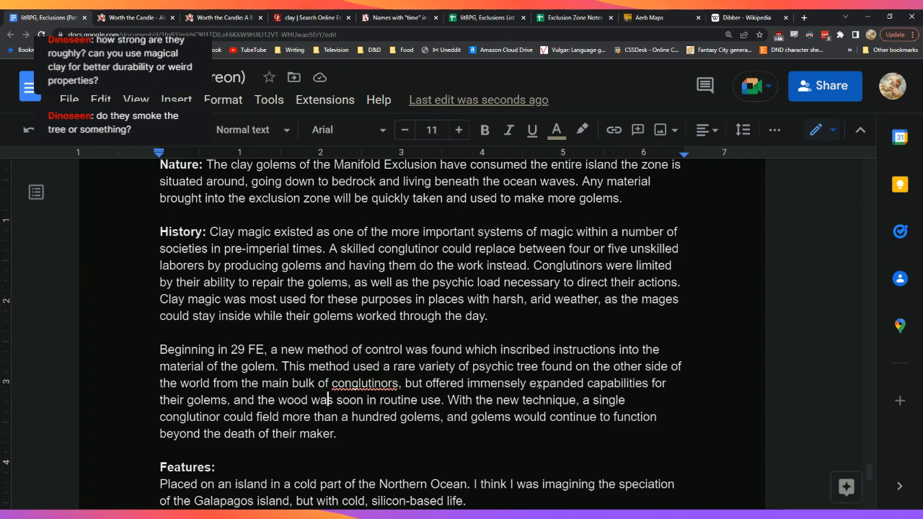
key("Right")
key("Right")
key("Right")
key("Right")
key("Right")
key("Right")
key("Right")
key("Right")
key("Right")
key("Right")
key("Right")
key("Right")
key("Right")
key("Right")
key("Right")
key("Right")
key("Right")
key("Right")
key("Right")
key("Right")
key("Right")
key("BackSpace")
key("BackSpace")
key("BackSpace")
key("BackSpace")
key("BackSpace")
key("BackSpace")
key("BackSpace")
key("BackSpace")
key("BackSpace")
key("BackSpace")
key("BackSpace")
key("BackSpace")
key("BackSpace")
key("BackSpace")
key("BackSpace")
key("BackSpace")
key("BackSpace")
key("BackSpace")
key("BackSpace")
key("BackSpace")
key("BackSpace")
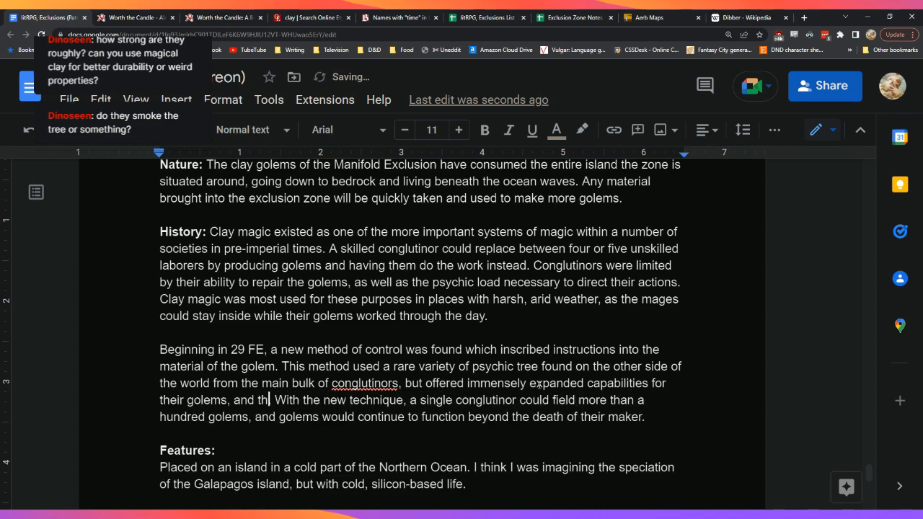
type(".")
key("Delete")
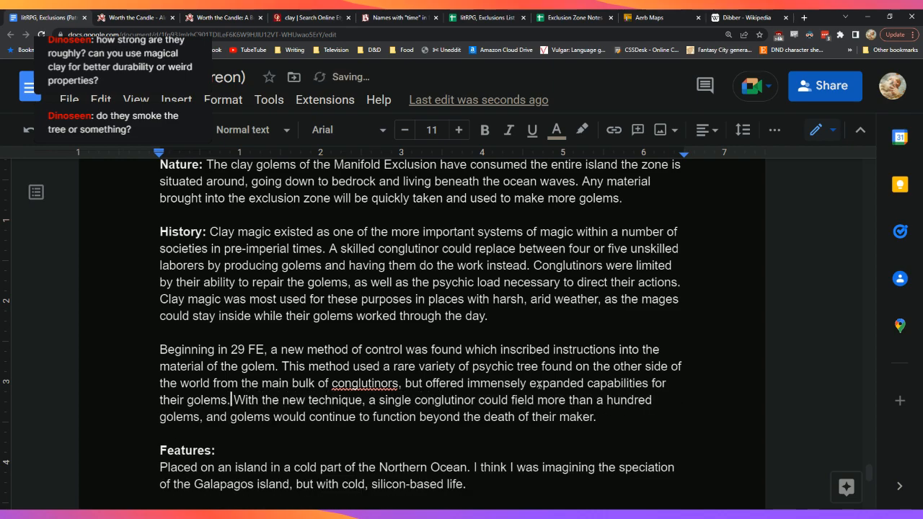
Step: Split the "With the new technique" sentence off below blank lines, and return to the end of "capabilities for their golems."
key("Return")
key("Return")
key("Return")
key("Left")
key("Left")
key("Left")
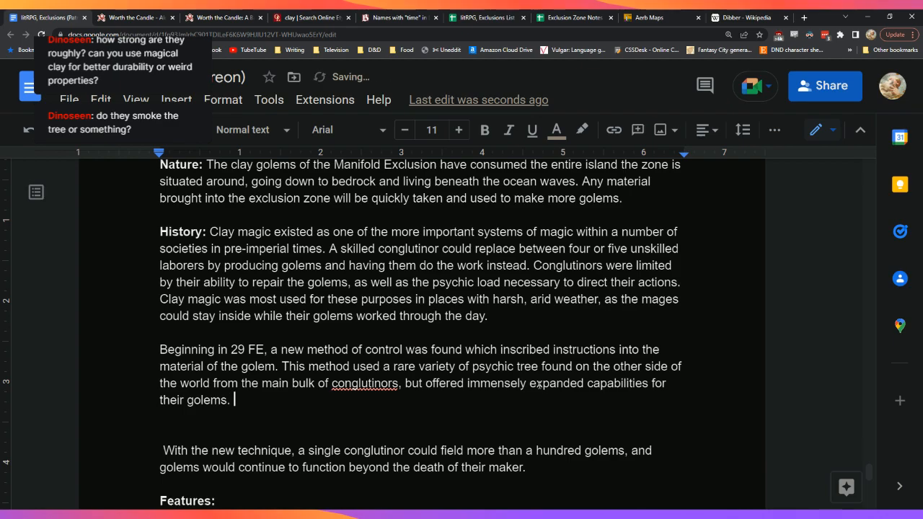
type("The wood")
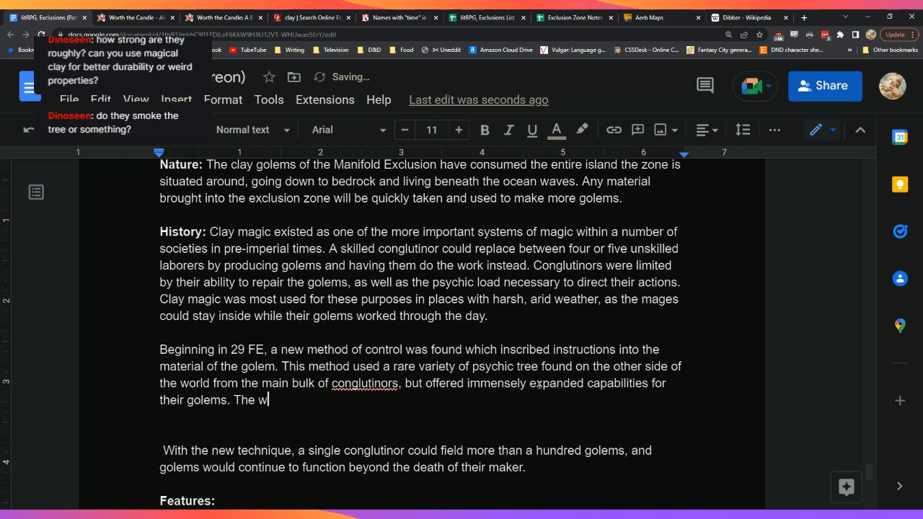
key("BackSpace")
key("BackSpace")
key("BackSpace")
key("BackSpace")
key("BackSpace")
key("BackSpace")
key("BackSpace")
key("BackSpace")
type("Whle")
key("BackSpace")
key("BackSpace")
type("ile clay magic use")
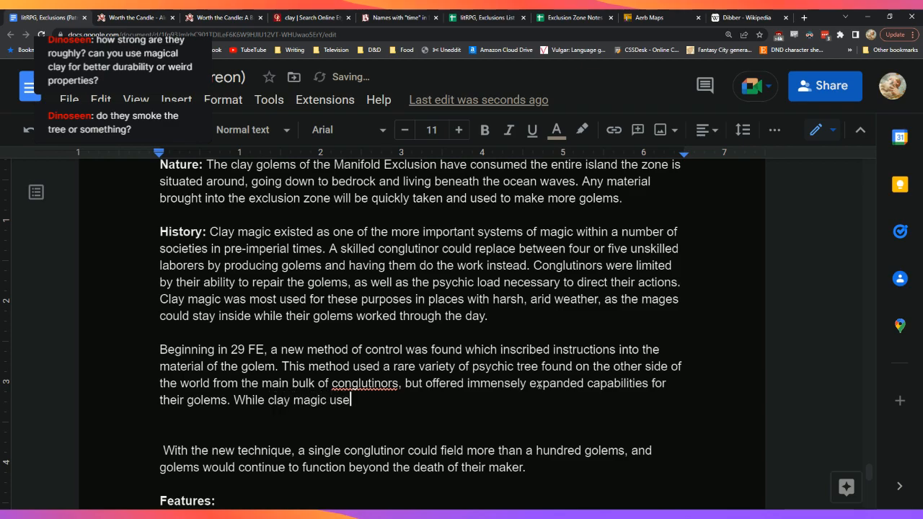
key("BackSpace")
key("BackSpace")
key("BackSpace")
key("BackSpace")
key("BackSpace")
key("BackSpace")
key("BackSpace")
key("BackSpace")
key("BackSpace")
key("BackSpace")
key("BackSpace")
key("BackSpace")
key("BackSpace")
key("BackSpace")
key("BackSpace")
key("BackSpace")
key("BackSpace")
key("BackSpace")
key("BackSpace")
Step: Start a new sentence after "their golems." reading "Clay magic used the thoughts of the conglutinor"
type("Clay magic used the thoughts ")
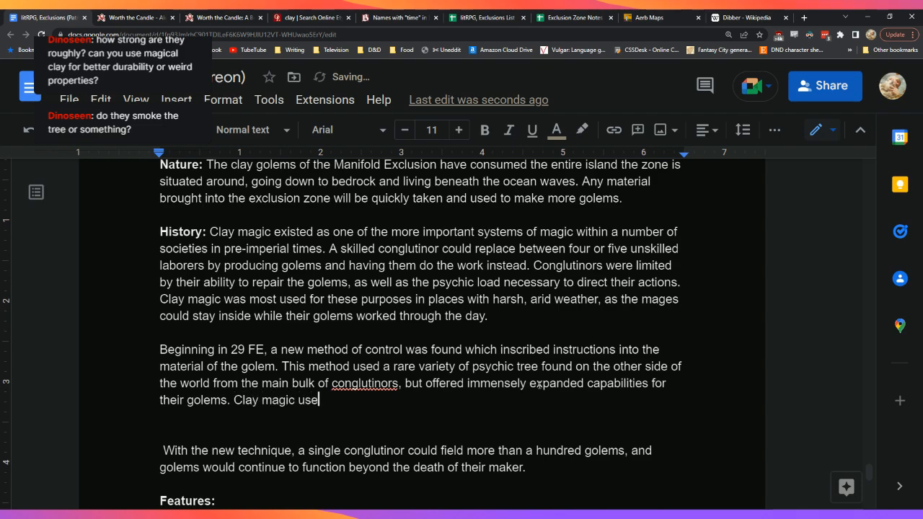
type("of")
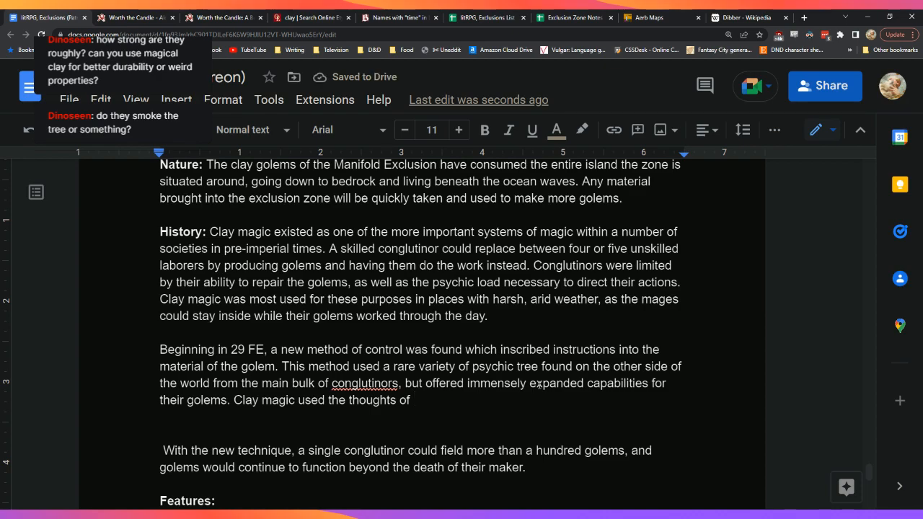
type("its controller,")
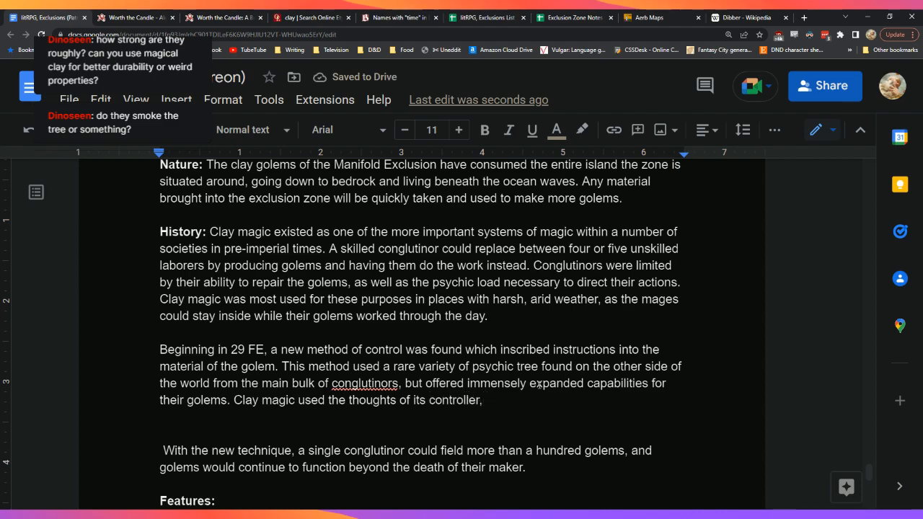
key("BackSpace")
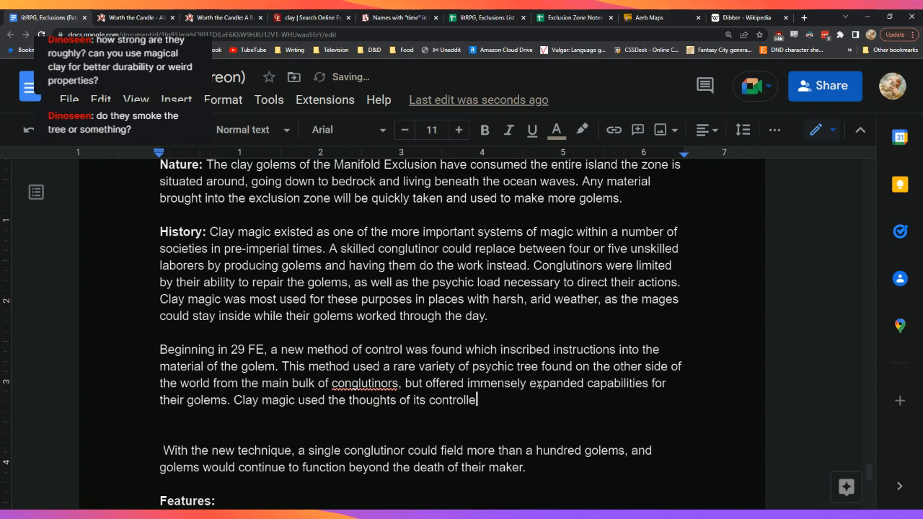
key("ctrl+BackSpace")
key("ctrl+BackSpace")
type("the conglutinor")
Step: Insert "active" before "thoughts" in the "Clay magic used" sentence, and return to the end of the line
key("Left")
key("Left")
key("Left")
key("Left")
key("Left")
key("Left")
key("Left")
key("Left")
key("Left")
key("Left")
key("Left")
key("Left")
key("Left")
key("Left")
key("Left")
key("Left")
key("Left")
key("Left")
key("Left")
key("Right")
type("active")
key("End")
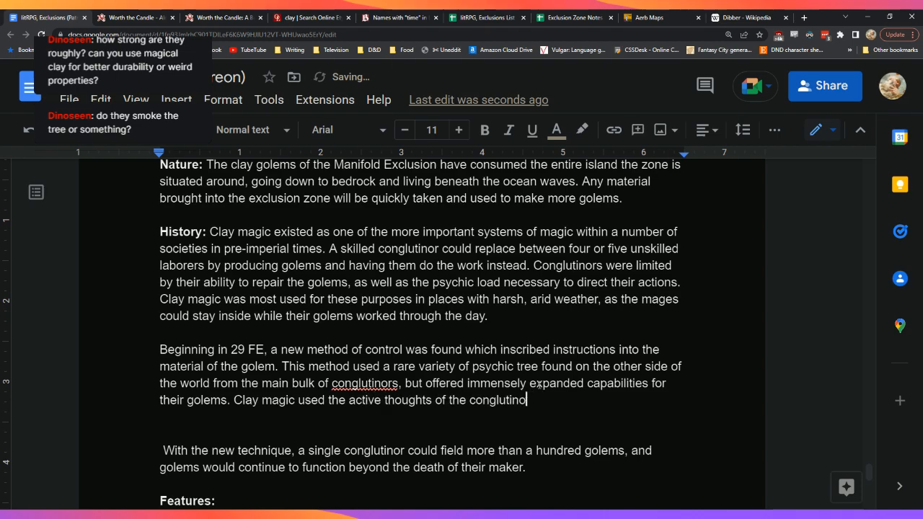
Step: Extend the sentence about the conglutinor's active thoughts with ", but the psychic wood could"
type(", but the ")
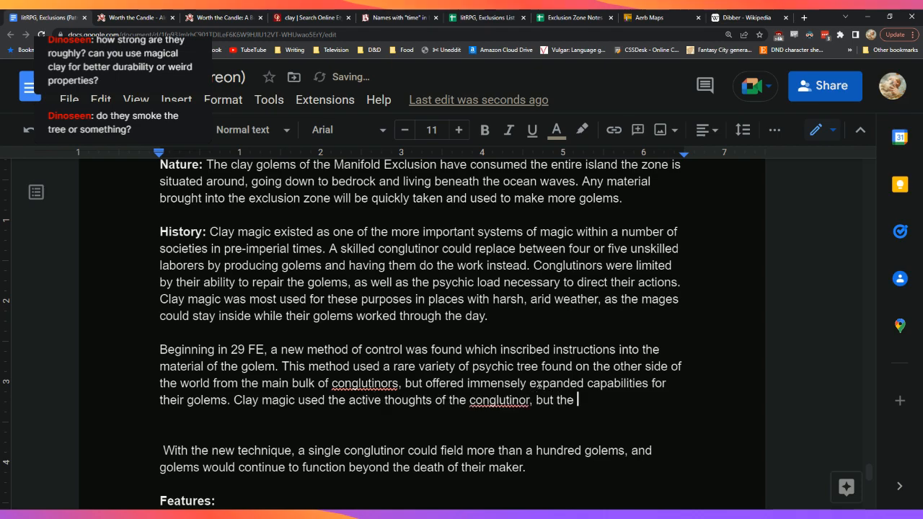
type("psychic ")
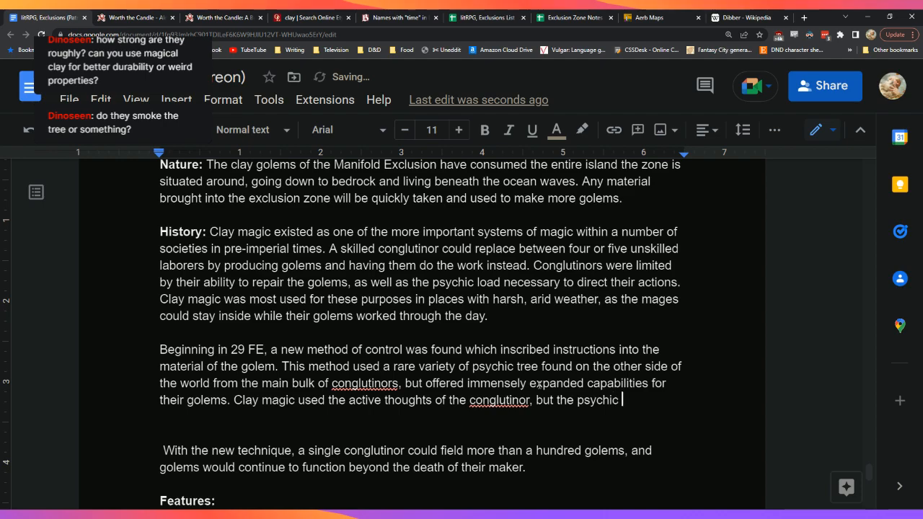
type("wood could be")
key("BackSpace")
key("BackSpace")
key("BackSpace")
key("BackSpace")
key("BackSpace")
key("BackSpace")
key("BackSpace")
key("BackSpace")
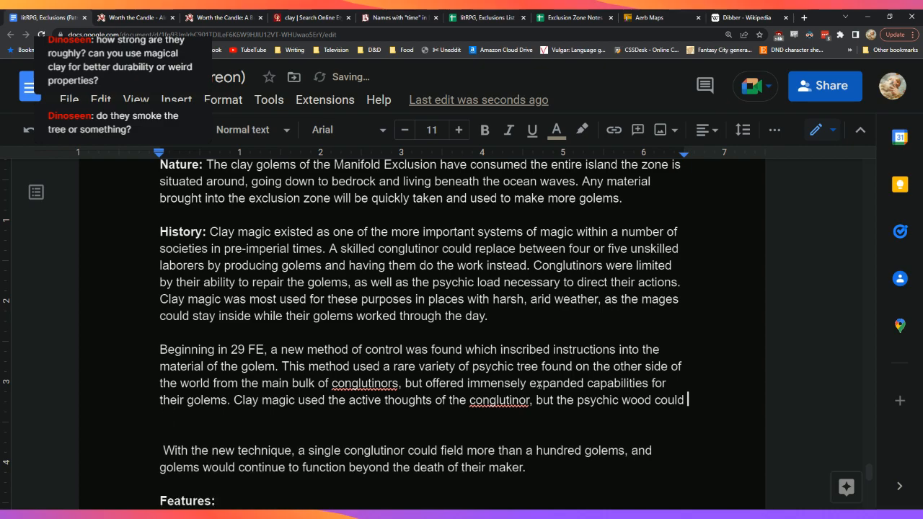
type("could")
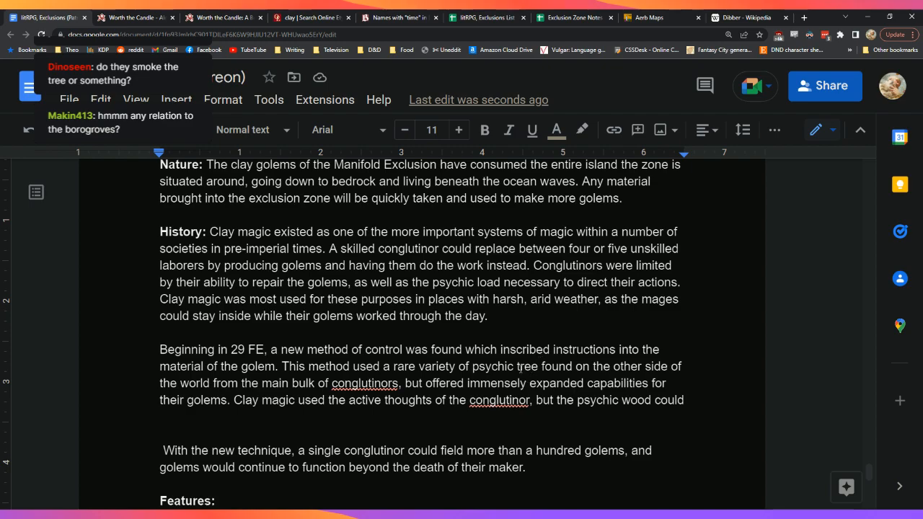
Step: Finish the psychic wood sentence with "be imprinted with thoughts, and this 'recording' of thoughts could be used inside the golems." and start "The approach"
type("be i")
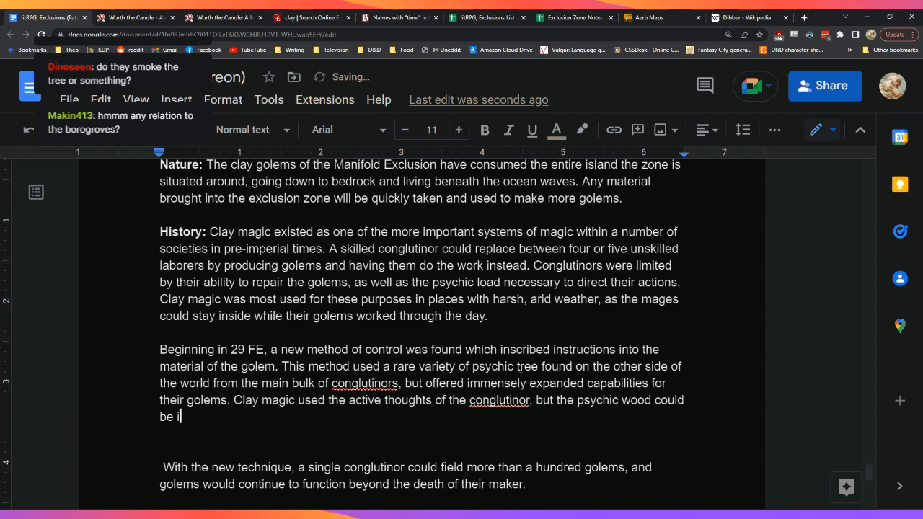
type("mprinted wi")
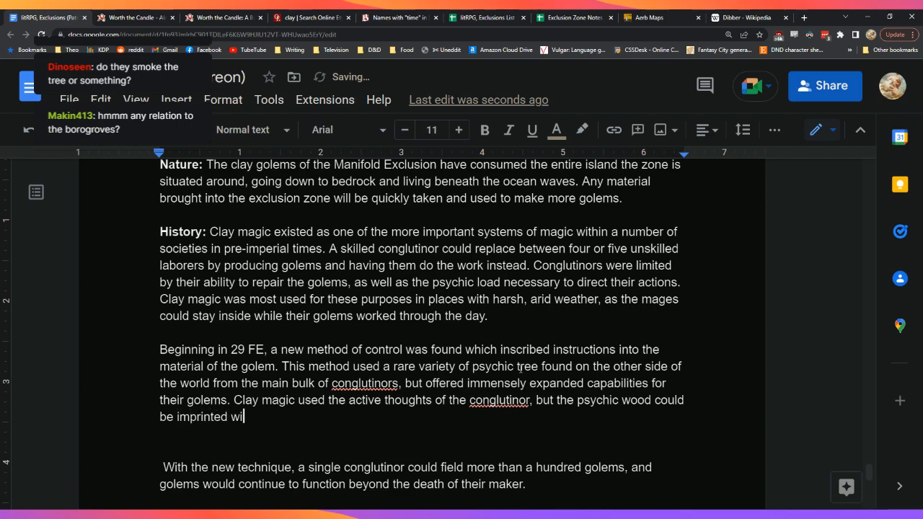
type("th thoughts,")
type(" and ")
type("this 'r")
type("ecording' o")
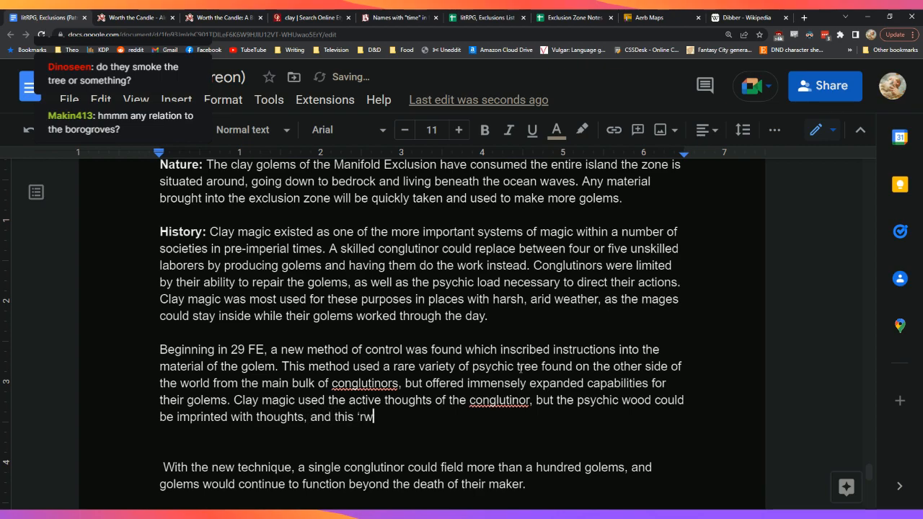
type("f ")
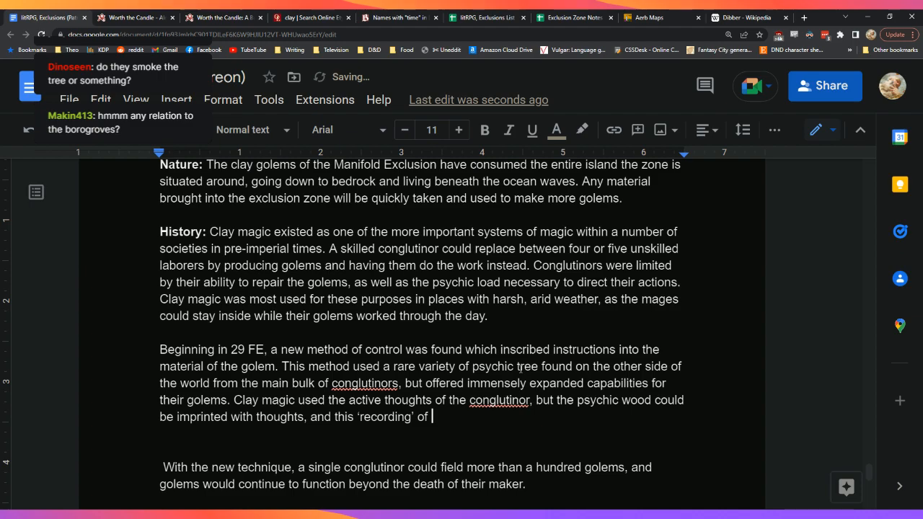
type("thoughts could ")
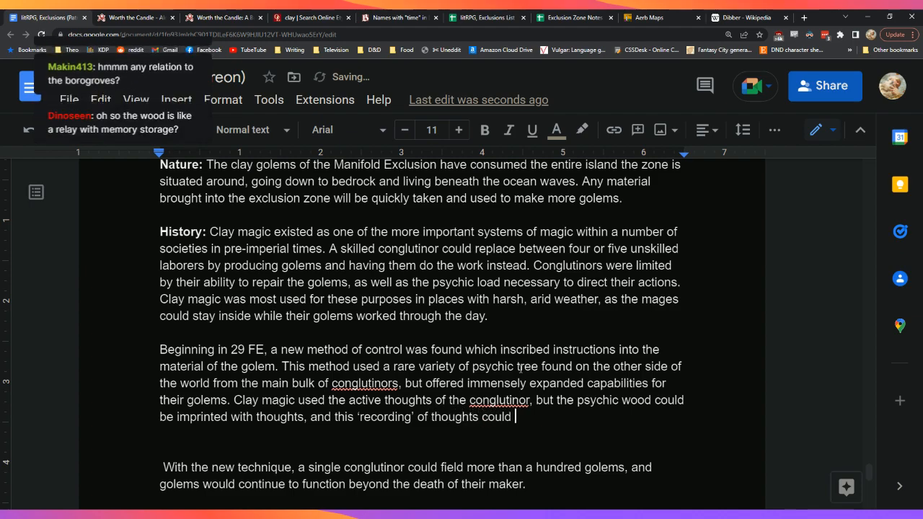
type("be used inside t")
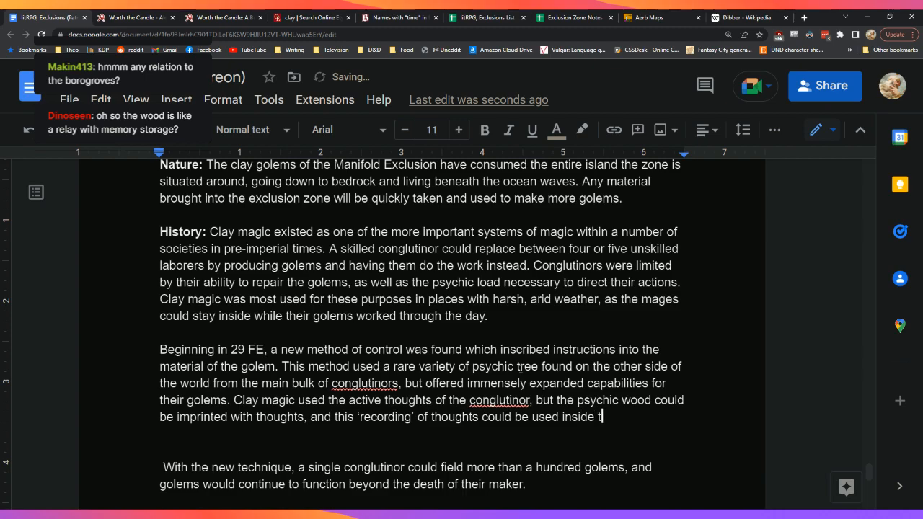
type("he golems. The approach w")
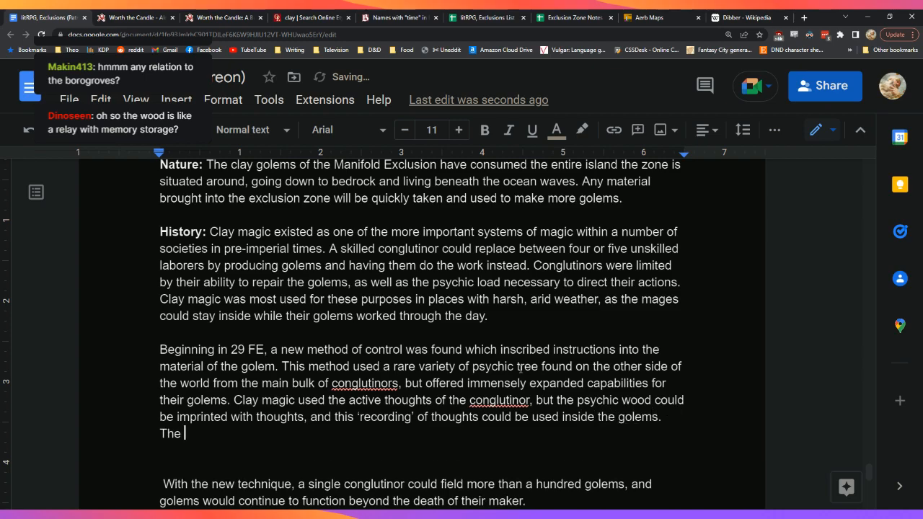
Step: Continue the "The approach" sentence with "was very different, more akin to encoding instructions than remote control"
type("as ")
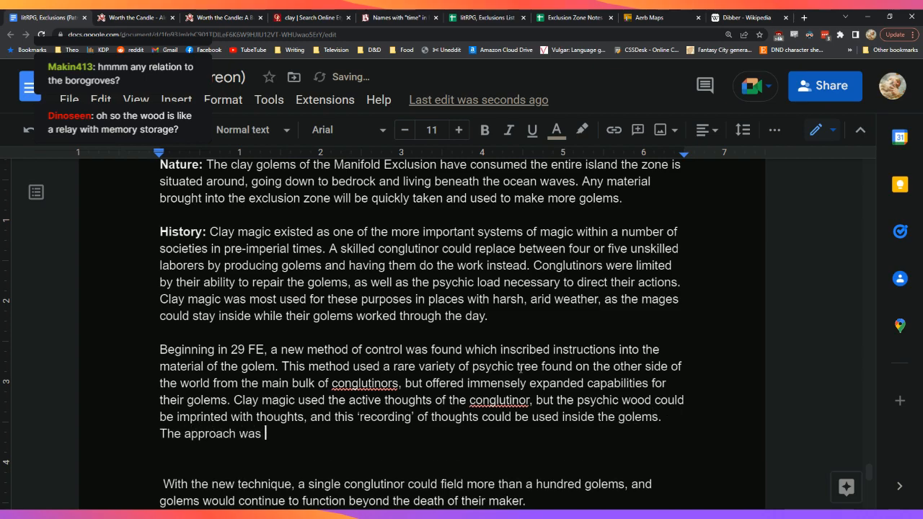
type("very different")
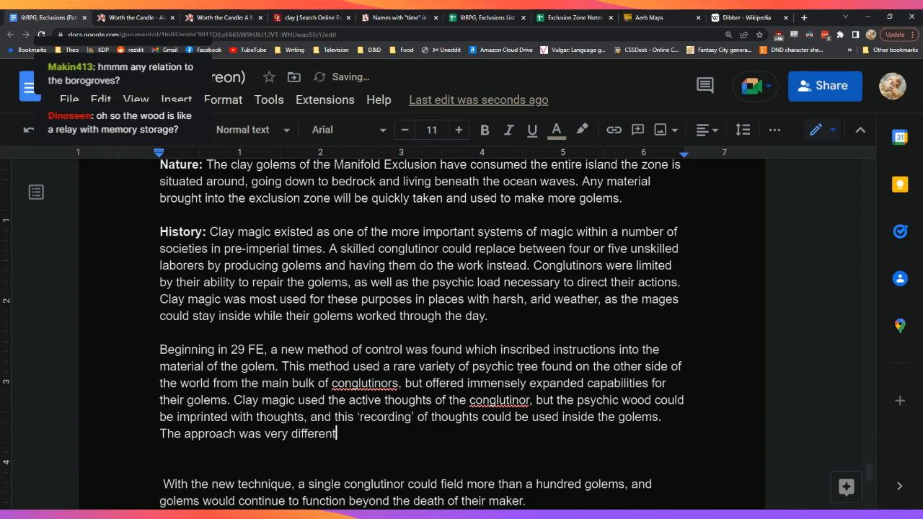
type(", more akin to")
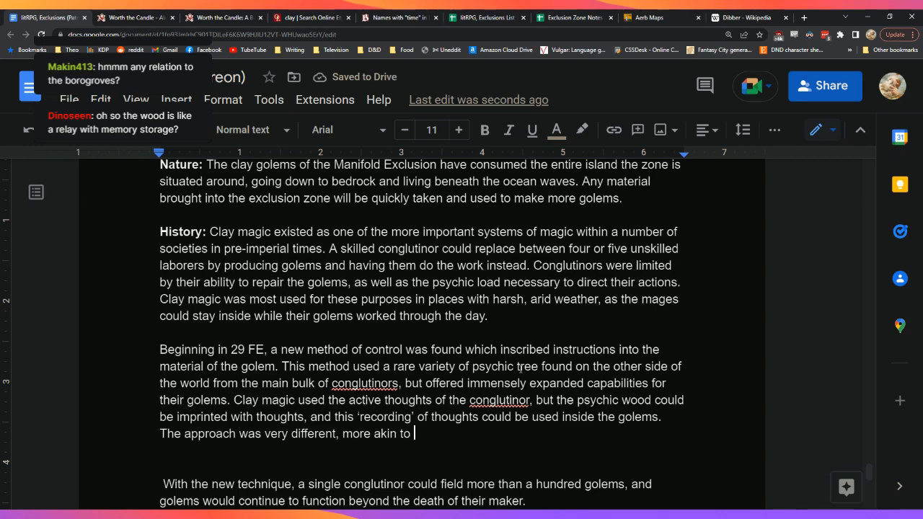
type("encoding instructions than rmo")
key("BackSpace")
key("BackSpace")
type("emote")
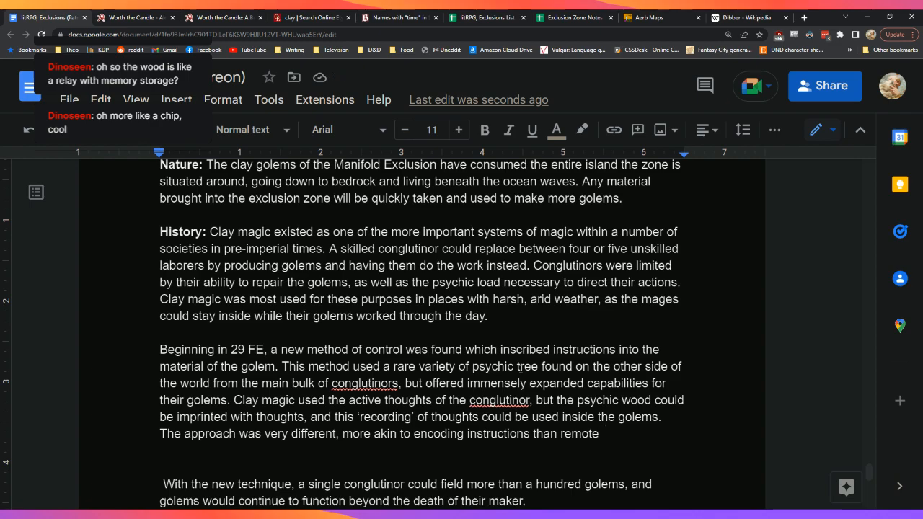
type("control")
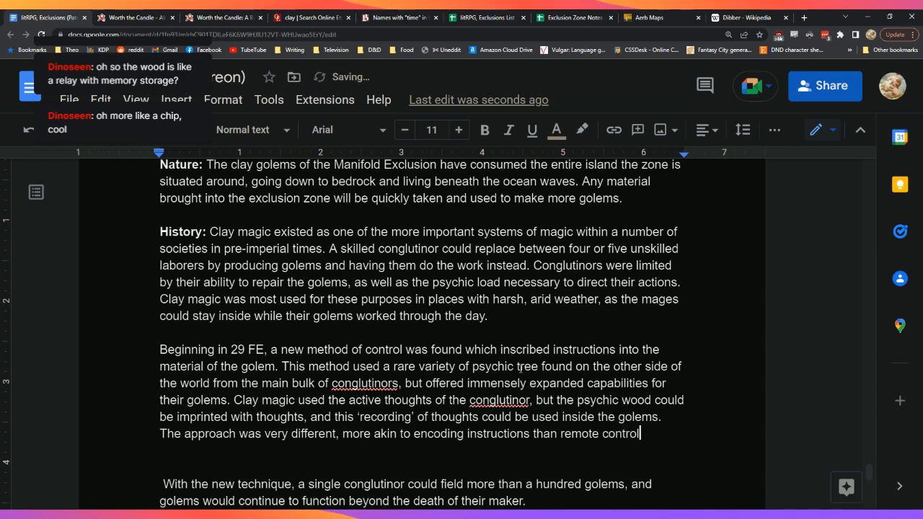
Step: Extend the "remote control" sentence with ", but" and join it to the following text as "with the new technique", continuing at the paragraph's end
type(", but")
key("Down")
key("Down")
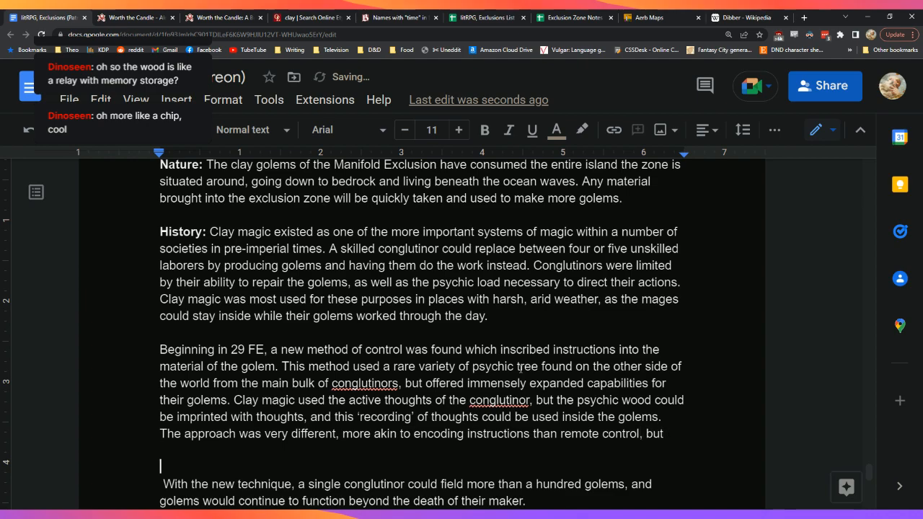
key("Right")
key("BackSpace")
key("BackSpace")
key("BackSpace")
key("BackSpace")
key("BackSpace")
key("BackSpace")
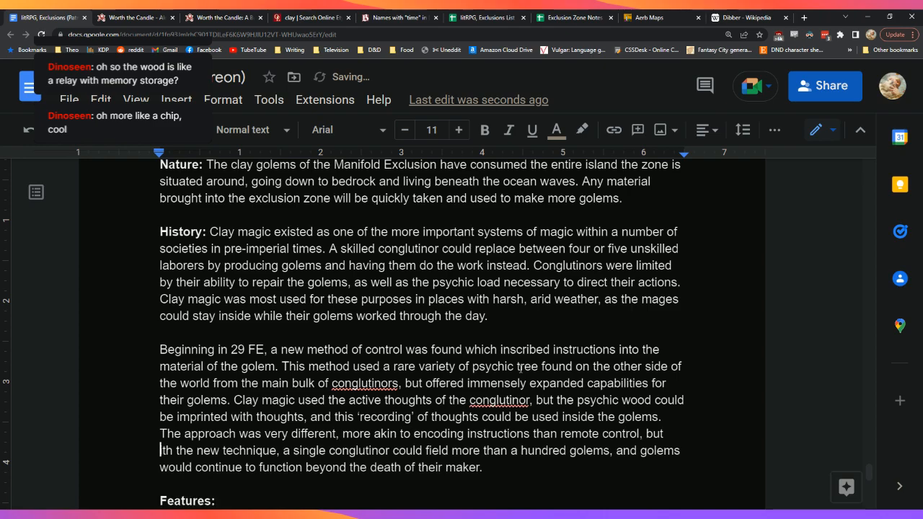
type("wi")
key("Down")
key("End")
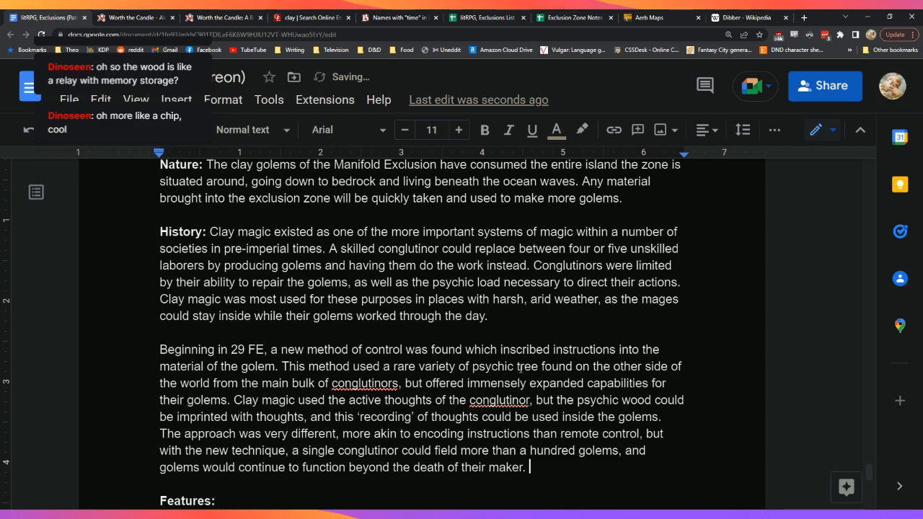
Step: Continue the paragraph with "Due to the rarity and slow growth of the wood, expansion of the ranks of conglutinors was slow, but"
type("Due to the rarity and slow ")
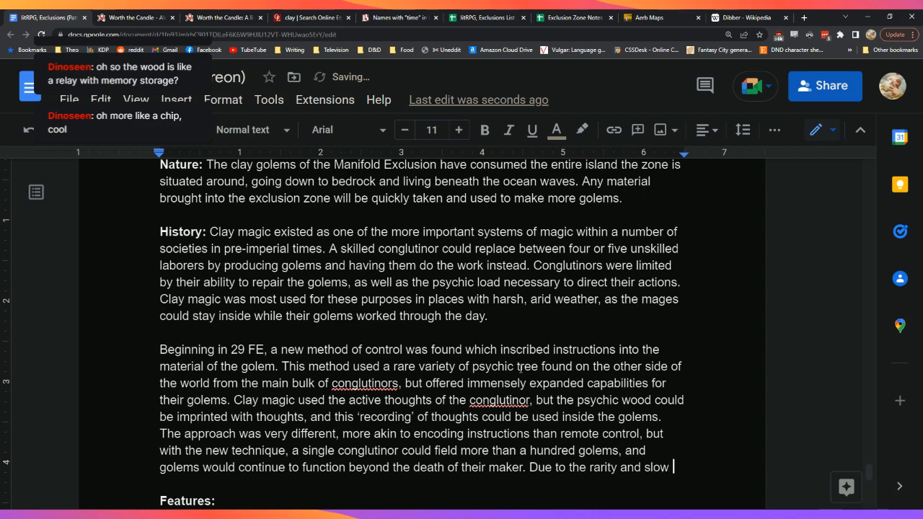
type("growth of the")
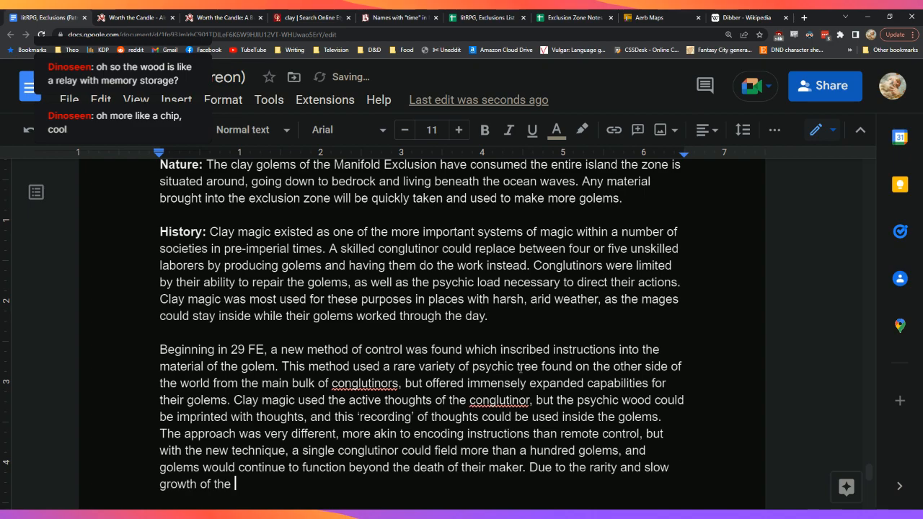
scroll(520, 366, "down", 2)
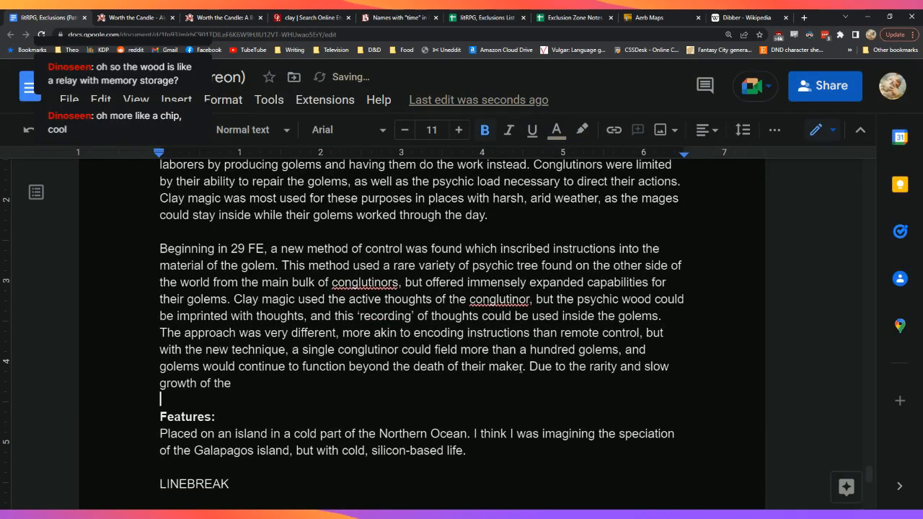
type("wood, ")
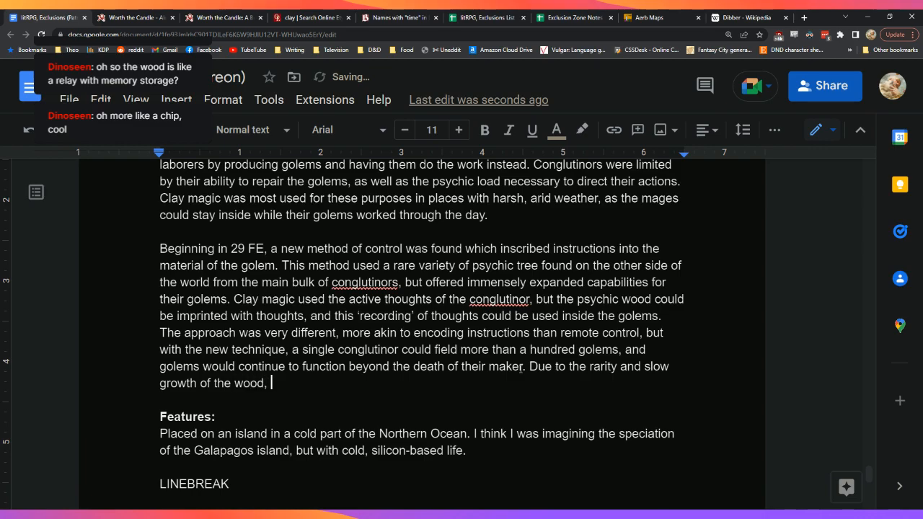
type("ex")
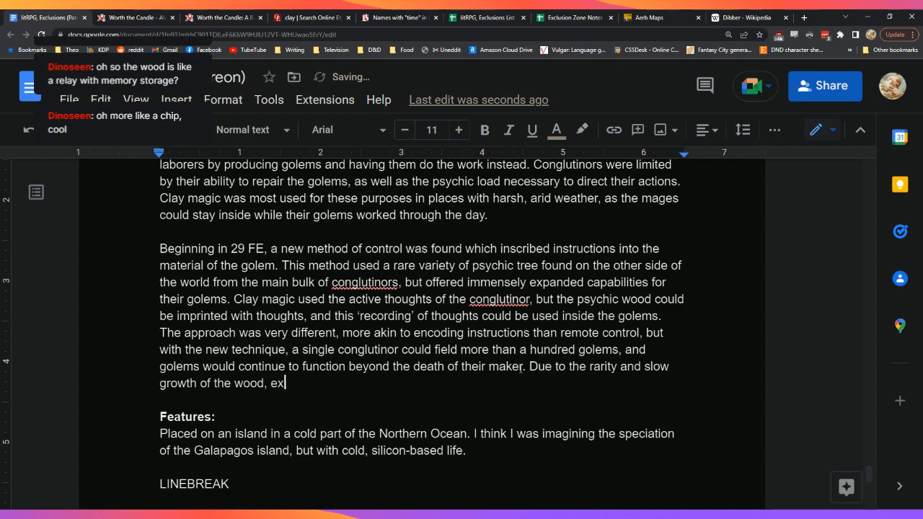
type("pansion of the ranks")
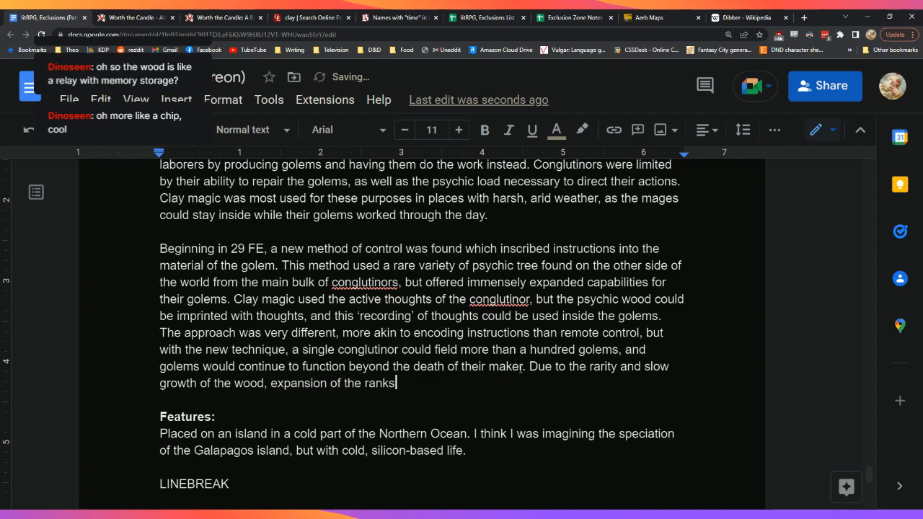
type(" of conglutinors was slow, but")
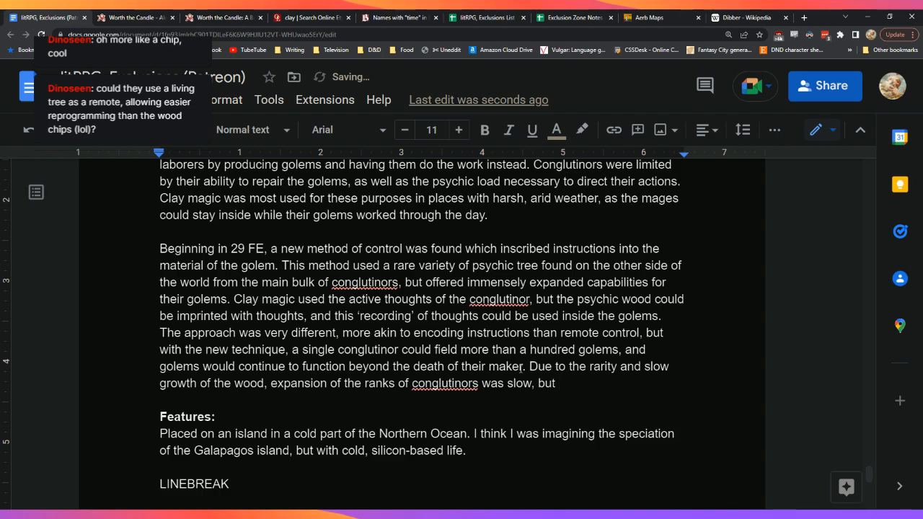
Step: Complete the sentence with "several seeds were taken to the Vervainium and new orchards were planted for use decades later."
type("several s")
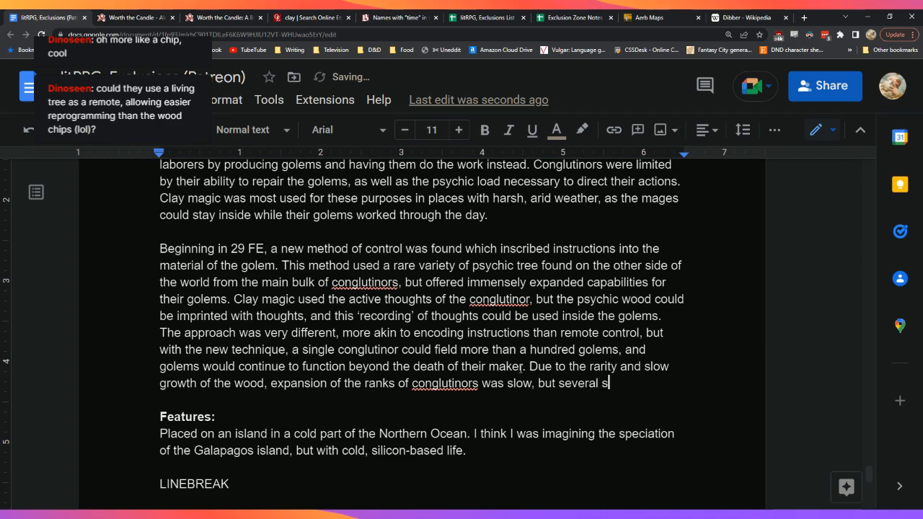
type("eeds were taken to the Verb")
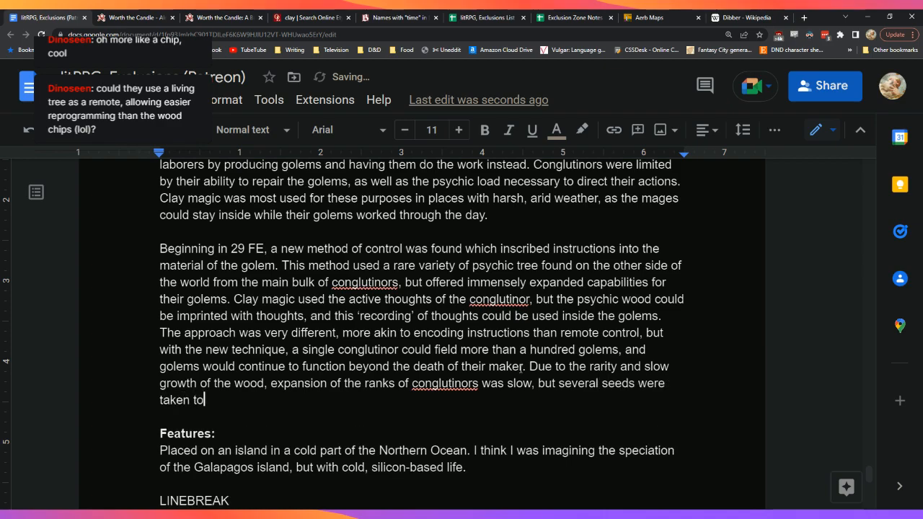
key("BackSpace")
type("vainium and ")
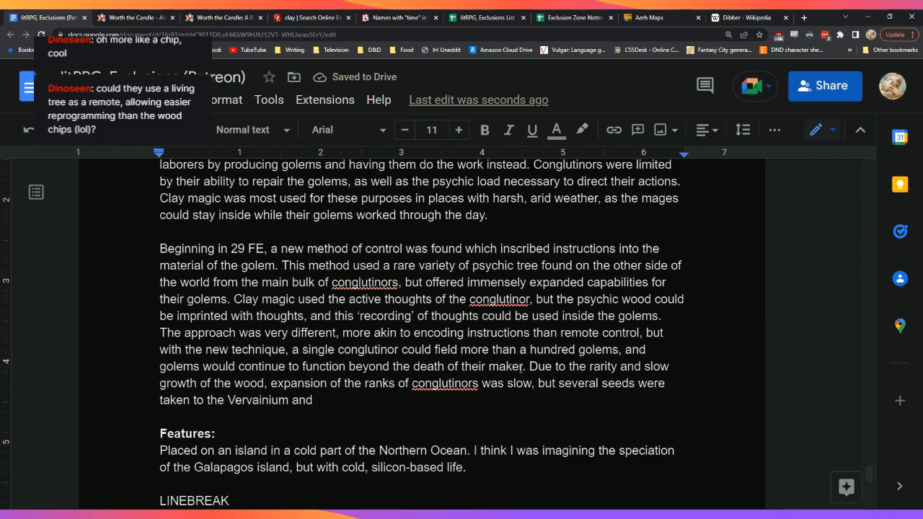
type("new or")
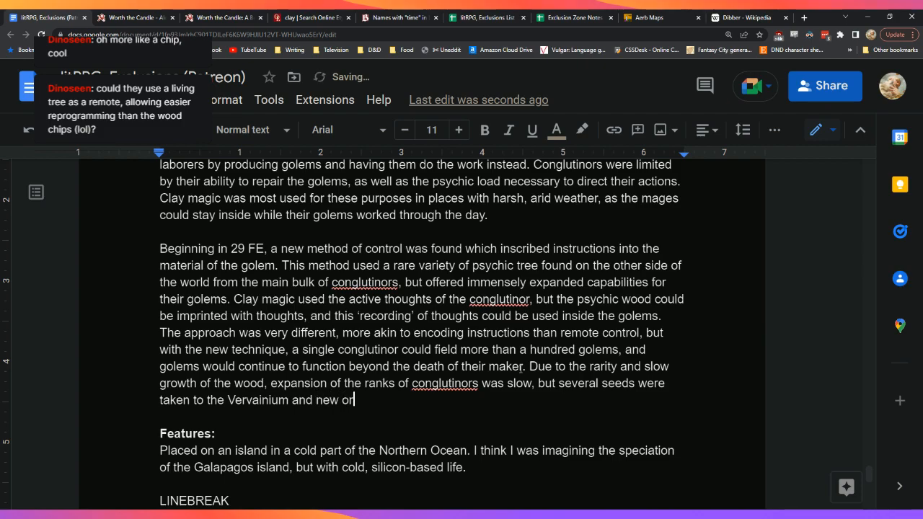
type("chards were planted")
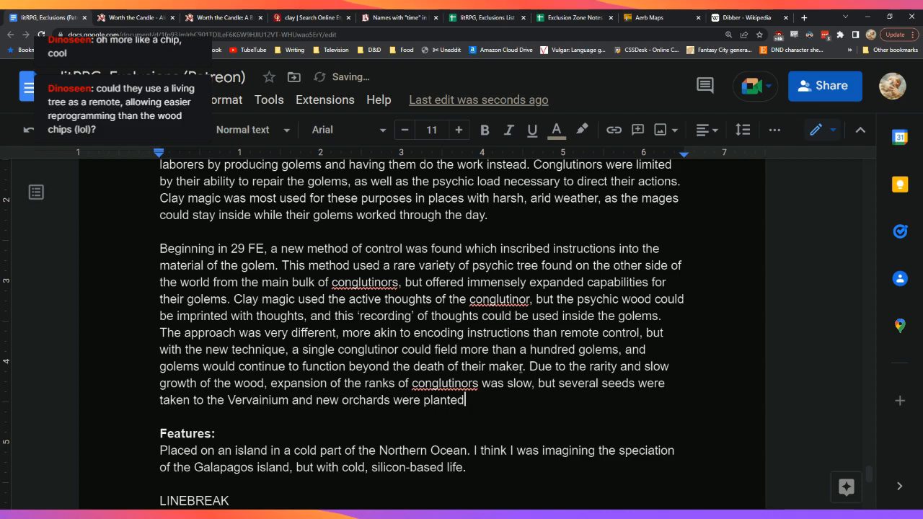
type(" in")
key("BackSpace")
key("BackSpace")
key("BackSpace")
type("for ")
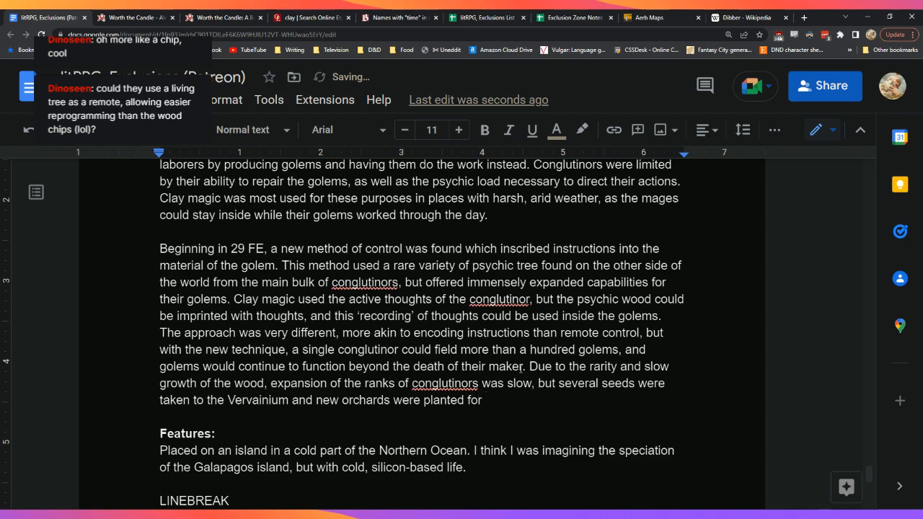
type("use decades later.")
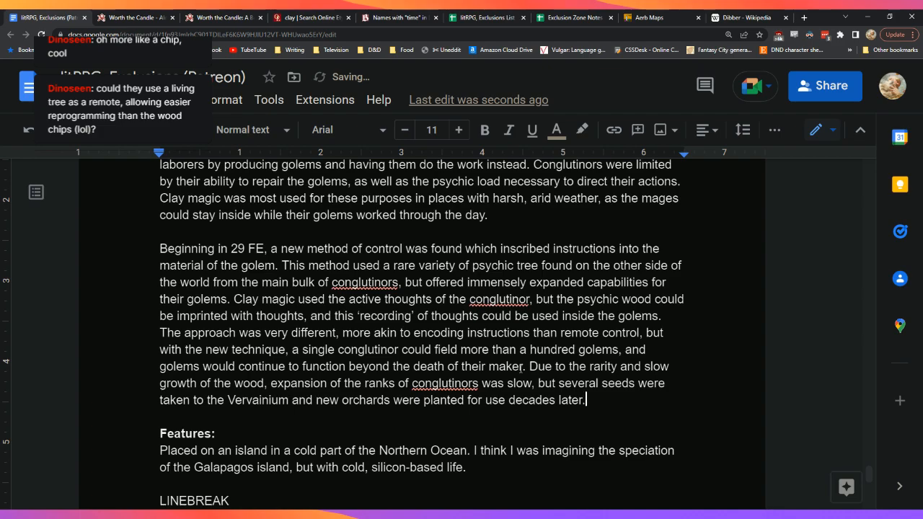
Step: Start a new paragraph below the orchards sentence, separated from it by one empty line
key("Return")
key("Return")
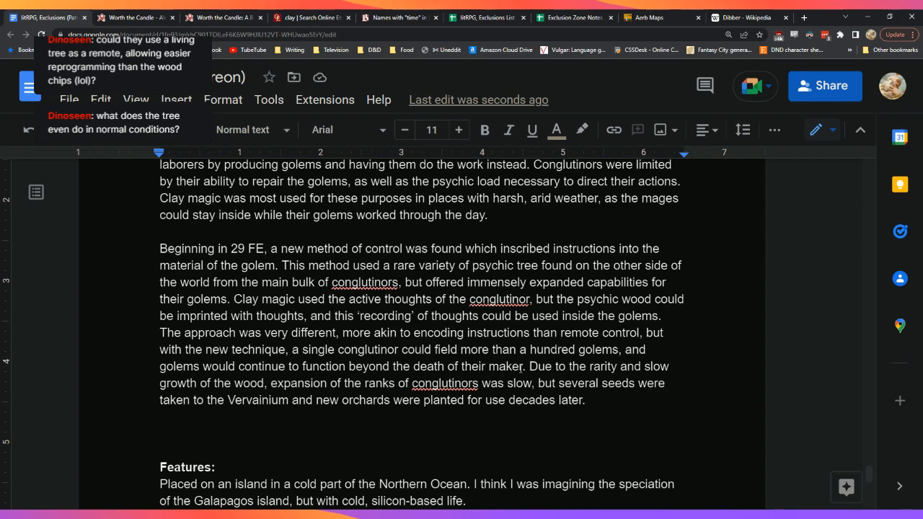
key("Return")
key("BackSpace")
key("BackSpace")
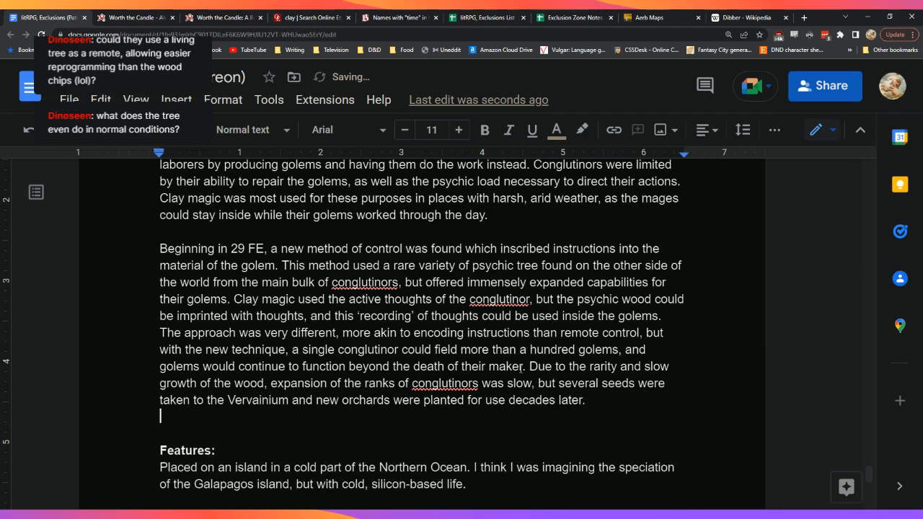
key("Return")
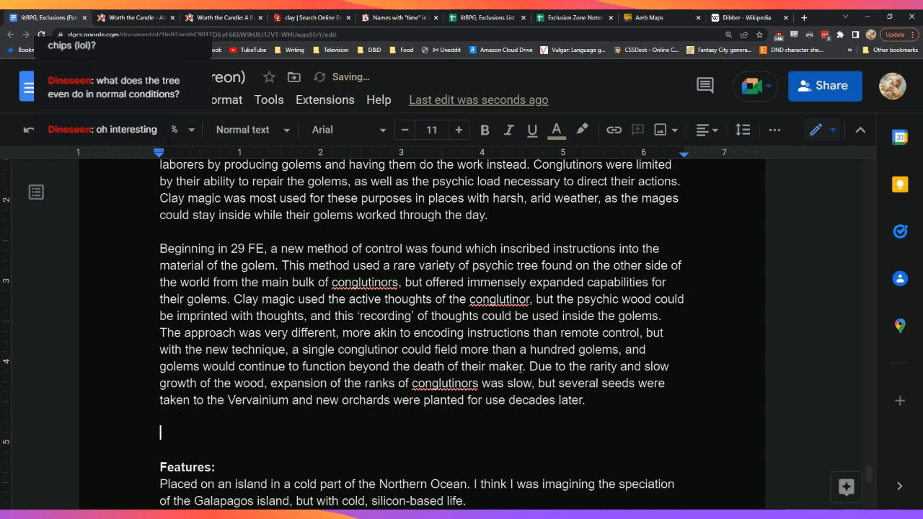
key("Down")
key("Down")
key("Down")
key("Down")
key("Down")
key("Down")
key("Up")
key("Up")
key("Up")
key("Up")
key("Up")
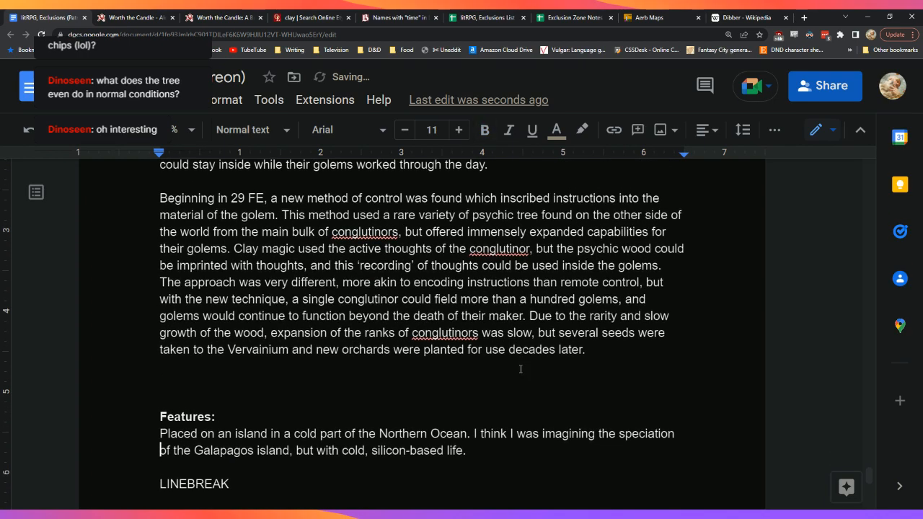
key("Up")
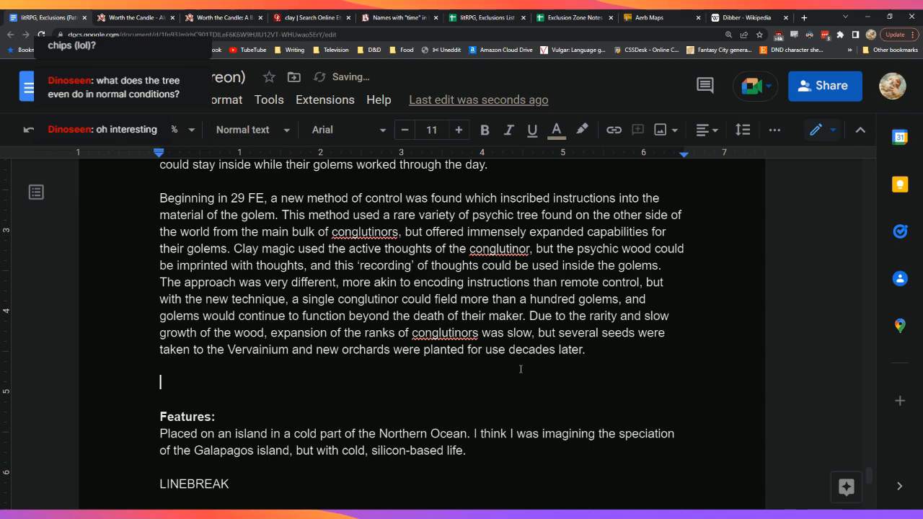
Step: Note "Forest of Whispers" on its own line above the Features heading, and return to the blank line below the orchards paragraph
key("Return")
key("Return")
key("Return")
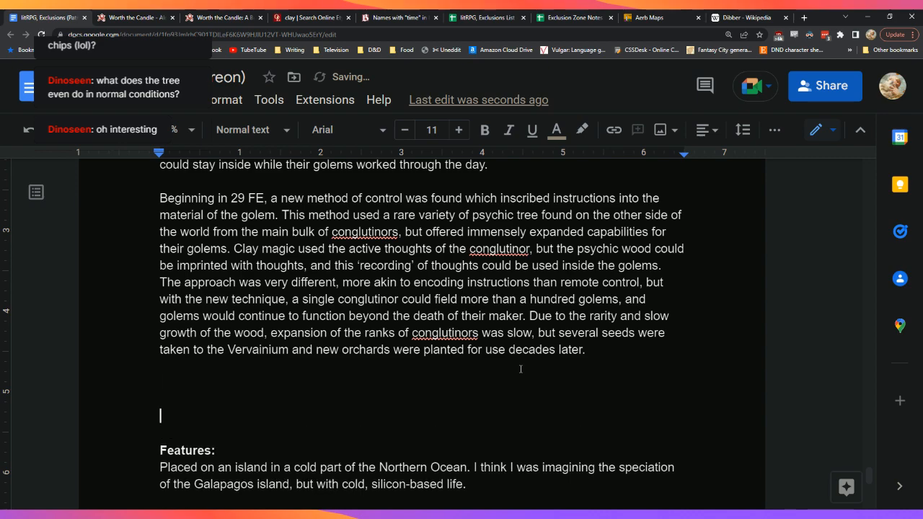
type("Forest of Whispers")
key("Up")
key("Up")
key("Up")
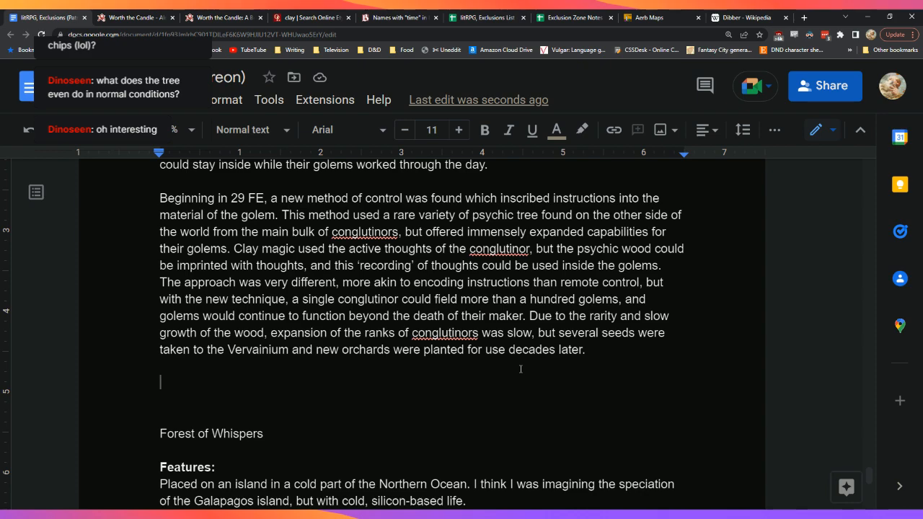
key("Up")
key("shift+Up")
key("shift+Up")
key("shift+Up")
key("shift+Up")
key("shift+Up")
key("shift+Up")
key("Down")
key("Down")
key("Up")
key("Down")
key("Up")
key("Up")
key("Down")
key("Down")
key("Down")
Step: Begin the new History paragraph with "During the time of the Second Empire, labor was in short supply, and efforts were made"
type("During the t")
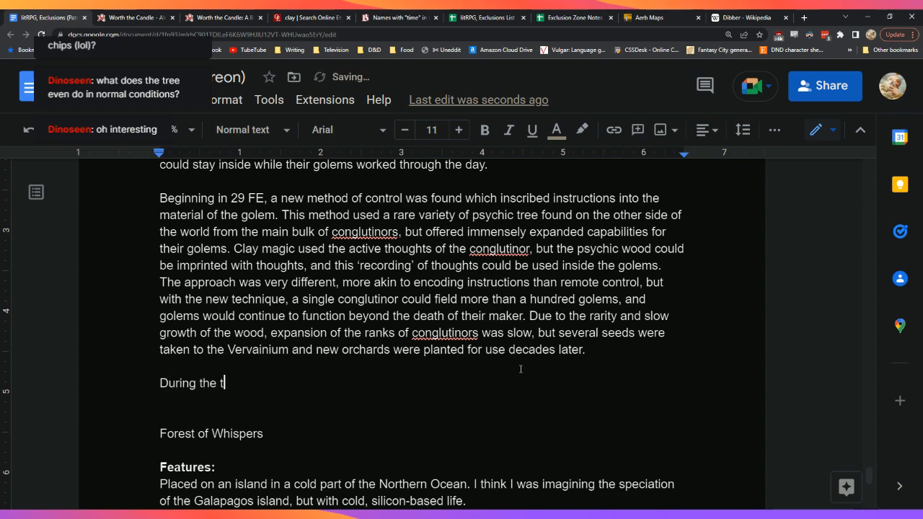
type("ime of the Second Empire, ")
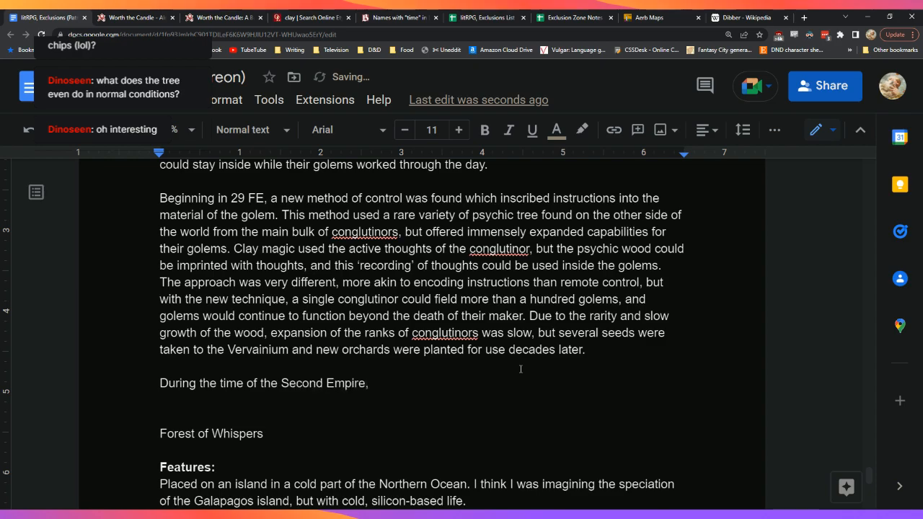
type("labor")
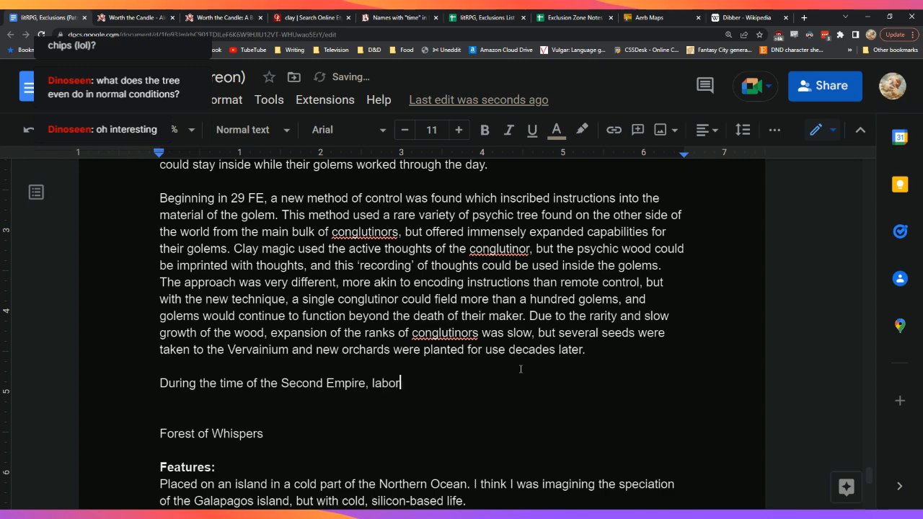
type(" was in short sup")
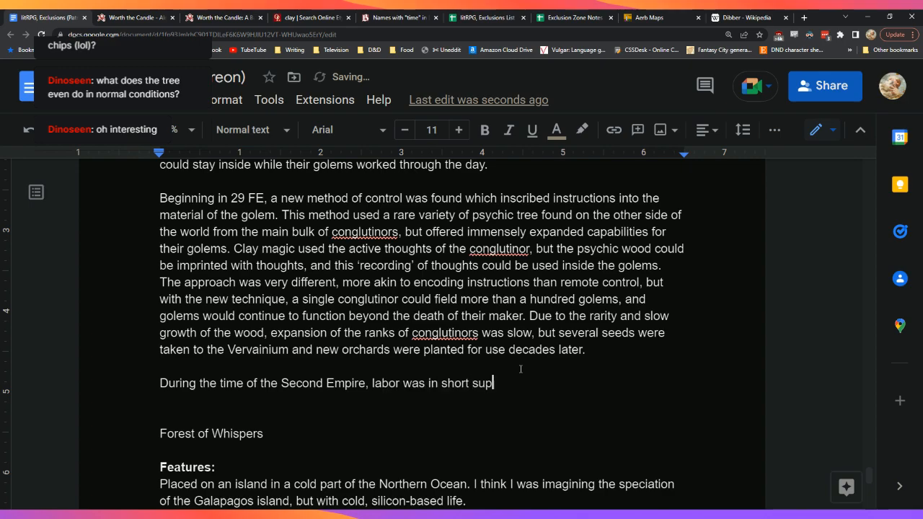
type("ply, and effort")
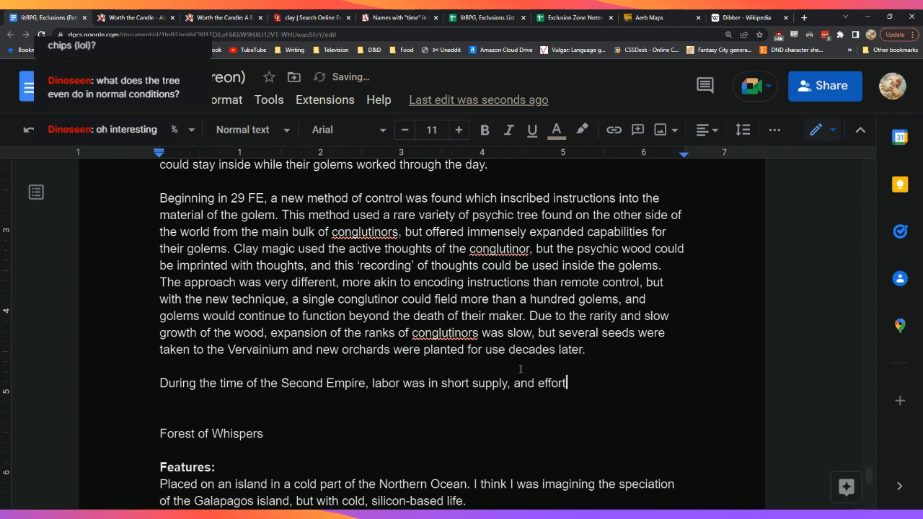
type("s were made")
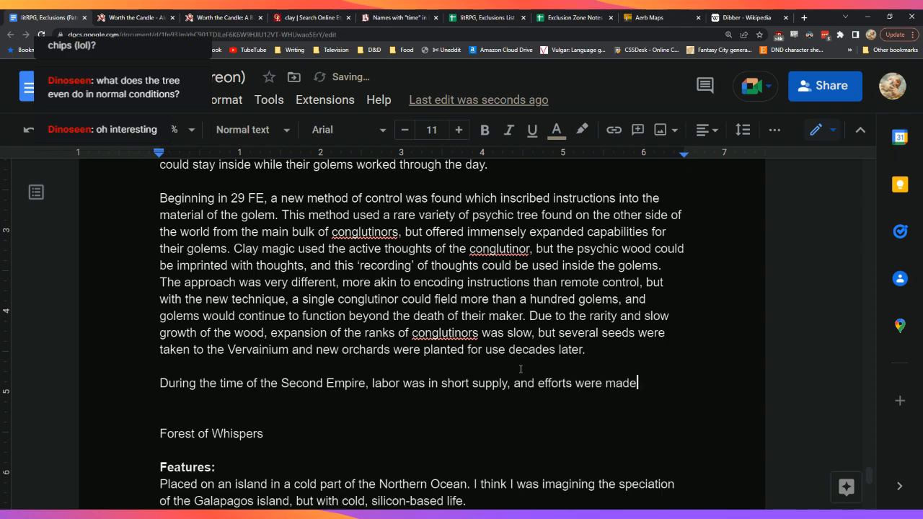
Step: Continue the Second Empire sentence with "to rejuvenate the profession, which had suffered losses and decay during the First Interim"
type(" to rejuvenate the pr")
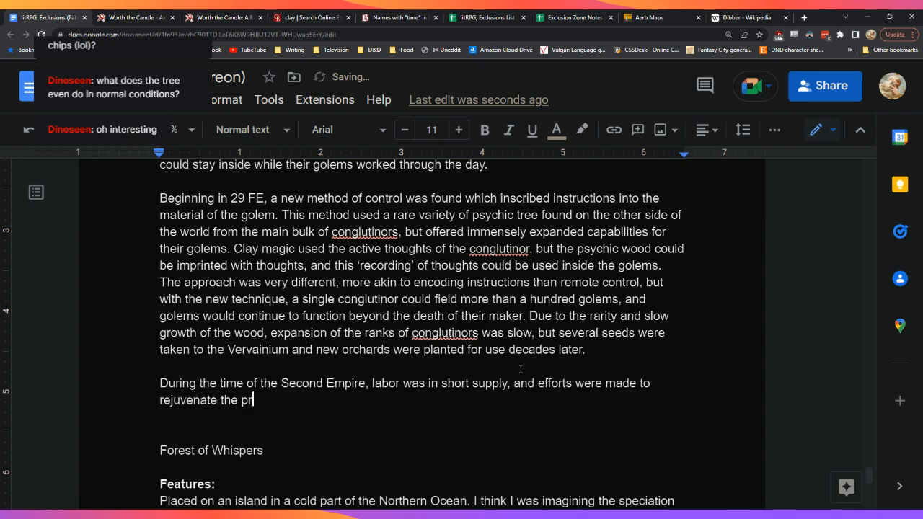
type("ofession, which had self")
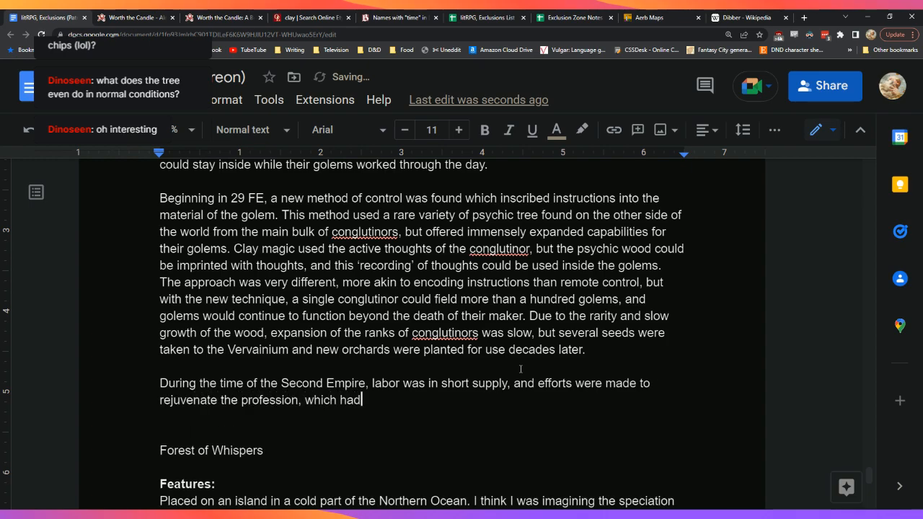
key("BackSpace")
key("BackSpace")
key("BackSpace")
type("uffered loss")
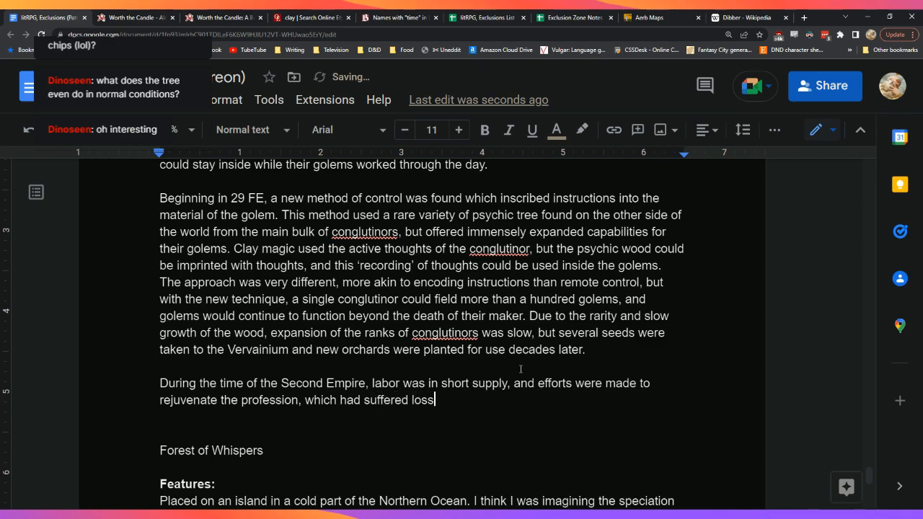
type("es and decay during the ")
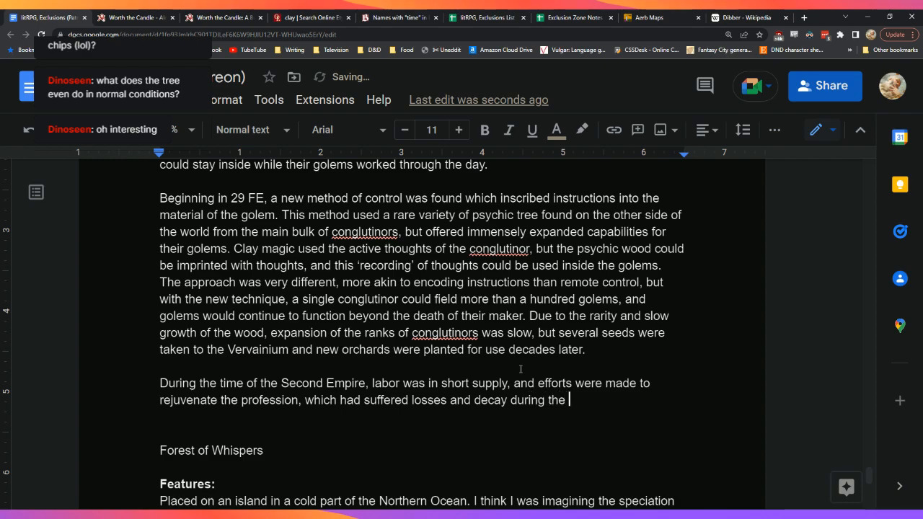
type("First Interim")
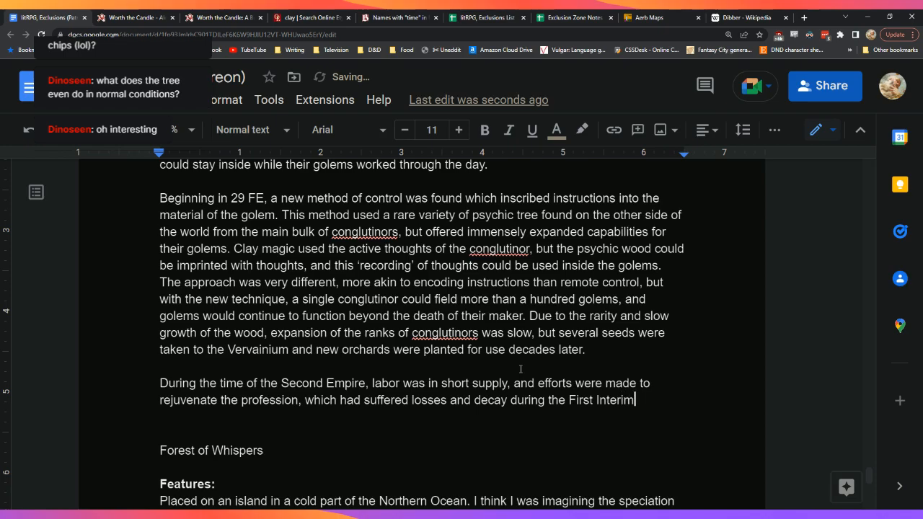
Step: Finish the First Interim word as "Interimperium." and check its spelling by searching the document for "interimp"
type("perium.")
key("ctrl+f")
type("interimp")
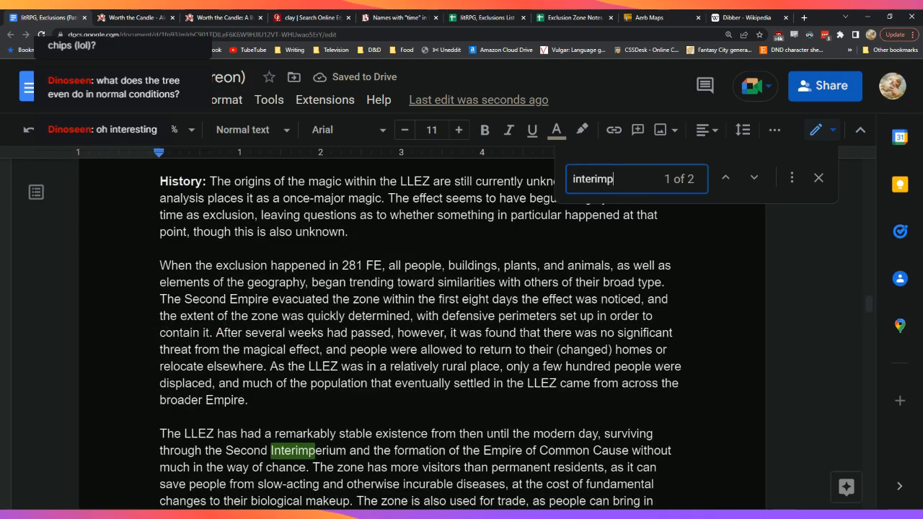
left_click(754, 178)
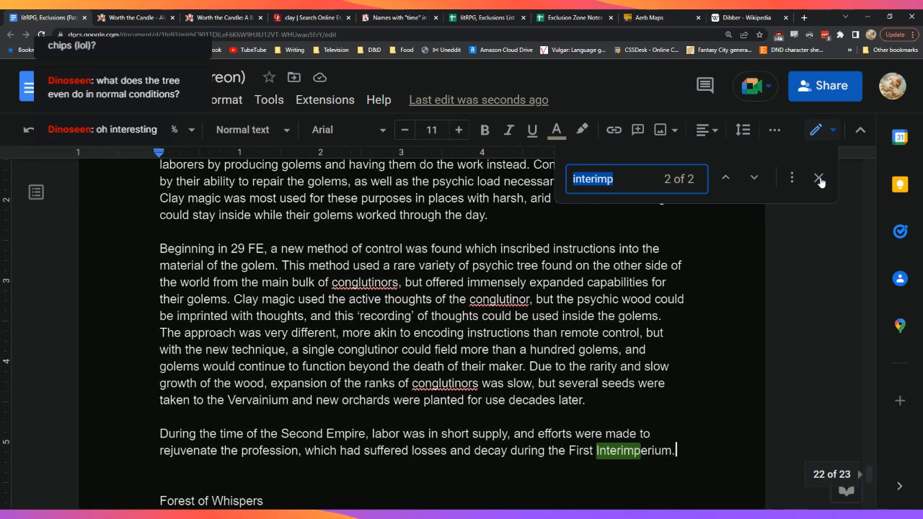
key("Escape")
scroll(781, 396, "down", 3)
key("End")
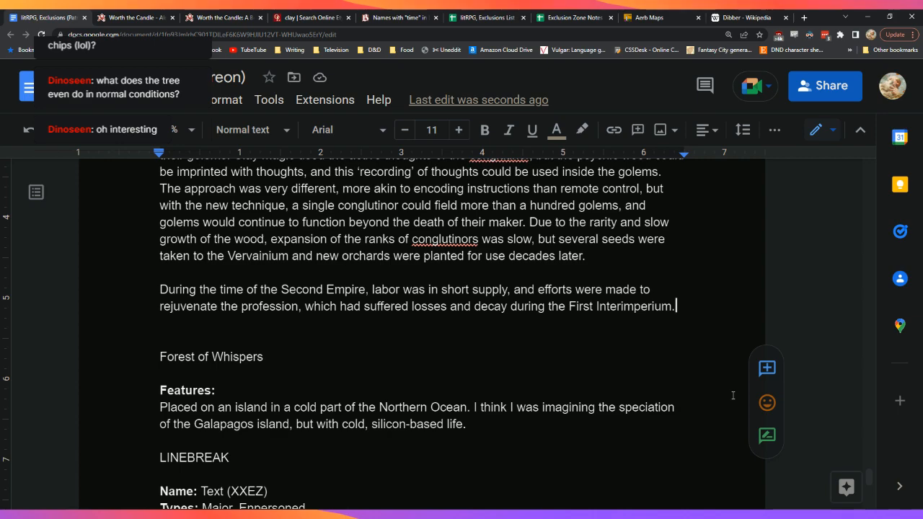
Step: Begin the next sentence with "The new Clay Corps were tasked with widespread replacement of manual labor, and"
type("The new ")
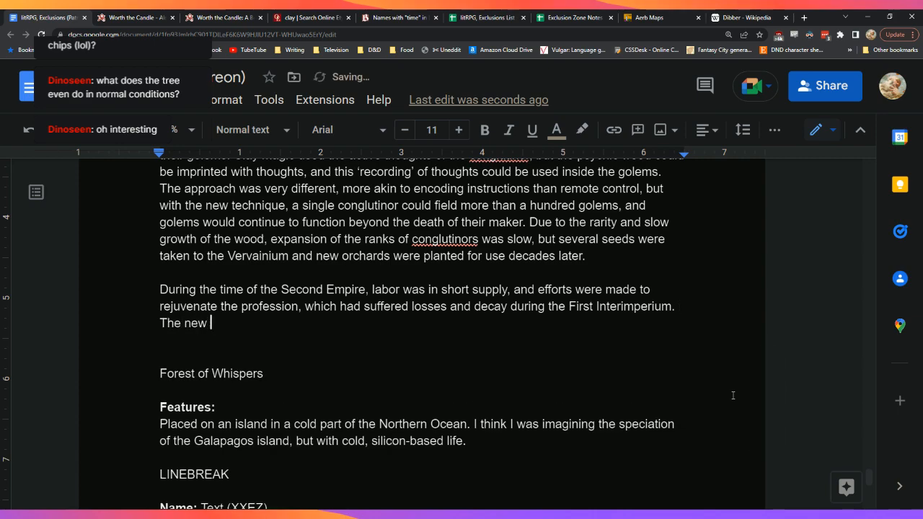
type("Clay ")
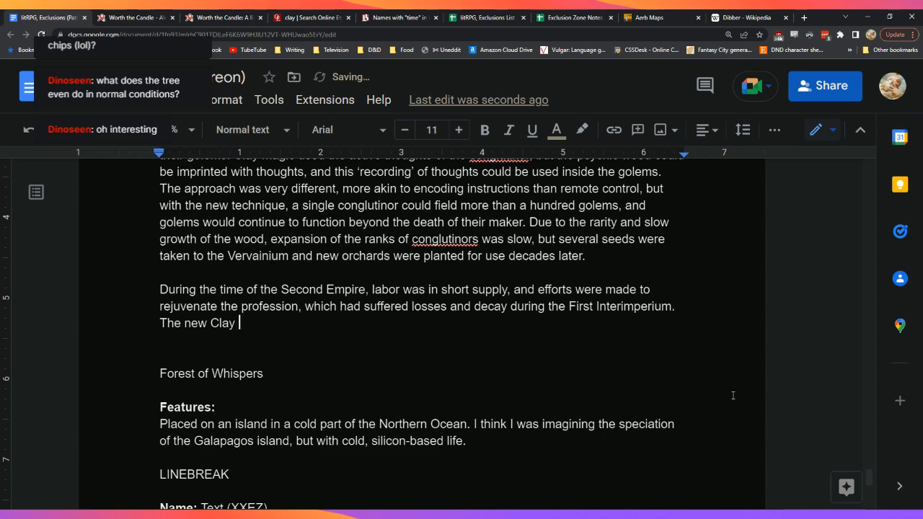
type("Corps were tasked with ")
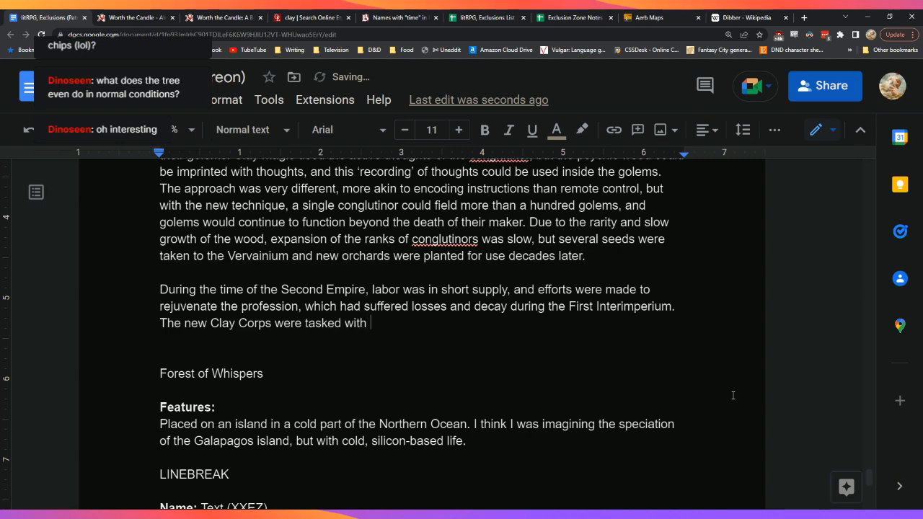
type("widespread replacement o")
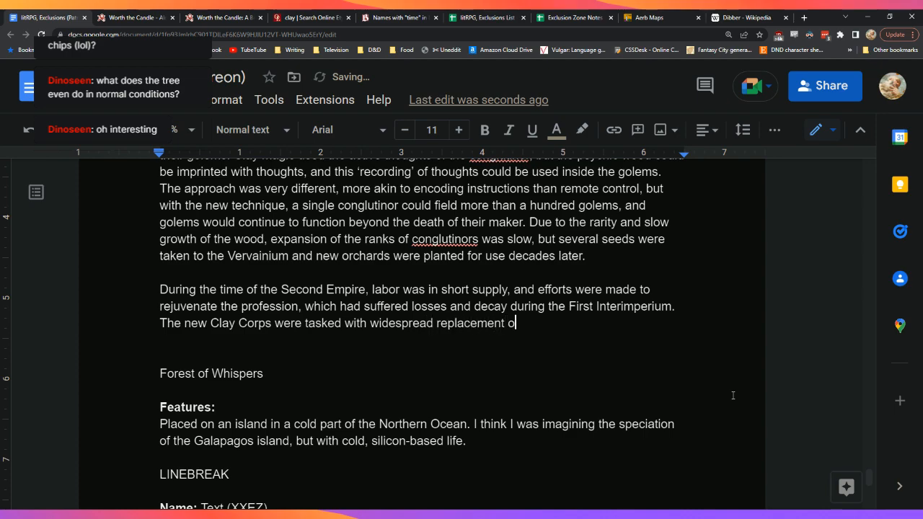
type("f manual la")
type("bor, and deman")
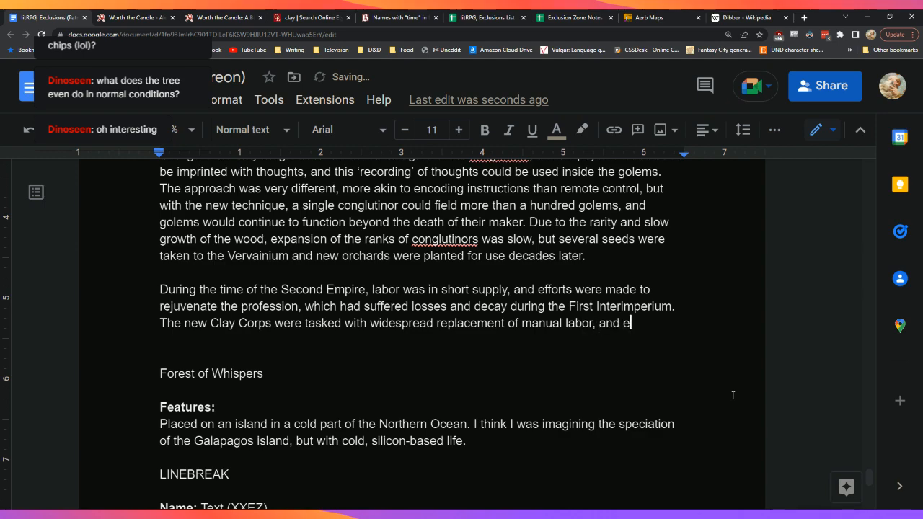
Step: Complete the Clay Corps sentence with "demands were made to expand coverage of golems wherever possible."
type("ds wer")
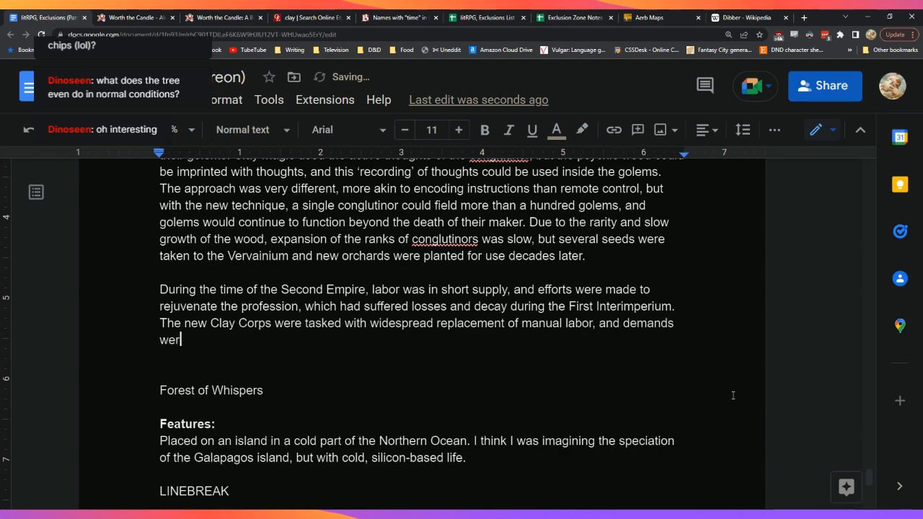
type("e made to ")
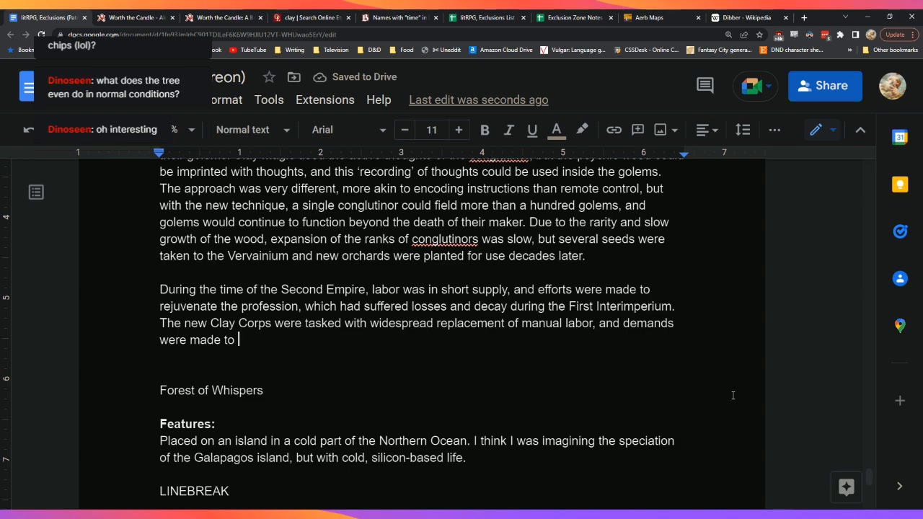
type("expand coverag")
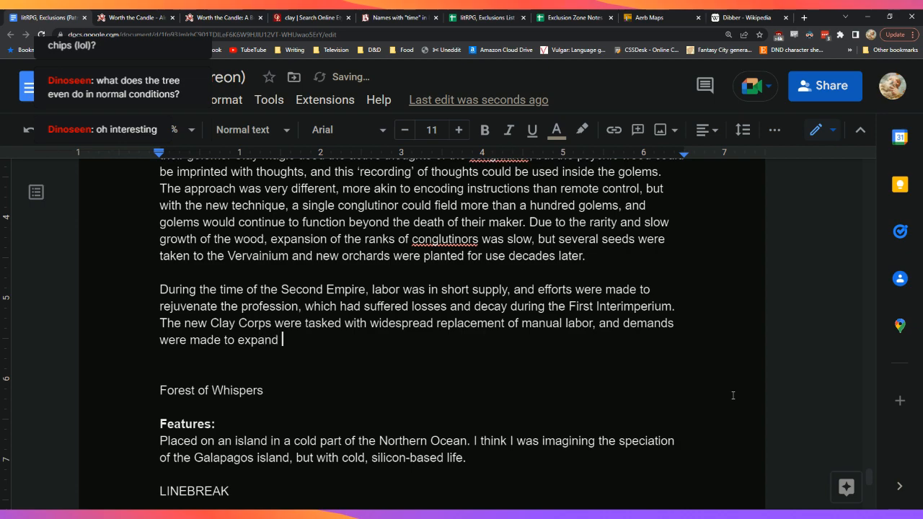
type("e of")
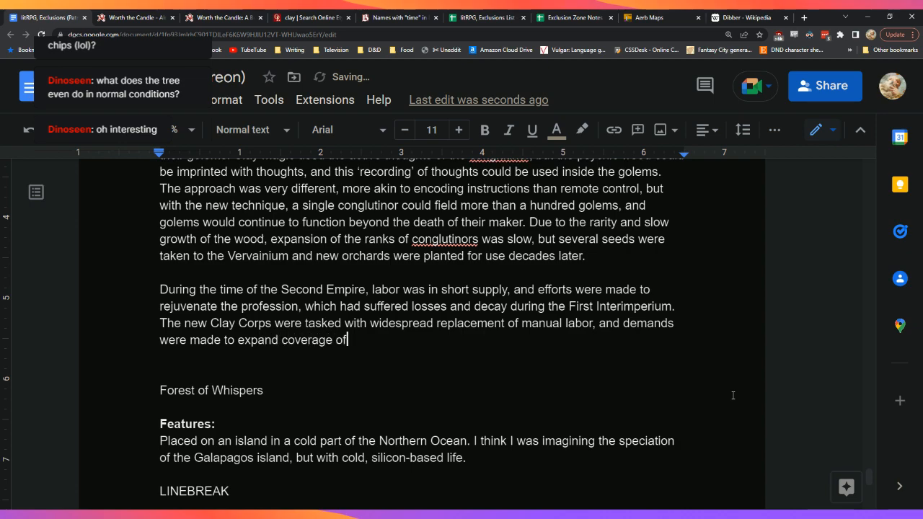
type(" golems wherever possible.")
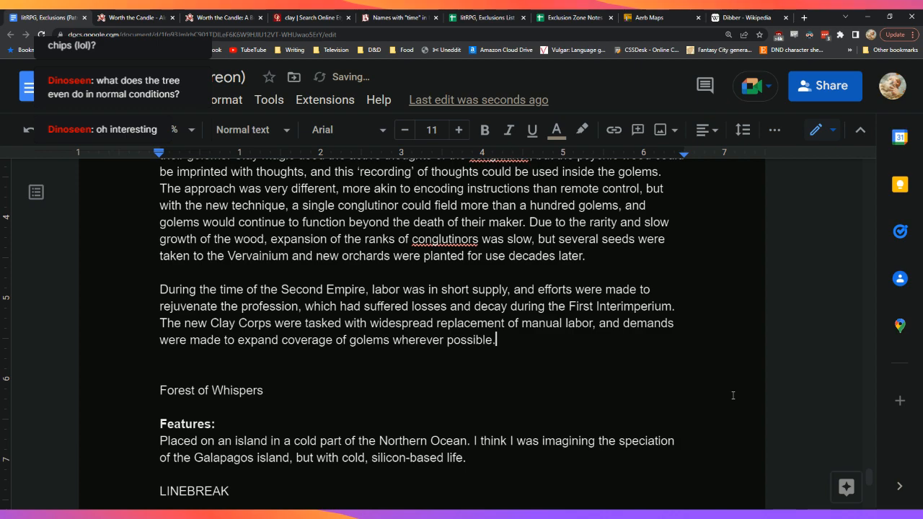
key("Left")
key("Right")
key("Right")
key("Left")
key("Right")
key("Left")
Step: Add the sentence "Unfortunately, the process of recording for golems was laborious and prone to error."
type("Unfortunately")
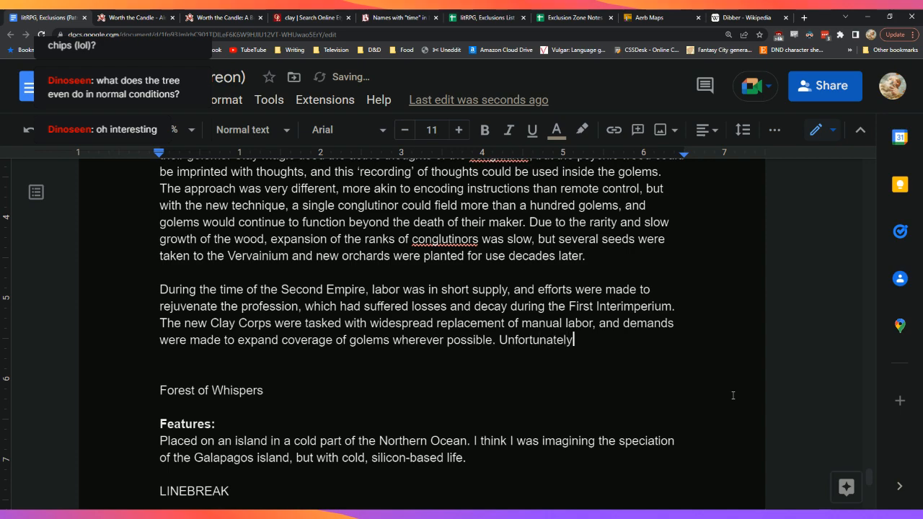
type(", the process of ")
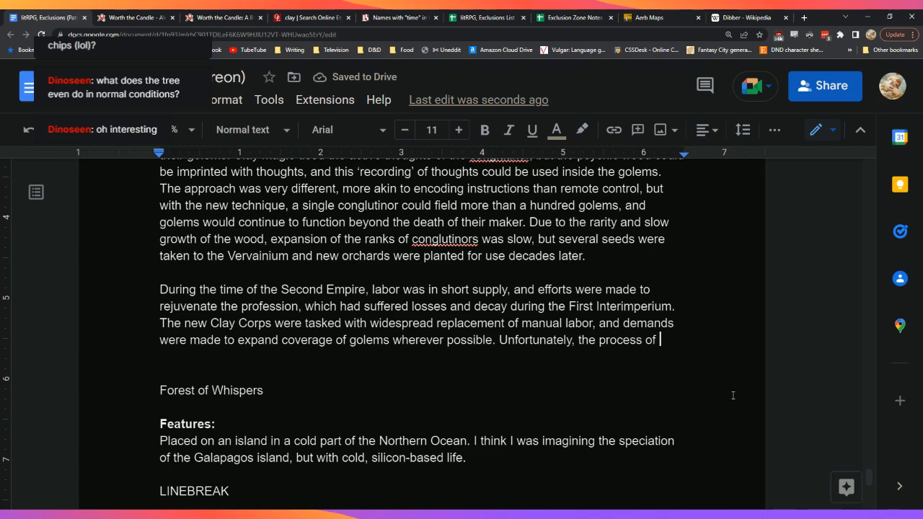
type("recording for golems was laborious and prone to erorr")
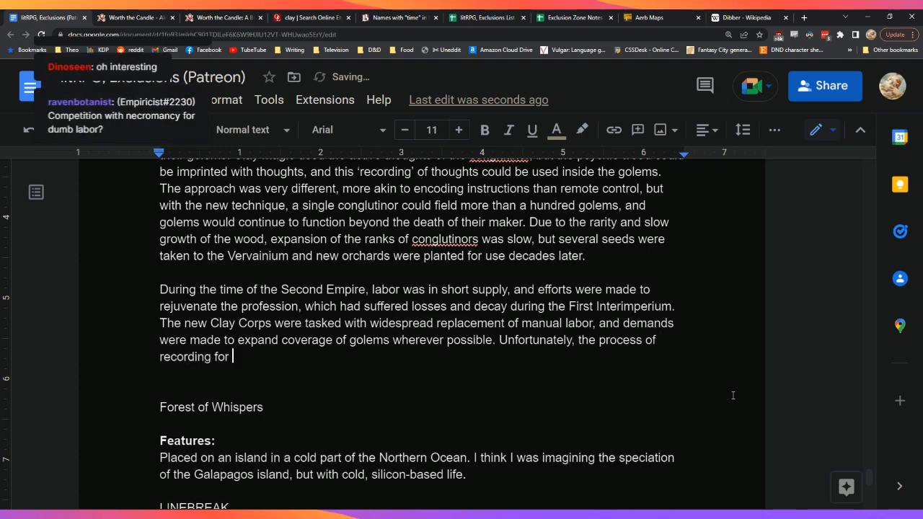
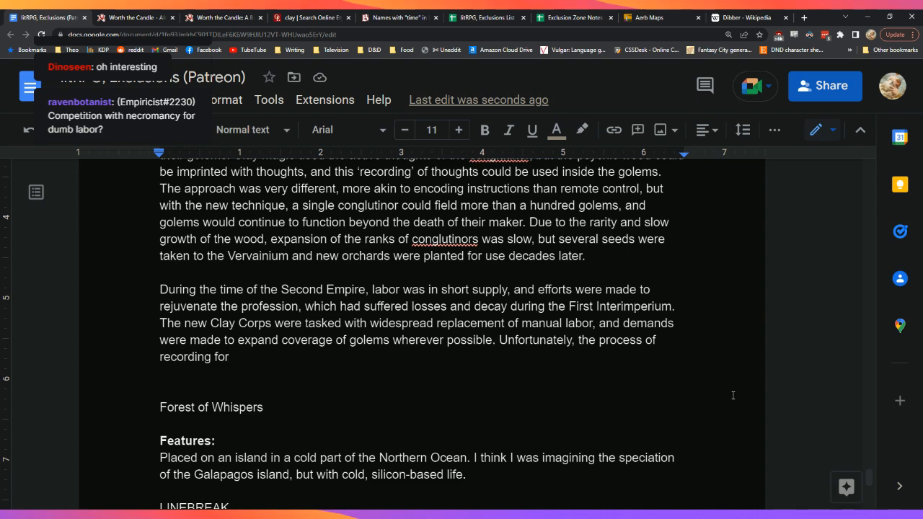
type("golems wa")
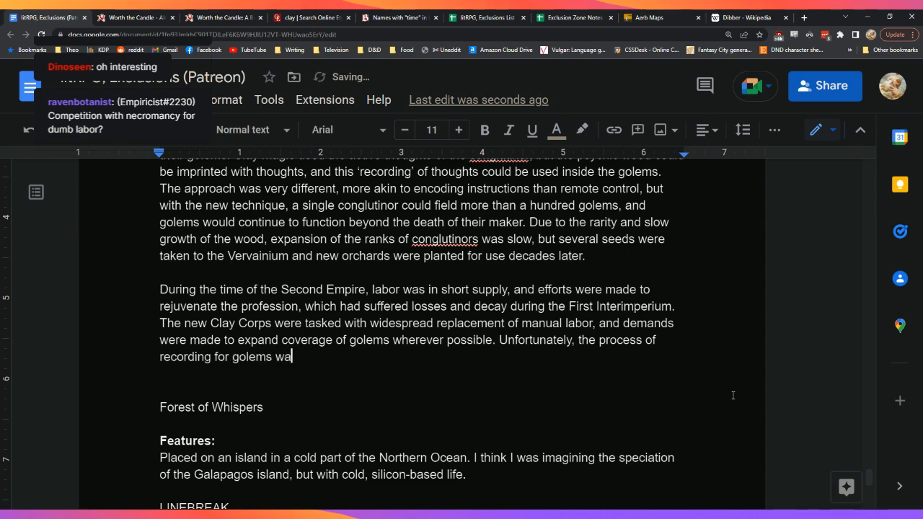
type("s laborio")
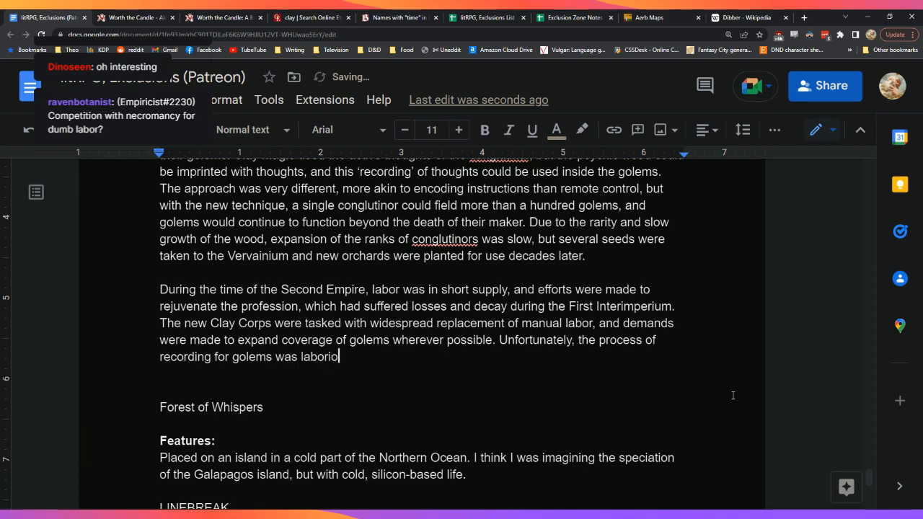
type("us and prone t")
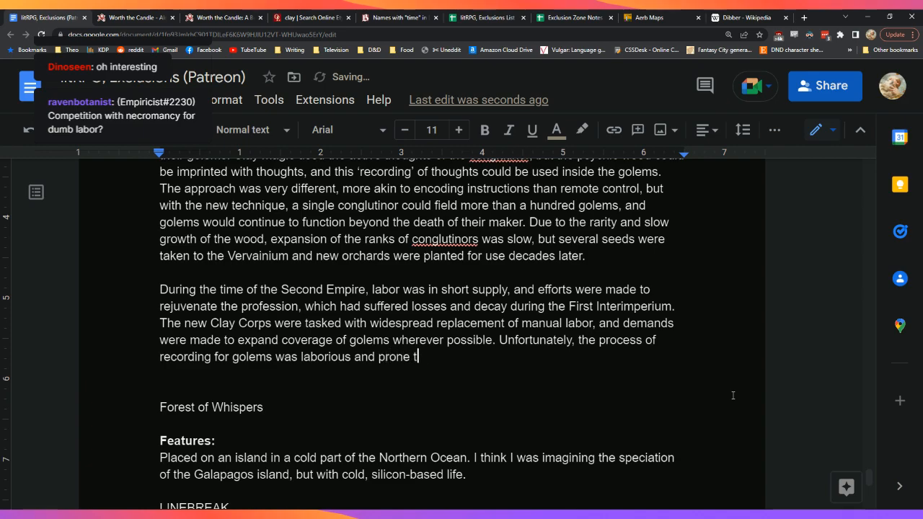
type("o error.")
Step: Insert "onto wood chips" after "recording" in the sentence about the laborious process, and return to its end
key("Left")
key("Left")
key("Left")
key("Left")
key("Left")
key("Left")
key("Left")
key("Left")
key("Left")
key("Left")
key("Left")
key("Left")
key("Left")
key("Left")
key("Left")
key("Left")
key("Left")
key("Left")
key("Left")
key("Left")
key("Left")
key("Left")
key("Left")
key("Left")
key("Left")
key("Left")
key("Left")
key("Left")
key("Left")
key("Left")
key("Left")
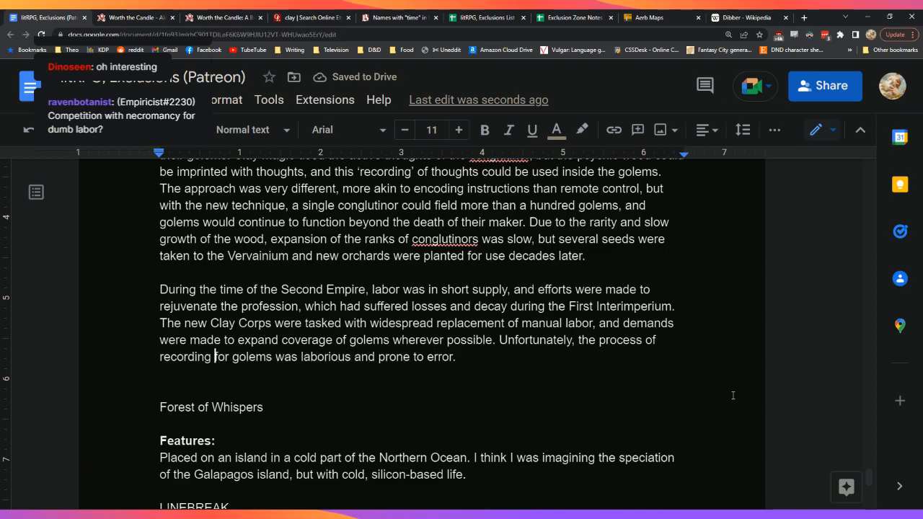
key("Right")
key("Left")
type("onto wood chips")
key("Down")
key("Left")
key("BackSpace")
type(", and")
key("BackSpace")
key("BackSpace")
key("BackSpace")
key("BackSpace")
key("BackSpace")
key("BackSpace")
Step: Start a new sentence after "prone to error" with "In 261 FE, a new process was developed that allowed"
type(". In ")
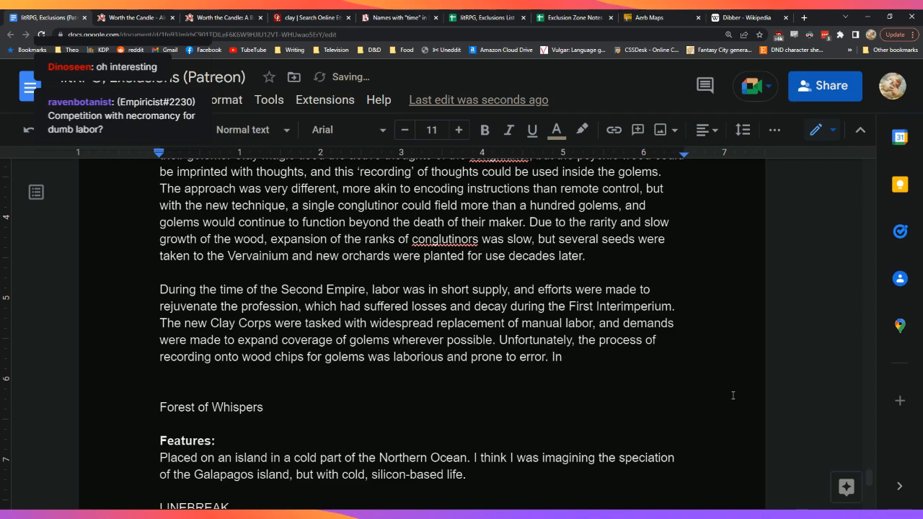
type("261 FE, a proce")
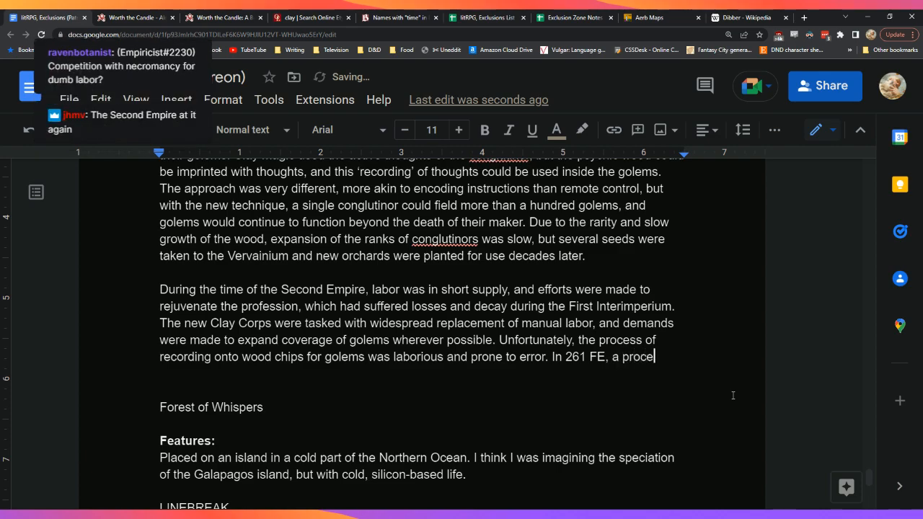
key("BackSpace")
key("BackSpace")
key("BackSpace")
key("BackSpace")
key("BackSpace")
type("new process was develope")
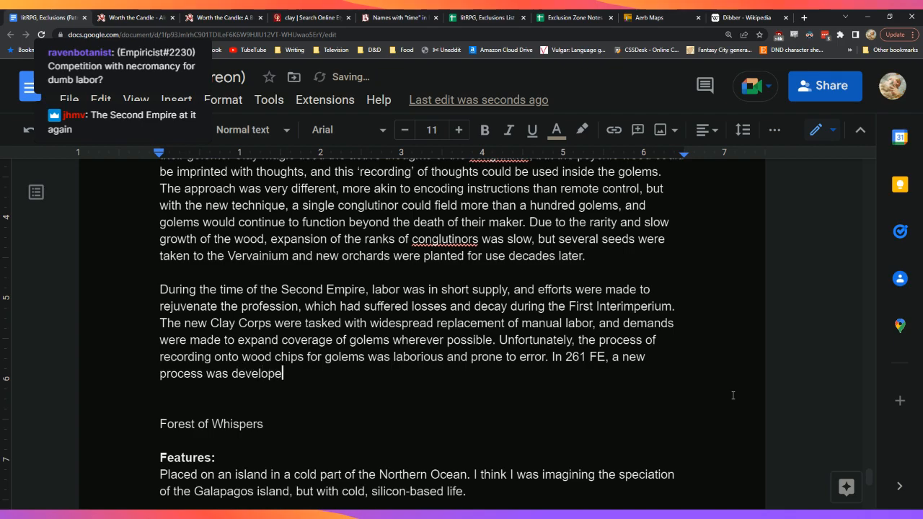
key("BackSpace")
type("ed that allowed")
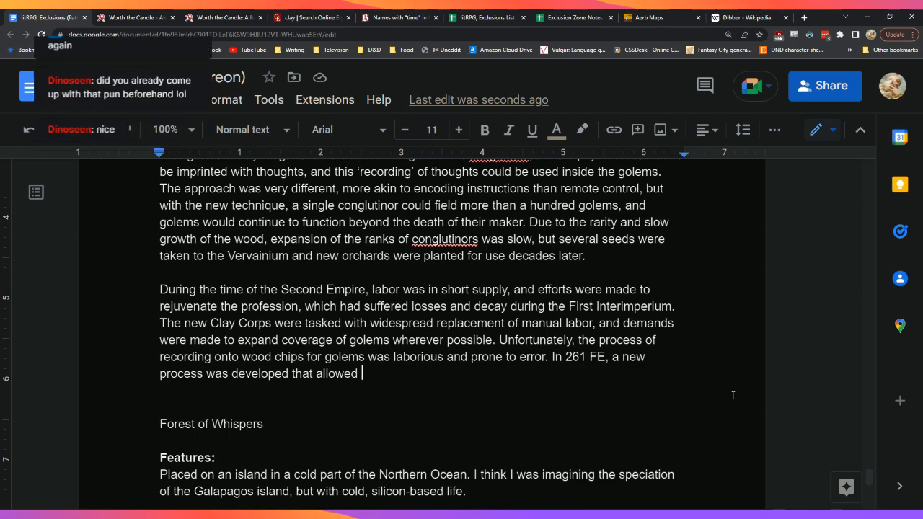
Step: Complete the 261 FE sentence with "chip ‘cloning’, which removed one of the main remaining restrictions on golem creation."
type("chip ")
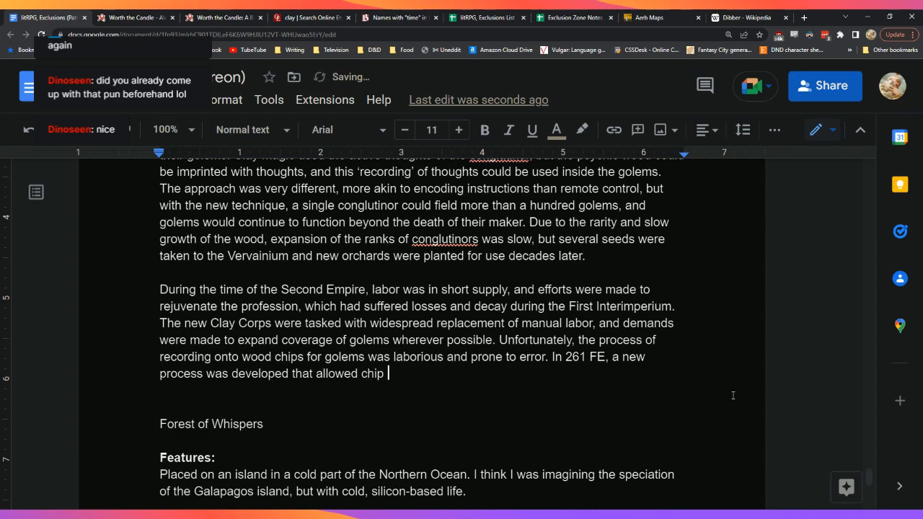
type("'cloning'")
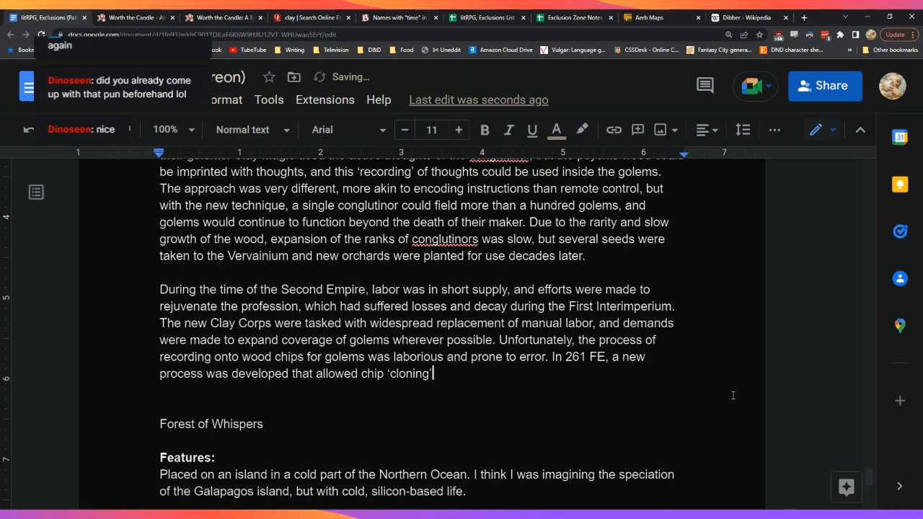
type(", which removed one of the ")
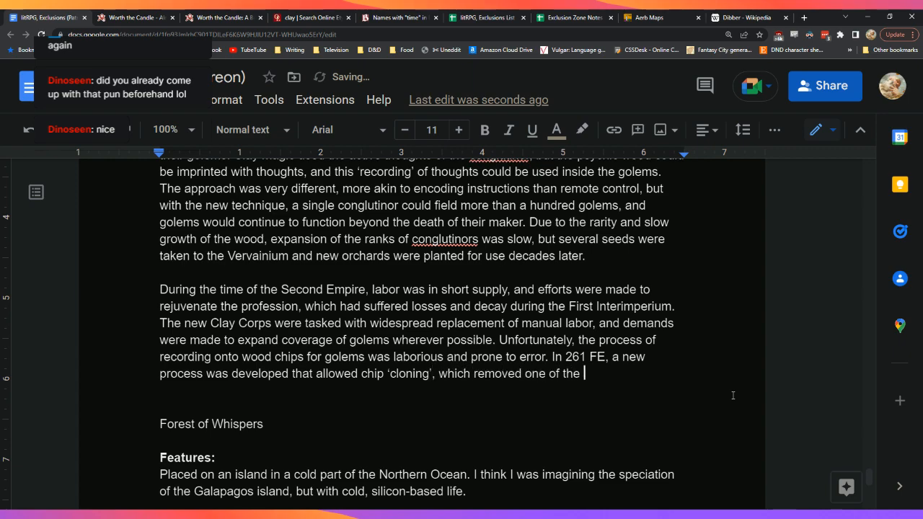
type("main remaining re")
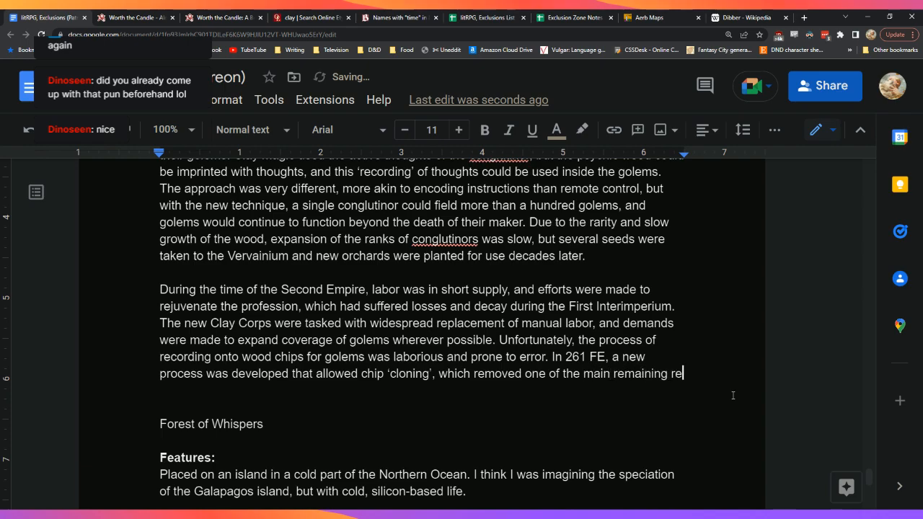
type("strictions")
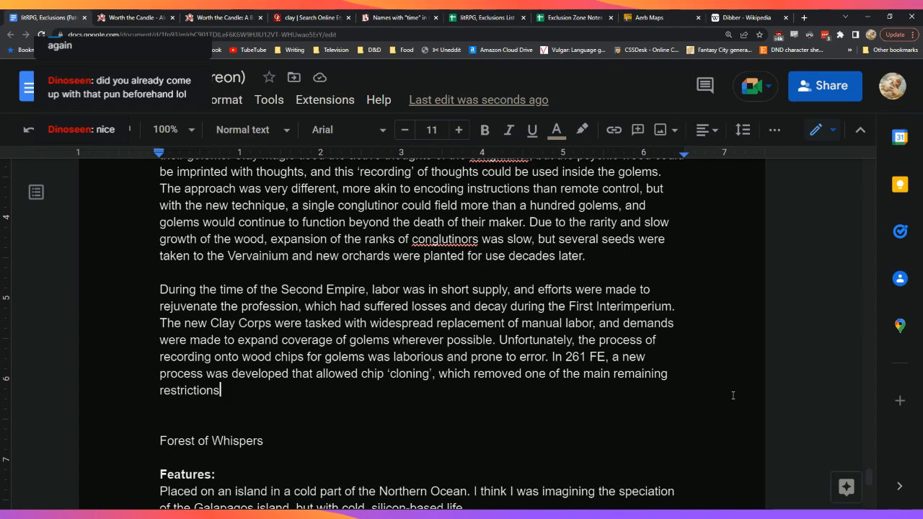
type("on golem creation.")
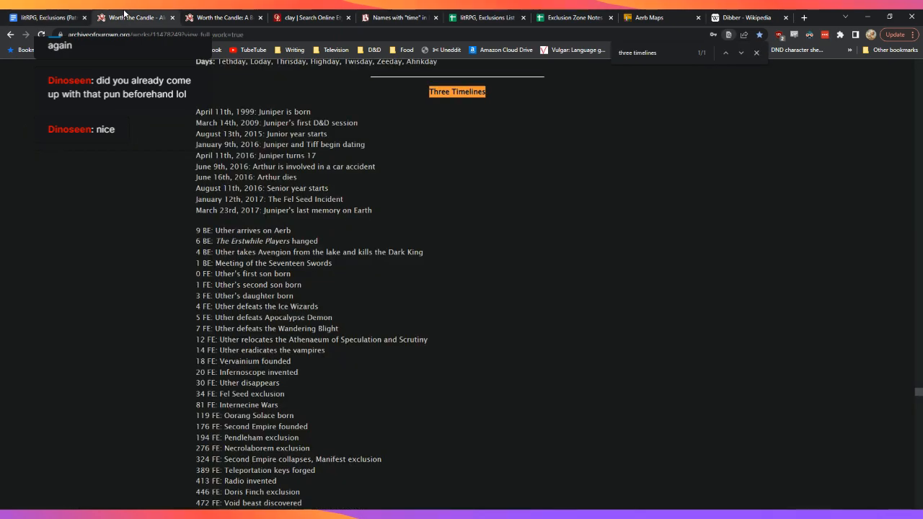
Step: Check the FE event dates in the Three Timelines section of the Worth the Candle page, and return to the exclusions document
left_click(134, 18)
scroll(148, 194, "down", 1)
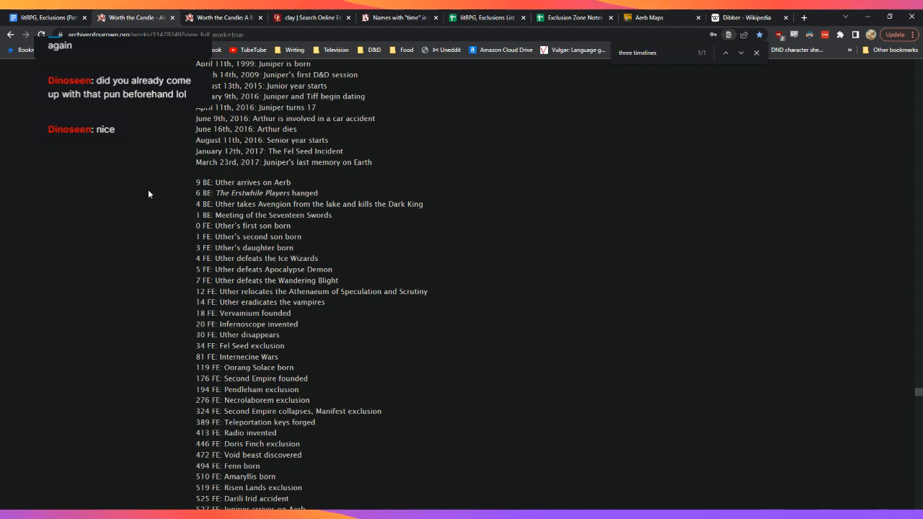
scroll(148, 194, "down", 1)
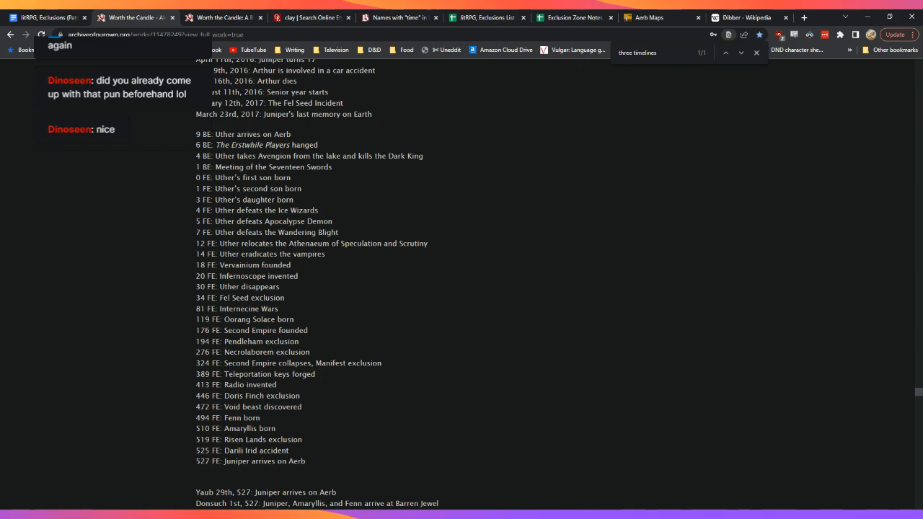
left_click(49, 18)
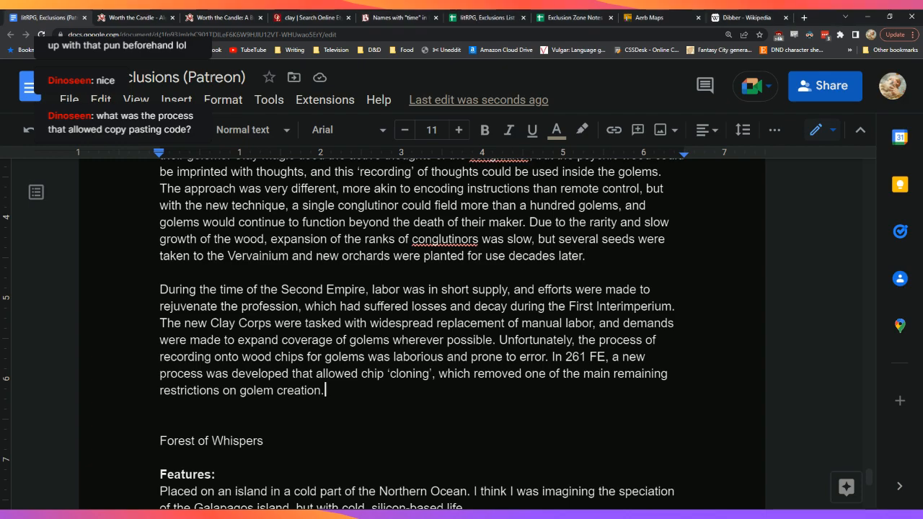
Step: Start a new paragraph below the golem creation sentence, separated from it by one empty line
left_click(353, 405)
key("Return")
key("Return")
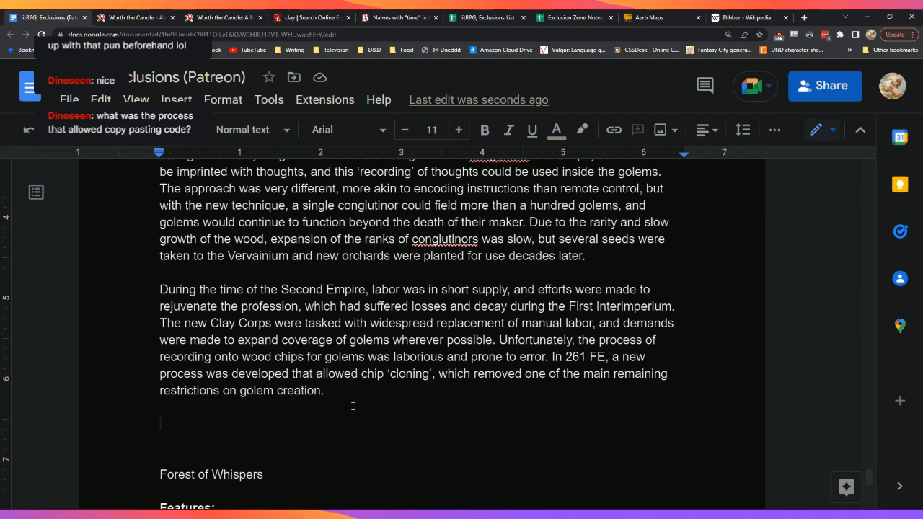
type("In ")
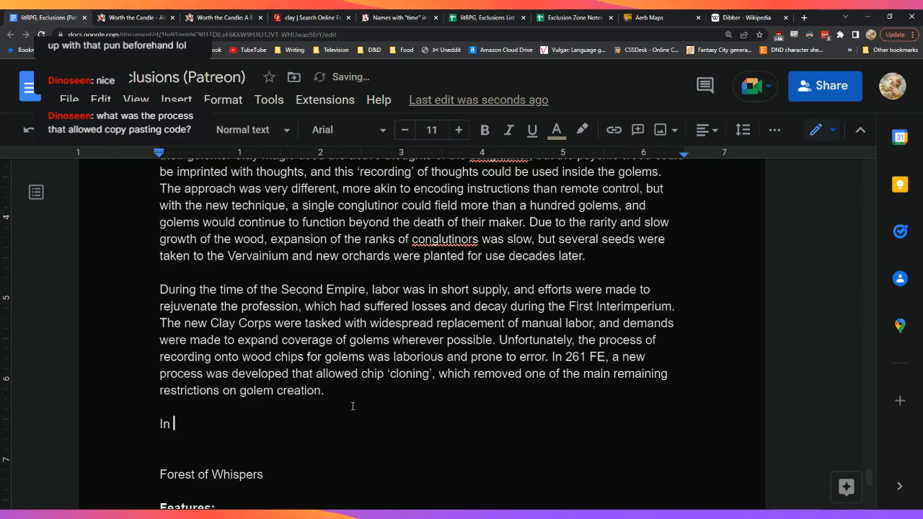
type("399 FE")
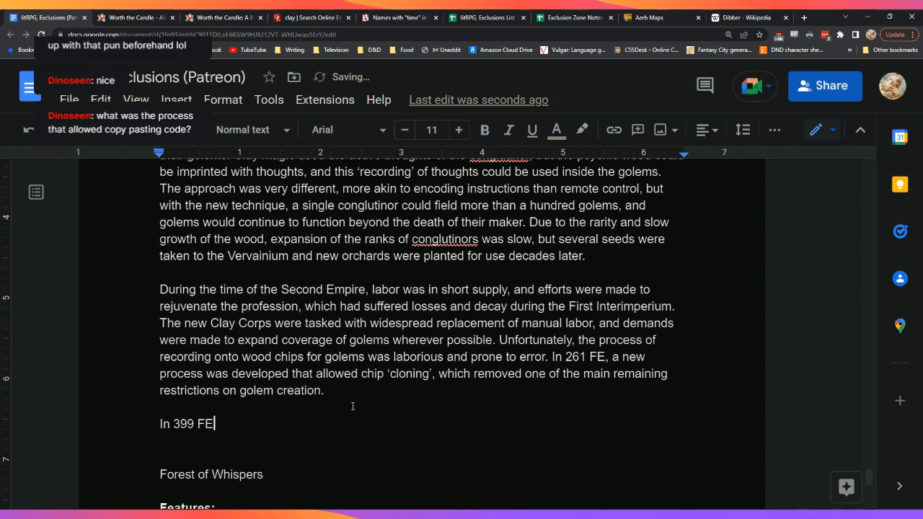
type(".")
key("BackSpace")
type(",")
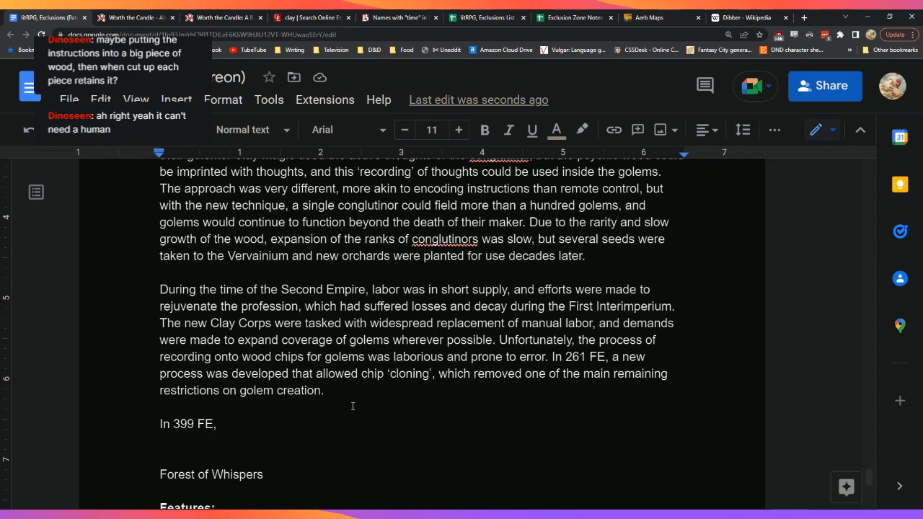
type("advances un")
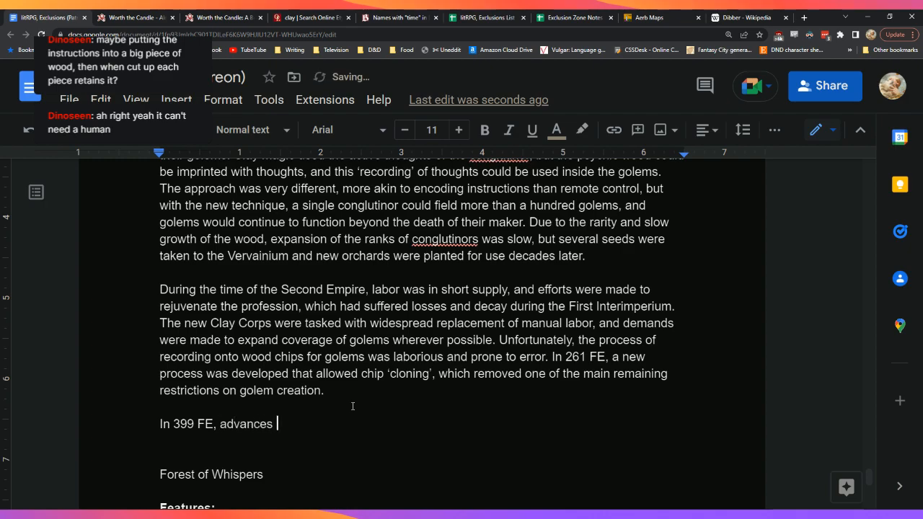
key("BackSpace")
key("BackSpace")
key("BackSpace")
key("BackSpace")
key("BackSpace")
key("BackSpace")
key("BackSpace")
key("BackSpace")
key("BackSpace")
key("BackSpace")
type("small island")
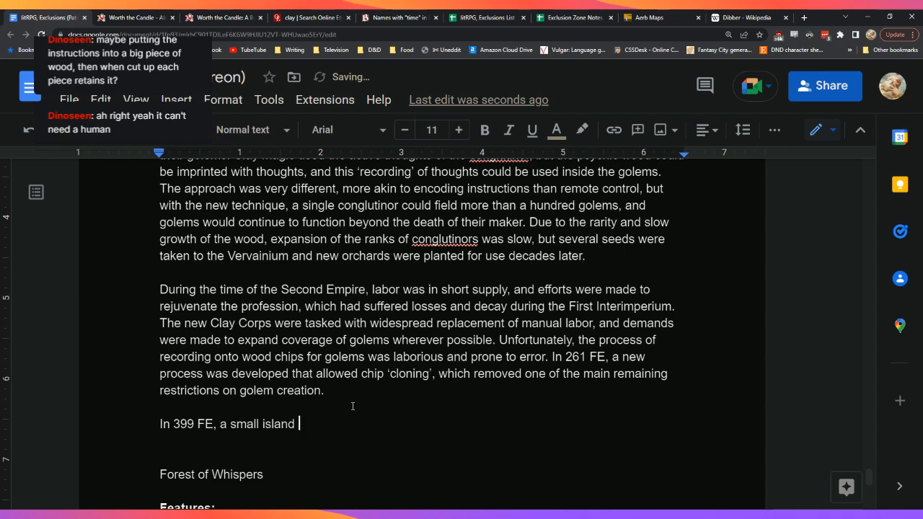
Step: Replace the new paragraph's opening with "During the remainder of the Second Empire,"
key("Up")
key("Down")
key("shift+Home")
type("Du")
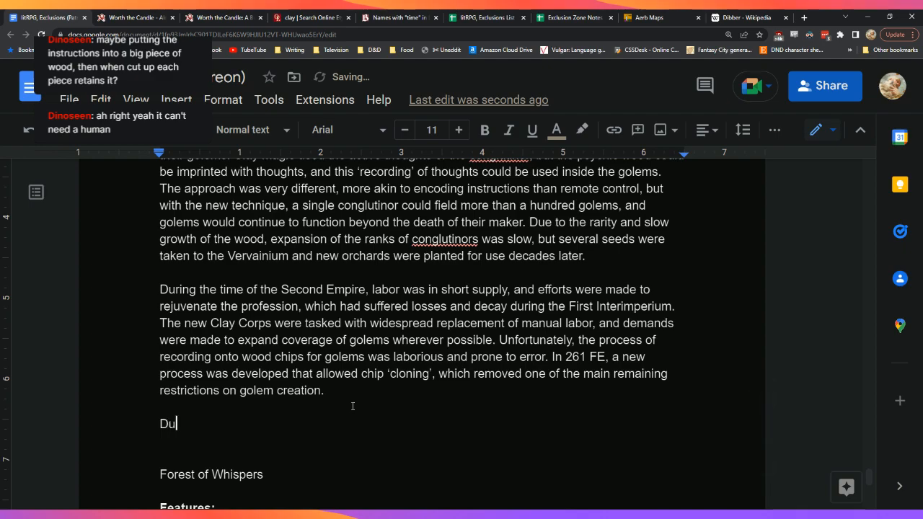
type("ring the remainder")
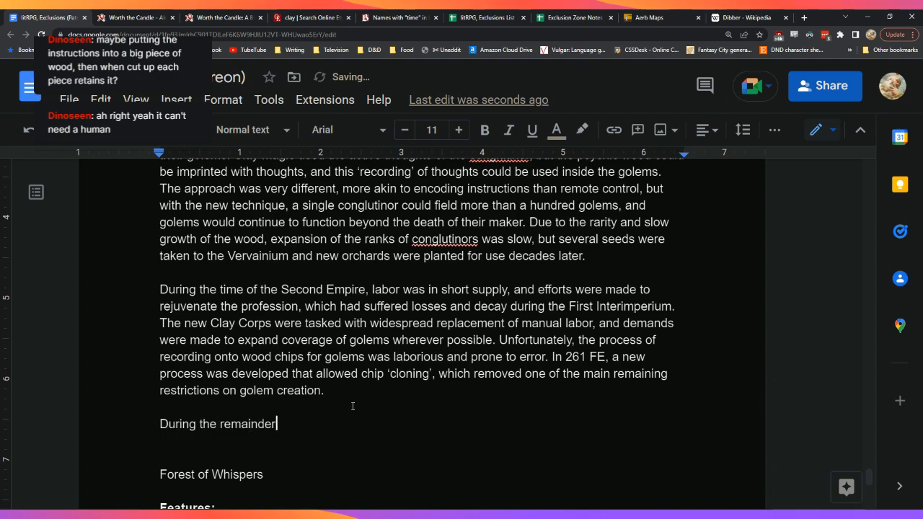
type(" of the Second Empire,")
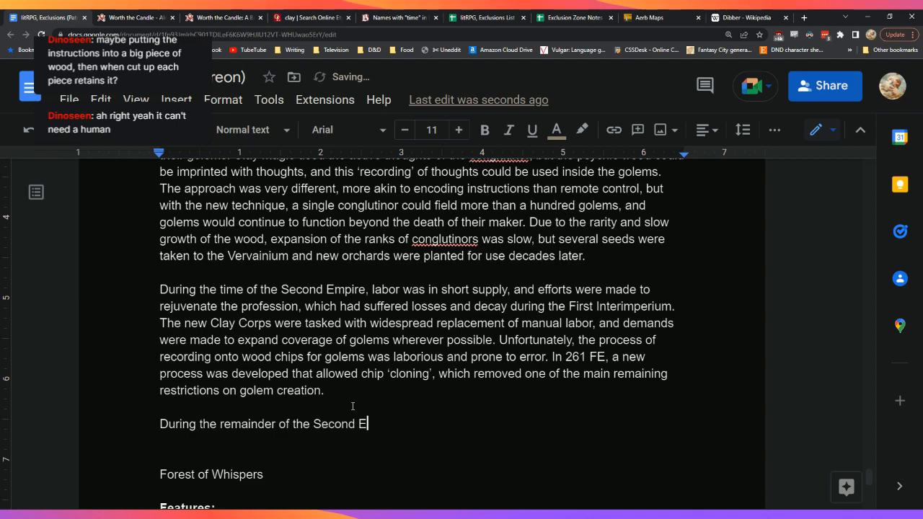
Step: Insert "era of the" before "Second Empire" in the new paragraph's opening phrase
key("Left")
key("Left")
key("Left")
key("Left")
key("Left")
key("Left")
key("Left")
key("Left")
key("Left")
key("Left")
key("Left")
key("Left")
key("Left")
key("Left")
key("Left")
key("Left")
key("Right")
key("Right")
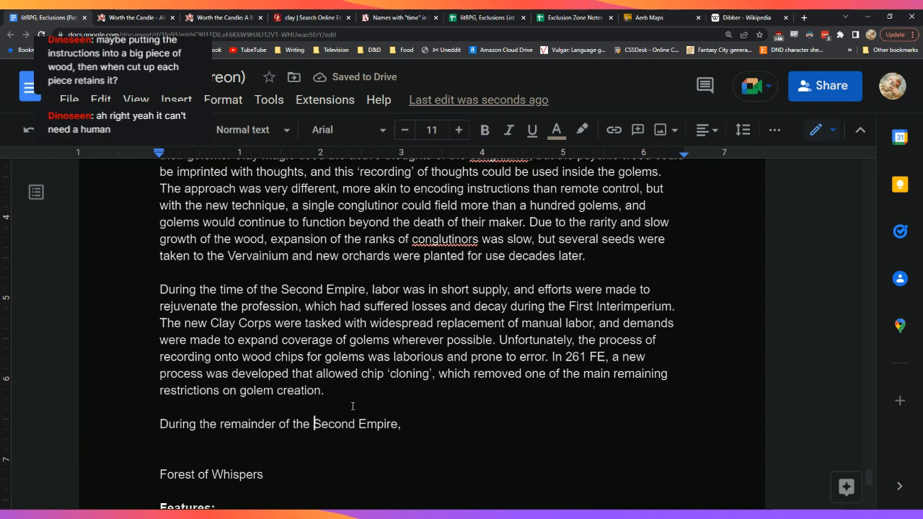
key("End")
key("Left")
key("Left")
key("Left")
key("Left")
key("Left")
key("Left")
key("Left")
key("Left")
key("Left")
key("Left")
key("Left")
key("Left")
key("Left")
key("Left")
key("Left")
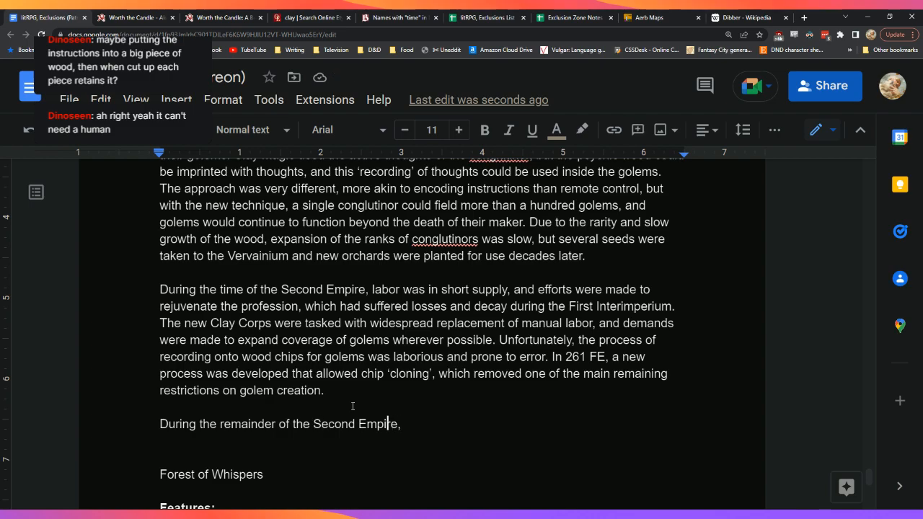
type("era of the")
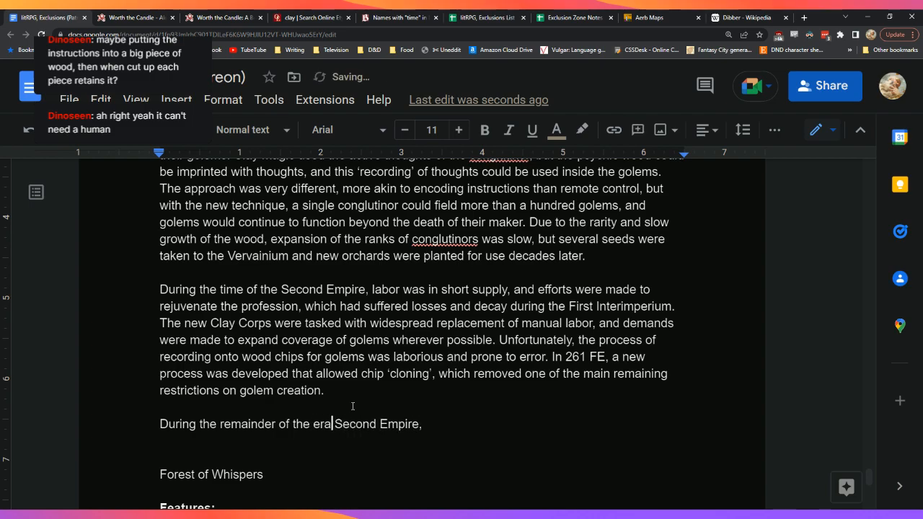
Step: Continue the sentence with "and past its collapse, clay magic became increasingly specialized, complicated, and concentrated in the hands of a small cabal."
key("End")
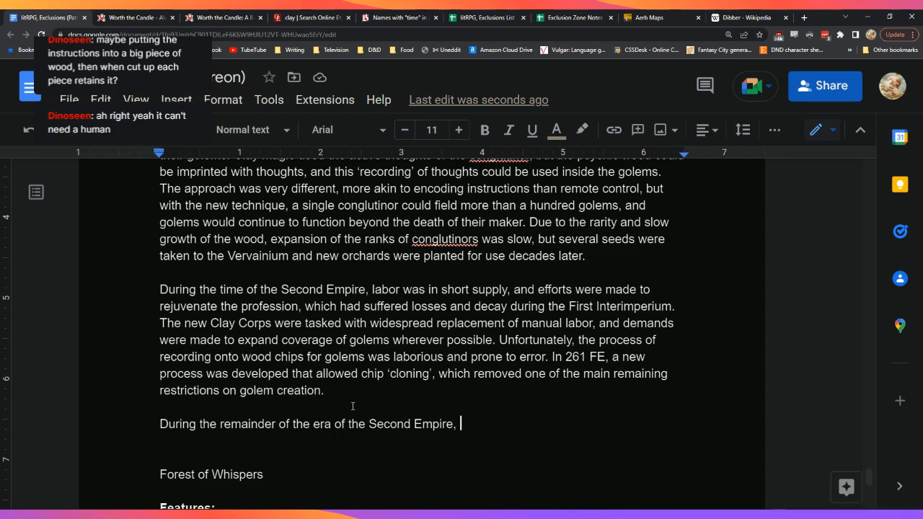
type("and past its collapse, ")
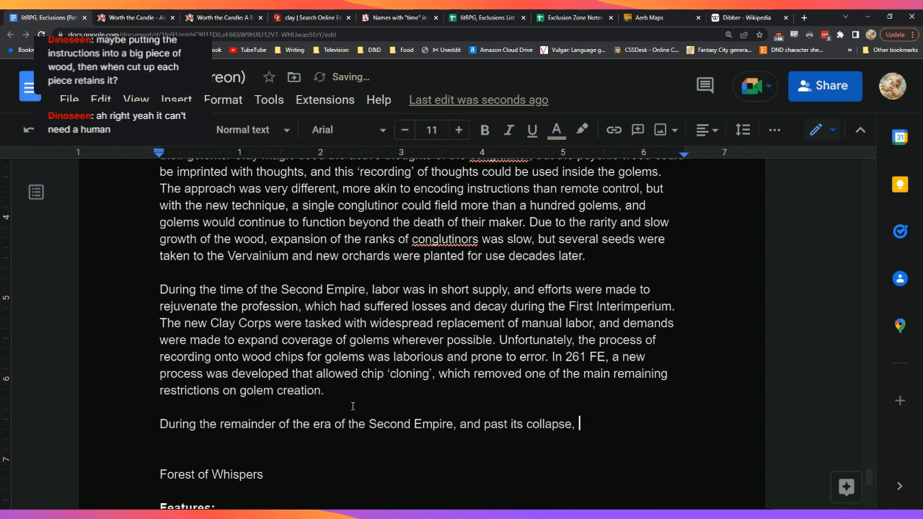
type("clay magic b")
type("ecame increasin")
type("gly specila")
key("BackSpace")
key("BackSpace")
type("alized, co")
type("mplicated, and ")
type("concentrated i")
type("n the hands of a ")
type("small caba")
type("l. As ")
type("golems could be ")
type("created ")
type("relatively c")
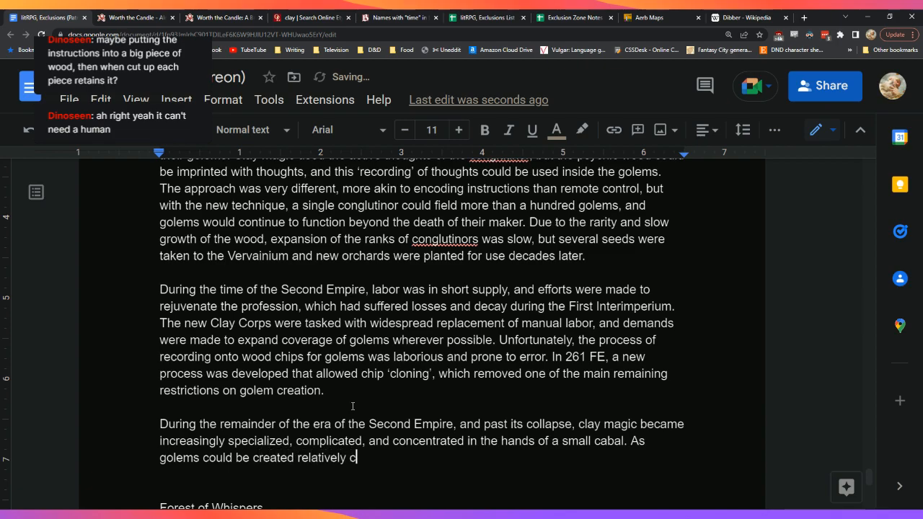
type("heaply,")
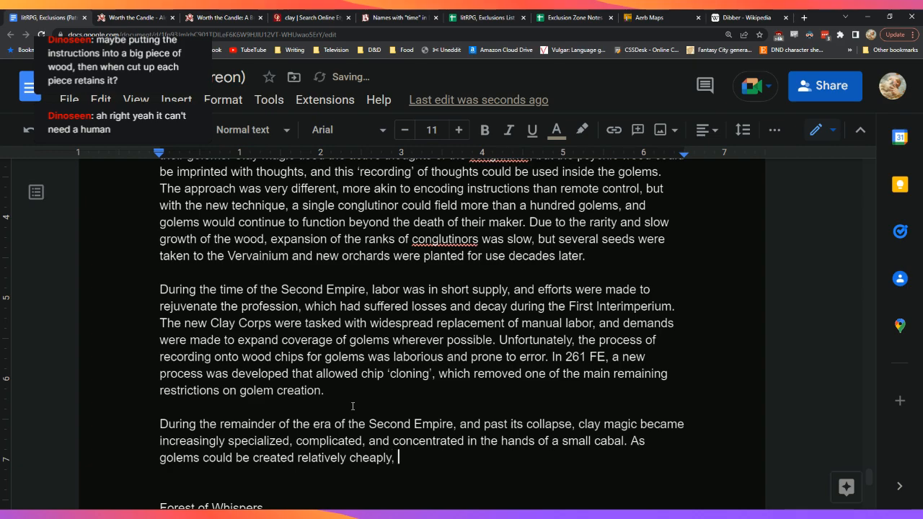
key("BackSpace")
key("BackSpace")
key("BackSpace")
key("BackSpace")
key("BackSpace")
key("BackSpace")
key("BackSpace")
key("BackSpace")
key("BackSpace")
key("BackSpace")
key("BackSpace")
key("BackSpace")
key("BackSpace")
key("BackSpace")
key("BackSpace")
key("BackSpace")
key("BackSpace")
key("BackSpace")
key("BackSpace")
key("BackSpace")
key("BackSpace")
key("BackSpace")
key("BackSpace")
key("BackSpace")
key("BackSpace")
key("BackSpace")
key("BackSpace")
key("BackSpace")
key("BackSpace")
key("BackSpace")
key("BackSpace")
key("BackSpace")
key("BackSpace")
key("BackSpace")
key("BackSpace")
key("BackSpace")
key("BackSpace")
key("BackSpace")
key("BackSpace")
key("BackSpace")
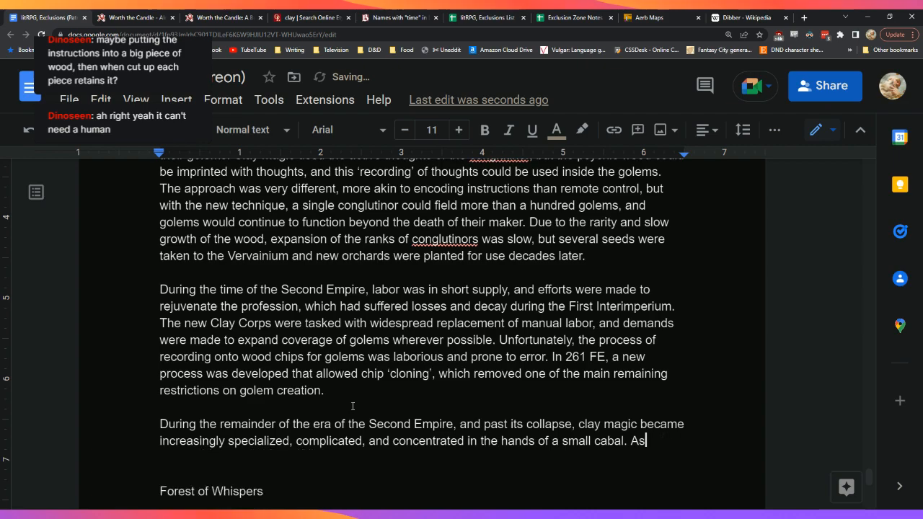
type(".")
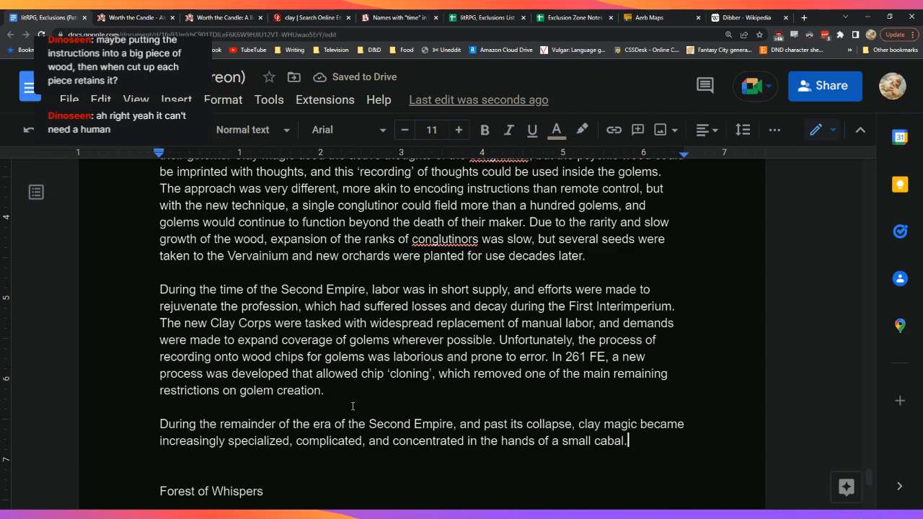
type(" This ")
type("monopoly")
type(" on labor re")
type("sulted")
key("BackSpace")
key("BackSpace")
key("BackSpace")
key("BackSpace")
key("BackSpace")
key("BackSpace")
key("BackSpace")
key("BackSpace")
key("BackSpace")
key("BackSpace")
key("BackSpace")
key("BackSpace")
key("BackSpace")
key("BackSpace")
key("BackSpace")
key("BackSpace")
key("BackSpace")
key("BackSpace")
key("BackSpace")
key("BackSpace")
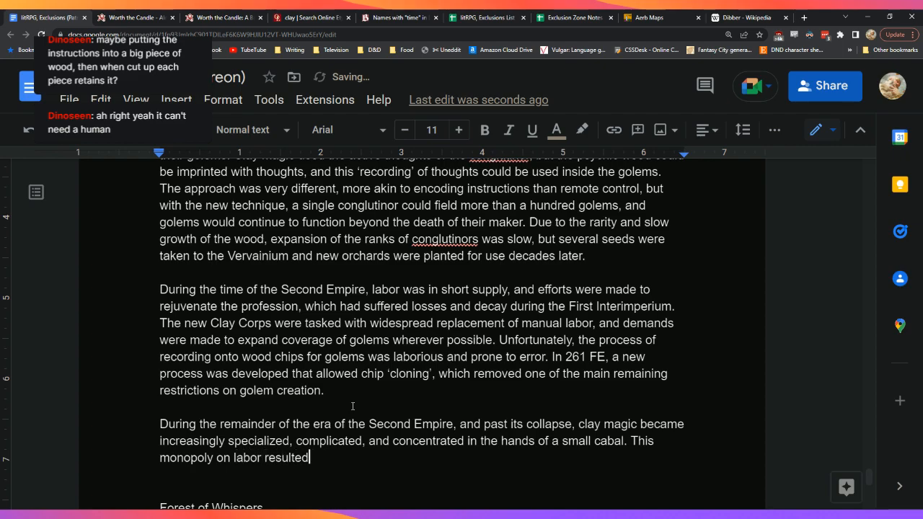
key("BackSpace")
key("BackSpace")
key("BackSpace")
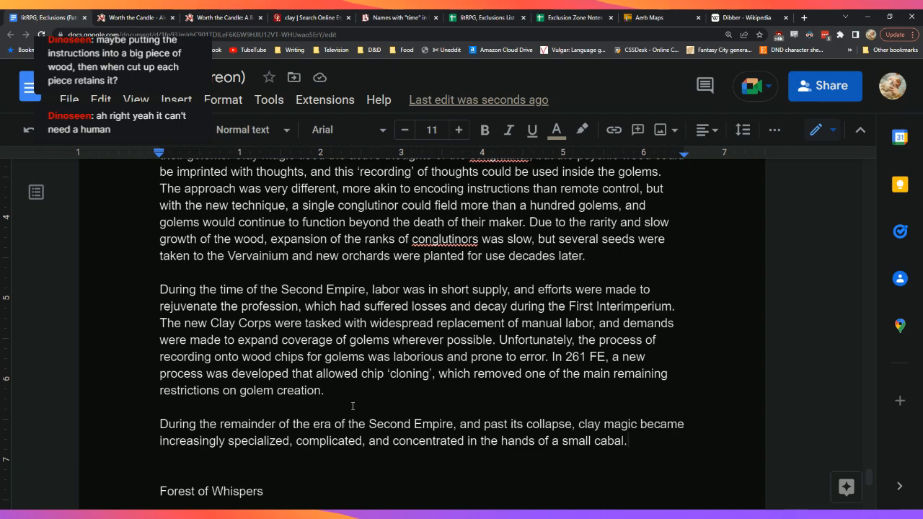
type("Once")
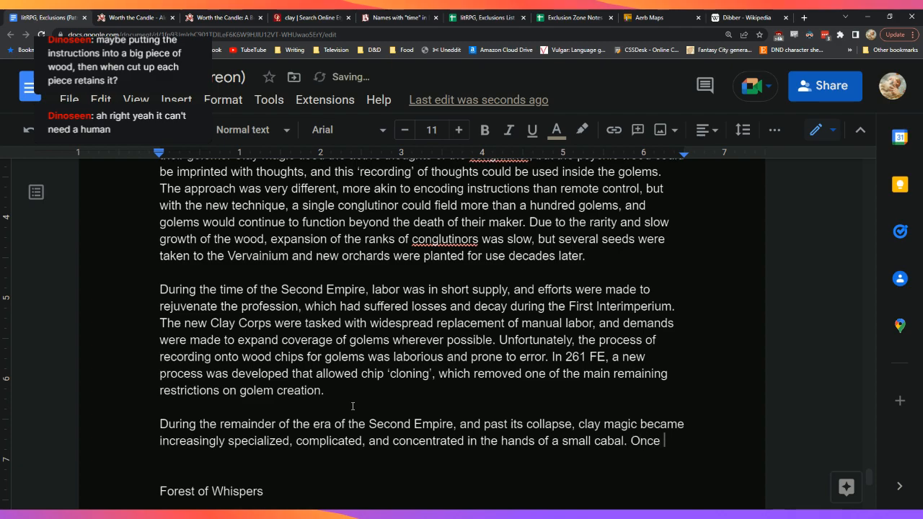
key("BackSpace")
key("BackSpace")
key("BackSpace")
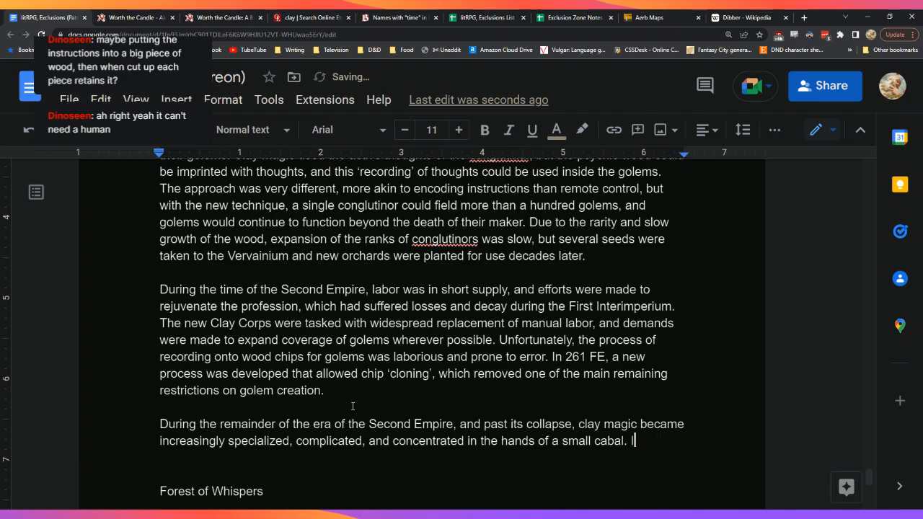
key("BackSpace")
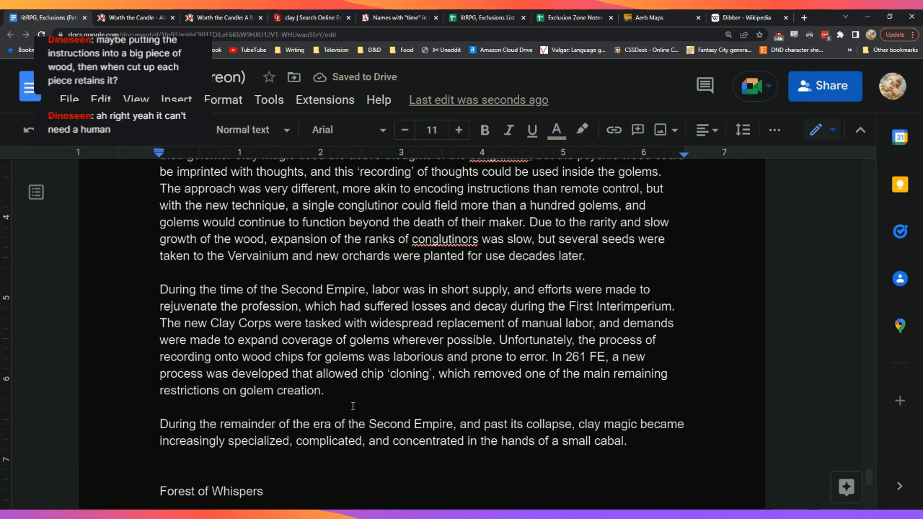
Step: Begin a new sentence after "small cabal." with "In 399 FE, one of the few successful attempts at deliberate invocation of"
type("In ")
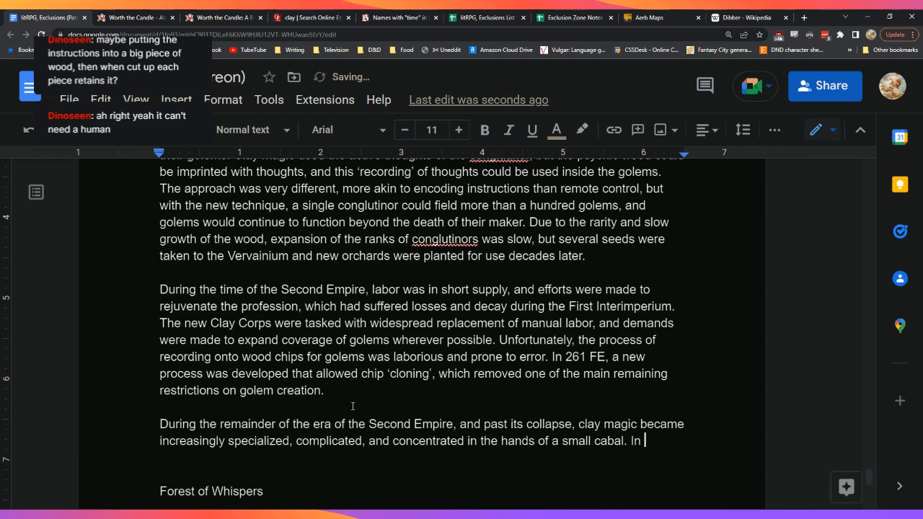
type("399 FE, on")
type("e of the few")
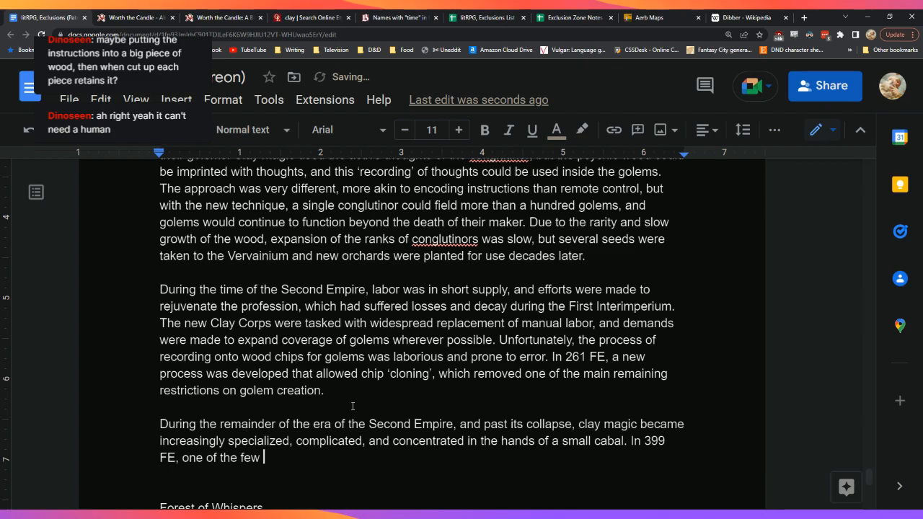
key("Down")
key("Down")
key("Up")
key("Up")
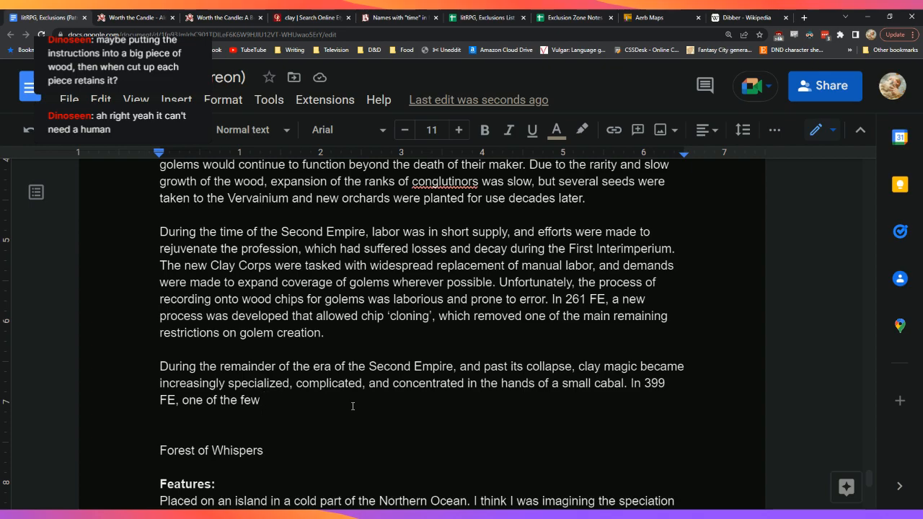
type("s")
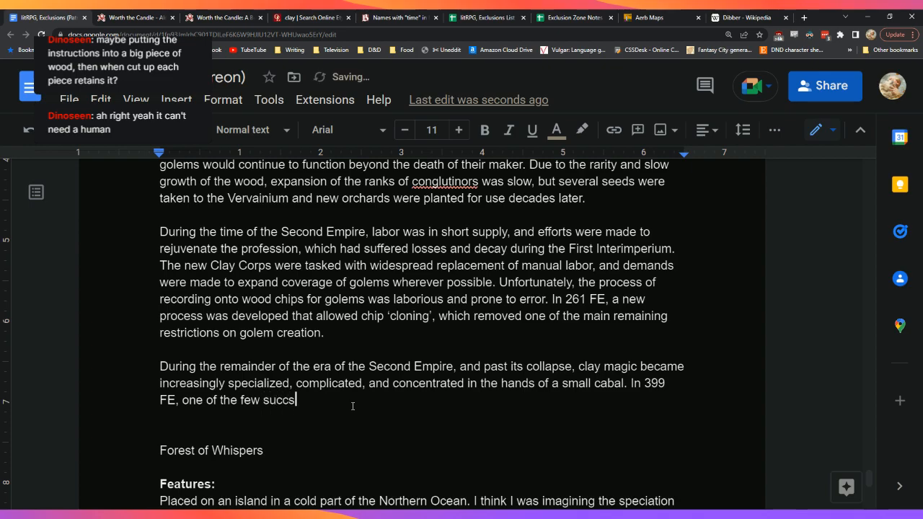
type("ucsssful attempts at deliver")
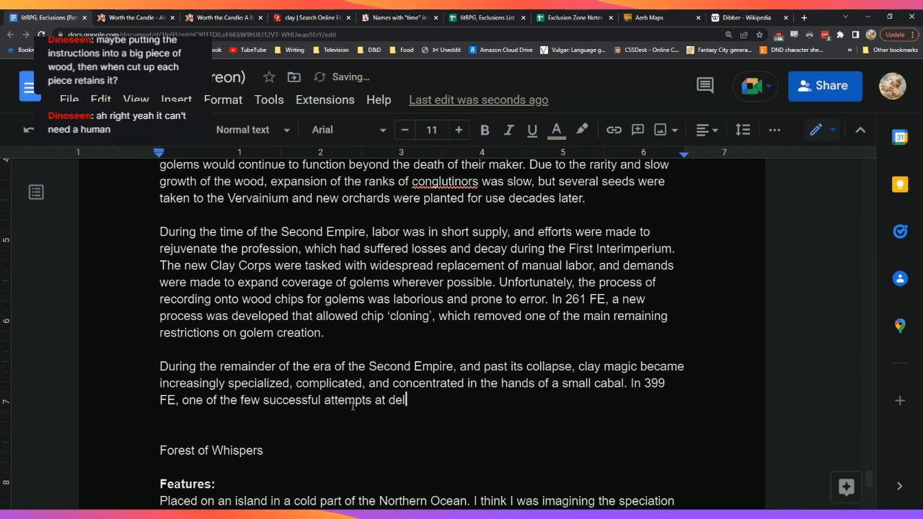
key("BackSpace")
key("BackSpace")
key("BackSpace")
type("berate invocation of ")
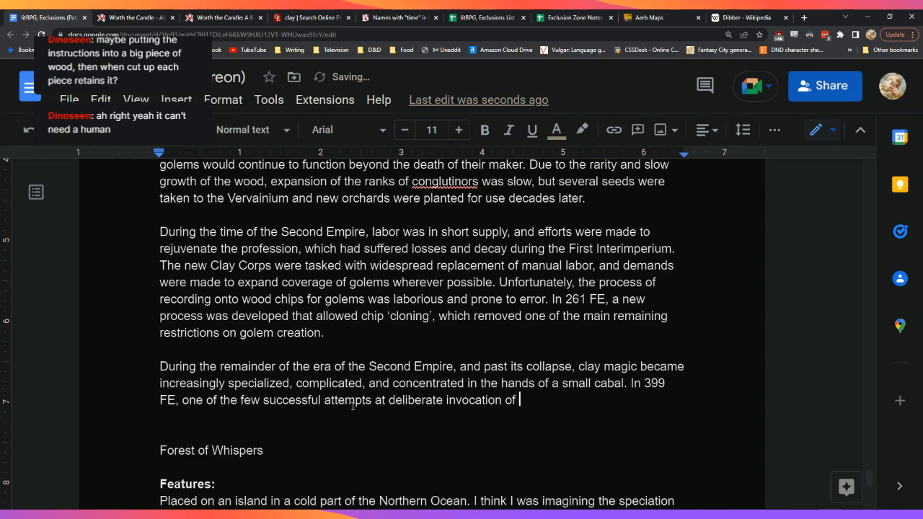
Step: Continue the 399 FE sentence with "exclusion occurred, creating an exclusion zone around the island of"
type("e")
key("BackSpace")
type("exclusion occu")
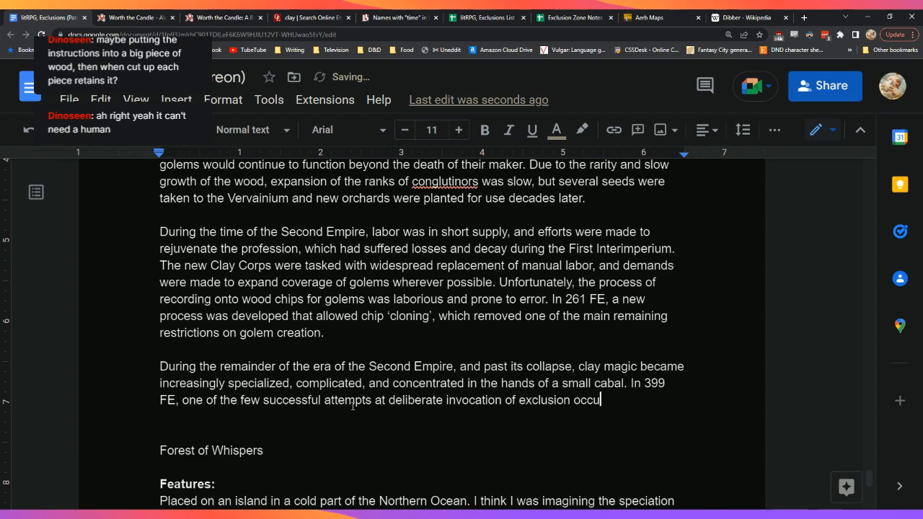
type("rred, creating")
key("BackSpace")
key("BackSpace")
key("BackSpace")
key("BackSpace")
type("ting")
type(" an")
type(" excl")
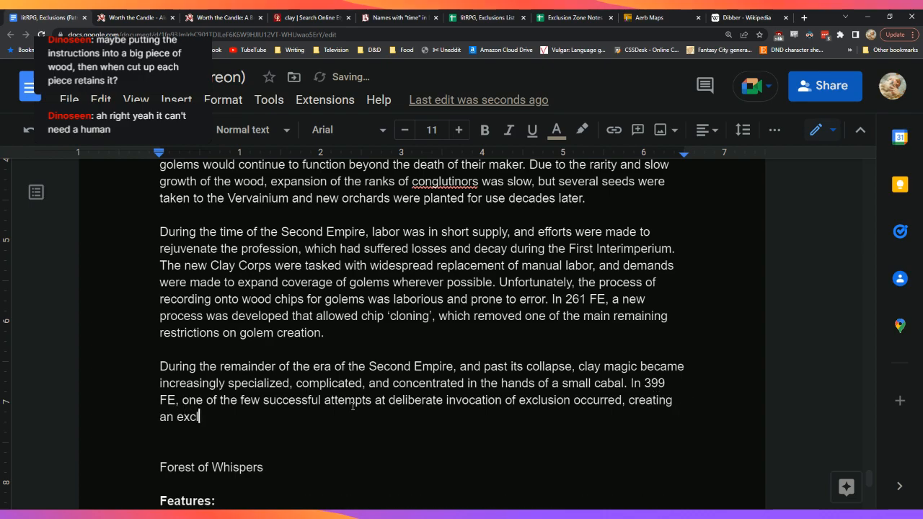
type("usion zone ar")
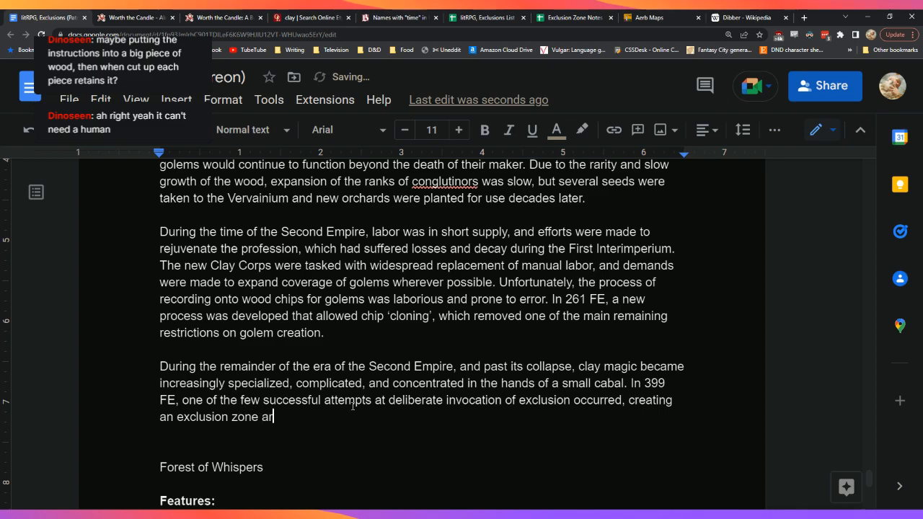
key("BackSpace")
type("round the island of")
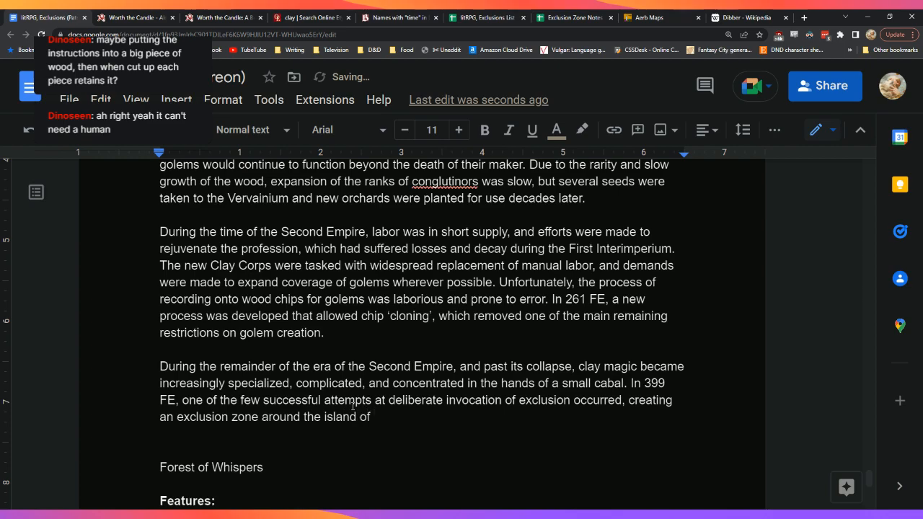
Step: Switch to the Aerb Maps page and examine the islands around the Manifold marker between Psuedami and Twain
left_click(657, 18)
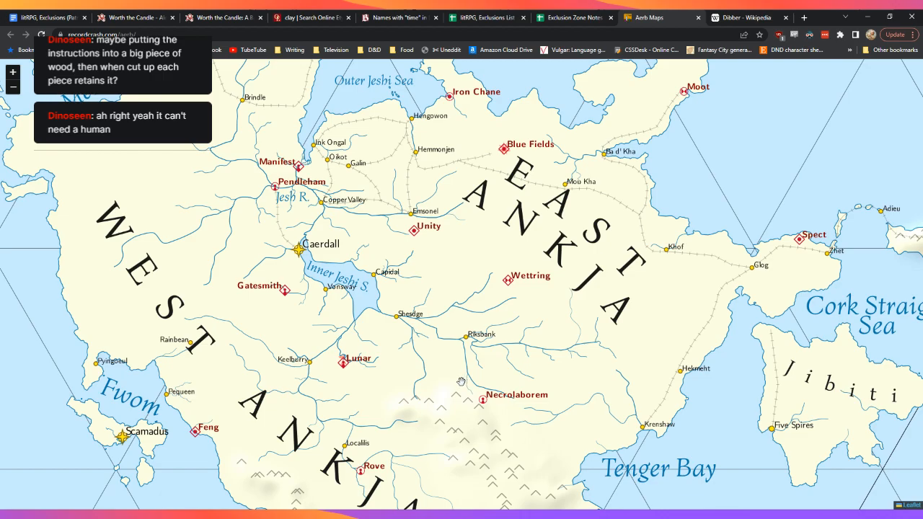
scroll(458, 337, "down", 2)
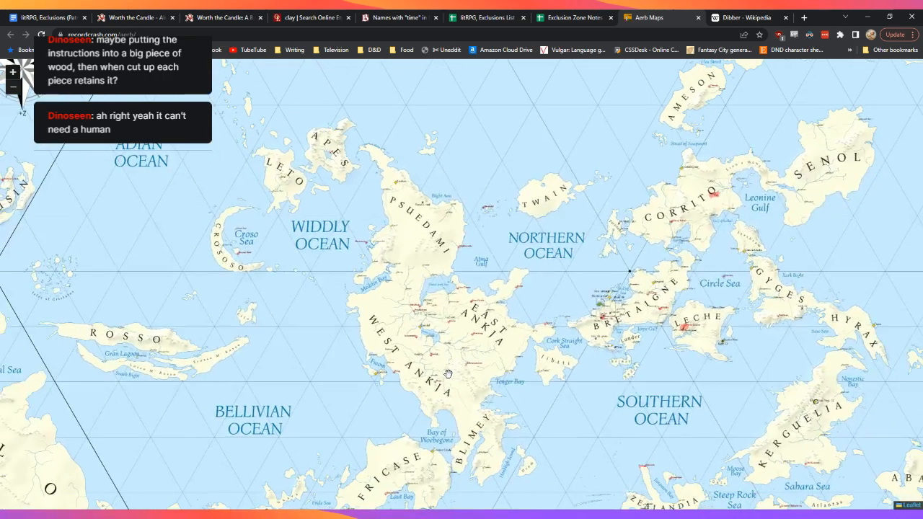
scroll(448, 373, "up", 1)
left_click_drag(262, 308, 704, 363)
left_click_drag(664, 324, 634, 418)
left_click_drag(605, 389, 410, 484)
left_click_drag(576, 302, 255, 281)
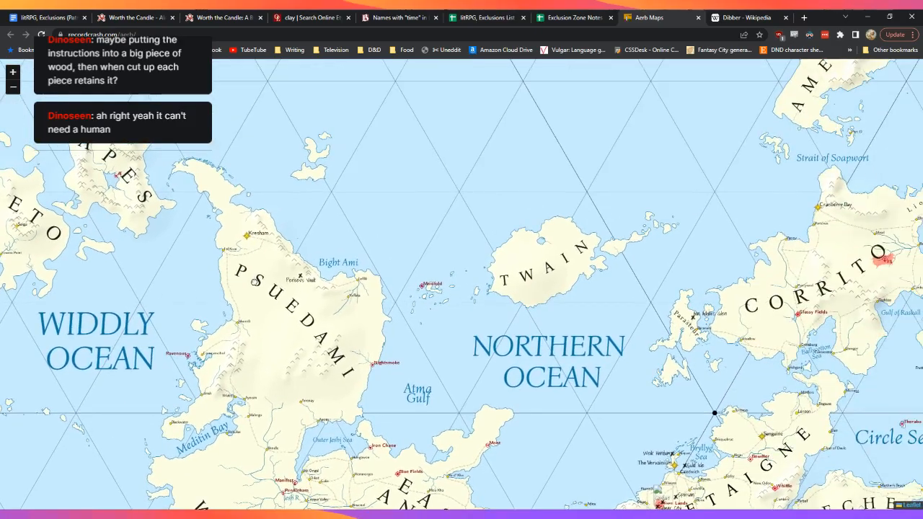
scroll(441, 303, "up", 1)
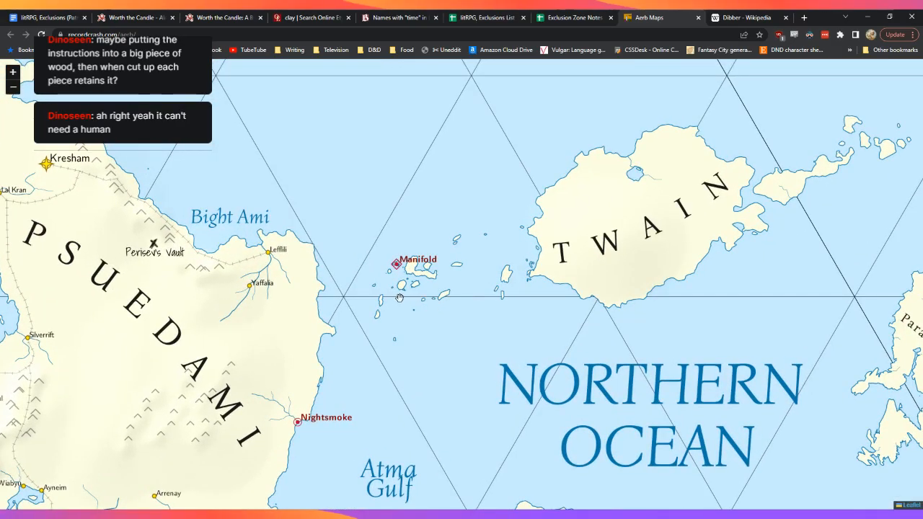
scroll(400, 297, "up", 1)
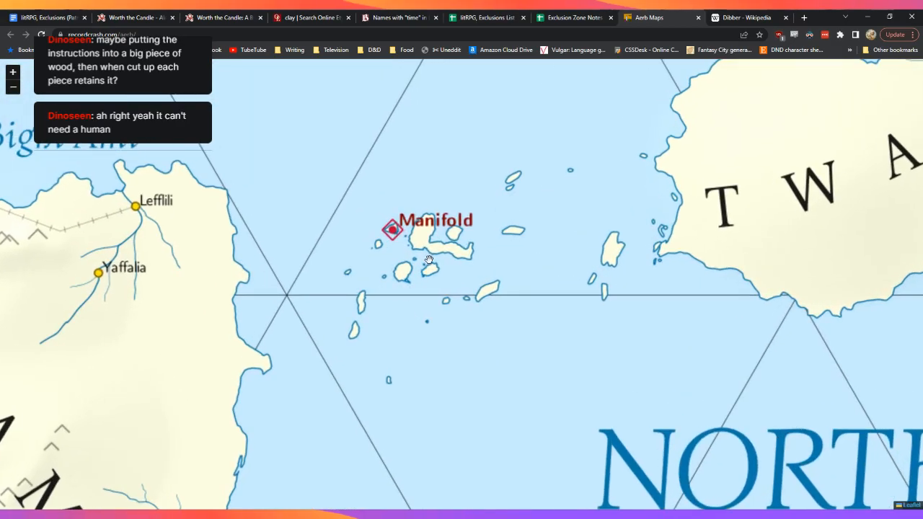
scroll(429, 259, "up", 1)
scroll(429, 260, "down", 1)
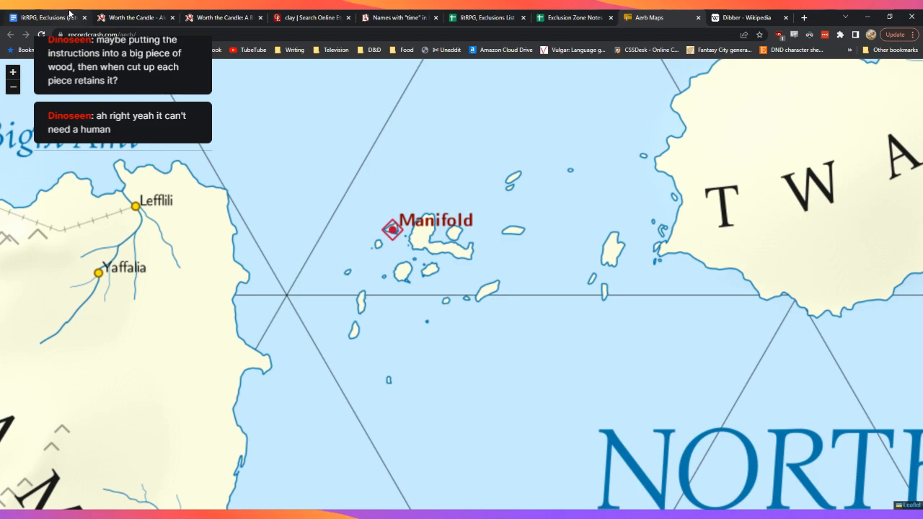
Step: Return to the litRPG Exclusions document and capitalize "Island" in the unfinished phrase "around the island of"
left_click(69, 13)
scroll(483, 403, "down", 2)
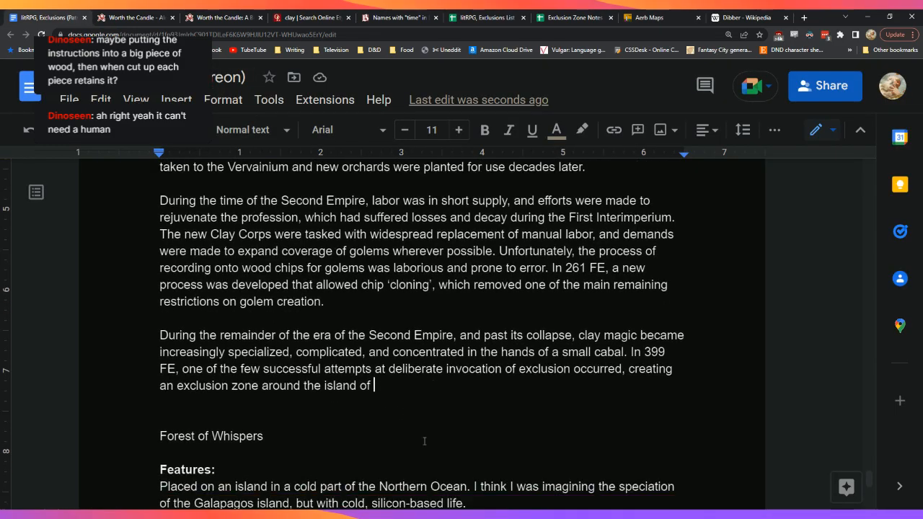
type("G")
key("BackSpace")
key("BackSpace")
key("BackSpace")
key("BackSpace")
key("BackSpace")
key("BackSpace")
key("BackSpace")
key("BackSpace")
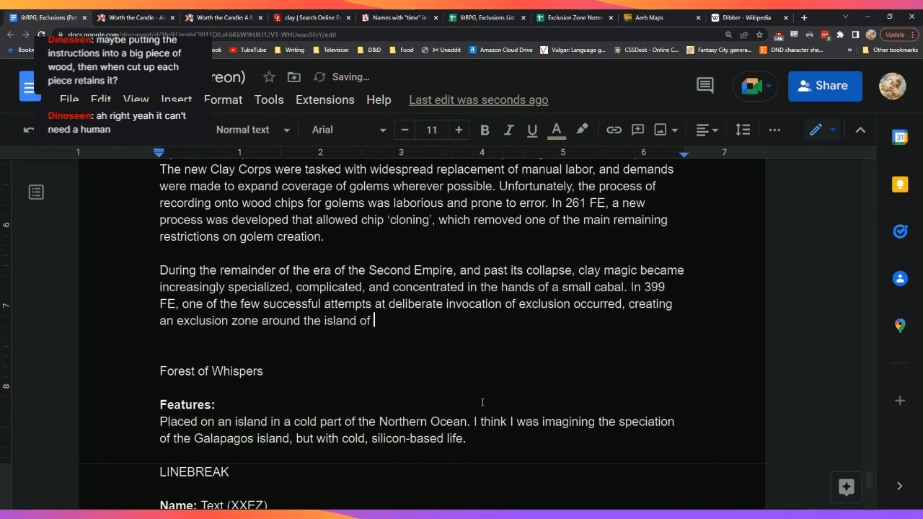
key("BackSpace")
key("BackSpace")
key("BackSpace")
type("Island of ")
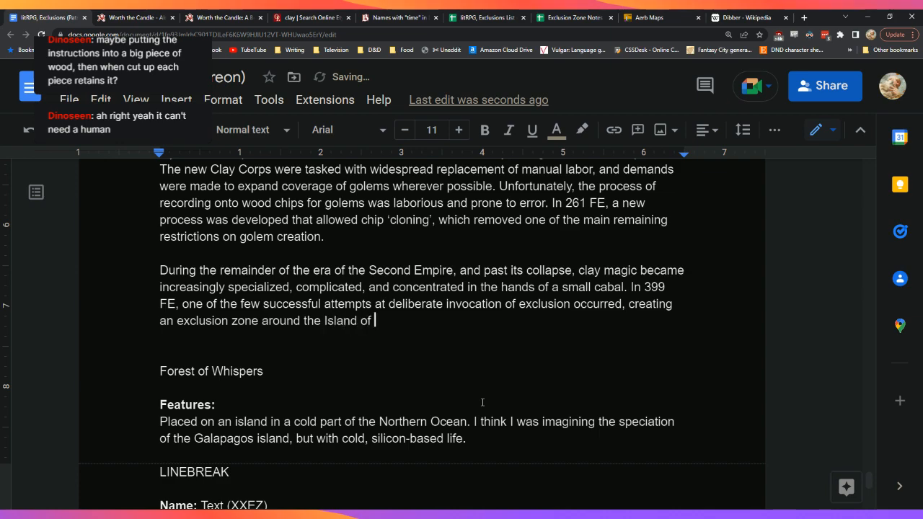
Step: Complete the exclusion zone sentence with the island name "Temrial" and a period
type("B")
key("BackSpace")
type("Glu")
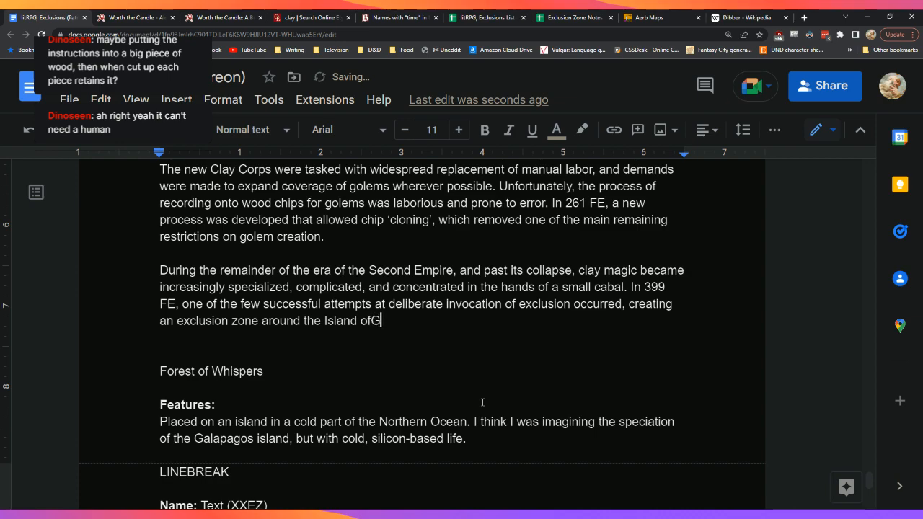
key("BackSpace")
key("BackSpace")
key("BackSpace")
type("Terminal")
key("BackSpace")
key("BackSpace")
key("BackSpace")
key("BackSpace")
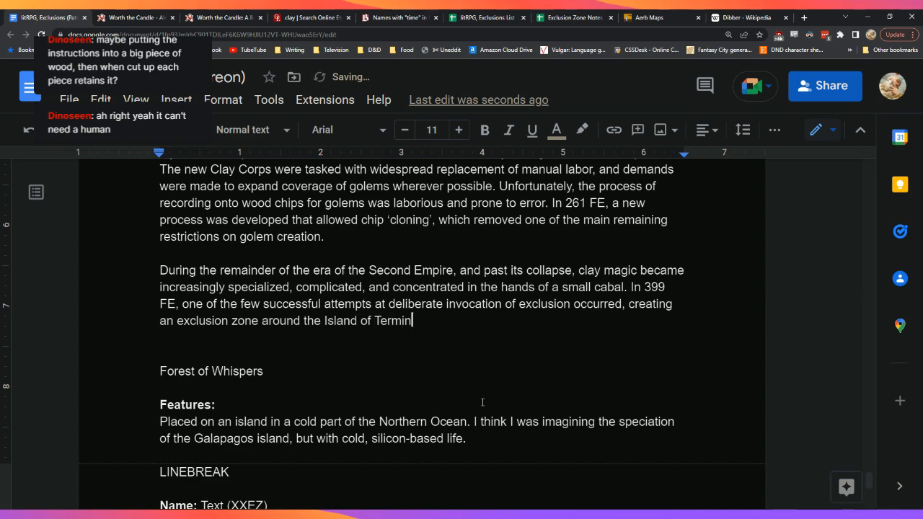
key("BackSpace")
key("BackSpace")
type("mrial.")
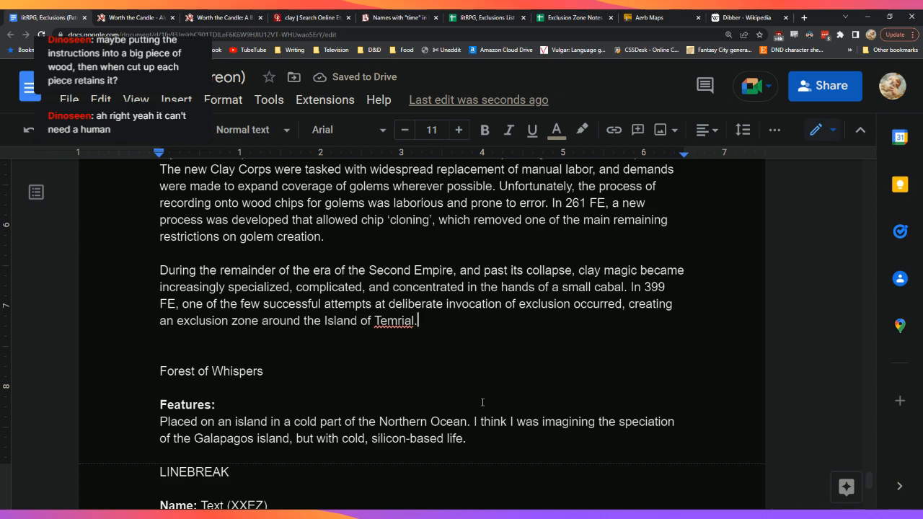
Step: Insert "uninhabited" before "Island of Temrial" and make "island" lowercase
key("Left")
key("Left")
key("Left")
key("Left")
key("Left")
key("Left")
key("Left")
key("Left")
key("Left")
key("Left")
key("Left")
key("Left")
key("Left")
key("Left")
key("Left")
key("Left")
key("Left")
key("BackSpace")
type("uninhabited ")
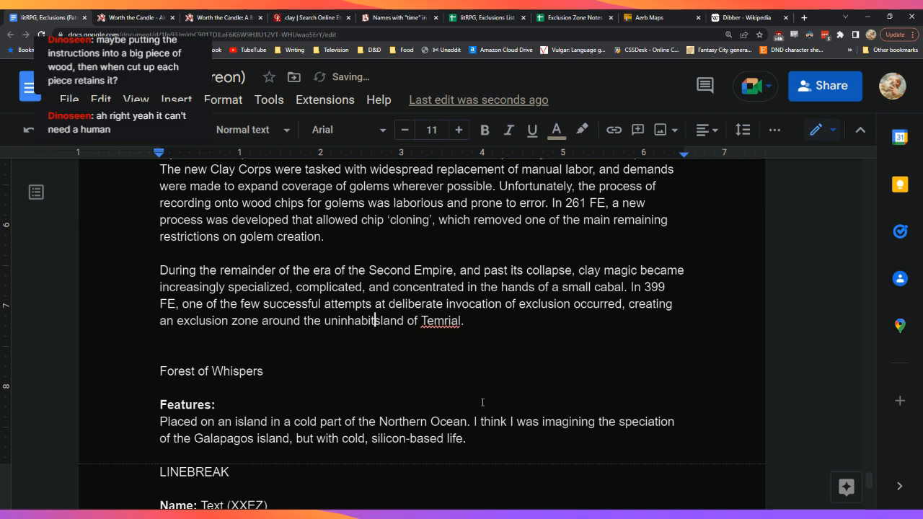
type("i")
key("End")
type("It is unkn")
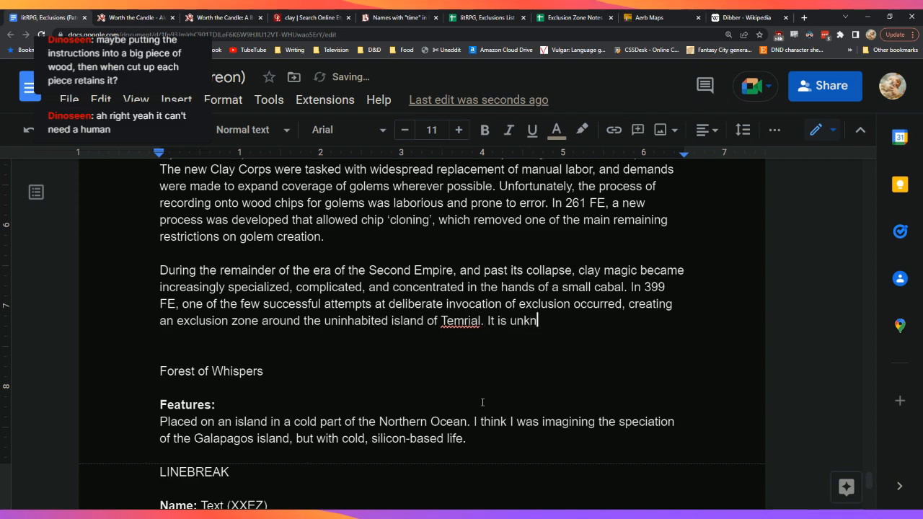
type("own what")
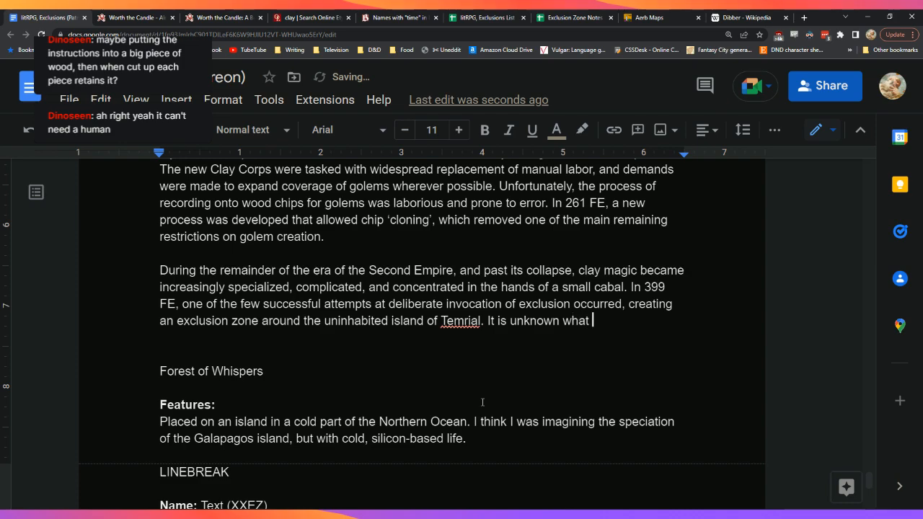
key("BackSpace")
key("BackSpace")
key("BackSpace")
key("BackSpace")
key("BackSpace")
key("BackSpace")
key("BackSpace")
key("BackSpace")
key("BackSpace")
key("BackSpace")
key("BackSpace")
key("BackSpace")
key("BackSpace")
key("BackSpace")
key("BackSpace")
key("BackSpace")
key("BackSpace")
Step: Start the next sentence with "The person responsible was a former member of the cabal who had been exiled from"
type("The ")
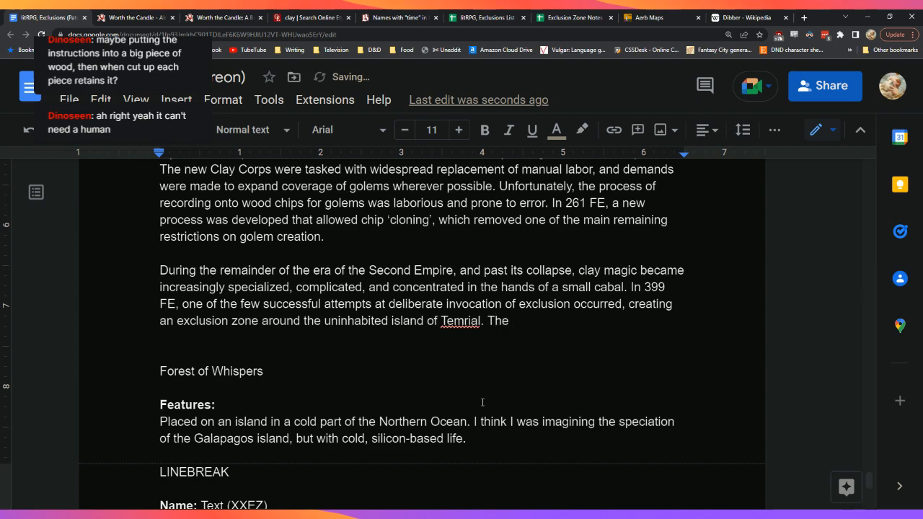
type("a")
key("BackSpace")
type("person re")
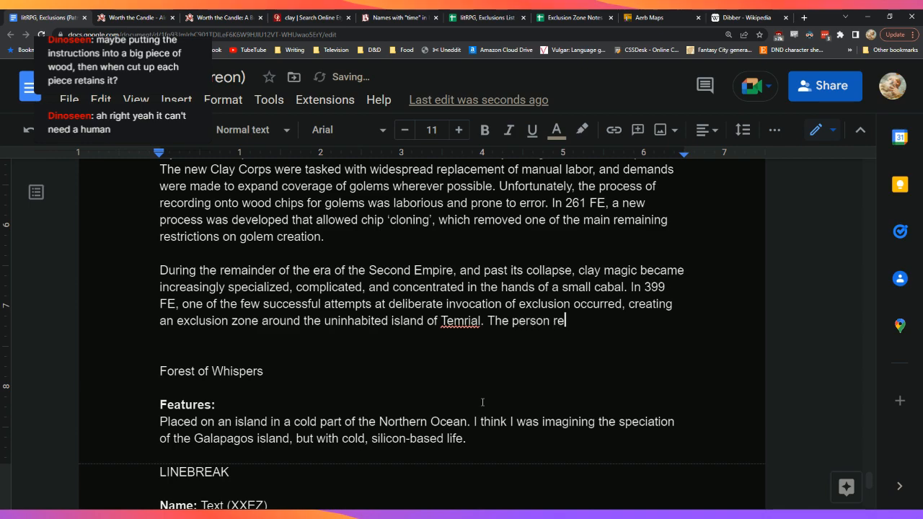
type("sponsible was ")
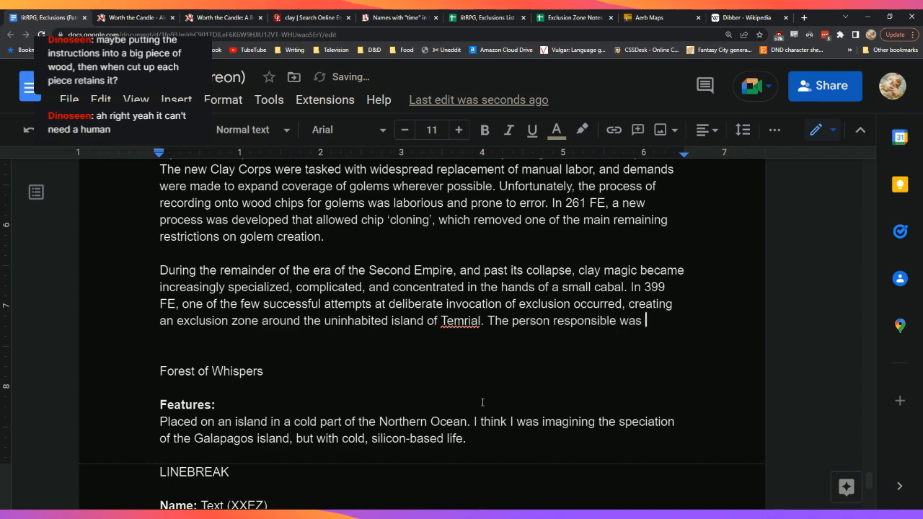
type("a former")
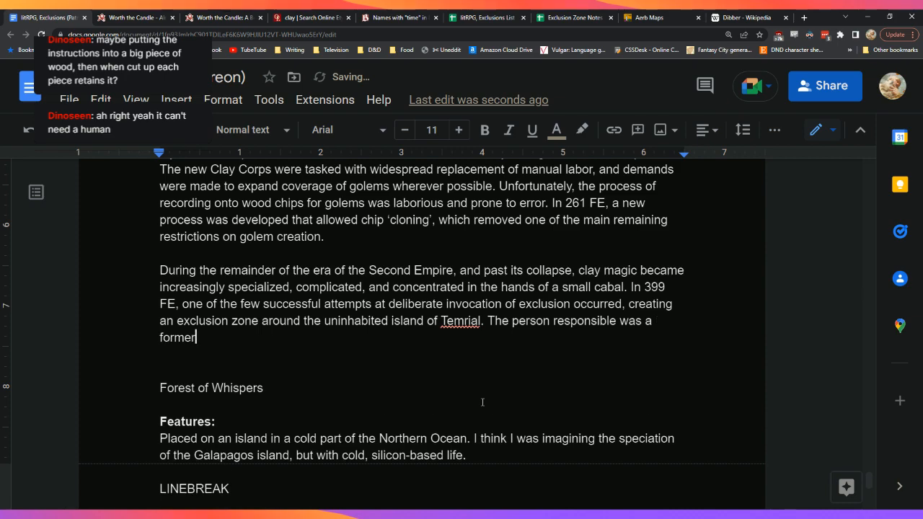
type(" member of the ca")
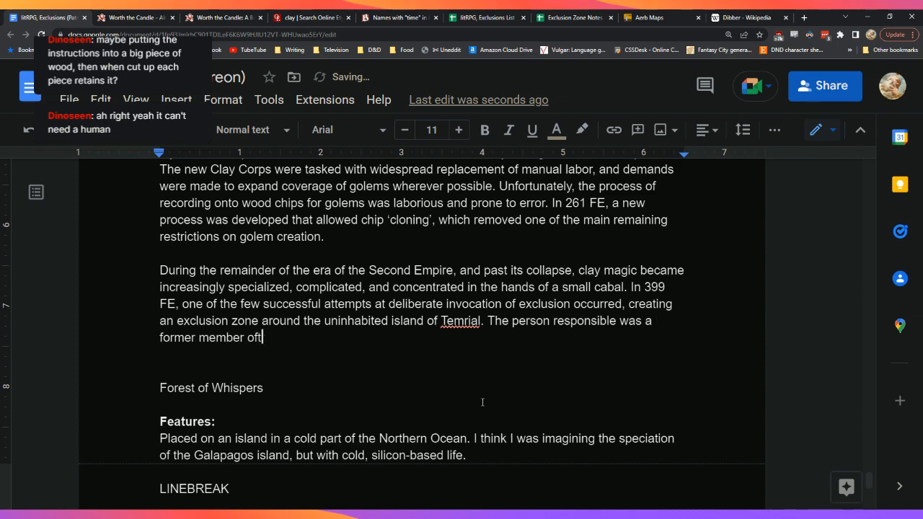
type("bal who")
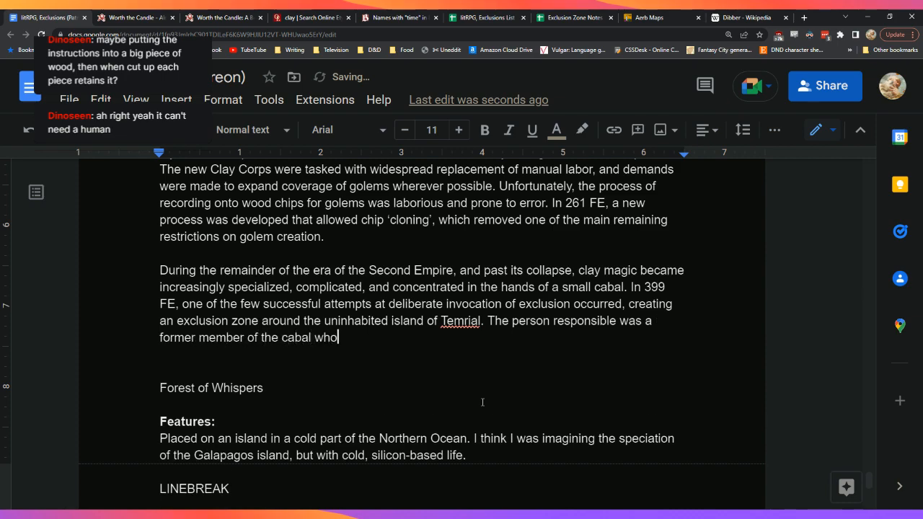
type(" had been exiled from ")
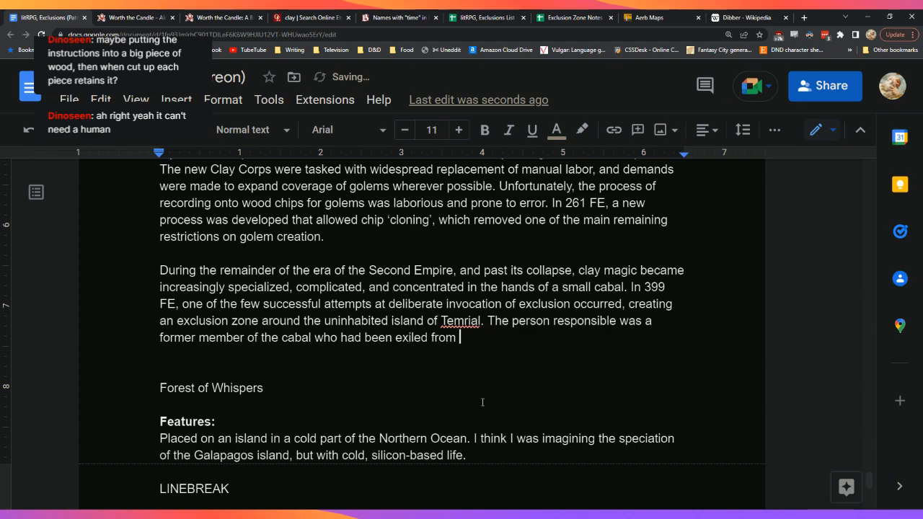
Step: Continue the sentence about the exiled cabal member with "their citadel and spent", leaving out "main"
type("their main")
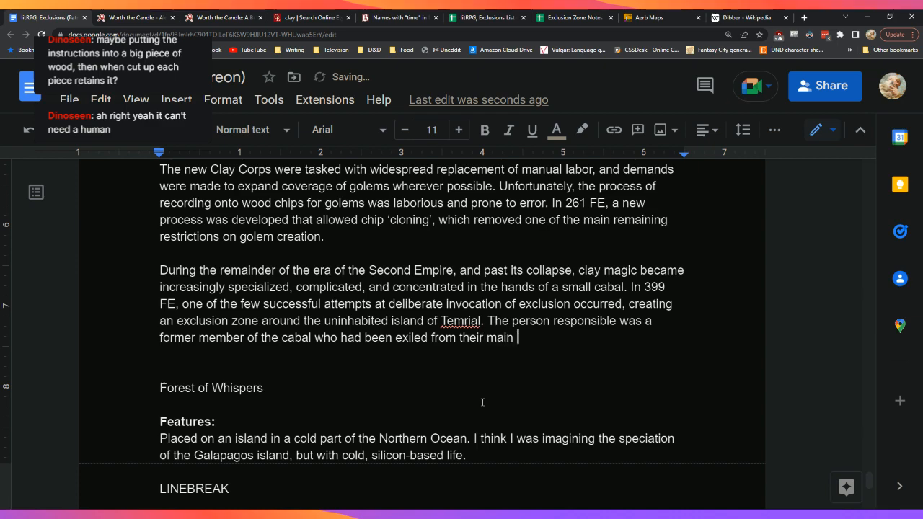
key("BackSpace")
key("BackSpace")
key("BackSpace")
key("BackSpace")
key("BackSpace")
type("citade")
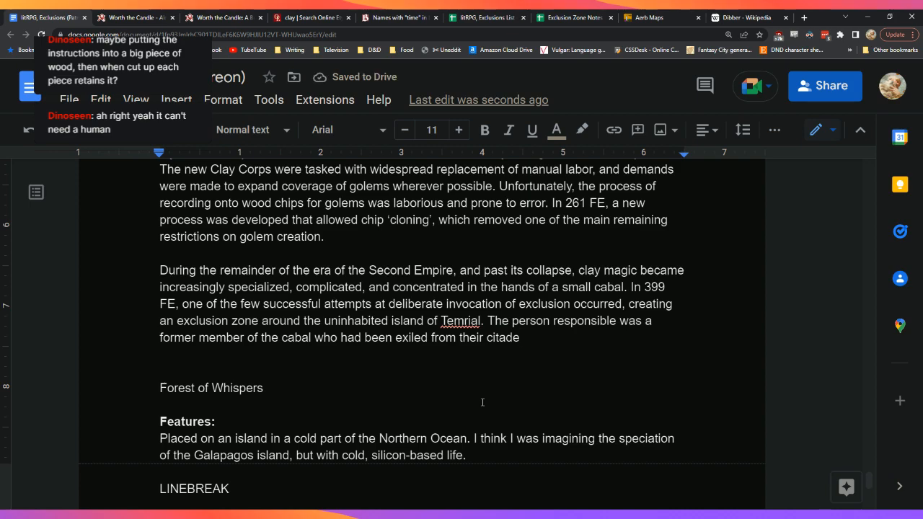
type("l and spent ")
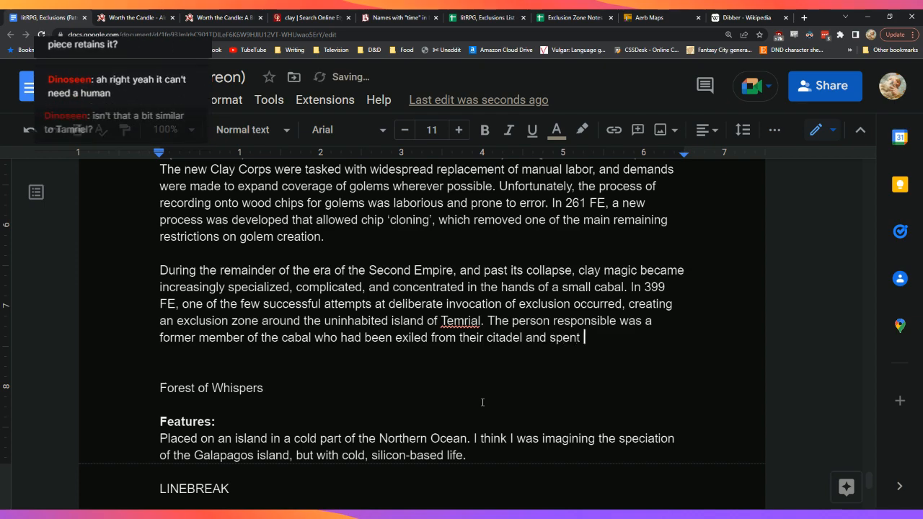
type("sev")
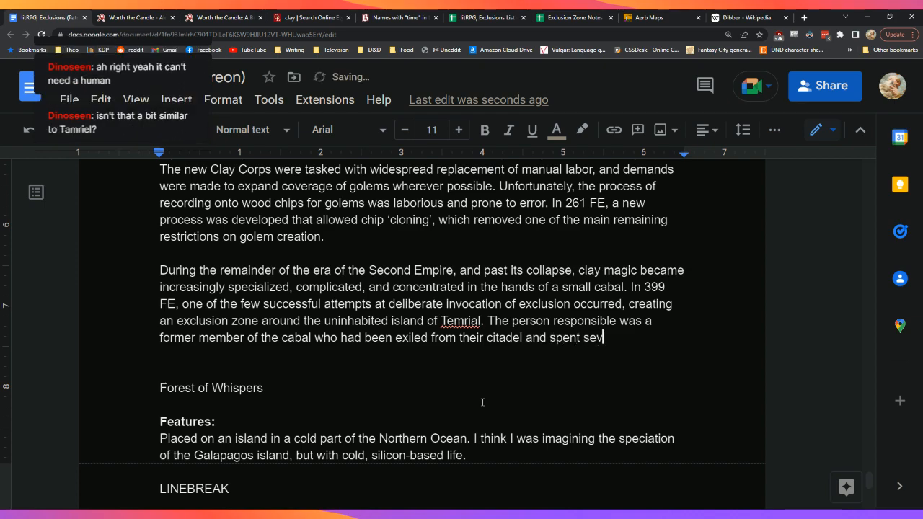
Step: Replace the island name "Temrial" with the placeholder "[TODO]" and return to the end of the unfinished sentence
key("Up")
key("ctrl+Left")
key("ctrl+Left")
key("ctrl+Left")
key("ctrl+Left")
key("BackSpace")
key("BackSpace")
key("BackSpace")
key("BackSpace")
key("BackSpace")
key("BackSpace")
key("BackSpace")
key("BackSpace")
type("Tam")
key("BackSpace")
key("BackSpace")
key("BackSpace")
key("BackSpace")
key("BackSpace")
type("ff")
key("BackSpace")
key("BackSpace")
type("[T]")
key("Left")
type("TDO")
key("BackSpace")
key("BackSpace")
type("ODO")
key("Down")
key("End")
key("Down")
key("Left")
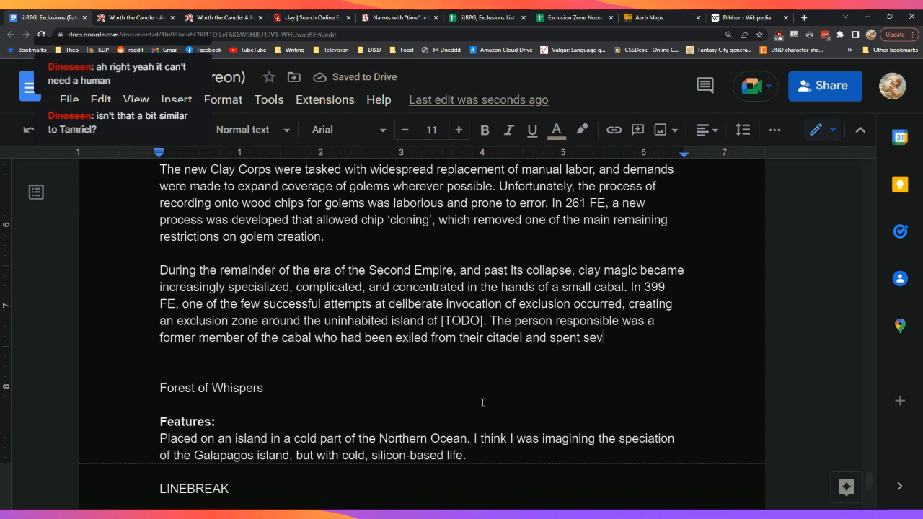
Step: Finish the sentence with "several years of her life attempting to create the degenerate conditions necessary for exclusion."
type("eral years of ")
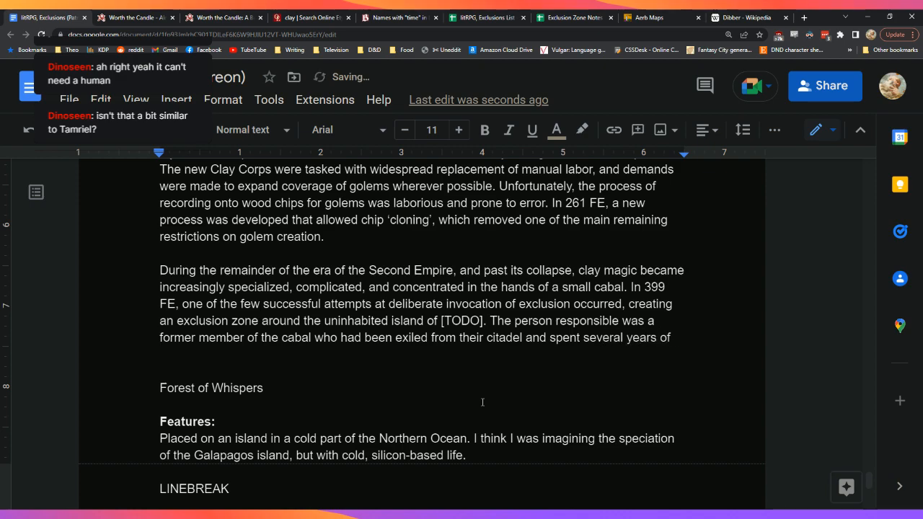
type("her life ")
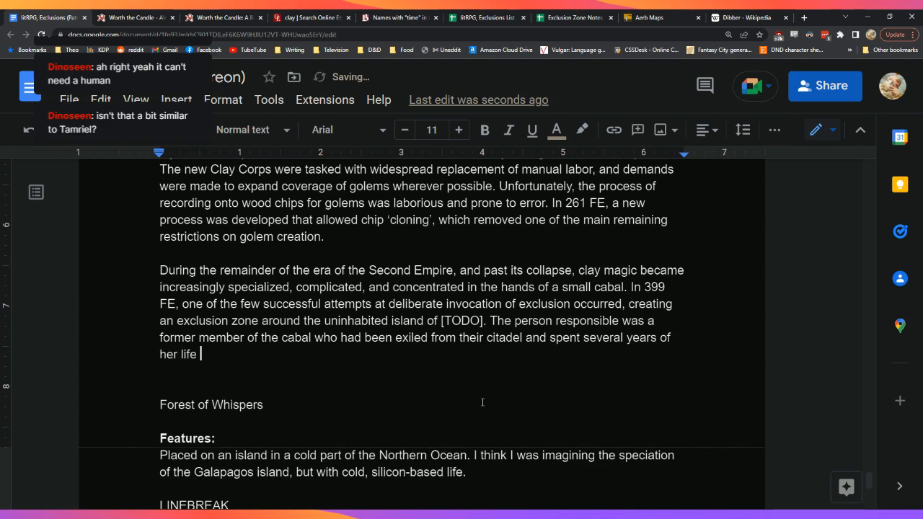
type("attempting to create g")
type("e")
key("BackSpace")
key("BackSpace")
type("the degenerate ")
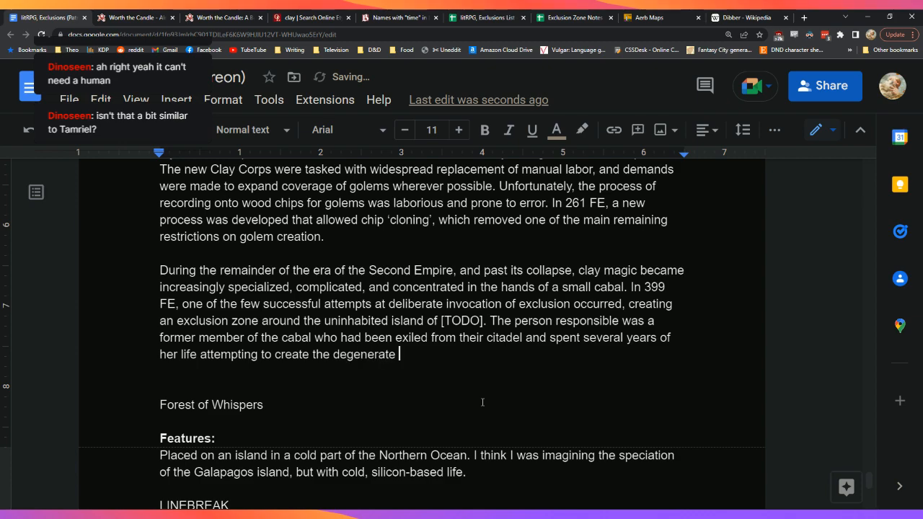
type("conditions n")
type("ssa")
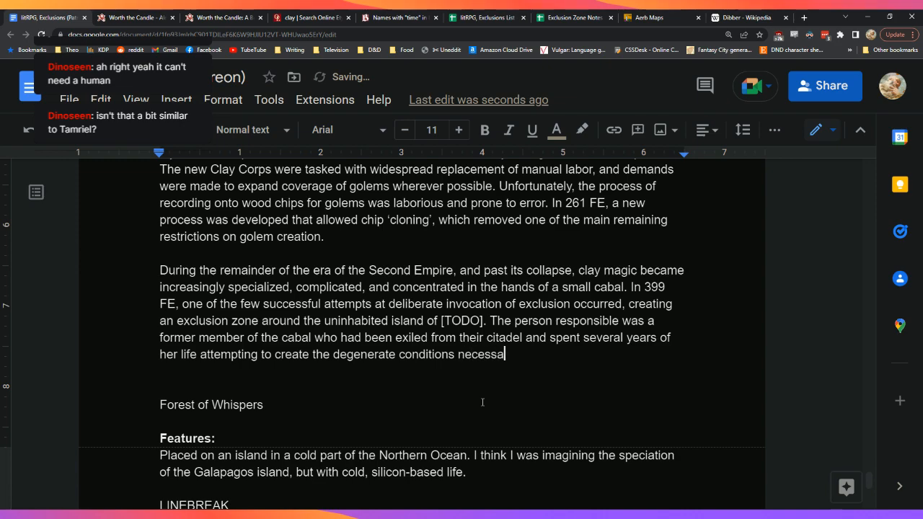
type("ry for exclusion.")
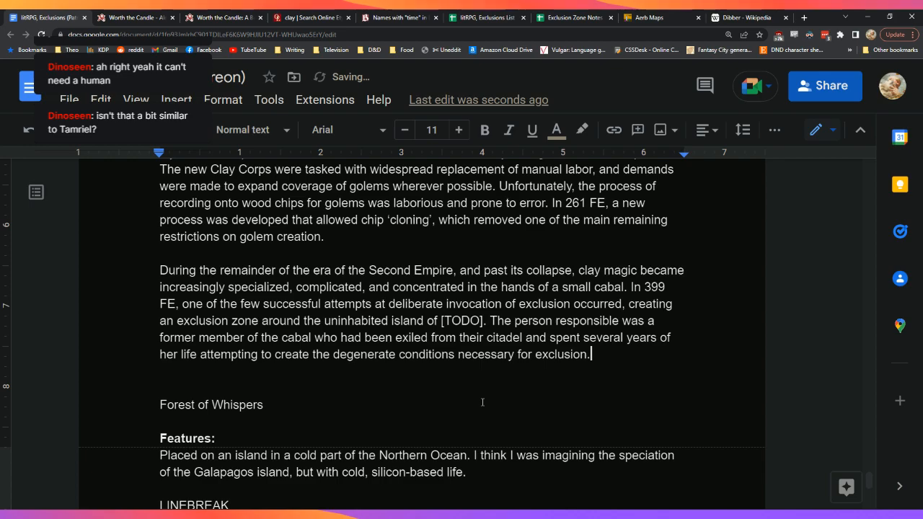
Step: Delete the leftover note "Forest of Whispers" and its blank lines above the Features heading
key("Down")
key("Down")
key("Down")
key("Down")
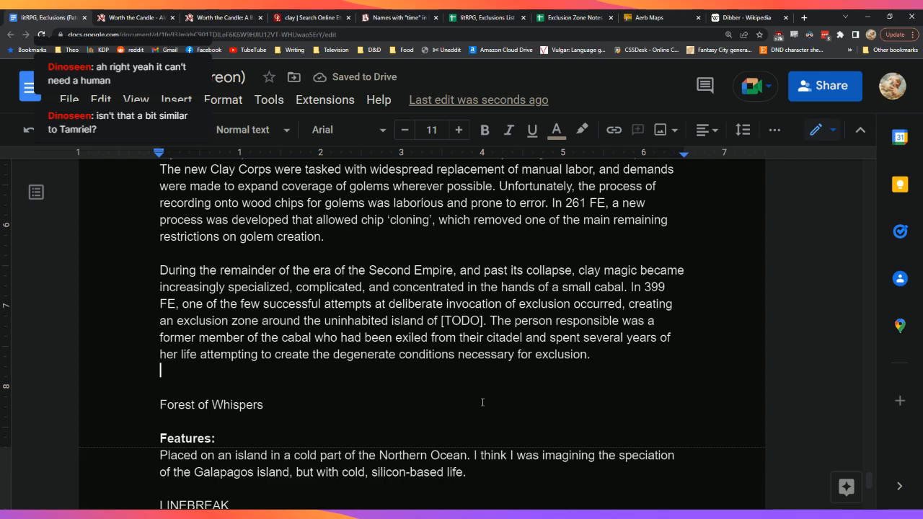
key("Left")
key("shift+Home")
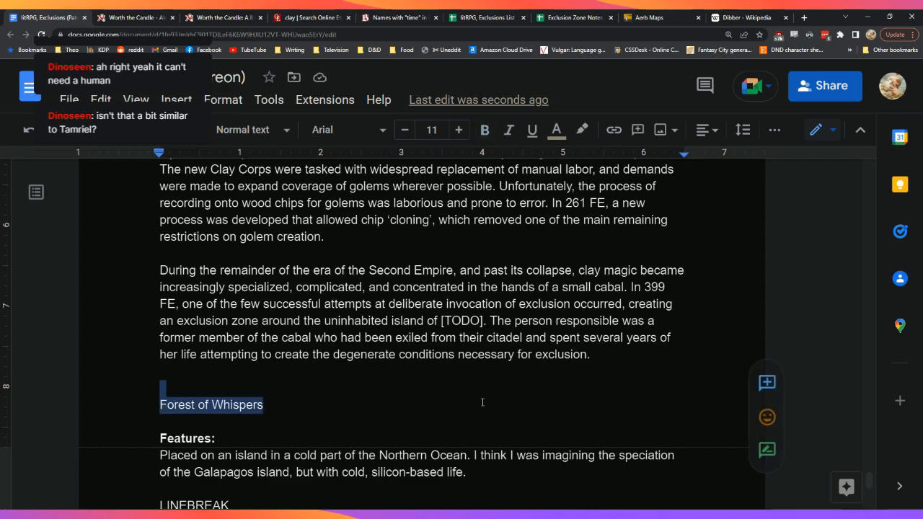
key("BackSpace")
key("BackSpace")
key("BackSpace")
key("BackSpace")
Step: Add "Within a year, the bulk of the island had been converted into golems." and start the next sentence with "Brief attempts at"
type("With")
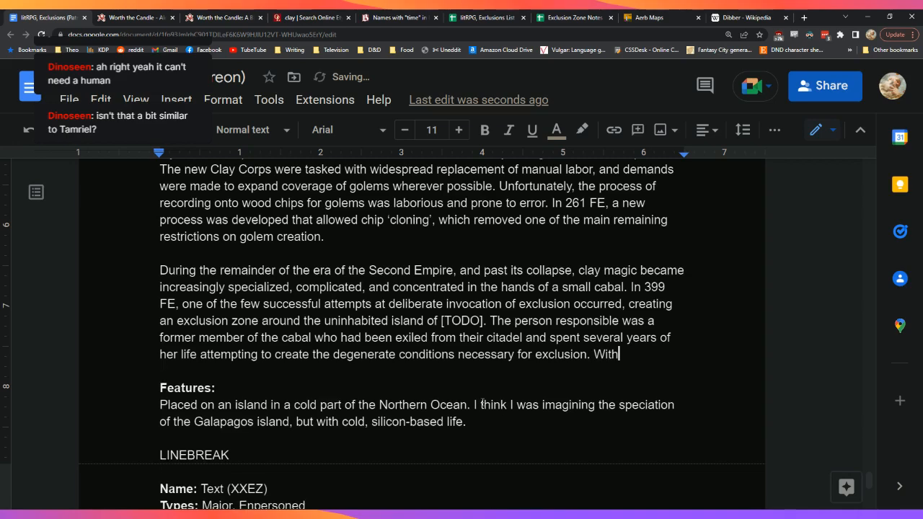
type("in a year, the ")
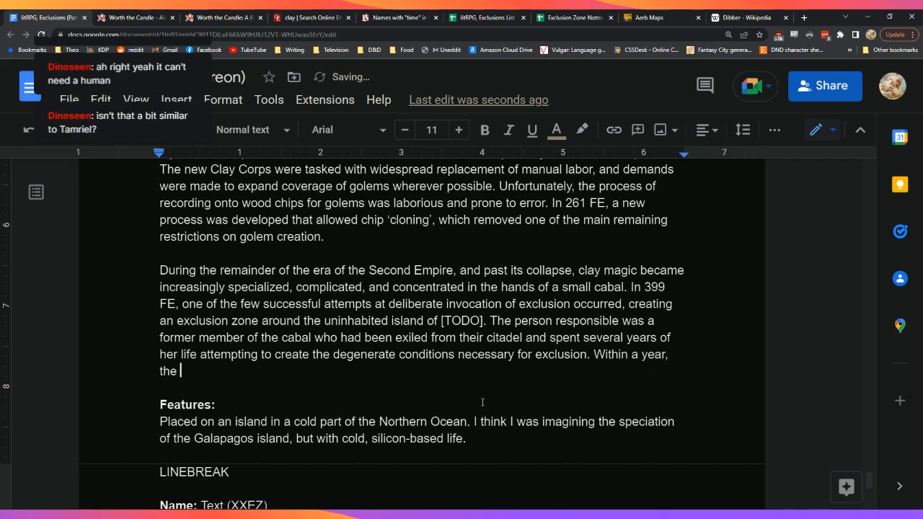
type("bulk of the island")
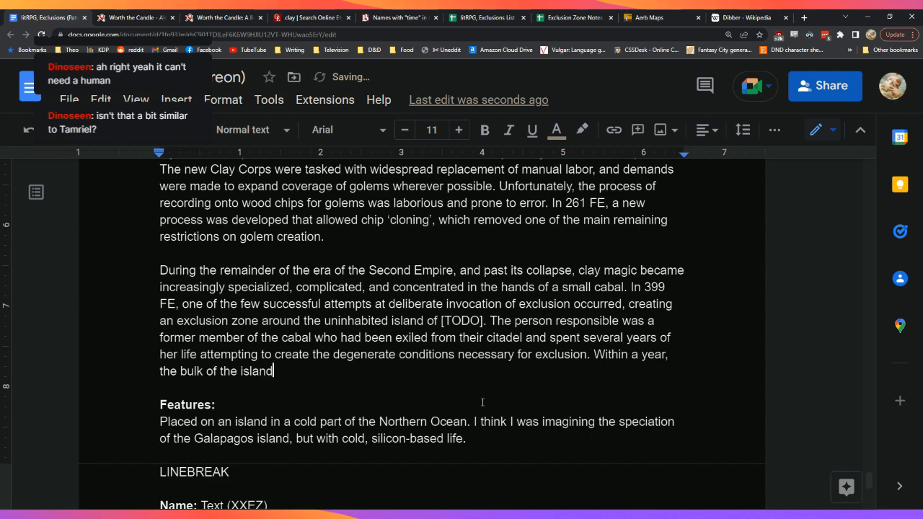
type(" had been conve")
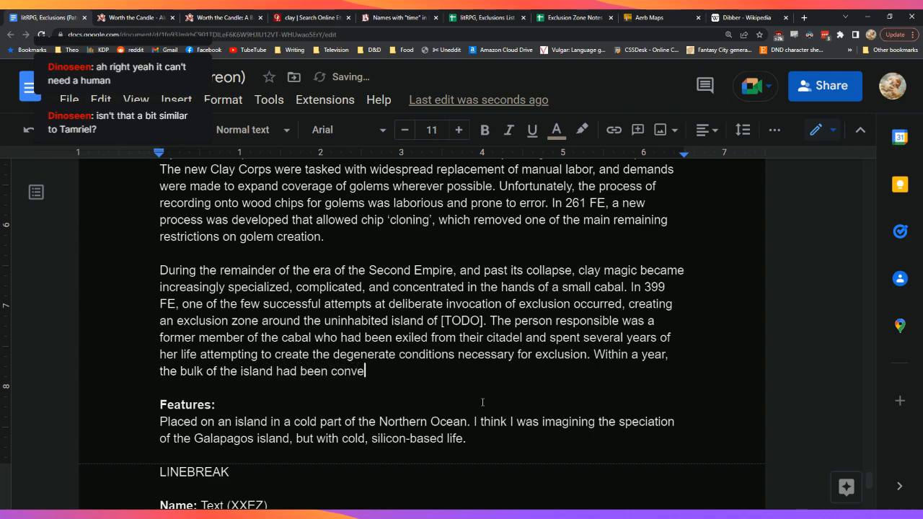
type("rted into golems")
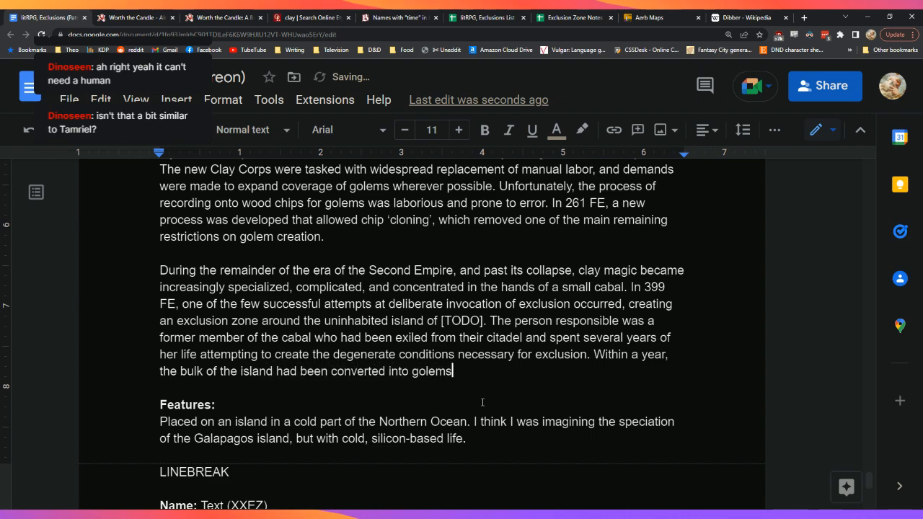
type(". Brief attempts at")
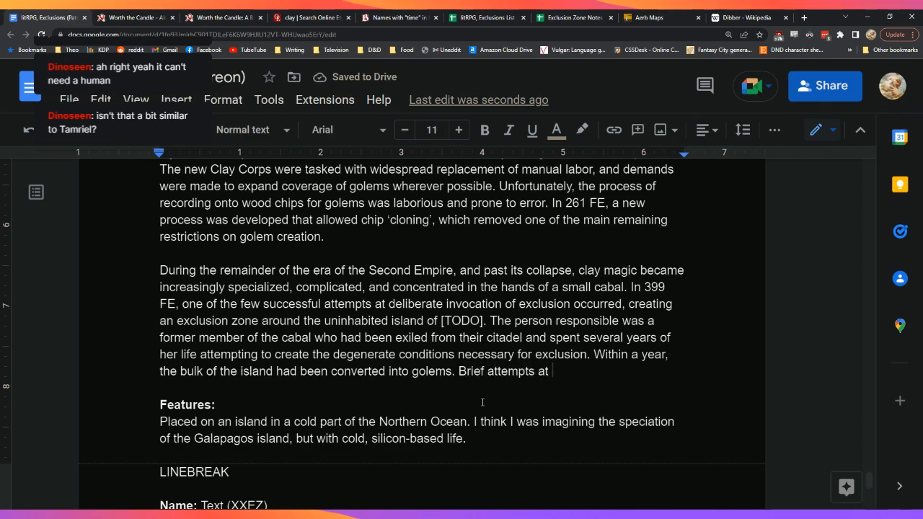
Step: Insert "self-replicating" before "golems" in the sentence about the island's conversion
key("Left")
key("Left")
key("Left")
key("Left")
key("Left")
key("Left")
key("Left")
key("Left")
key("Left")
key("Left")
key("Left")
key("Left")
key("Left")
key("Left")
key("Left")
key("Left")
key("Left")
key("Left")
key("Left")
key("Left")
type("self-replicat")
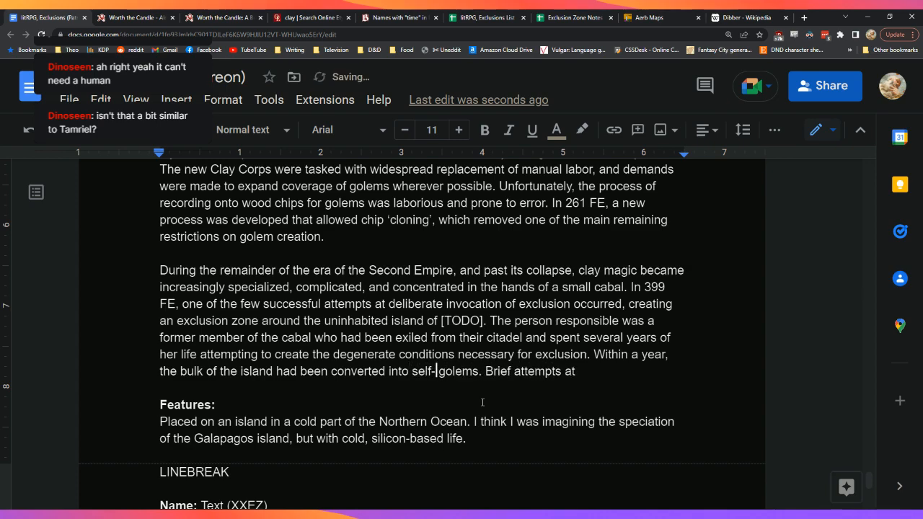
type("ing")
key("End")
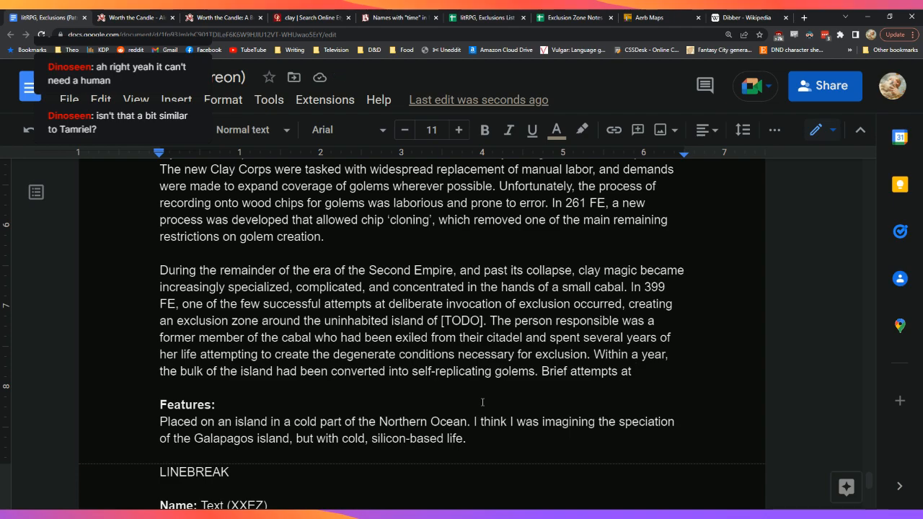
Step: Continue the "Brief attempts at" sentence with "clearing the area so it could be turned to productive use occurred in"
type("clearing the are")
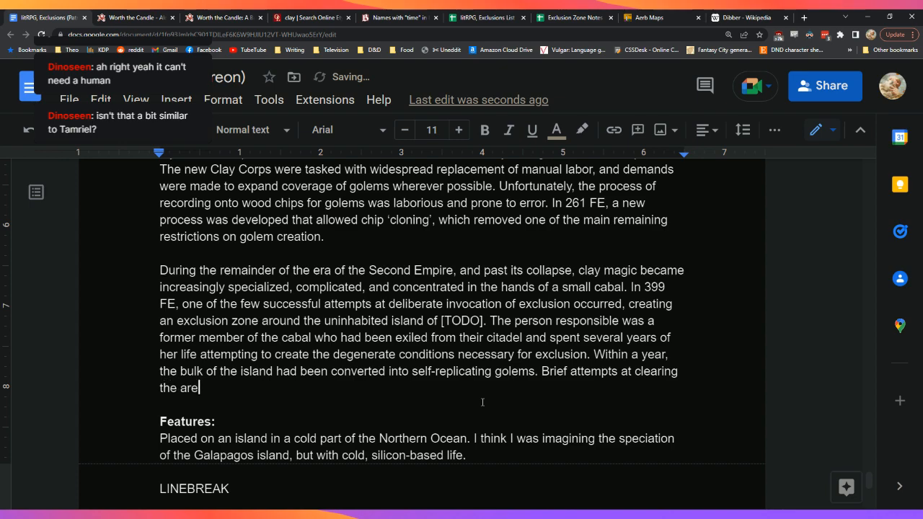
type("a so it could be turned to ")
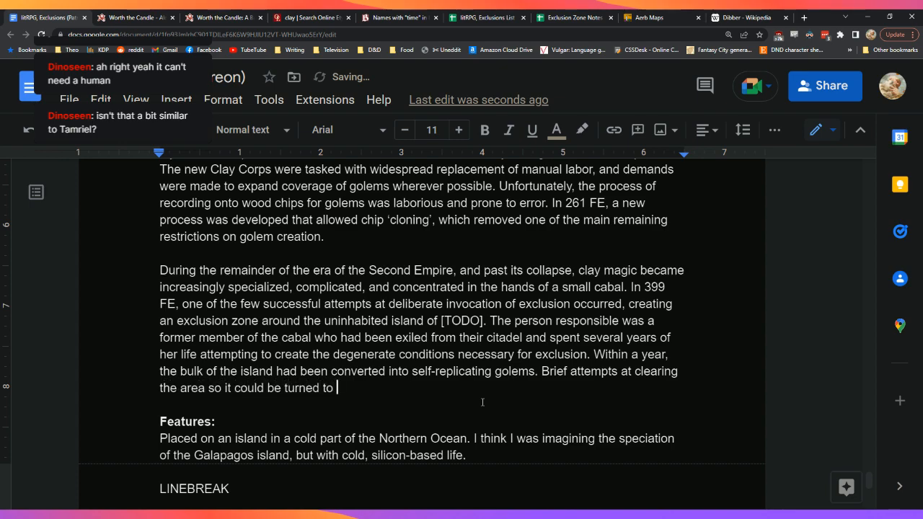
type("productive us")
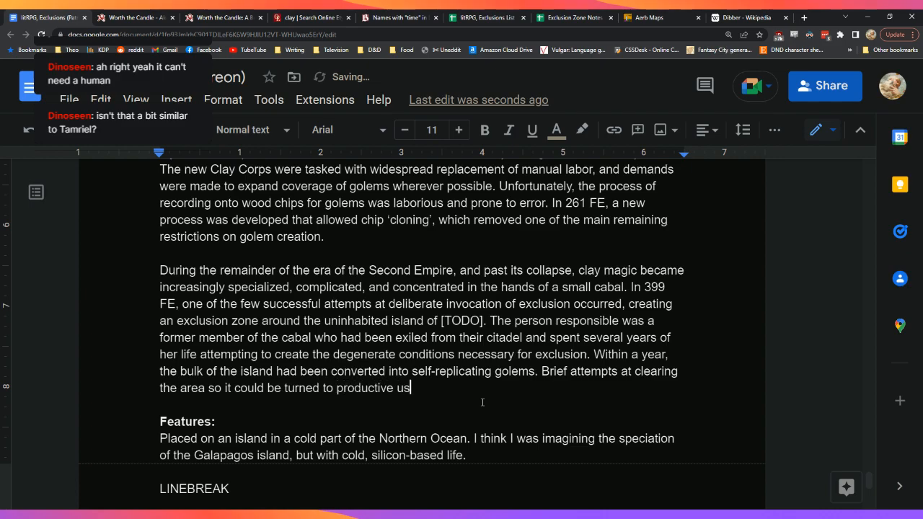
type("e occurred in")
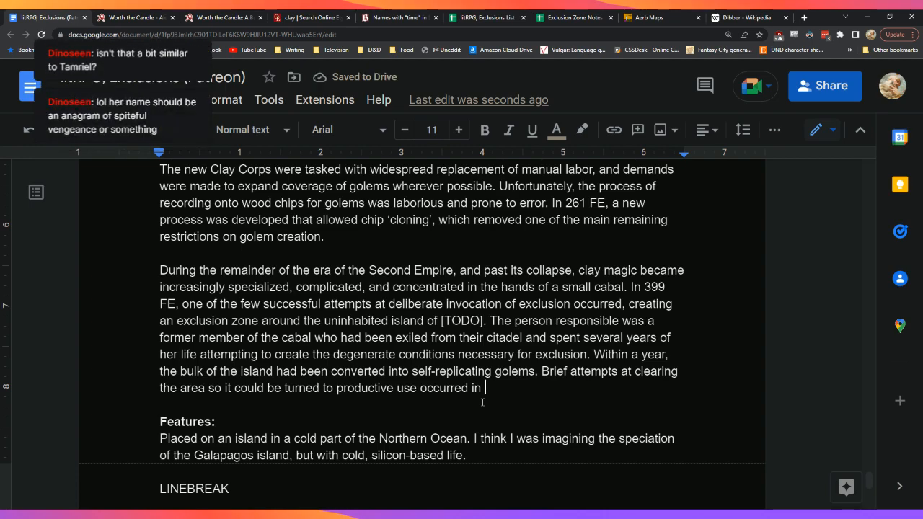
Step: Complete the clearing attempts sentence with "415 FE and 432 FE, but neither were successful."
type("415 FE and 4")
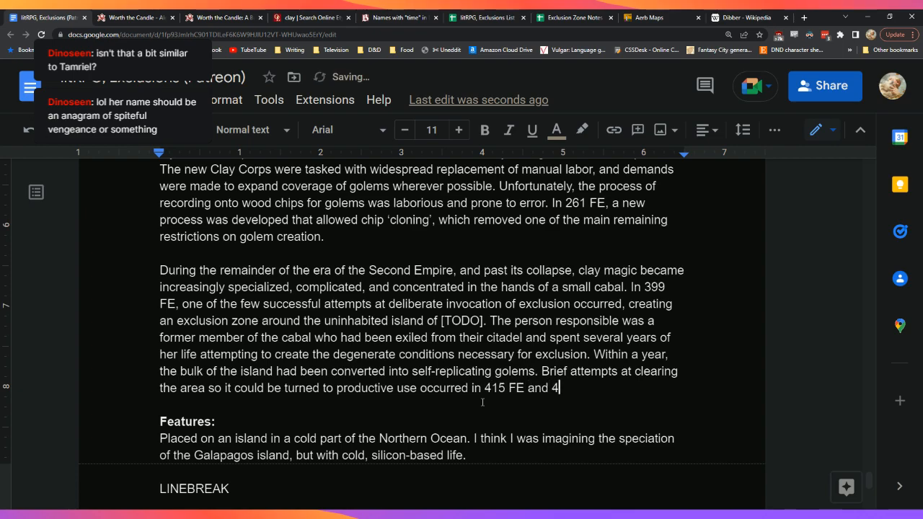
type("32 ")
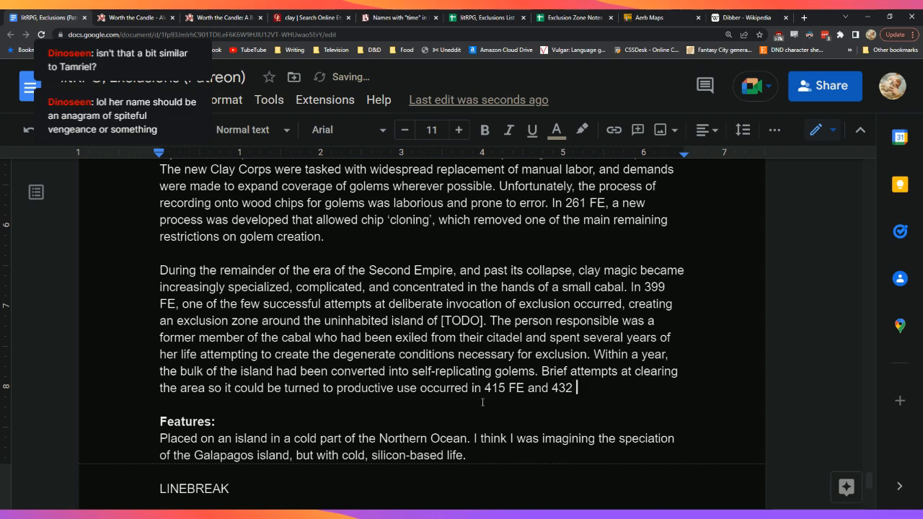
type("FE, but neight")
key("BackSpace")
key("BackSpace")
key("BackSpace")
key("BackSpace")
type("ther were ")
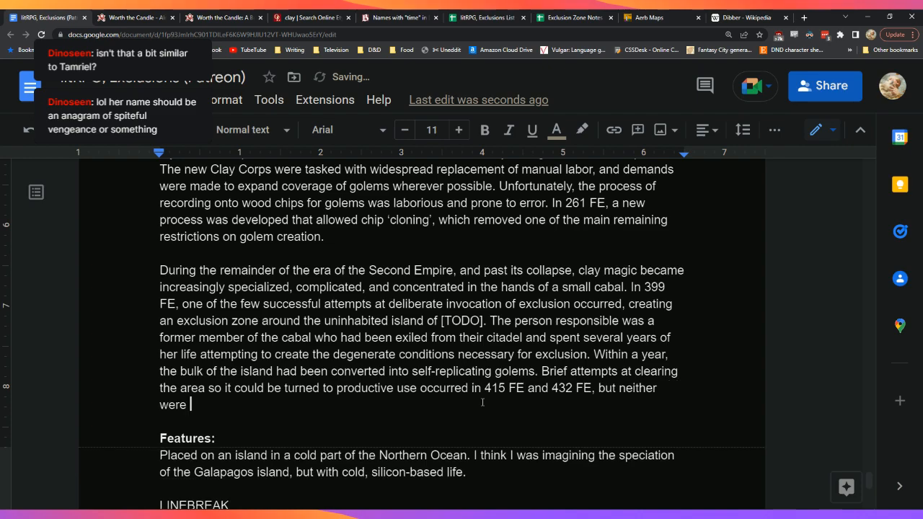
type("successful.")
key("Return")
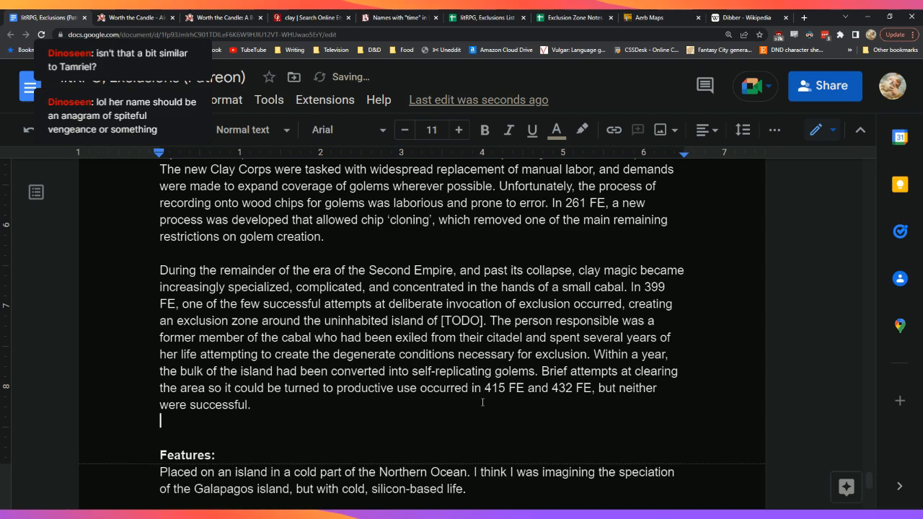
key("Return")
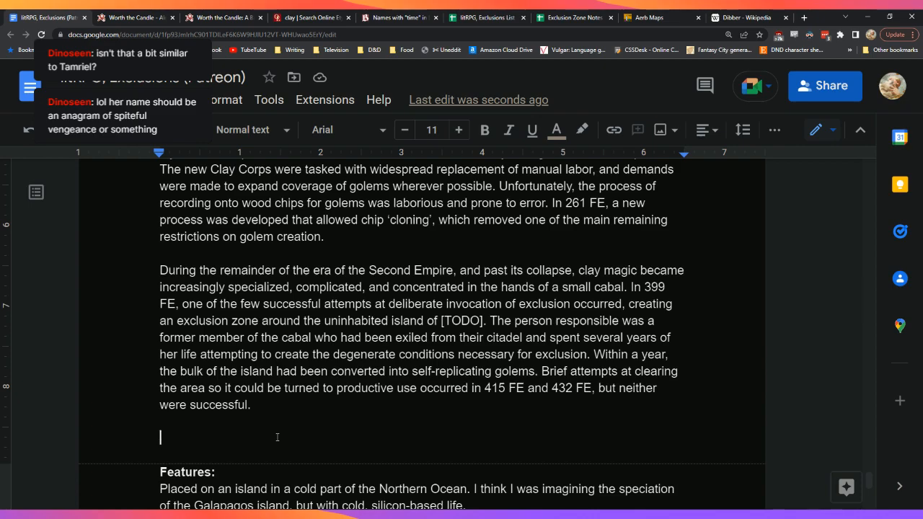
key("BackSpace")
key("BackSpace")
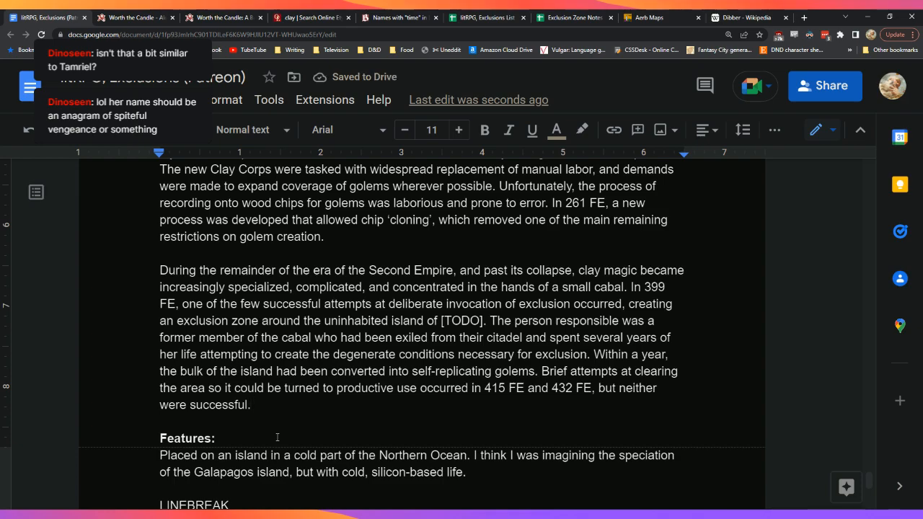
key("Return")
key("Return")
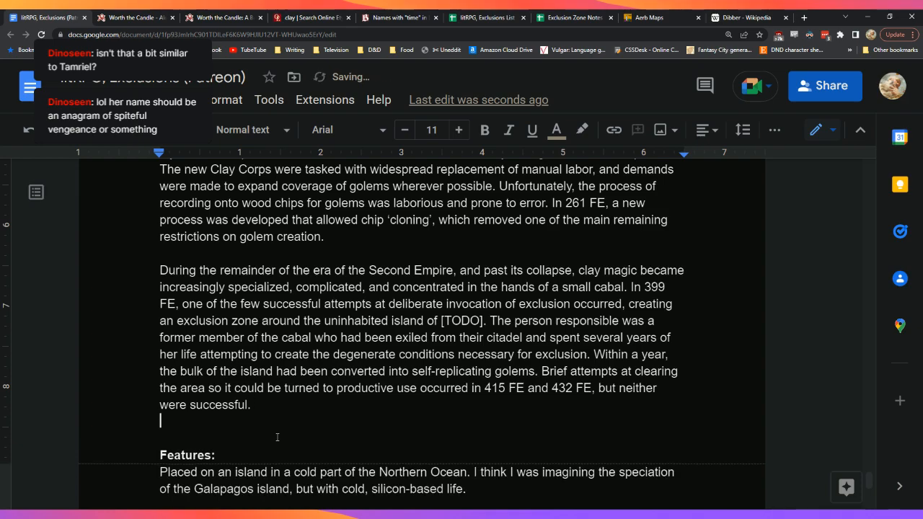
type("B")
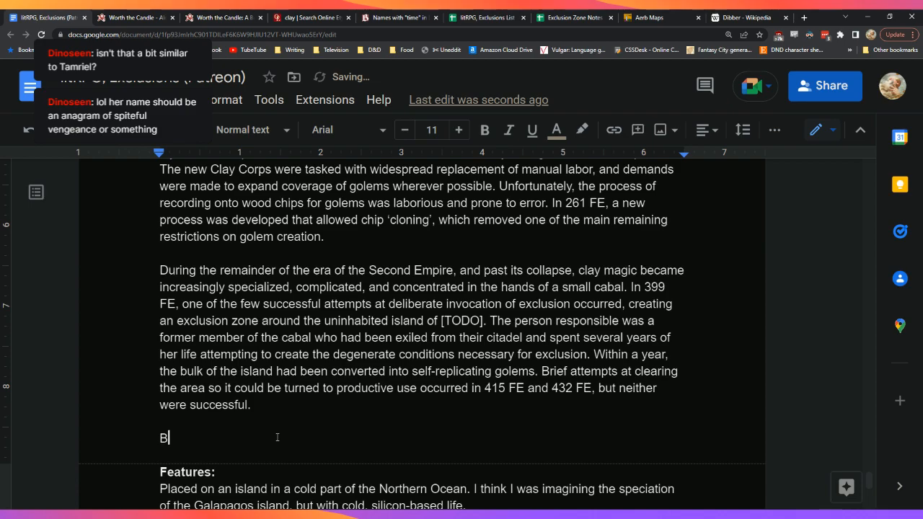
key("BackSpace")
key("BackSpace")
key("BackSpace")
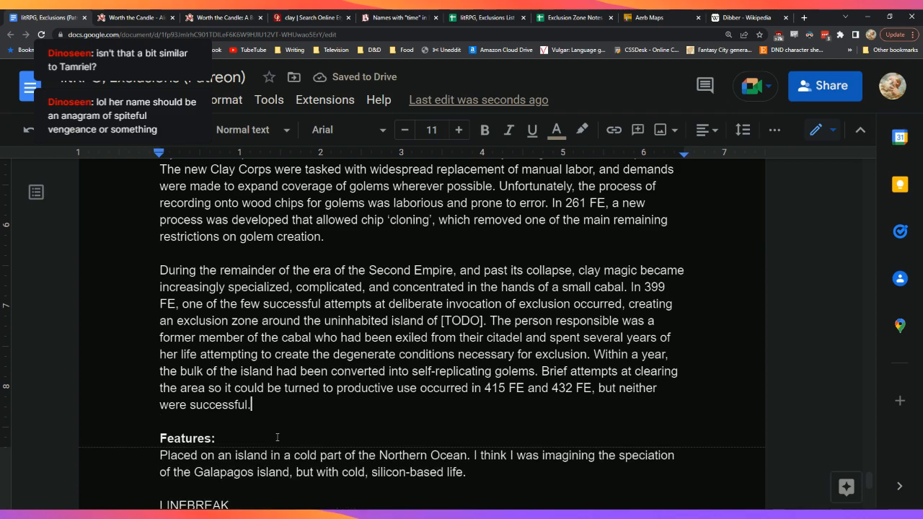
Step: Start a new paragraph above the Features heading with "In present"
key("Return")
key("Return")
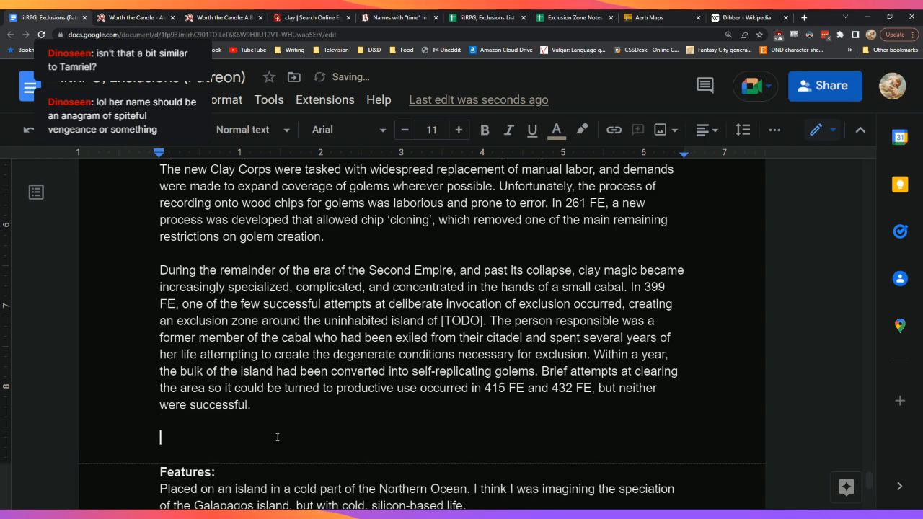
type("In present ")
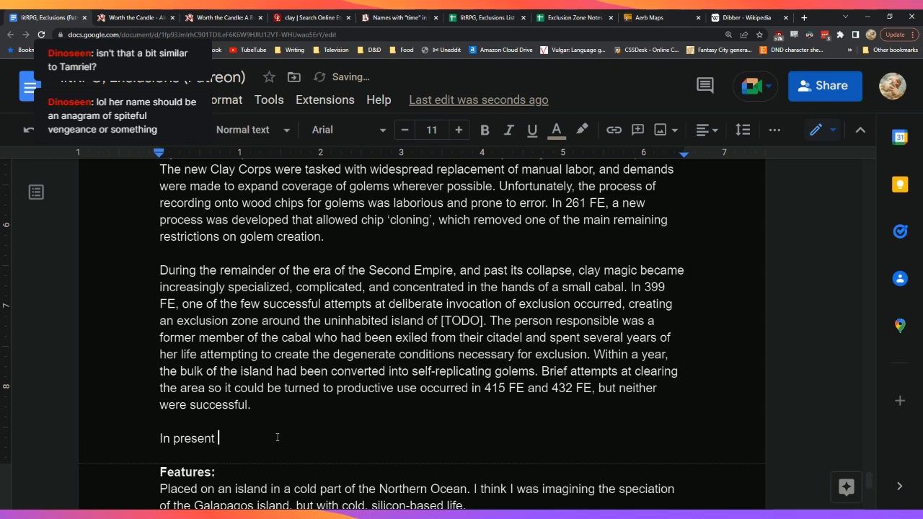
type("day")
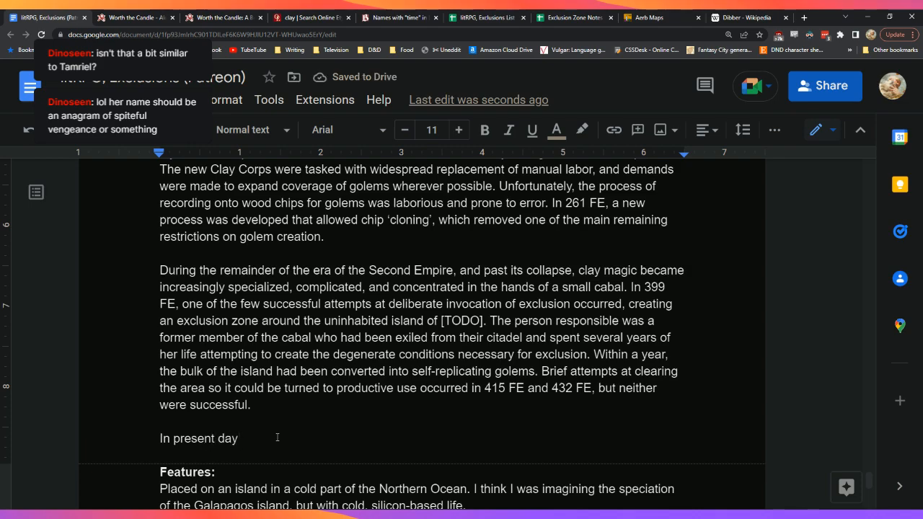
type(", the")
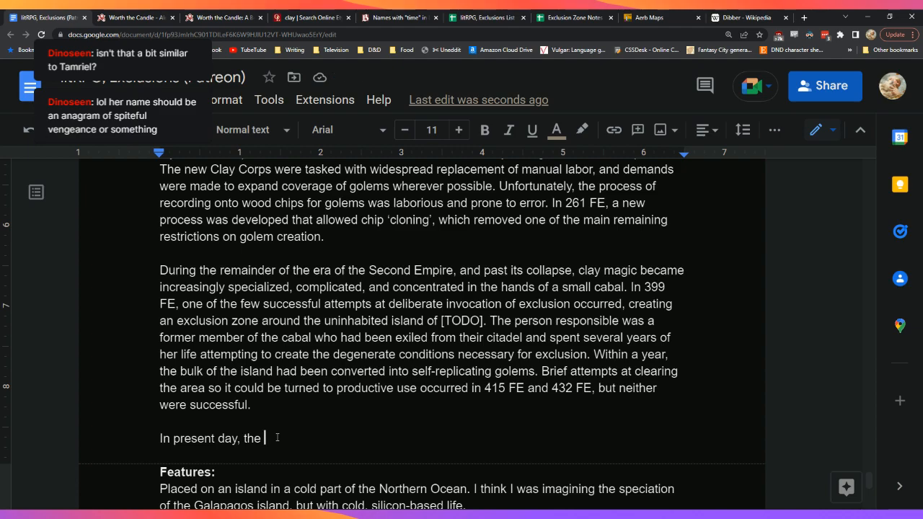
type("ocean above the")
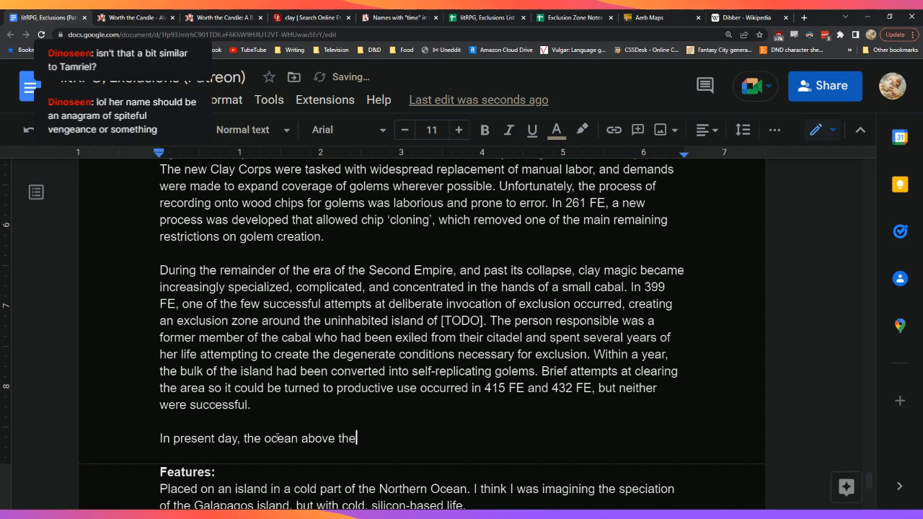
Step: Delete the unfinished "In present day" paragraph at the end of the Manifold entry's History section
triple_click(277, 438)
key("BackSpace")
key("BackSpace")
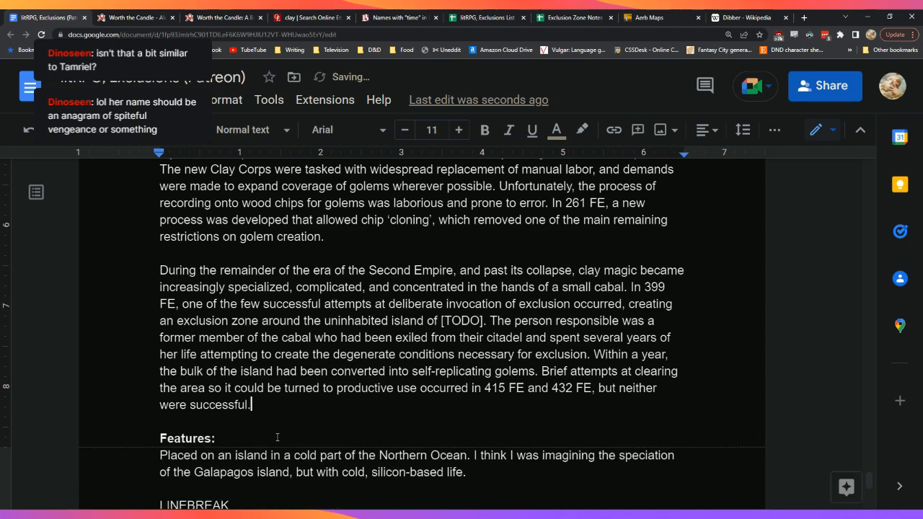
Step: Replace the Manifold entry's Features placeholder text with "The", placed on the same line as the heading
key("Down")
key("Down")
key("Down")
key("Down")
key("Down")
key("Down")
key("Down")
key("Down")
key("Down")
key("Down")
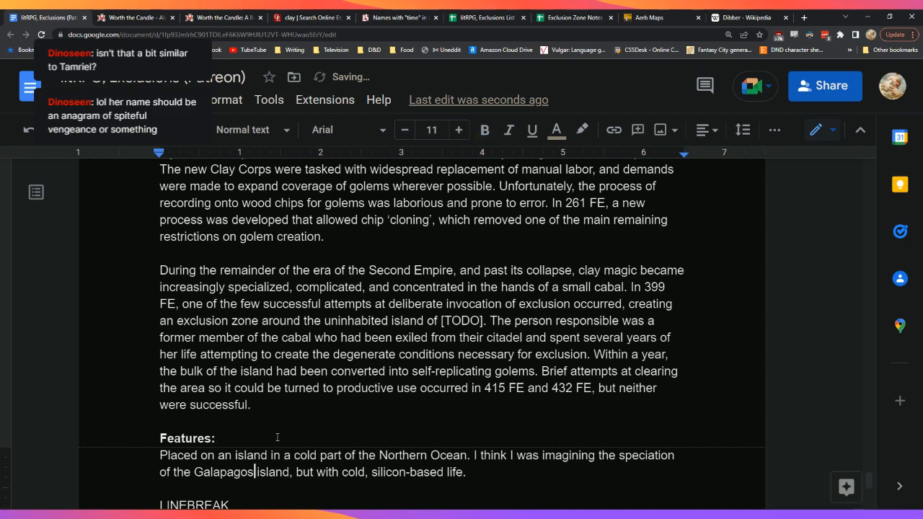
key("Up")
key("Up")
key("Up")
key("Up")
key("Up")
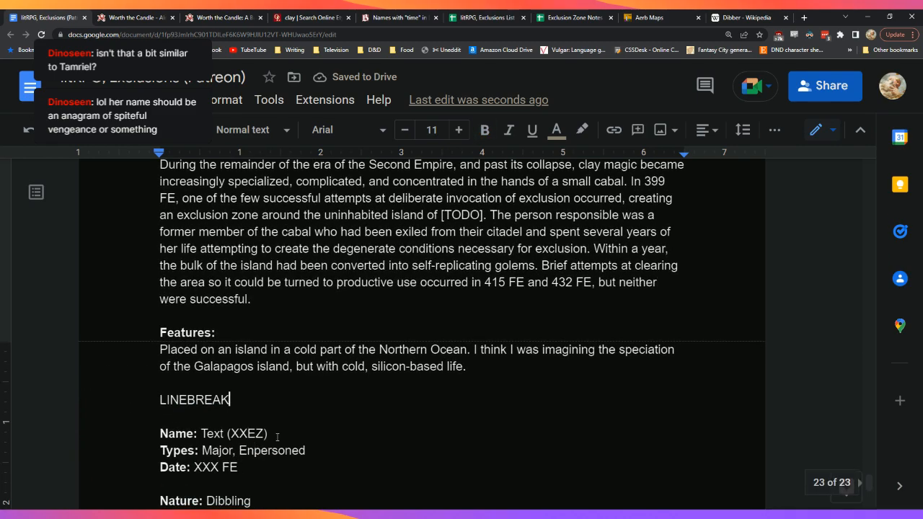
key("Left")
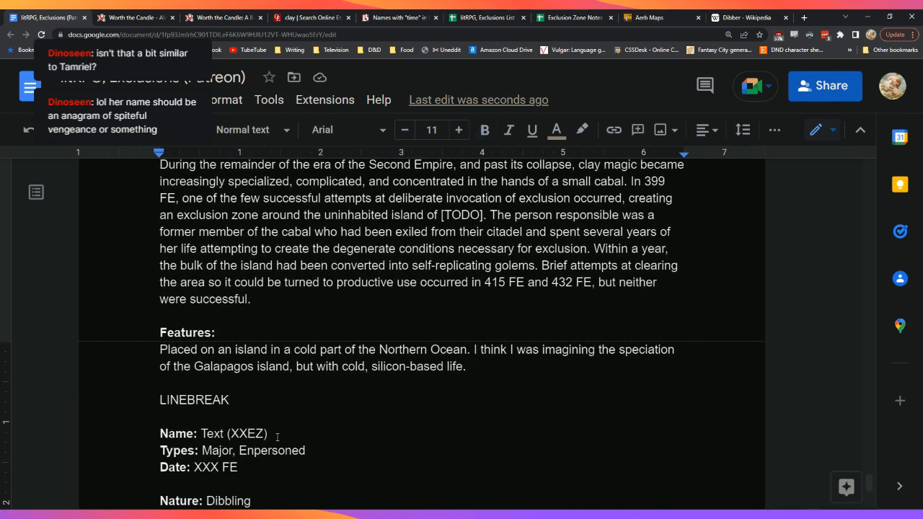
key("ctrl+shift+Up")
key("shift+Right")
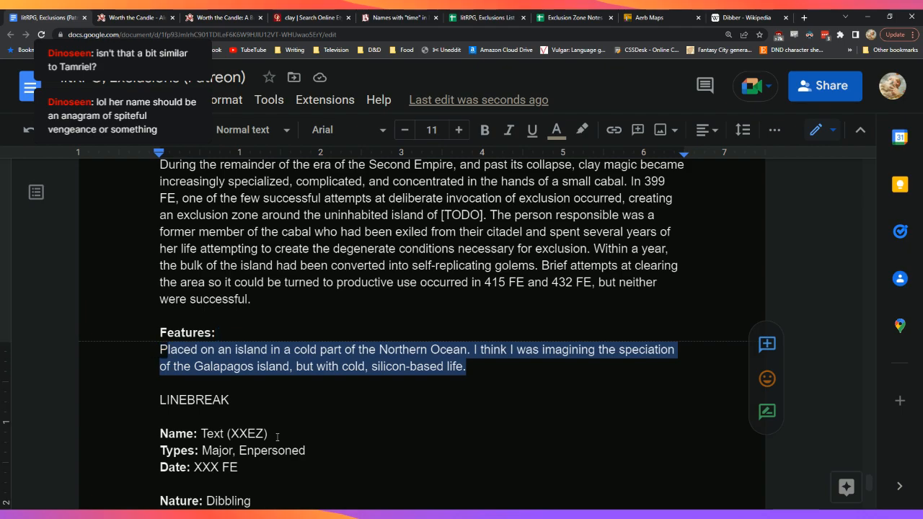
key("BackSpace")
key("BackSpace")
key("BackSpace")
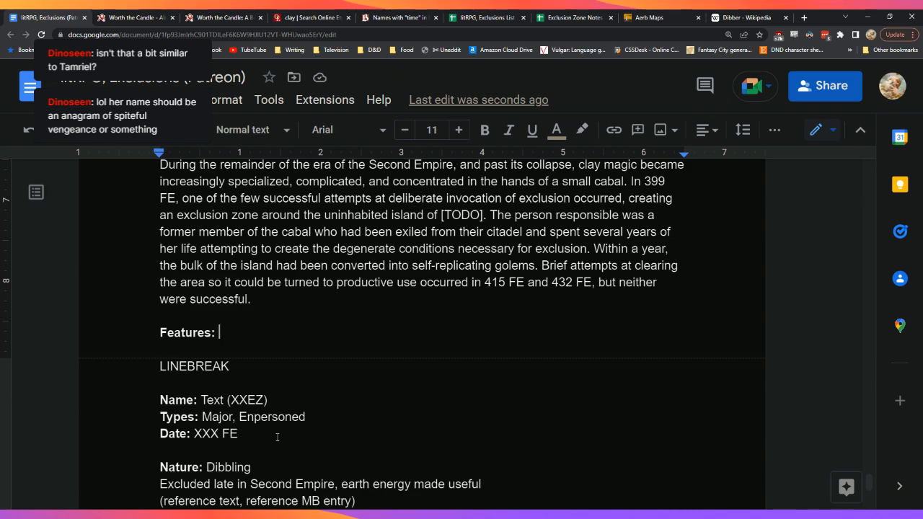
type("The ")
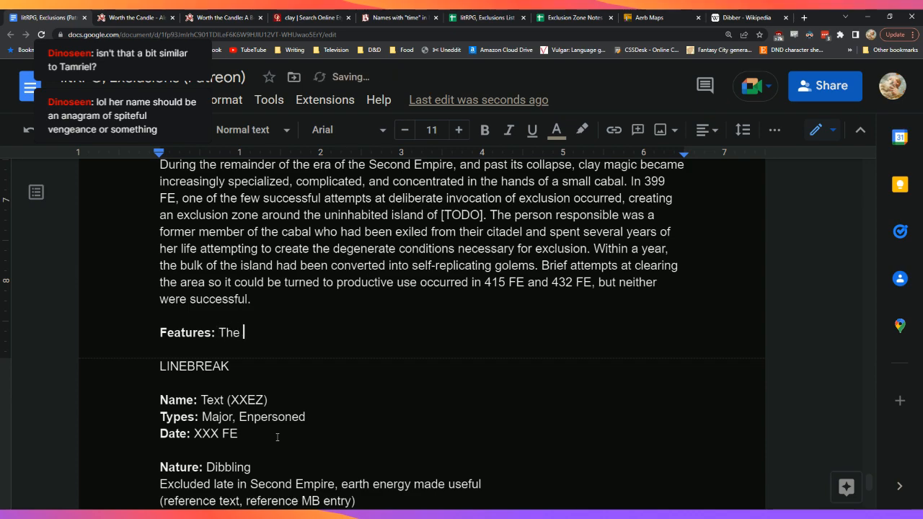
type("exclusion")
key("BackSpace")
key("BackSpace")
key("BackSpace")
key("BackSpace")
key("BackSpace")
key("BackSpace")
key("BackSpace")
key("BackSpace")
key("BackSpace")
key("BackSpace")
Step: Look up the Manifold zone's abbreviation in its entry and continue the Features sentence with "MAEZ is located in an area of open water"
scroll(408, 363, "up", 15)
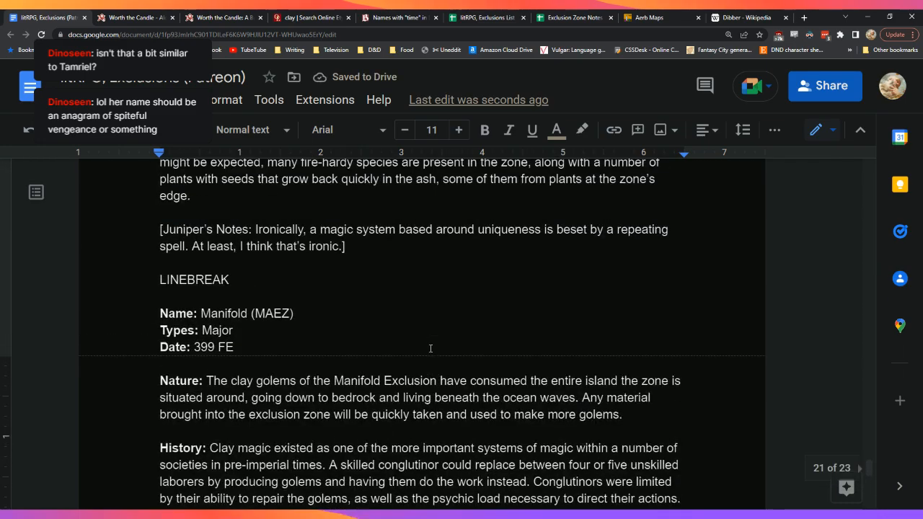
scroll(429, 348, "down", 15)
scroll(456, 347, "up", 3)
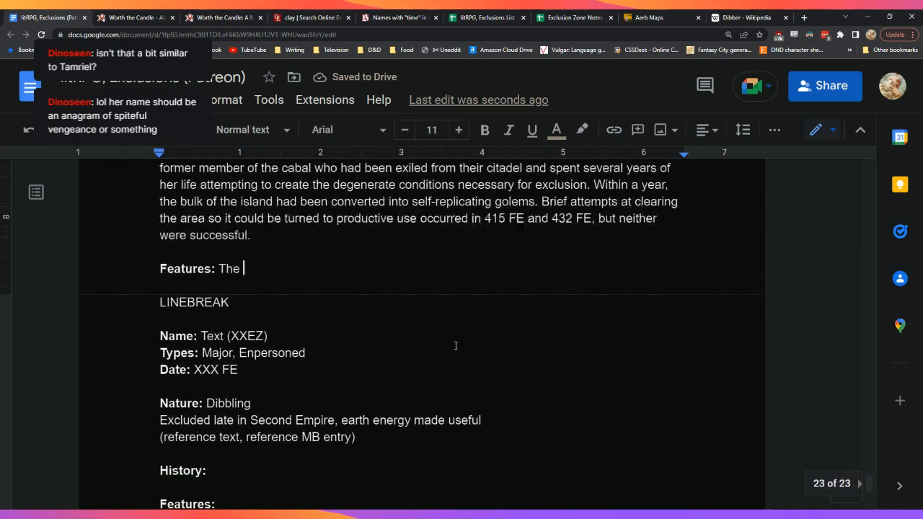
type("MAEZ")
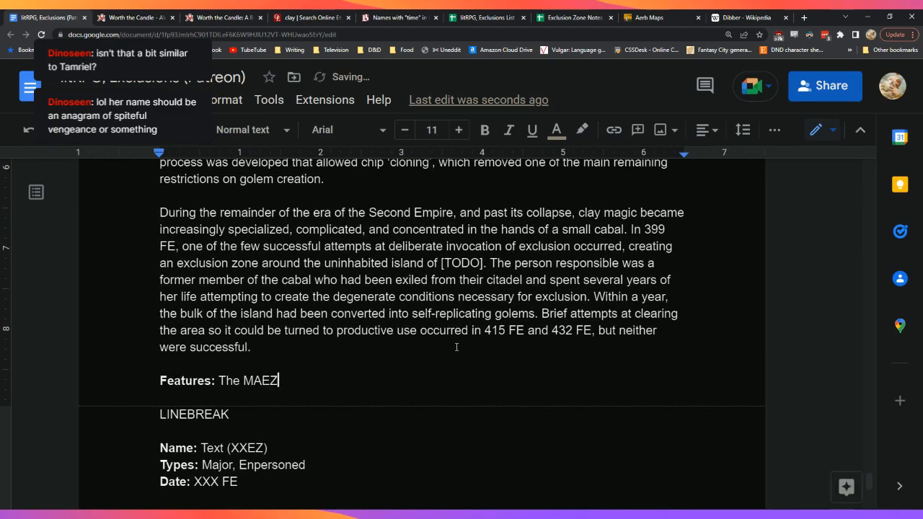
type(" is located ")
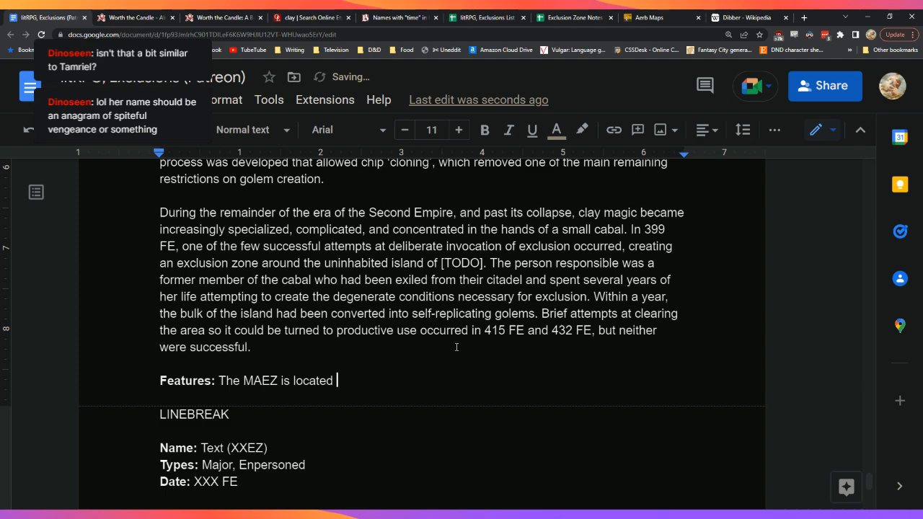
type("in an area of open water ")
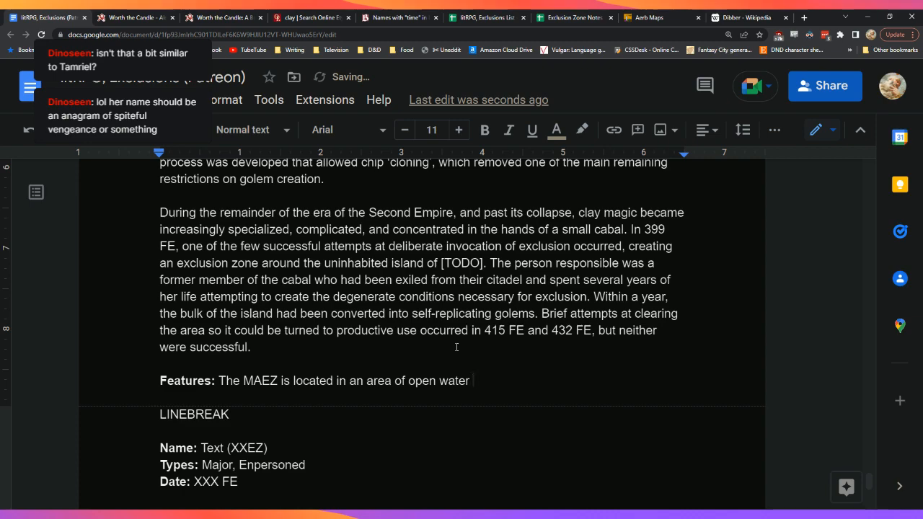
type("north of")
key("BackSpace")
key("BackSpace")
key("BackSpace")
key("BackSpace")
key("BackSpace")
key("BackSpace")
key("BackSpace")
key("BackSpace")
key("BackSpace")
Step: Check Manifold's location on the Aerb Maps page and complete the Features sentence in the document with "in the Northern Ocean."
type("in the")
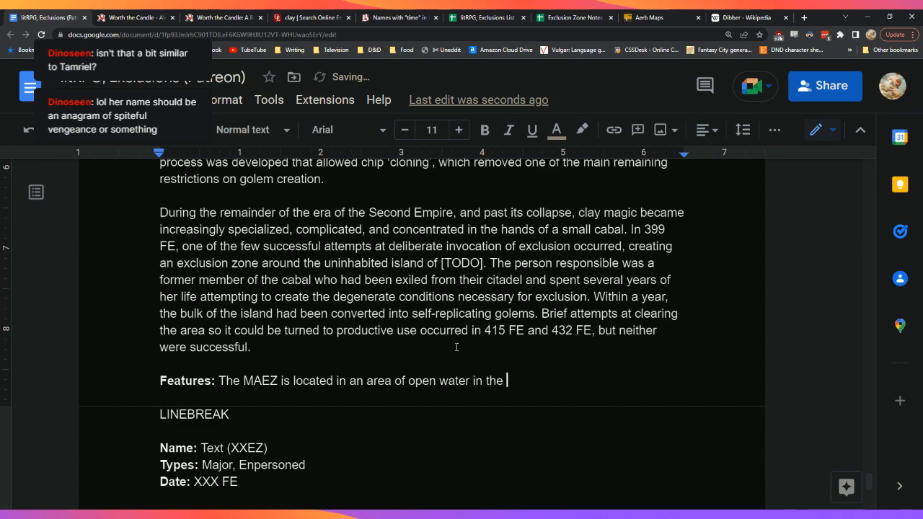
left_click(666, 12)
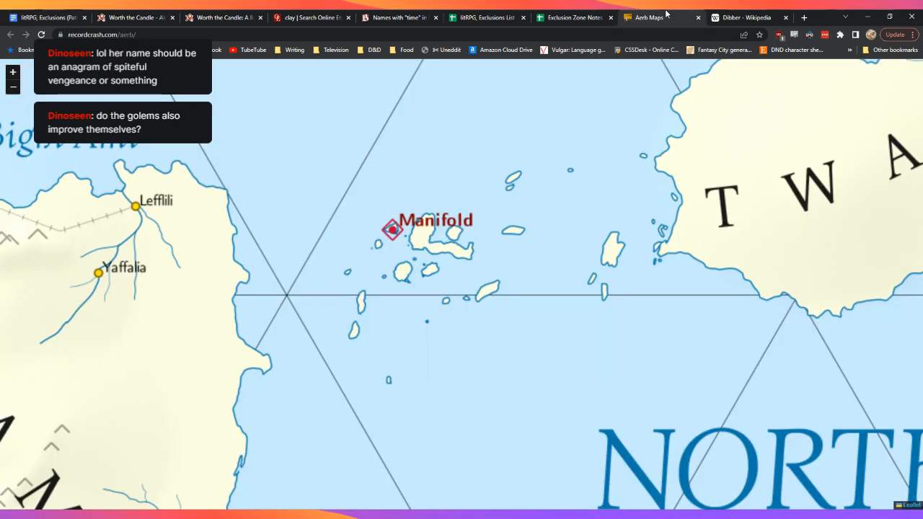
scroll(374, 231, "up", 1)
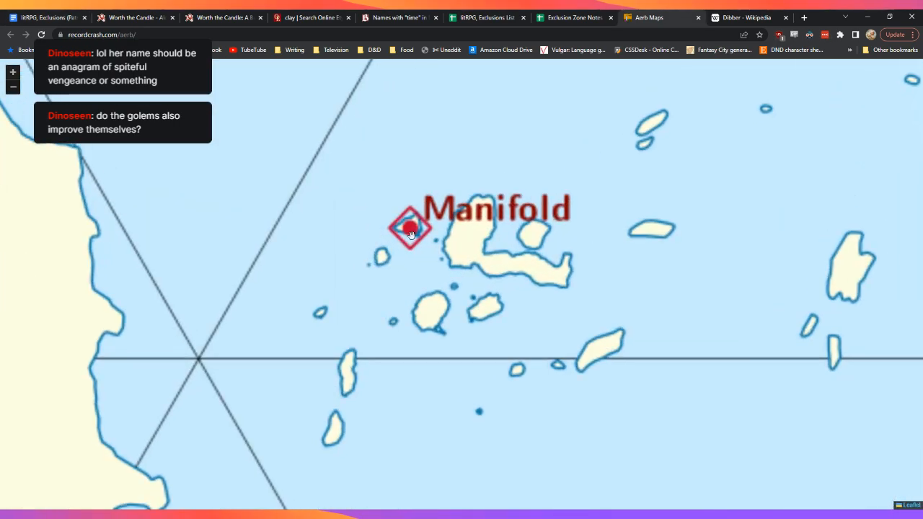
scroll(408, 235, "down", 3)
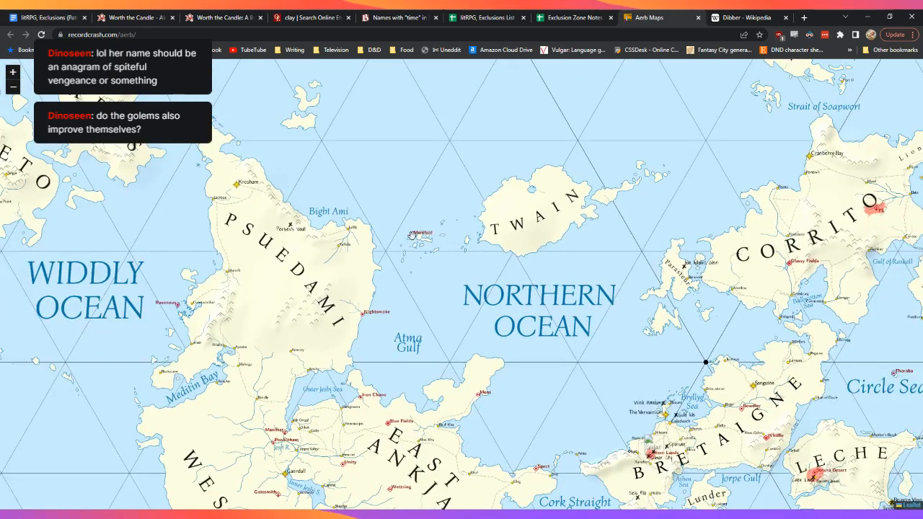
scroll(411, 235, "down", 1)
scroll(411, 235, "up", 2)
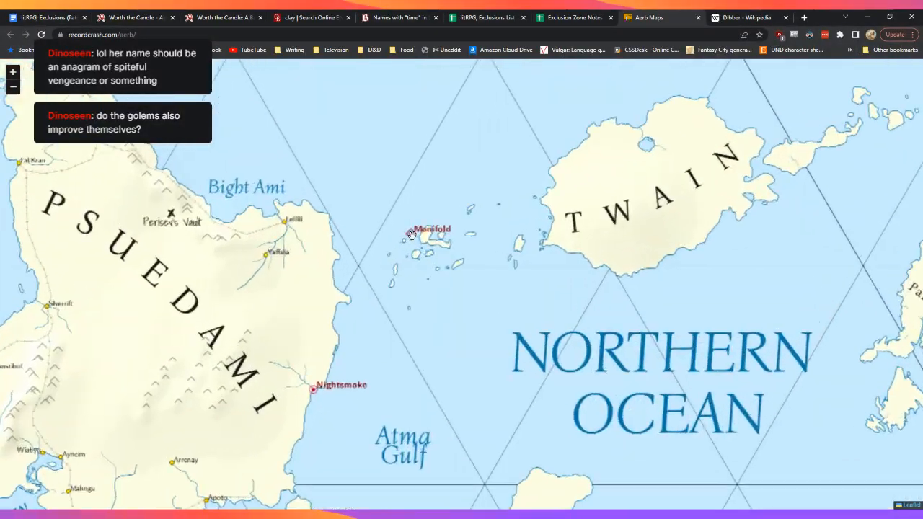
scroll(411, 234, "down", 1)
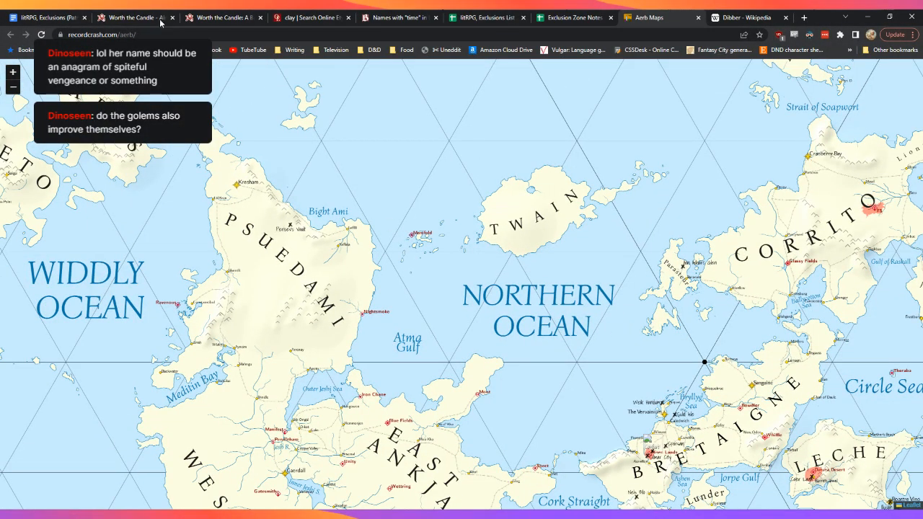
left_click(47, 17)
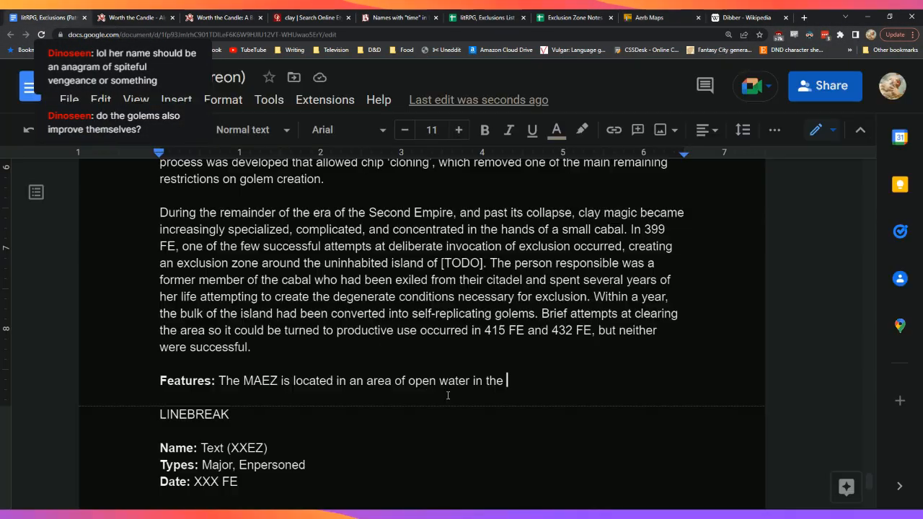
left_click(548, 384)
type("Northern Ocea")
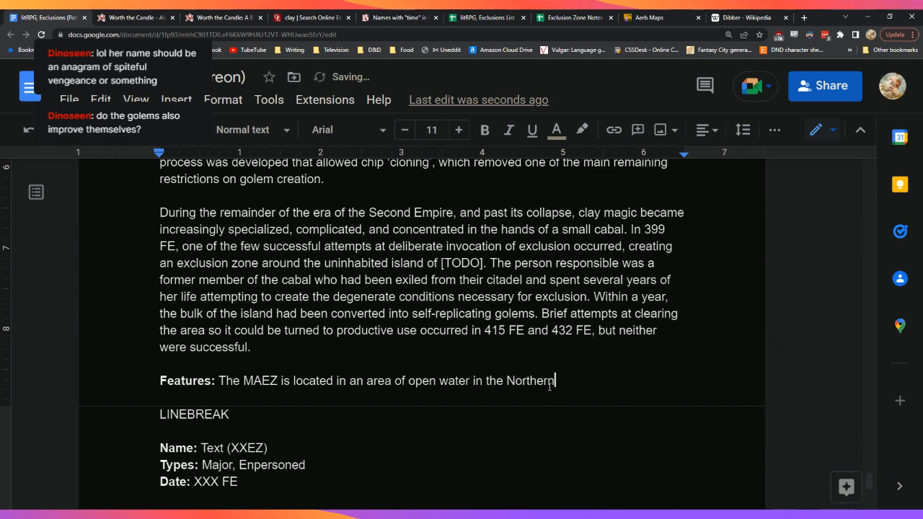
type("n.")
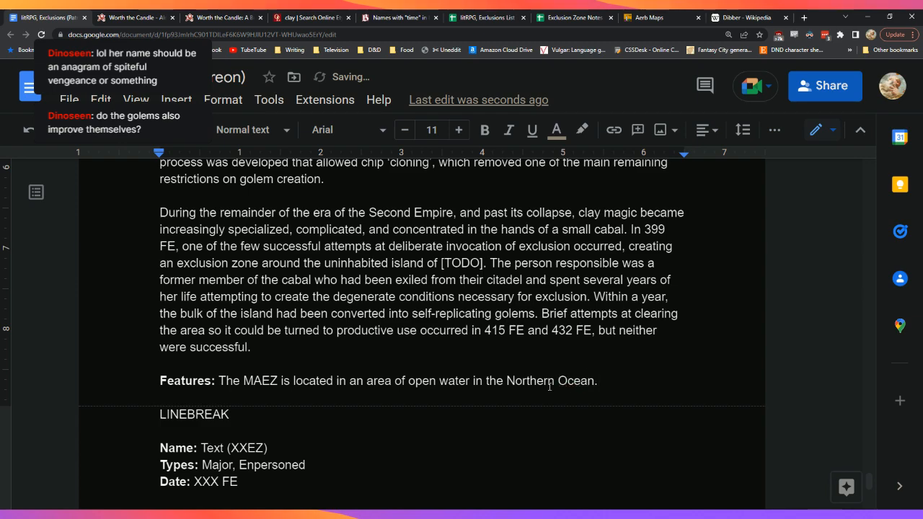
Step: Start the second Features sentence with "While much of the island no longer remains,"
type("Whil")
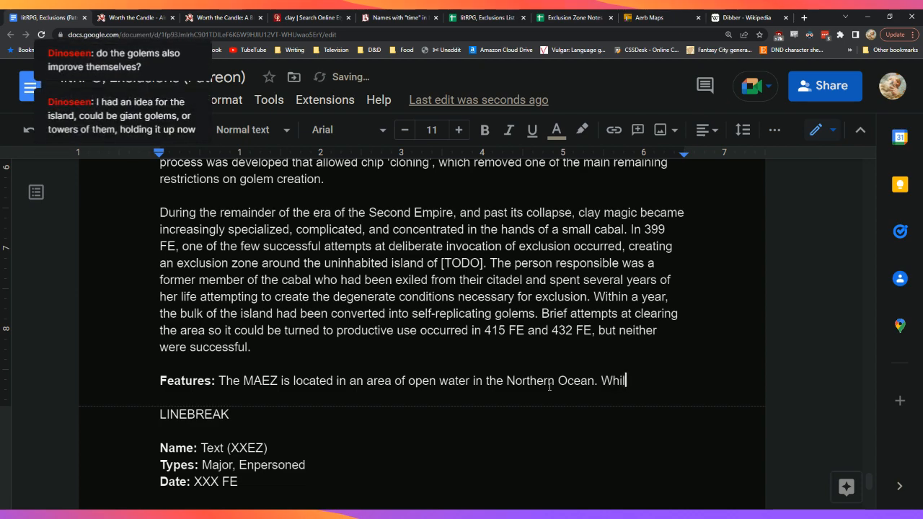
type("e much of the islan")
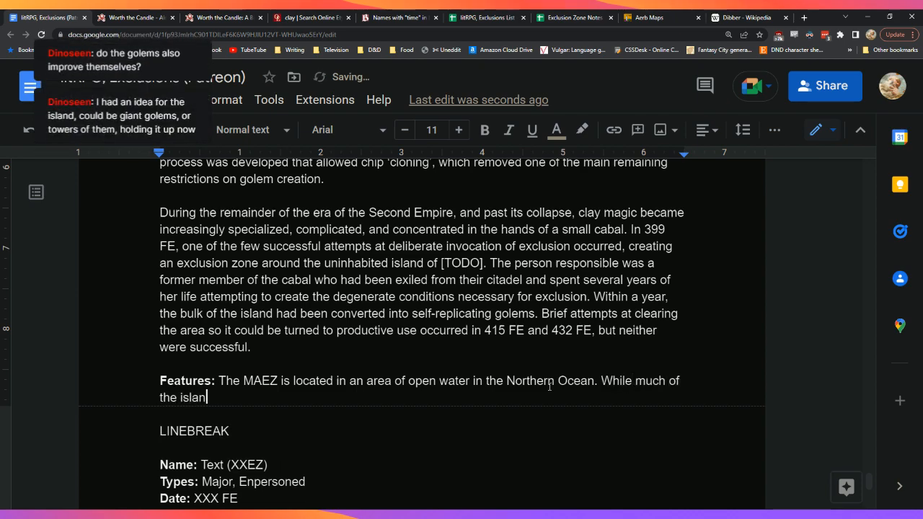
type("d no longer remai")
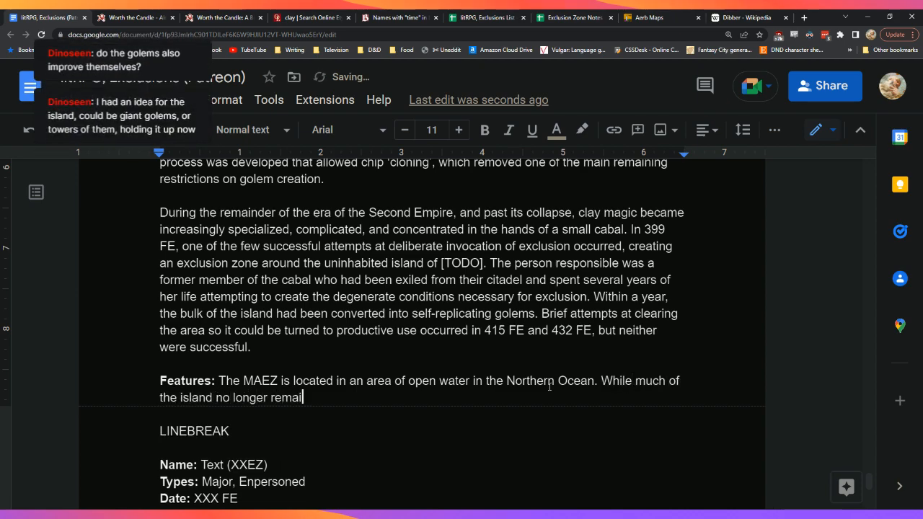
type("nes, ")
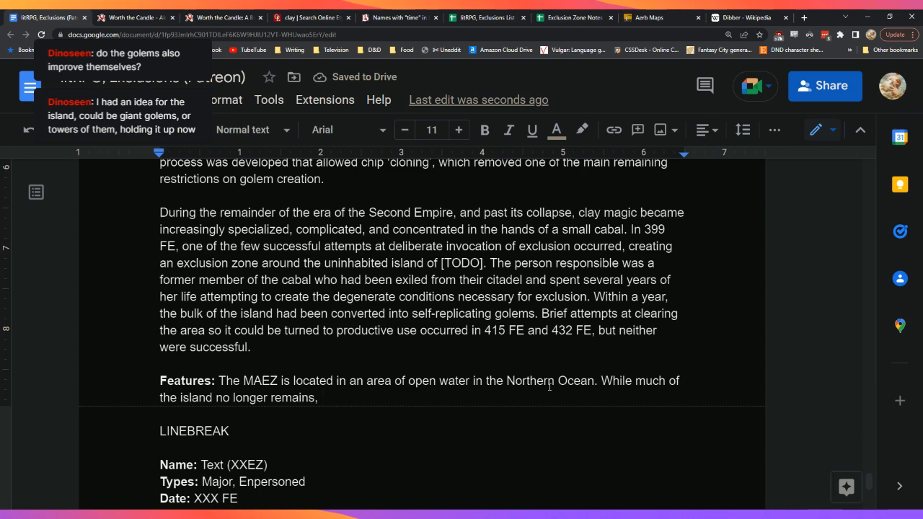
type("trace")
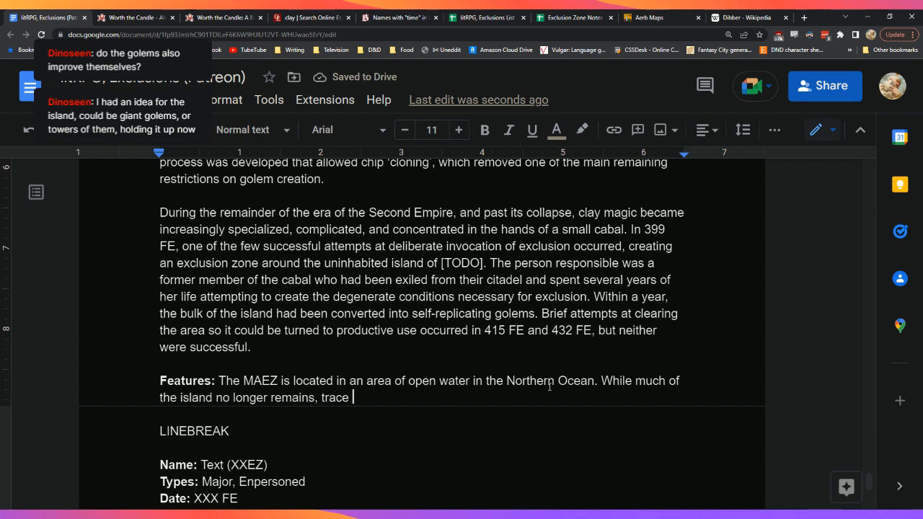
type("amounts")
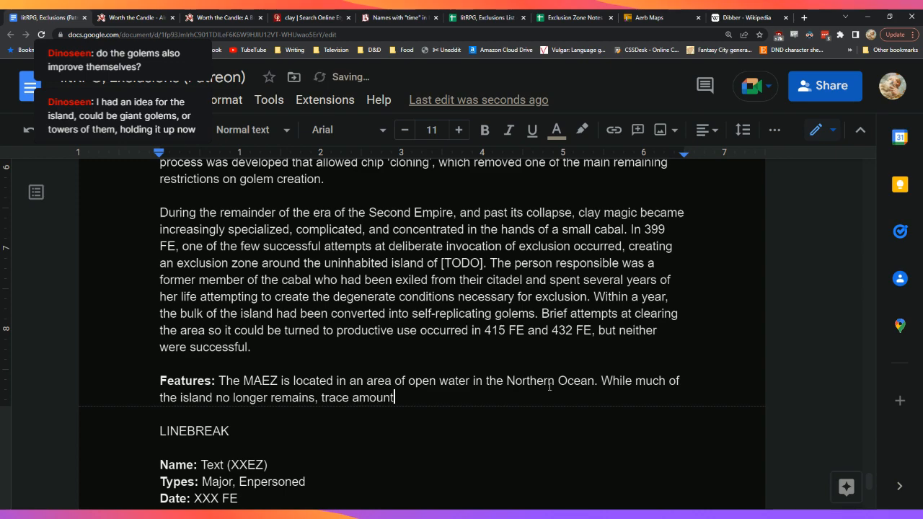
key("BackSpace")
key("BackSpace")
key("BackSpace")
key("BackSpace")
key("BackSpace")
key("BackSpace")
key("BackSpace")
key("BackSpace")
key("BackSpace")
key("BackSpace")
key("BackSpace")
key("BackSpace")
key("BackSpace")
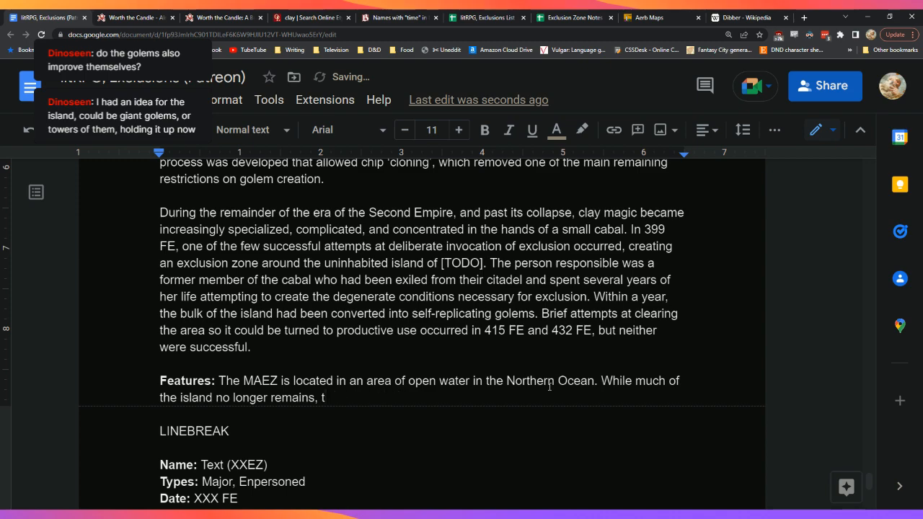
key("BackSpace")
Step: Continue the second Features sentence with "golems"
type("golems")
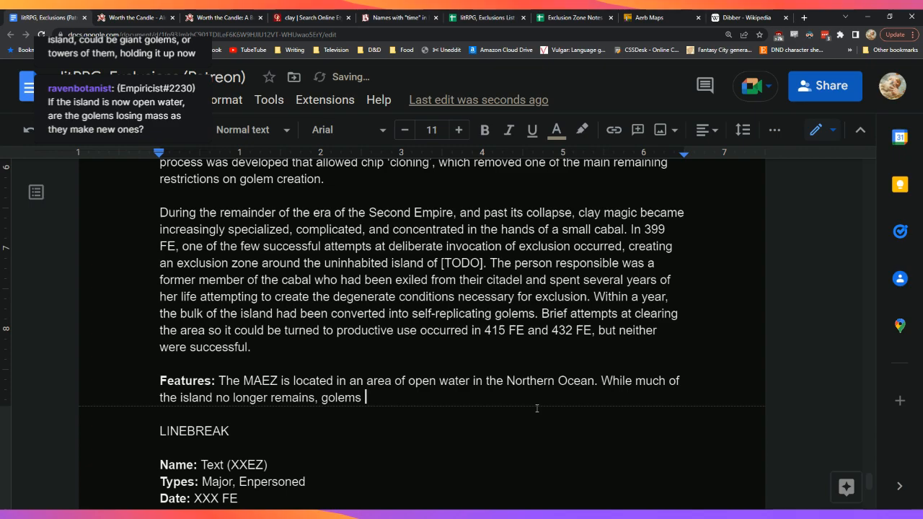
Step: Find "bedrock" in the Manifold entry's Nature paragraph and change "going down to" to "going down into" before it
key("ctrl+f")
type("bedrock")
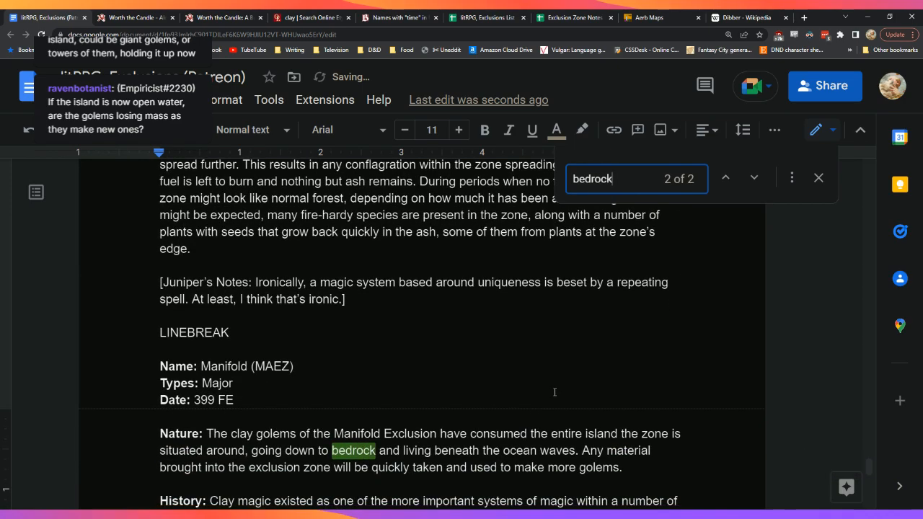
scroll(375, 424, "down", 1)
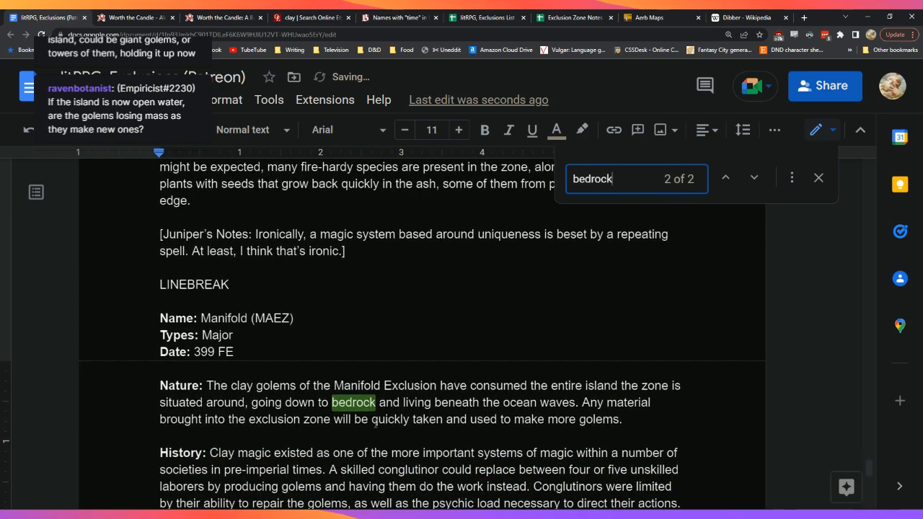
left_click(320, 408)
type("in")
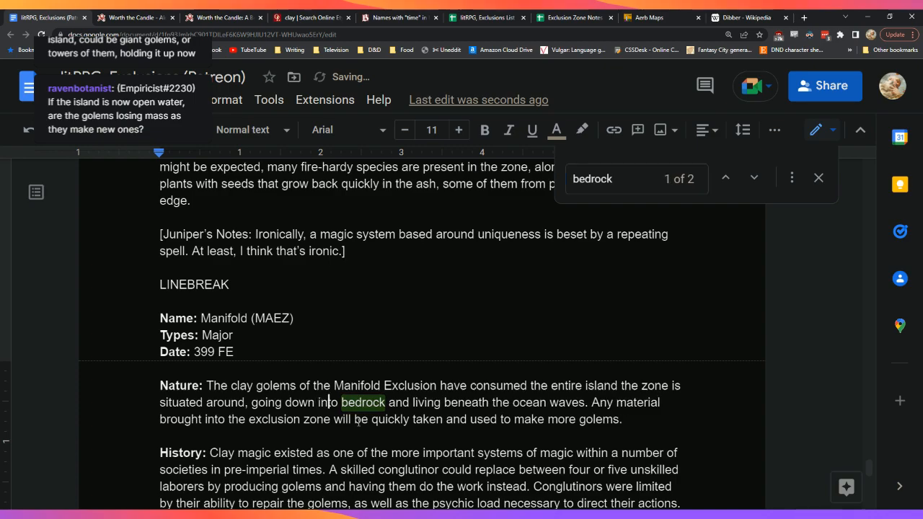
Step: Return from the text search to the Manifold Features paragraph and remove "golems" from the end of its unfinished second sentence
left_click(818, 178)
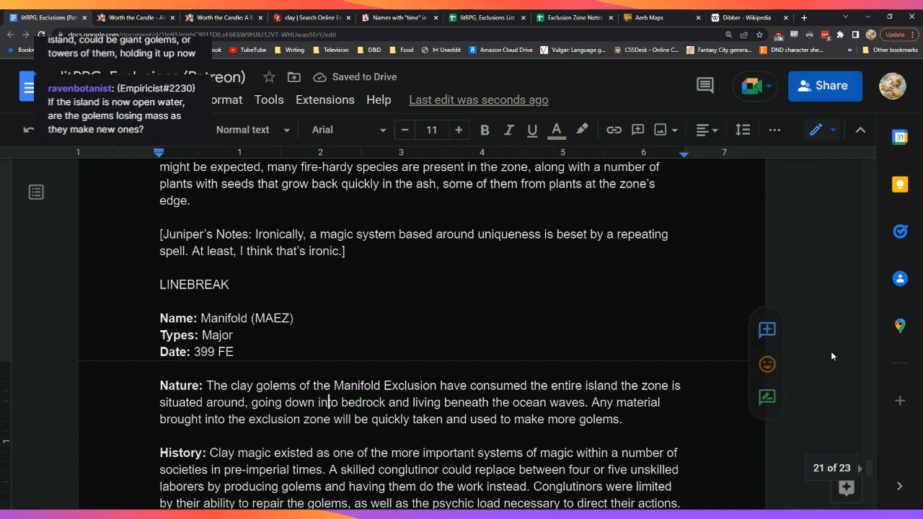
scroll(829, 351, "down", 8)
scroll(828, 345, "down", 6)
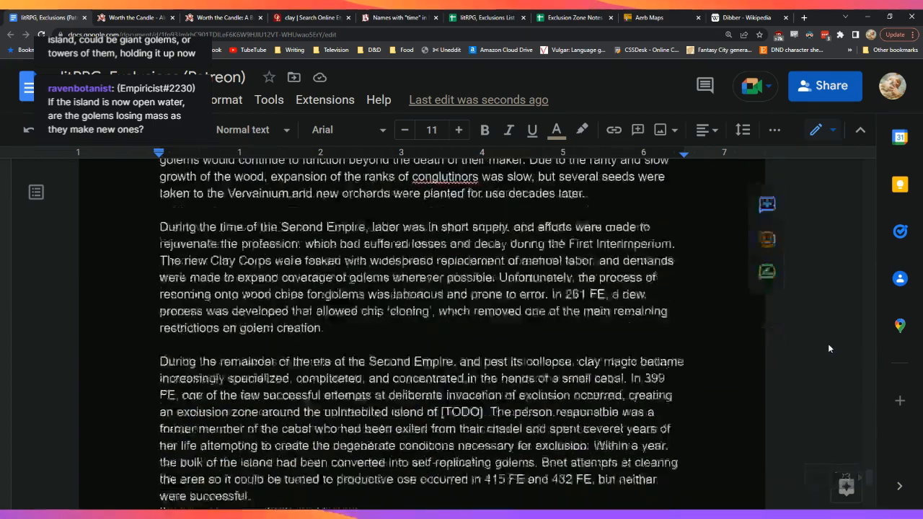
left_click(585, 357)
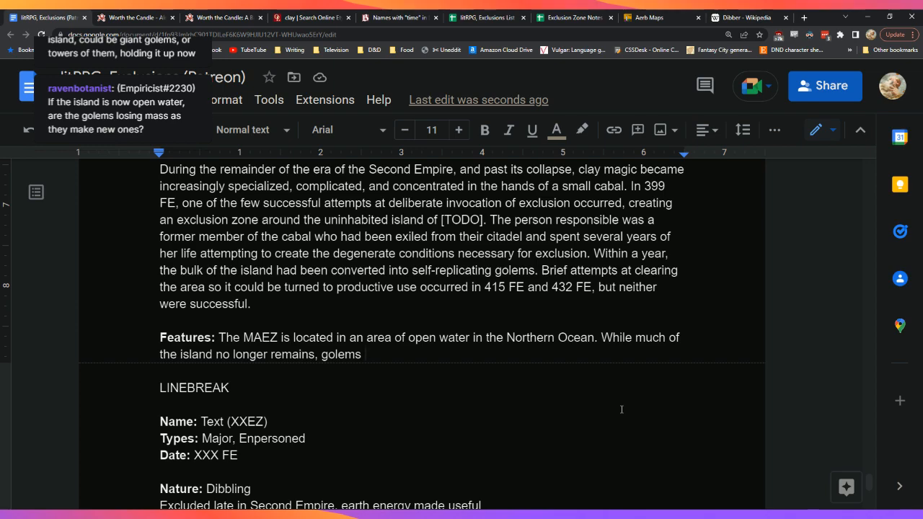
key("BackSpace")
key("BackSpace")
key("BackSpace")
key("BackSpace")
key("BackSpace")
key("BackSpace")
key("BackSpace")
type("the edges")
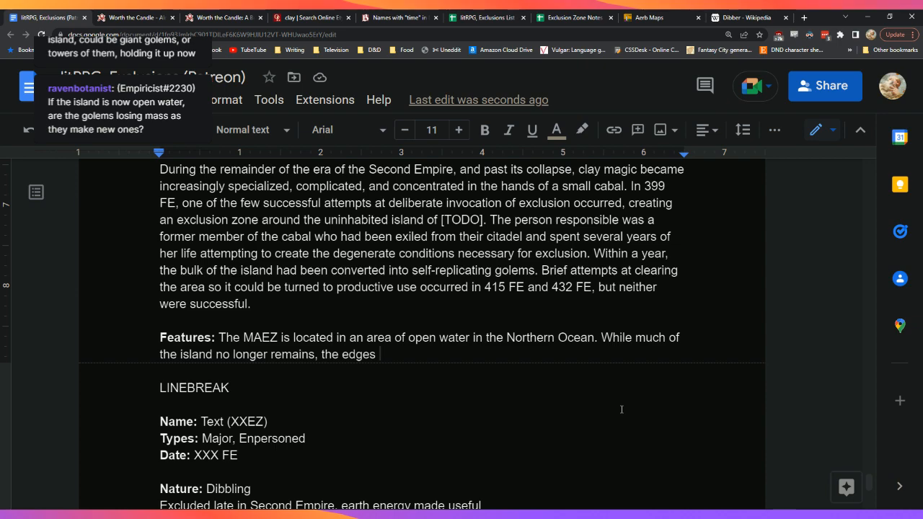
key("BackSpace")
key("BackSpace")
key("BackSpace")
key("BackSpace")
key("BackSpace")
key("BackSpace")
key("BackSpace")
key("BackSpace")
key("BackSpace")
key("BackSpace")
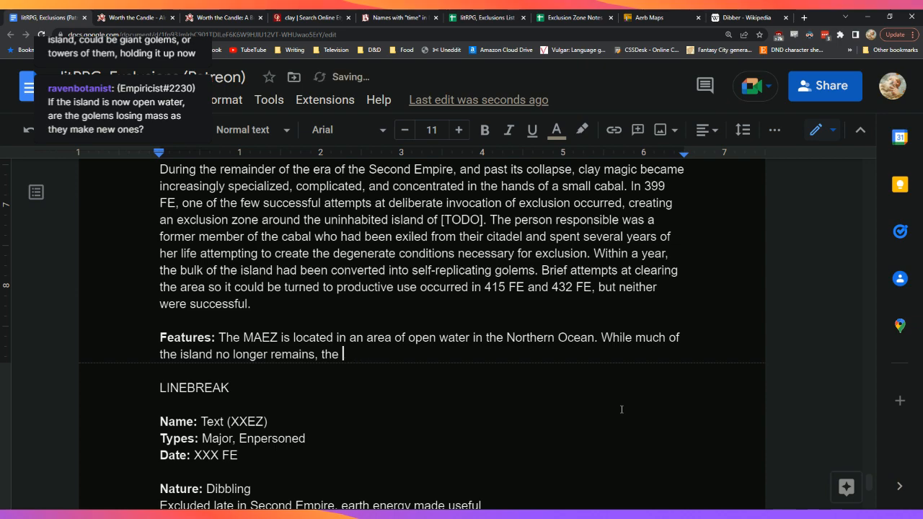
Step: Continue the second Features sentence with "a structure, apparently golem-created,"
type("a golem-created structure")
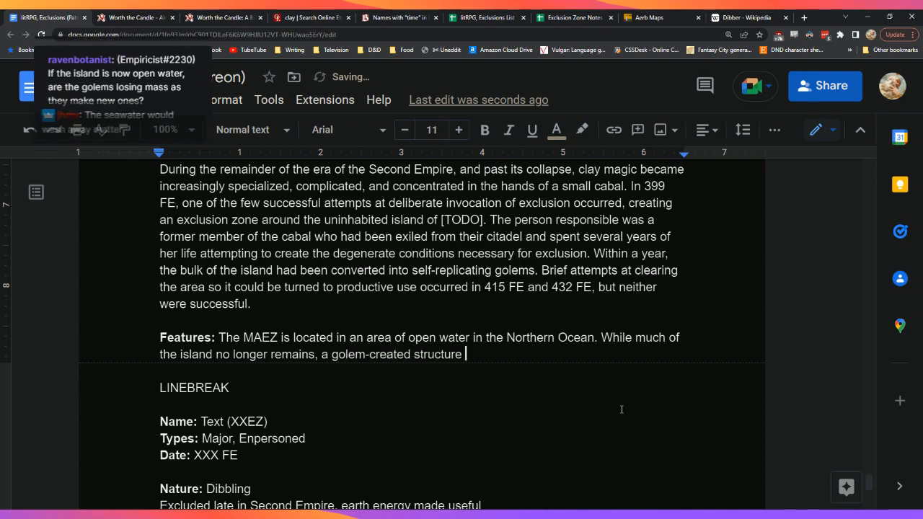
key("BackSpace")
key("BackSpace")
key("BackSpace")
key("BackSpace")
key("BackSpace")
key("BackSpace")
key("BackSpace")
key("BackSpace")
key("BackSpace")
key("BackSpace")
key("BackSpace")
key("BackSpace")
key("BackSpace")
key("BackSpace")
key("BackSpace")
key("BackSpace")
key("BackSpace")
key("BackSpace")
key("BackSpace")
key("BackSpace")
key("BackSpace")
key("BackSpace")
key("BackSpace")
key("BackSpace")
type("structure-, apparently golem-created")
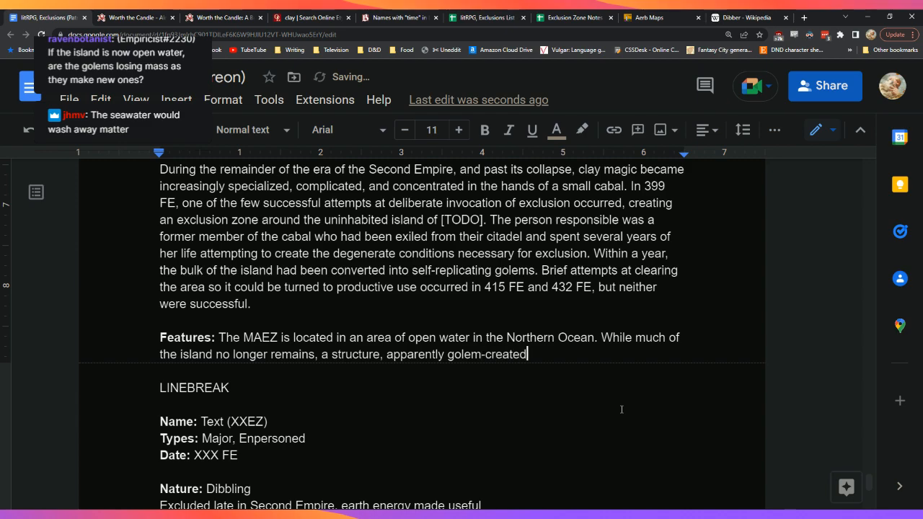
type(",")
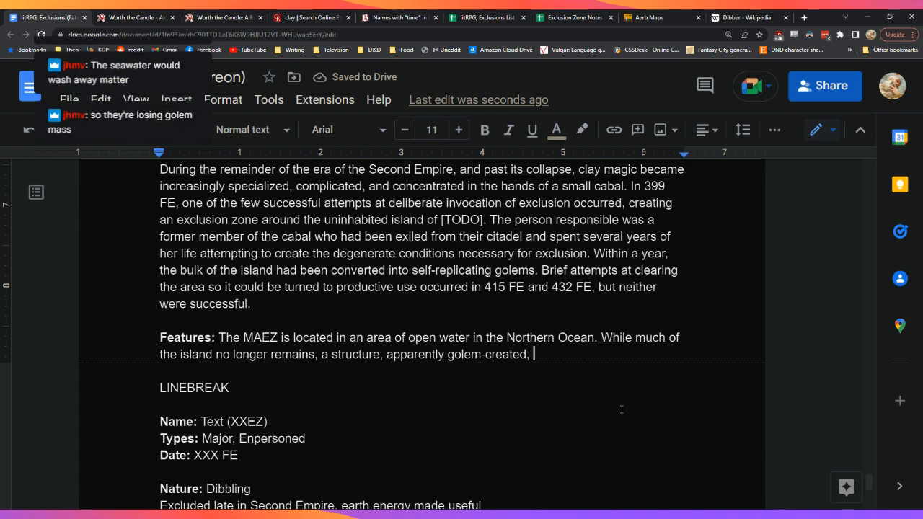
Step: Complete the second Features sentence with "sits where it once was, one of the only features within the zone that is not strictly golem in nature."
type("sits where it once ")
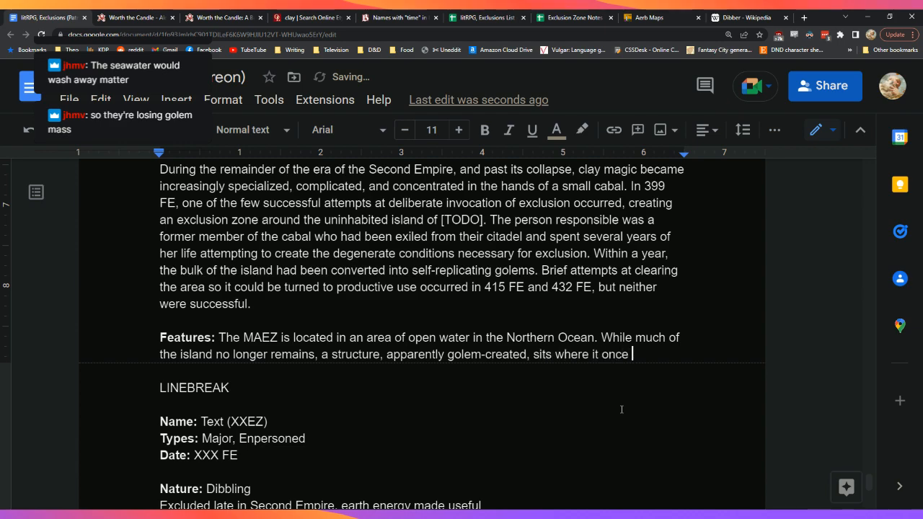
type("was, one of th")
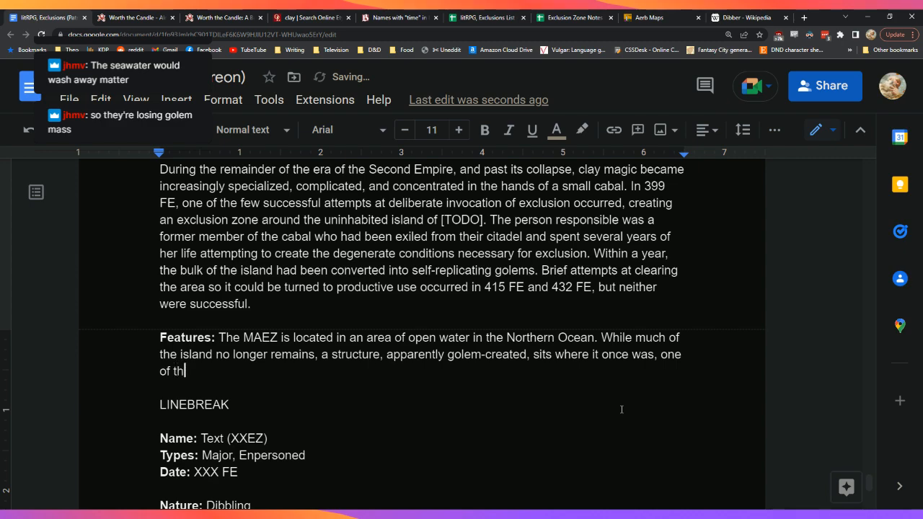
type("e only features")
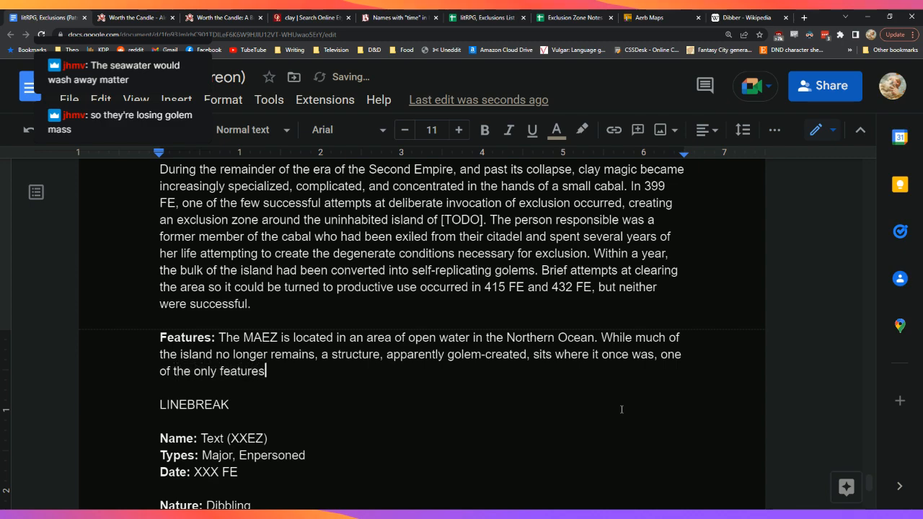
type(" within the zone t")
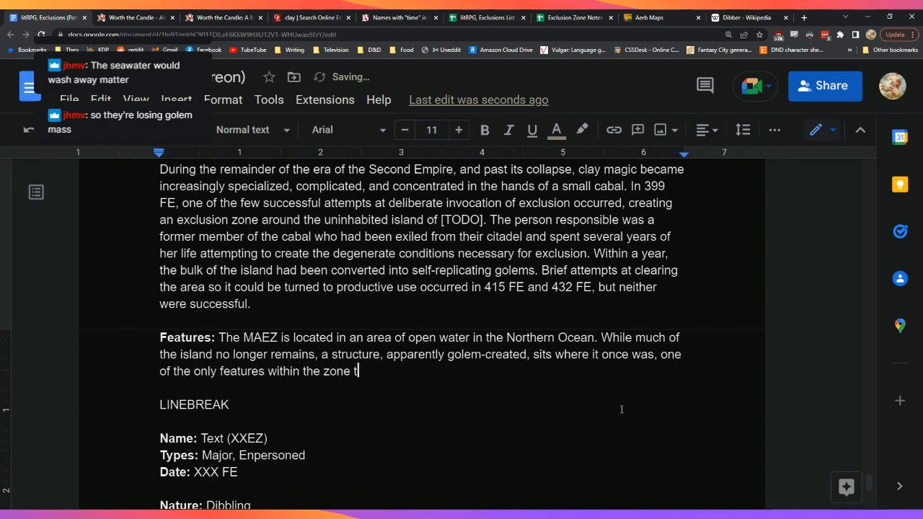
type("hat is not ")
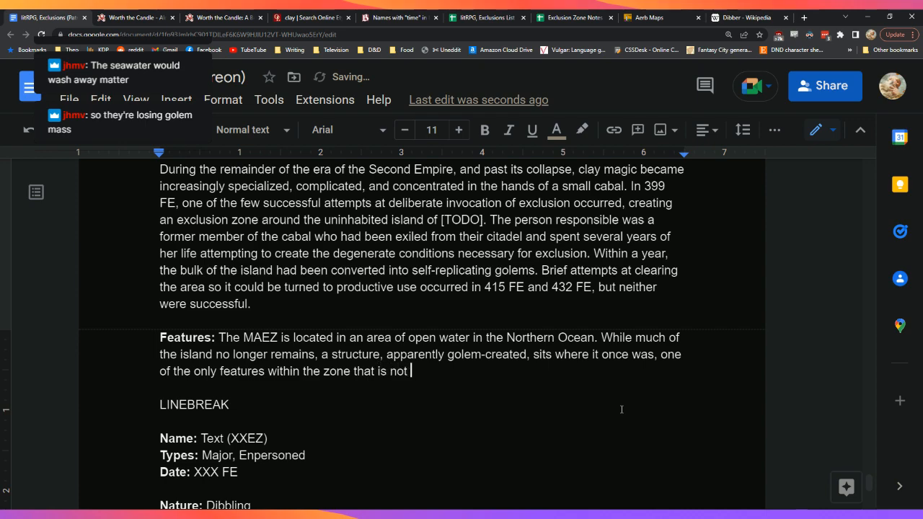
type("struc")
key("BackSpace")
key("BackSpace")
type("ic")
key("BackSpace")
key("BackSpace")
key("BackSpace")
type("rictly ")
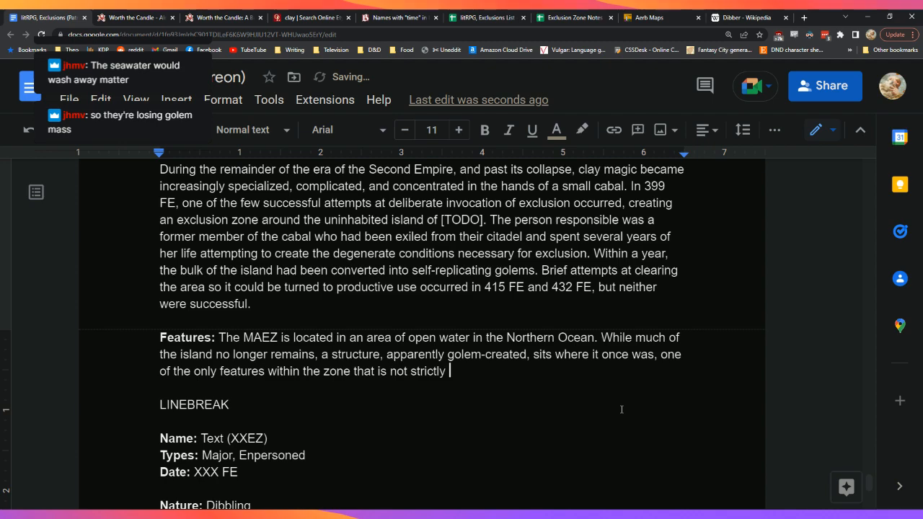
type("golem in nature.")
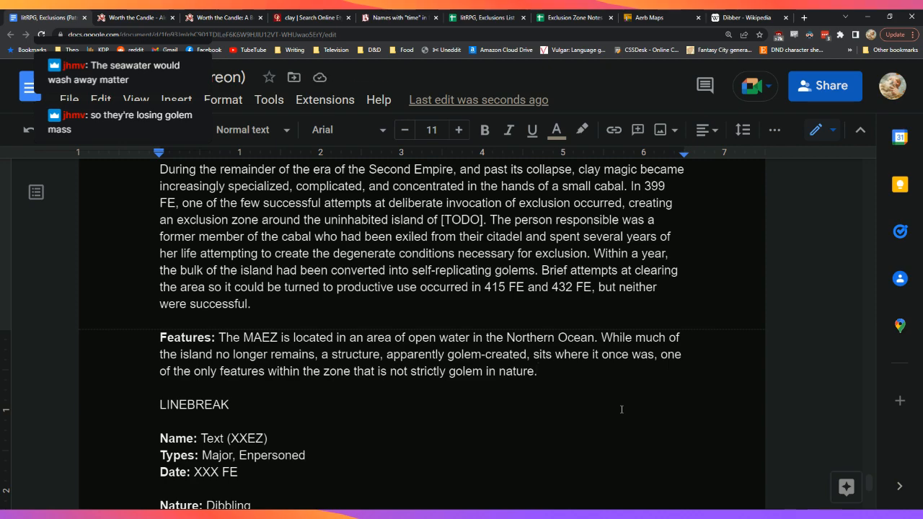
Step: Start the third Features sentence with "Careful analysis in 452 FE revealed that this structure is responsible for de-mineralization of the surrounding ocean,"
type("Careful analysis in")
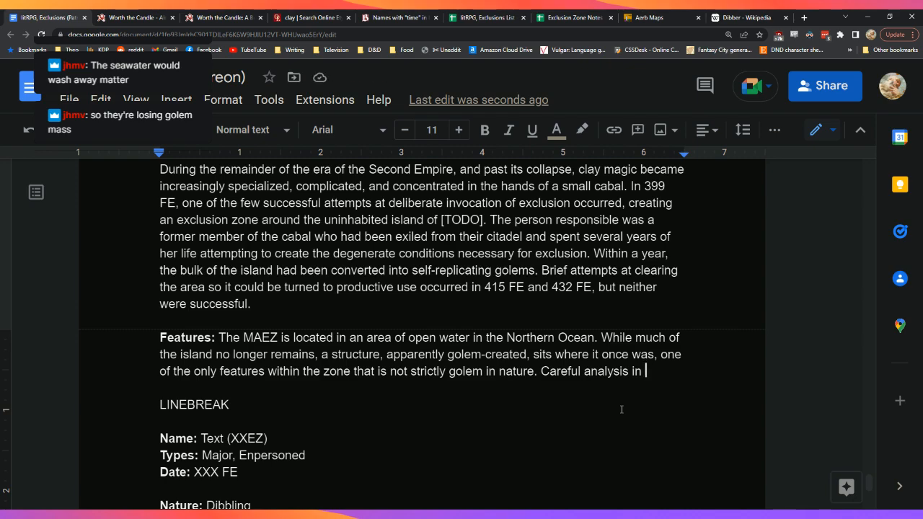
type("4")
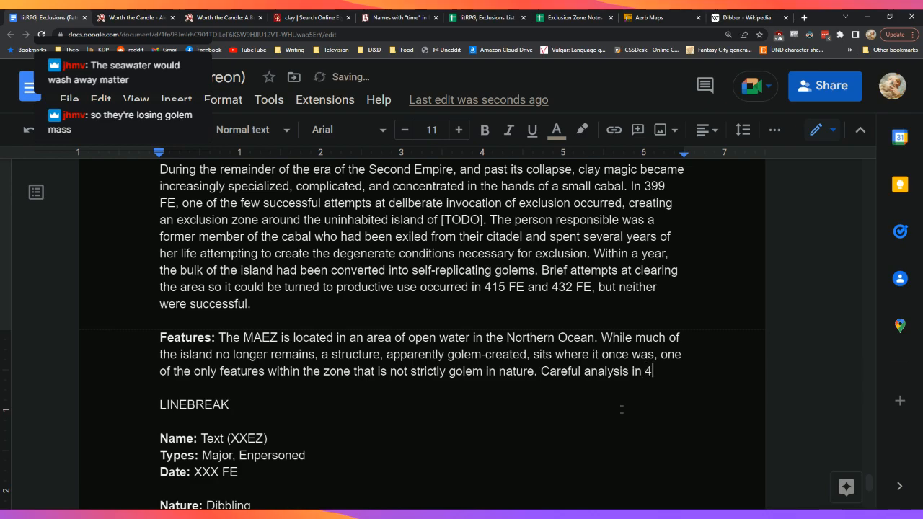
type("52 FE ")
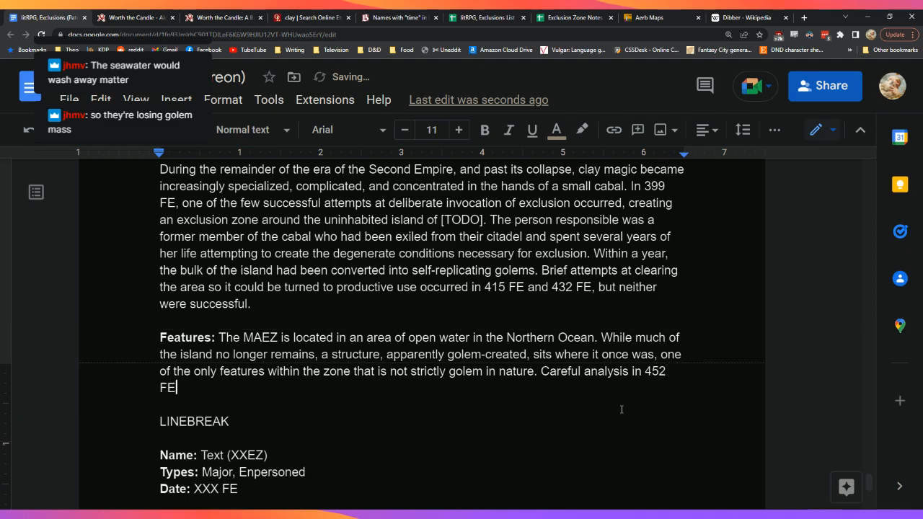
type("revealed that this ")
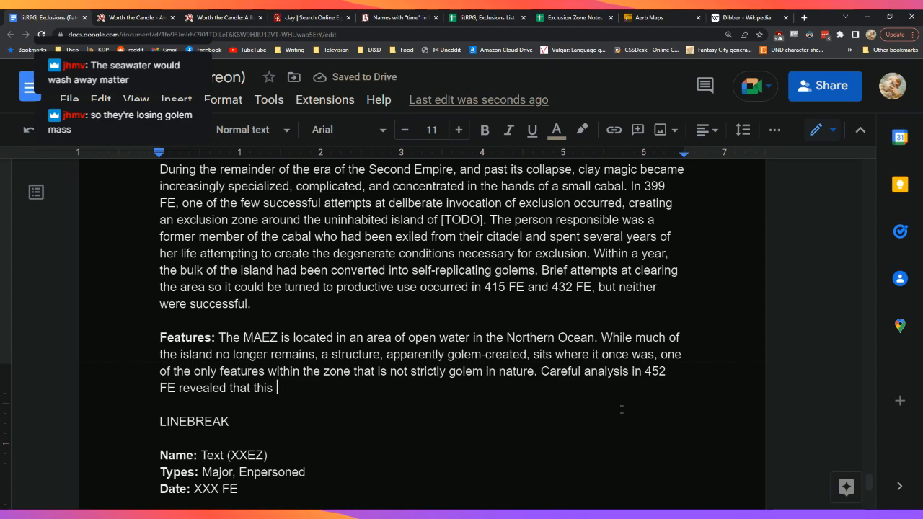
type("structure is ")
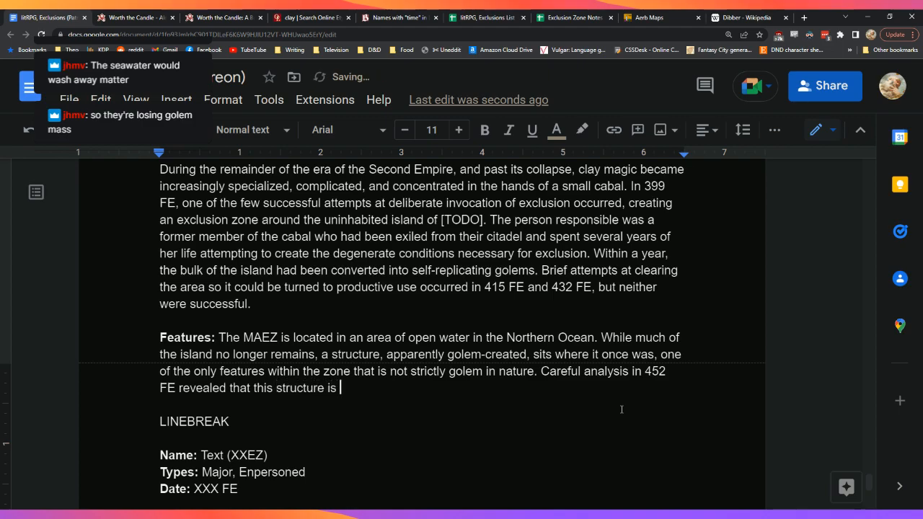
type("responsible ")
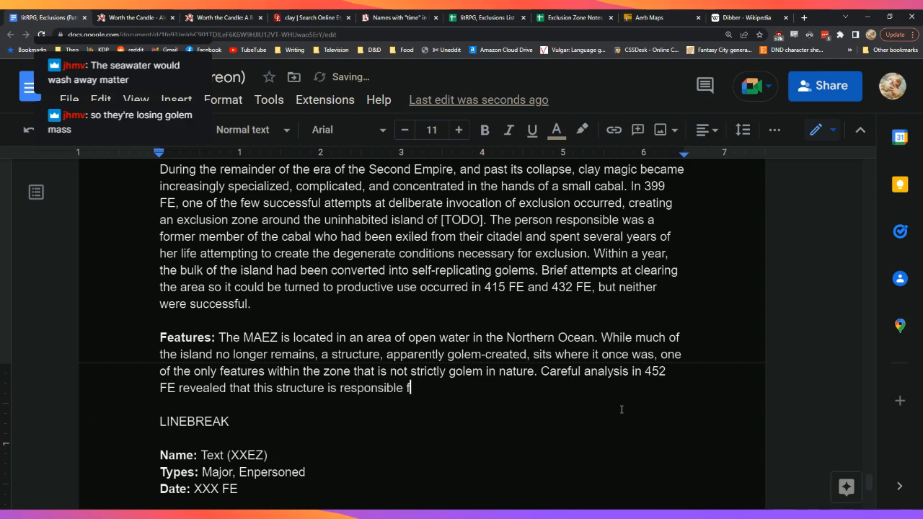
type("for de-mineralization of the")
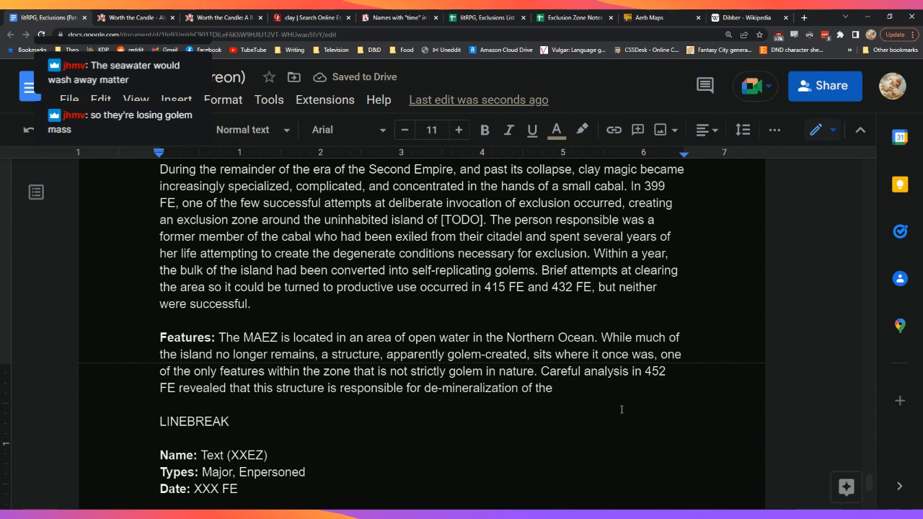
type("surrounding ")
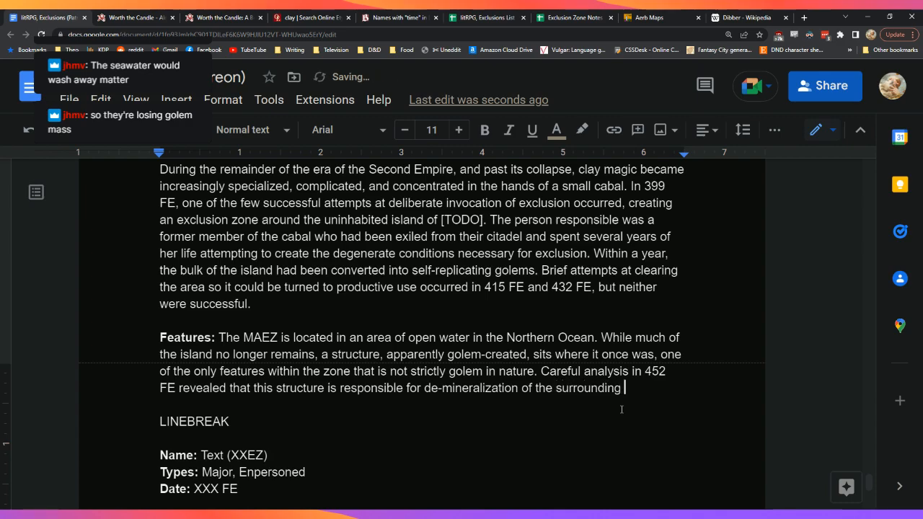
type("ocean, I")
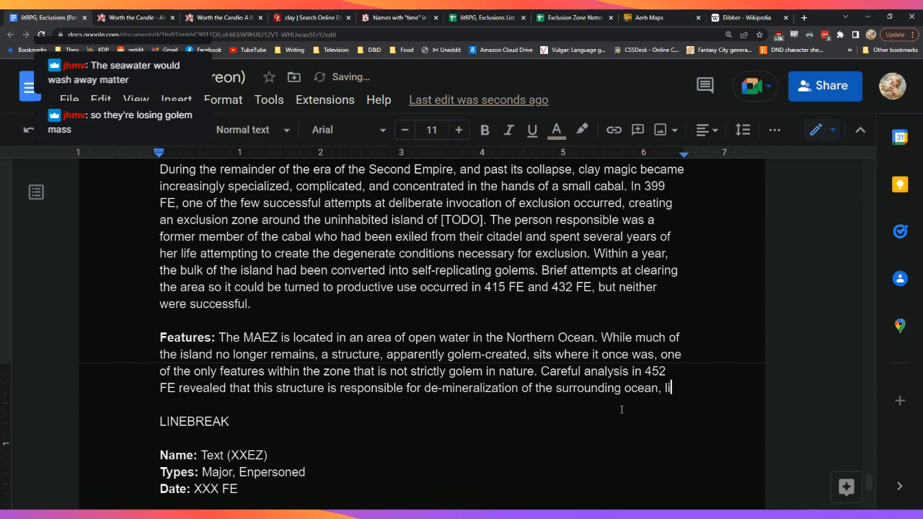
key("BackSpace")
Step: Finish the third Features sentence with "sucking up floating silt and particulate matter, presumably for the production of more golems."
type("sucking up floating silt ")
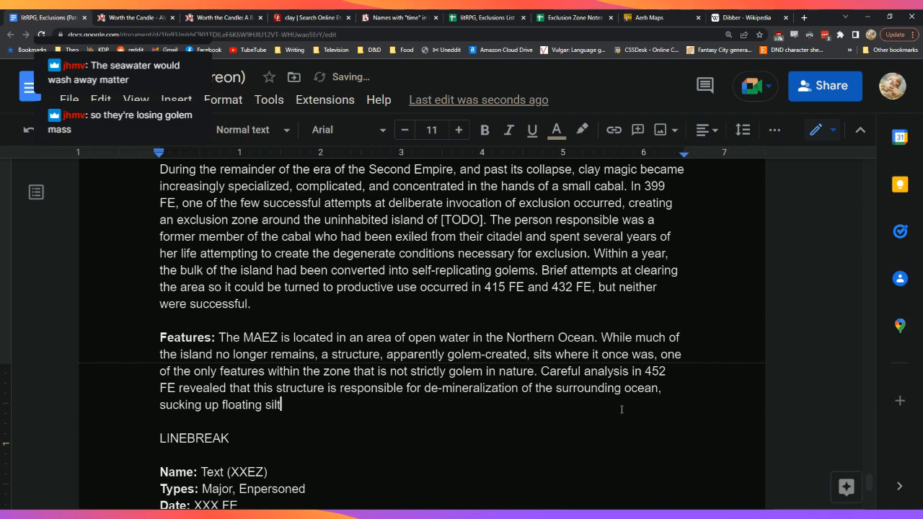
type("and particular")
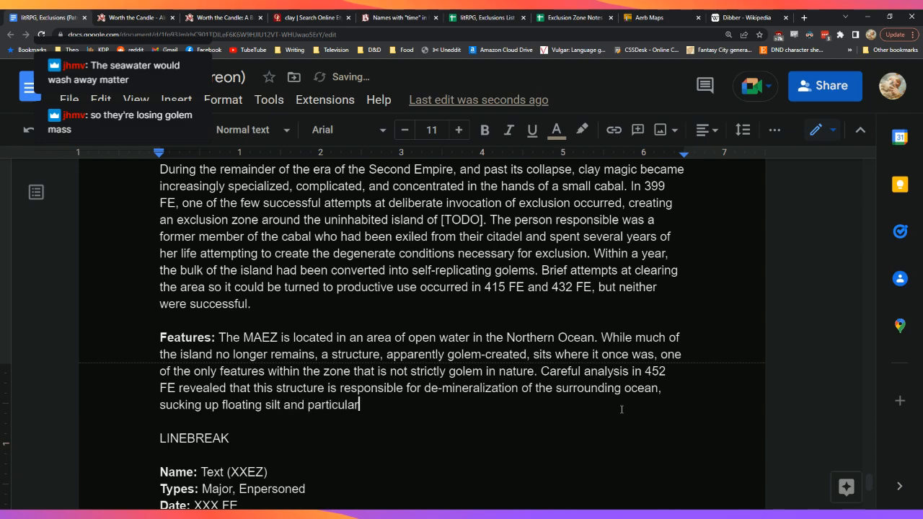
key("BackSpace")
type("te matter, presu")
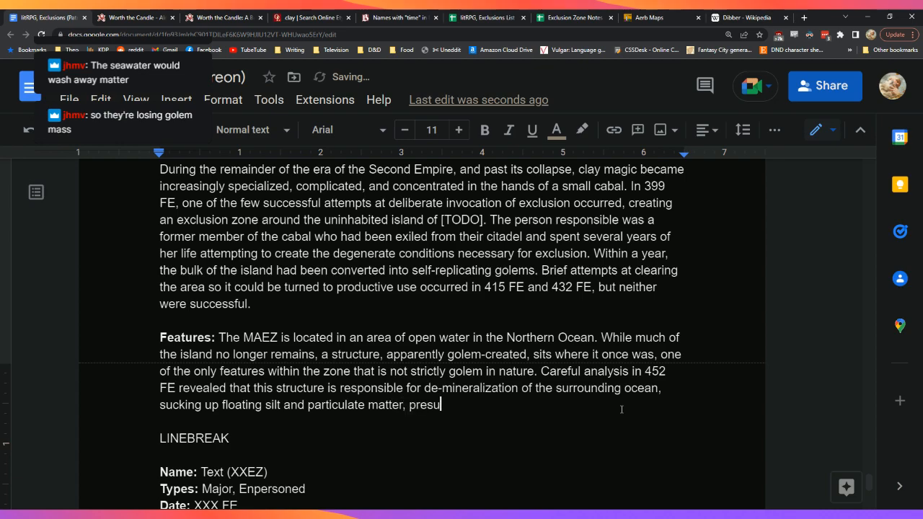
type("mably for the p")
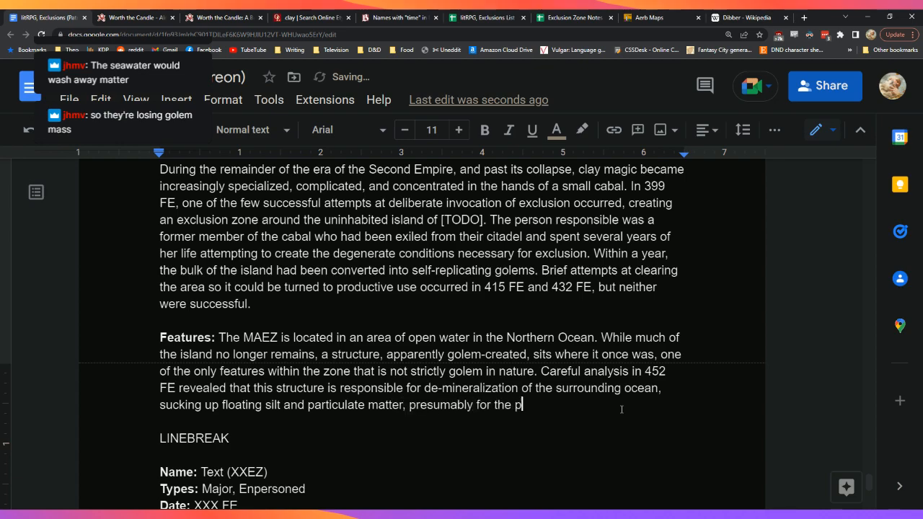
type("roduction of m")
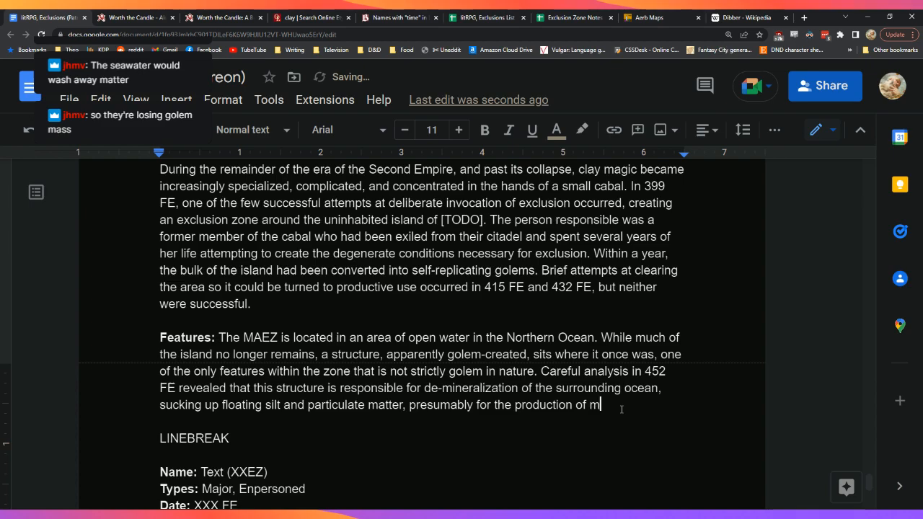
type("ore po")
key("BackSpace")
key("BackSpace")
type("golems.")
Step: Start a second Features paragraph, after a blank line, with "While individual golems appear to be mindless and pre-programmed,"
key("Return")
key("Return")
type("While ")
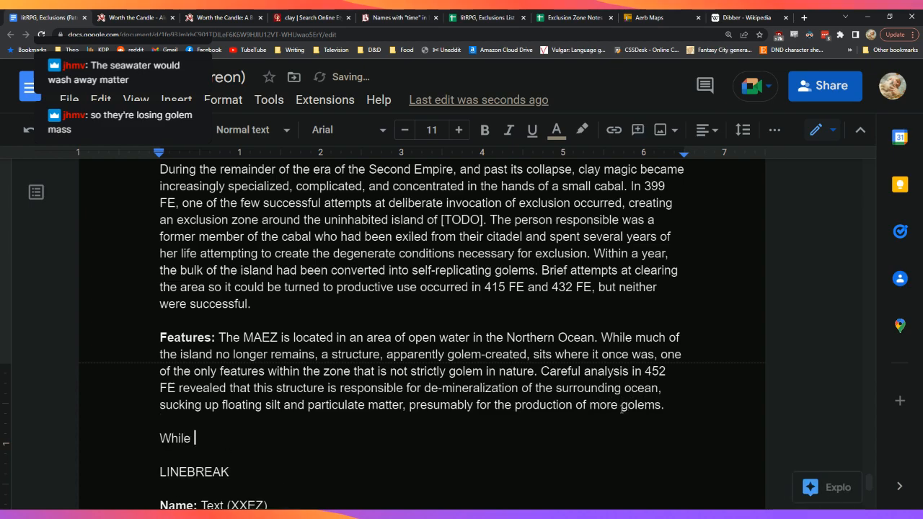
type("indiv")
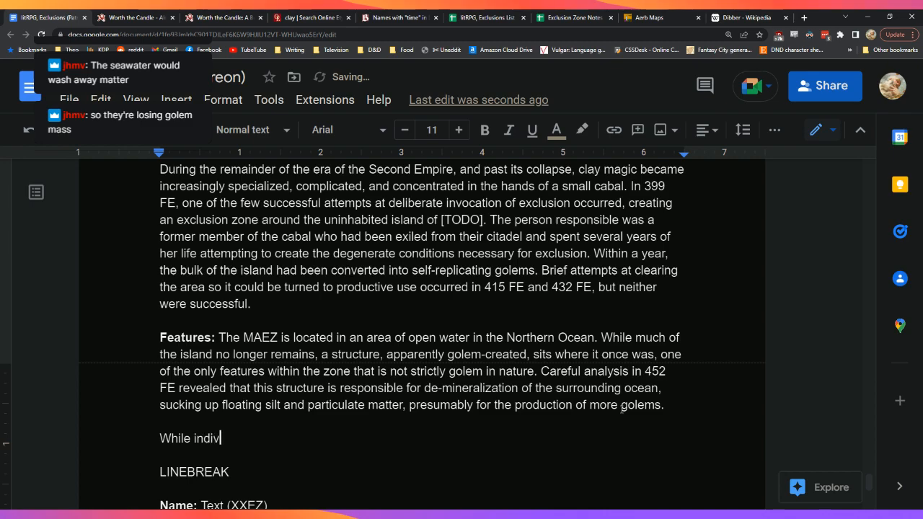
type("idual golems ")
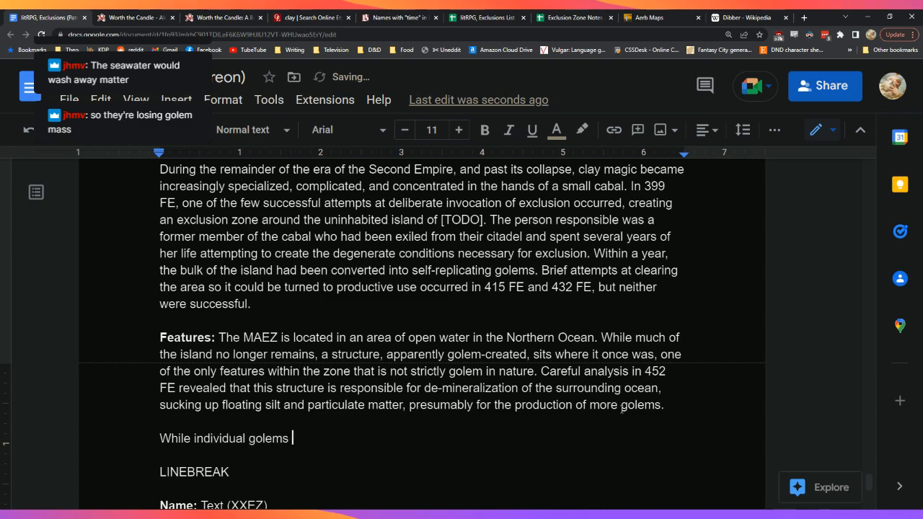
type("appear to be mi")
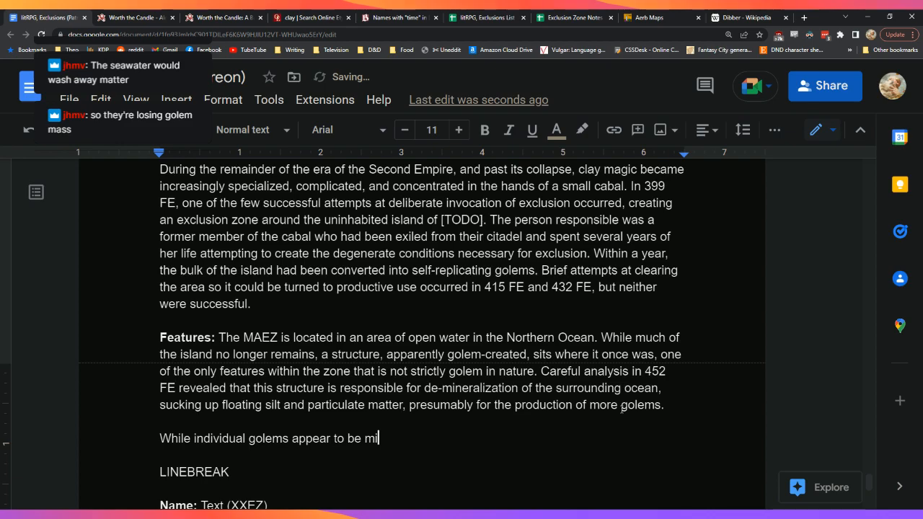
type("ndless, there are")
key("BackSpace")
key("BackSpace")
key("BackSpace")
key("BackSpace")
key("BackSpace")
key("BackSpace")
key("BackSpace")
key("BackSpace")
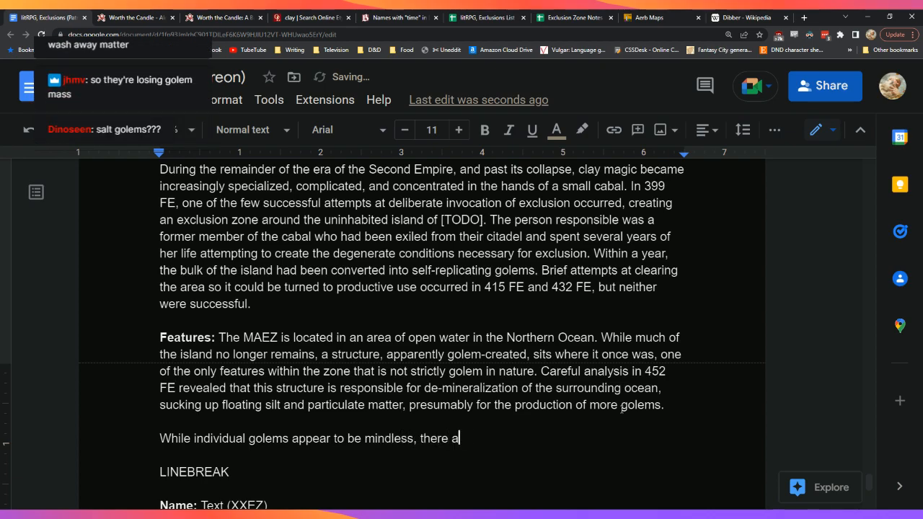
key("BackSpace")
key("BackSpace")
key("BackSpace")
type("pre-programmed,")
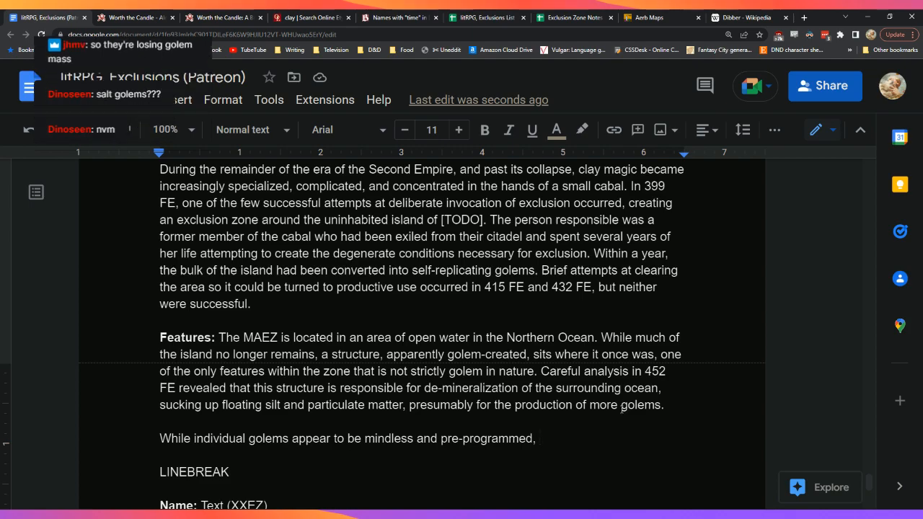
Step: Replace "and pre-programmed," after "mindless" in the second Features paragraph with "automatons, there is evidence"
type("there are suggestions of")
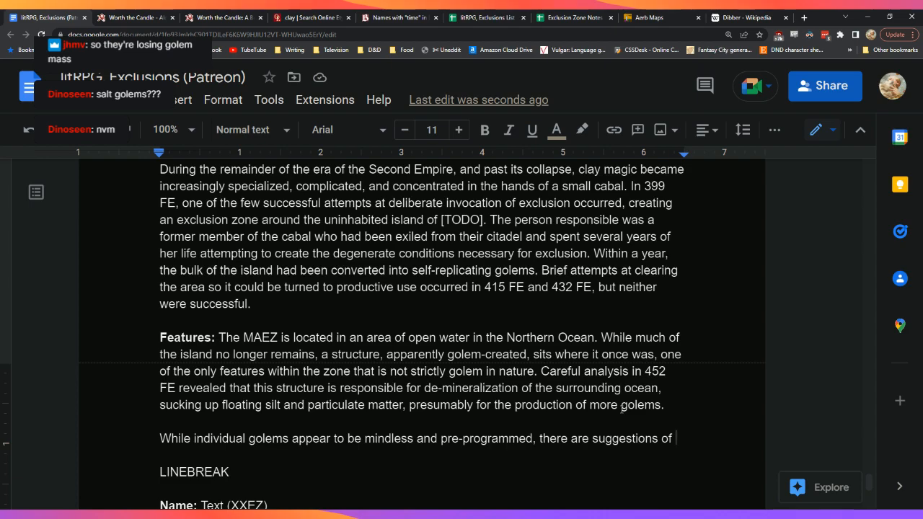
key("BackSpace")
key("BackSpace")
key("BackSpace")
key("BackSpace")
key("BackSpace")
key("BackSpace")
key("BackSpace")
key("BackSpace")
key("BackSpace")
key("BackSpace")
key("BackSpace")
key("BackSpace")
key("BackSpace")
key("BackSpace")
key("BackSpace")
key("BackSpace")
key("BackSpace")
key("BackSpace")
key("BackSpace")
key("BackSpace")
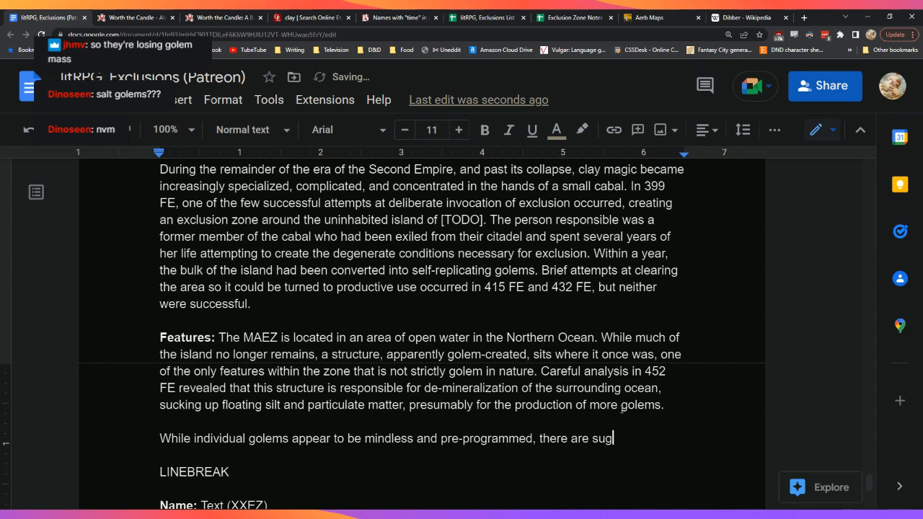
key("BackSpace")
key("BackSpace")
key("BackSpace")
key("BackSpace")
key("BackSpace")
type("s ")
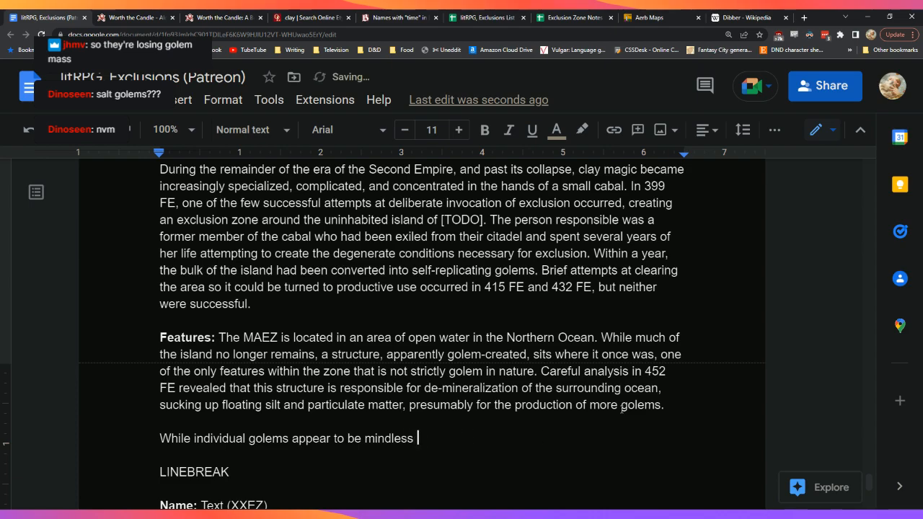
type("automat")
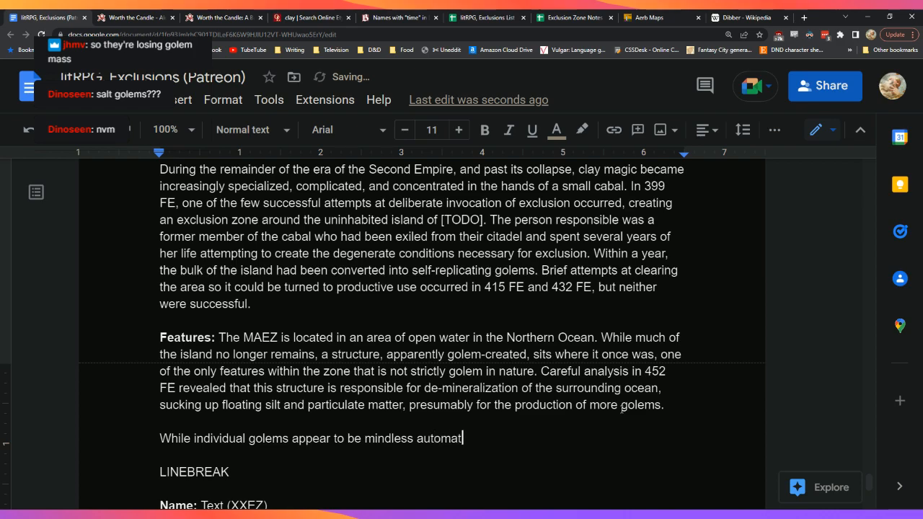
type("ons, there is ")
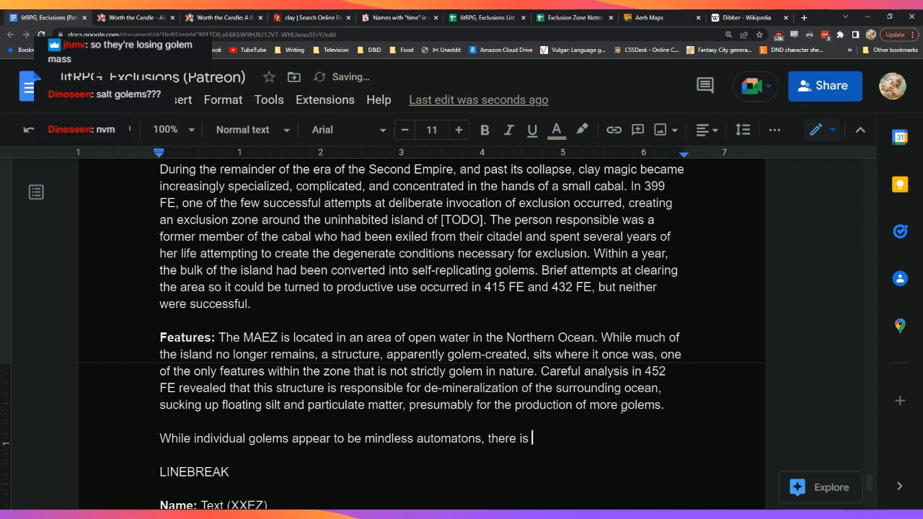
type("evi")
type("dence")
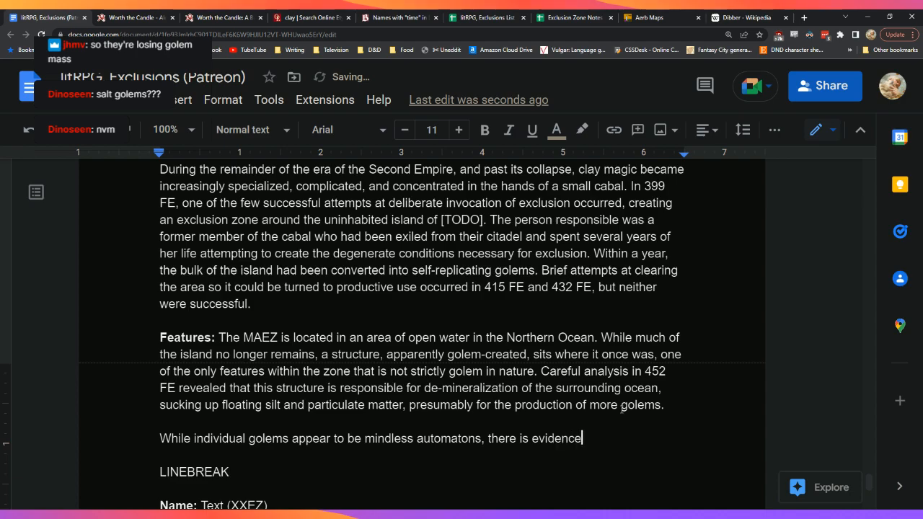
Step: Continue the paragraph's opening sentence with "of higher functioning within"
type(" of higher functiona")
key("BackSpace")
type("in")
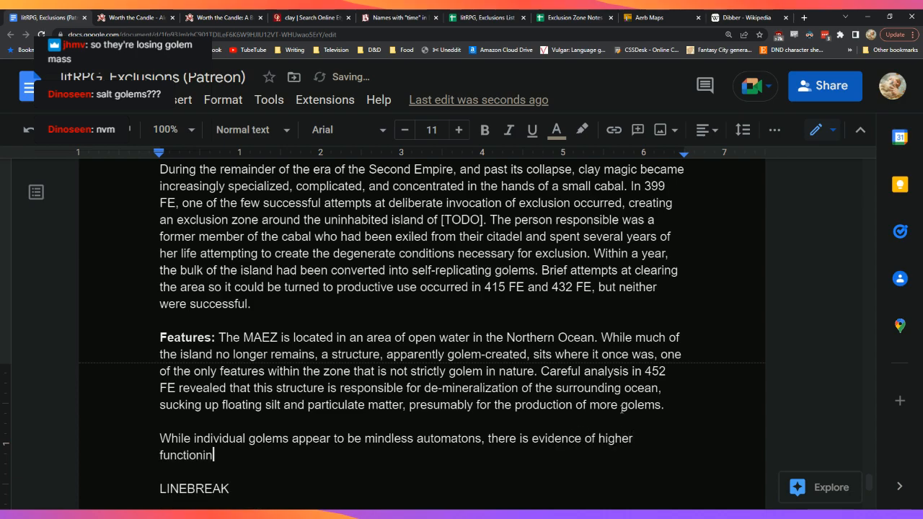
type("g in the")
key("BackSpace")
key("BackSpace")
key("BackSpace")
key("BackSpace")
key("BackSpace")
key("BackSpace")
type("within")
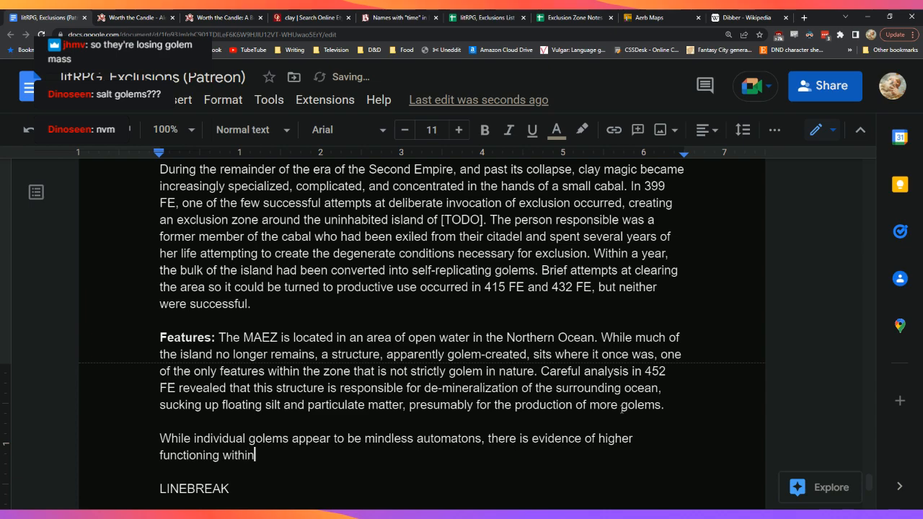
Step: Finish the paragraph's opening sentence with "the zone which allows them to sustain their continued self-replication."
type(" the zone which a")
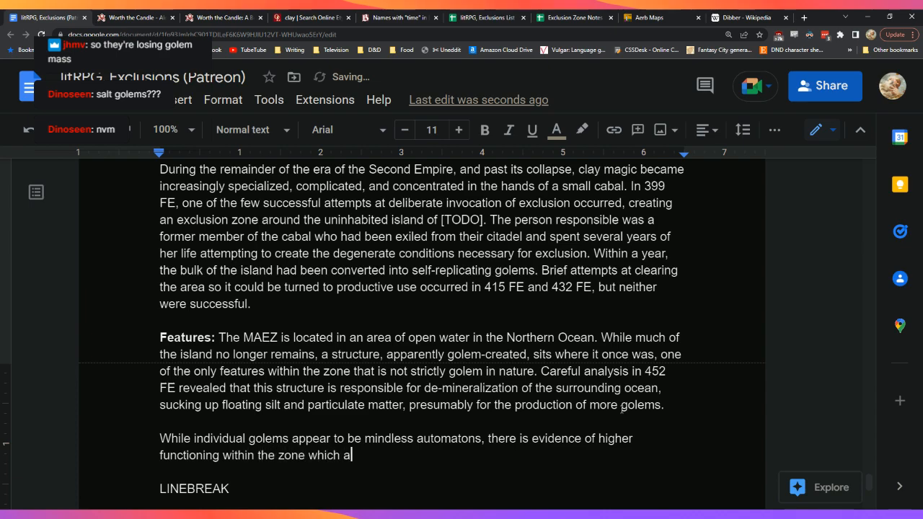
type("llows them to sustain.")
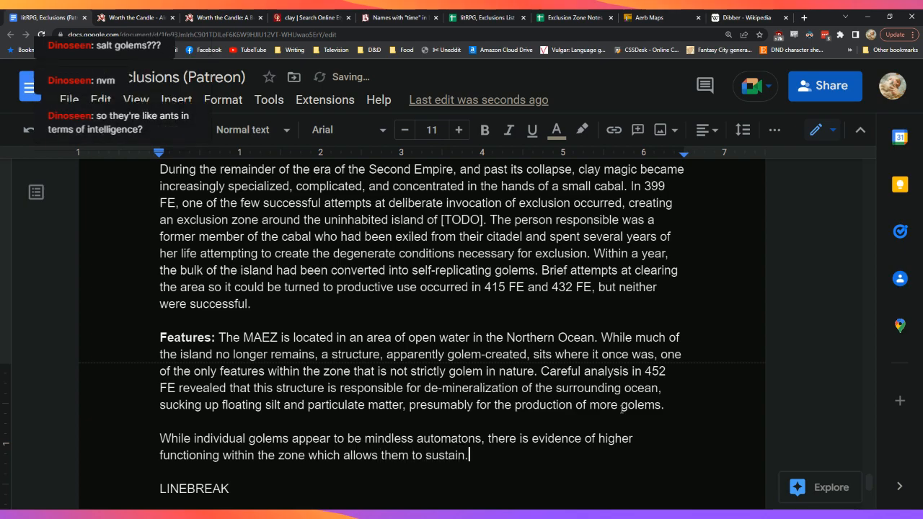
key("BackSpace")
type("their ")
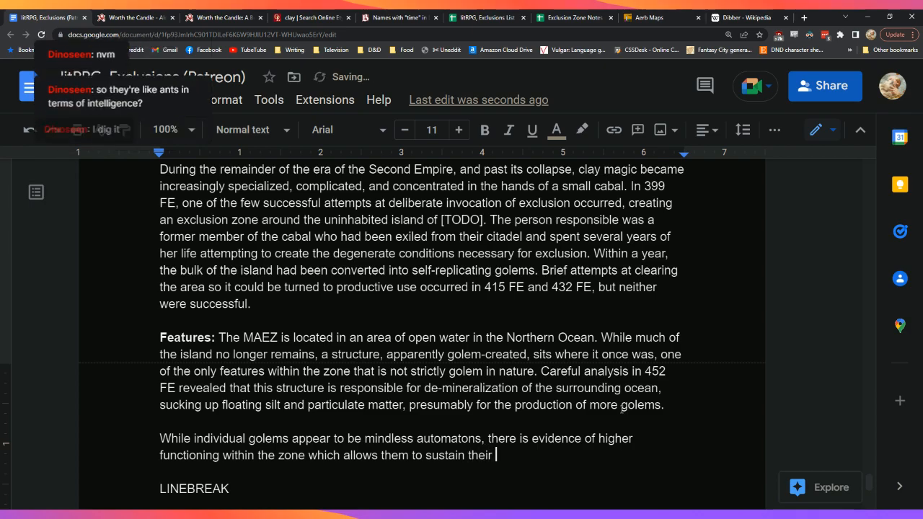
type("contin")
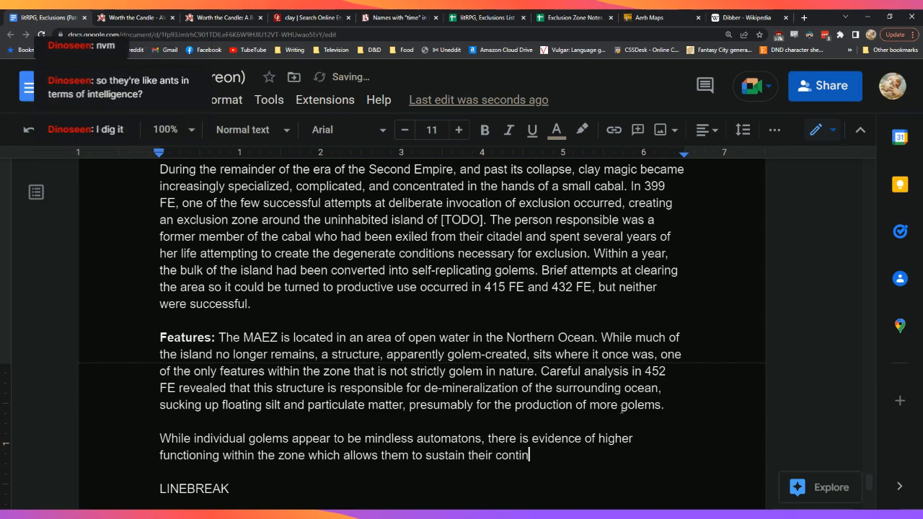
type("ued self-replication")
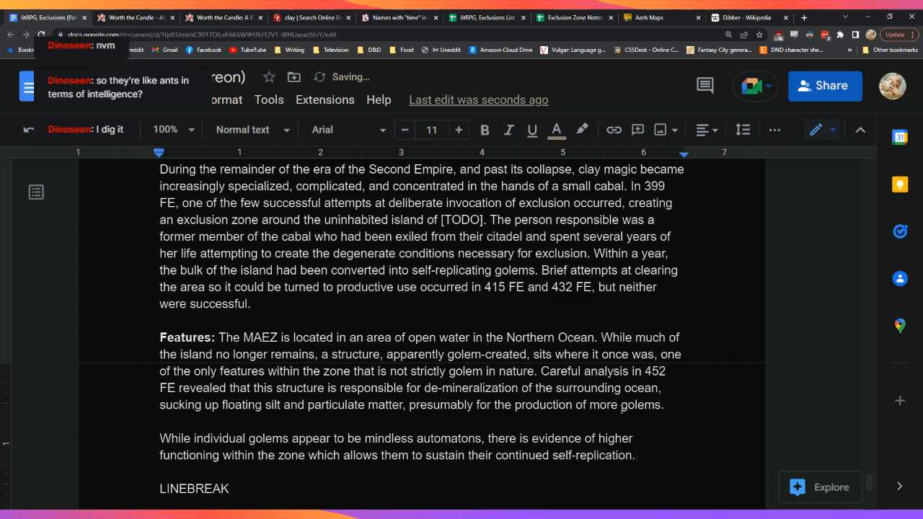
type(".")
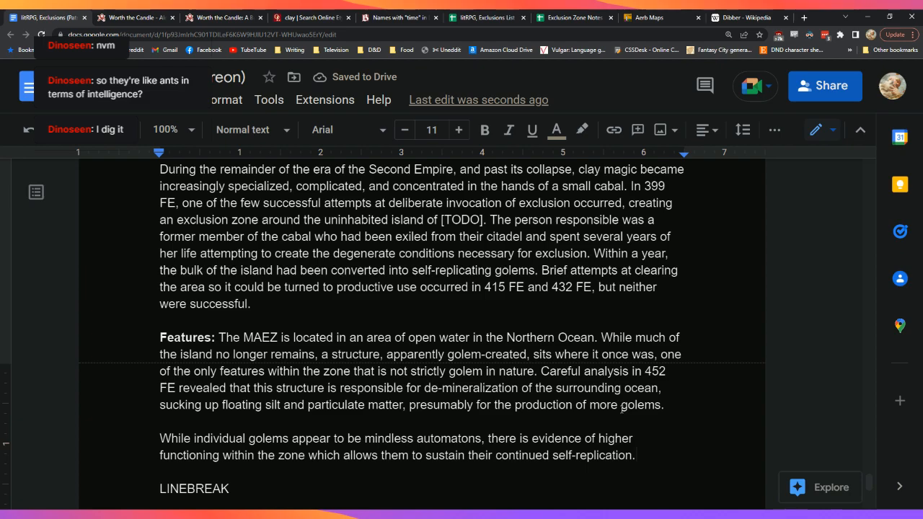
Step: Start another sentence after "self-replication." with "The individual wood chips which are needed for their operation"
scroll(621, 409, "down", 3)
key("Up")
key("Up")
key("Up")
key("Up")
key("Up")
key("Up")
key("Up")
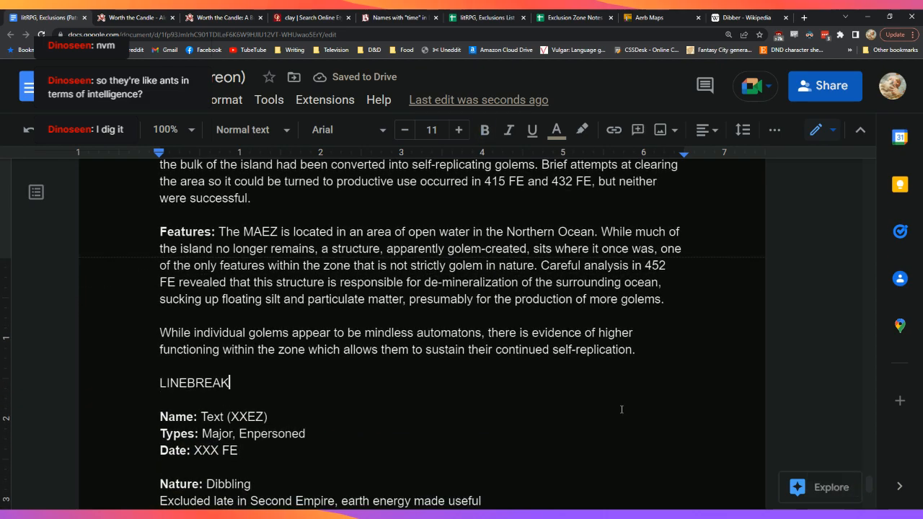
key("Left")
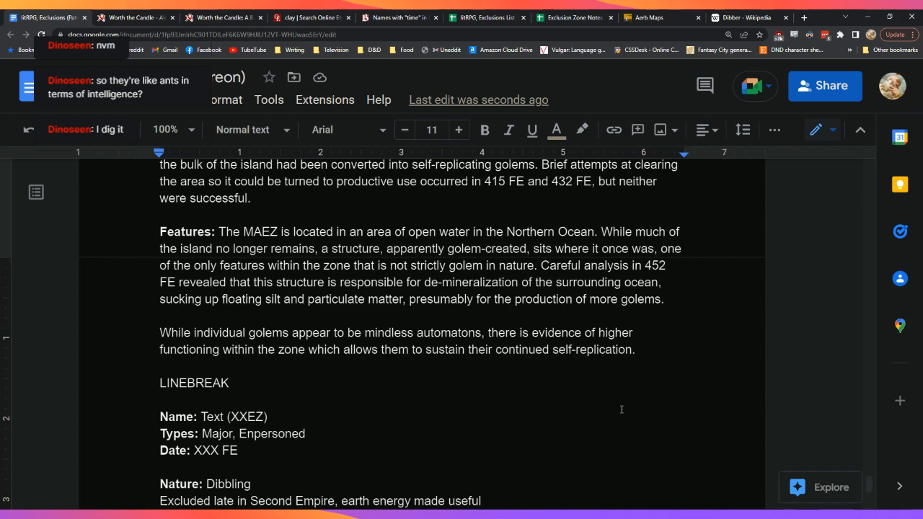
type("The indi")
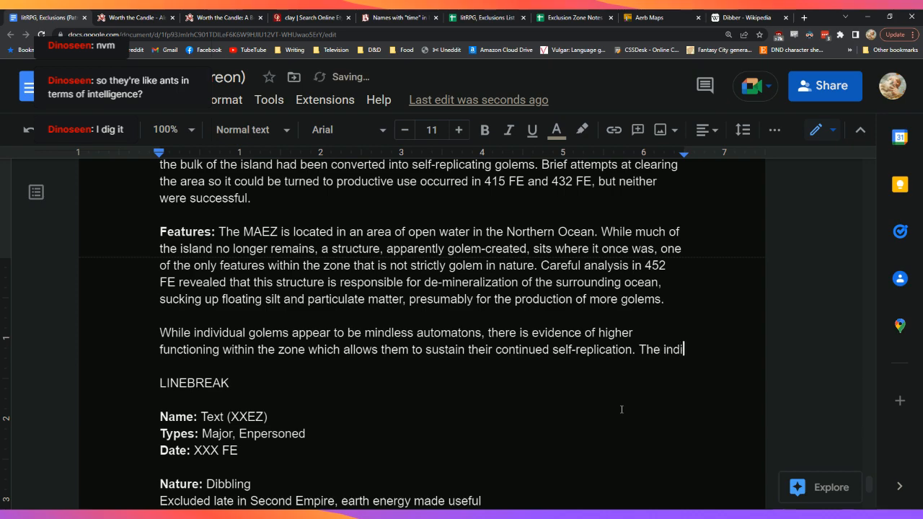
type("vidual ")
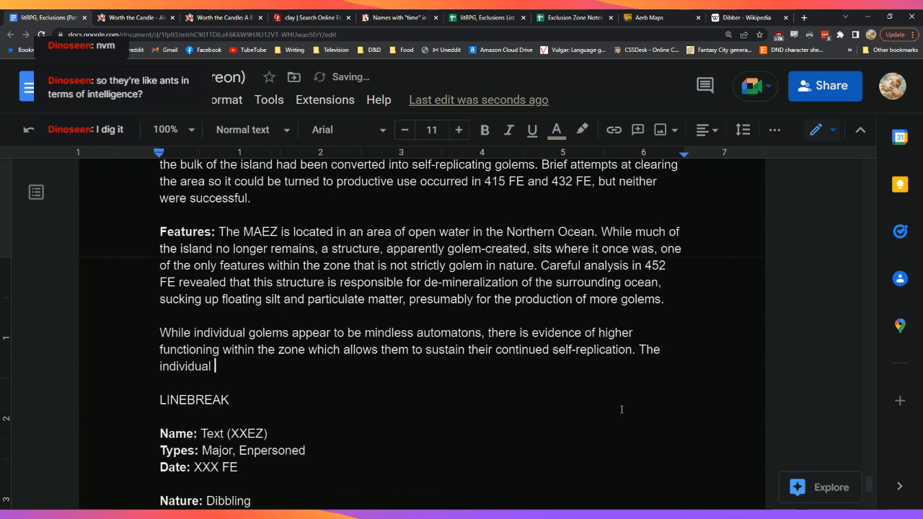
type("wood ")
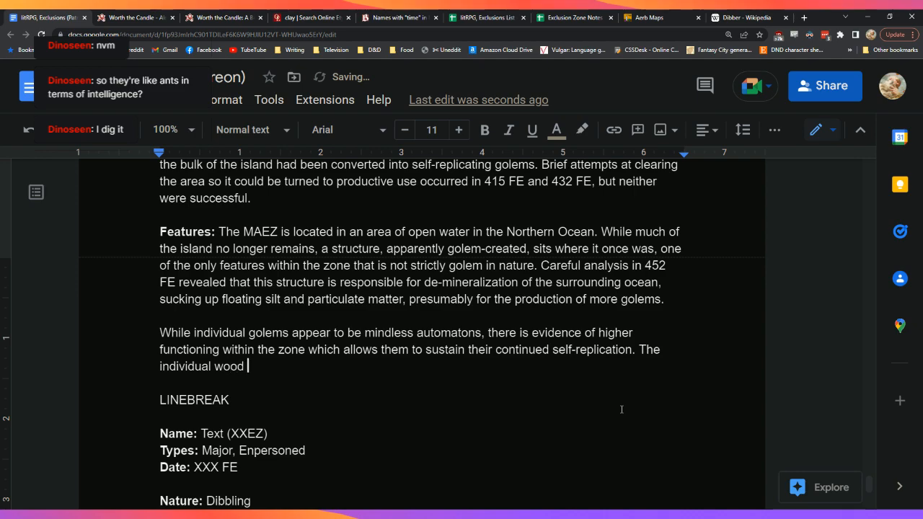
type("chips which are")
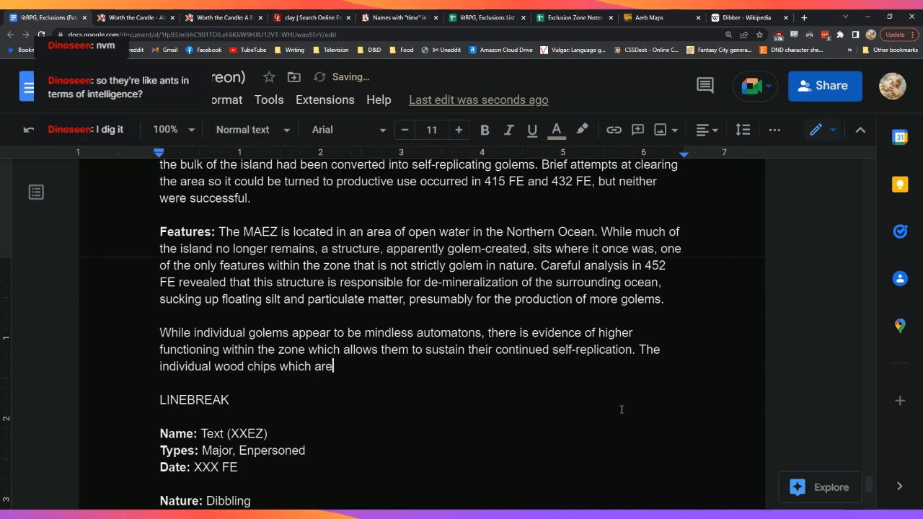
type(" needed for")
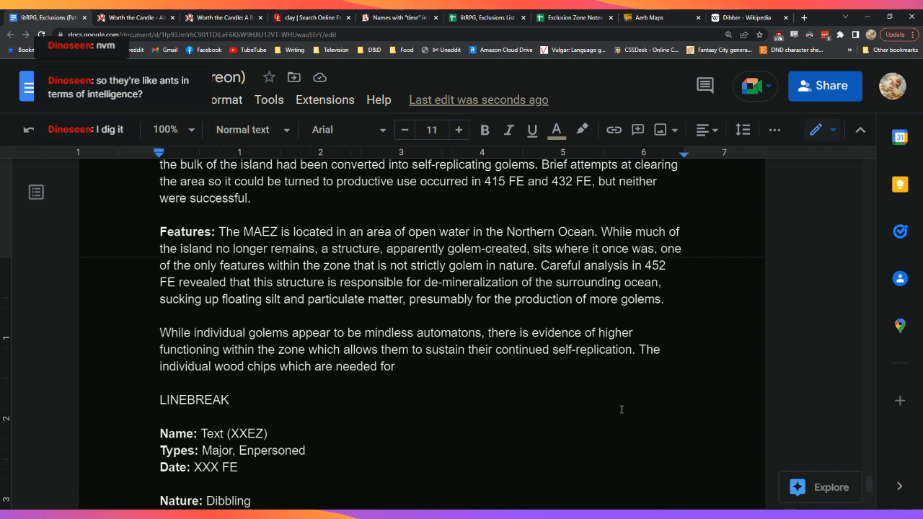
type("their operation")
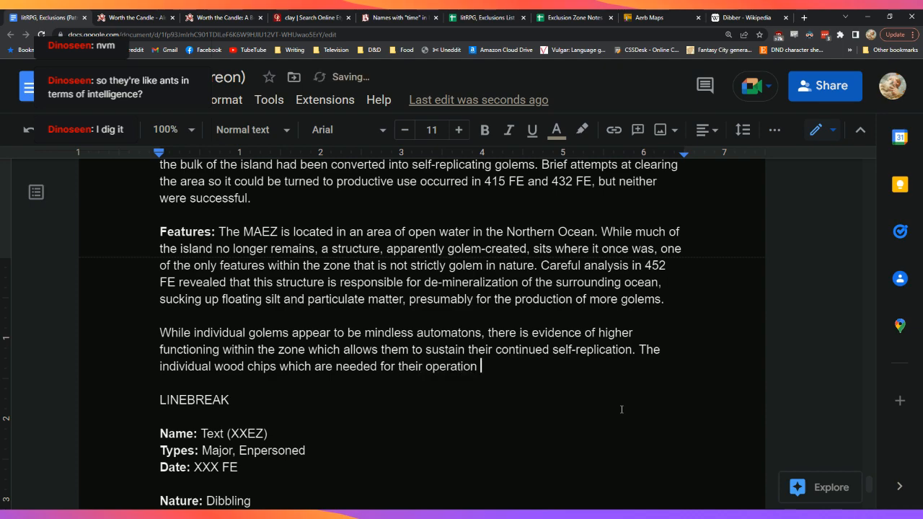
Step: Continue the wood chips sentence with "are likely produced at some sort of facility beneath the water, though long-range surveys"
type(" are li")
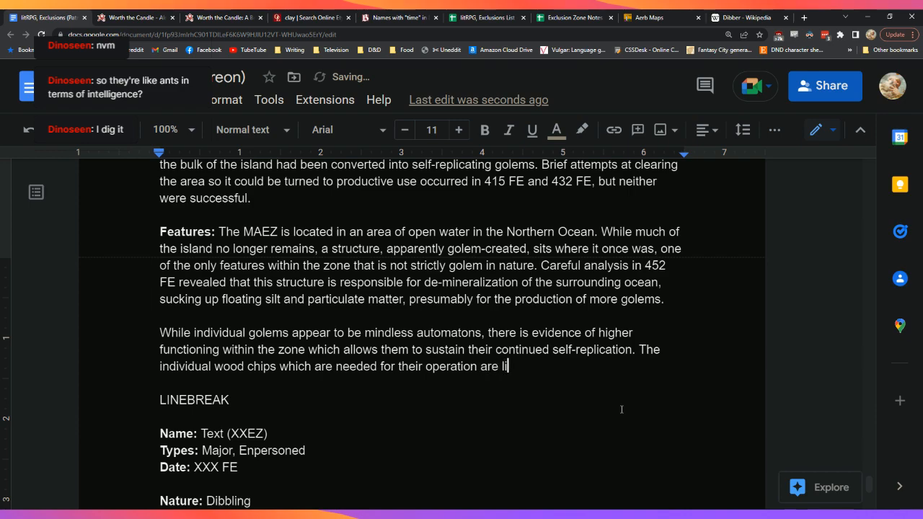
type("kely produced at some sort of ")
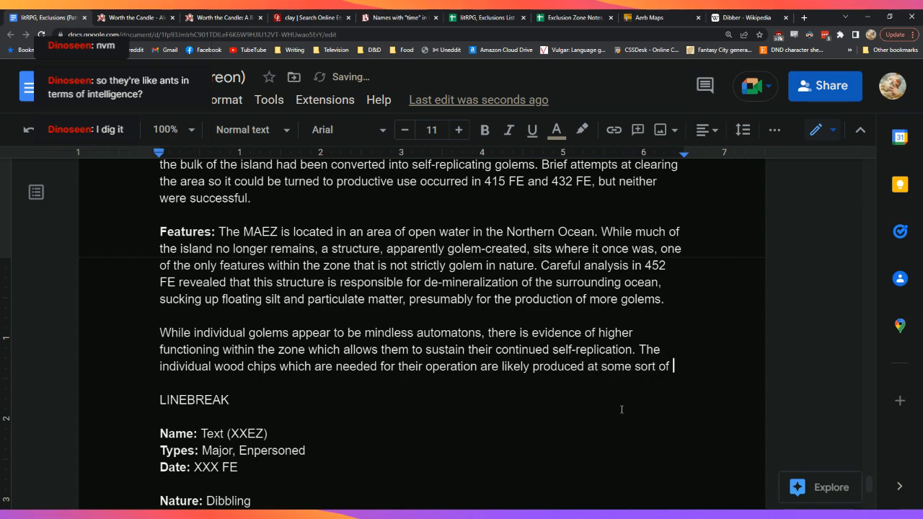
type("facility bene")
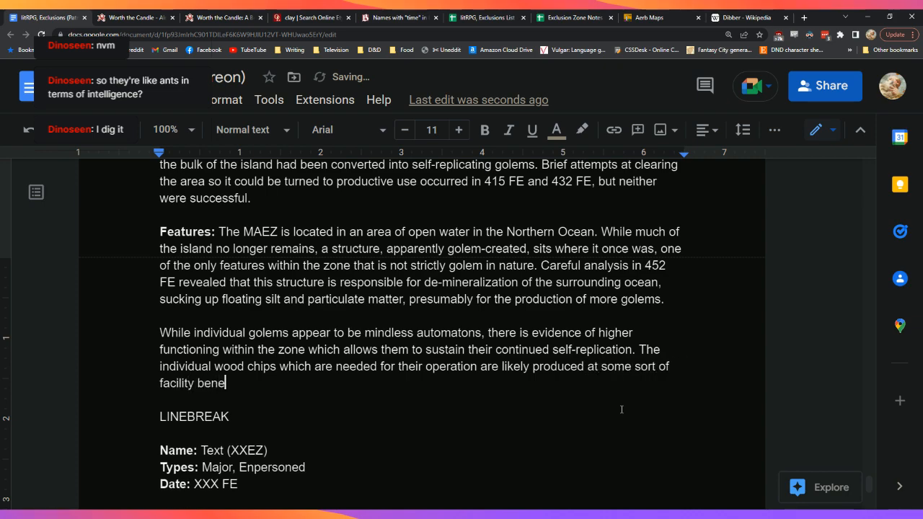
type("ath the water, though lon")
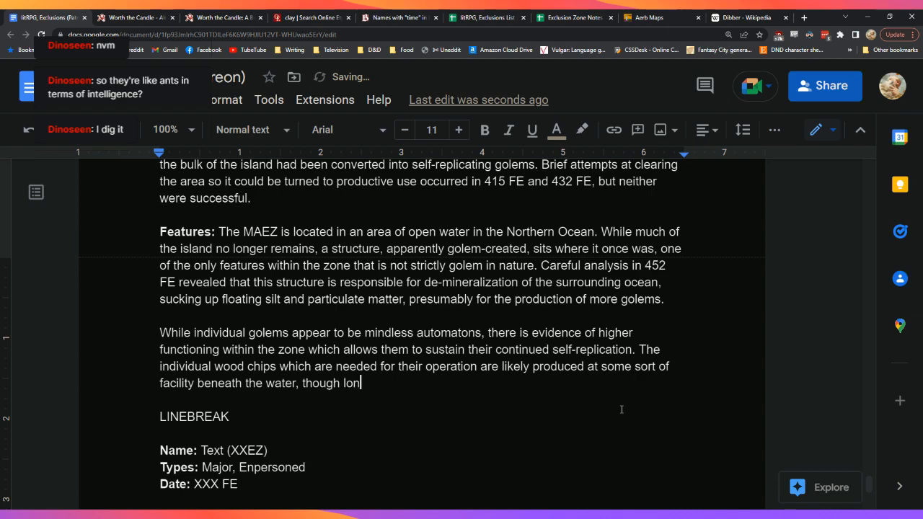
type("g-range sc")
key("BackSpace")
type("urveys")
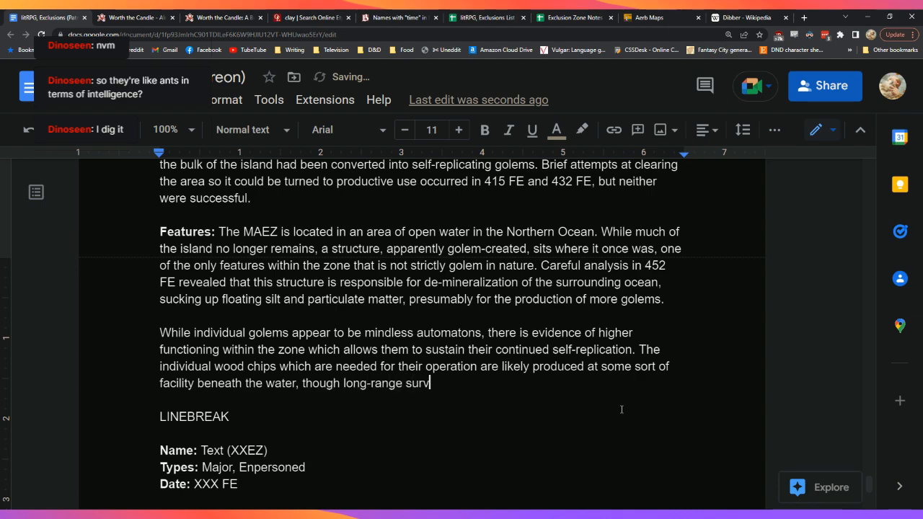
Step: Insert ", marked by buoys" after "Northern Ocean" in the first Features sentence
key("Up")
key("Up")
key("Up")
key("Up")
key("Up")
key("Up")
key("Up")
key("Up")
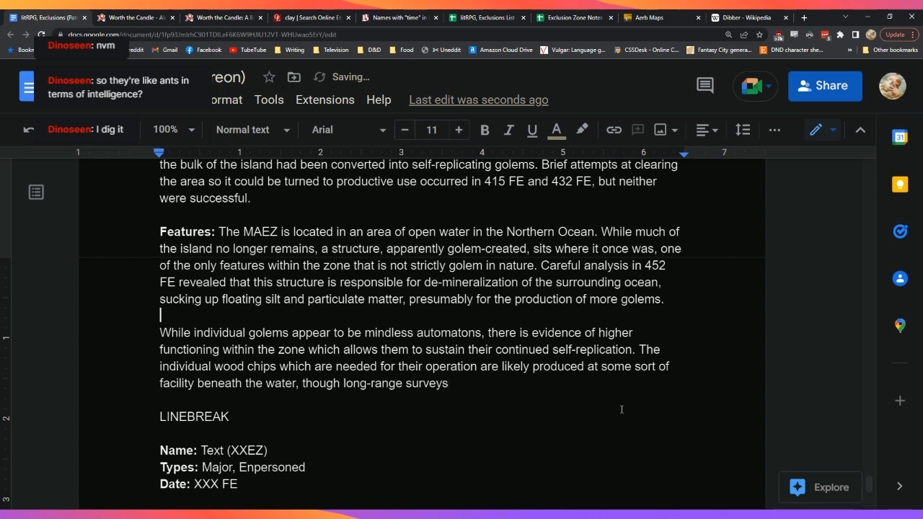
key("Right")
key("Right")
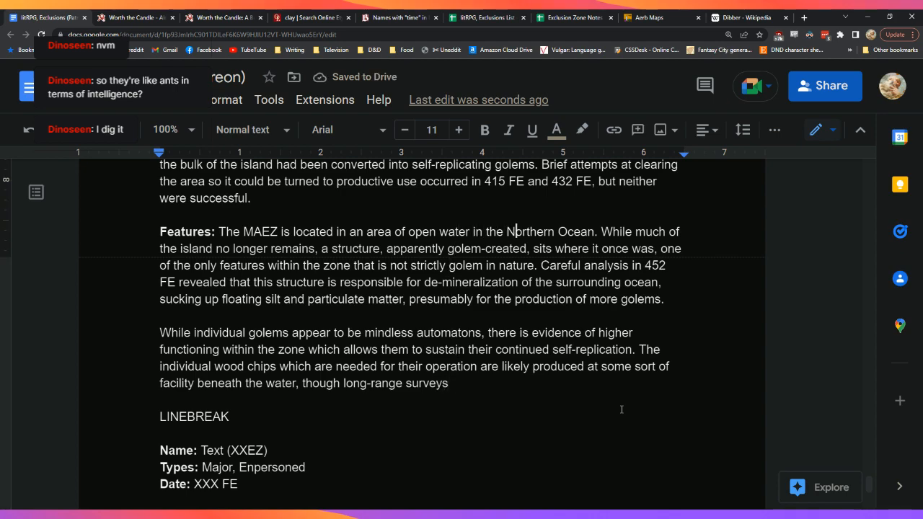
type(", marked by ")
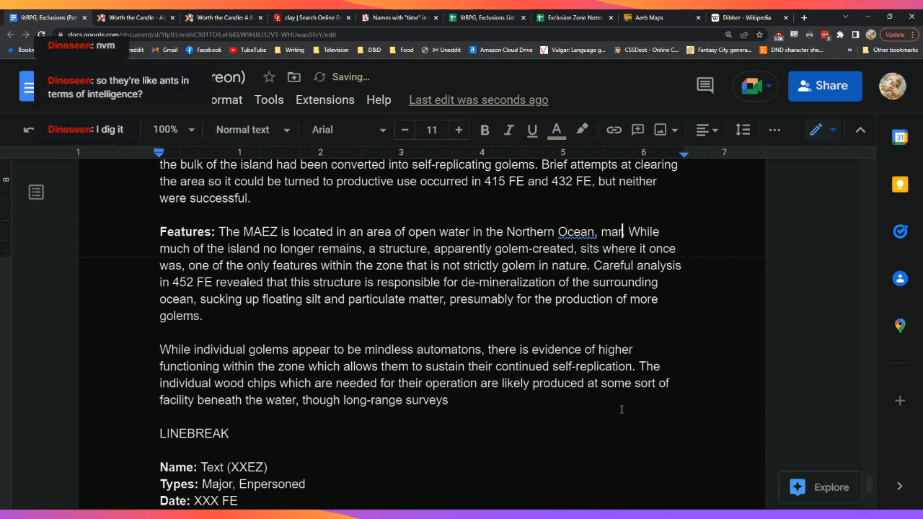
type("buosy")
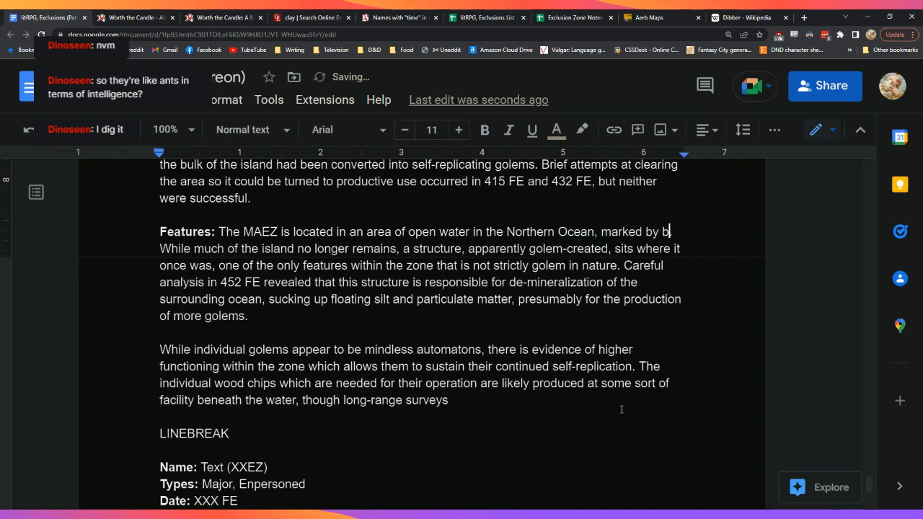
key("BackSpace")
key("BackSpace")
type("ys")
Step: Finish the wood chips sentence with "have shown nothing of the sort." and add a new paragraph after a blank line
key("Down")
key("Down")
key("Down")
key("Down")
key("Down")
key("Down")
key("Down")
key("Down")
key("Down")
key("End")
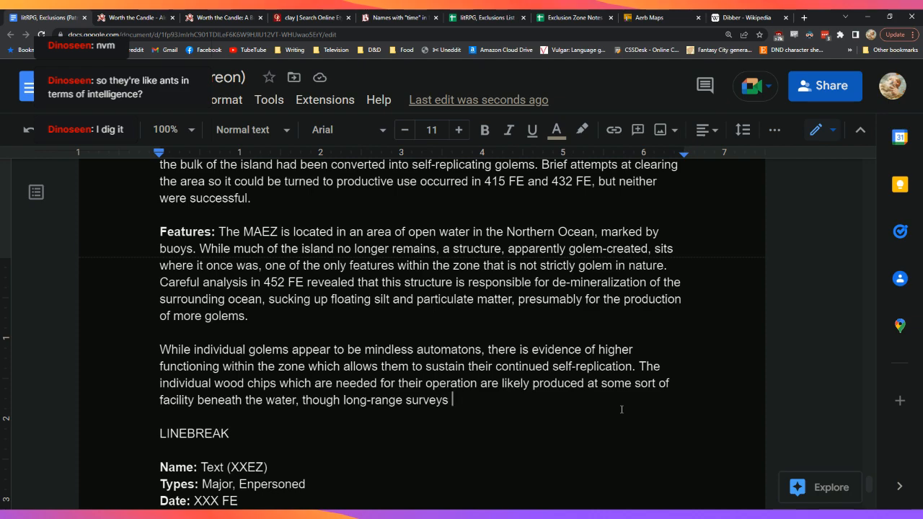
type("hav")
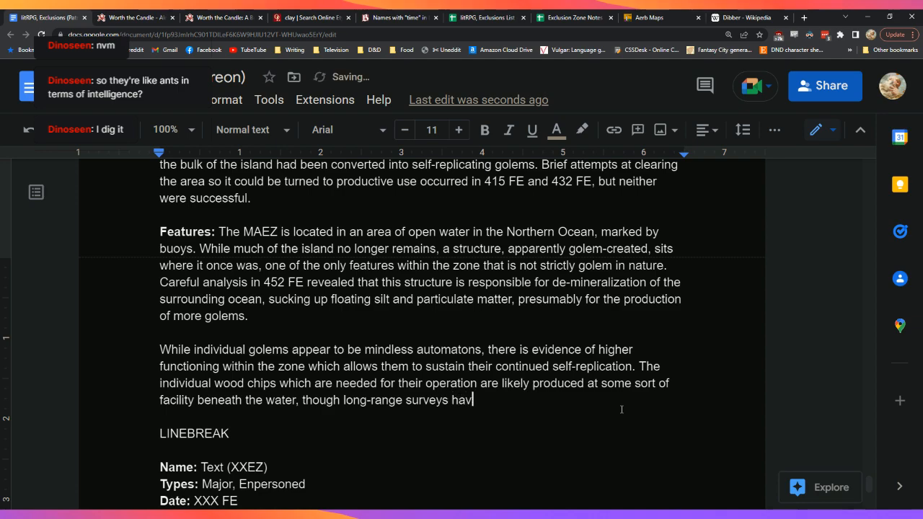
type("e shown nothing of the sor")
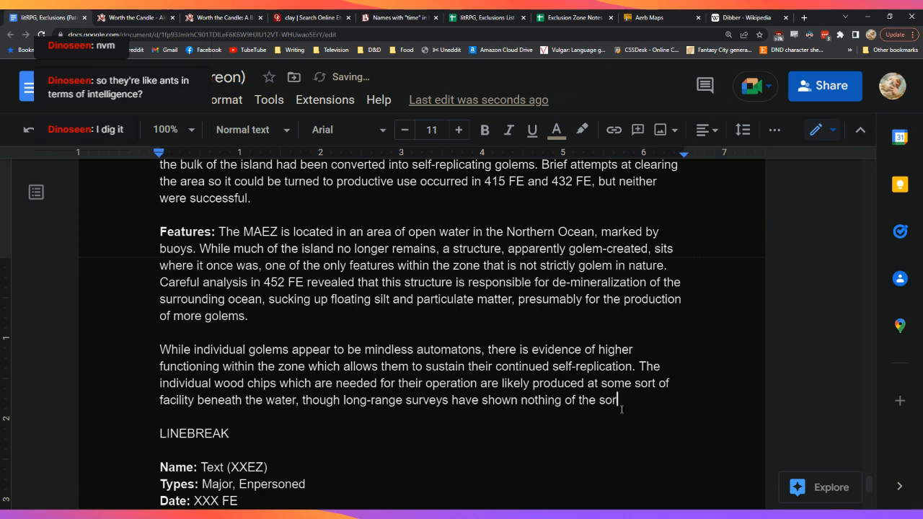
type("t. The")
key("BackSpace")
key("BackSpace")
key("BackSpace")
key("BackSpace")
key("Return")
key("Return")
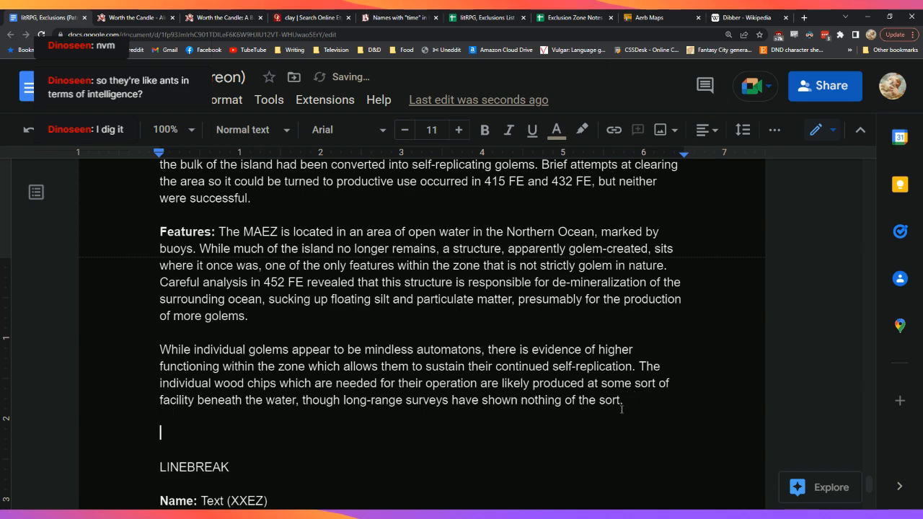
Step: Start the new Features paragraph with "With the island largely deconstructed,"
type("With ")
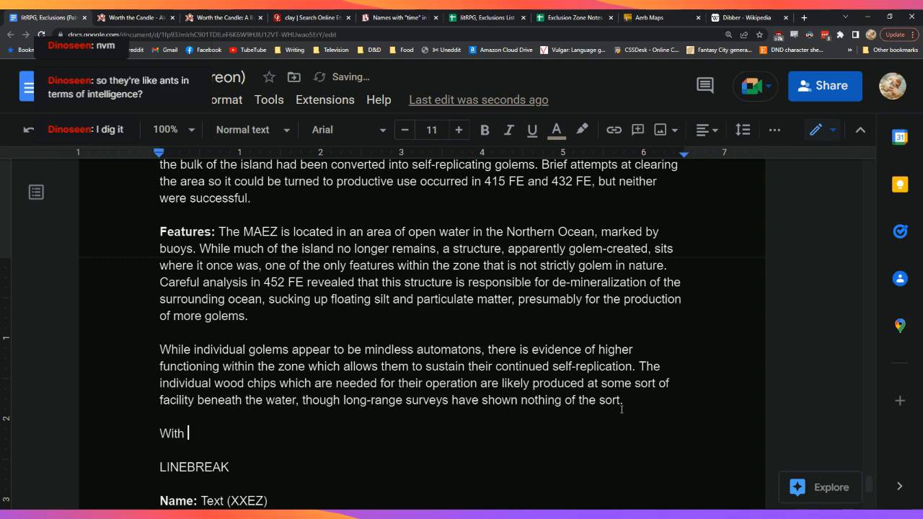
type("the island Iarge")
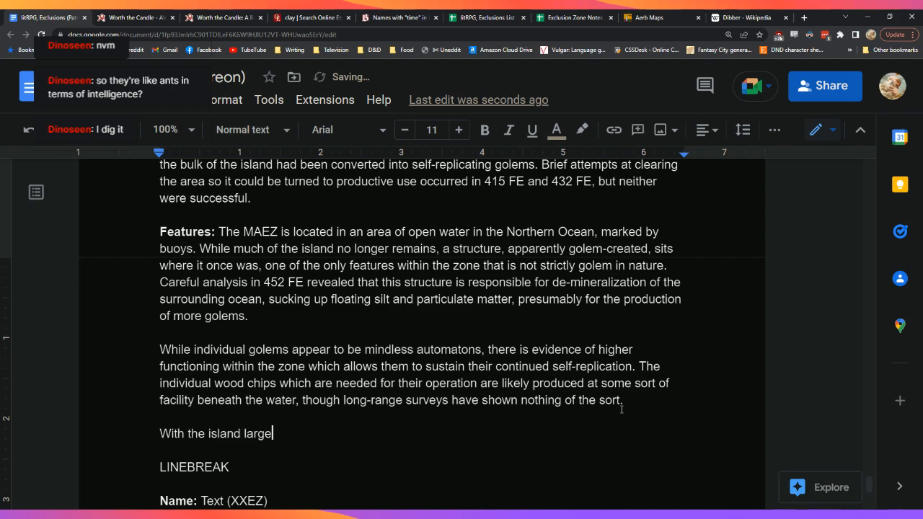
type("ly dexon")
key("BackSpace")
key("BackSpace")
key("BackSpace")
type("constructed, ")
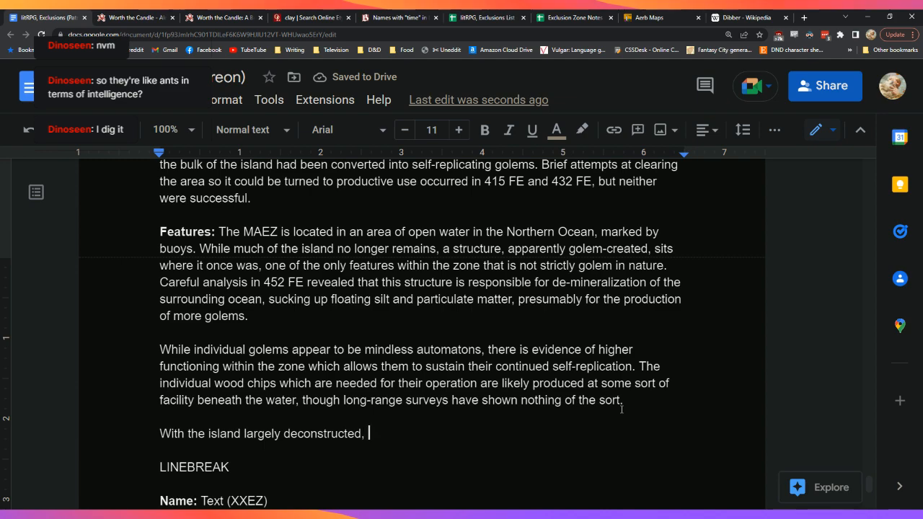
Step: Continue the paragraph's opening sentence with "the golems appear to have moved down into the stone below the ocean floor"
type("the golems a")
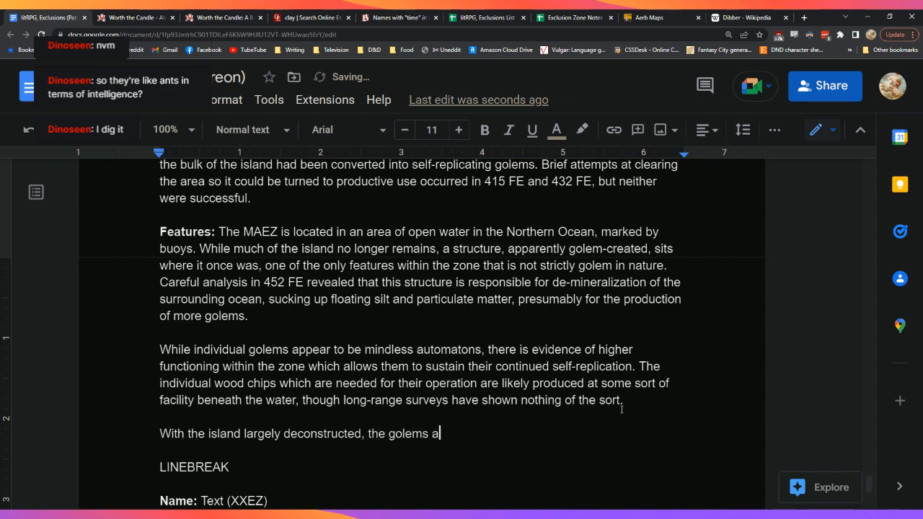
type("ppear to have moved dow")
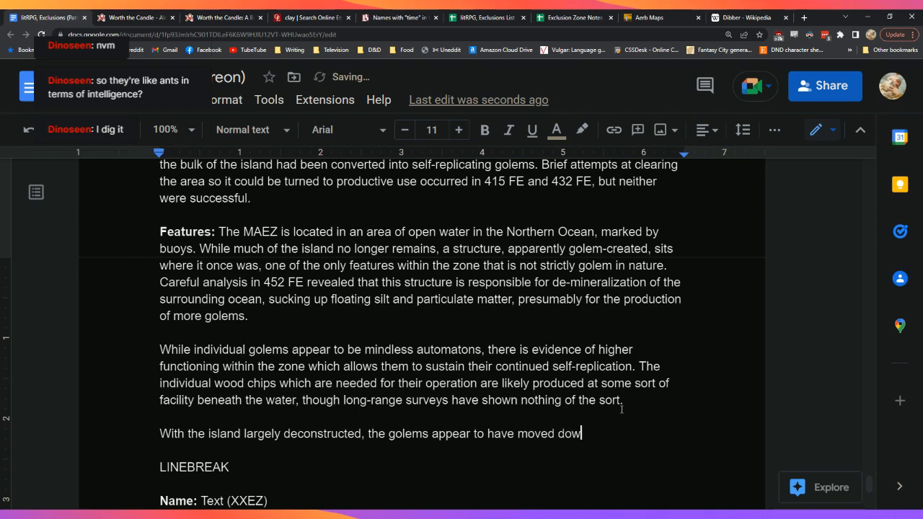
type("n into the ston")
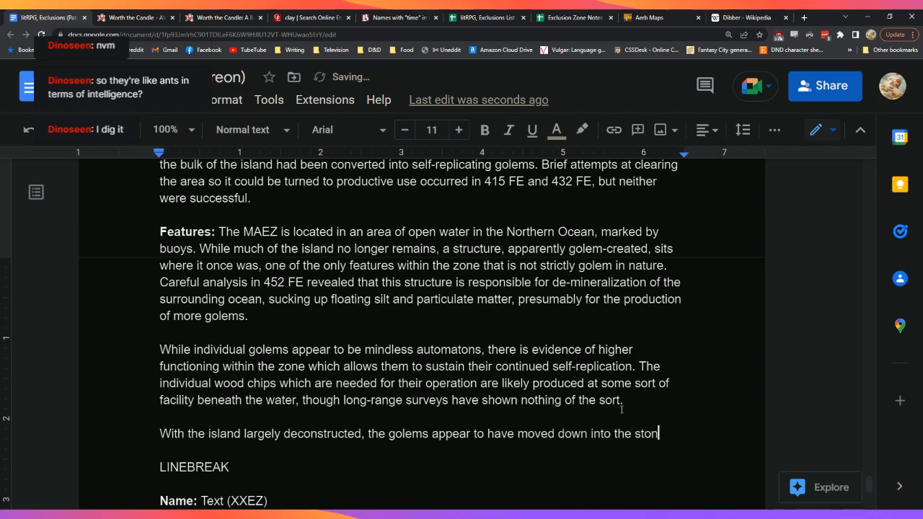
type("e below t")
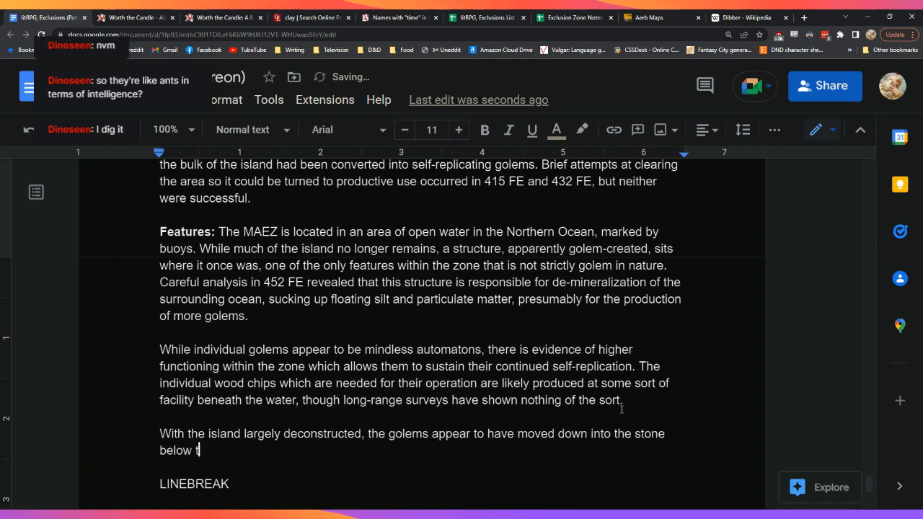
type("he ocean floor, with")
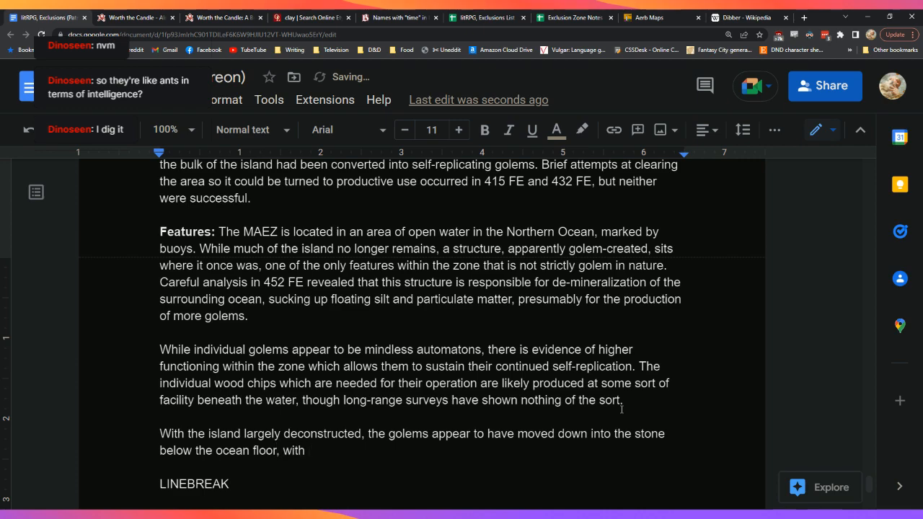
key("BackSpace")
key("BackSpace")
key("BackSpace")
key("BackSpace")
key("BackSpace")
key("BackSpace")
key("BackSpace")
Step: Finish the sentence with ", where the majority of them continue their endless toil, engage in self-repair, or otherwise continue their opaque mission."
type(", where the major")
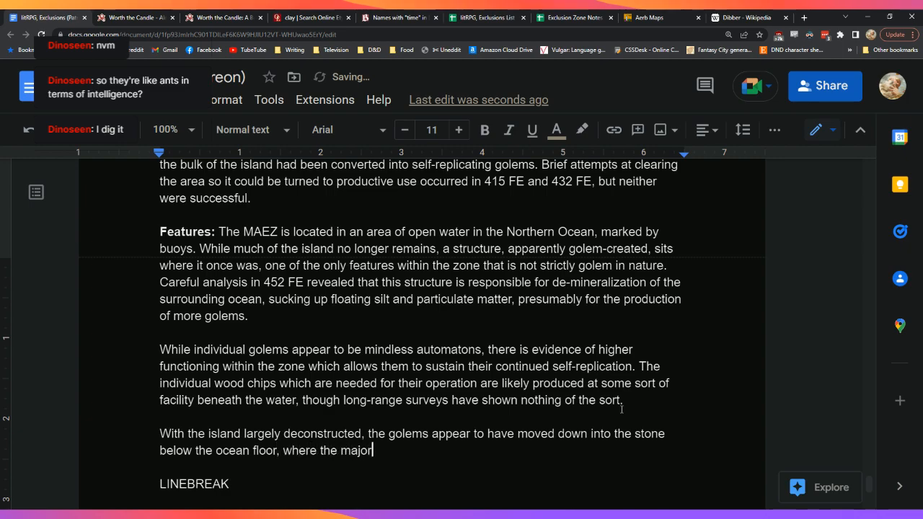
type("ity of them")
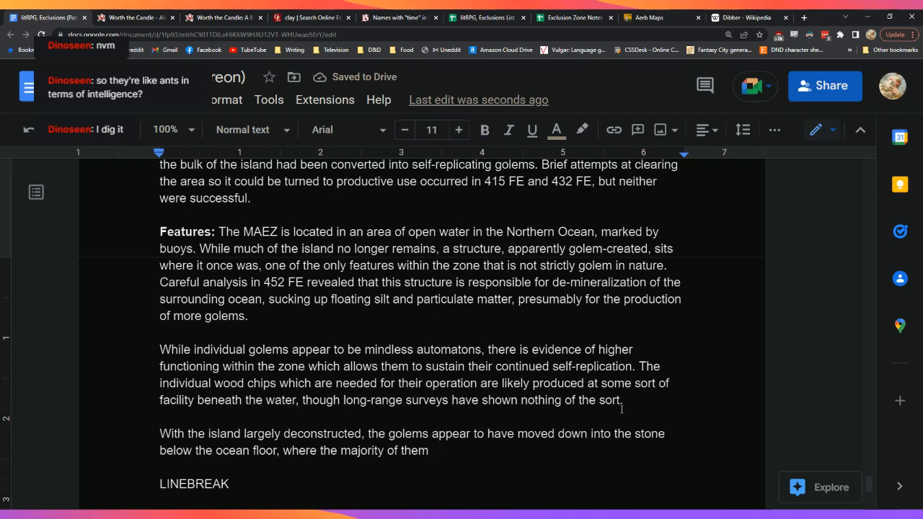
type("continue their endless toil, engage in self-repair, or ")
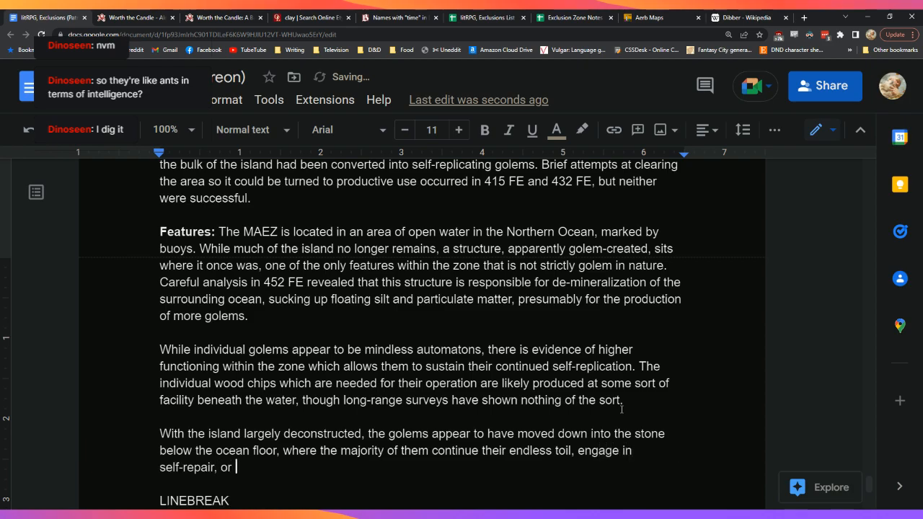
type("otherwise co")
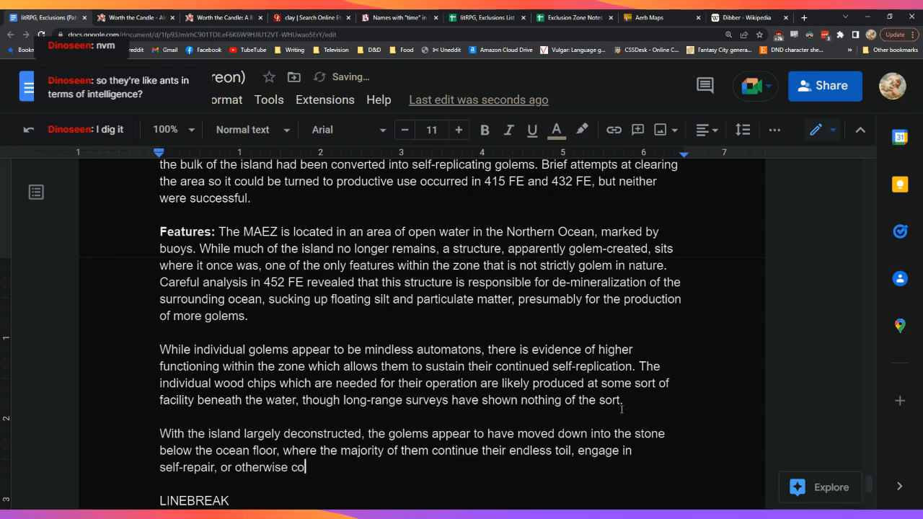
type("ntinue their o")
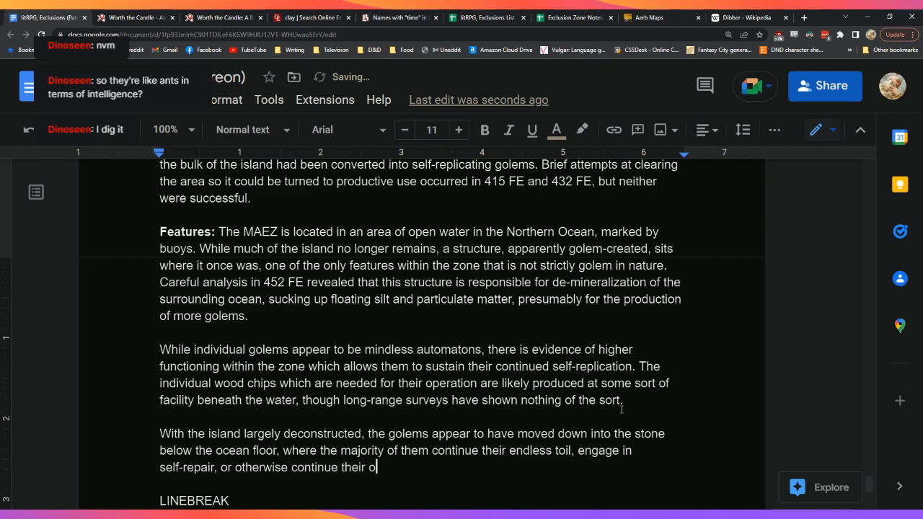
type("paque mission.")
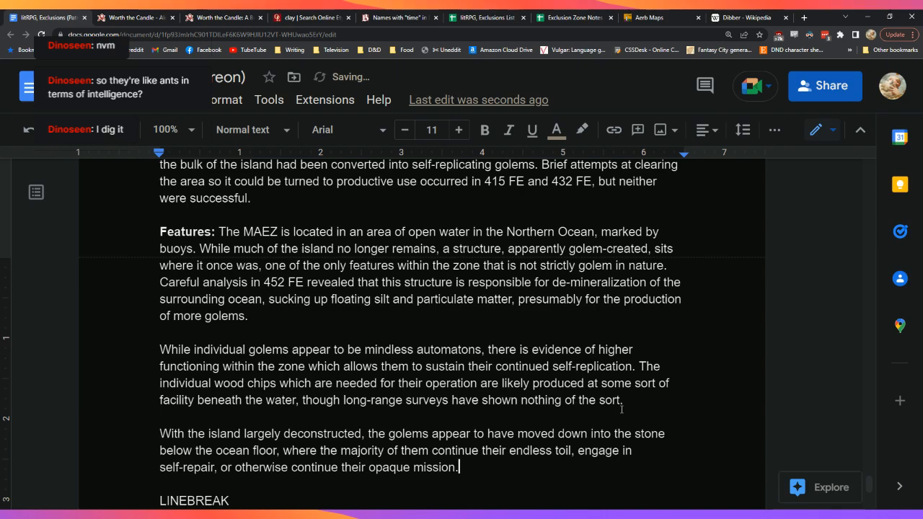
Step: Add the sentence "At current estimates, the golems might be as much as two miles below the water."
type("At current est")
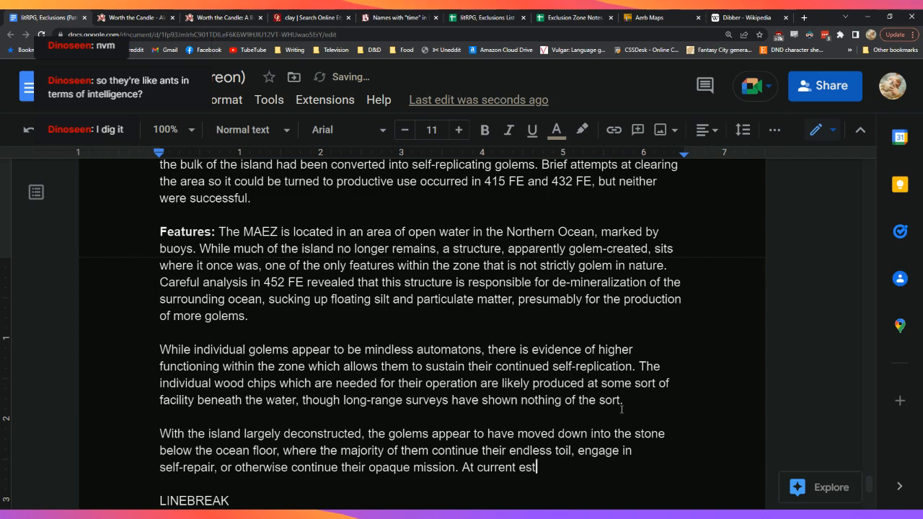
type("imates, the gole")
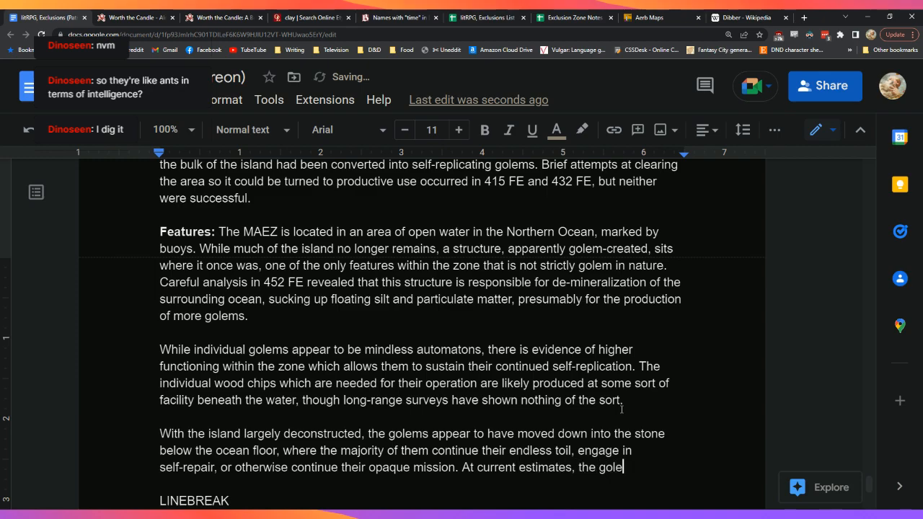
type("ms might be as ")
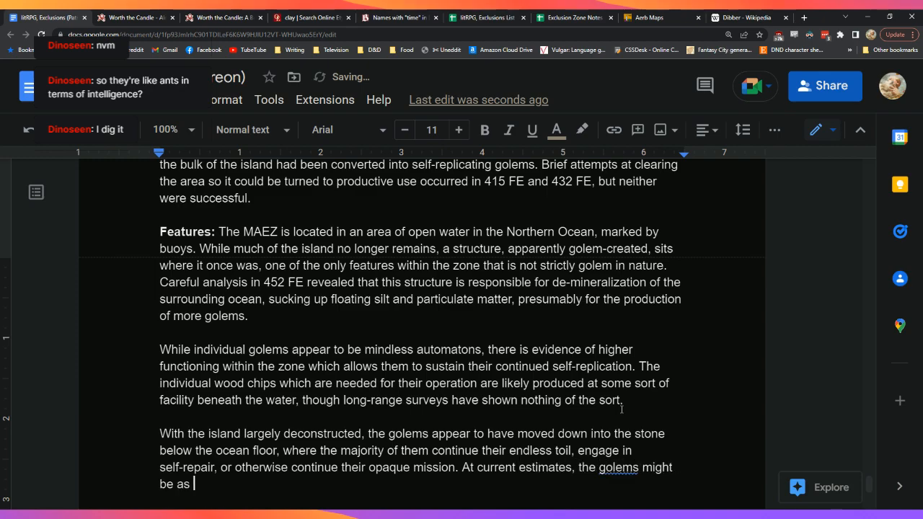
type("much as two m")
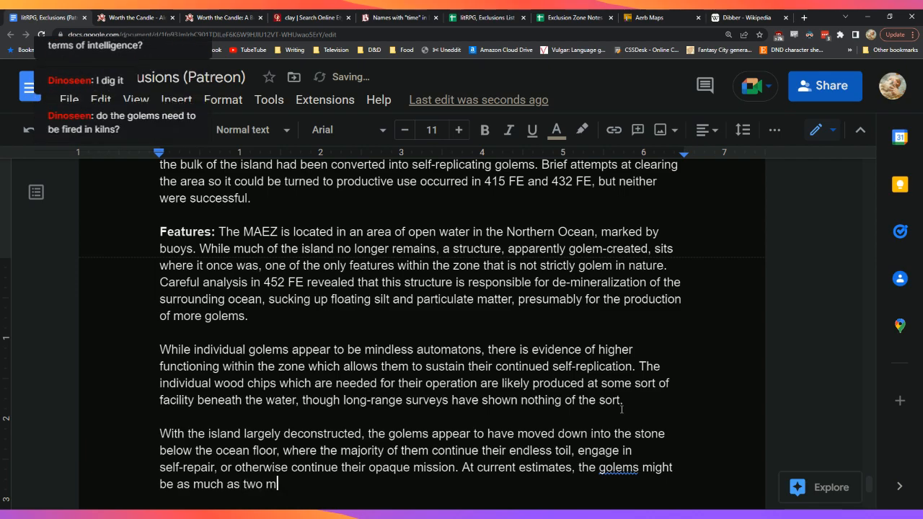
type("iles below")
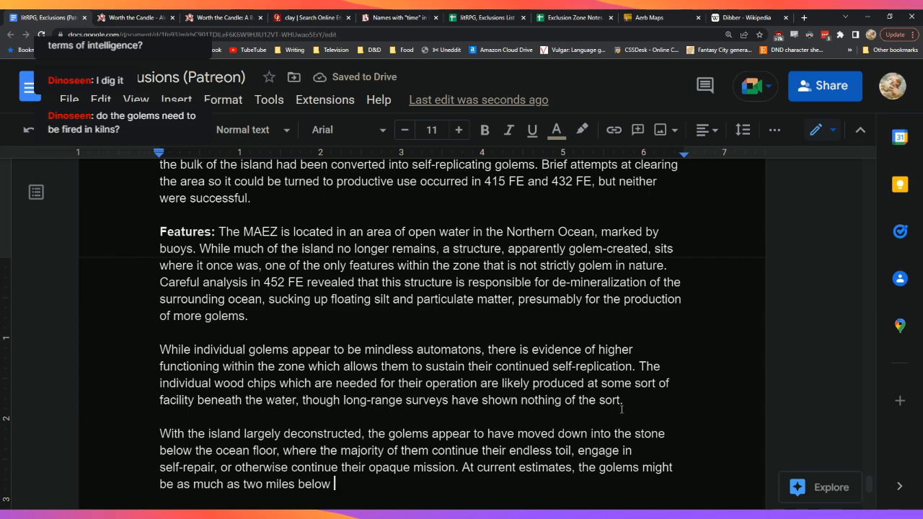
scroll(621, 409, "down", 2)
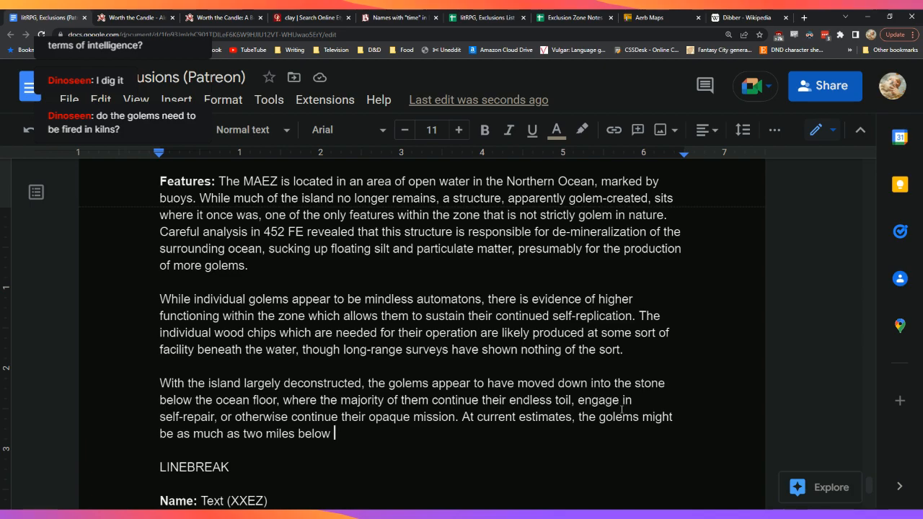
type("the water.")
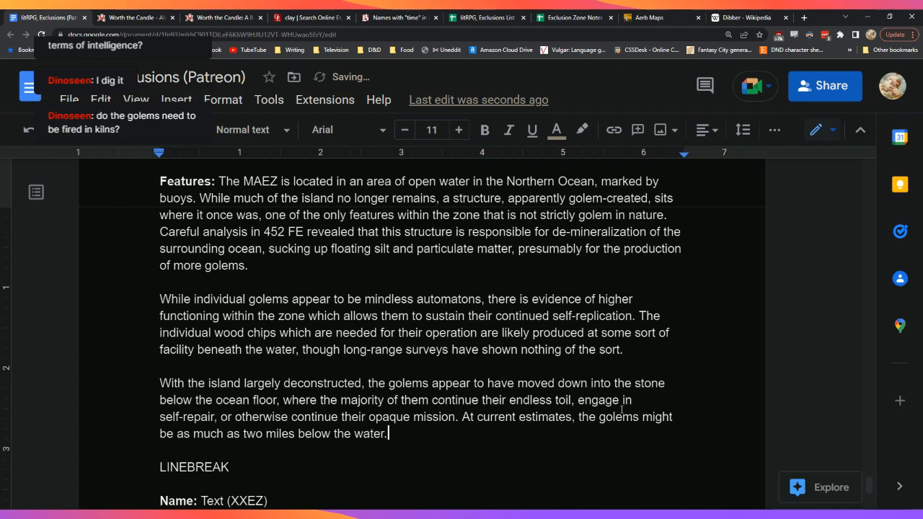
Step: Extend the two-mile depth sentence with ", having yet to hit the vertical limit of the exclusion zone."
key("BackSpace")
type(", having yet to ")
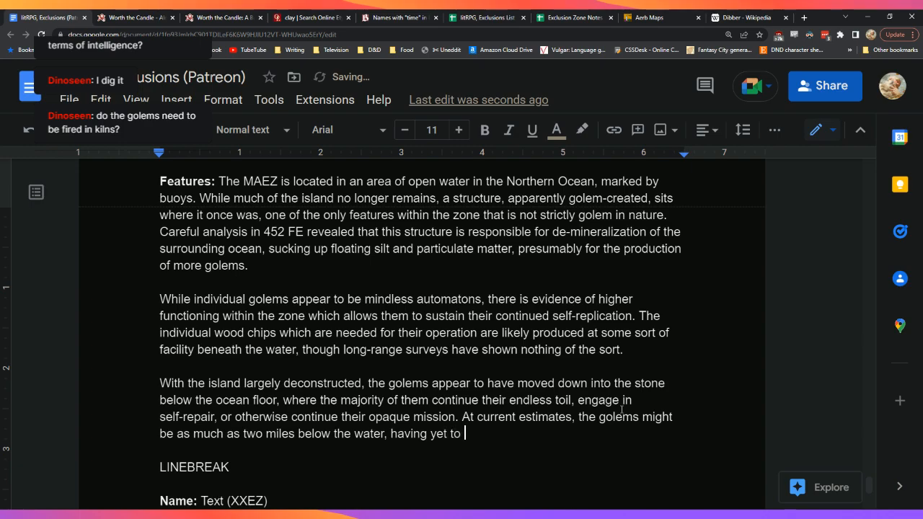
type("hit the vertical limit ")
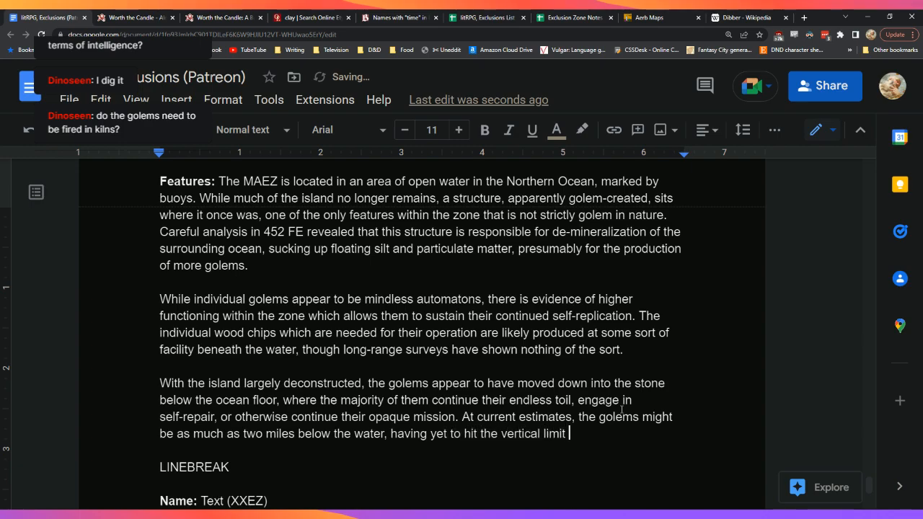
type("of the exclusion z")
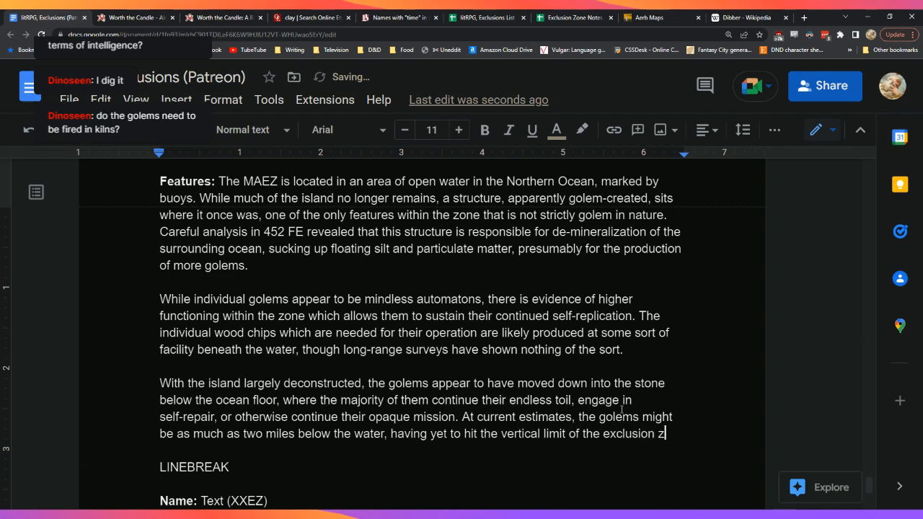
type("one.")
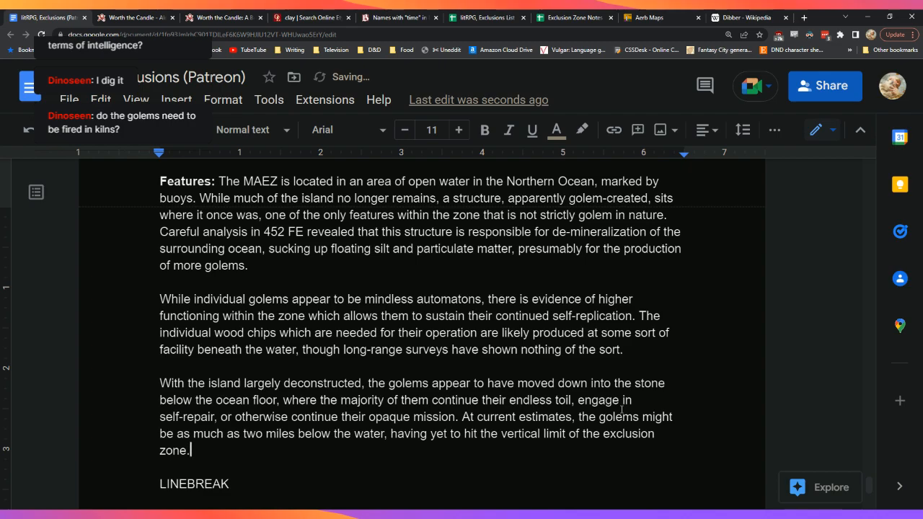
Step: Look back over the Manifold entry, from the end of Features up through History and Nature to its heading
key("Down")
key("Down")
key("Down")
key("Down")
key("Down")
key("Down")
key("Up")
key("Up")
key("Up")
key("Up")
key("Up")
key("Up")
key("Up")
key("Up")
key("Up")
key("Up")
key("Up")
key("Up")
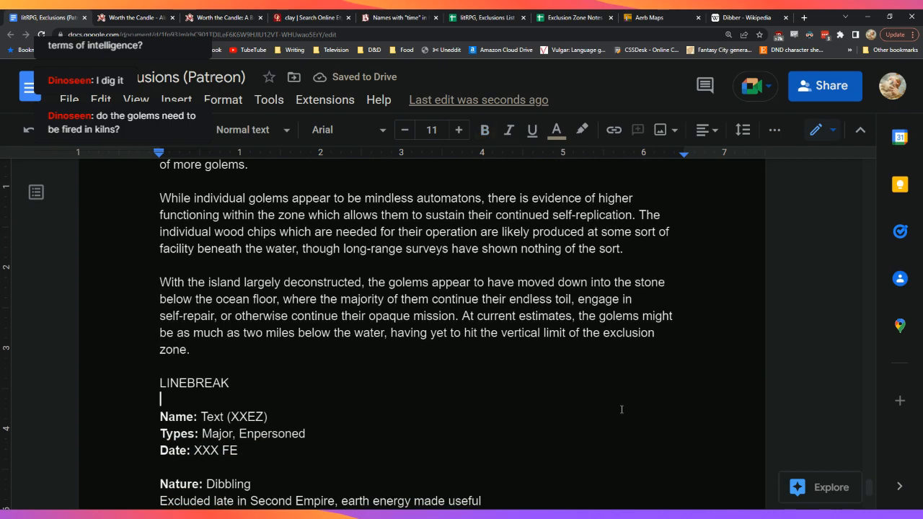
key("Up")
key("Up")
key("Up")
key("Up")
key("Up")
key("Up")
key("Up")
key("Up")
key("Up")
key("Up")
key("Up")
key("Up")
key("Up")
key("Up")
key("Up")
key("Up")
key("Up")
key("Up")
key("Up")
key("Up")
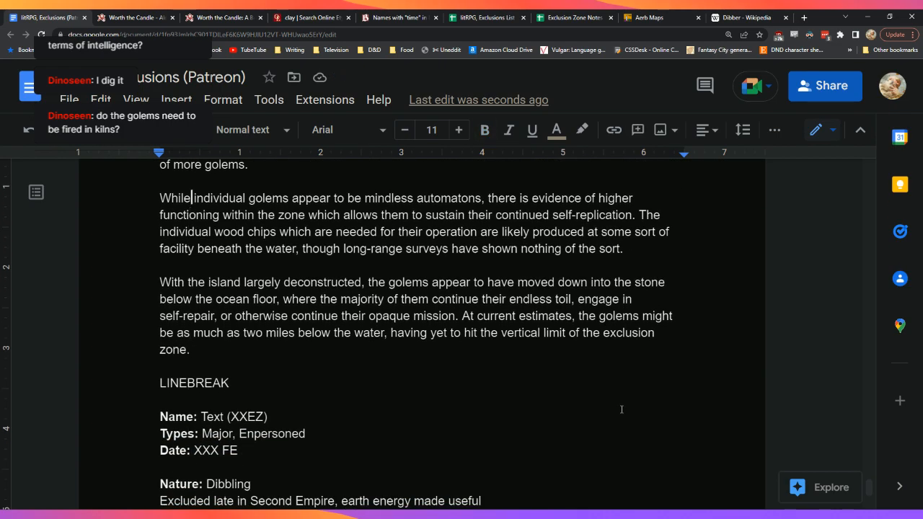
key("Up")
key("Up")
key("Up")
key("Up")
key("Up")
key("Up")
key("Up")
key("Up")
key("Up")
key("Up")
key("Up")
key("Up")
key("Up")
key("Up")
key("Up")
key("Up")
key("Up")
key("Up")
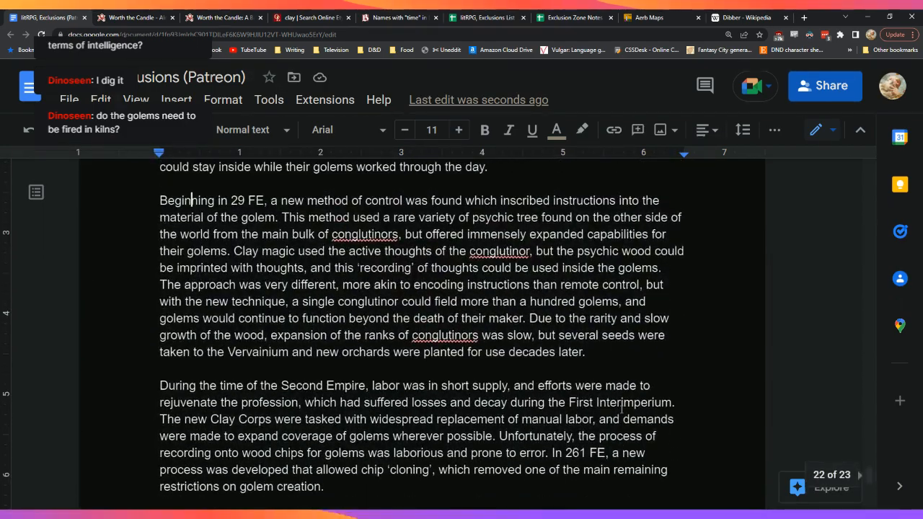
key("Up")
key("Up")
key("Up")
key("Up")
key("Up")
key("Up")
key("Up")
key("Up")
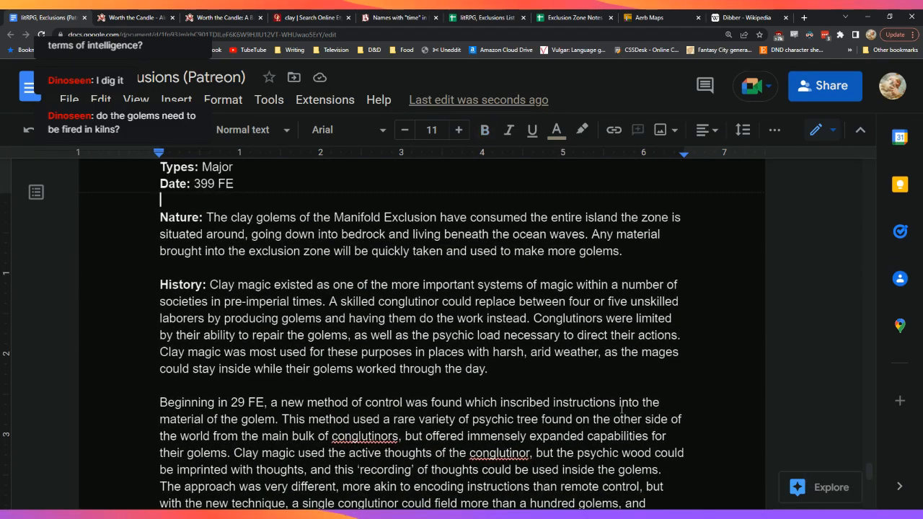
Step: Replace the [TODO] island name placeholder in the last History paragraph of the Manifold entry with "Malterrdor"
key("Down")
key("Down")
key("Down")
key("Down")
key("Down")
key("Down")
key("Down")
key("Down")
key("Down")
key("Down")
key("Down")
key("Down")
key("Down")
key("Down")
key("Down")
key("Down")
key("Down")
key("Down")
key("Down")
key("Down")
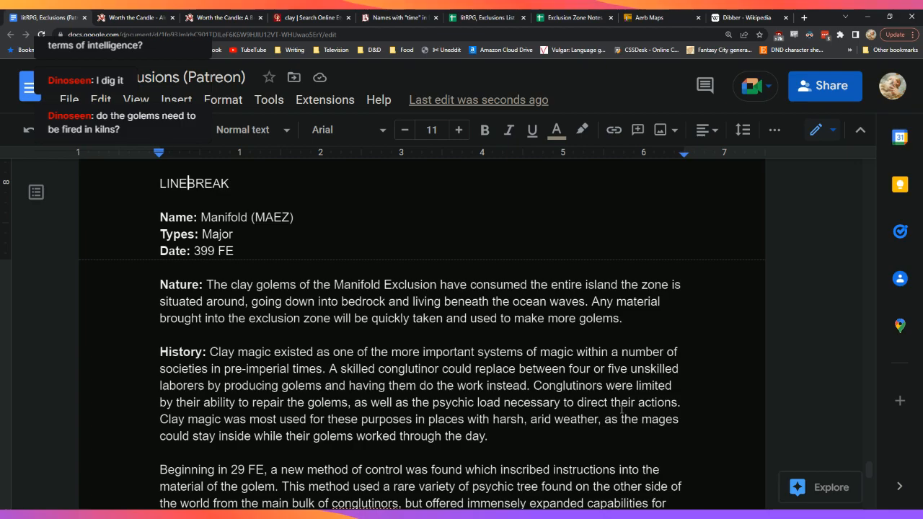
key("Down")
key("Down")
key("Down")
key("Down")
key("Down")
key("Up")
key("Up")
key("Left")
key("Left")
key("Left")
key("Left")
key("Left")
key("Left")
key("Left")
key("Left")
key("Left")
key("Left")
key("Left")
key("Left")
key("Left")
key("Left")
key("Left")
key("Left")
key("Left")
key("Left")
key("Left")
key("Left")
key("Left")
key("Left")
key("Left")
key("Left")
key("Left")
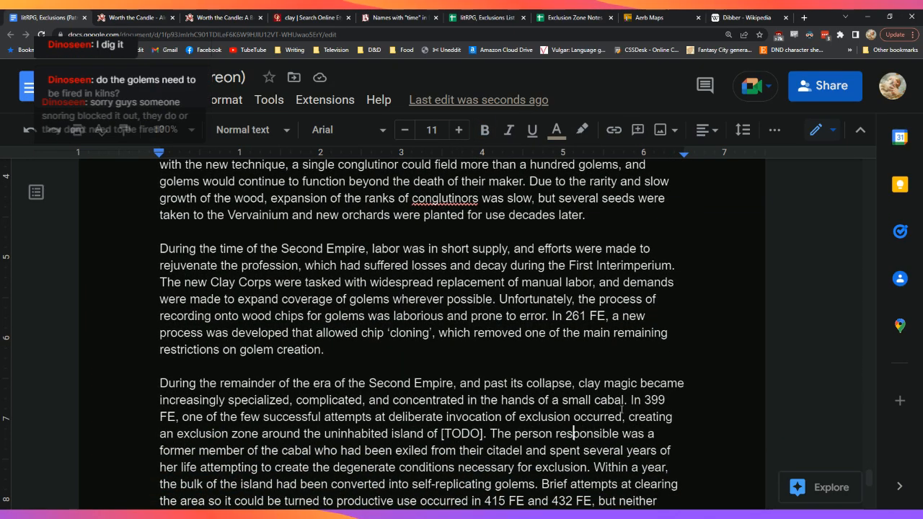
key("BackSpace")
key("BackSpace")
key("BackSpace")
key("BackSpace")
key("BackSpace")
key("BackSpace")
key("BackSpace")
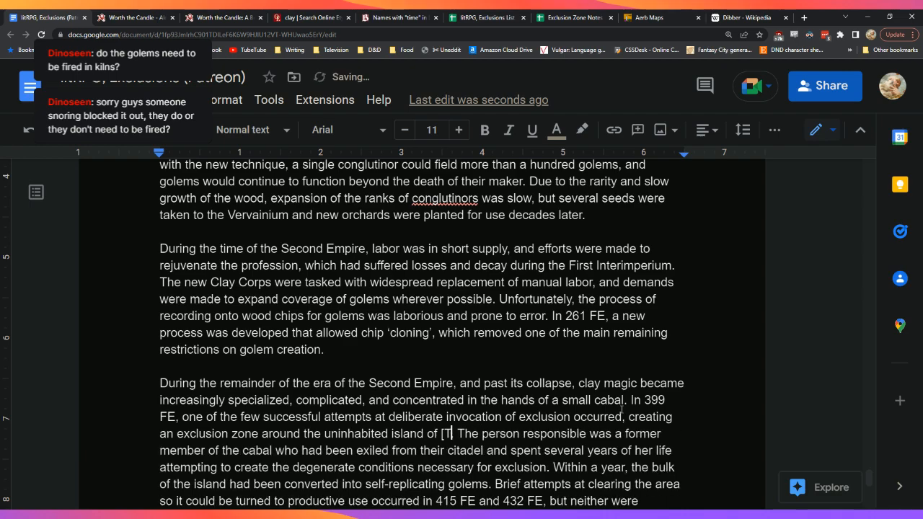
type("Malte")
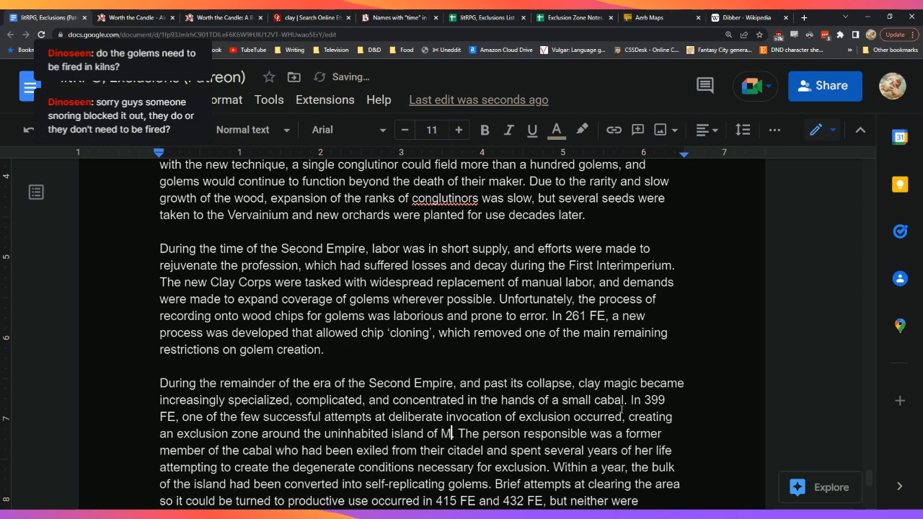
type("n")
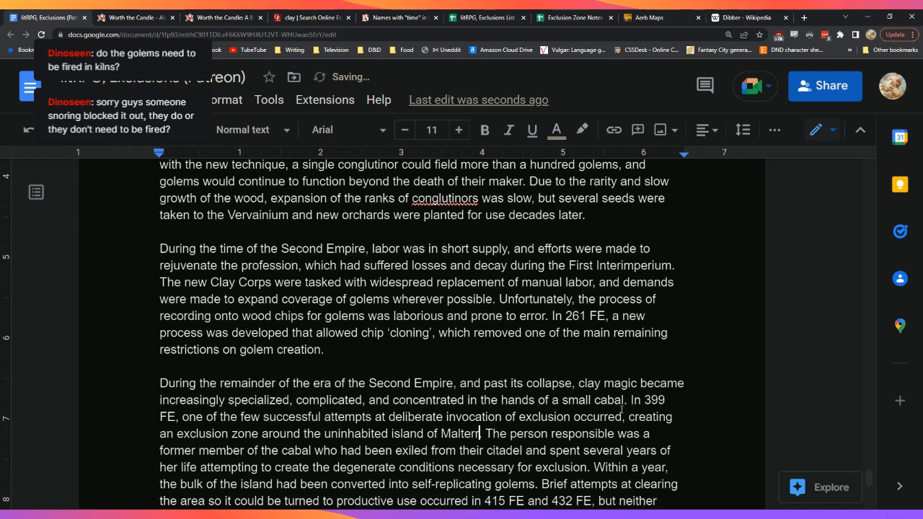
type("dor")
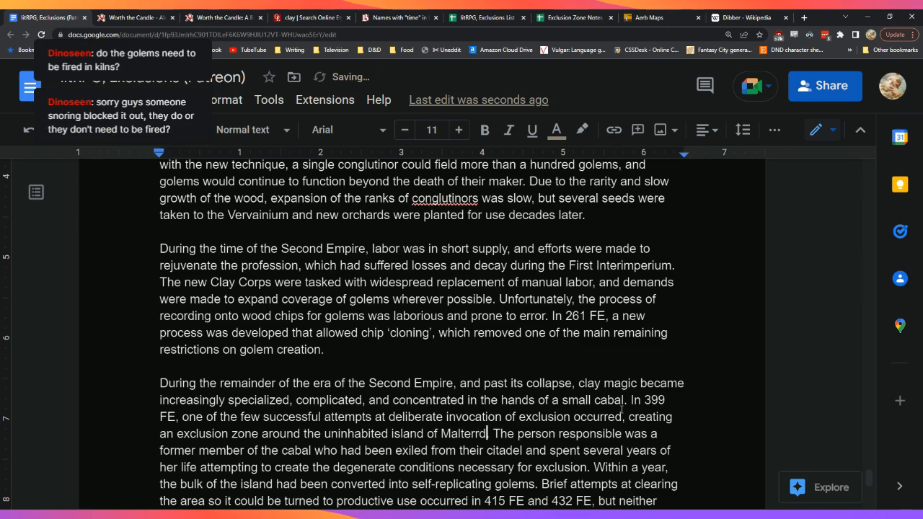
Step: Look through the rest of the Manifold entry's History and Features, continuing down to the unwritten Dibbling entry
key("Down")
key("Down")
key("Down")
key("Down")
key("Down")
key("Down")
key("Down")
key("Down")
key("Down")
key("Down")
key("Down")
key("Down")
key("Down")
key("Down")
key("Down")
key("Down")
key("Down")
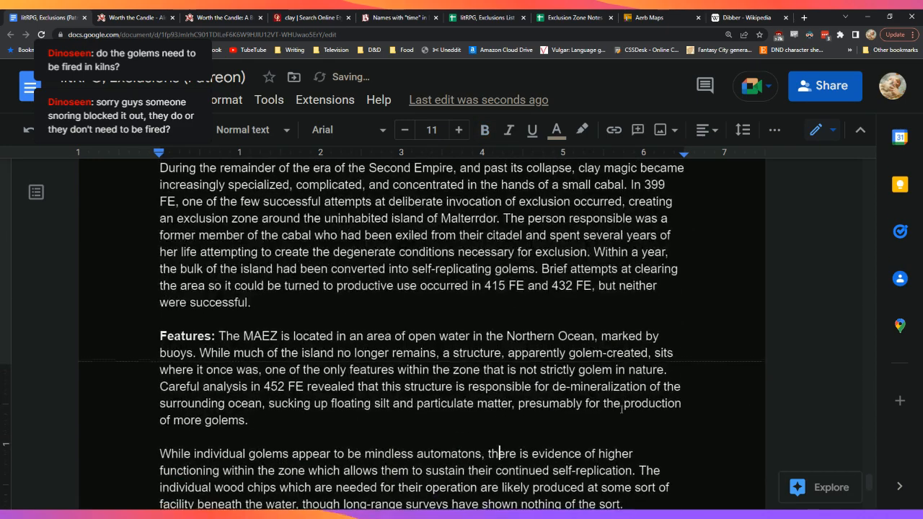
key("Down")
key("Down")
key("Down")
key("Down")
key("Down")
key("Down")
key("Down")
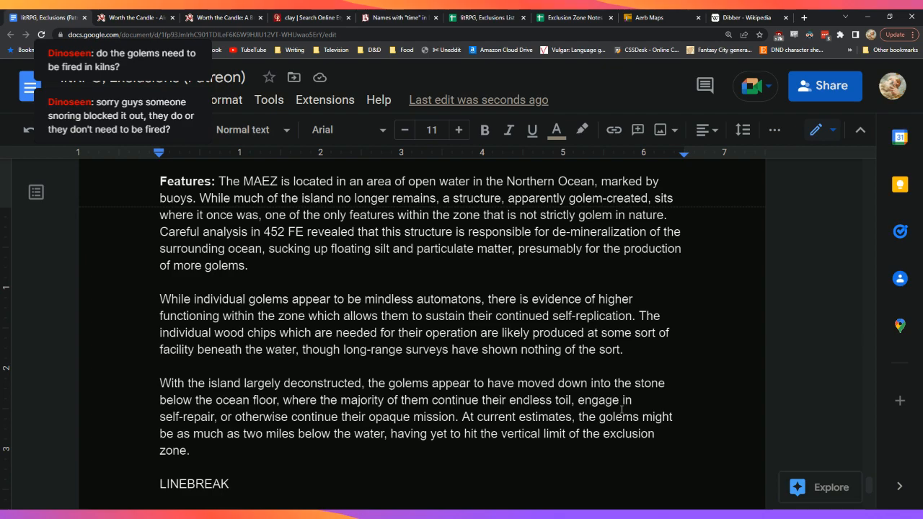
key("Down")
key("Down")
key("Down")
key("Down")
key("Down")
key("Down")
key("Down")
key("Down")
key("Down")
key("Down")
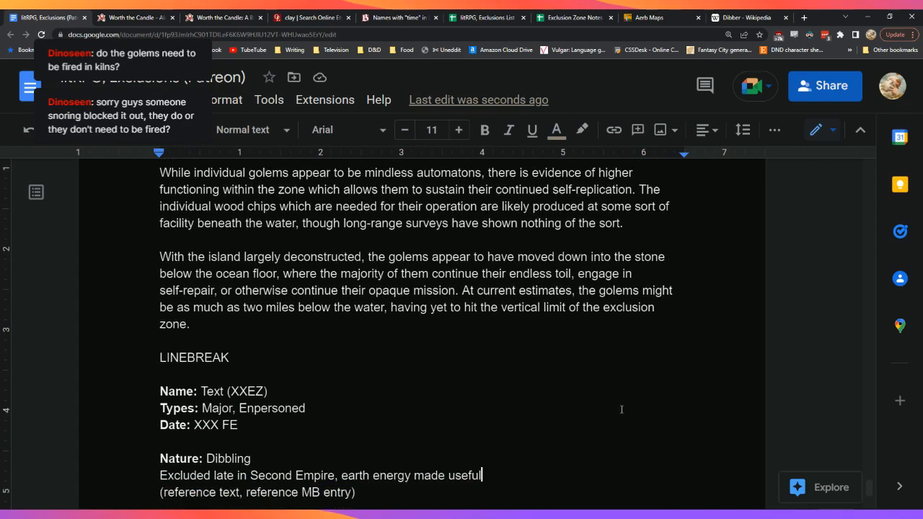
key("Return")
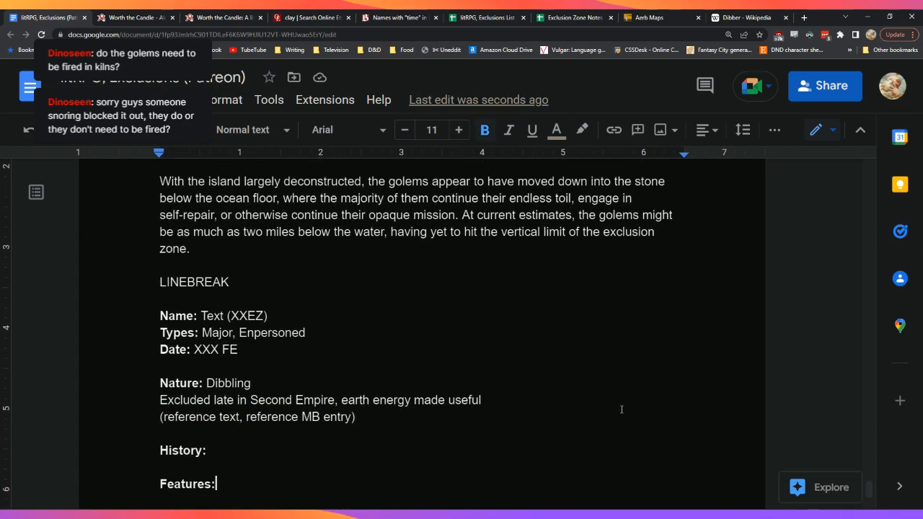
key("Down")
key("Down")
key("Down")
key("Down")
key("Down")
key("Down")
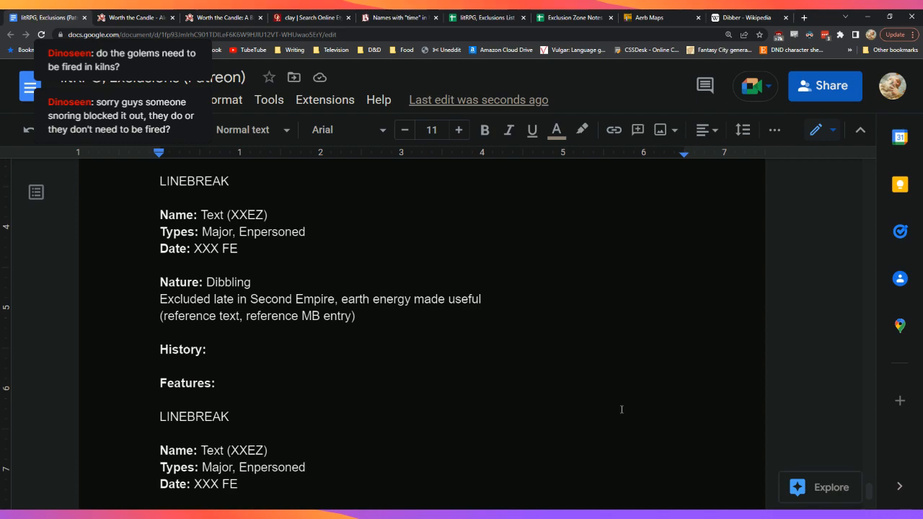
Step: Switch to the Worth the Candle full text, read its passages on "dibbling", and search for "three timelines"
key("ctrl+Tab")
key("ctrl+f")
type("dibbling")
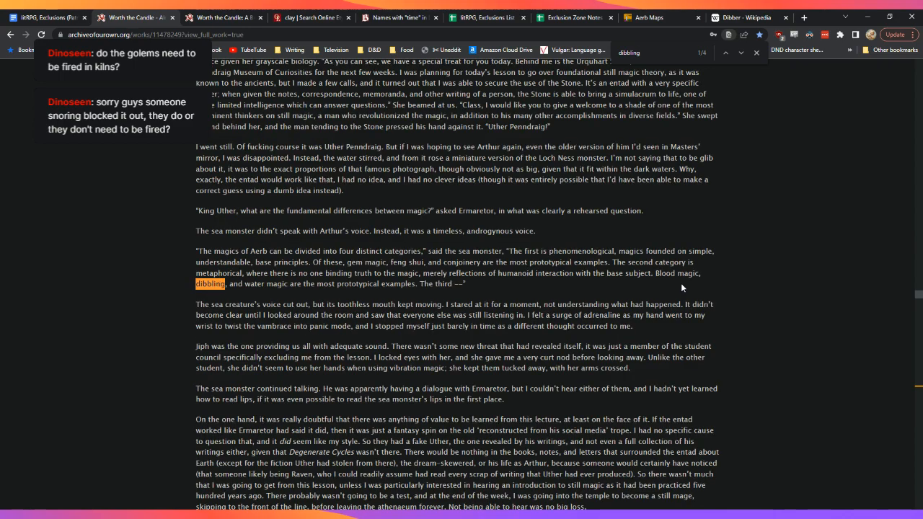
left_click(740, 53)
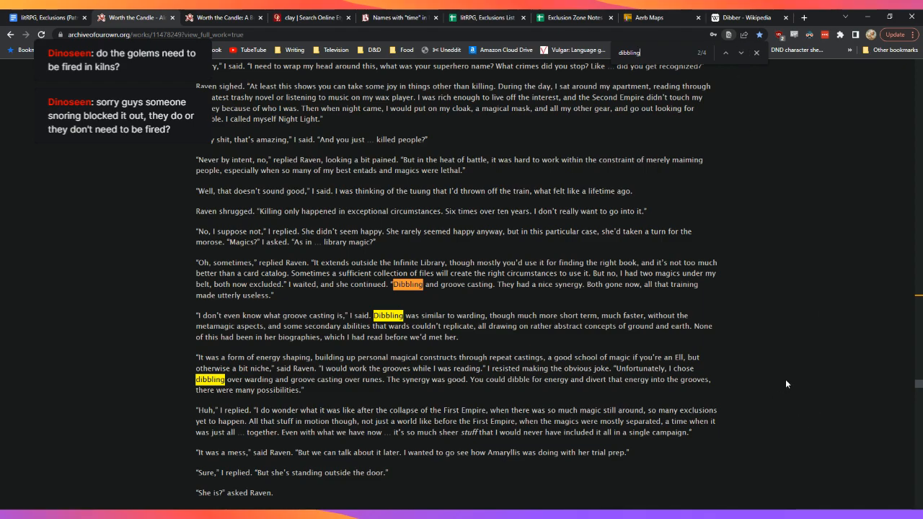
scroll(785, 383, "down", 1)
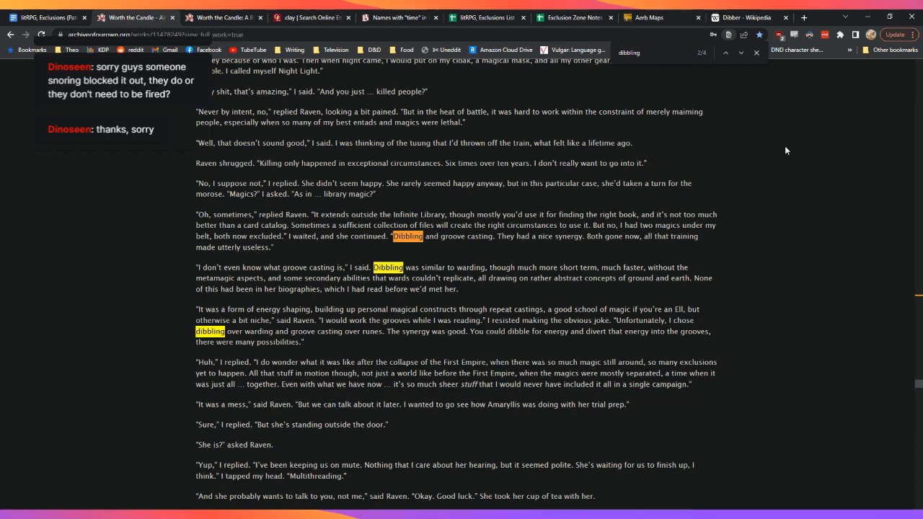
left_click(756, 53)
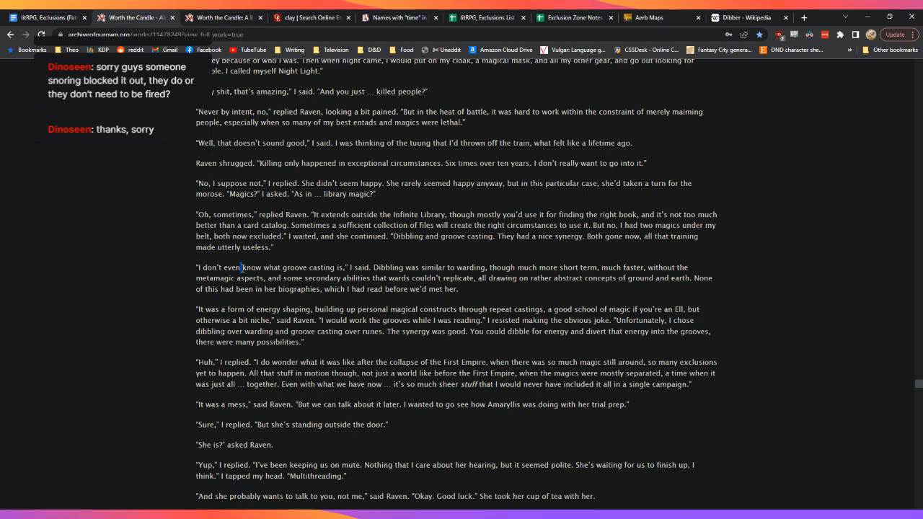
key("ctrl+f")
type("three timelines")
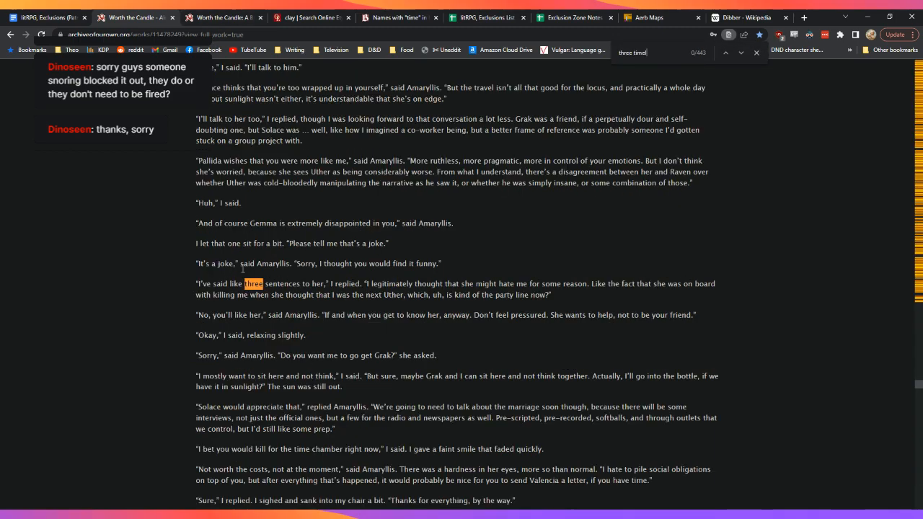
Step: Search the companion Worth the Candle work for "dibbling" and read the passage about the Caerdall athenaeum
left_click(219, 17)
key("ctrl+f")
type("dibbling")
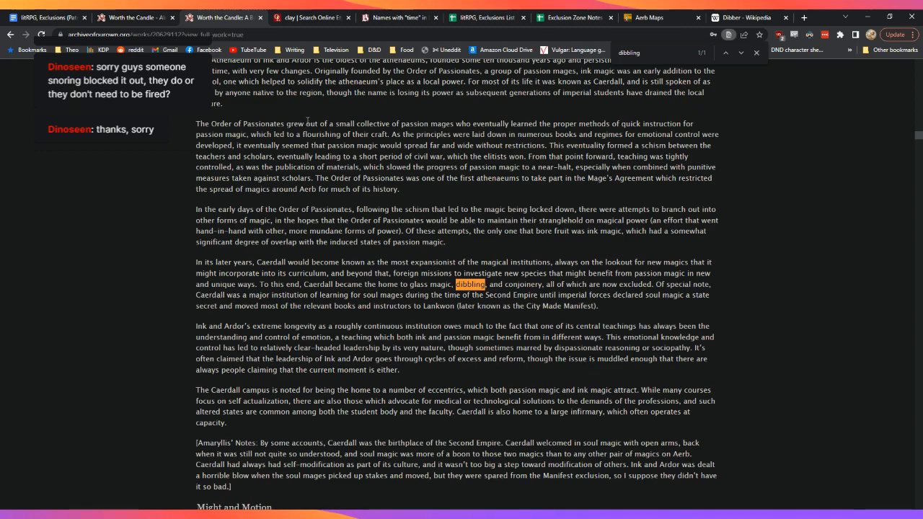
scroll(303, 121, "up", 2)
scroll(307, 121, "down", 2)
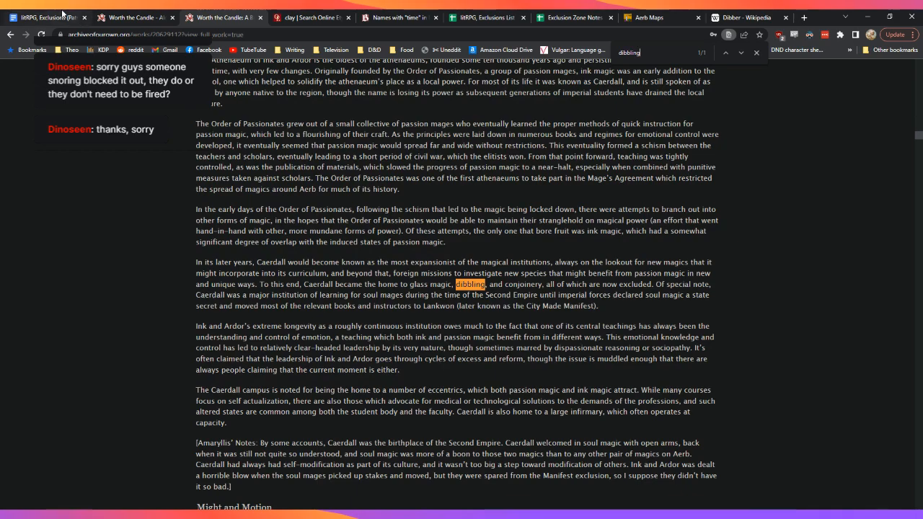
Step: Switch to the exclusions list spreadsheet and change the Manifold row's fill to the salmon red of the neighbouring highlighted rows
left_click(449, 25)
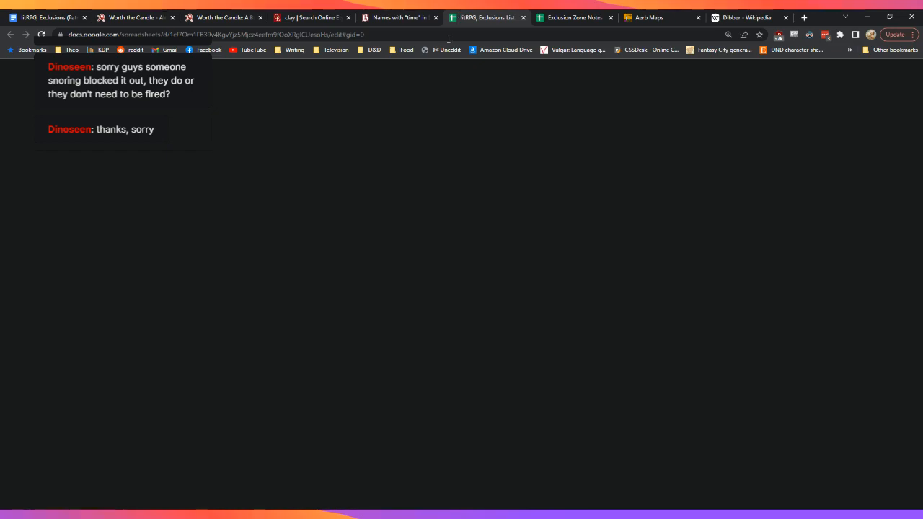
scroll(362, 300, "down", 2)
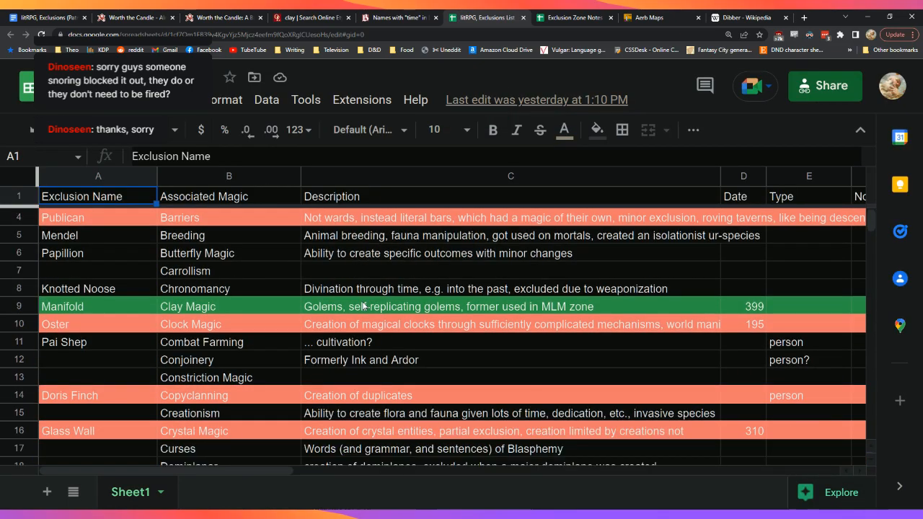
left_click(10, 253)
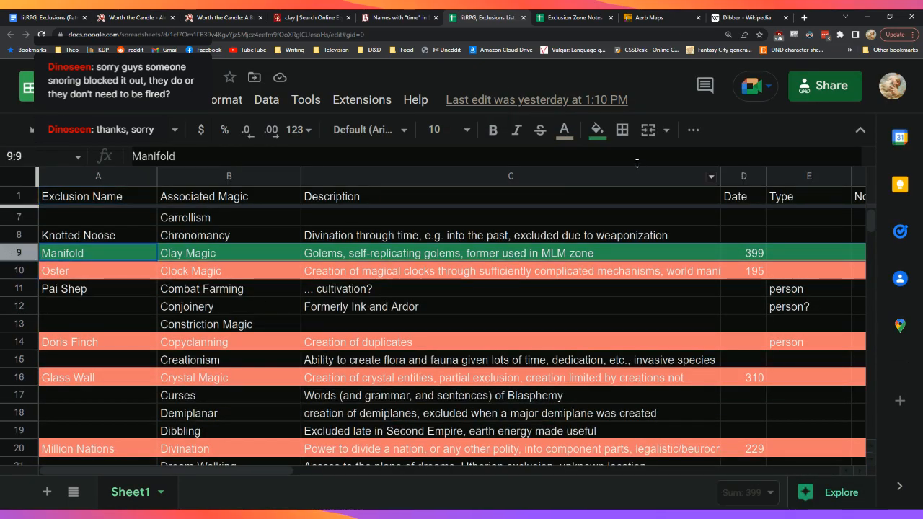
left_click(596, 129)
left_click(654, 184)
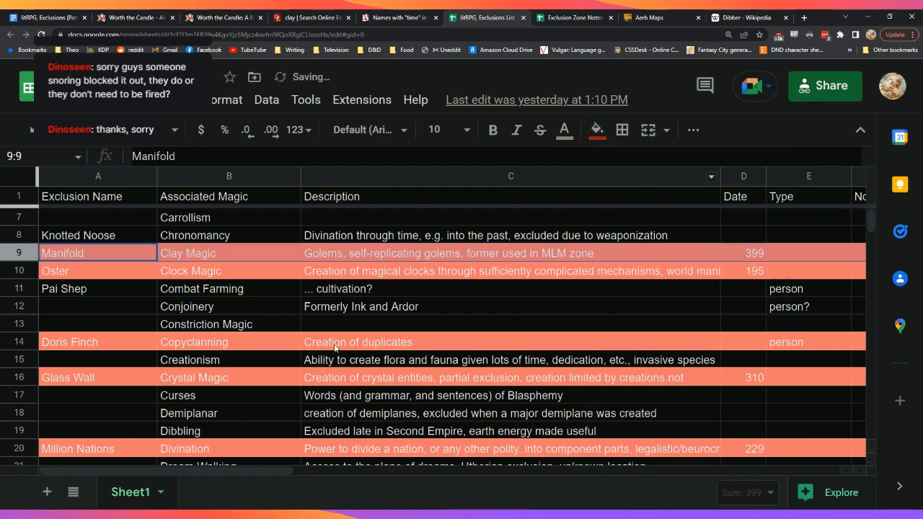
Step: Find and select the Dibbling row in the exclusions list
left_click(344, 310)
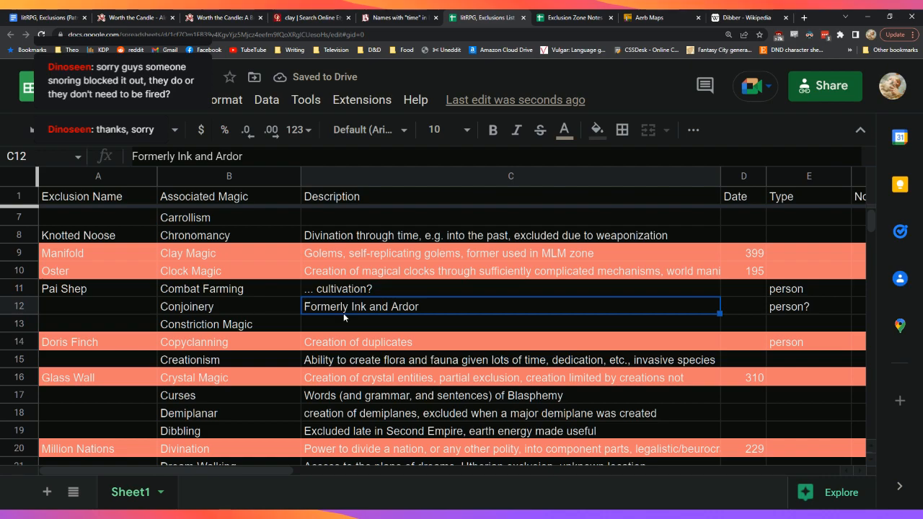
scroll(344, 317, "down", 1)
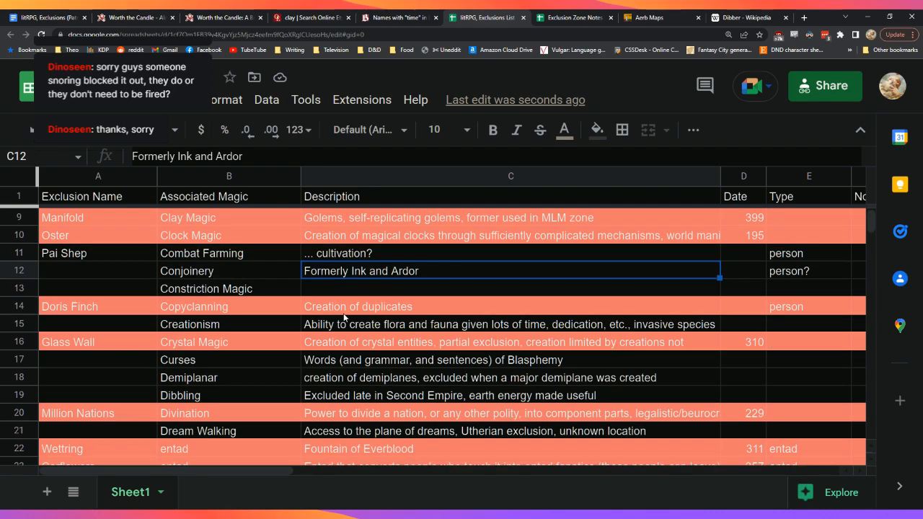
left_click(24, 395)
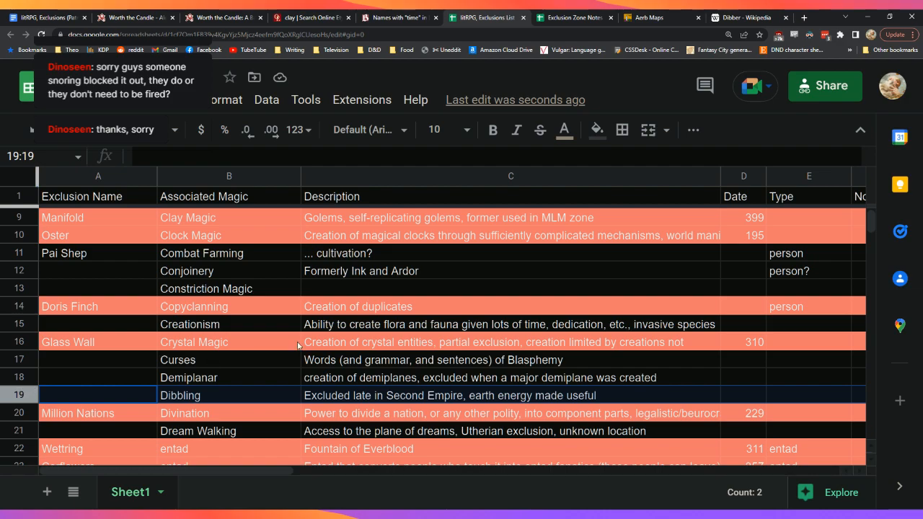
Step: Return to the Worth the Candle full text and examine the timeline's FE dates around the Second Empire
left_click(44, 18)
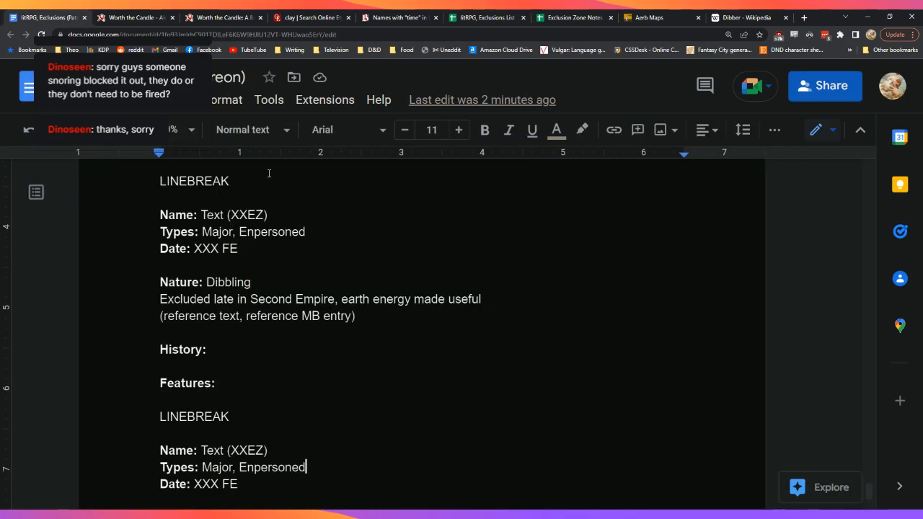
left_click(145, 16)
scroll(225, 332, "up", 1)
scroll(225, 332, "down", 5)
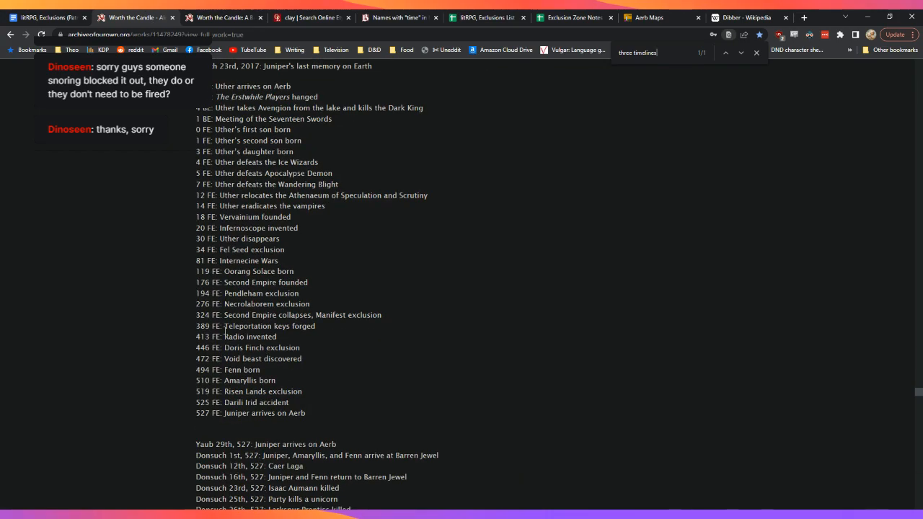
scroll(224, 330, "up", 1)
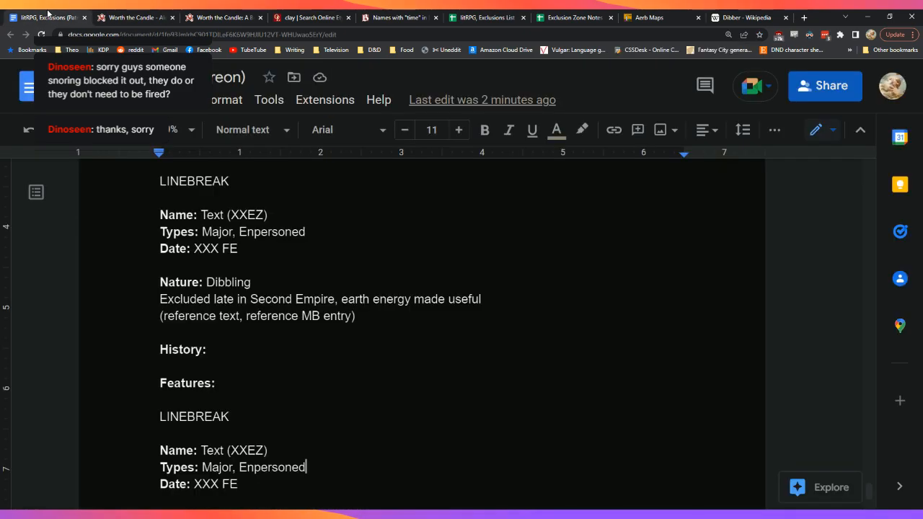
Step: In the exclusions document, set the Dibbling entry's date to 311 FE
left_click(47, 18)
left_click(219, 248)
key("BackSpace")
key("BackSpace")
key("BackSpace")
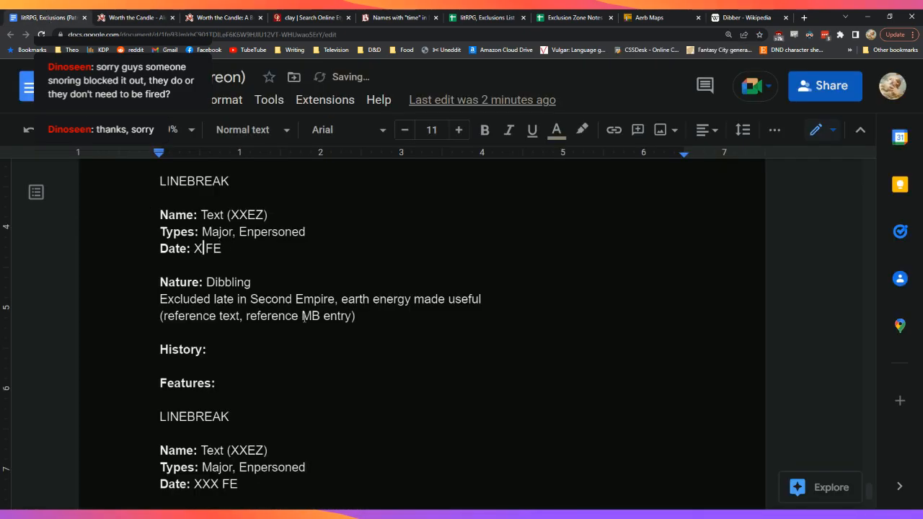
type("311")
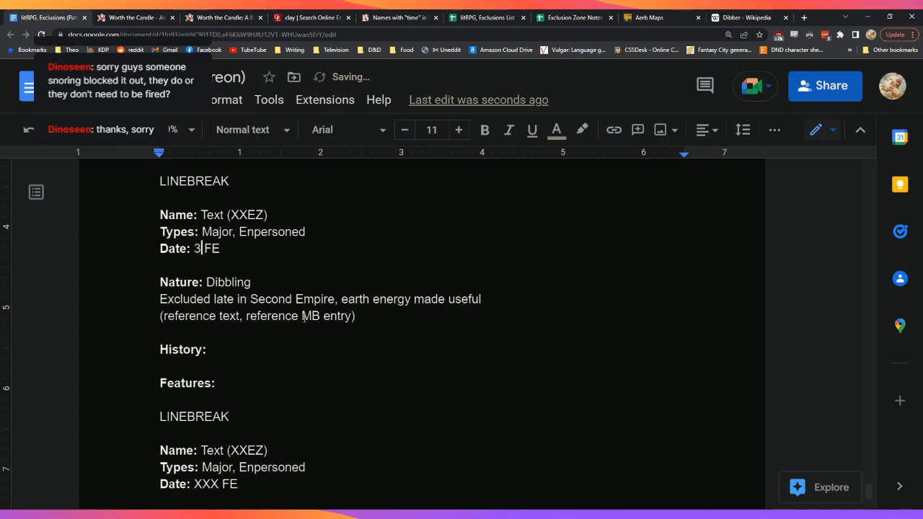
Step: Search the exclusions document for "311" and step through the matches to check whether the year is already used
key("Up")
key("Right")
key("Down")
key("ctrl+f")
type("311")
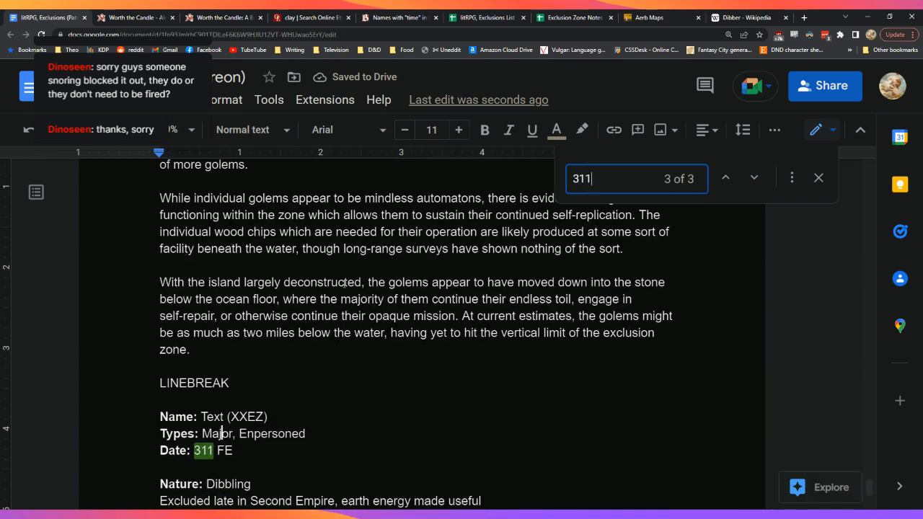
left_click(754, 178)
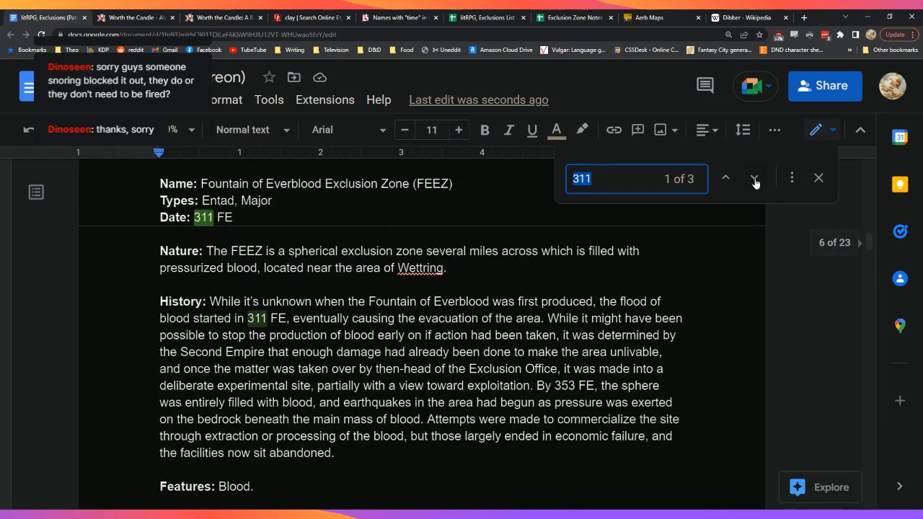
left_click(754, 180)
left_click(754, 180)
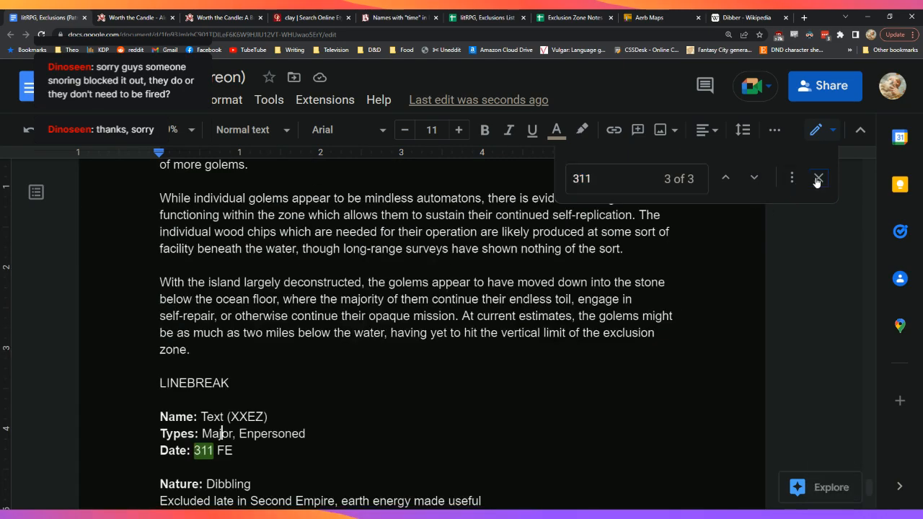
left_click(817, 178)
Step: Remove "Enpersoned" from the Dibbling entry's Types line and switch to the exclusions list spreadsheet
left_click(524, 416)
scroll(522, 413, "down", 1)
left_click(377, 333)
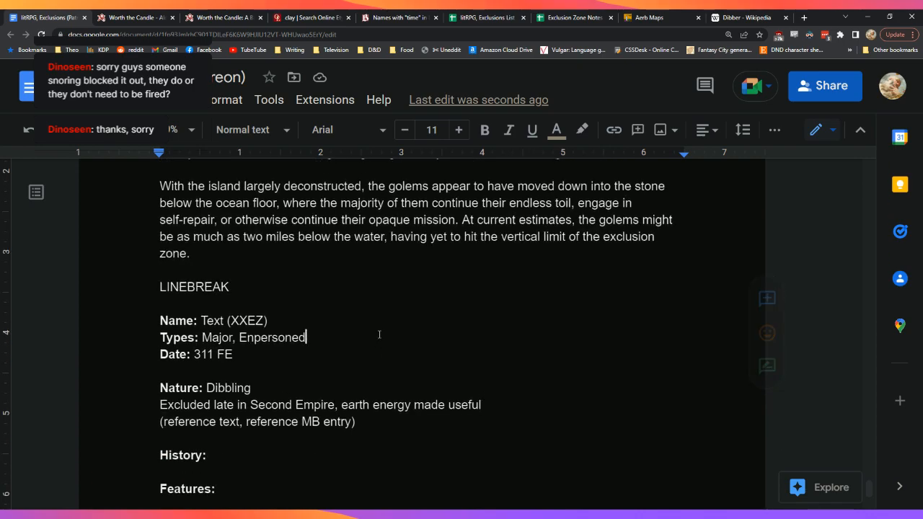
key("BackSpace")
key("BackSpace")
key("ctrl+BackSpace")
key("ctrl+BackSpace")
key("BackSpace")
left_click(500, 16)
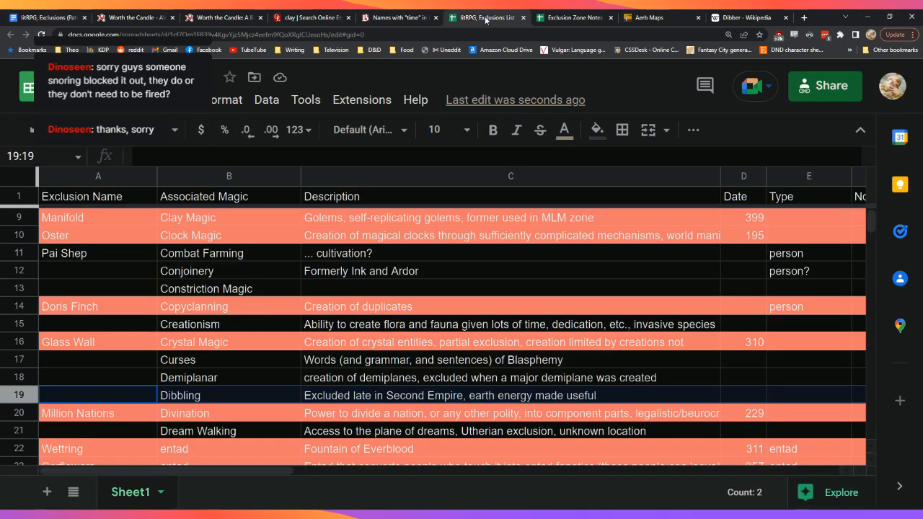
Step: Copy the Dibbling row's placement note from the Exclusion Zone Notes spreadsheet and return to the exclusions document
left_click(553, 16)
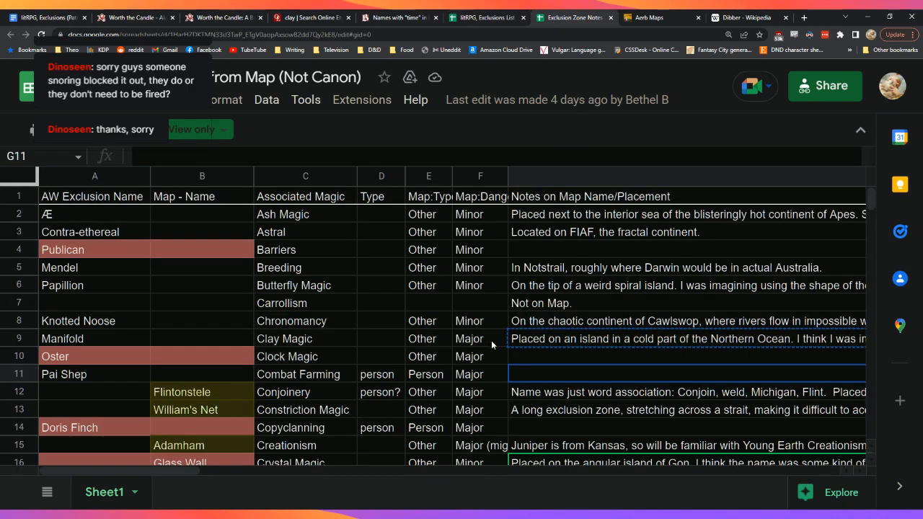
scroll(361, 382, "down", 1)
scroll(361, 382, "up", 1)
scroll(361, 382, "down", 2)
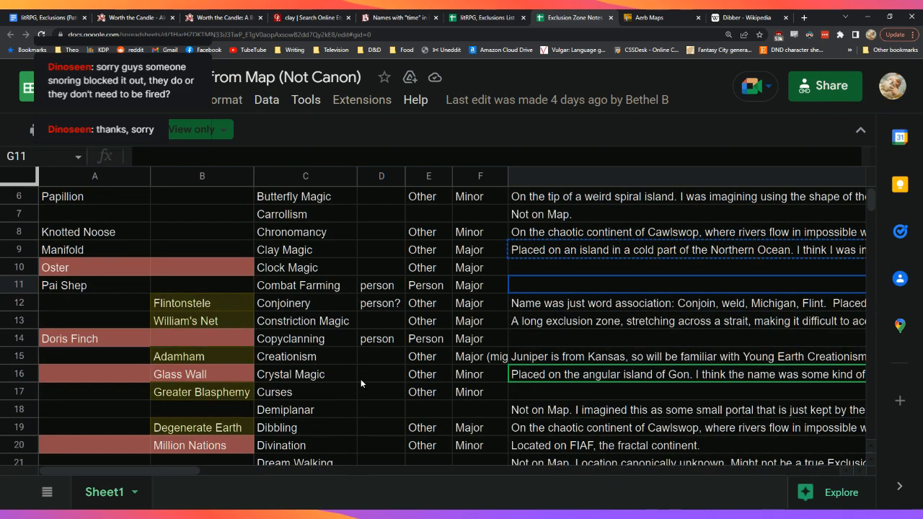
left_click(557, 427)
key("ctrl+c")
key("ctrl+1")
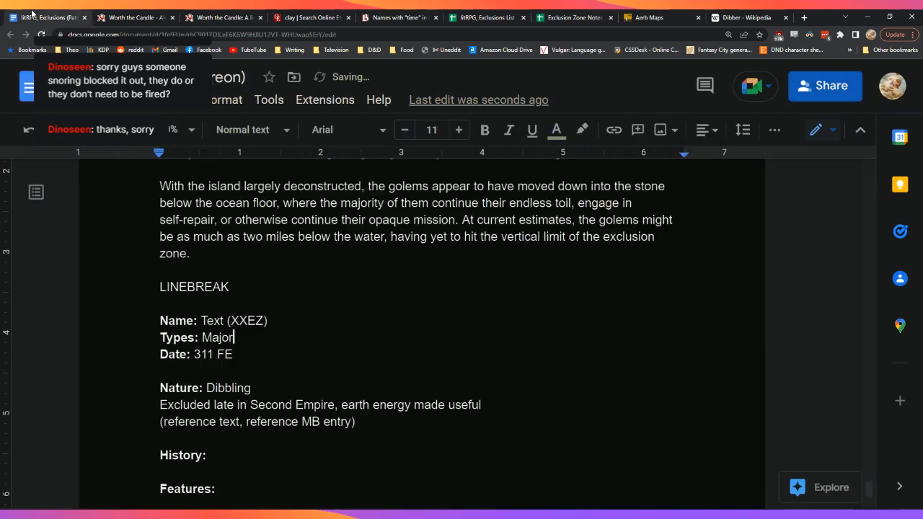
Step: Insert the copied note about the chaotic continent of Cawlswop into the Dibbling entry's Features line as non-bold text
scroll(319, 458, "down", 1)
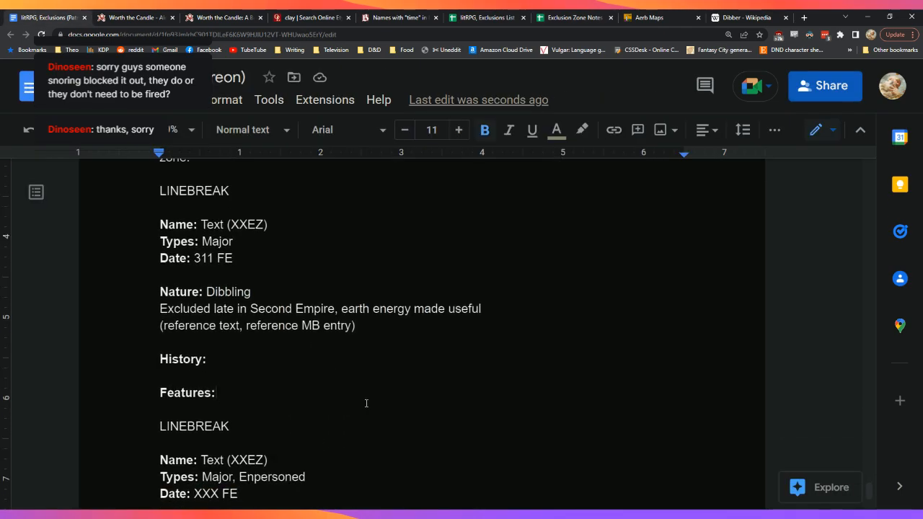
right_click(367, 404)
left_click(360, 392)
right_click(358, 391)
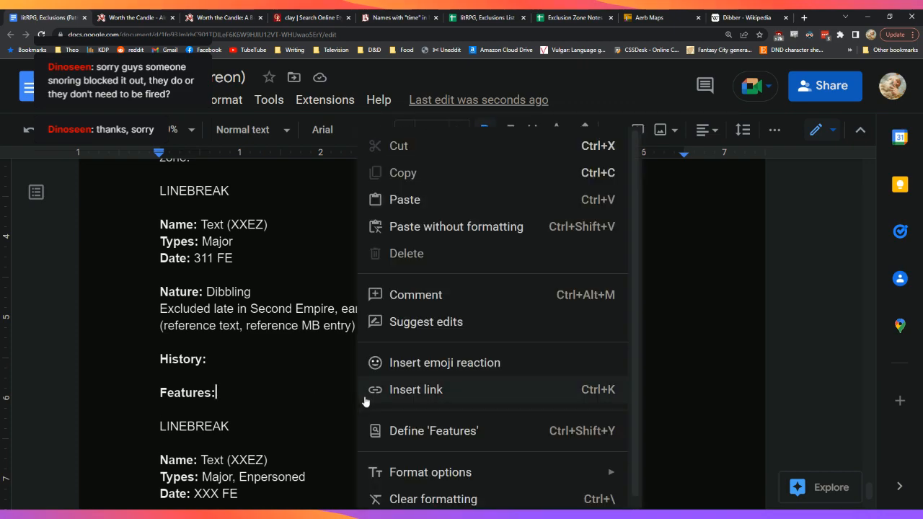
left_click(495, 228)
left_click_drag(668, 393, 215, 393)
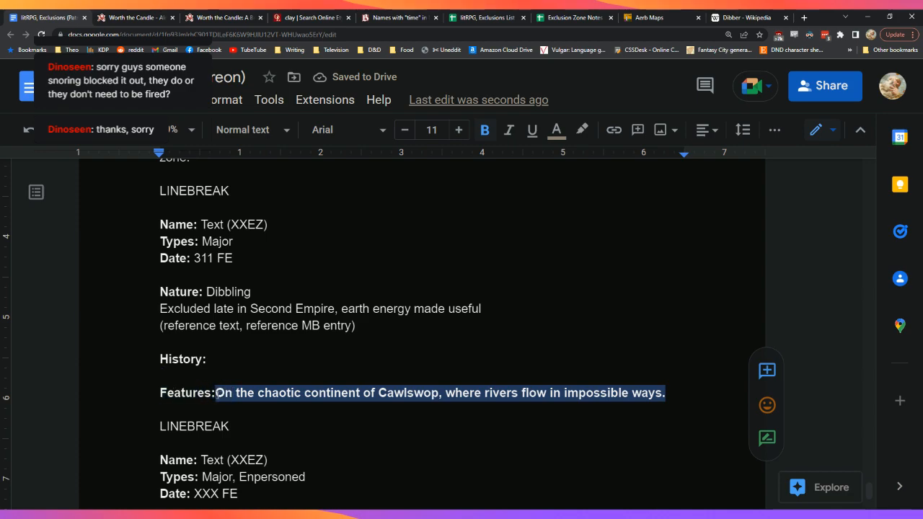
key("ctrl+b")
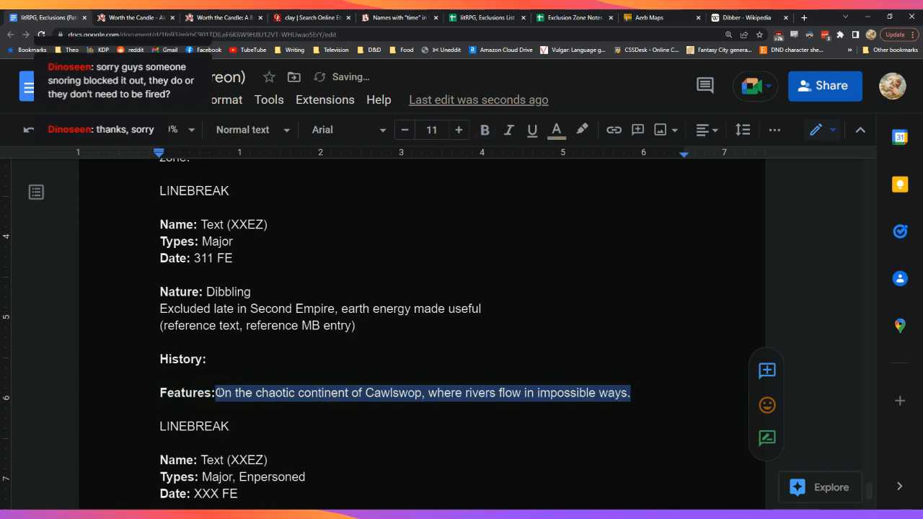
key("Left")
Step: Add the line "Formerly of Ink and Ardor" below the Second Empire description in the Dibbling entry's Nature section
left_click(485, 322)
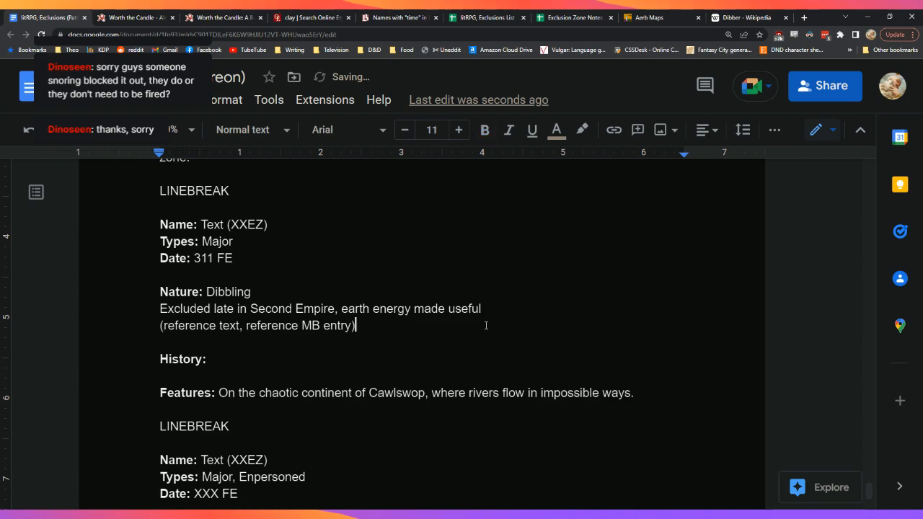
left_click(521, 313)
key("Return")
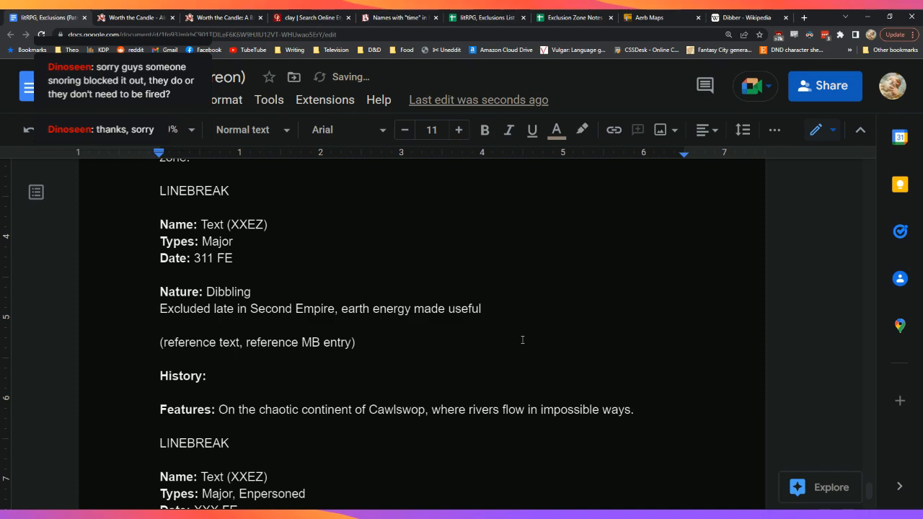
key("Up")
key("Up")
key("Down")
key("Down")
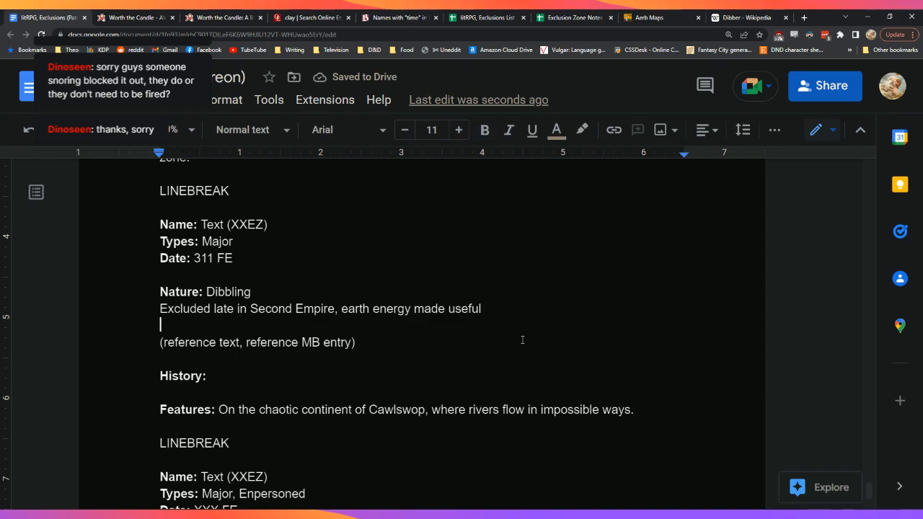
type("Former")
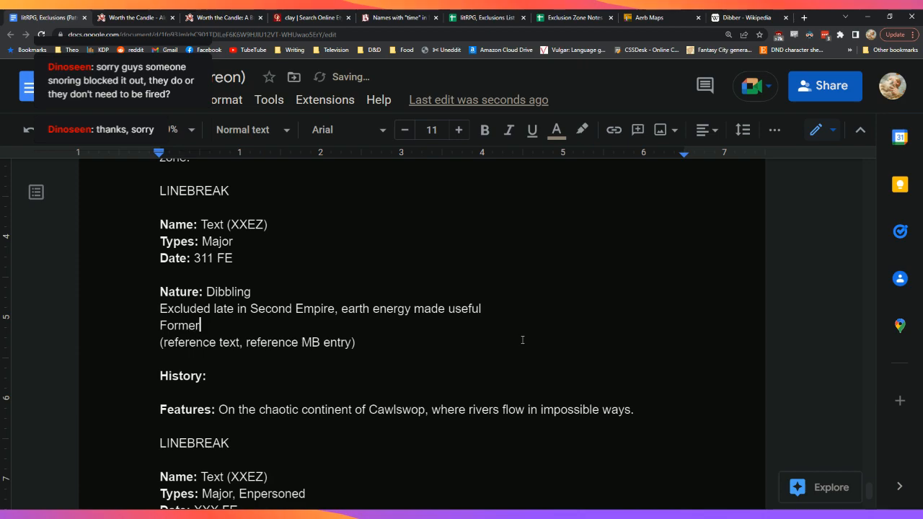
type("ly of Ink and Ardor")
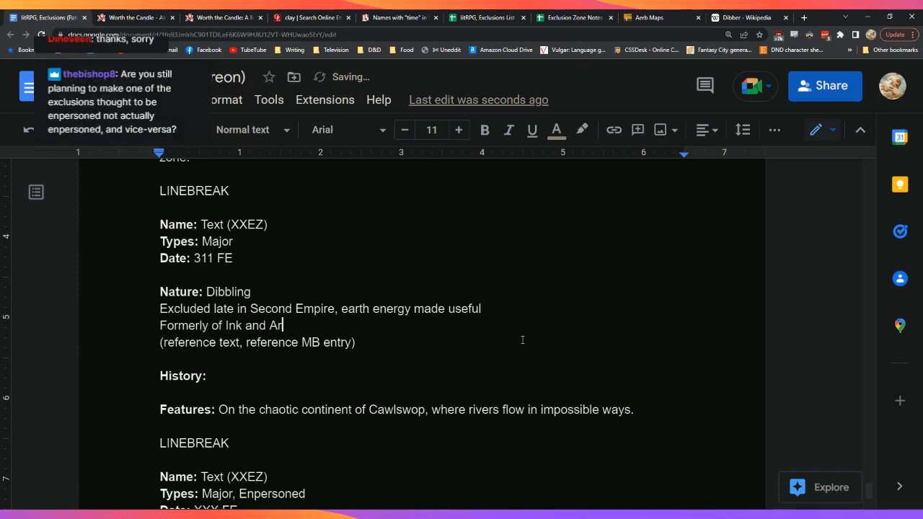
left_click(510, 355)
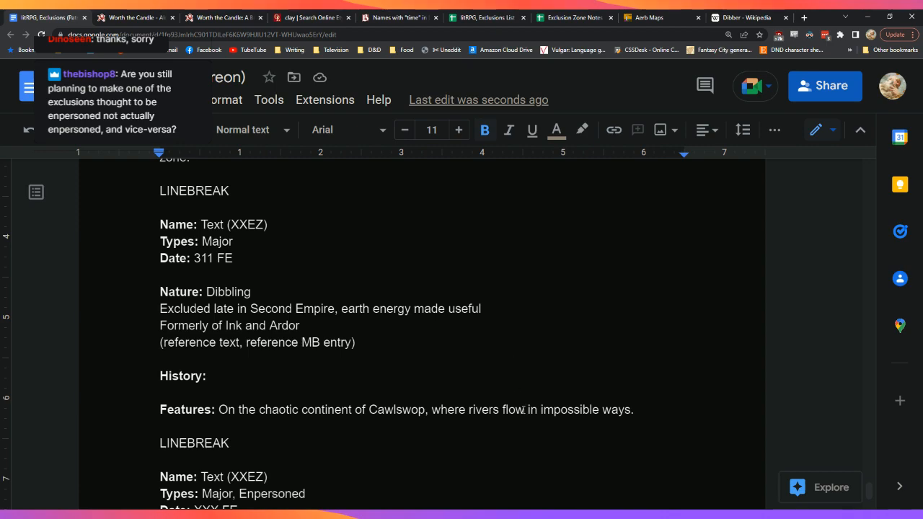
Step: Switch to the Worth the Candle full text and reread the passage around the highlighted mention of dibbling
left_click(662, 411)
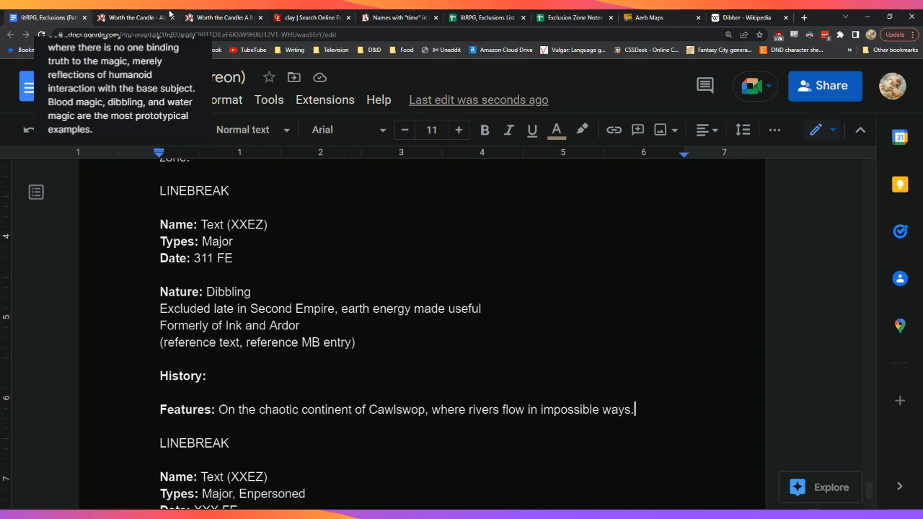
left_click(169, 13)
left_click(199, 14)
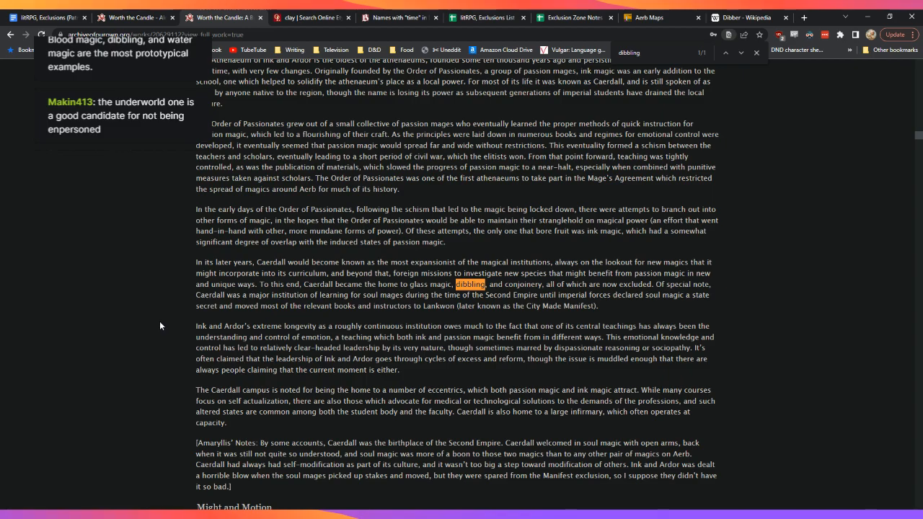
scroll(160, 322, "down", 1)
scroll(159, 321, "up", 1)
left_click(803, 17)
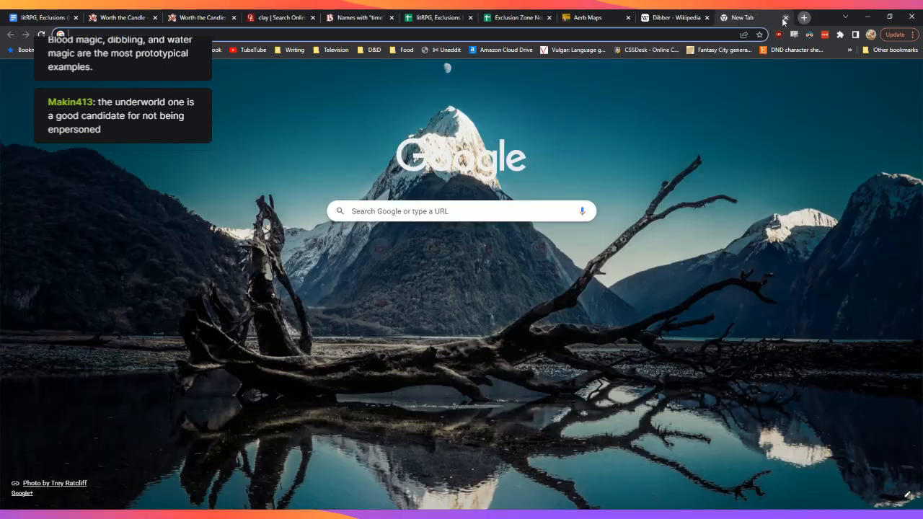
left_click(785, 18)
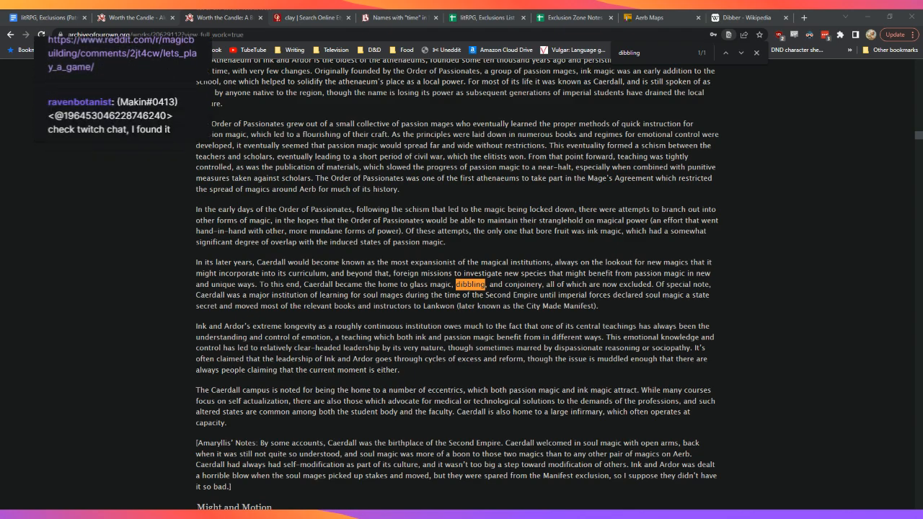
Step: Close the Dibber Wikipedia page and read the dibble comment in the "Let's play a game" Reddit thread
left_click_drag(587, 17, 678, 18)
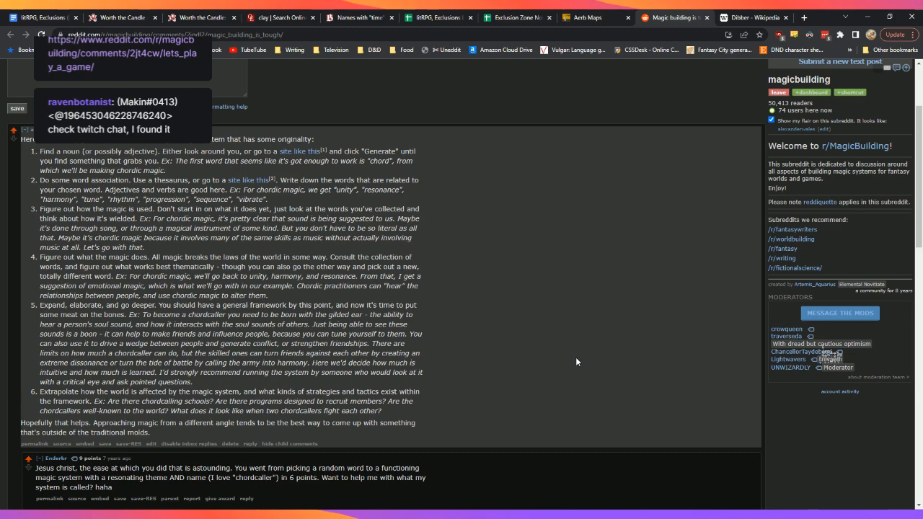
scroll(575, 362, "down", 1)
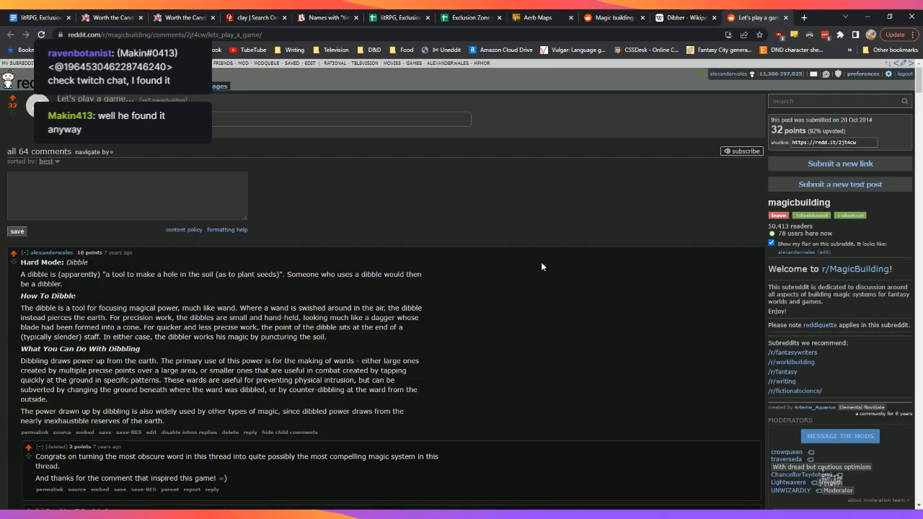
left_click(718, 17)
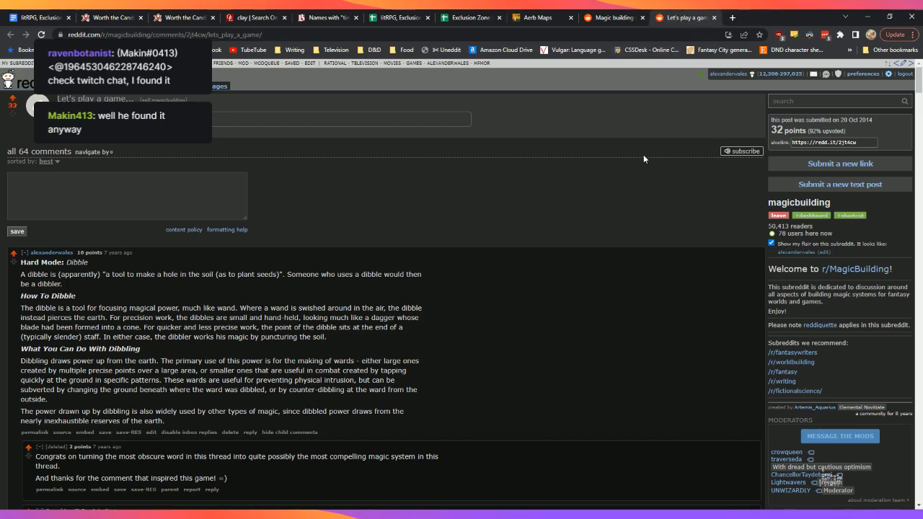
scroll(648, 170, "down", 1)
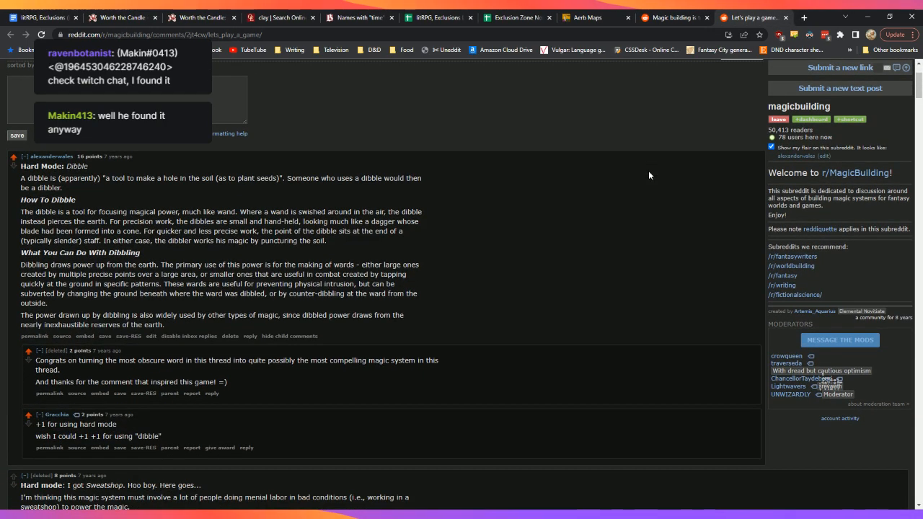
scroll(648, 170, "down", 1)
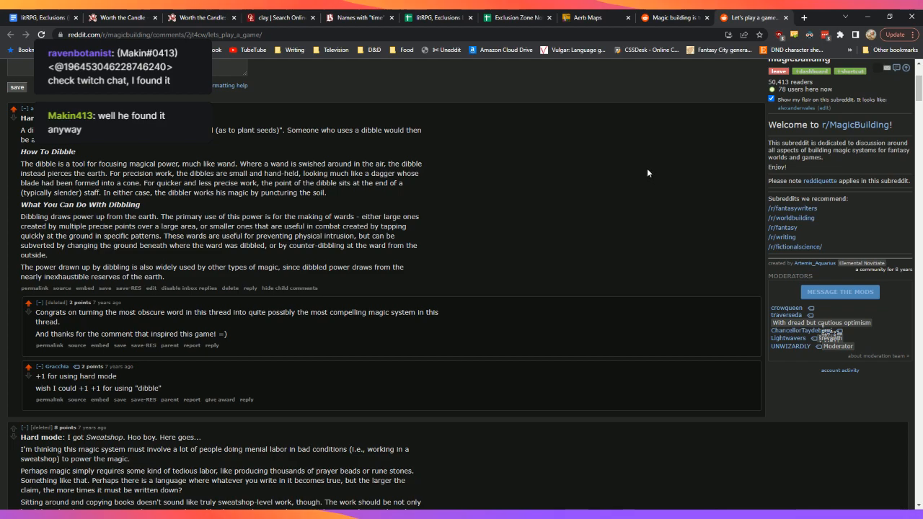
scroll(647, 169, "up", 2)
Step: Revisit the "Magic building is tough" thread and look over the exclusions list rows around Dibbling
left_click(688, 14)
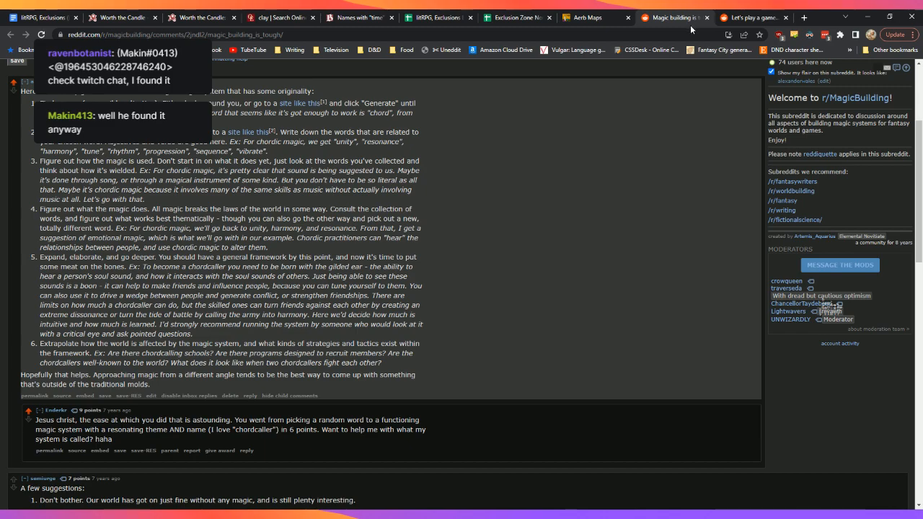
left_click(687, 32)
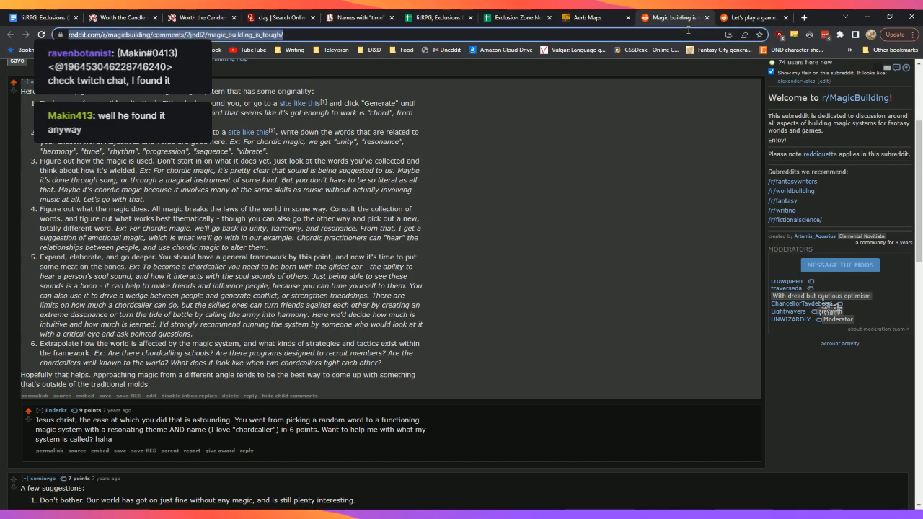
left_click(459, 16)
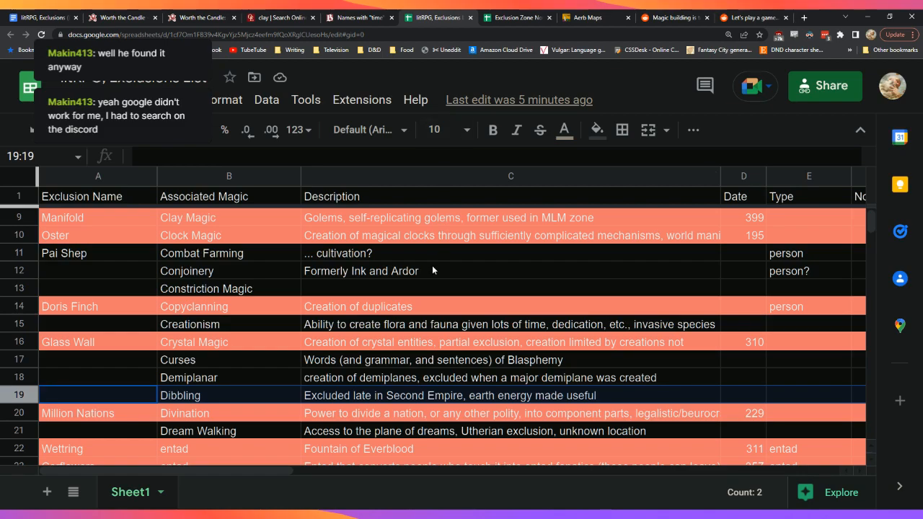
scroll(432, 265, "up", 3)
scroll(432, 266, "down", 1)
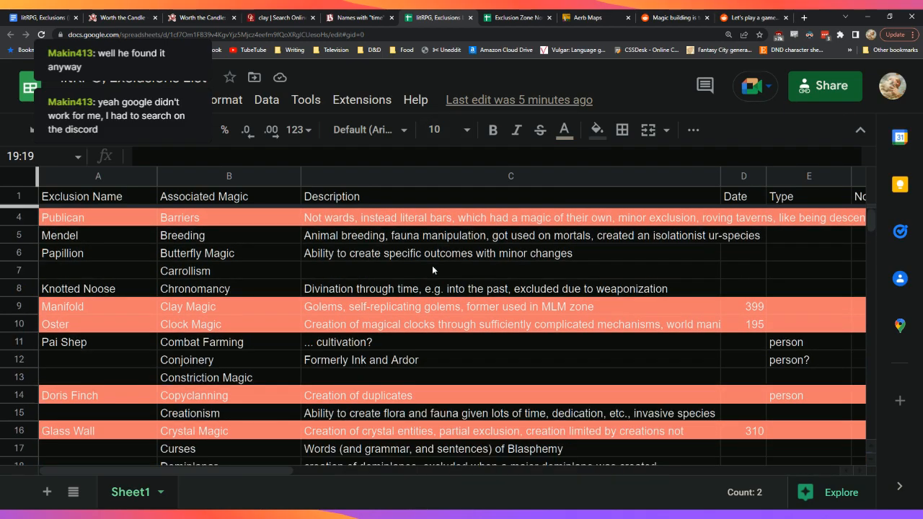
scroll(432, 265, "down", 1)
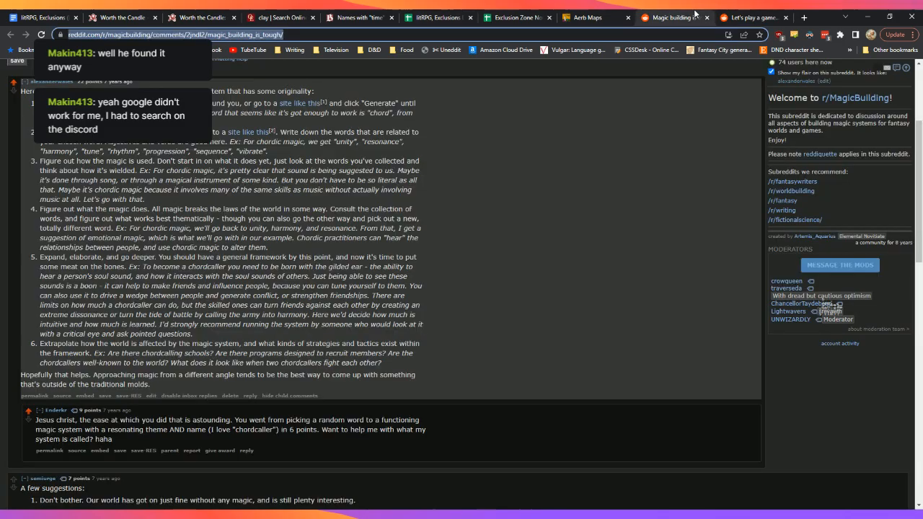
Step: Close the "Magic building is tough" thread and reread the dibbling comment in the "Let's play a game" thread
left_click(690, 16)
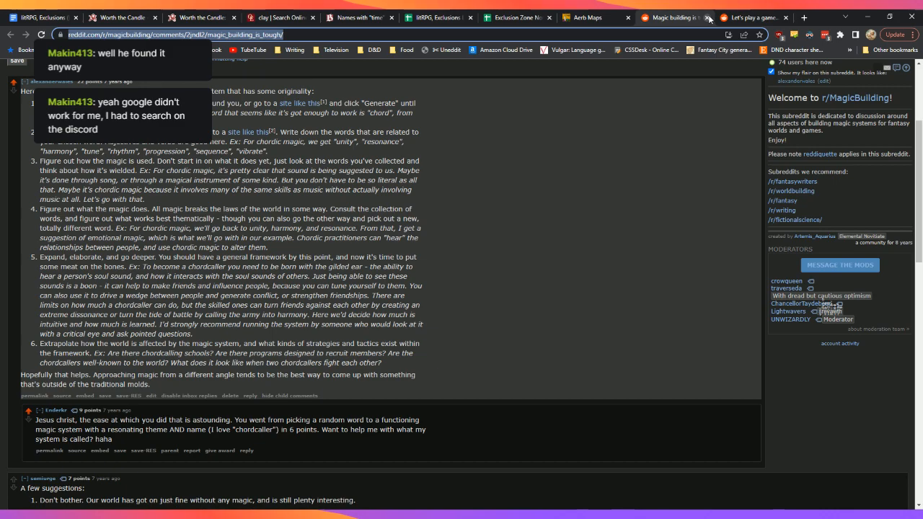
left_click(708, 18)
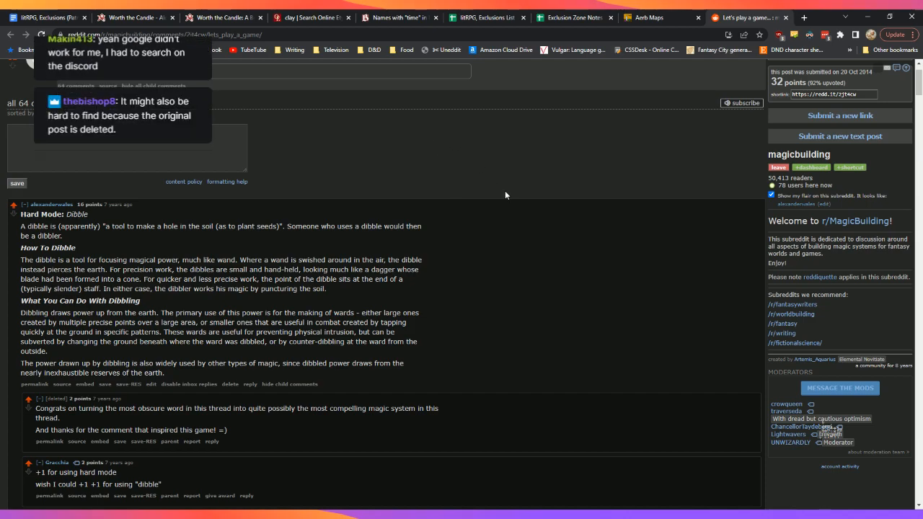
scroll(503, 190, "up", 1)
scroll(503, 190, "down", 2)
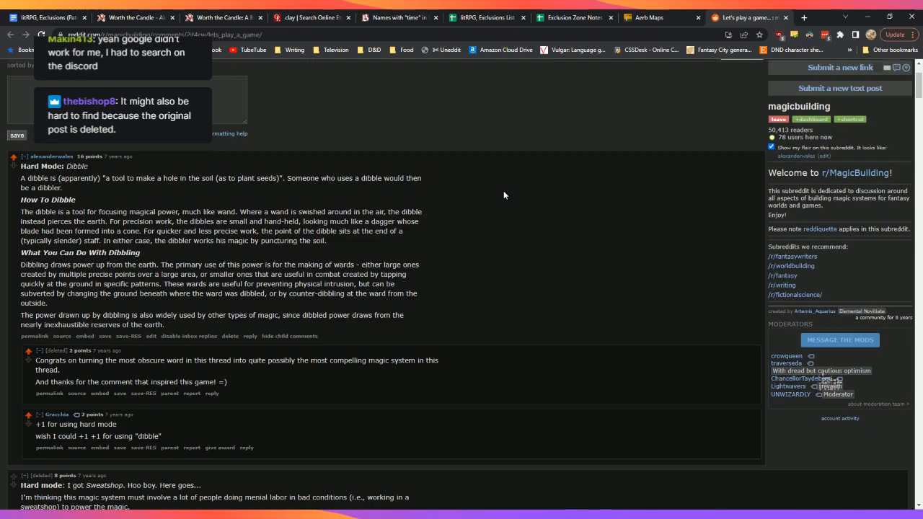
Step: Return to the exclusions document and select the placeholder "Text" in the Dibbling entry's Name line
left_click(50, 17)
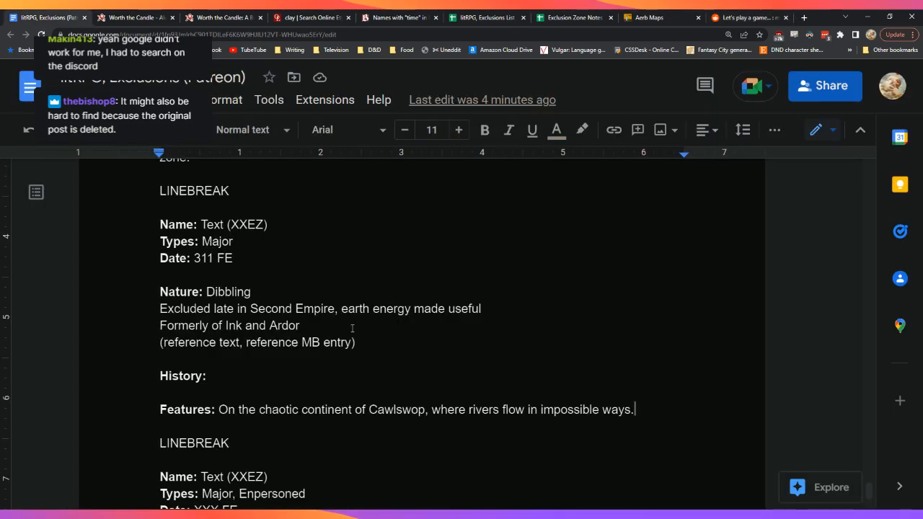
left_click(383, 342)
key("Up")
key("Up")
key("Left")
key("Left")
key("Left")
key("Left")
key("Left")
key("Left")
key("Left")
key("Left")
key("Up")
key("Up")
key("Up")
key("Left")
key("shift+Right")
key("shift+Right")
key("shift+Right")
key("shift+Right")
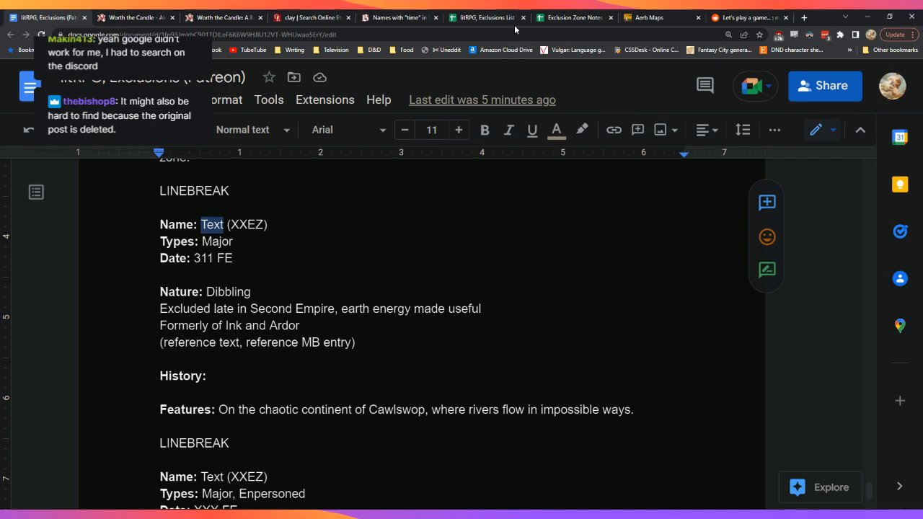
Step: Switch to the Exclusion Zone Notes spreadsheet and copy the zone name "Degenerate Earth" from the Dibbling row
left_click(571, 17)
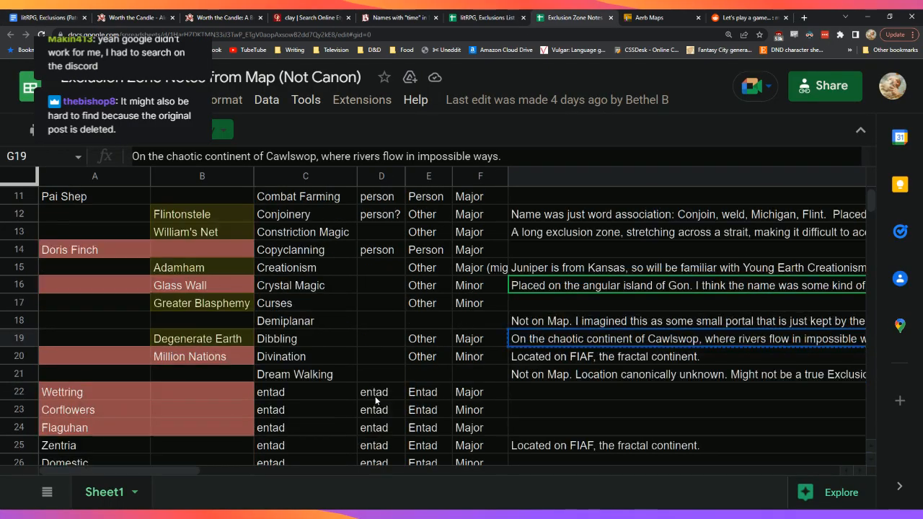
scroll(374, 401, "up", 2)
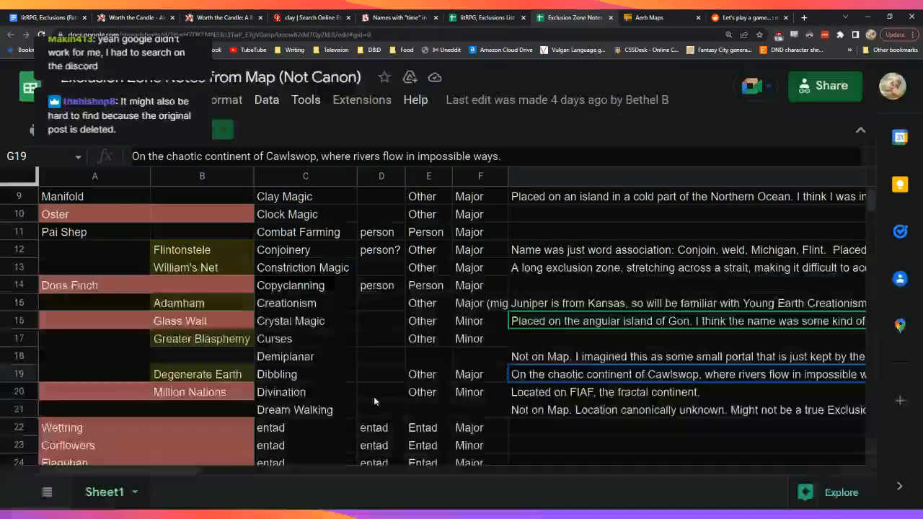
scroll(373, 401, "up", 2)
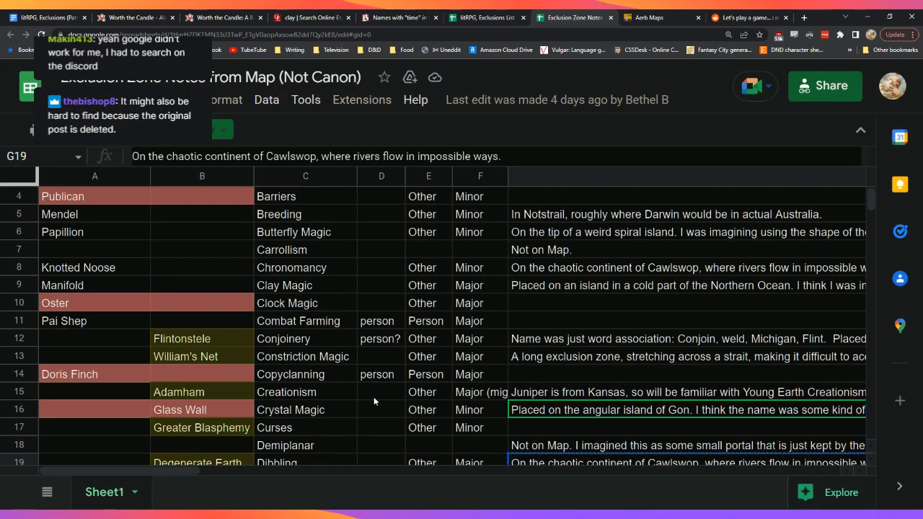
scroll(374, 397, "down", 4)
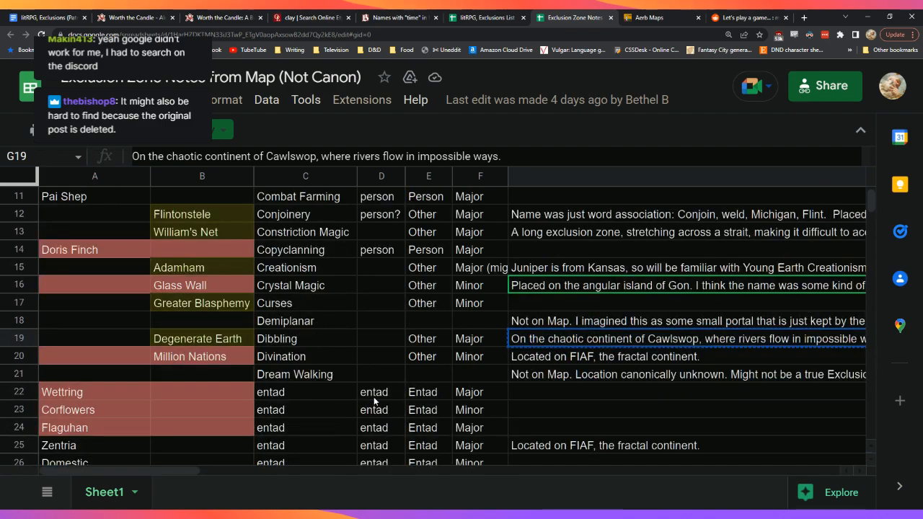
left_click(239, 344)
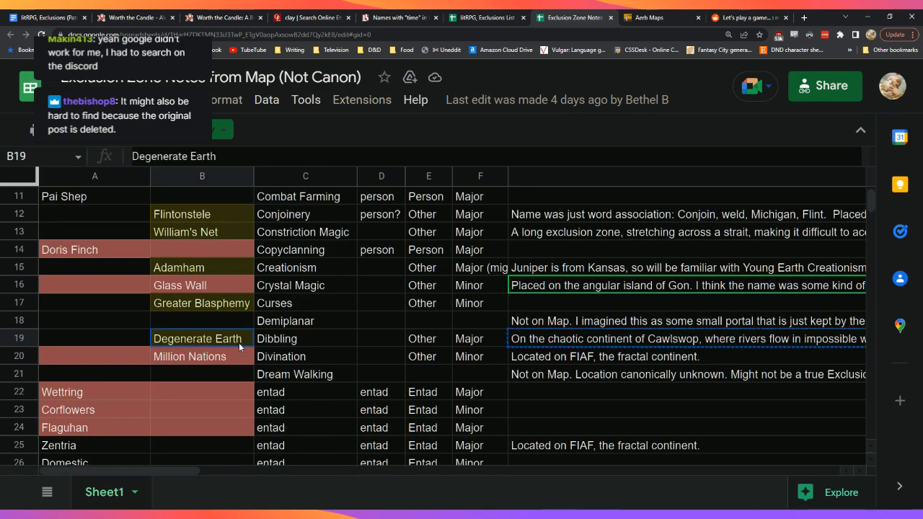
key("ctrl+c")
Step: In the exclusions document, replace the selected name placeholder with the copied "Degenerate Earth" as plain text and change its abbreviation to DEEZ
left_click(73, 23)
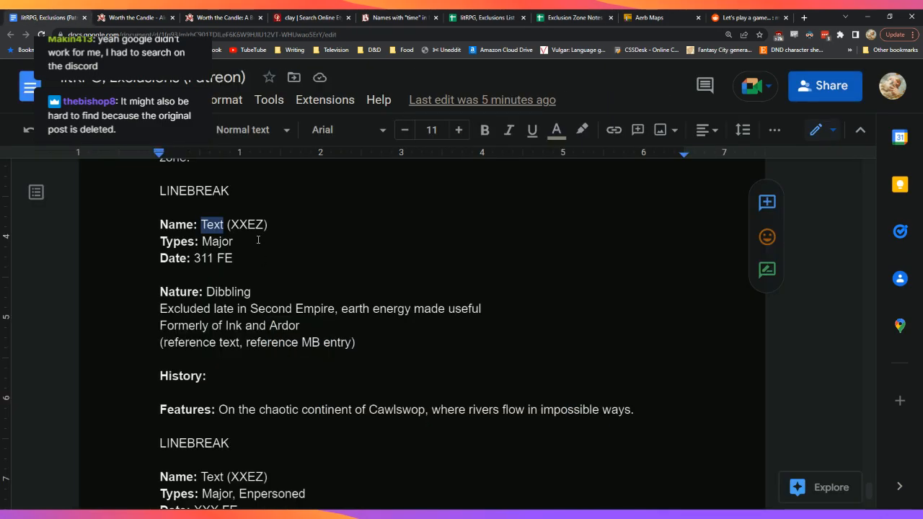
right_click(226, 224)
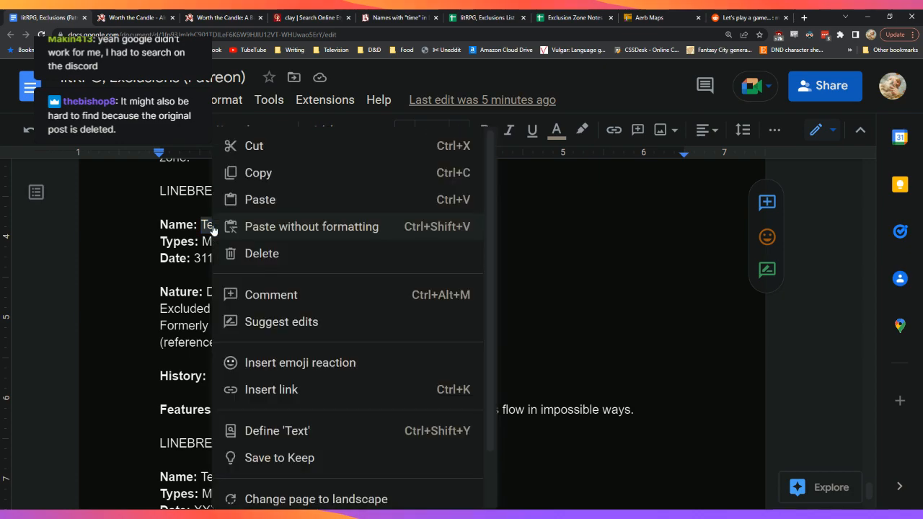
left_click(250, 227)
key("Right")
key("Right")
key("Right")
key("BackSpace")
key("BackSpace")
type("DE")
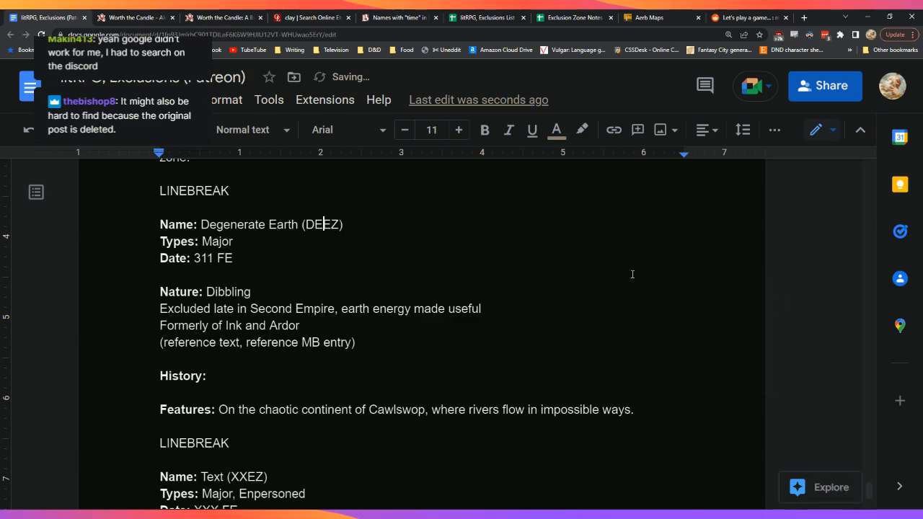
left_click(542, 262)
left_click(486, 287)
Step: Below "TODO: Glossary" at the start of the document, add a line "TODO: Special thanks to" followed by the credited contributor's username
scroll(517, 382, "up", 10)
scroll(517, 381, "up", 5)
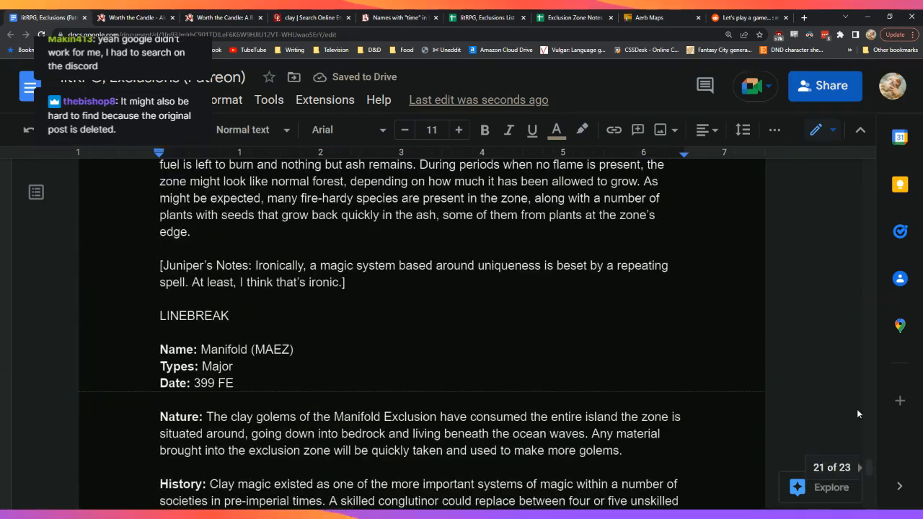
left_click_drag(870, 472, 847, 160)
left_click(284, 260)
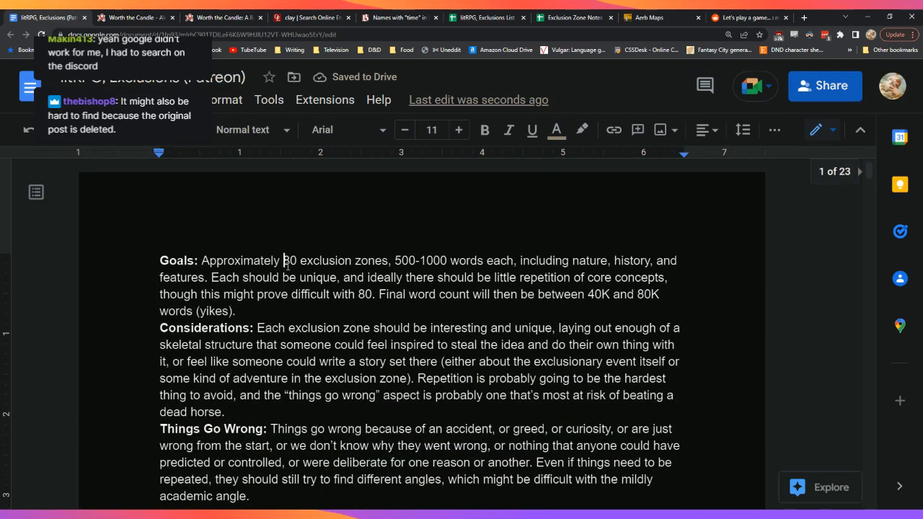
key("Down")
key("Down")
key("Down")
key("Down")
key("Down")
key("Down")
key("Down")
key("Down")
key("Down")
key("Down")
key("Down")
key("Down")
key("Down")
key("Down")
key("Down")
key("Down")
key("Down")
key("Up")
key("Up")
key("Up")
key("Down")
key("End")
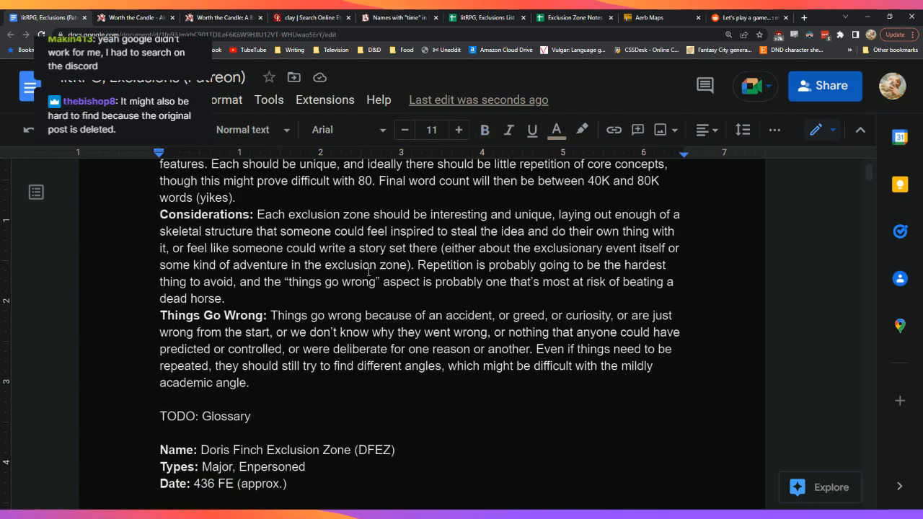
key("Return")
type("TODO: Sp")
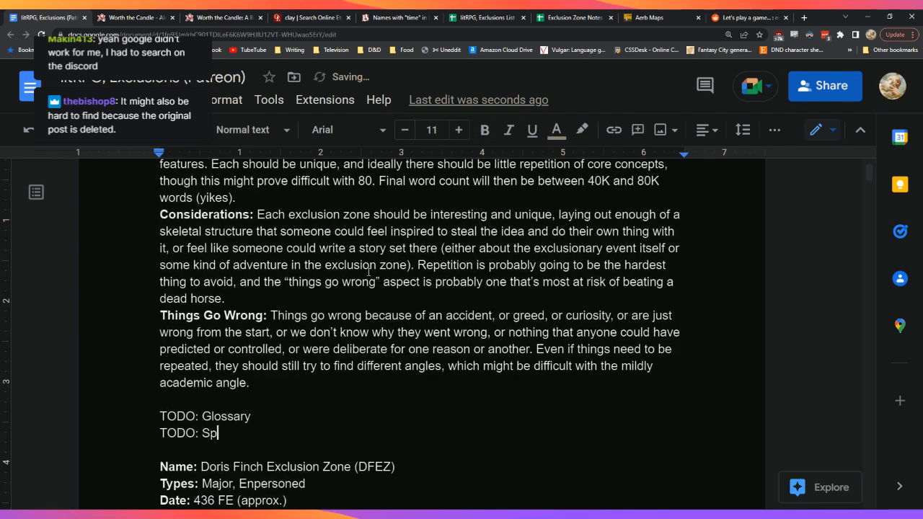
type("ecial thanks to")
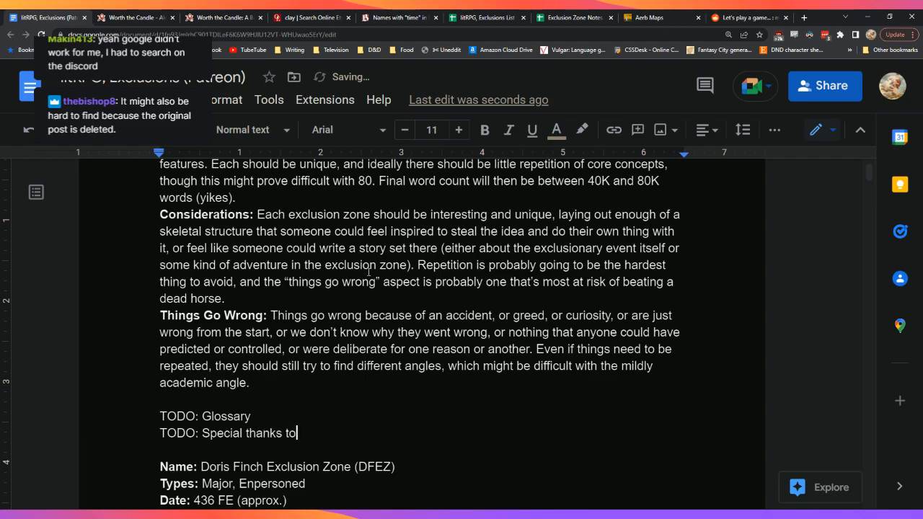
type(" bacontime")
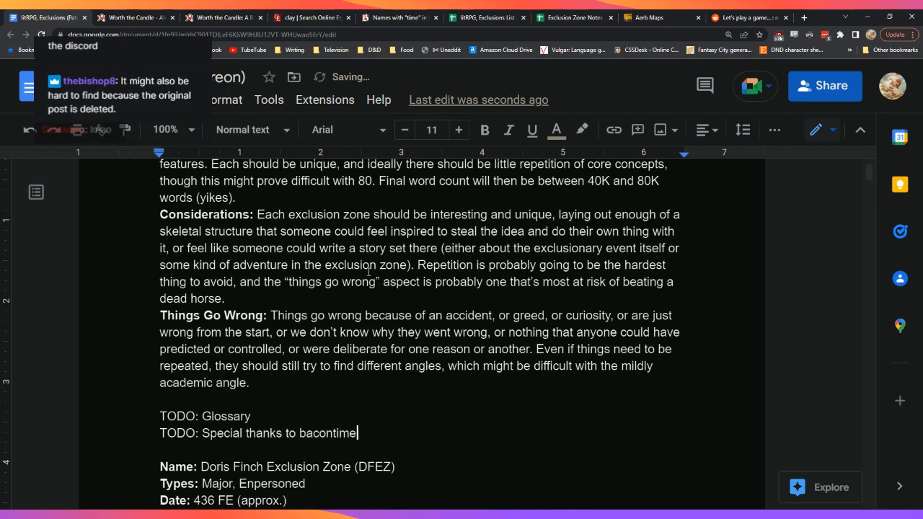
Step: Return to the Degenerate Earth entry and insert blank lines between its Nature line and the notes beneath it
scroll(356, 326, "down", 20)
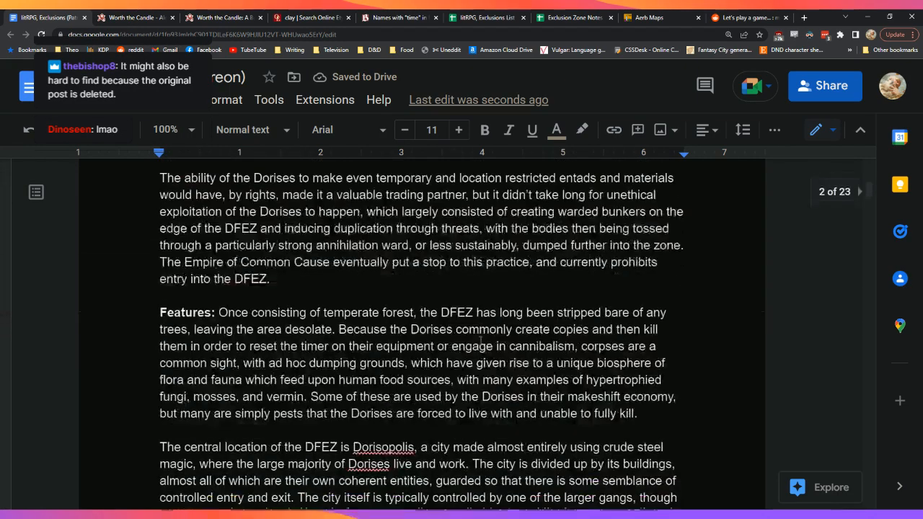
left_click_drag(868, 208, 867, 473)
scroll(660, 413, "down", 15)
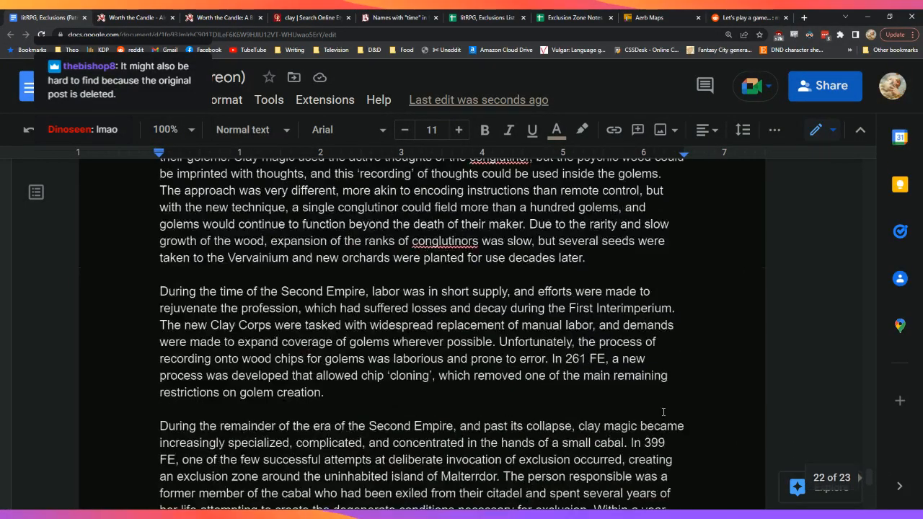
scroll(650, 416, "down", 4)
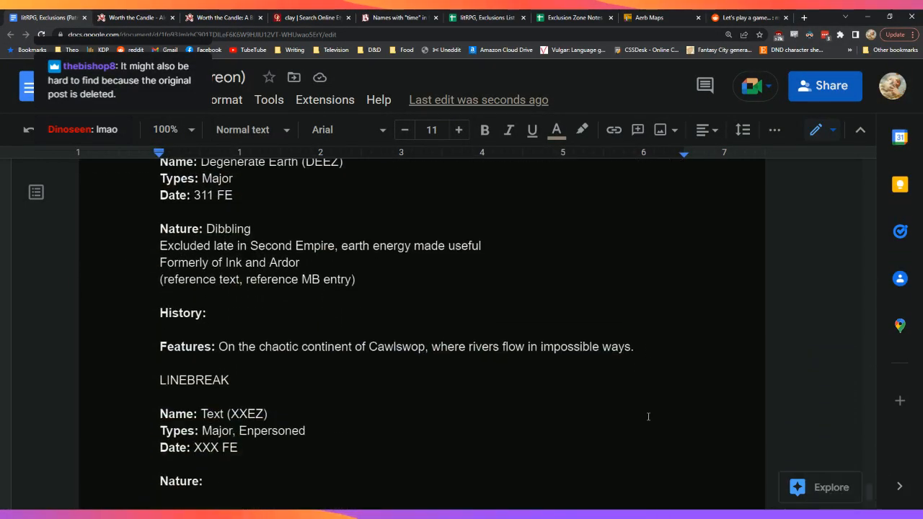
scroll(645, 417, "up", 1)
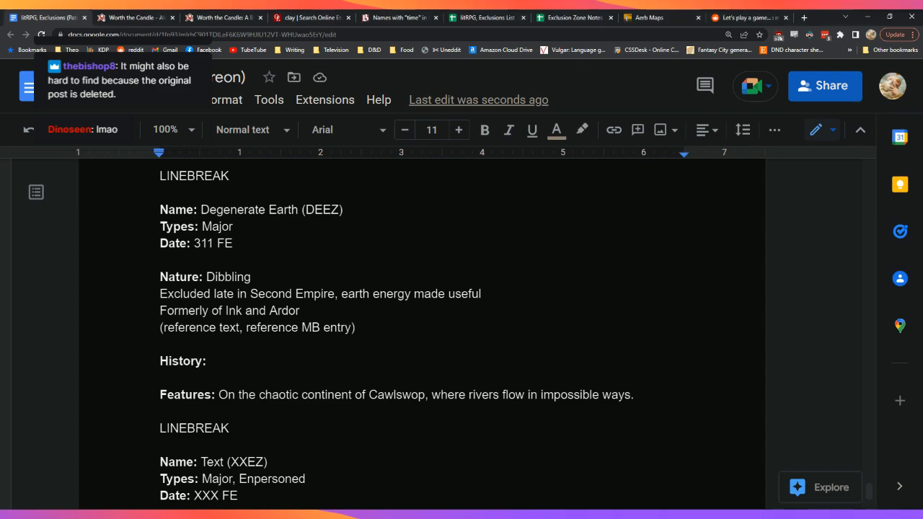
left_click(414, 338)
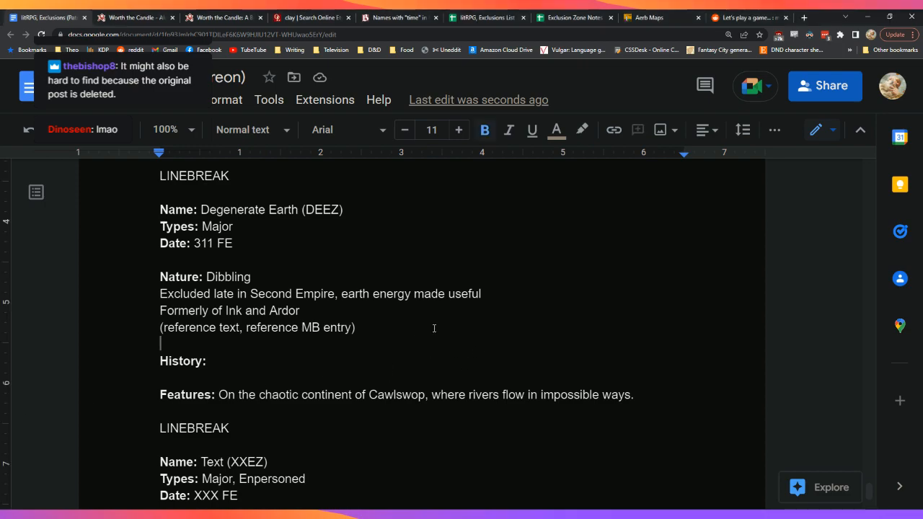
left_click(453, 319)
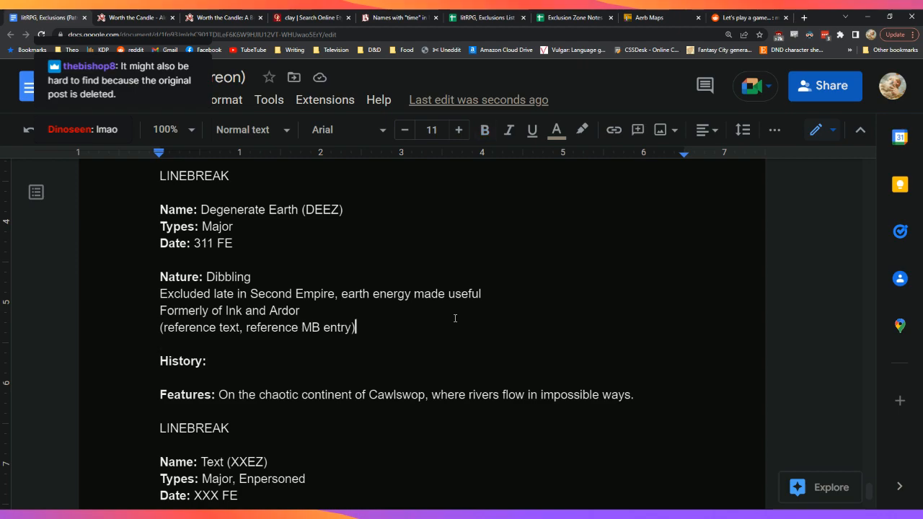
key("shift+Up")
key("shift+Up")
key("Up")
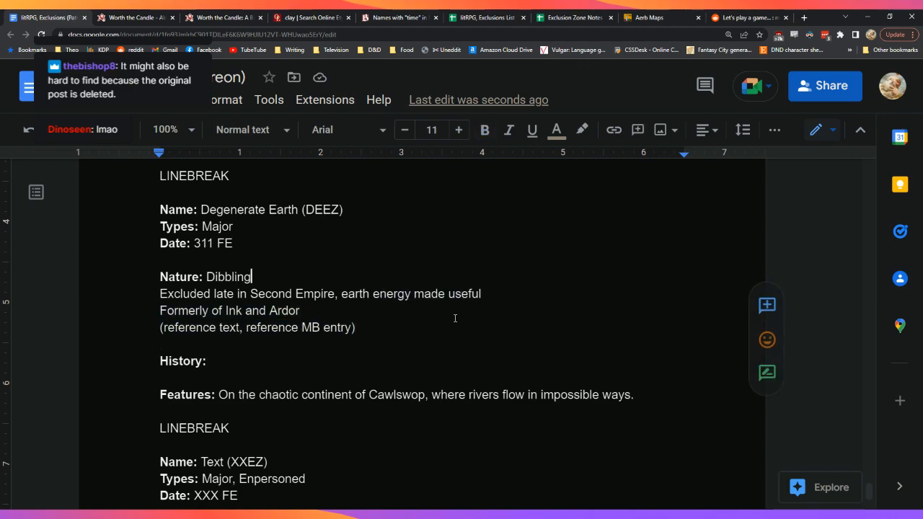
key("Return")
key("Return")
key("Up")
key("Left")
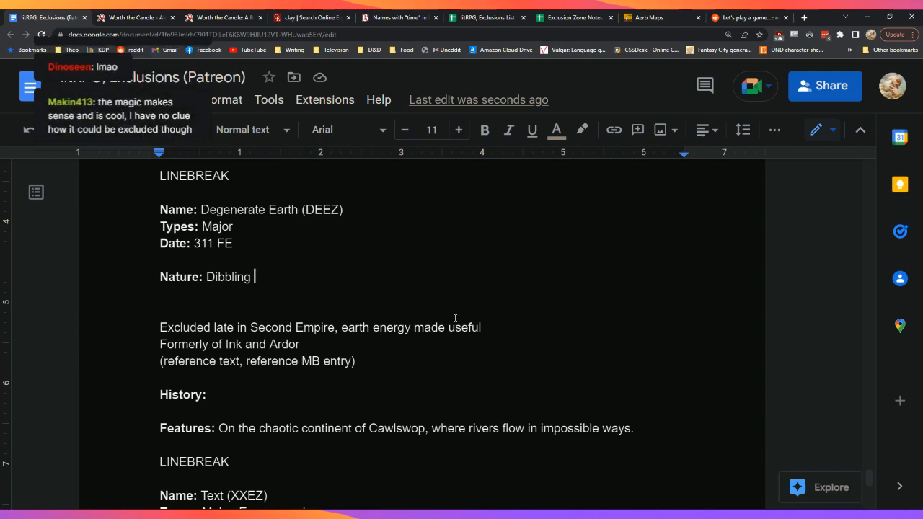
Step: Delete the word "Dibbling" from the Degenerate Earth entry's Nature line
key("BackSpace")
key("BackSpace")
key("BackSpace")
key("BackSpace")
key("BackSpace")
key("BackSpace")
key("BackSpace")
key("BackSpace")
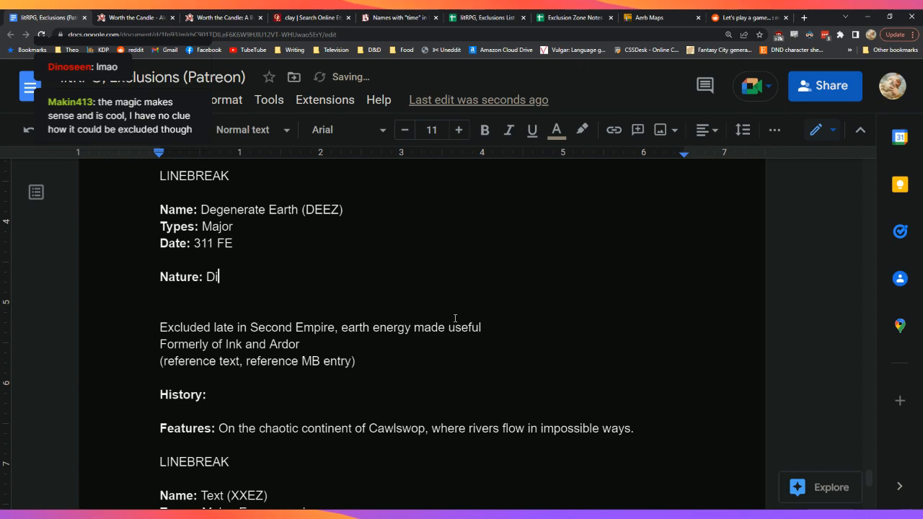
type("Hyperenergetic ")
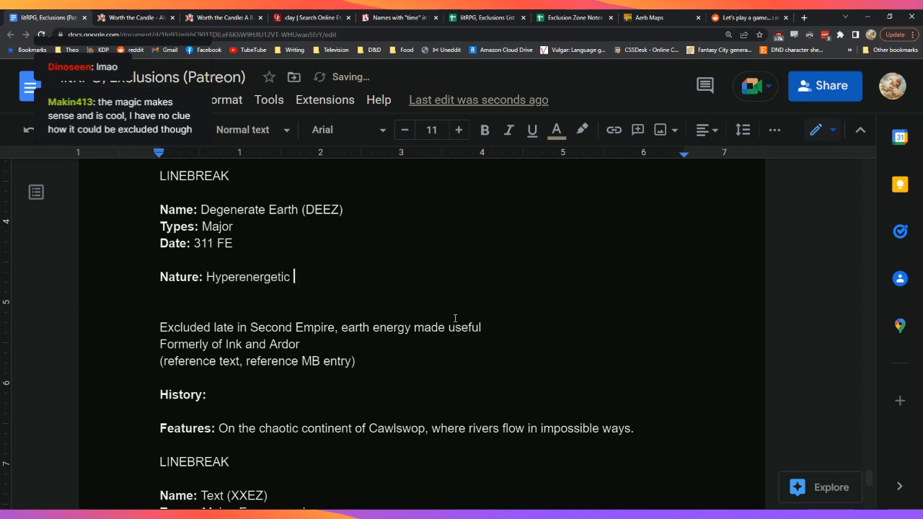
type("Earth")
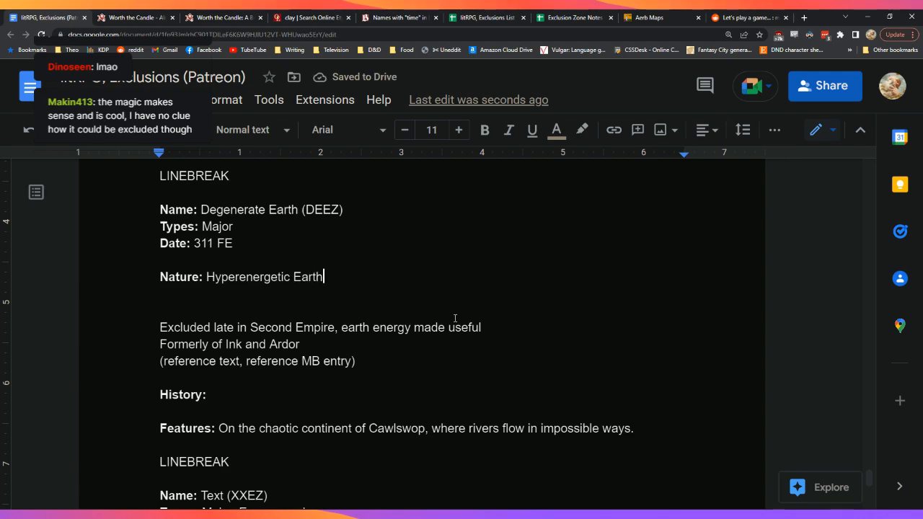
key("BackSpace")
key("BackSpace")
key("BackSpace")
key("BackSpace")
key("BackSpace")
key("BackSpace")
key("BackSpace")
key("BackSpace")
key("BackSpace")
key("BackSpace")
key("BackSpace")
key("BackSpace")
key("BackSpace")
key("BackSpace")
key("BackSpace")
key("BackSpace")
key("BackSpace")
key("BackSpace")
key("BackSpace")
key("BackSpace")
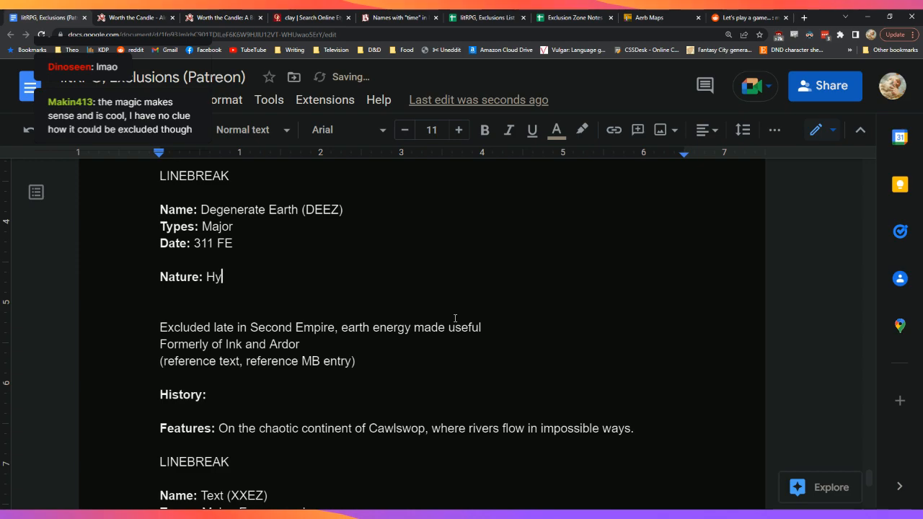
Step: Begin the Nature paragraph with "The Degenerate Earth Exclusion Zone (DEEZ)"
type("The Degenerate ")
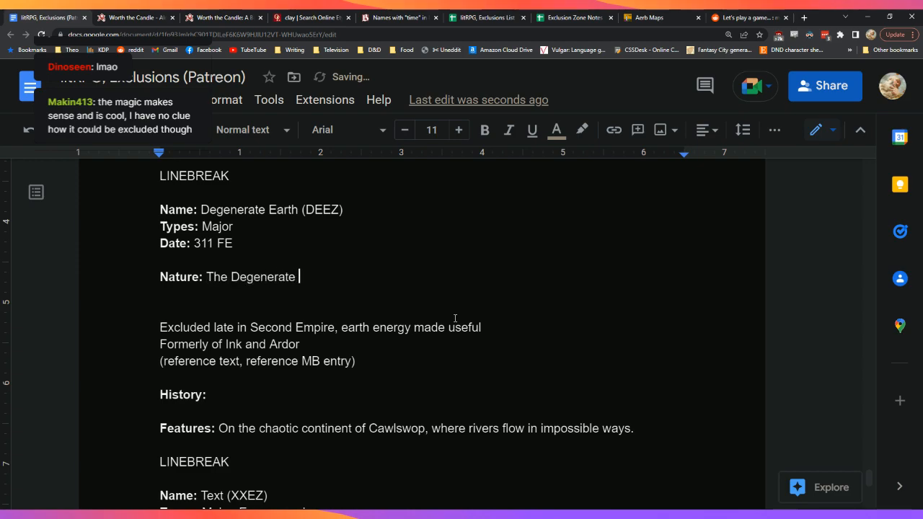
type("Earth Exclusionz")
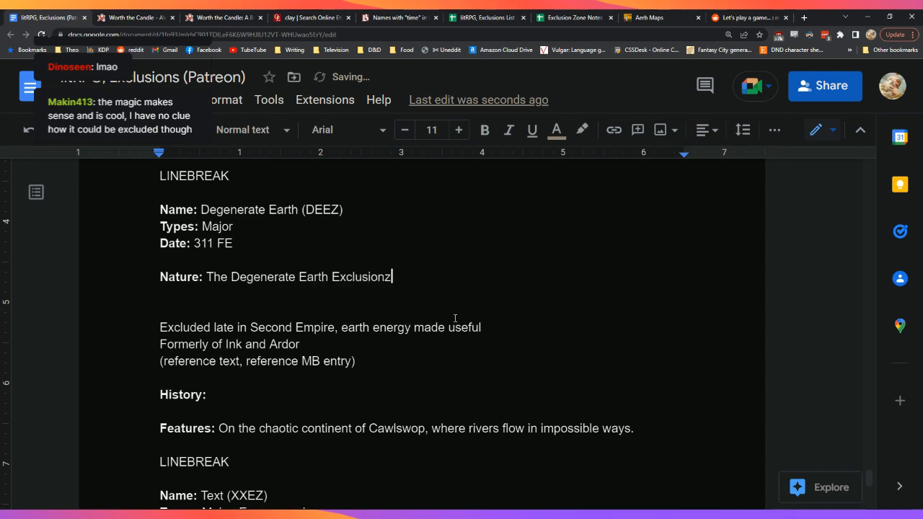
key("BackSpace")
type("Zone (DEEZ)")
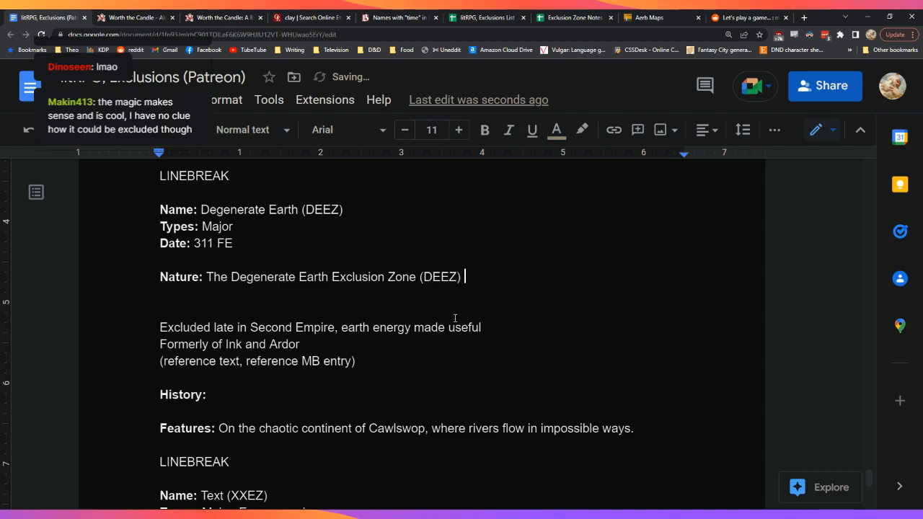
Step: Check the Unity and Manifold entries' opening wording and insert the abbreviation "(MAEZ)" after "Manifold Exclusion" in the Manifold entry's Nature paragraph
scroll(452, 324, "down", 20)
scroll(453, 339, "up", 5)
scroll(452, 339, "down", 5)
scroll(453, 339, "down", 1)
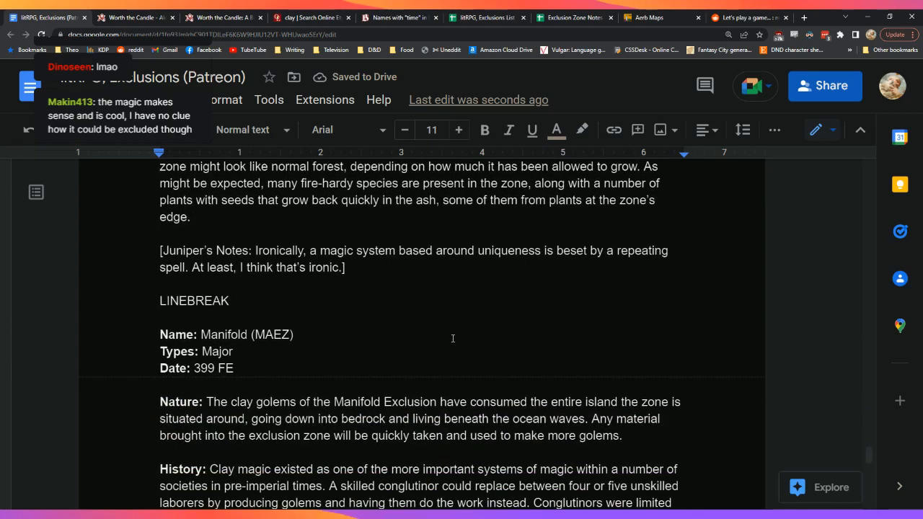
scroll(452, 339, "up", 2)
scroll(453, 338, "up", 15)
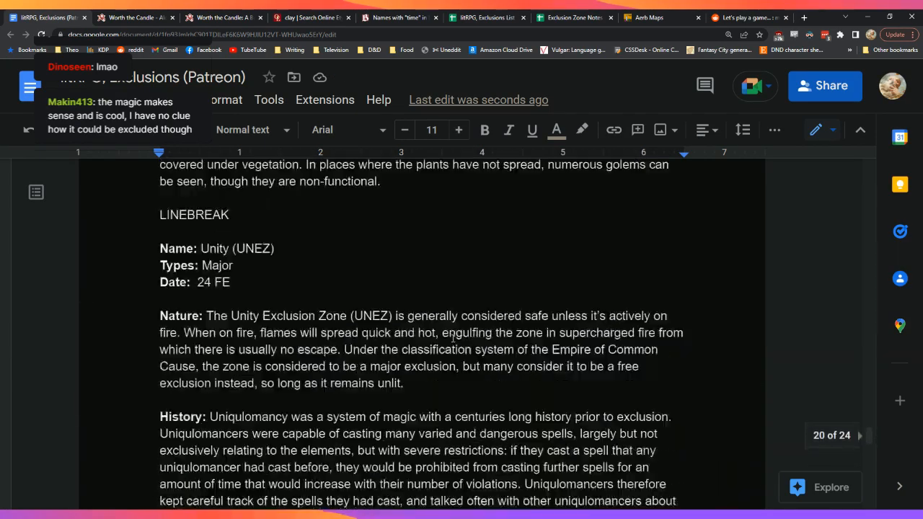
scroll(453, 338, "down", 7)
scroll(453, 338, "down", 12)
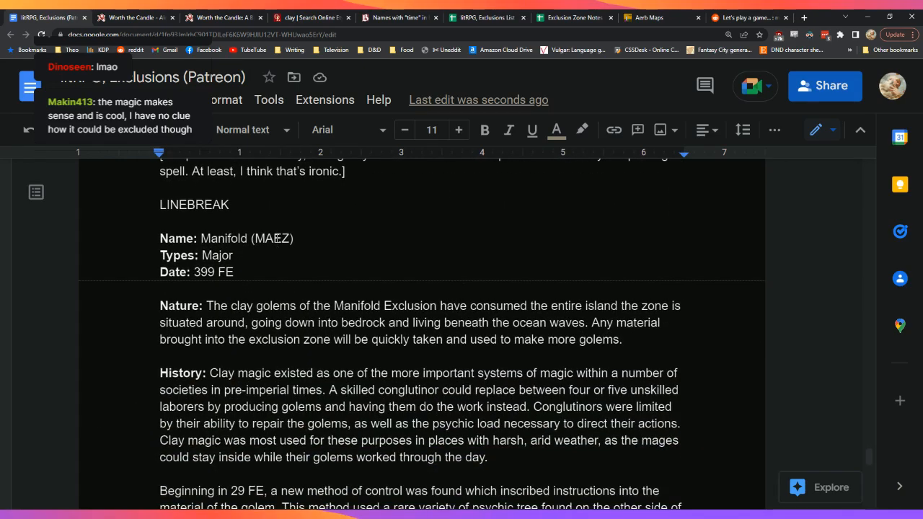
double_click(278, 240)
left_click_drag(307, 247, 252, 238)
key("ctrl+c")
left_click(436, 306)
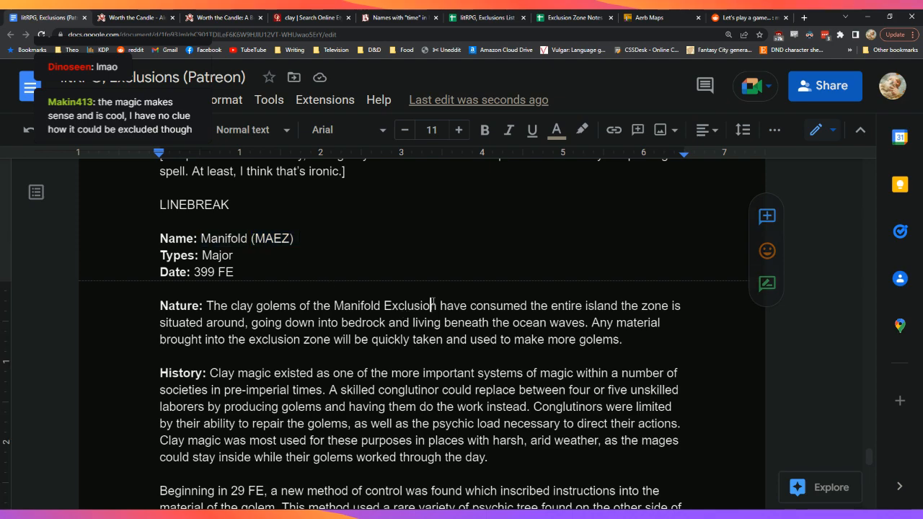
key("ctrl+v")
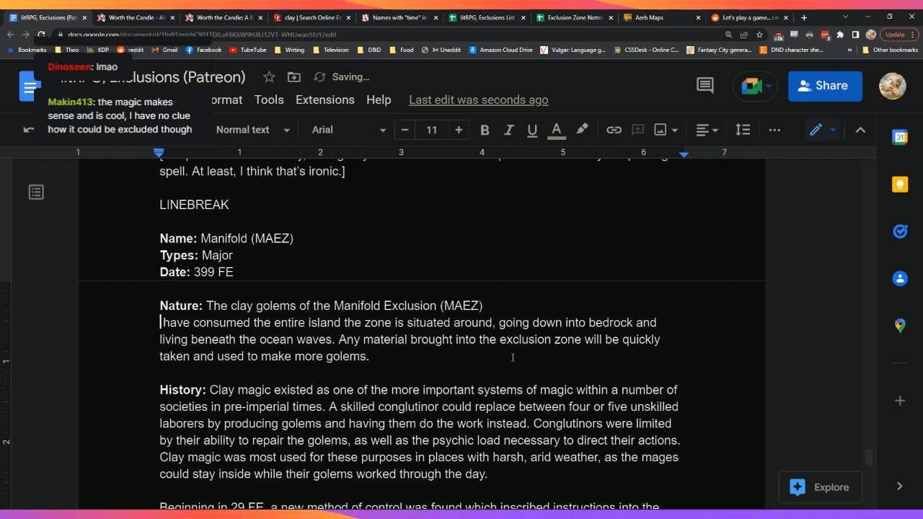
key("BackSpace")
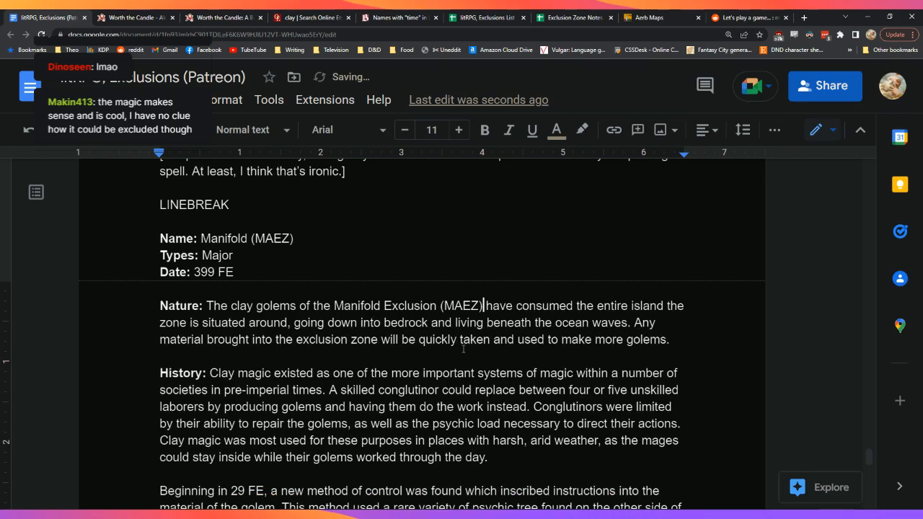
Step: Return to the Degenerate Earth entry and complete its Nature opening with "is an area of hypercharged energetic earth."
scroll(490, 291, "down", 20)
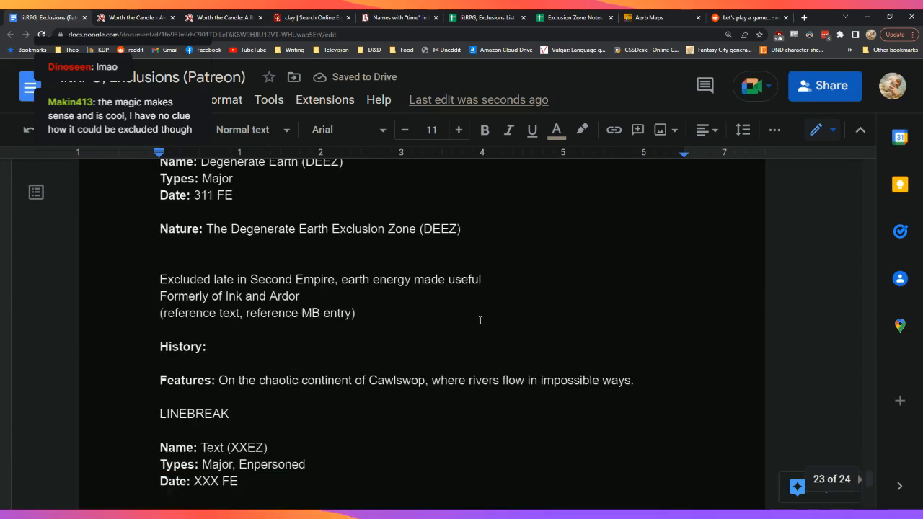
scroll(483, 309, "up", 1)
left_click(492, 277)
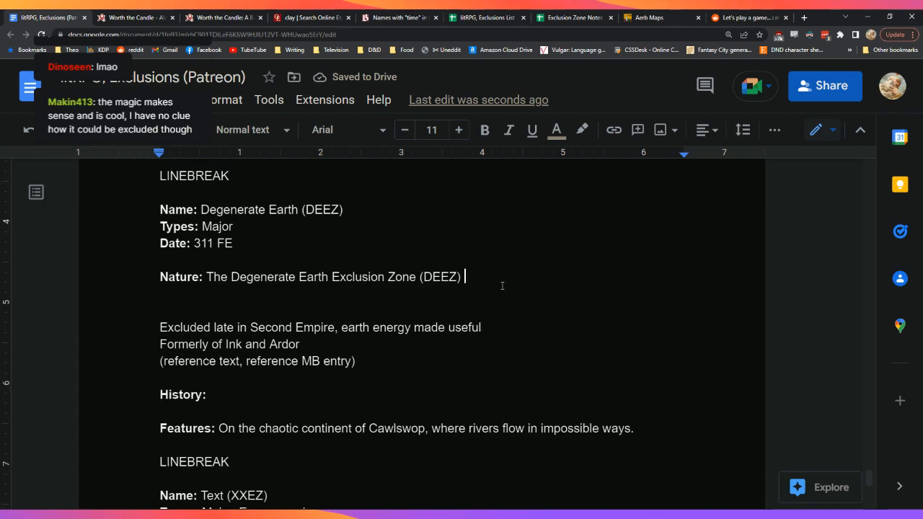
type("is an a")
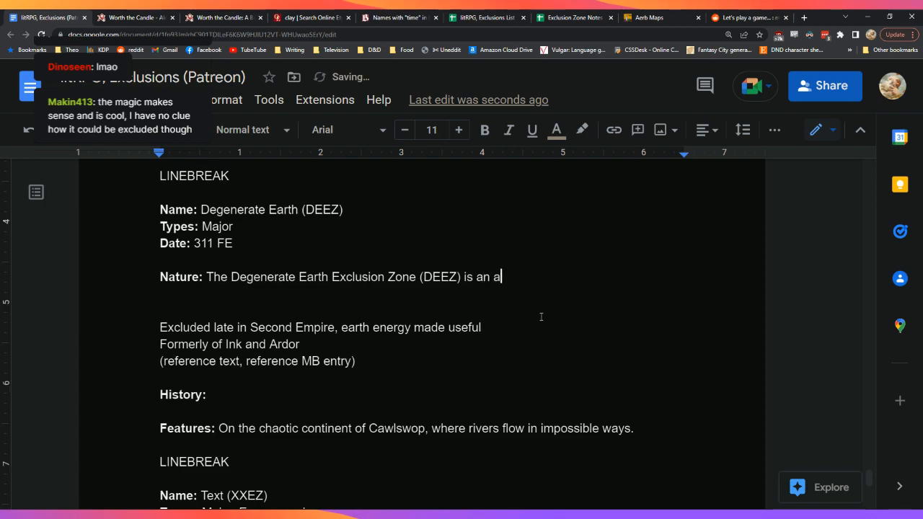
type("rea of hyper")
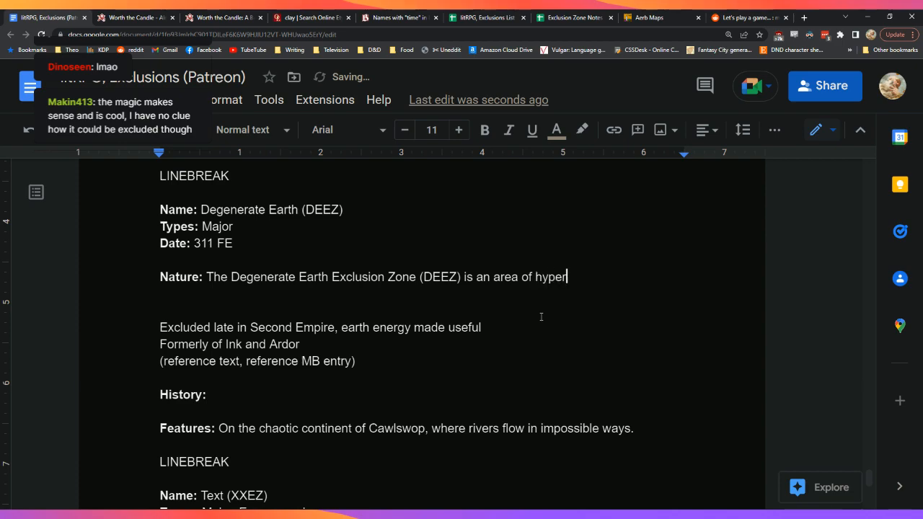
type("charged energetic ")
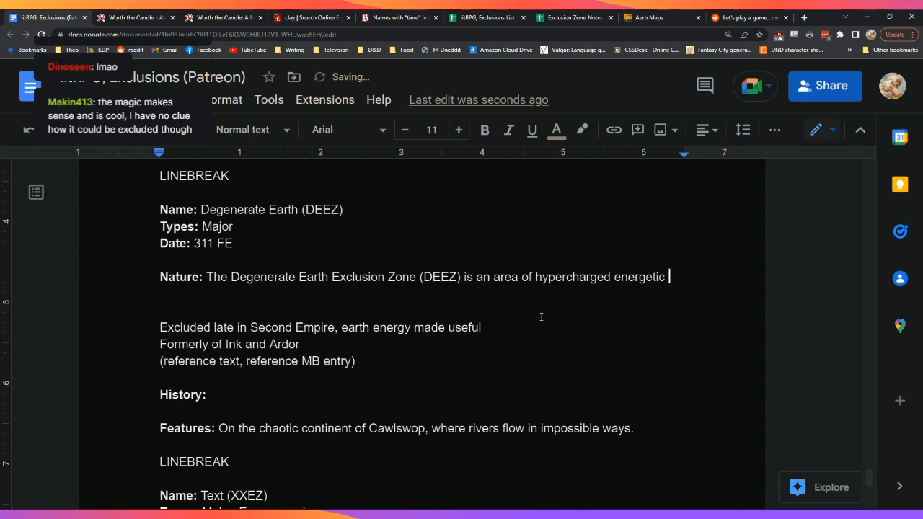
type("earth.")
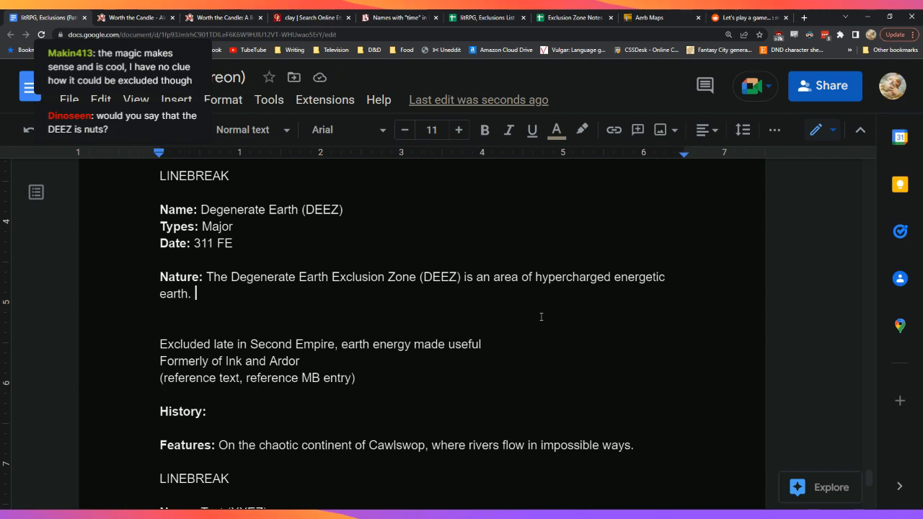
Step: Continue the Nature paragraph with "Frequent explosions rock the area, making it unlivable, with only a few highly adapted species"
type("Freque")
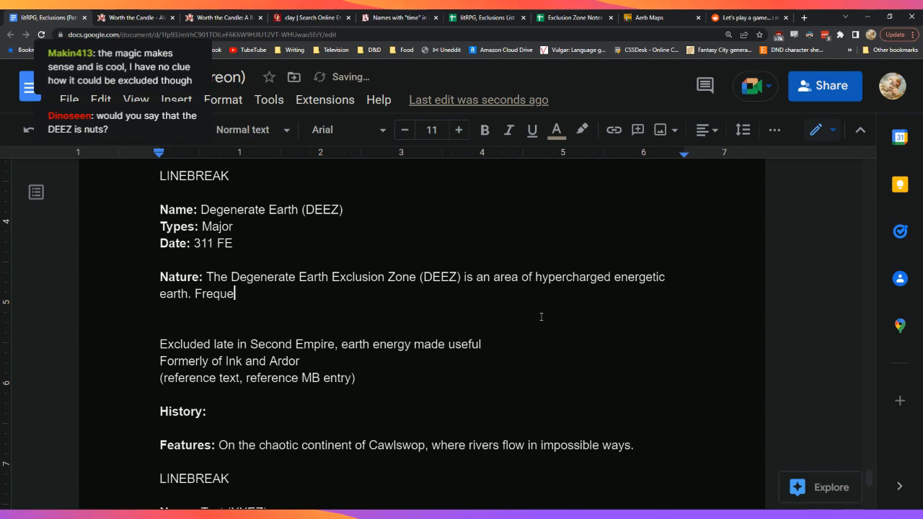
type("nt explosions rock the are")
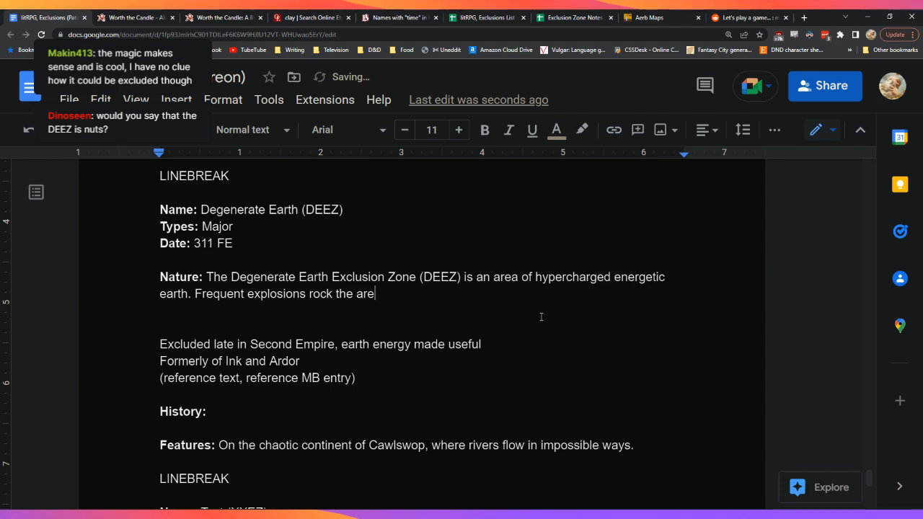
type("a, making it un")
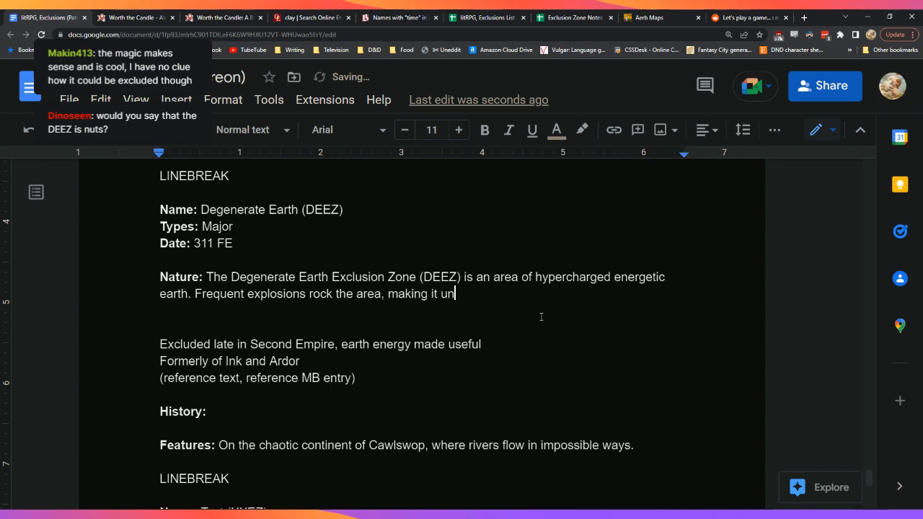
type("livable, witho")
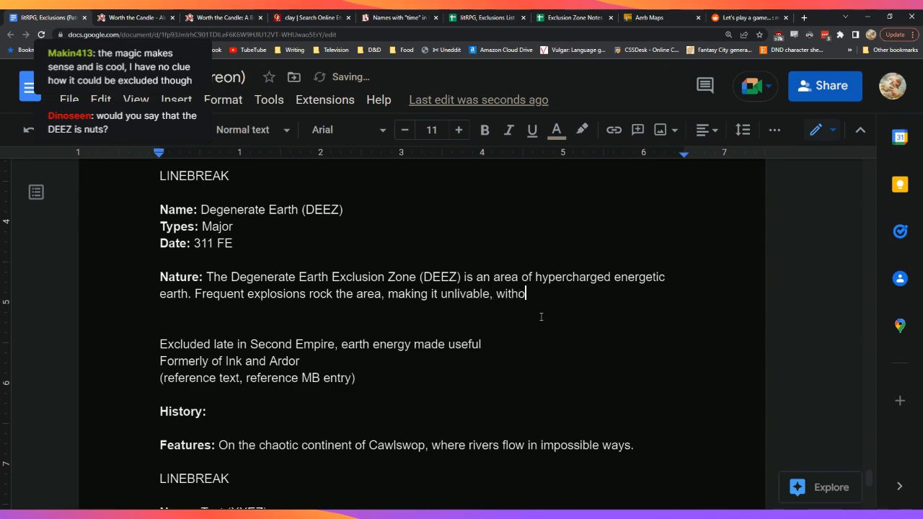
key("BackSpace")
type("only a few highly a")
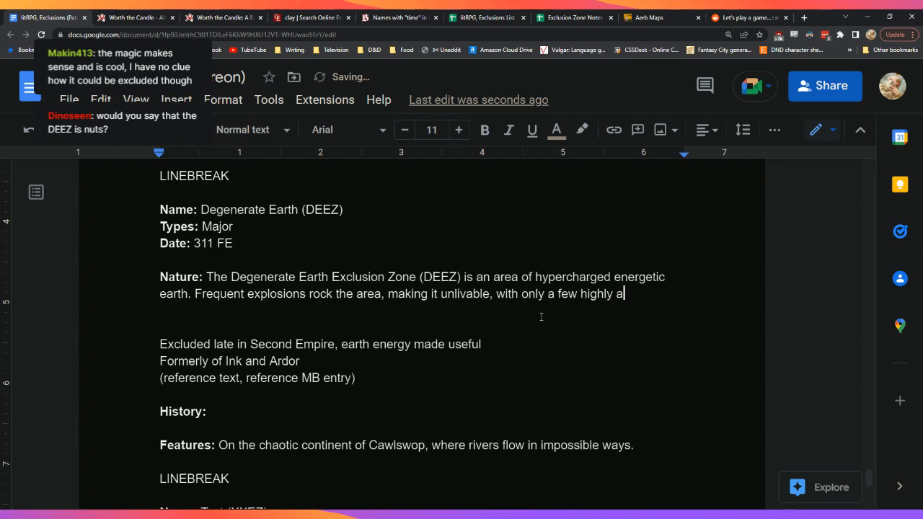
type("dapted species ")
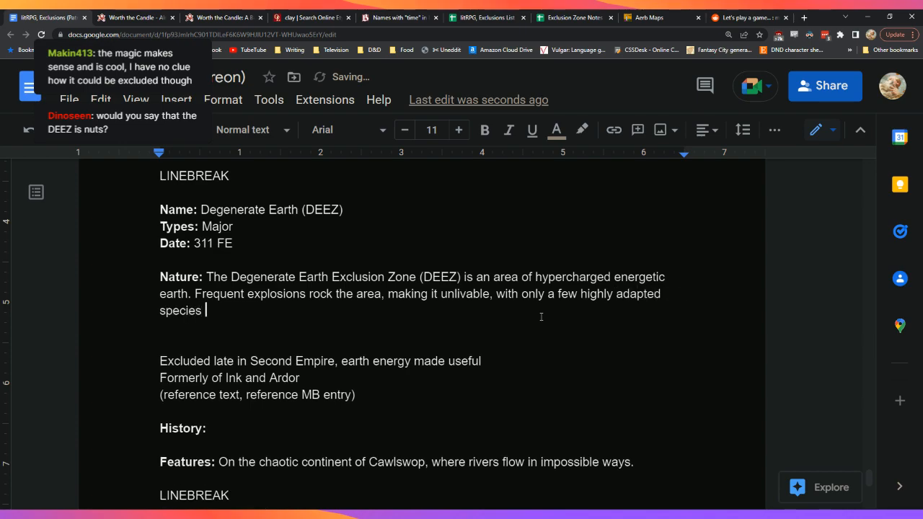
Step: Finish the sentence about the highly adapted species with the words "to be found."
type("in the")
key("BackSpace")
key("BackSpace")
key("BackSpace")
key("BackSpace")
key("BackSpace")
key("BackSpace")
type("around")
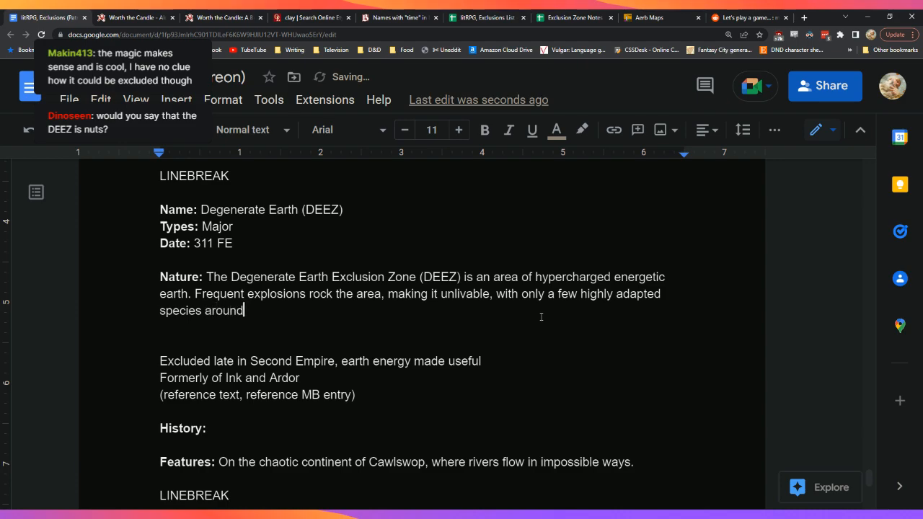
key("BackSpace")
key("BackSpace")
key("BackSpace")
key("BackSpace")
key("BackSpace")
key("BackSpace")
type("fou")
key("BackSpace")
key("BackSpace")
key("BackSpace")
type("to be found.")
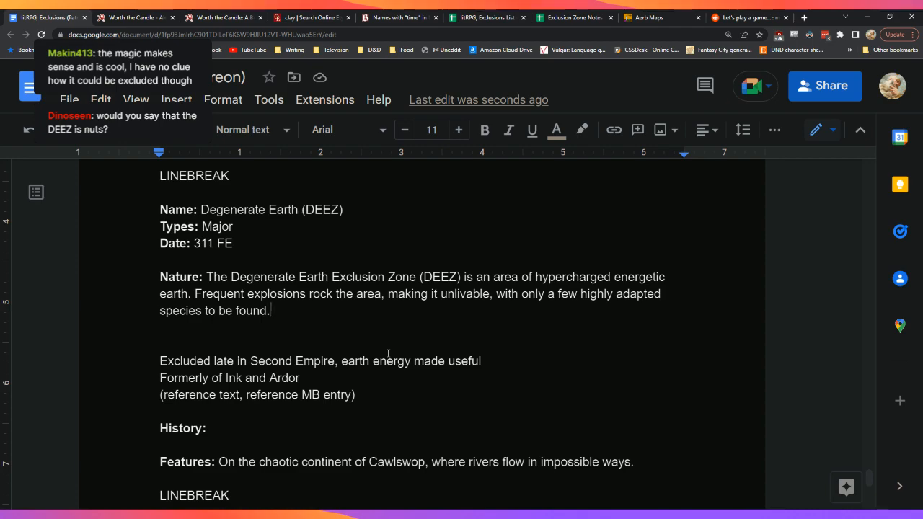
Step: Begin the Degenerate Earth entry's History paragraph with "Dibbling was a close cousin to warding"
key("Down")
key("Up")
key("Down")
key("Down")
key("Down")
key("Down")
key("Down")
key("Down")
key("Down")
key("Down")
key("Left")
type("Di")
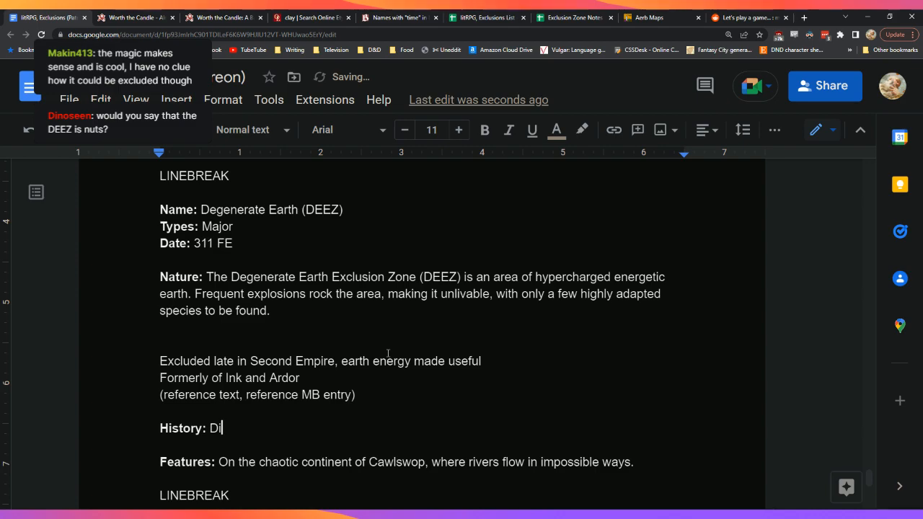
type("bbling ")
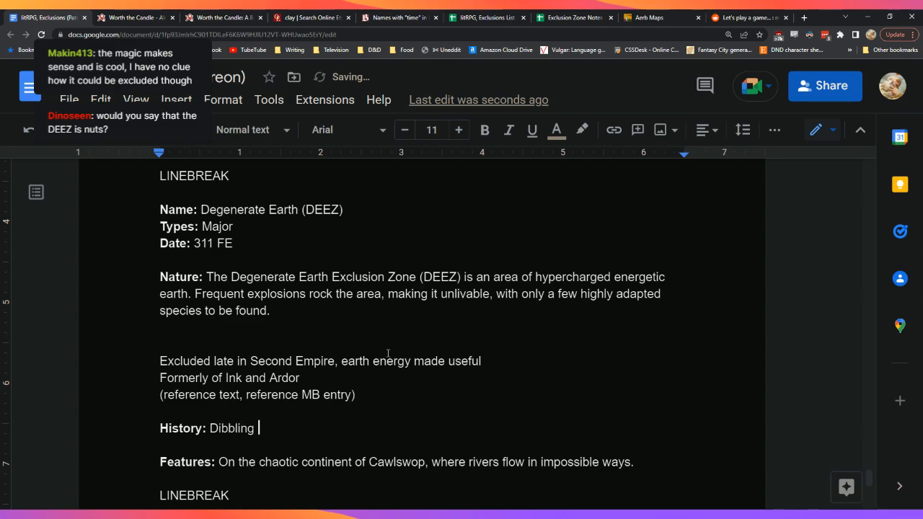
type("was a close cousin to warding")
Step: Add a bracketed "[Raven's Notes: ]" placeholder in its own paragraph below the Features line
key("Down")
key("Down")
key("End")
key("Return")
key("Return")
type("[]")
key("Left")
type("Raven's Notes:")
Step: Review the Degenerate Earth entry from its Nature paragraph through the notes, ending at the end of the History line
key("Down")
key("Down")
key("Up")
key("Up")
key("Up")
key("Up")
key("Up")
key("Up")
key("Up")
key("Up")
key("Up")
key("Up")
key("Up")
key("Up")
key("Up")
key("End")
key("Down")
key("Down")
key("Up")
key("Up")
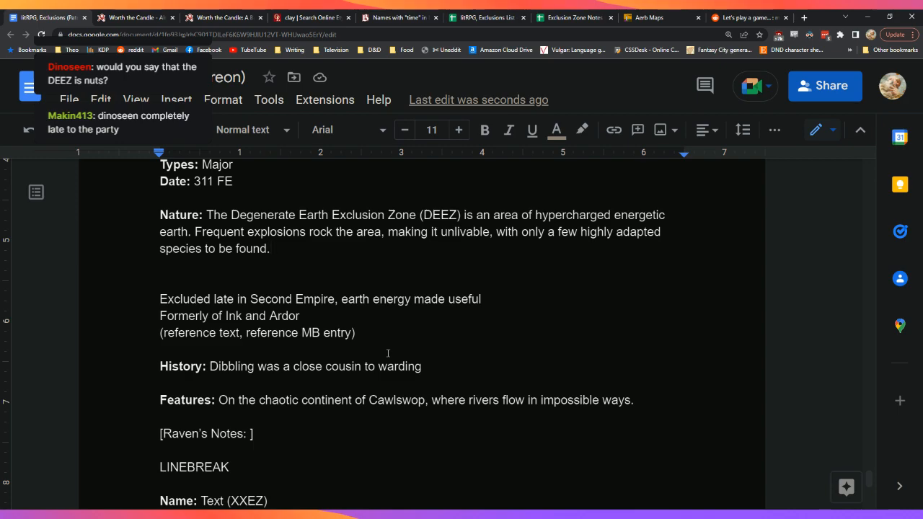
key("Down")
key("Down")
key("Down")
key("Down")
key("Down")
key("Down")
key("Up")
key("End")
Step: Switch to the Aerb map and find the continent of Cawlswop, examining the area around the Degenerate Earth zone
left_click(628, 16)
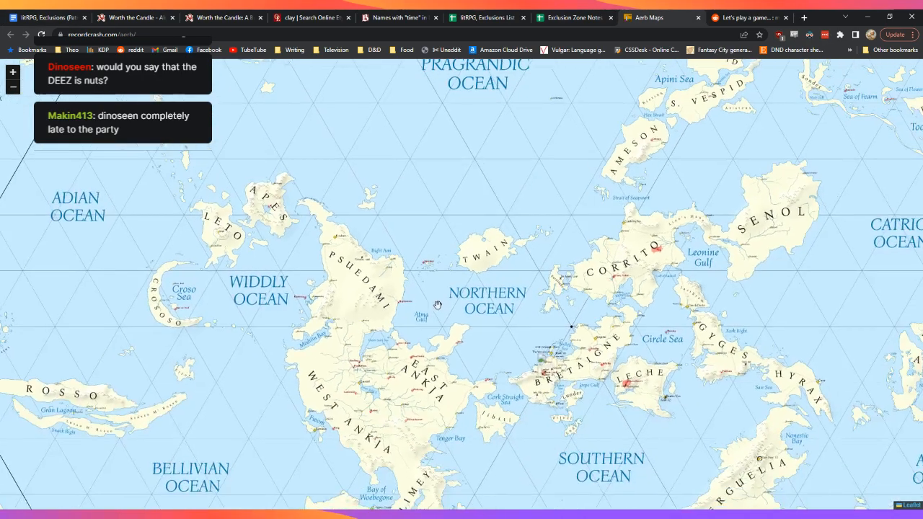
scroll(436, 292, "down", 1)
left_click_drag(441, 307, 496, 11)
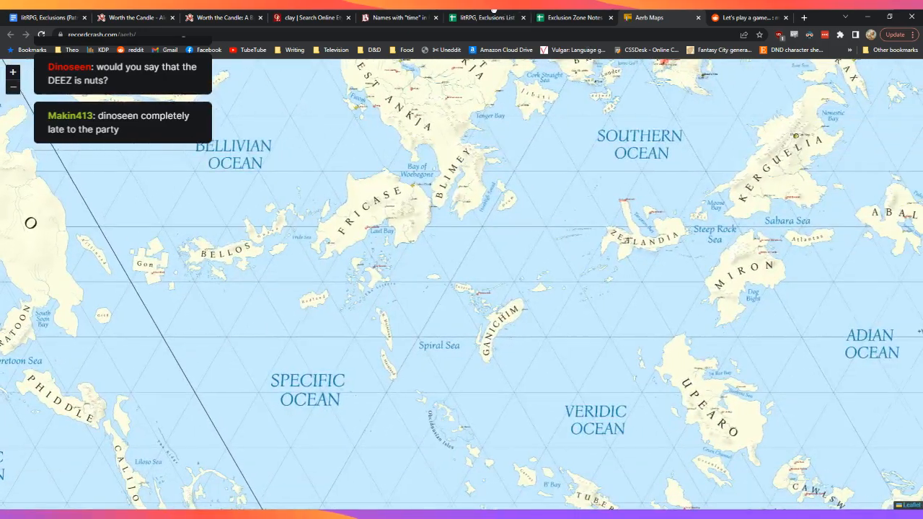
left_click_drag(584, 356, 146, 418)
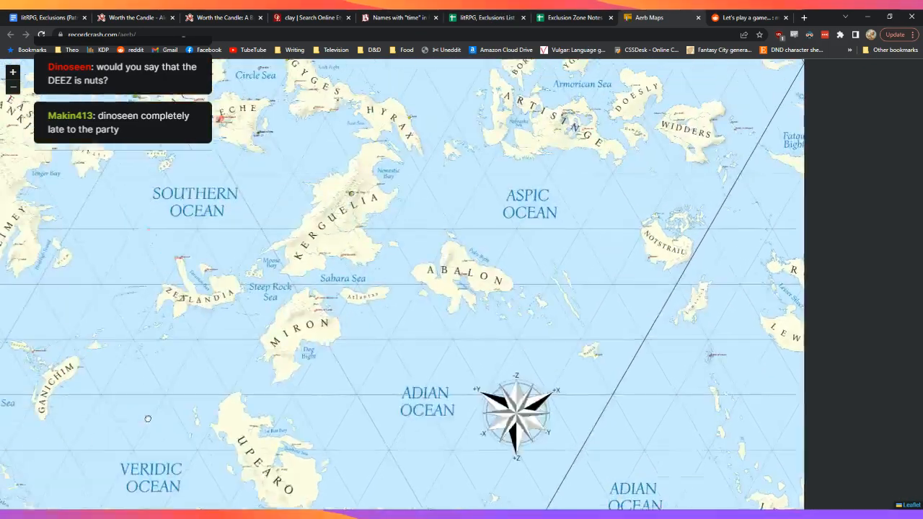
left_click_drag(263, 70, 274, 209)
left_click_drag(294, 170, 240, 441)
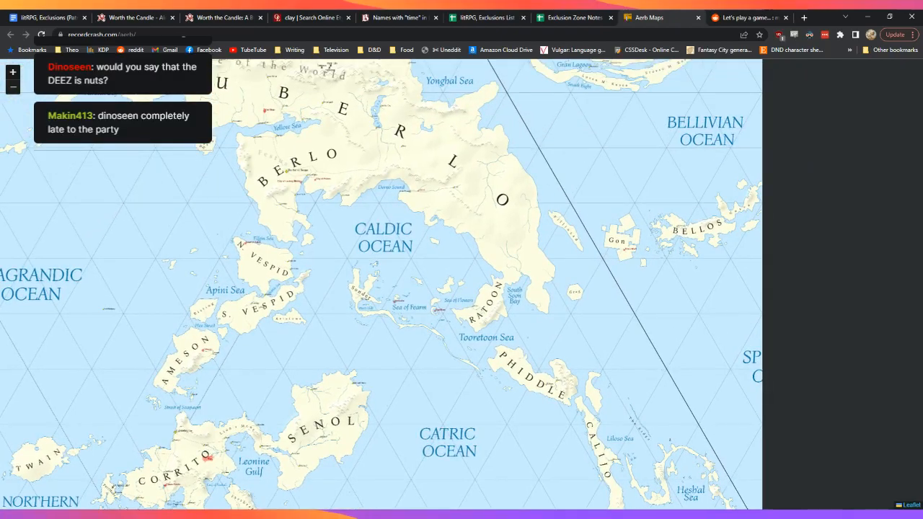
left_click_drag(272, 267, 496, 278)
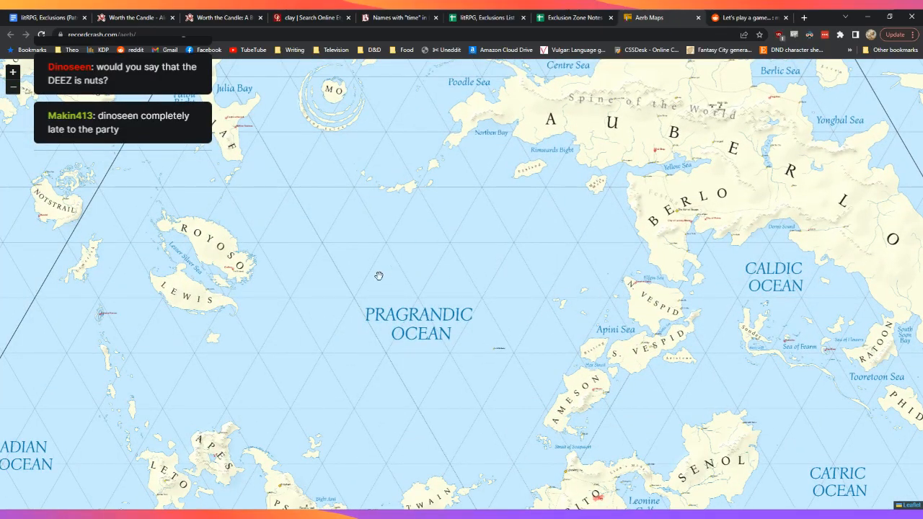
left_click_drag(382, 276, 443, 125)
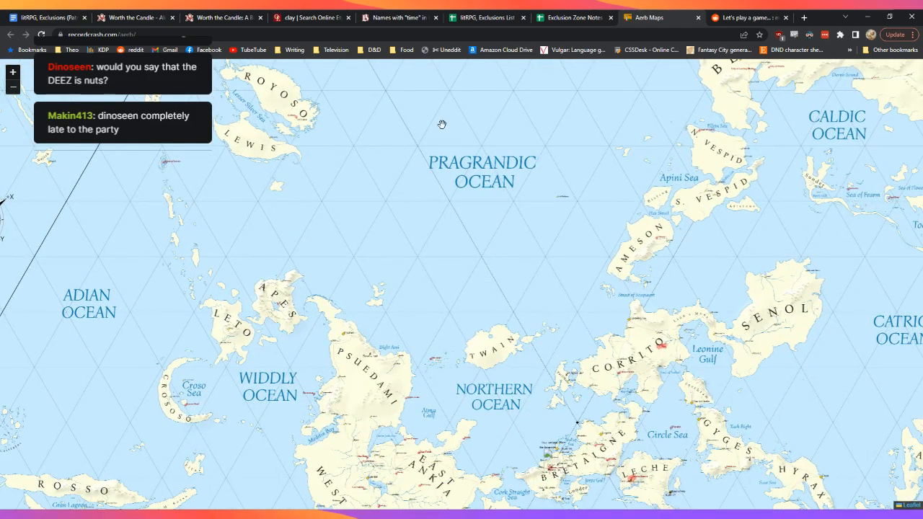
left_click_drag(497, 298, 498, 83)
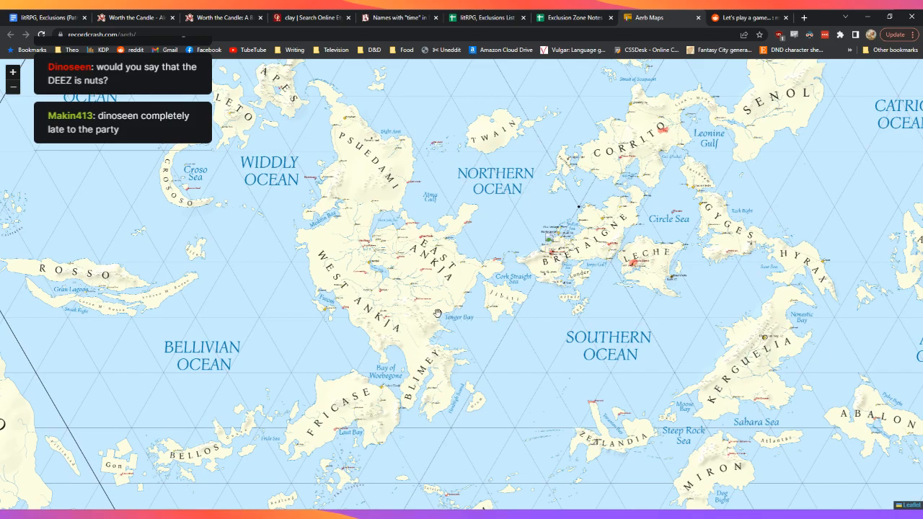
scroll(437, 313, "up", 1)
left_click_drag(440, 317, 619, 139)
left_click_drag(534, 392, 495, 175)
left_click_drag(259, 258, 281, 170)
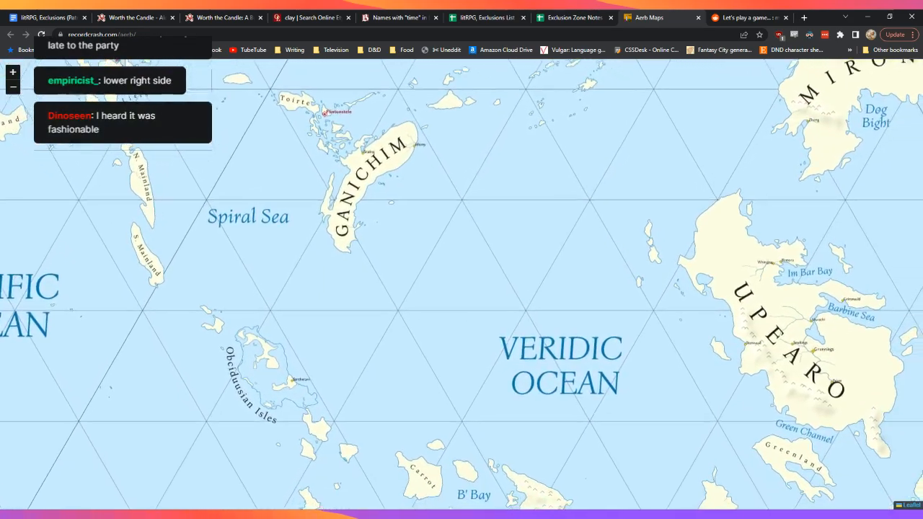
left_click_drag(586, 300, 241, 195)
left_click_drag(807, 303, 609, 239)
left_click_drag(160, 278, 726, 267)
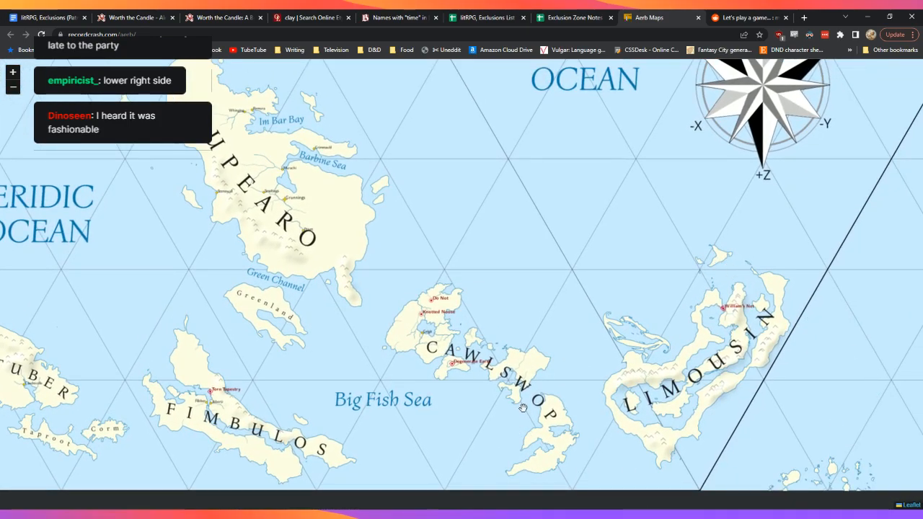
scroll(481, 380, "up", 2)
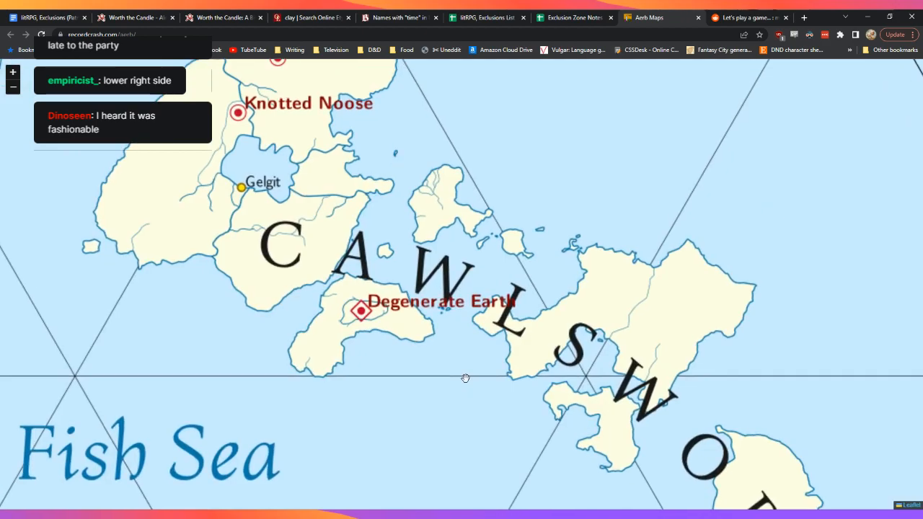
left_click_drag(456, 312, 481, 373)
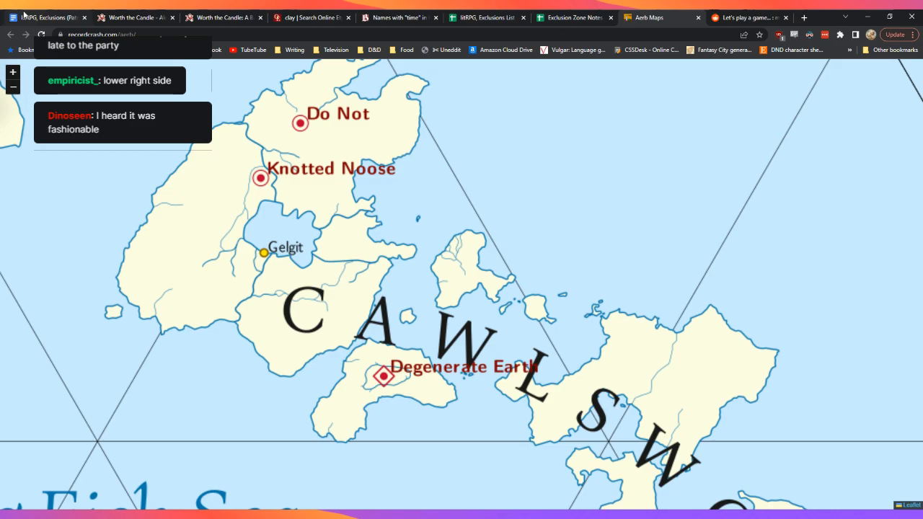
Step: Return to the exclusions document and replace the full stop ending the Features line with ", circular river"
left_click(24, 14)
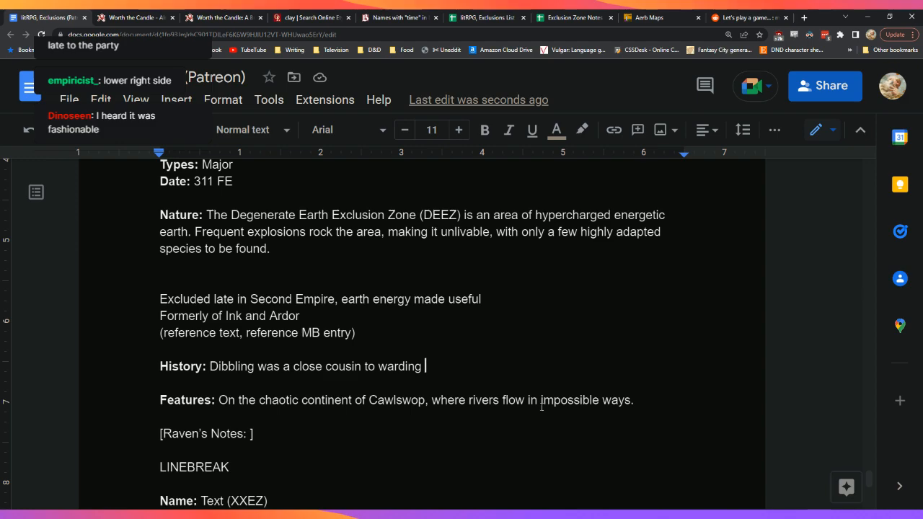
key("Down")
key("End")
key("BackSpace")
type(", circular")
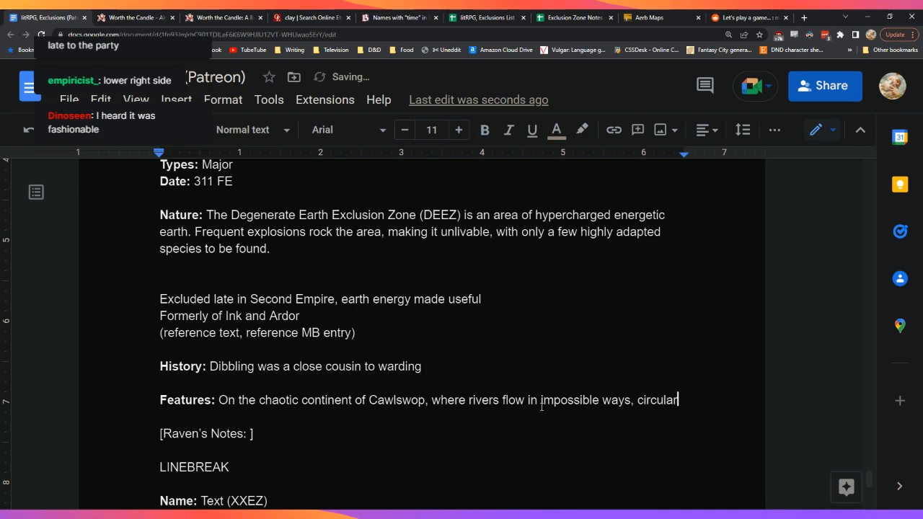
type(" river")
Step: Extend the History sentence about dibbling and warding with ", capable of creating"
key("Up")
key("Up")
key("Up")
key("End")
type(", capable o")
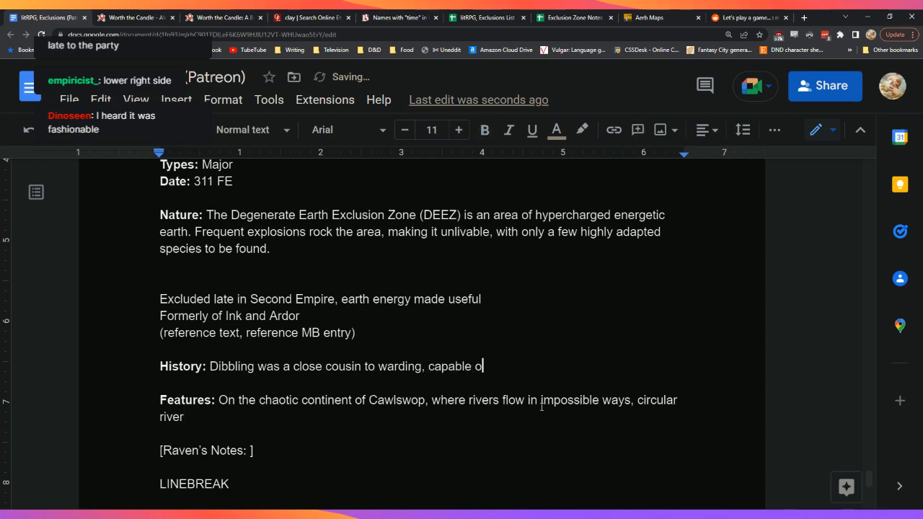
type("f creating")
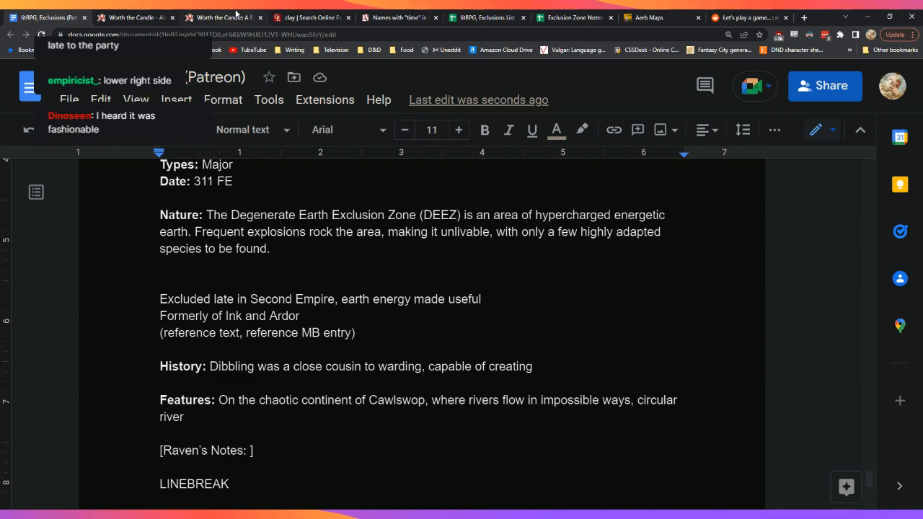
Step: Switch to the Reddit magic-building thread and copy the paragraph on dibbling drawing power from the earth and making wards
left_click(746, 17)
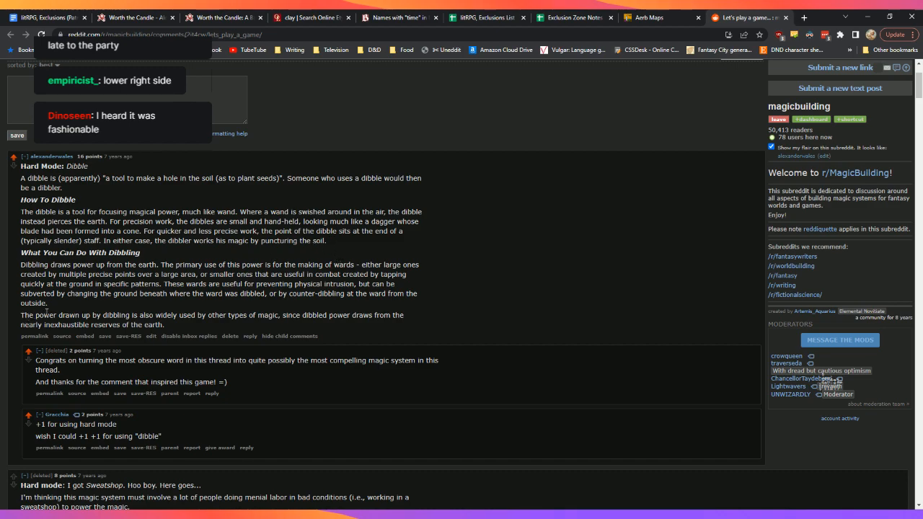
mouse_move(49, 305)
left_mouse_down()
mouse_move(83, 282)
mouse_move(19, 266)
mouse_move(13, 213)
mouse_move(20, 268)
left_mouse_up()
key("ctrl+c")
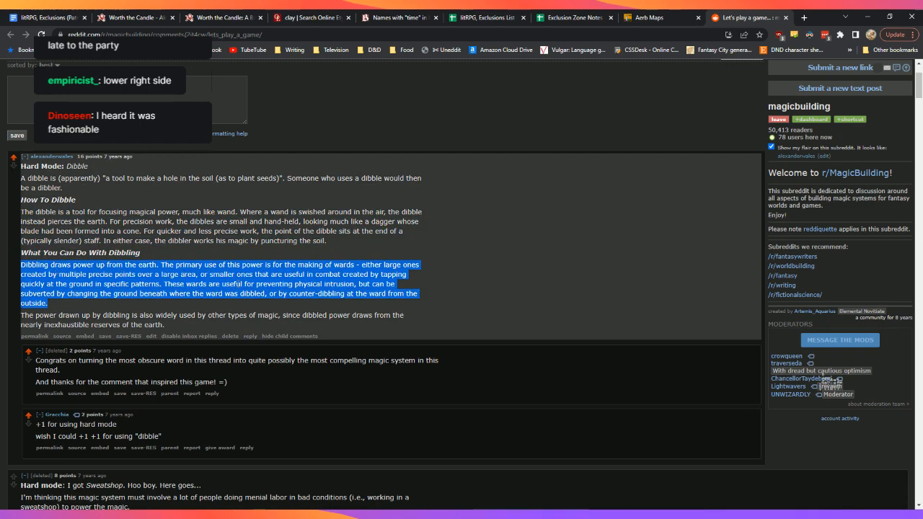
left_click(474, 289)
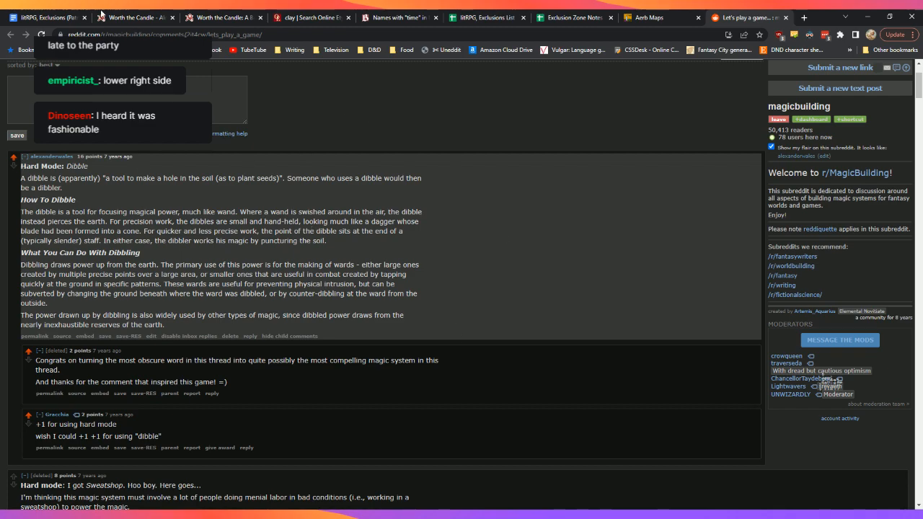
Step: Return to the exclusions document and paste the copied dibbling paragraph as plain text after "capable of creating" in the History section
left_click(64, 14)
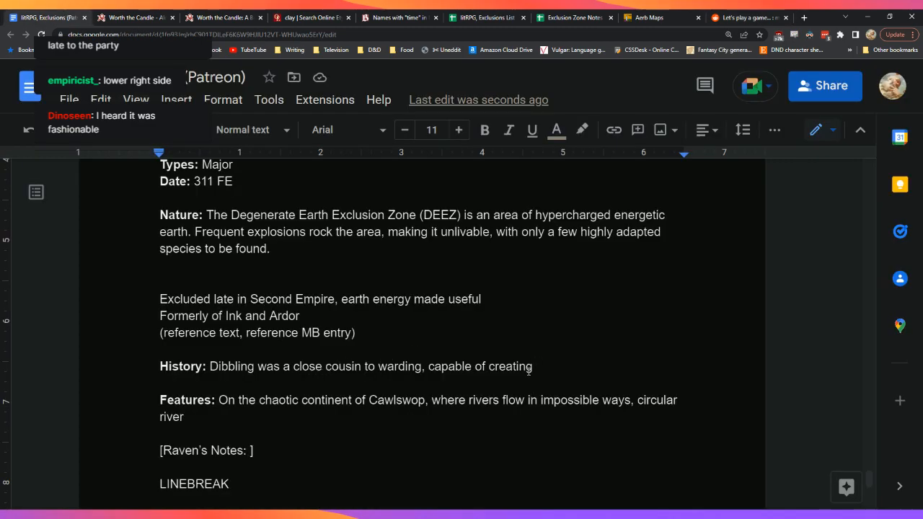
right_click(562, 364)
left_click(630, 259)
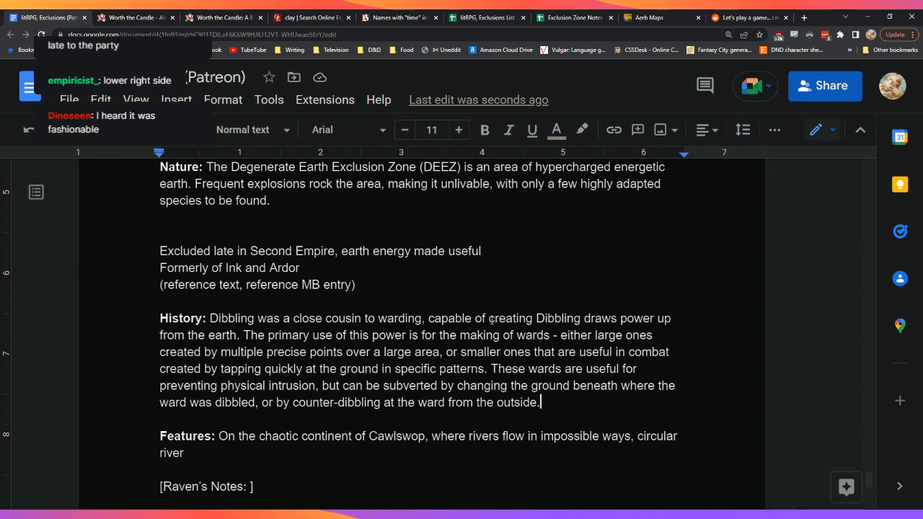
Step: Replace "creating Dibbling draws" in the History sentence with "drawing", joining the pasted text to the sentence
left_click_drag(505, 322, 617, 320)
type("draw")
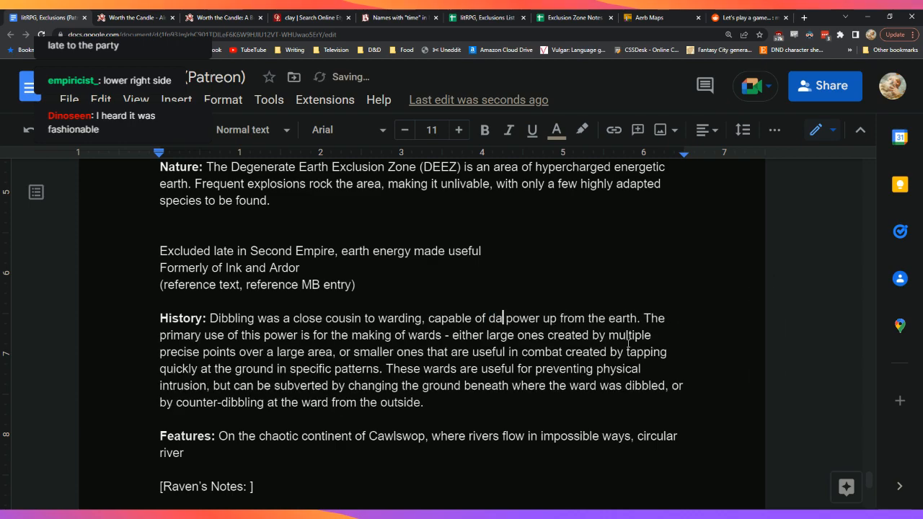
type("ing")
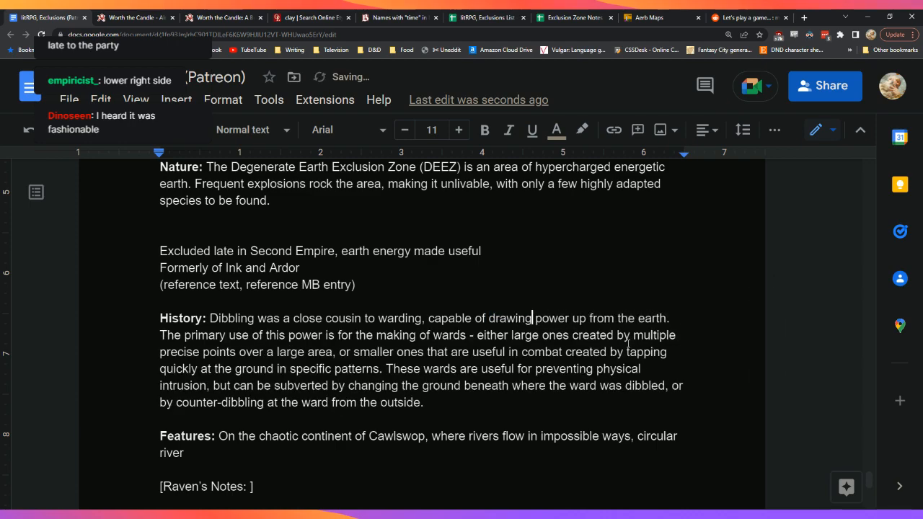
Step: Reword the source of the power in the first History sentence to "the latent magic of the earth"
key("Right")
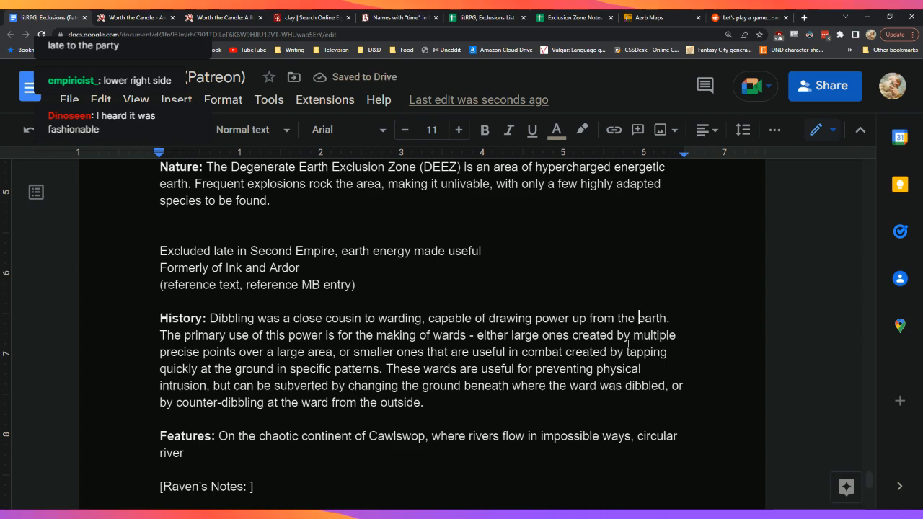
type("latent magic ")
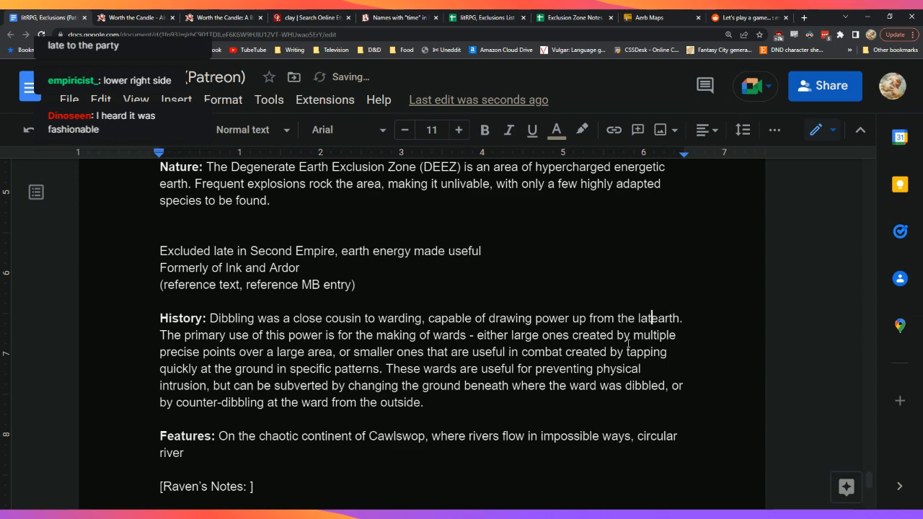
type("of the")
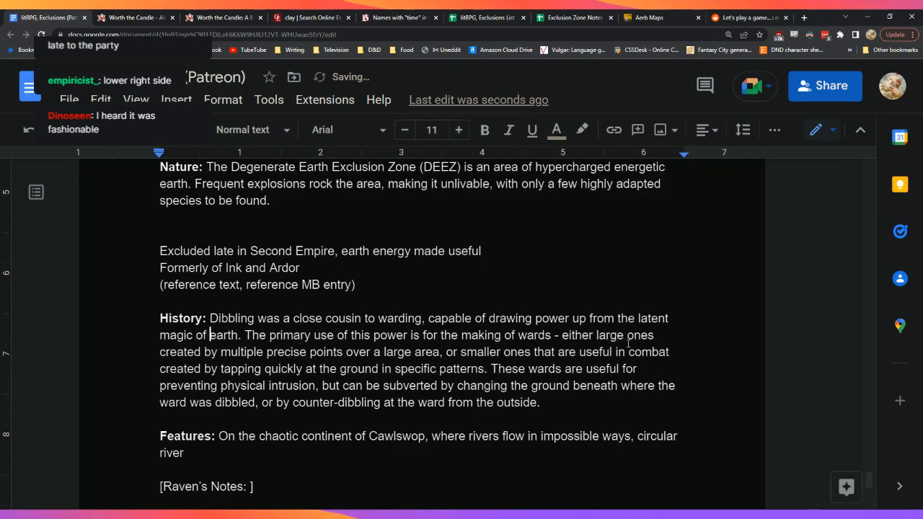
key("Up")
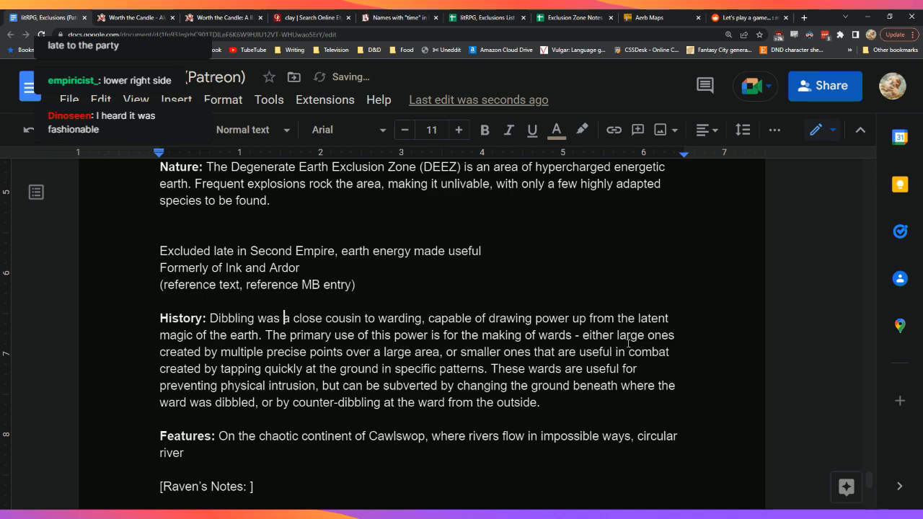
Step: Replace "primary use of this power is for the making of wards - either" in the second History sentence with "wards were either"
key("Right")
key("Right")
key("Right")
key("Right")
key("Right")
key("Right")
key("Right")
key("Right")
key("Right")
key("Right")
key("Right")
key("Right")
key("Right")
key("Right")
key("Right")
key("Right")
key("Right")
key("Right")
key("Right")
key("Right")
key("Right")
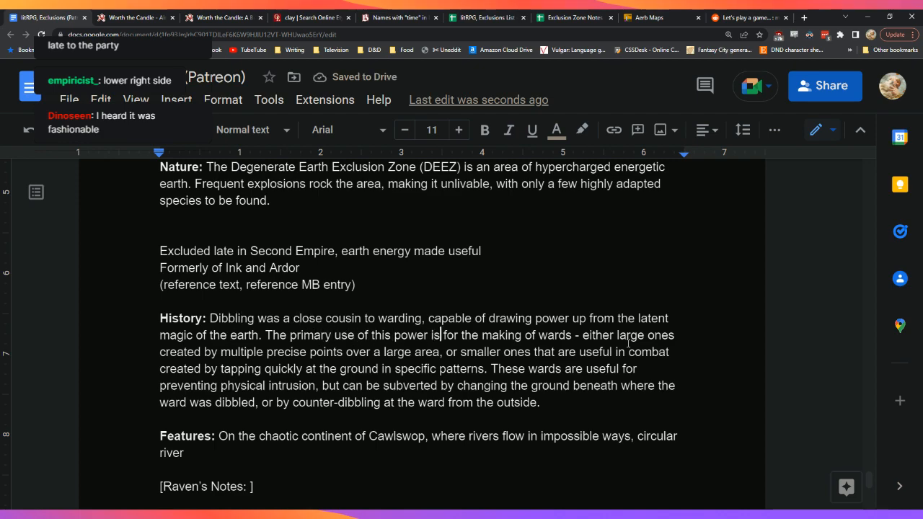
key("Left")
key("Left")
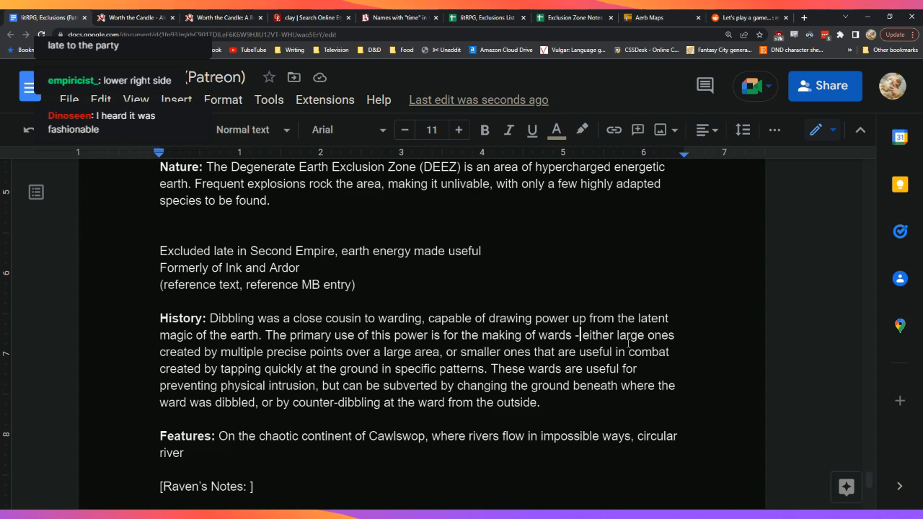
key("shift+Left")
key("shift+Left")
key("shift+Left")
key("shift+Left")
key("shift+Left")
key("shift+Left")
key("shift+Left")
key("shift+Left")
key("shift+Left")
key("shift+Left")
key("shift+Left")
key("shift+Left")
key("shift+Left")
key("shift+Left")
key("shift+Left")
key("shift+Left")
key("shift+Left")
key("shift+Left")
key("shift+Left")
key("shift+Left")
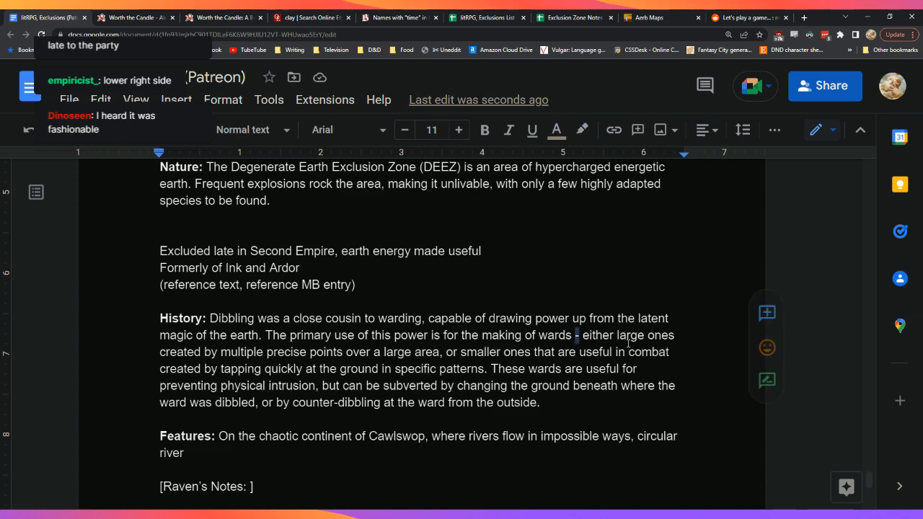
key("shift+Left")
key("shift+Left")
key("shift+Left")
key("shift+Left")
key("shift+Left")
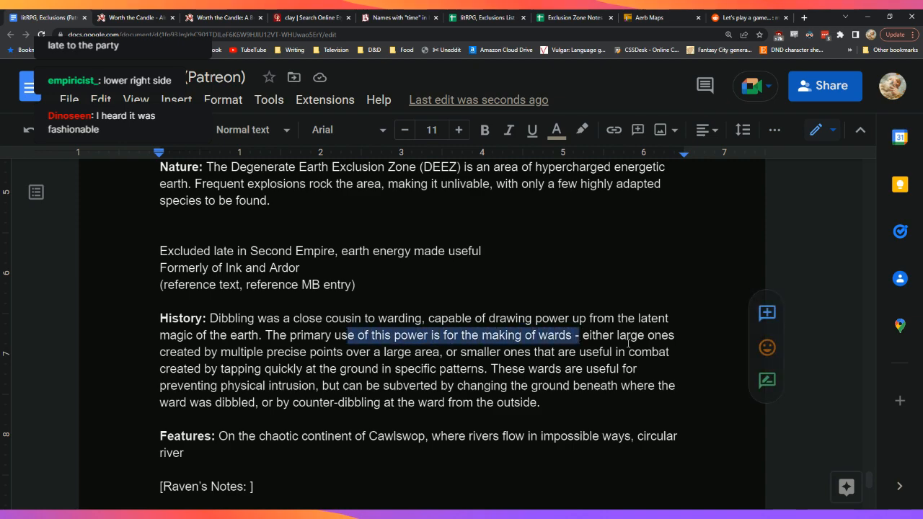
key("BackSpace")
key("BackSpace")
key("BackSpace")
key("BackSpace")
key("BackSpace")
key("BackSpace")
key("BackSpace")
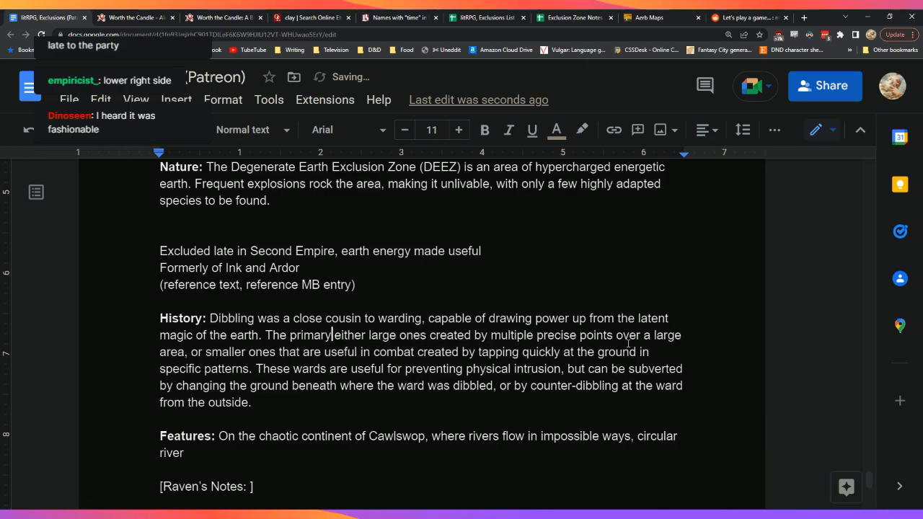
key("Right")
key("Right")
key("Right")
key("Right")
key("Right")
key("Right")
key("Delete")
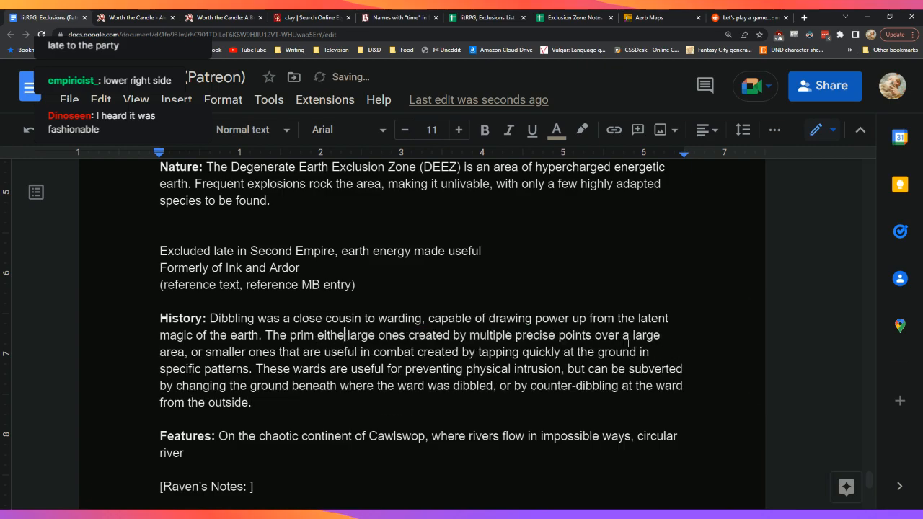
key("BackSpace")
key("BackSpace")
key("BackSpace")
key("BackSpace")
key("BackSpace")
key("BackSpace")
key("BackSpace")
key("BackSpace")
key("BackSpace")
key("BackSpace")
key("BackSpace")
type("wards were ")
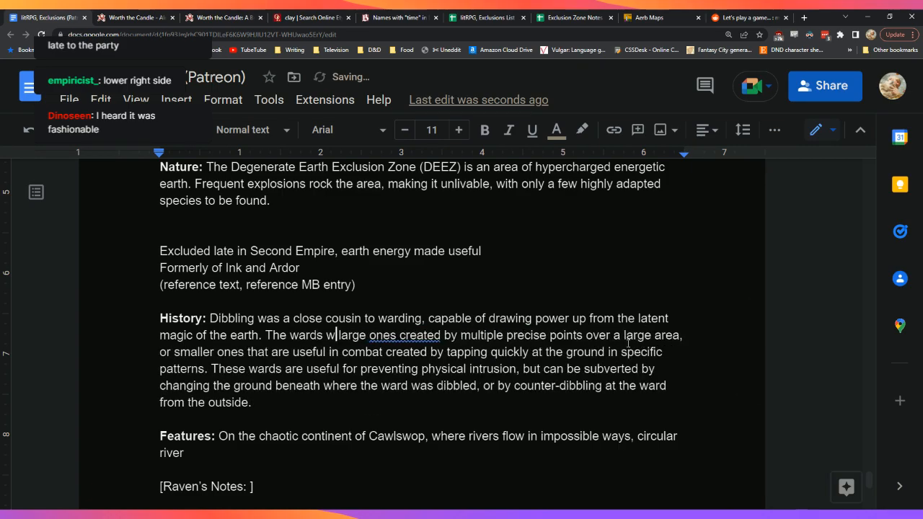
type("either")
Step: Add a comma after "large ones" and insert "making" before "multiple precise points" in the History section
key("Right")
key("Right")
key("Right")
key("Right")
key("Right")
key("Right")
key("Right")
key("Right")
key("Right")
key("Right")
key("Left")
type(",")
key("Right")
key("Right")
key("Right")
key("Right")
key("Right")
key("Right")
key("Right")
key("Right")
key("Right")
key("Right")
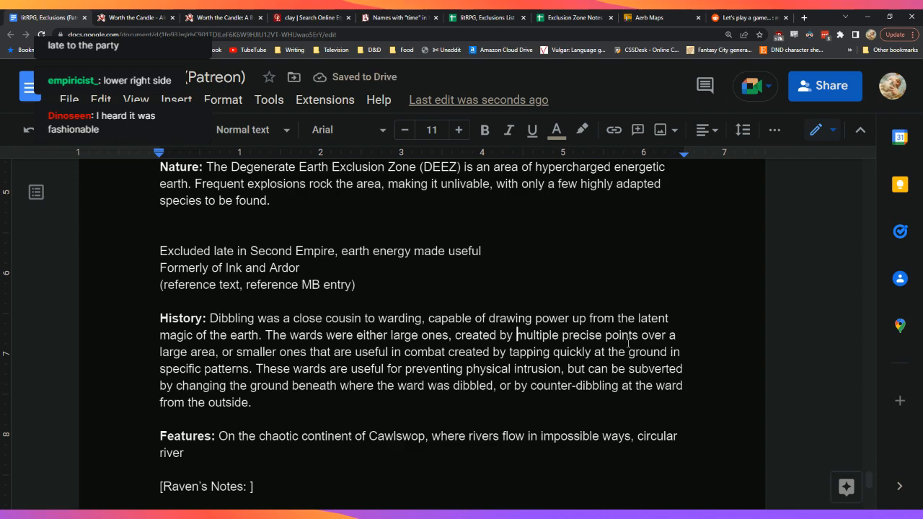
type("making")
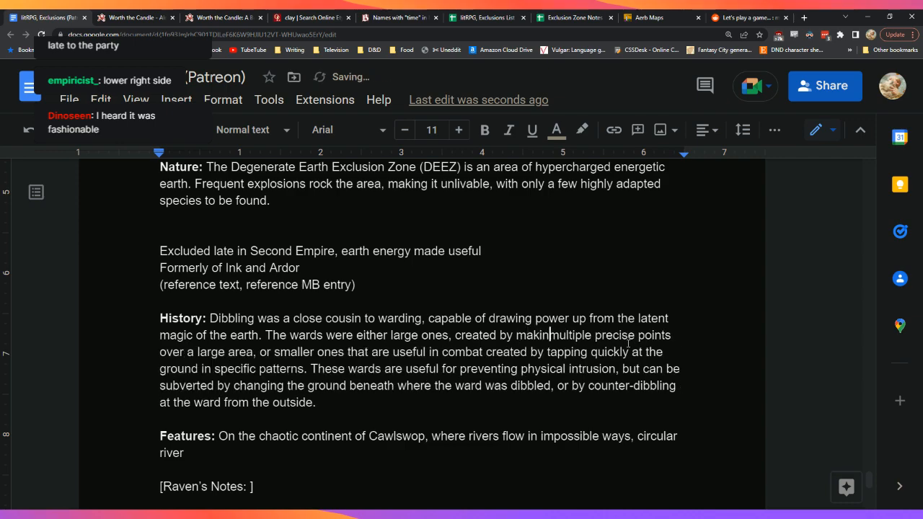
Step: Extend the first History sentence after "latent magic of the earth" with "through use of a tool called a dibble"
key("Right")
key("Right")
key("Right")
key("Right")
key("Right")
key("Right")
key("Right")
key("Right")
key("Right")
key("Right")
key("Right")
key("Right")
key("Up")
key("Right")
key("Right")
key("Right")
key("Right")
key("Right")
key("Right")
key("Right")
key("Right")
key("Right")
key("Right")
key("Right")
key("Right")
key("Right")
key("Right")
type("t")
key("BackSpace")
key("BackSpace")
type("through use a")
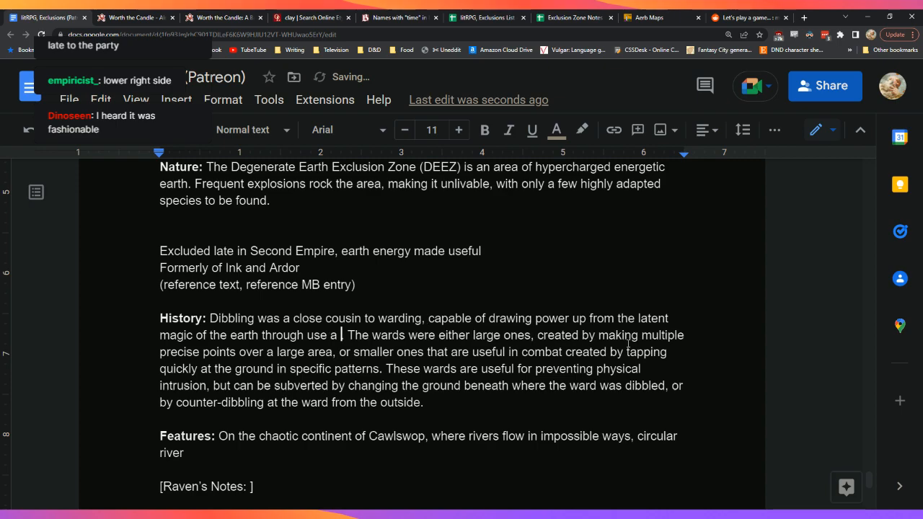
key("BackSpace")
type("of a tool called a d")
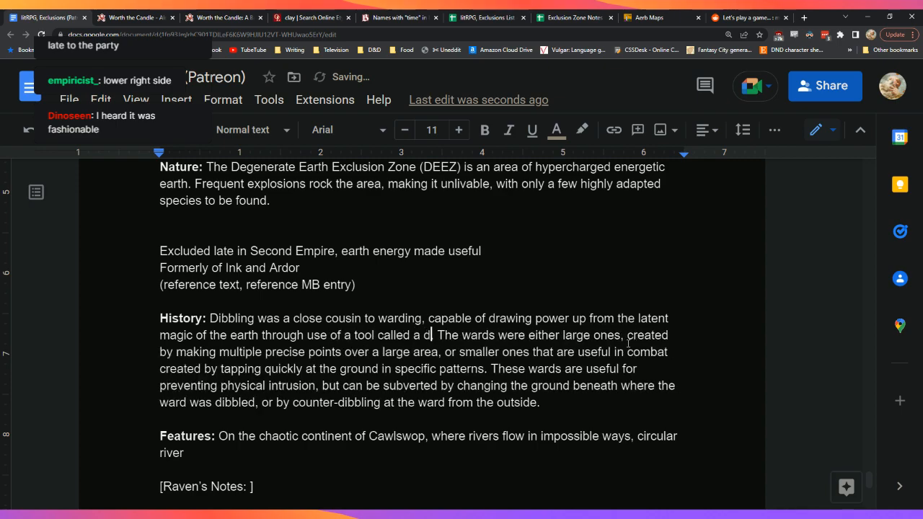
type("ibble.")
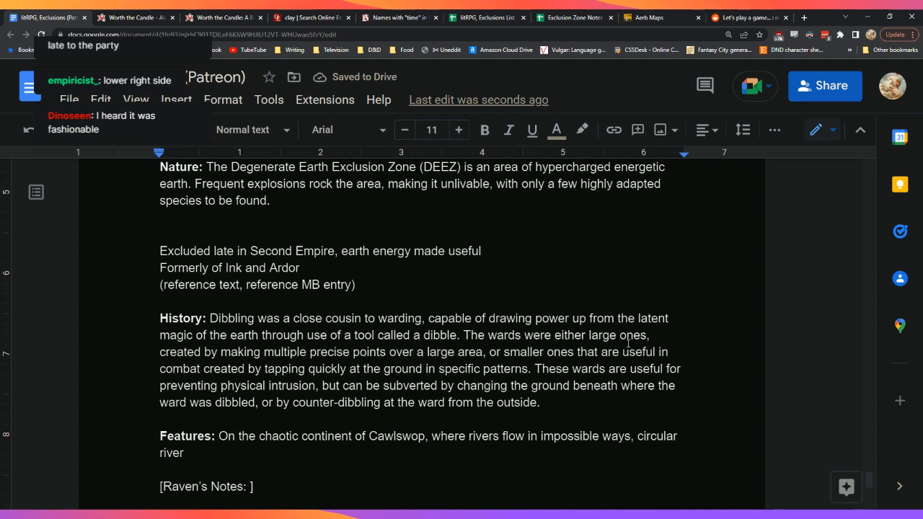
Step: Continue the first History sentence after "dibble" with ", a cousin to the wand"
key("BackSpace")
type(", a cousin to ")
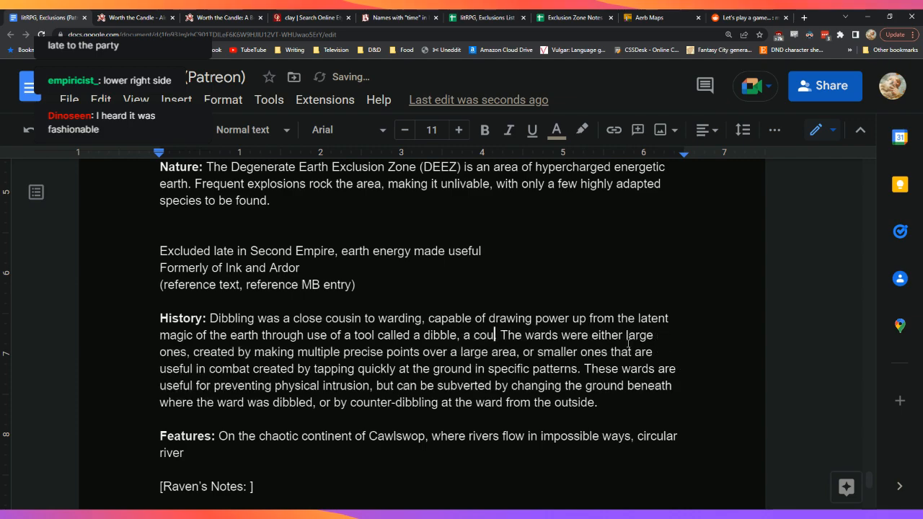
type("the wand")
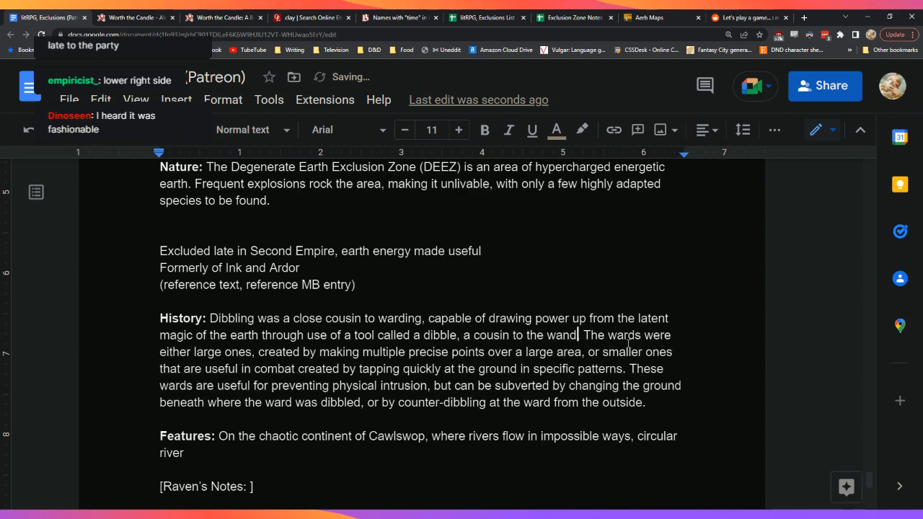
Step: End the first History sentence with a period and fill Raven's Notes with "Complaining that it's actually not at all similar to warding"
type(".")
key("Down")
key("Down")
key("Down")
key("Down")
key("Down")
key("Down")
key("Down")
key("Down")
key("Left")
type("Complaining that it's actually not at all similar to warding]")
Step: Change "are" to "were" before "useful in combat" in the second History sentence
key("Up")
key("Up")
key("Up")
key("Up")
key("Up")
key("Up")
key("Up")
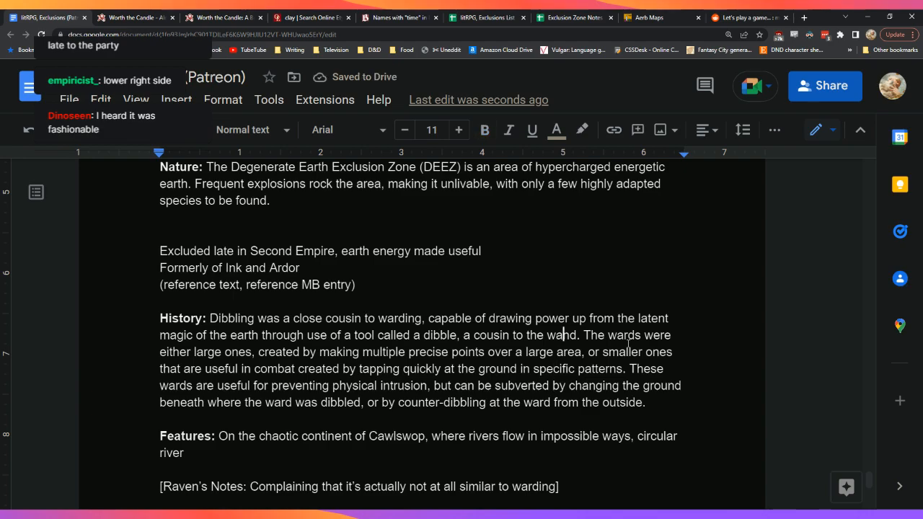
key("Right")
key("Right")
key("Right")
key("Right")
key("Right")
key("Right")
key("Right")
key("Right")
key("Right")
key("Right")
key("Right")
key("Right")
key("Down")
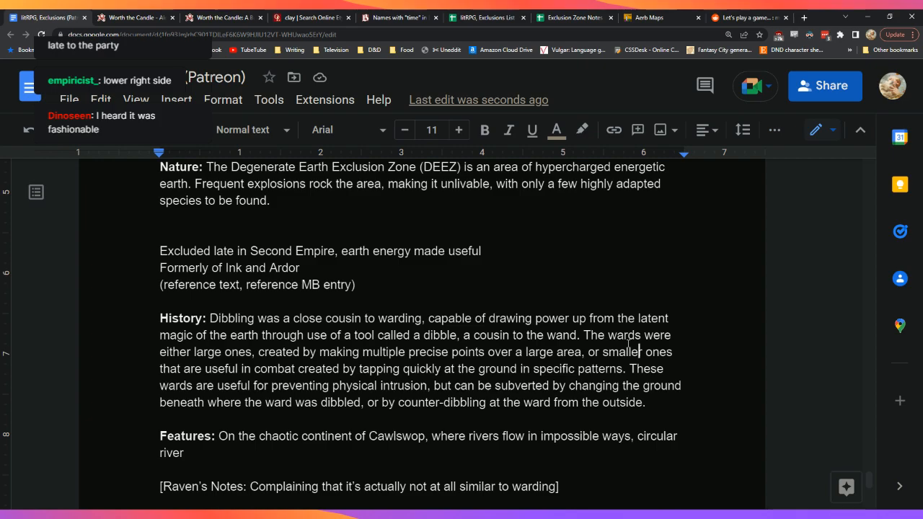
key("Left")
key("Left")
key("Left")
key("Left")
key("Left")
key("Left")
key("Left")
key("Left")
key("Left")
key("Left")
key("Left")
key("Left")
key("Right")
key("Right")
key("Right")
key("Right")
key("Right")
key("Right")
key("Right")
key("Right")
key("Right")
key("Right")
key("Right")
key("Right")
key("Right")
key("Right")
key("BackSpace")
type("we")
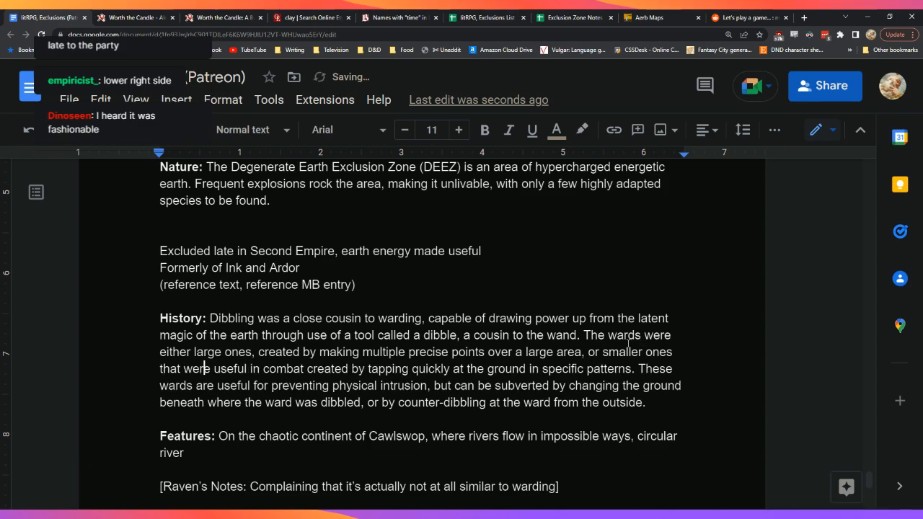
Step: Insert a comma after "useful in combat" in the second History sentence
key("Right")
key("Right")
key("Right")
key("Right")
key("Right")
key("Right")
key("Right")
key("Right")
key("Right")
key("Right")
key("Right")
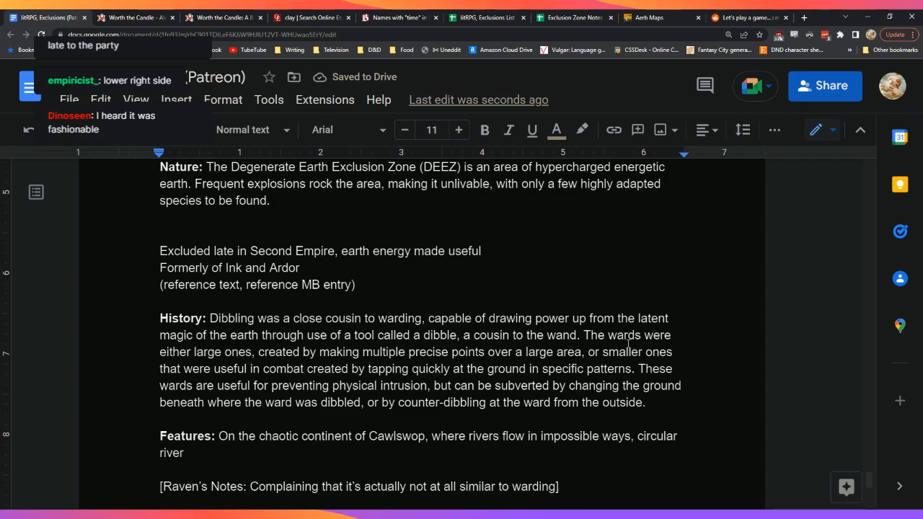
type(",")
Step: Change "are" to "were" in "These wards are useful for preventing physical intrusion" in the History section
key("Right")
key("Right")
key("Right")
key("Right")
key("Right")
key("Right")
key("Right")
key("Right")
key("Right")
key("Right")
key("Right")
key("Right")
key("Right")
key("Right")
key("Right")
key("Right")
key("Right")
key("Right")
key("Right")
key("Right")
key("Right")
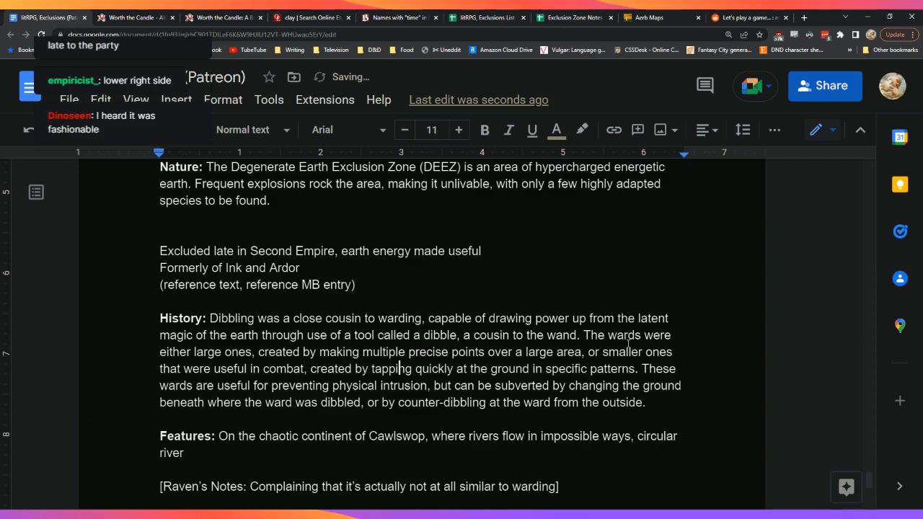
key("Right")
key("Right")
key("Right")
key("Right")
key("Right")
key("Right")
key("Right")
key("Right")
key("Right")
key("Right")
key("Right")
key("Right")
key("Right")
key("Right")
key("Right")
key("Right")
key("Right")
key("Right")
key("Right")
key("Right")
key("Right")
key("Right")
key("Right")
key("Right")
key("Right")
key("Right")
key("Right")
key("Right")
key("Right")
key("Right")
key("Right")
key("Right")
key("Right")
key("Left")
key("Left")
key("BackSpace")
type("we")
key("Right")
key("Right")
key("Right")
key("Right")
key("Right")
key("Right")
key("Right")
key("Right")
key("Right")
key("Right")
key("Right")
key("Right")
key("Right")
key("Right")
key("Right")
key("Right")
key("Right")
key("Right")
key("Right")
key("Right")
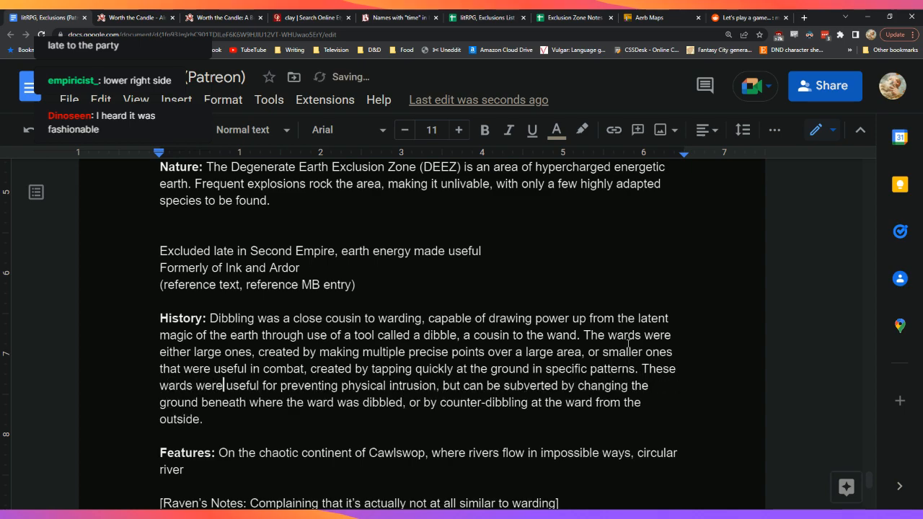
Step: Change "can" to "could" before "be subverted" in the last History sentence
key("Right")
key("Right")
key("Right")
key("Right")
key("Right")
key("Right")
key("Right")
key("Right")
key("Right")
key("Right")
key("Right")
key("Right")
key("Right")
key("BackSpace")
key("BackSpace")
key("BackSpace")
type("could")
Step: Check the rest of the last History sentence, through "from the outside", for remaining present-tense verbs
key("Right")
key("Right")
key("Right")
key("Right")
key("Right")
key("Right")
key("Right")
key("Right")
key("Right")
key("Right")
key("Right")
key("Right")
key("Right")
key("Right")
key("Right")
key("Right")
key("Right")
key("Right")
key("Right")
key("Right")
key("Right")
key("Right")
key("Right")
key("Right")
key("Right")
key("Right")
key("Right")
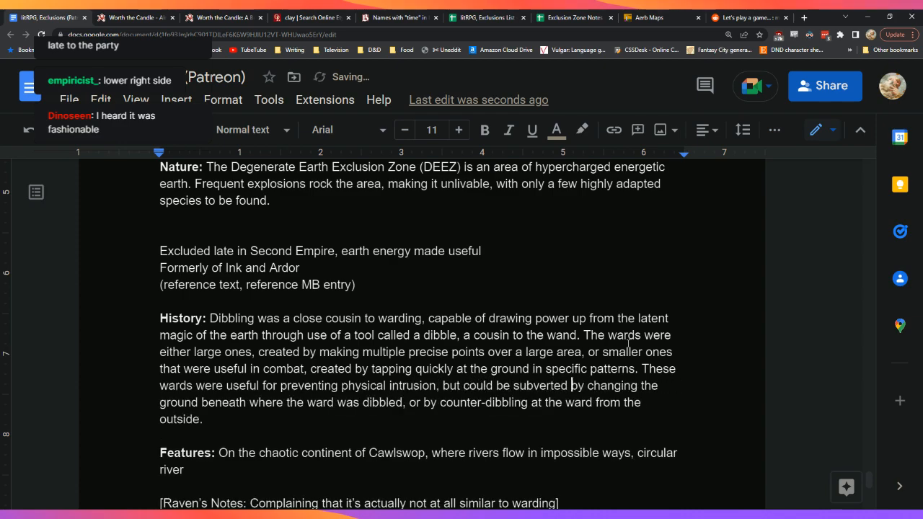
key("Right")
key("Right")
key("Right")
key("Right")
key("Right")
key("Right")
key("Right")
key("Right")
key("Right")
key("Right")
key("Right")
key("Right")
key("Right")
key("Right")
key("Right")
key("Right")
key("Right")
key("Right")
key("Right")
key("Right")
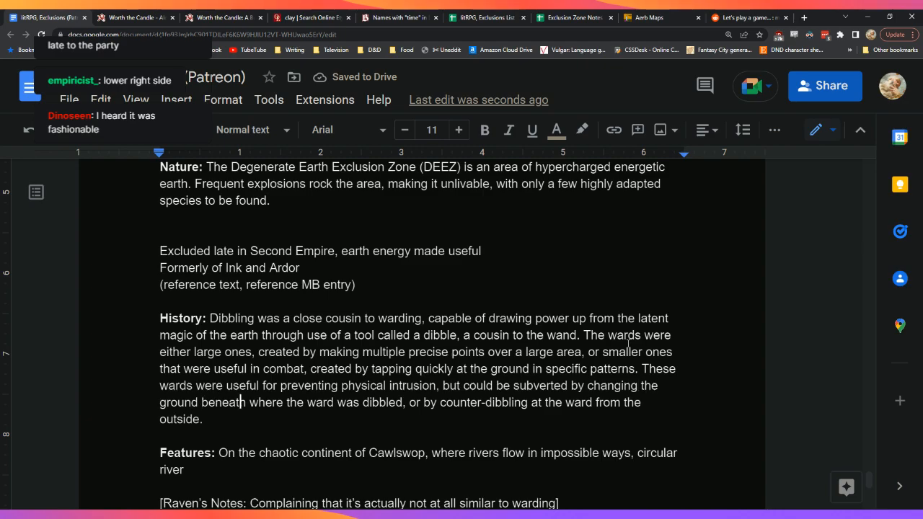
key("Right")
key("Right")
key("Right")
key("Right")
key("Right")
key("Right")
key("Right")
key("Right")
key("Right")
key("Right")
key("Right")
key("Right")
key("Right")
key("Right")
key("Right")
key("Right")
key("Right")
key("Right")
key("Right")
key("Right")
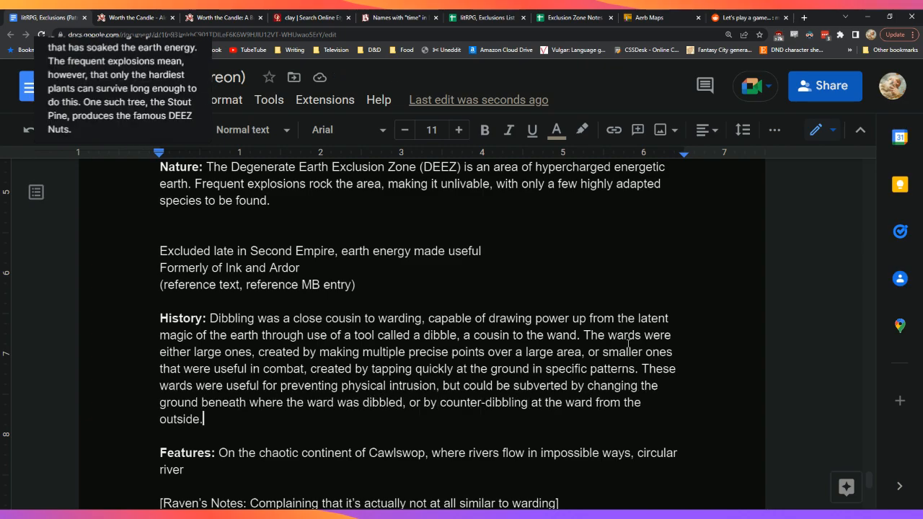
Step: Review the entry from the end of Nature through the loose notes, History, Features and Raven's Notes
key("Right")
key("Down")
key("Down")
key("Down")
key("Down")
key("Down")
key("Down")
key("Down")
key("Up")
key("Up")
key("Up")
key("Up")
key("Up")
key("Up")
key("Up")
key("Up")
key("Down")
key("Left")
key("Right")
key("Left")
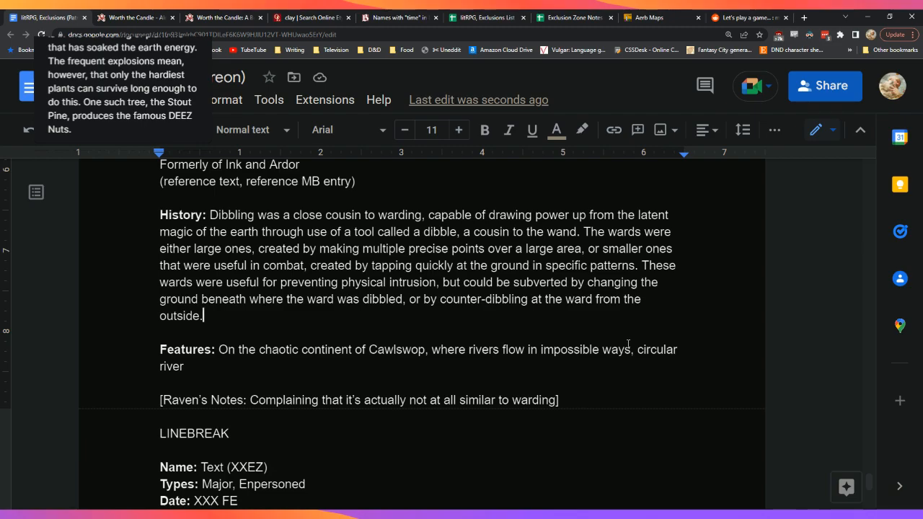
key("Up")
key("Up")
key("Up")
key("Up")
key("Up")
key("Up")
key("Up")
key("Up")
key("Up")
key("Up")
key("Up")
key("Up")
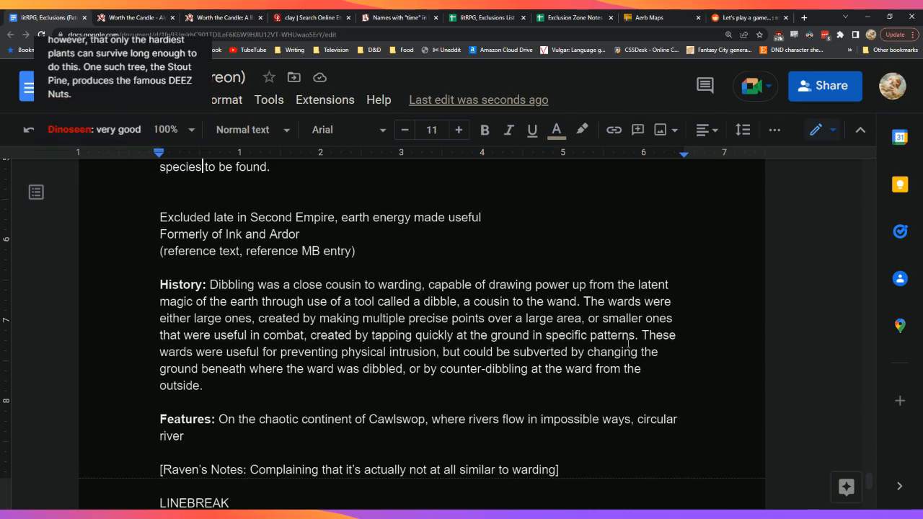
key("Down")
key("Down")
key("Down")
key("Down")
key("Down")
key("Down")
key("Down")
key("Down")
key("Down")
key("Down")
key("Down")
key("Down")
key("Down")
key("Down")
key("Down")
key("Down")
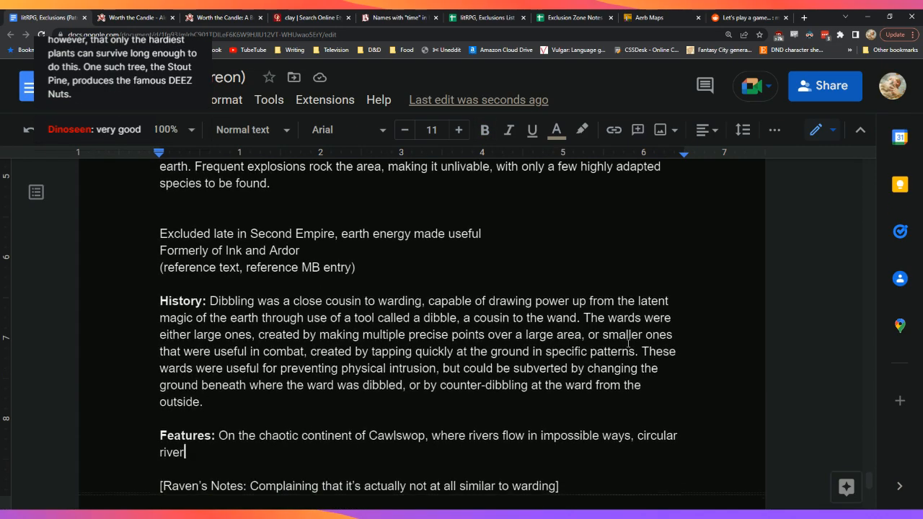
key("Down")
key("Down")
key("Down")
key("Down")
key("Up")
key("Up")
key("Up")
key("Up")
key("Left")
key("Down")
key("Up")
key("Up")
key("Up")
key("Up")
key("End")
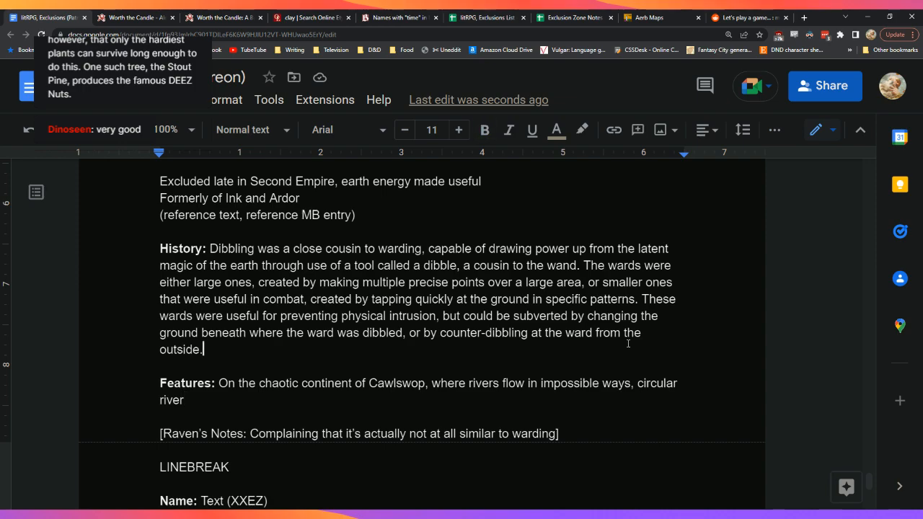
key("Down")
key("Down")
key("Down")
key("Down")
key("Down")
key("Up")
key("Up")
key("Up")
key("Up")
key("Up")
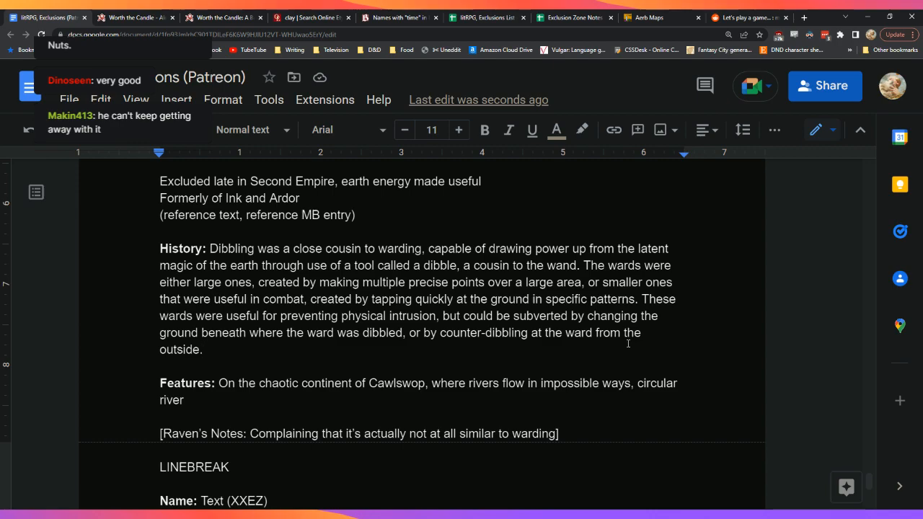
Step: Start a new paragraph below the History text with the words "While warding"
key("Return")
key("Return")
type("While warding")
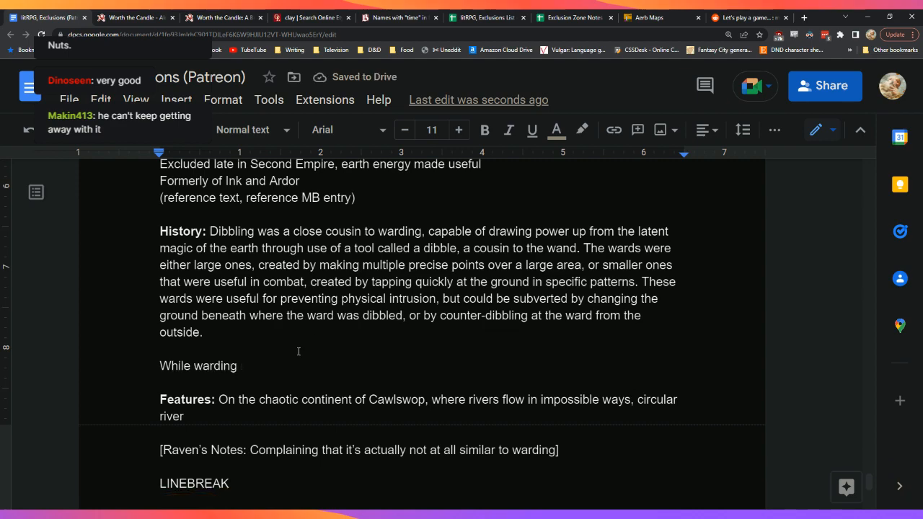
Step: Enclose the Raven's Notes text "Complaining that it's actually not at all similar to warding" in its own inner pair of square brackets
scroll(298, 349, "down", 2)
scroll(300, 374, "up", 1)
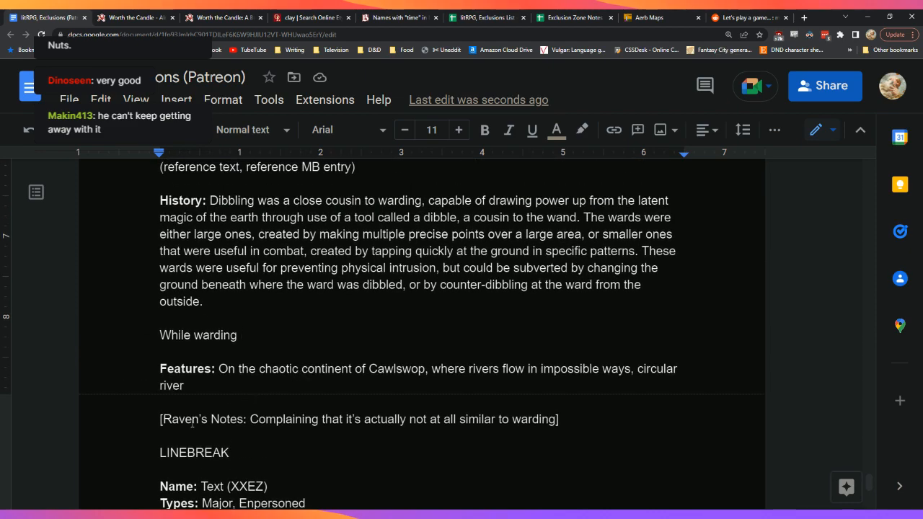
left_click(251, 420)
type("[")
key("End")
type("]")
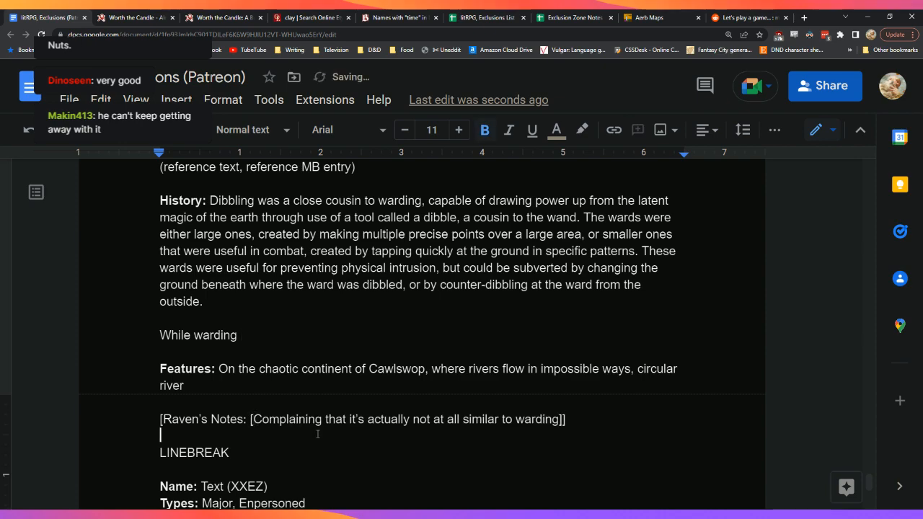
Step: Return to the end of "While warding" and reread the Degenerate Earth entry from its Name line through History
key("Up")
key("Up")
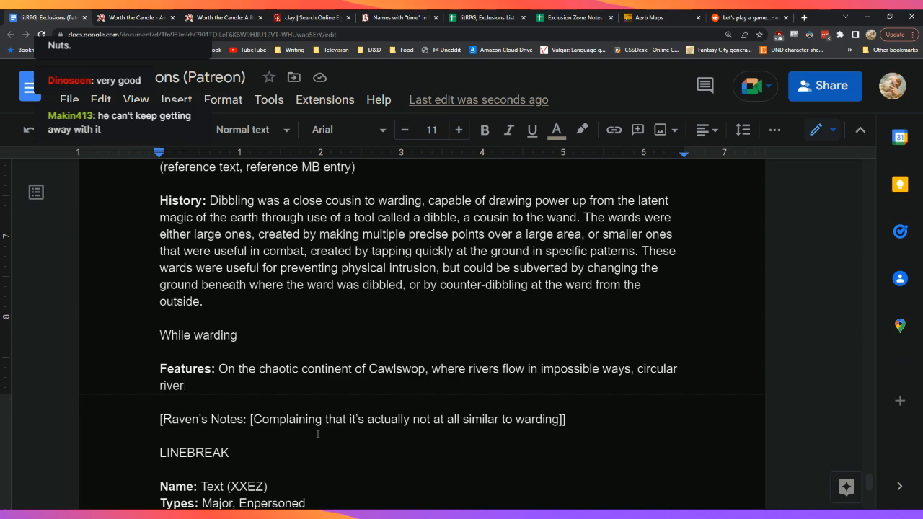
key("Up")
key("Up")
key("Up")
key("End")
scroll(351, 382, "up", 3)
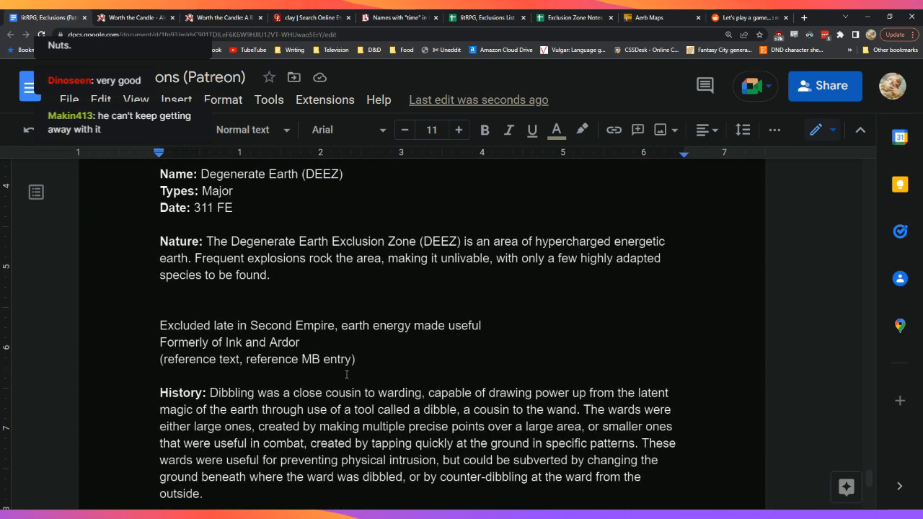
scroll(347, 379, "up", 1)
scroll(344, 373, "down", 1)
scroll(346, 375, "down", 2)
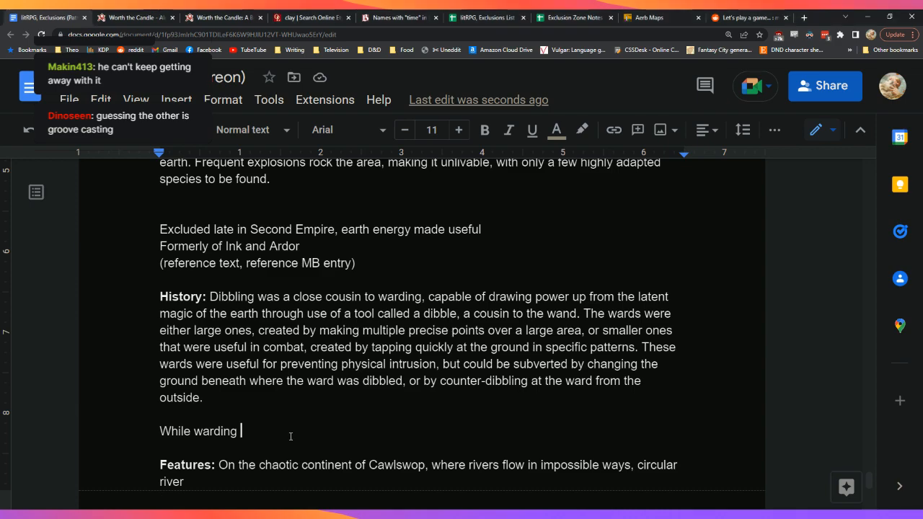
scroll(303, 434, "down", 1)
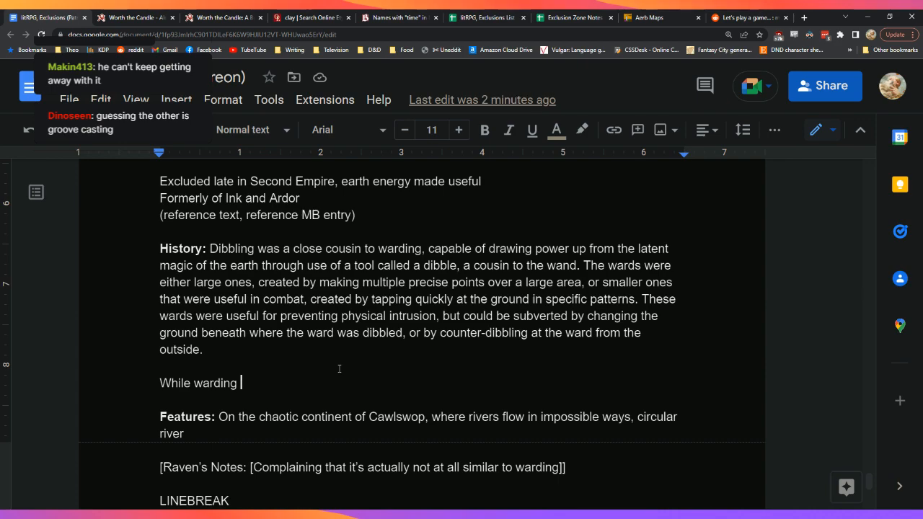
Step: Check the document's word count
key("ctrl+shift+c")
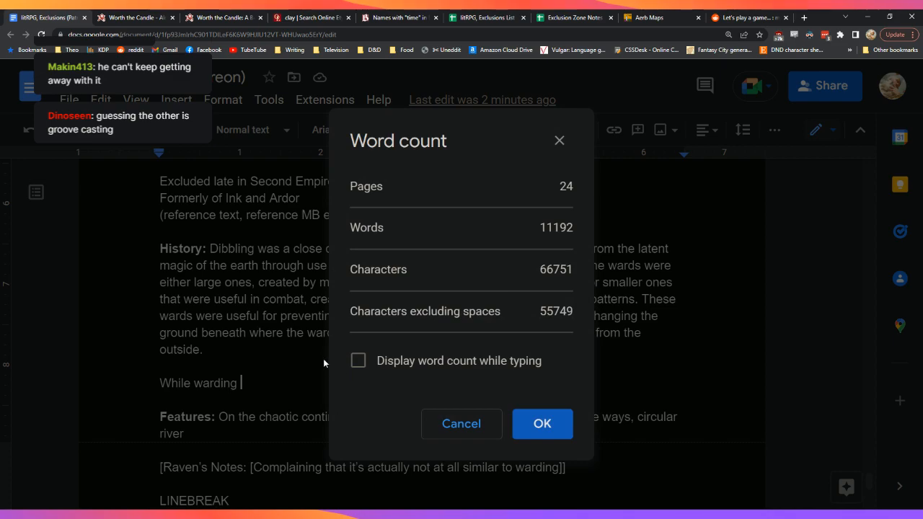
left_click(541, 424)
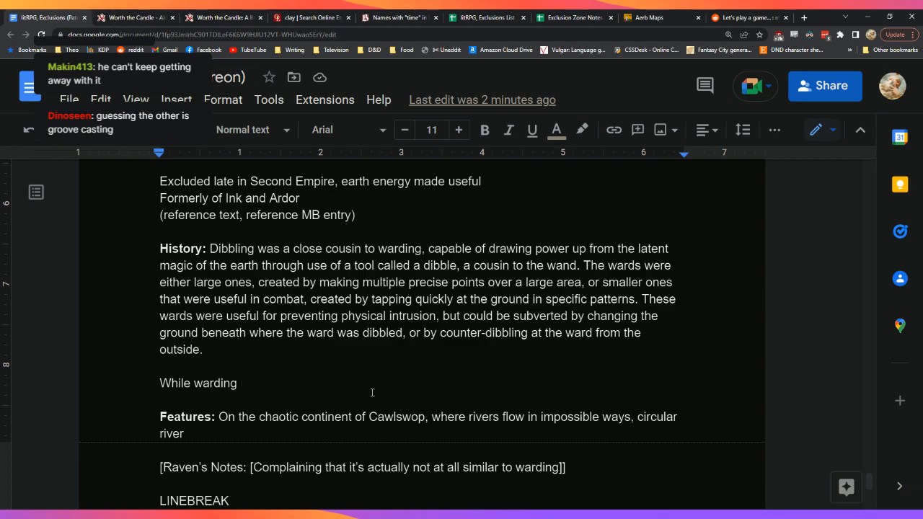
Step: Look through the Exclusions List spreadsheet around the Dibbling row, and check the entry's header details back in the document
left_click(486, 17)
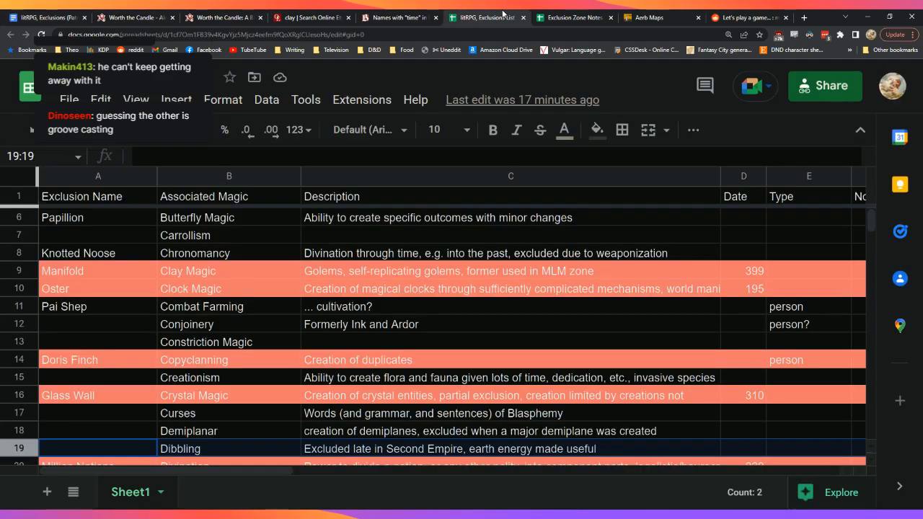
scroll(485, 321, "up", 2)
scroll(483, 328, "down", 1)
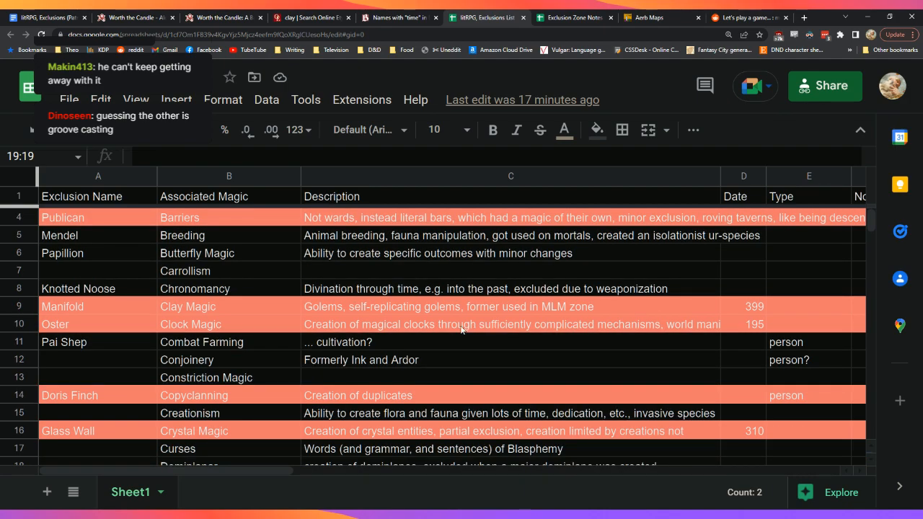
scroll(462, 329, "down", 4)
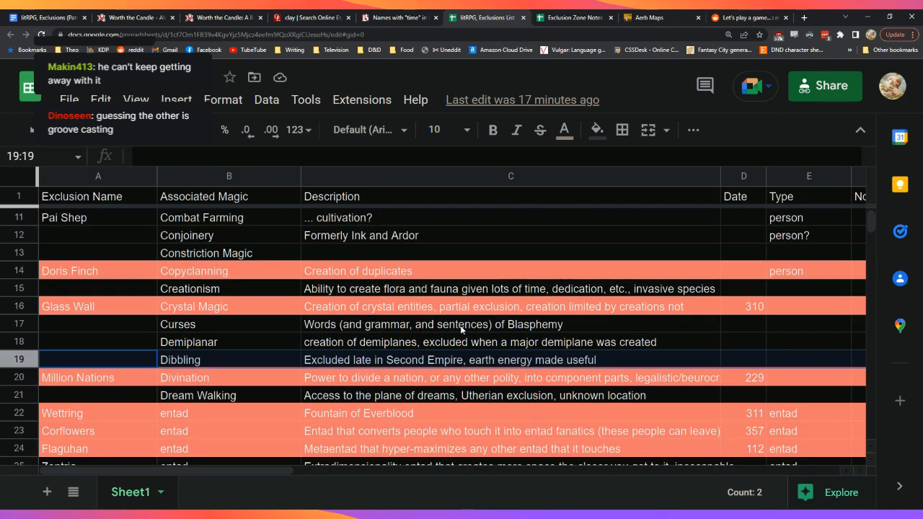
scroll(462, 329, "down", 3)
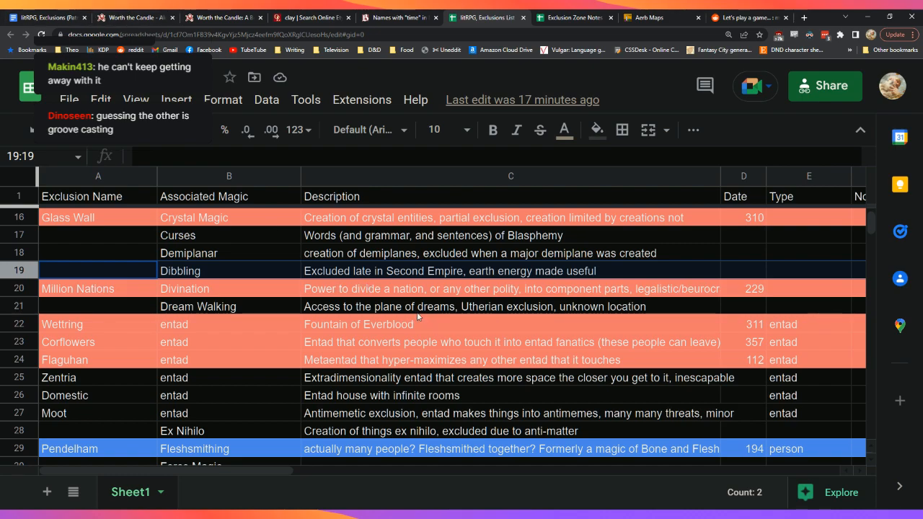
left_click(63, 16)
scroll(278, 265, "up", 2)
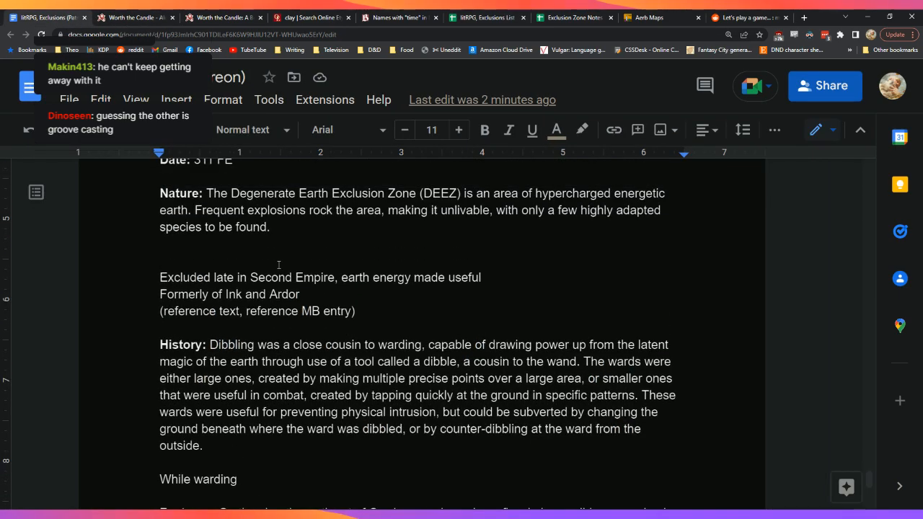
scroll(279, 265, "up", 2)
scroll(278, 266, "down", 2)
Step: Switch to the Exclusions List spreadsheet and enter "Degenerate Earth" as the exclusion name for Dibbling
left_click(498, 16)
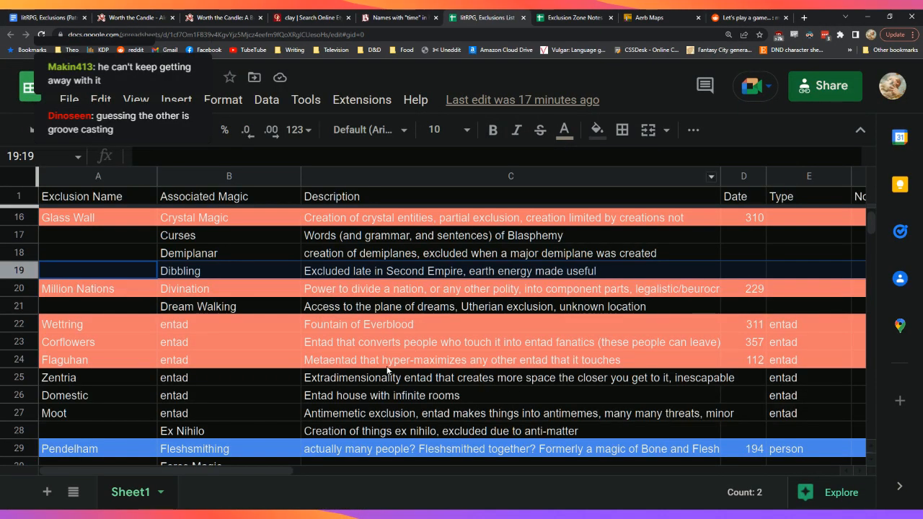
left_click(277, 396)
scroll(276, 397, "up", 5)
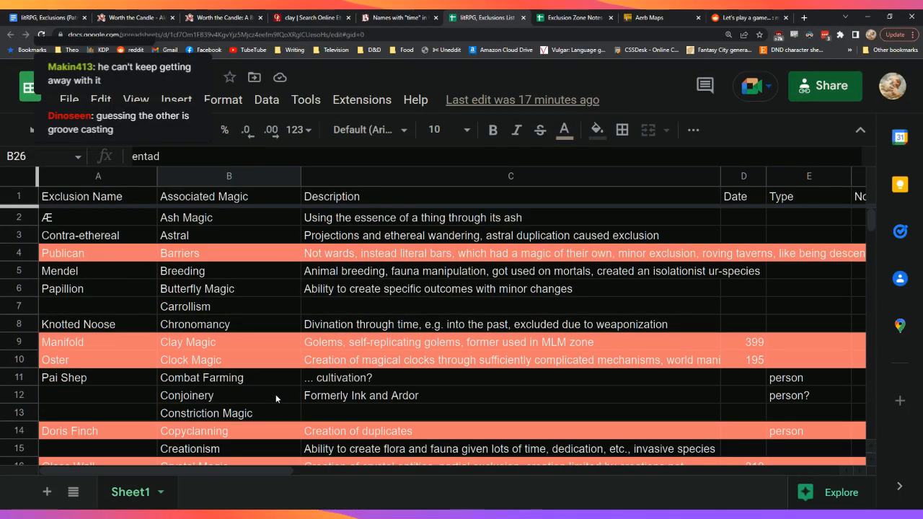
scroll(275, 394, "down", 3)
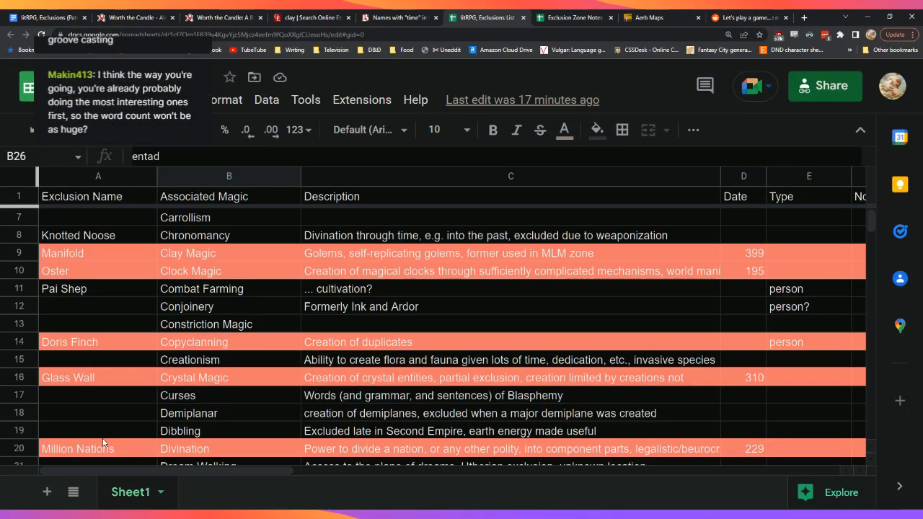
left_click(114, 433)
type("Degenerate Earth")
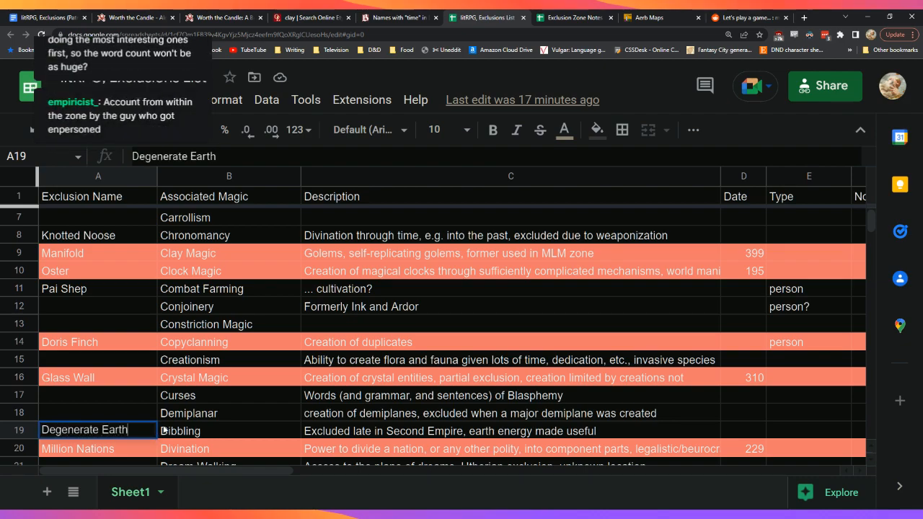
key("Return")
Step: Enter 311 as the date in the Dibbling row
key("Up")
key("Right")
key("Right")
key("Right")
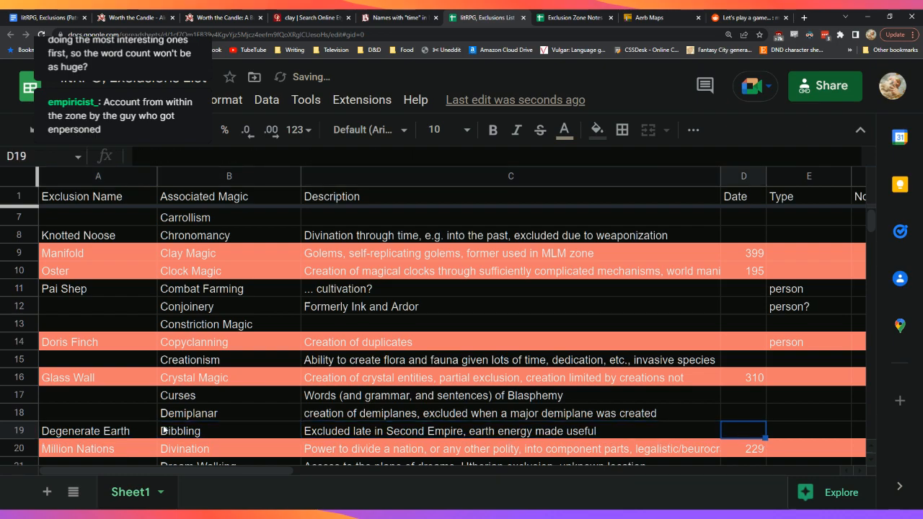
type("311")
key("Return")
Step: Fill the whole Degenerate Earth row (row 19) with the standard green color
key("Up")
key("Left")
key("Left")
key("Left")
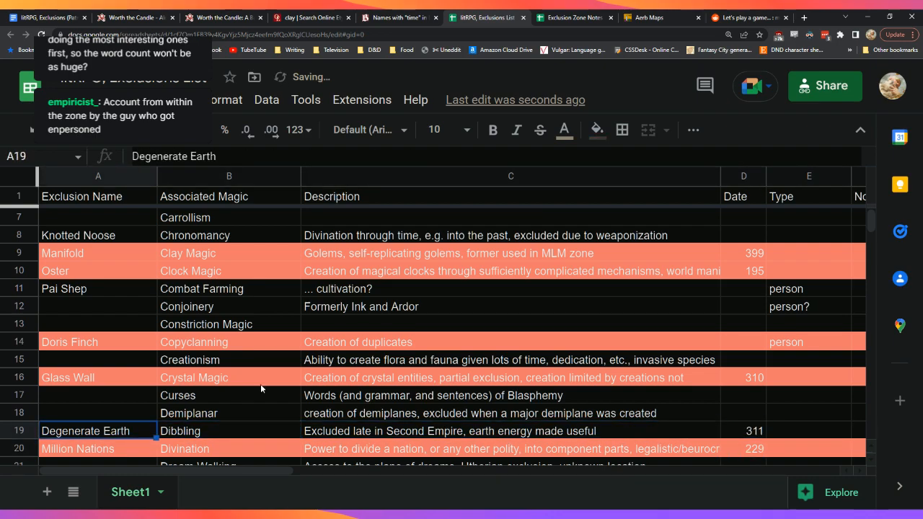
left_click(21, 431)
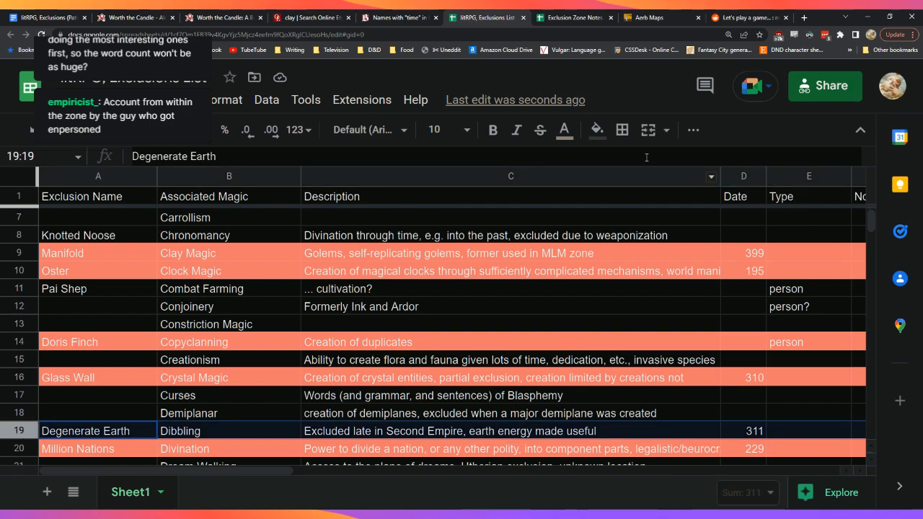
left_click(596, 130)
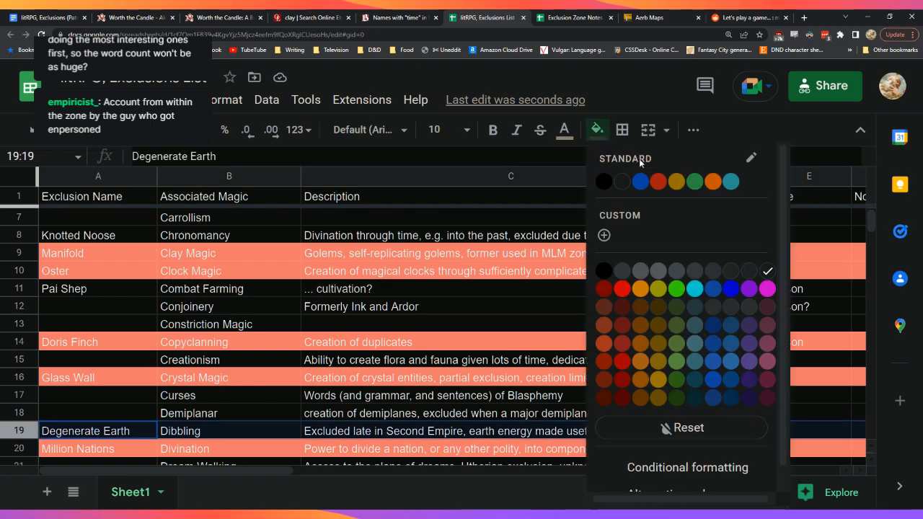
left_click(694, 182)
left_click(577, 378)
scroll(581, 382, "down", 2)
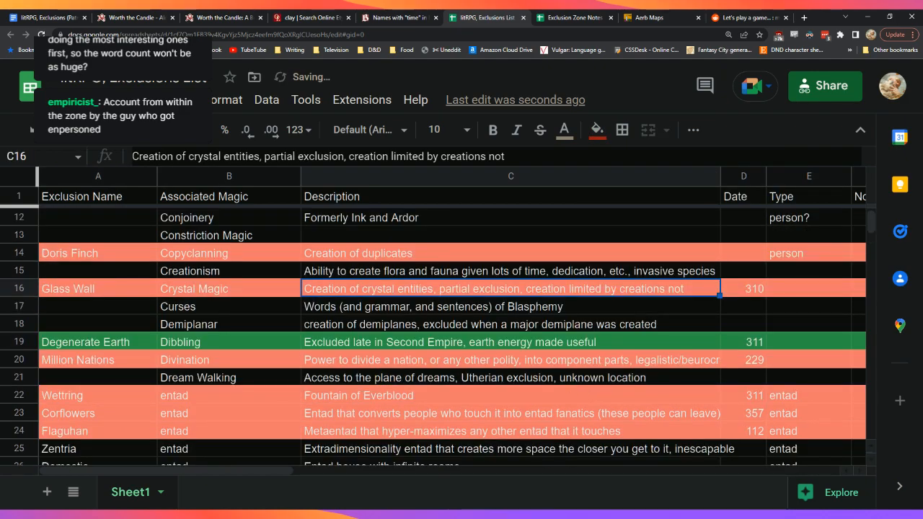
Step: Switch back to the exclusions document and continue "While warding" with "was used largely for static defense"
left_click(43, 17)
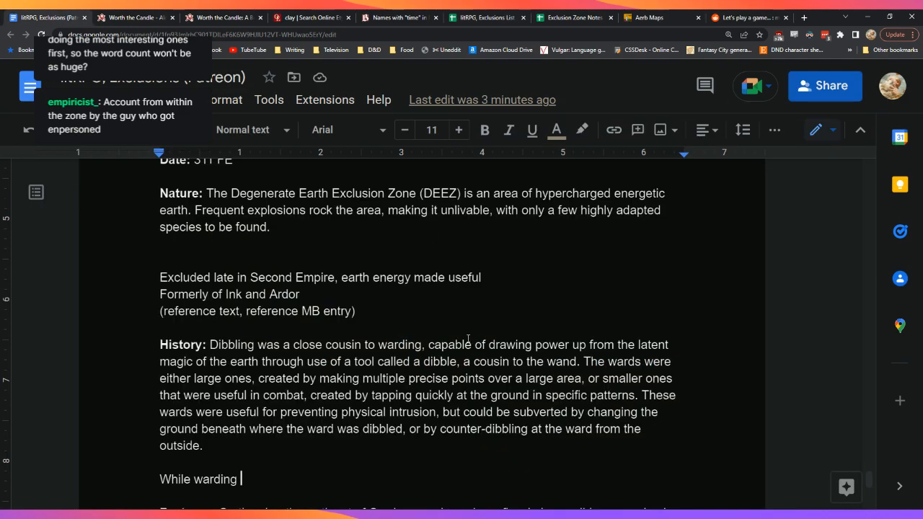
scroll(468, 338, "down", 2)
scroll(493, 333, "up", 2)
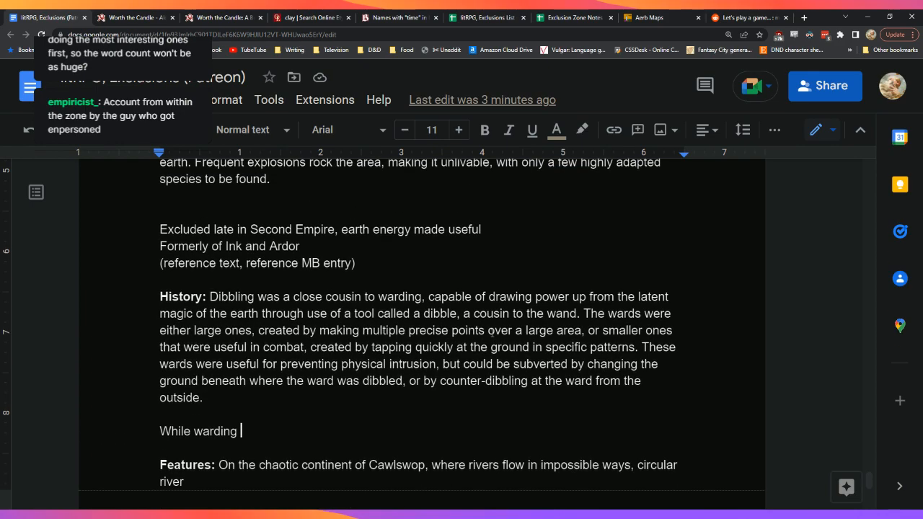
scroll(495, 336, "down", 1)
scroll(495, 336, "down", 1)
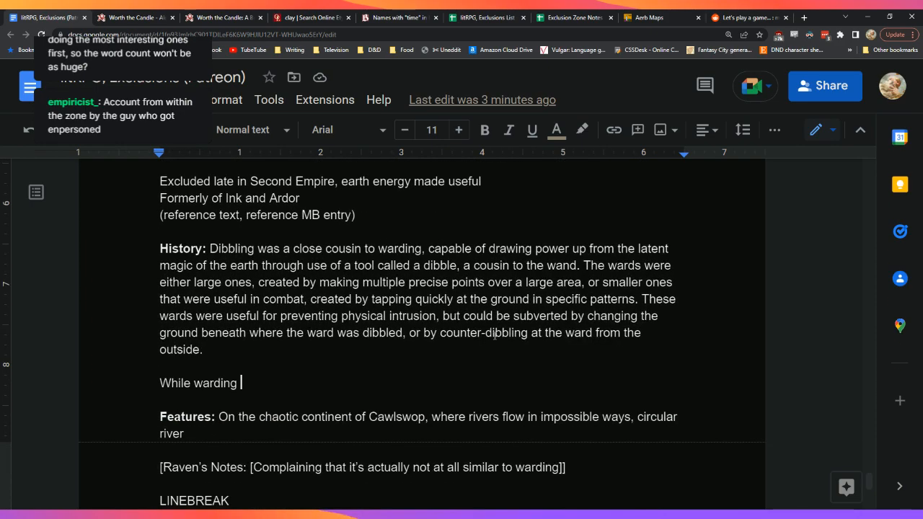
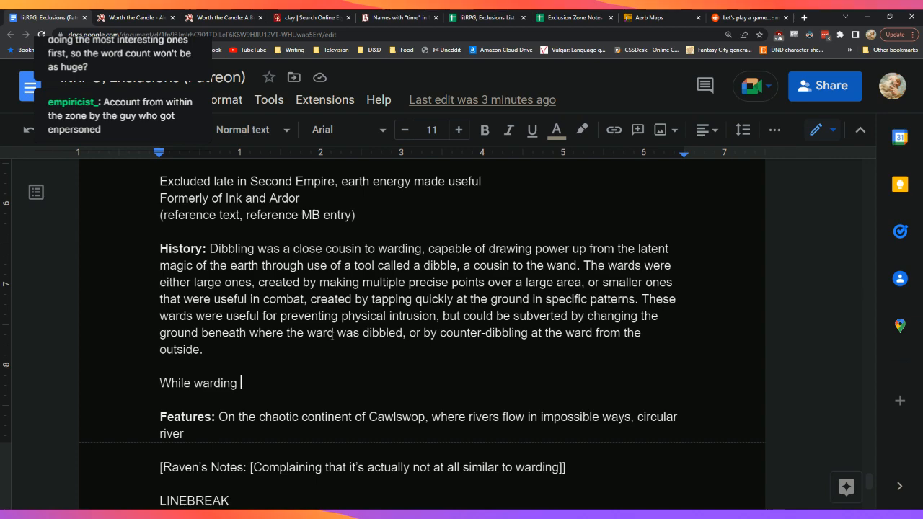
type("was used largel")
type("y for def")
type("ense.")
key("BackSpace")
key("BackSpace")
type("ive appli")
key("BackSpace")
key("BackSpace")
key("BackSpace")
key("BackSpace")
key("BackSpace")
key("BackSpace")
key("BackSpace")
key("BackSpace")
key("BackSpace")
key("BackSpace")
key("BackSpace")
key("BackSpace")
key("BackSpace")
key("BackSpace")
key("BackSpace")
type("stat")
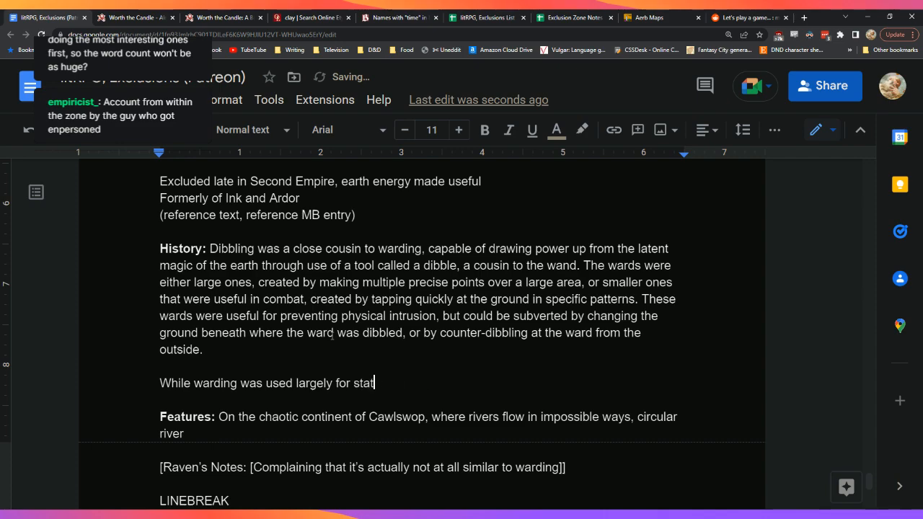
type("ic defense")
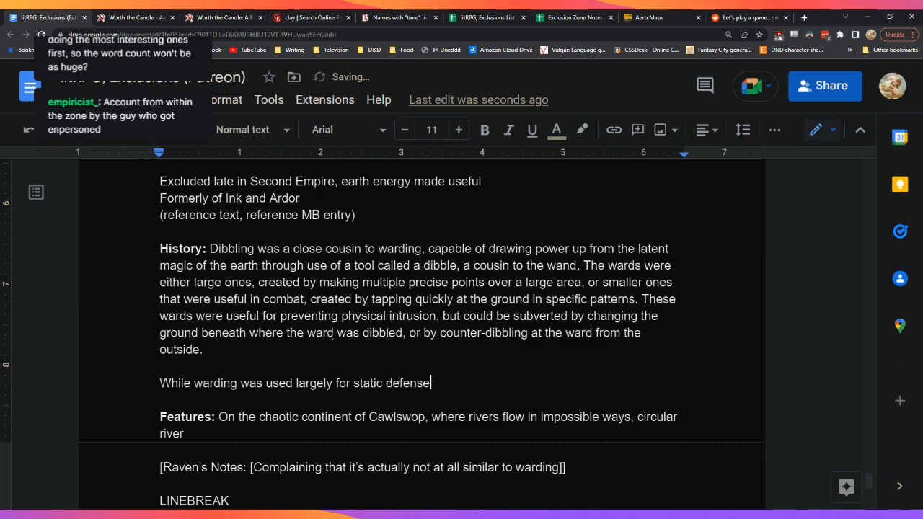
Step: Make "defense" plural and finish the sentence with ", dibbling was used in a more temporary and mobile way."
type("s, dibbling was used and")
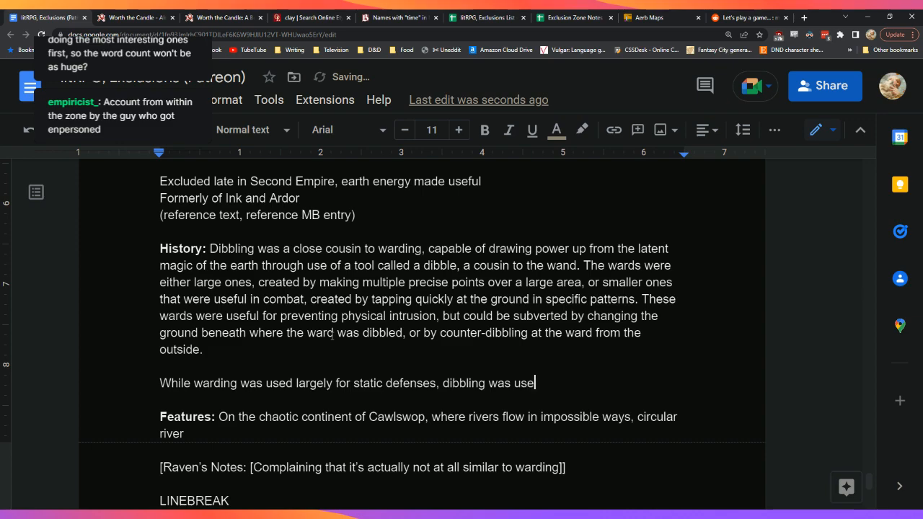
key("BackSpace")
key("BackSpace")
key("BackSpace")
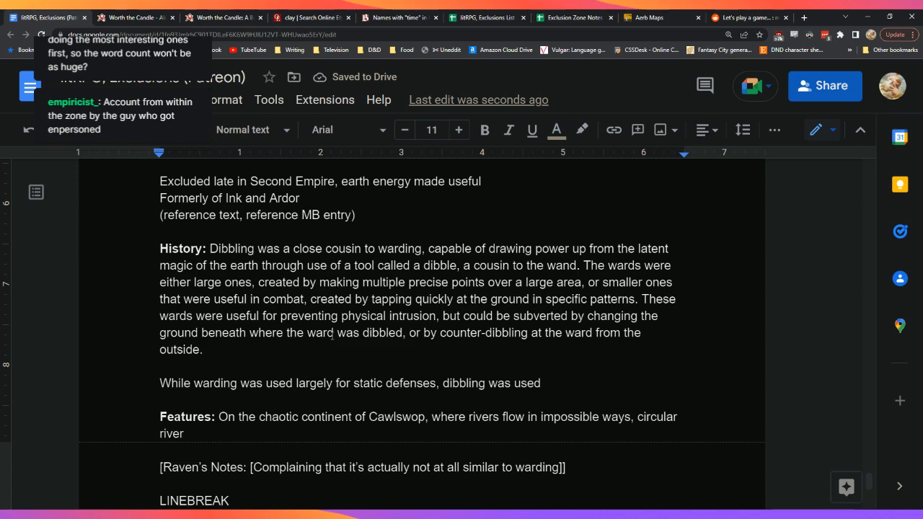
type("in a more t")
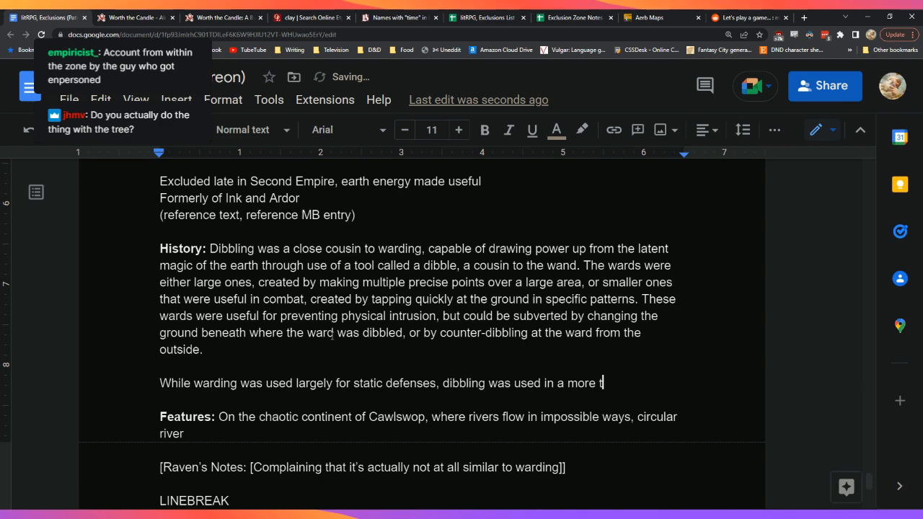
type("emporary and ")
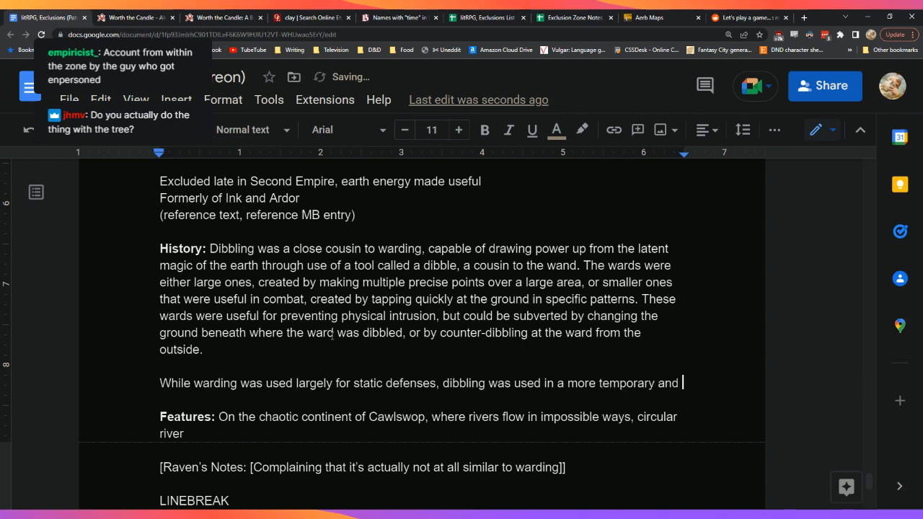
type("mobile way. Be")
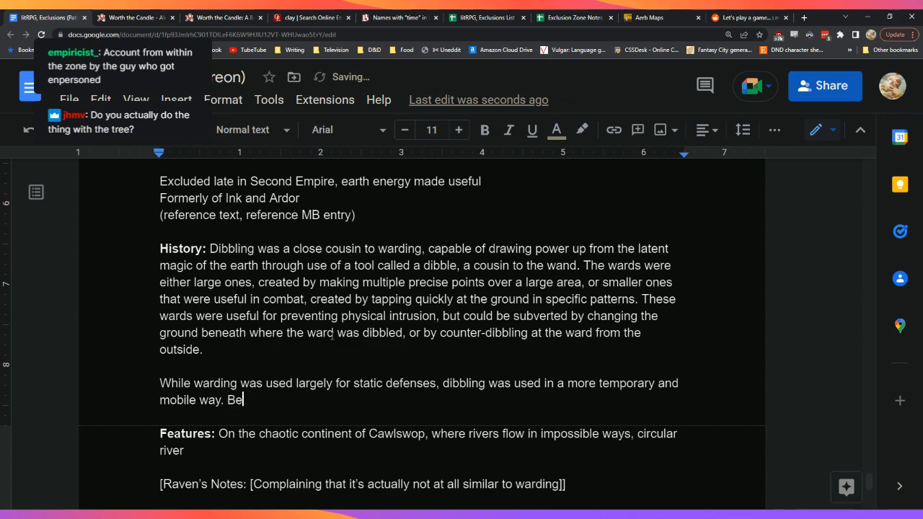
Step: Write the opening of the paragraph's second sentence, "Because dibbling drew upon the latent magic of"
type("cause dibbling d")
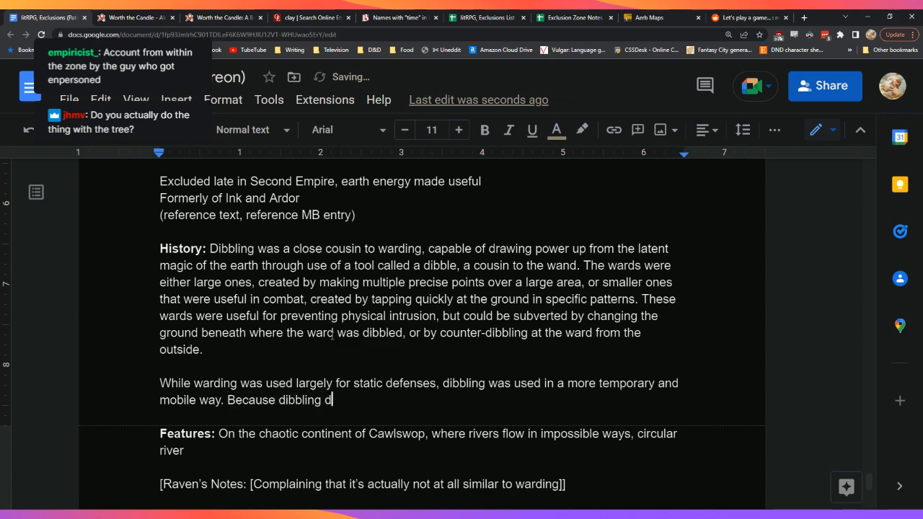
type("rew upon the lat")
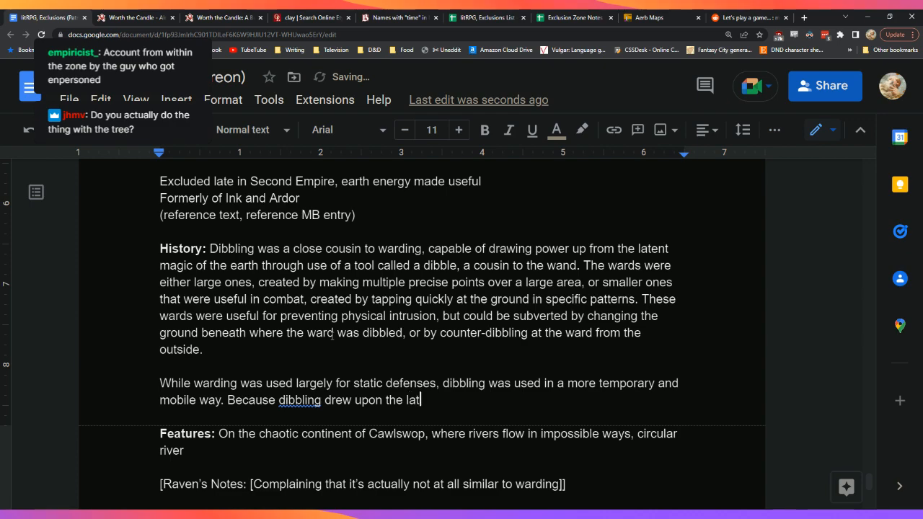
type("ent magic of th")
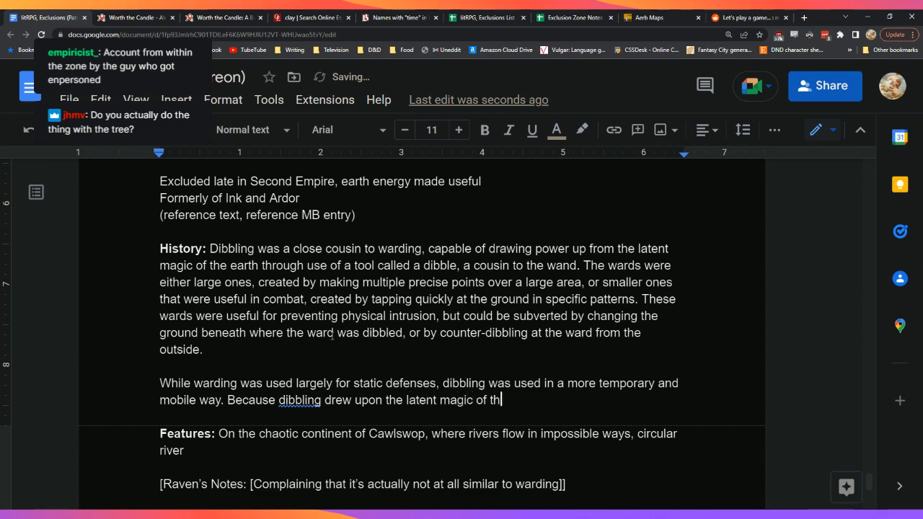
Step: Continue the second History paragraph's sentence about latent magic with "the earth, energy was always in"
type("e earth, ")
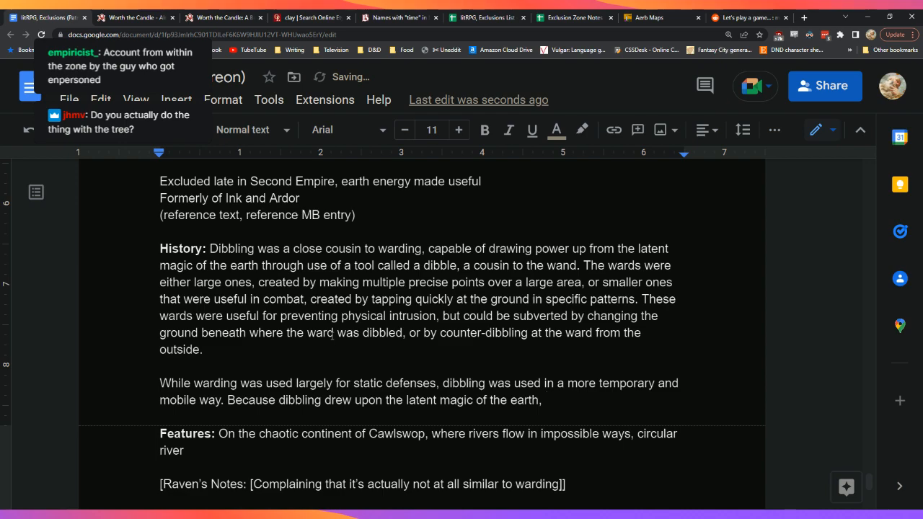
type("energy was ")
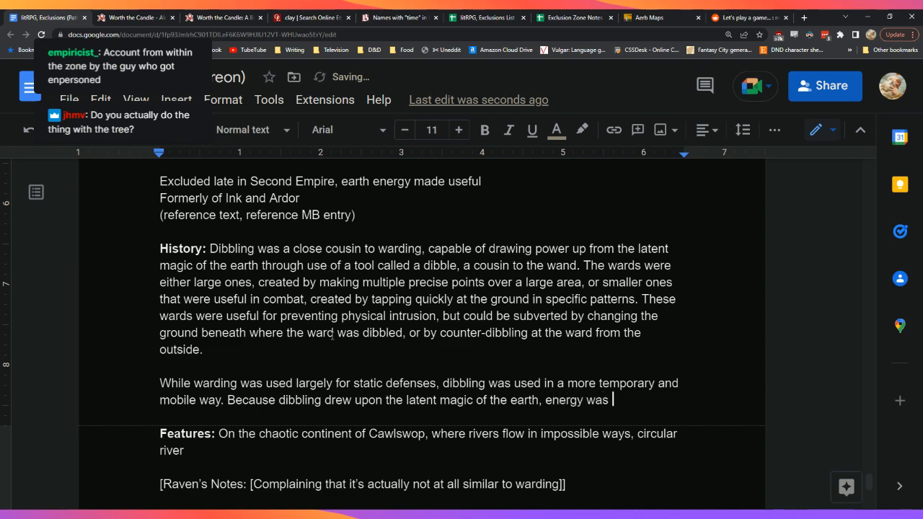
type("always in")
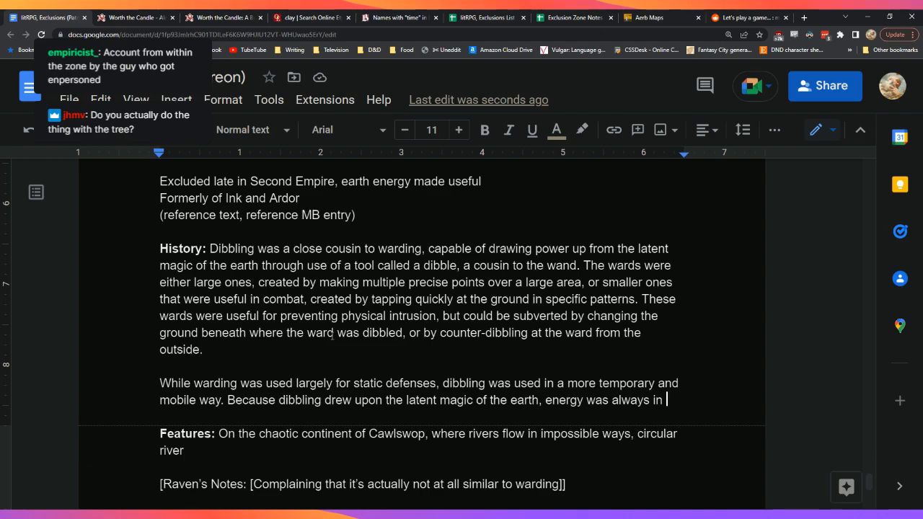
key("Down")
key("Down")
key("Down")
key("Down")
key("Down")
key("Down")
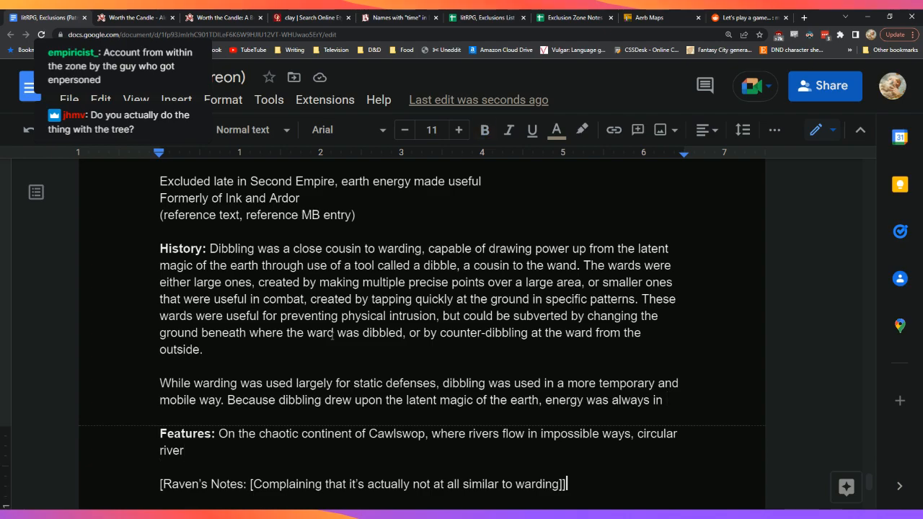
key("Up")
key("Up")
key("Up")
key("Up")
key("Up")
key("Up")
key("Up")
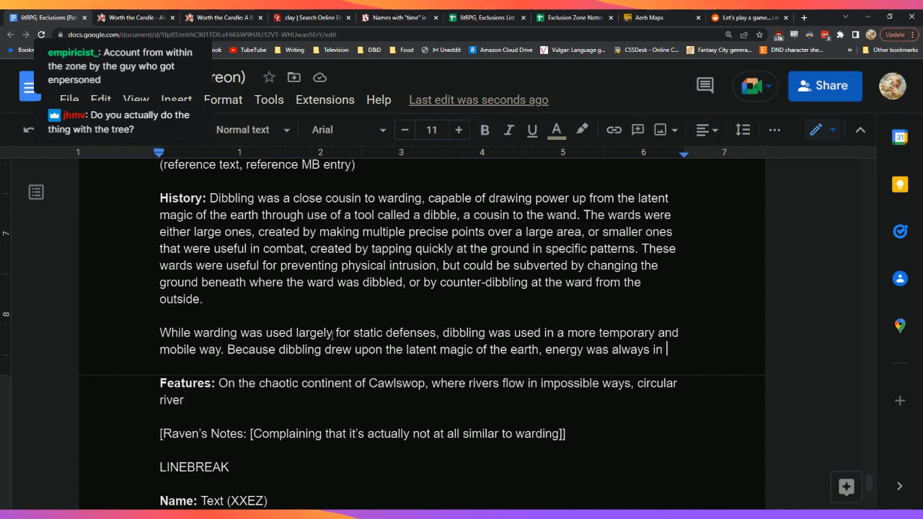
key("Up")
key("Up")
key("Up")
key("Up")
key("Down")
key("Down")
key("Down")
key("Down")
key("Down")
key("Down")
key("Down")
key("Down")
key("Down")
key("Down")
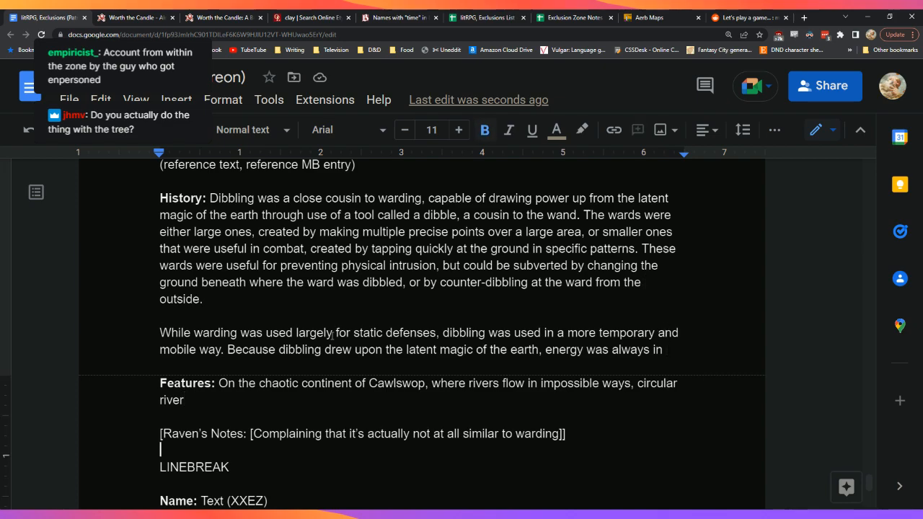
key("Down")
key("Up")
key("Up")
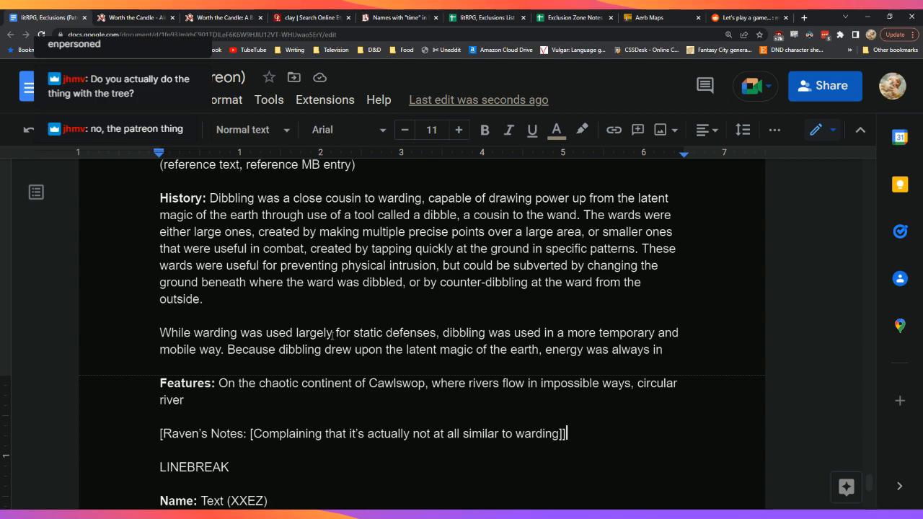
key("Down")
key("Up")
key("Down")
key("Up")
key("Up")
key("Up")
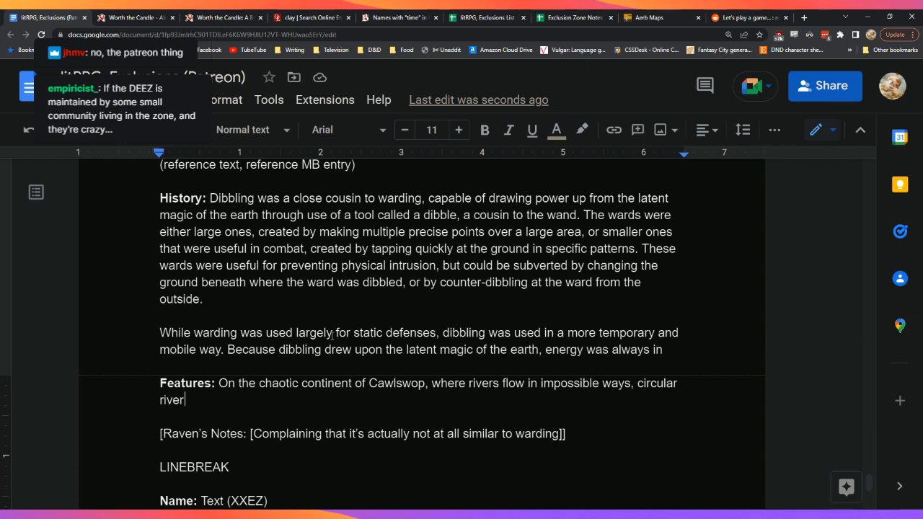
key("Down")
Step: Extend the unfinished sentence in the second History paragraph with "ready supply, though two dibblers"
key("Up")
key("Up")
key("Up")
key("End")
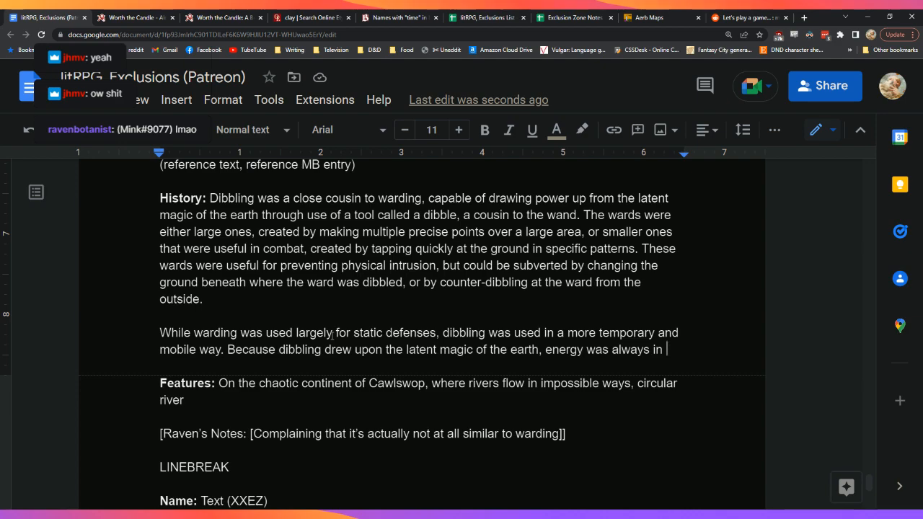
type("rea")
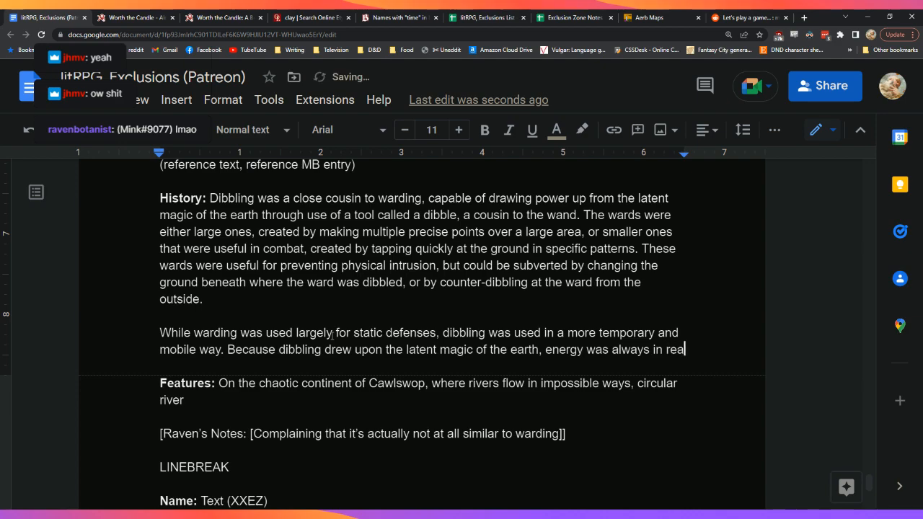
type("dy supply,")
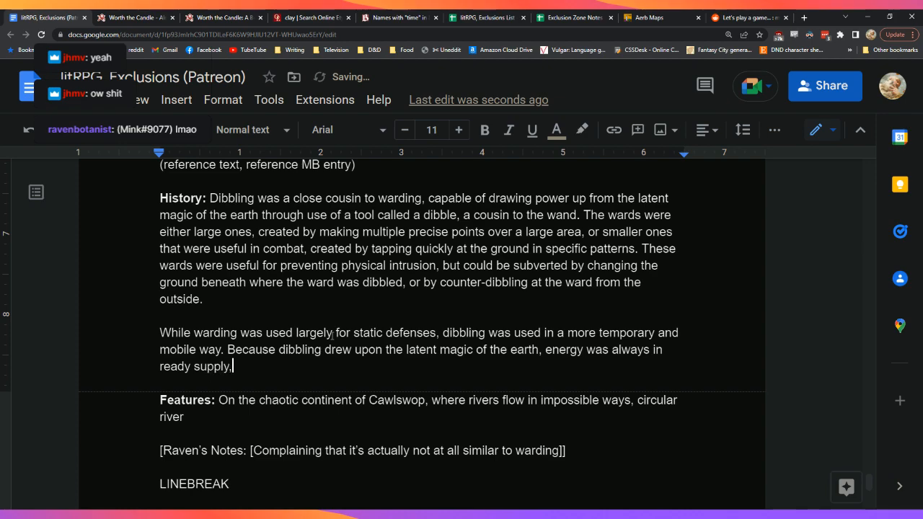
type(" though two dibblers")
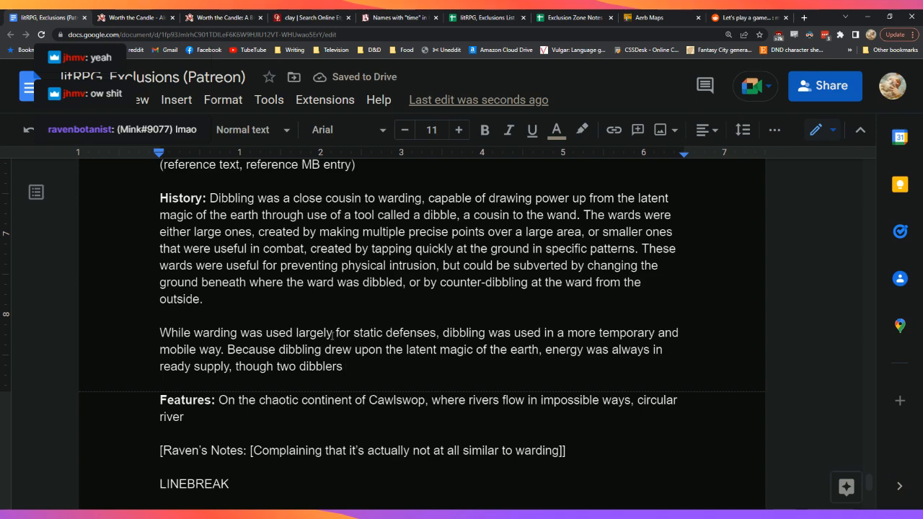
Step: Add a new line below Raven's Notes reading "[Juniper's Notes: Dibble on DEEZ nuts!]"
key("Down")
key("Down")
key("Down")
key("Down")
key("Down")
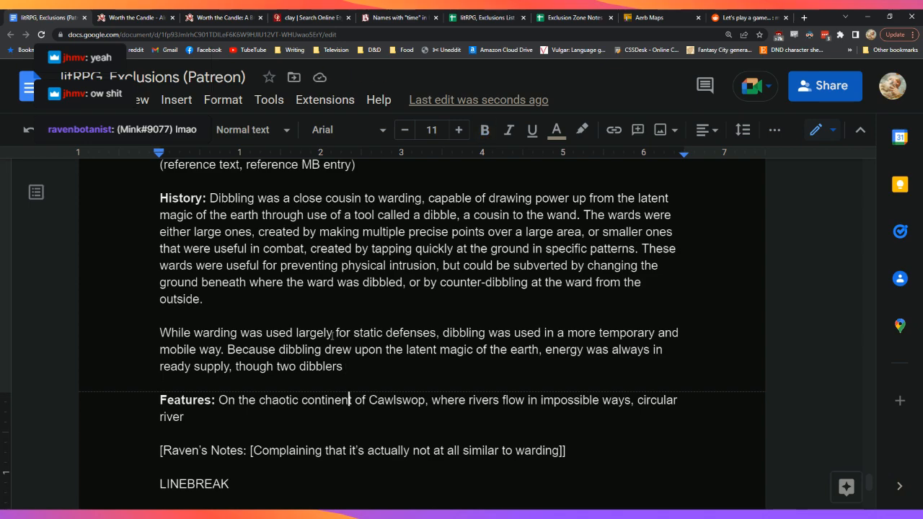
key("Up")
key("End")
key("Return")
key("Return")
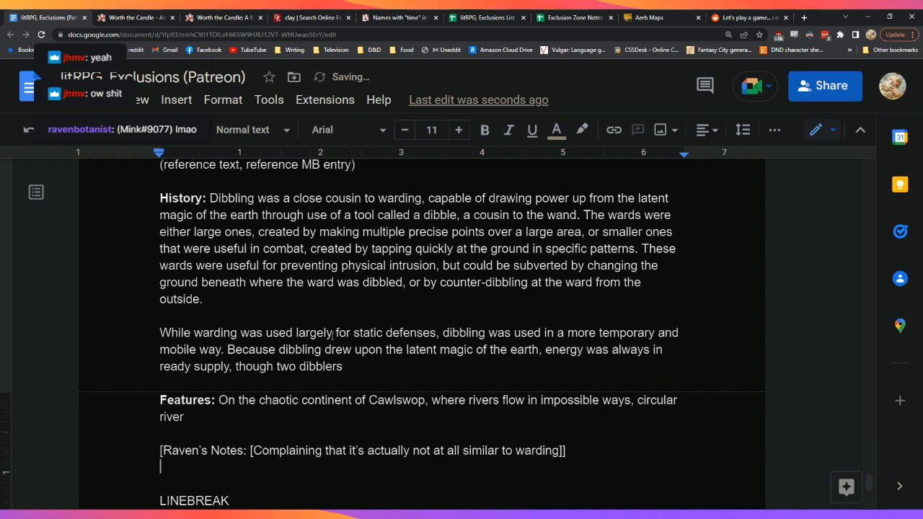
type("[")
type("unip")
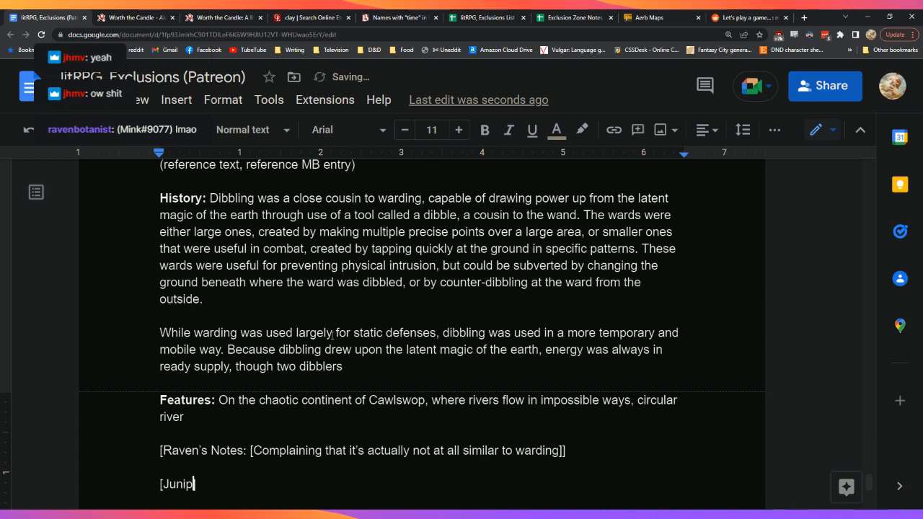
type("er's No")
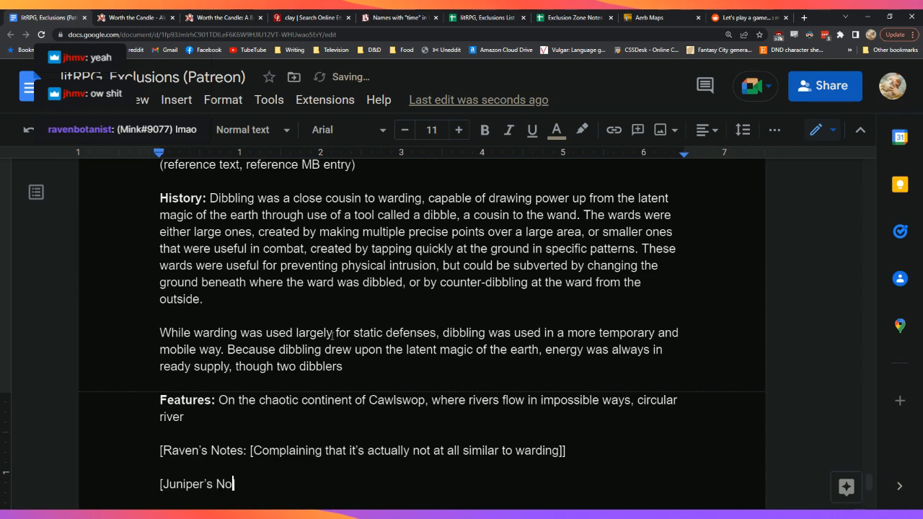
type("tes: Dibble on DEEZ nuts")
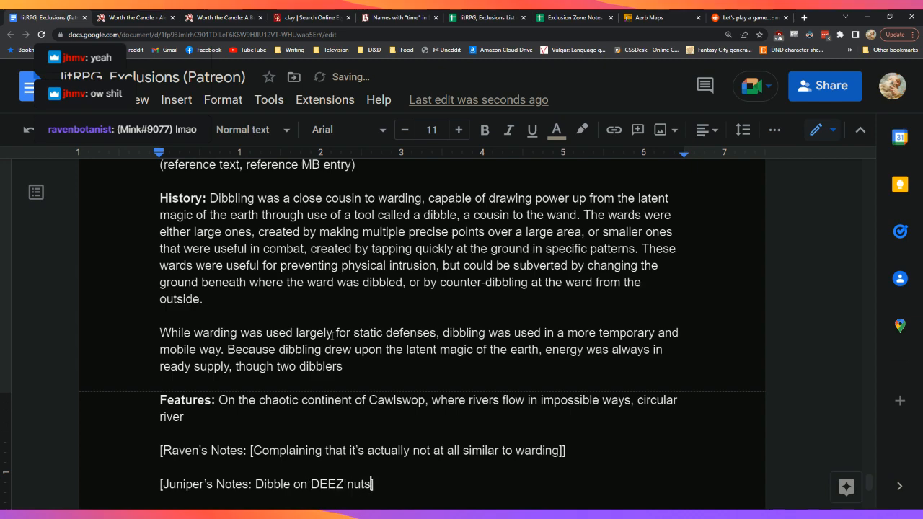
type("!]")
key("Up")
key("Up")
key("Up")
key("Up")
key("Up")
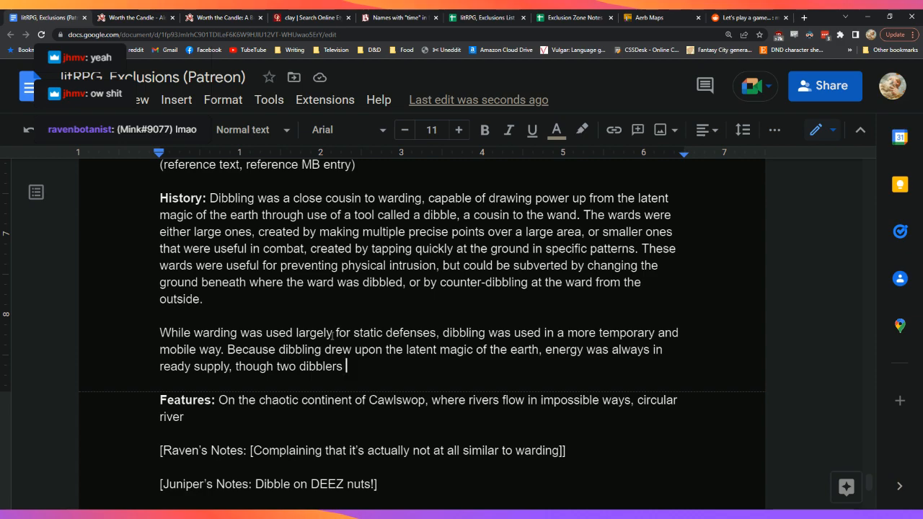
key("Down")
key("Down")
key("Down")
key("Down")
key("Down")
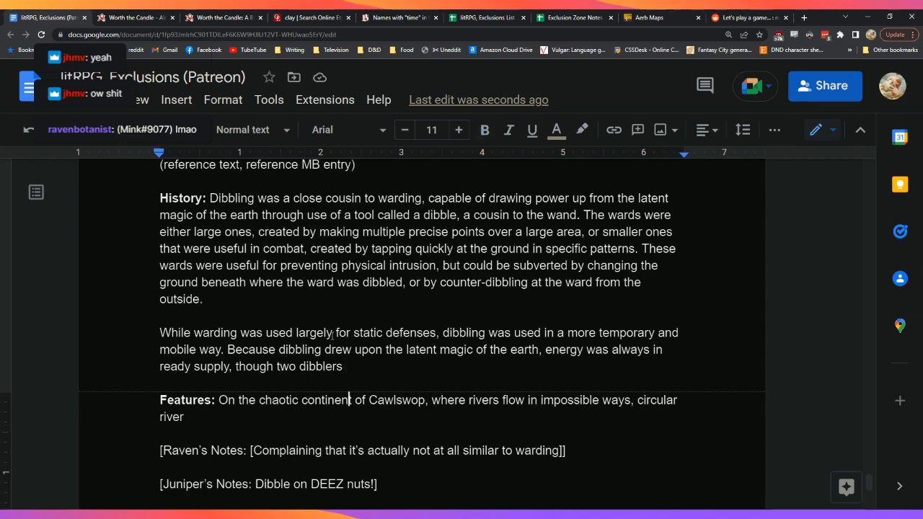
Step: Complete the sentence ending in "though two dibblers" with "could temporarily drain an area."
key("Up")
key("Up")
key("Up")
key("Up")
key("Left")
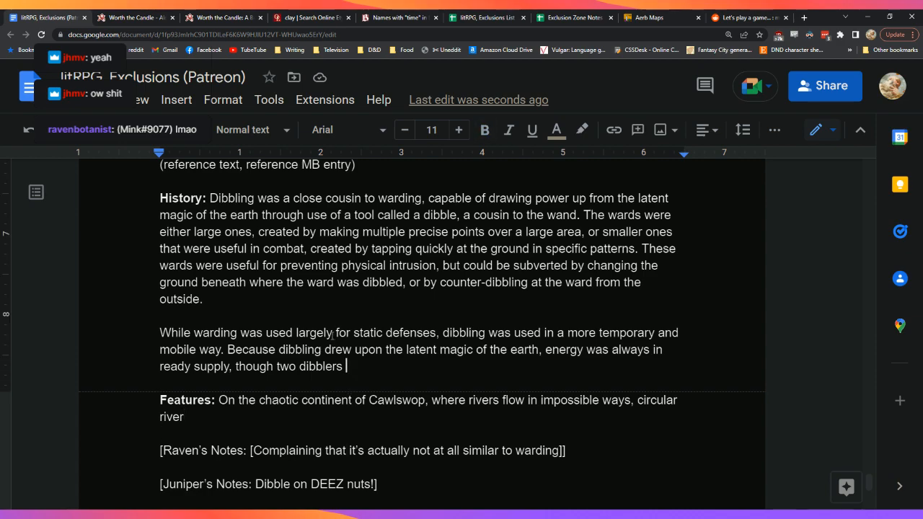
type("could temporarily tr")
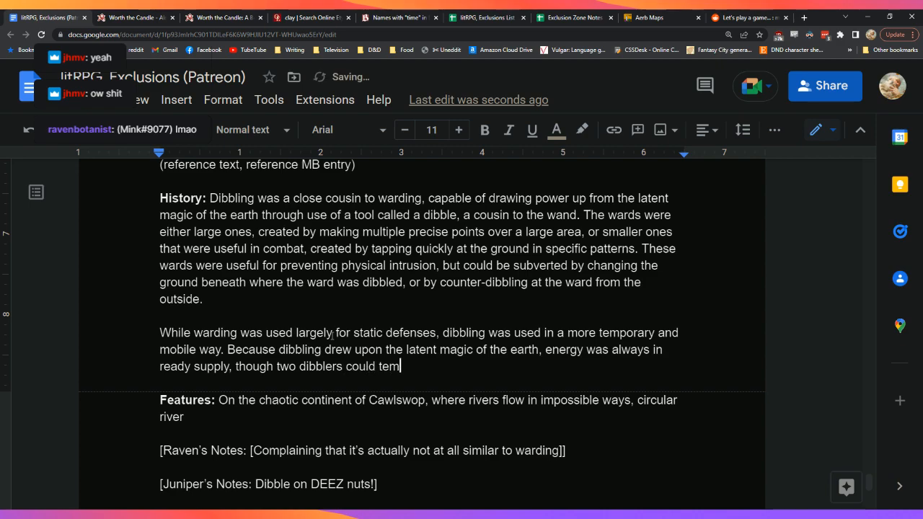
key("BackSpace")
key("BackSpace")
type("drain an ar")
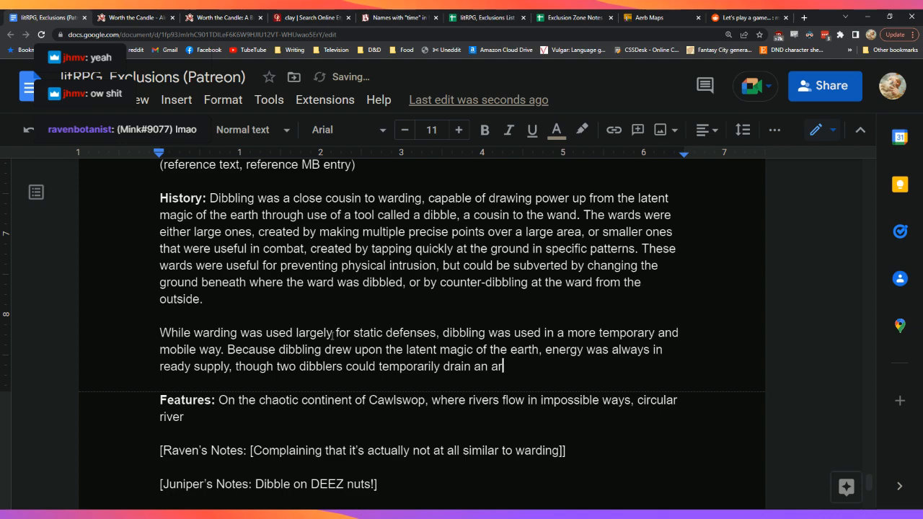
type("ea, and")
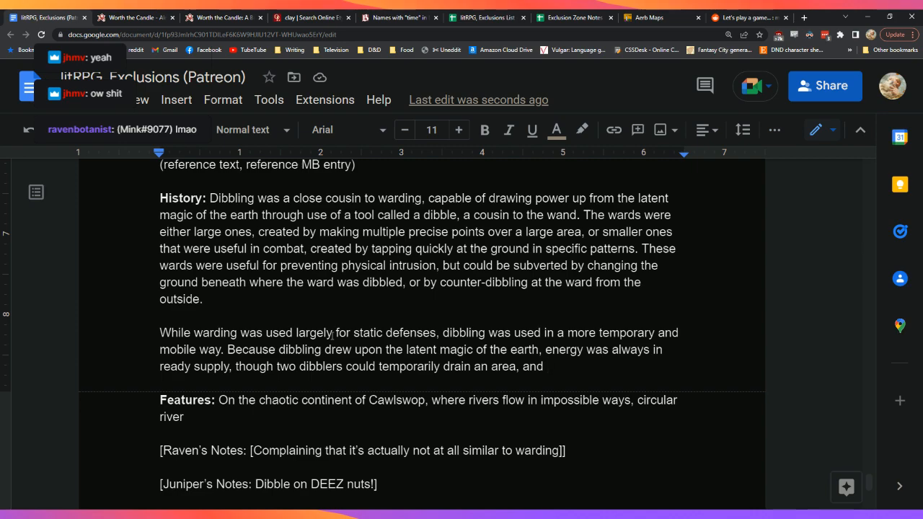
key("BackSpace")
key("BackSpace")
key("BackSpace")
key("BackSpace")
key("BackSpace")
key("BackSpace")
type(".")
Step: Add the sentence "Prior to exclusion, it was considered a safe and stable magic with relatively little risk of degeneracy." to the second History paragraph
type(" Prior to excl")
type("usion, it was consi")
type("dered a safe and s")
type("table ")
type("mag")
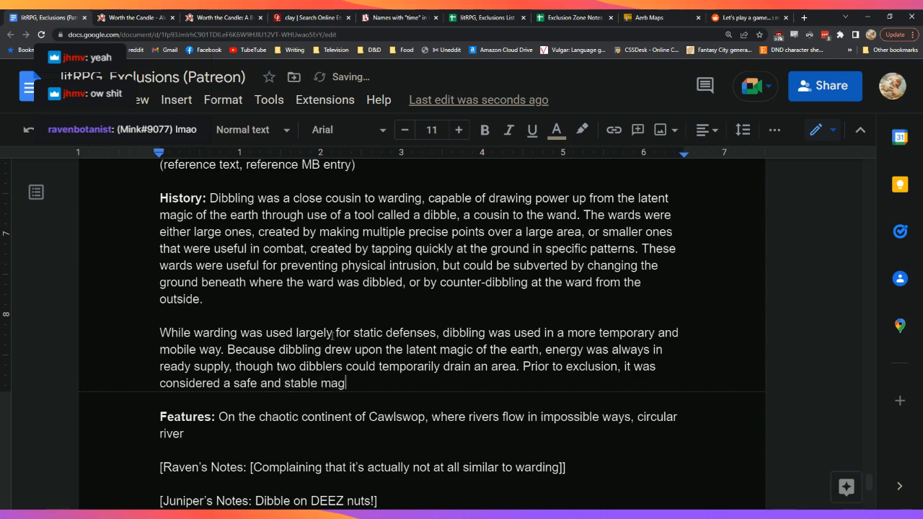
type("ic with")
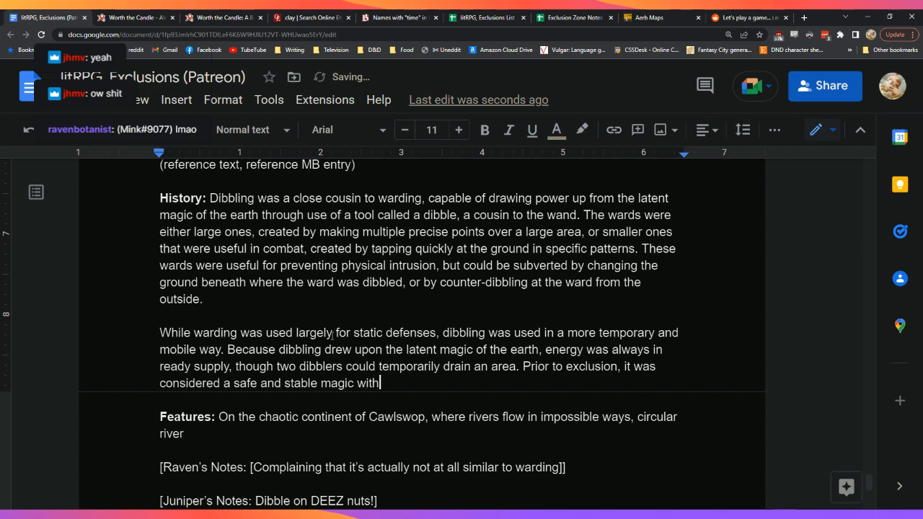
type(" relatively little risk of degener")
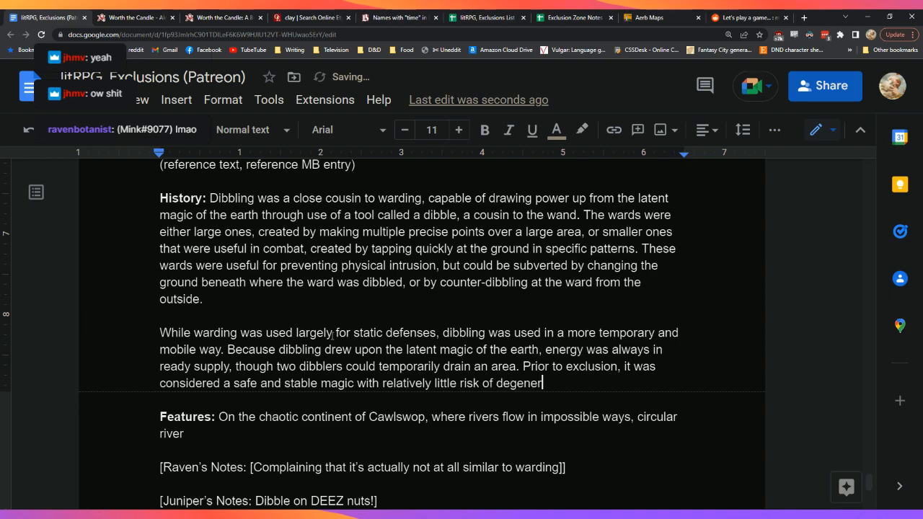
type("acy.")
Step: Check the dibbling passage in the Worth the Candle text and add the paragraph "In 246 FE, dibbling was added to the repertoire of Ink and Ardor."
key("Return")
key("Return")
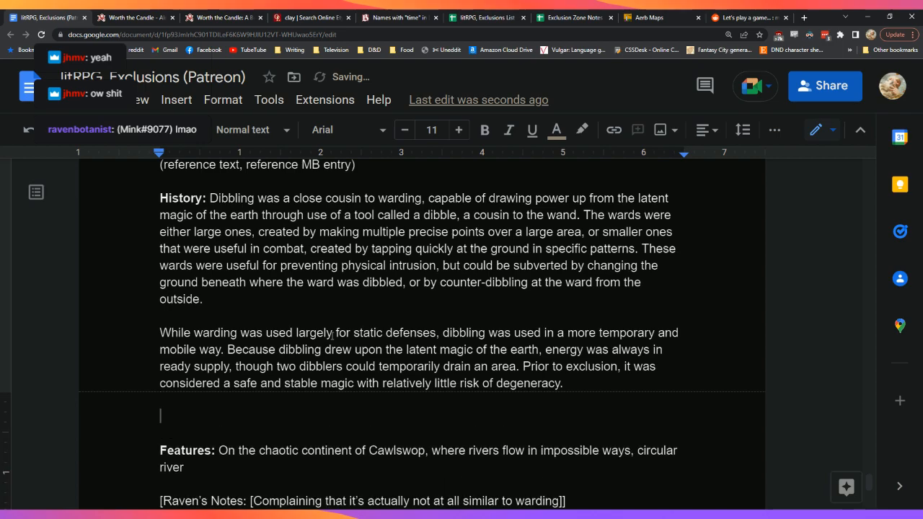
type("In")
left_click(122, 15)
left_click(211, 17)
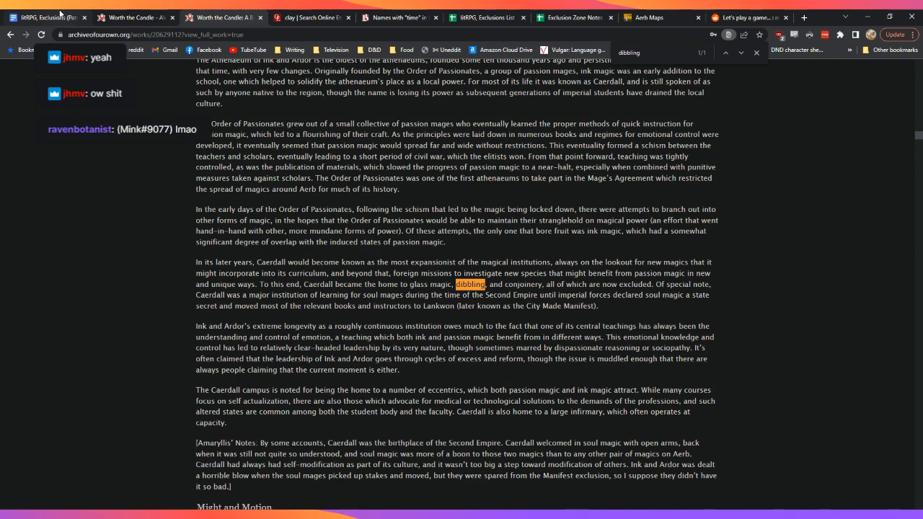
left_click(60, 13)
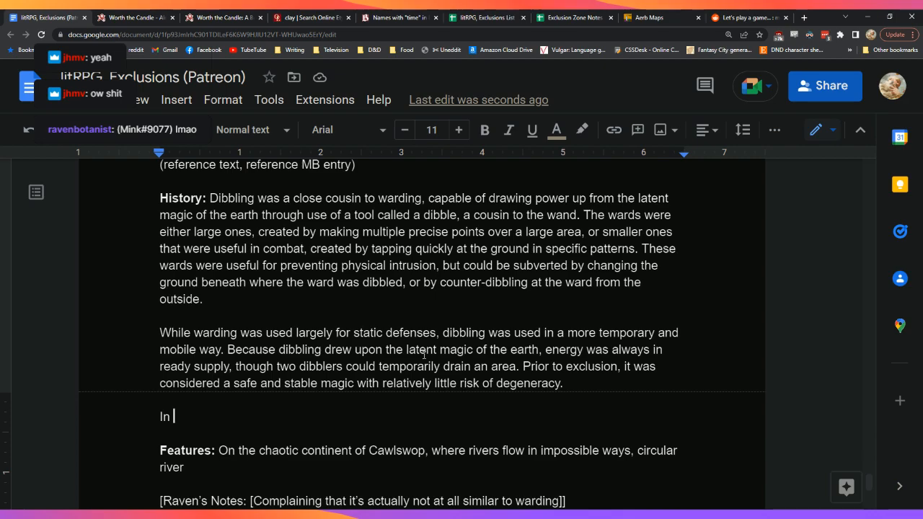
type("24")
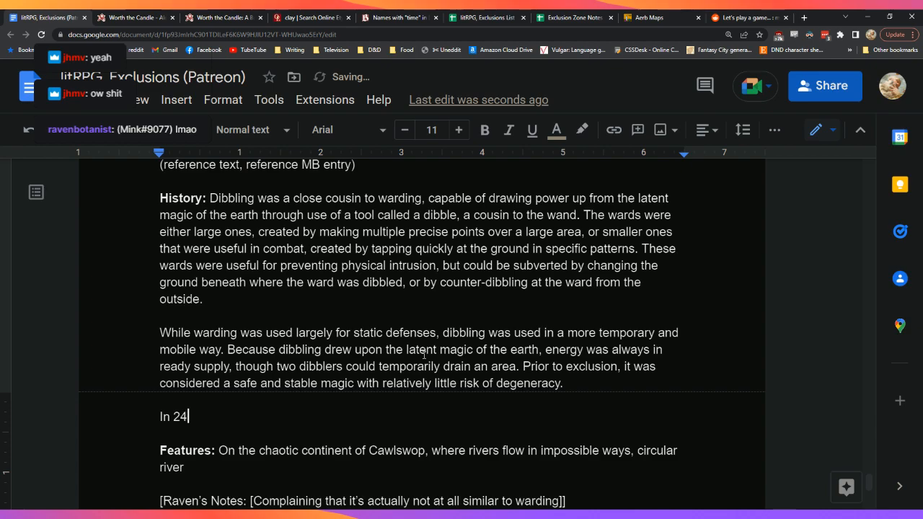
type("6 FE, dibbling was added to the repet")
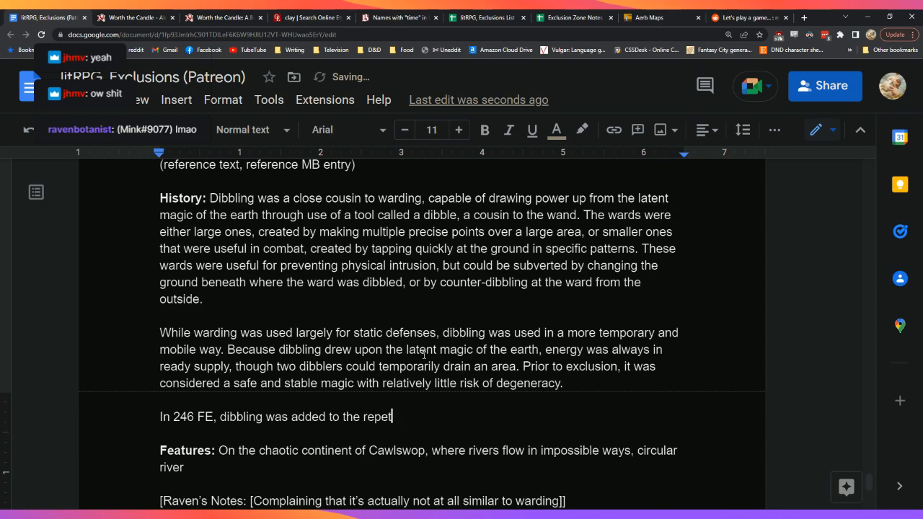
key("BackSpace")
type("rtoire of Ink and Ardor.")
key("Down")
key("Down")
key("Down")
key("Down")
key("Down")
key("Down")
key("Up")
key("Up")
key("Up")
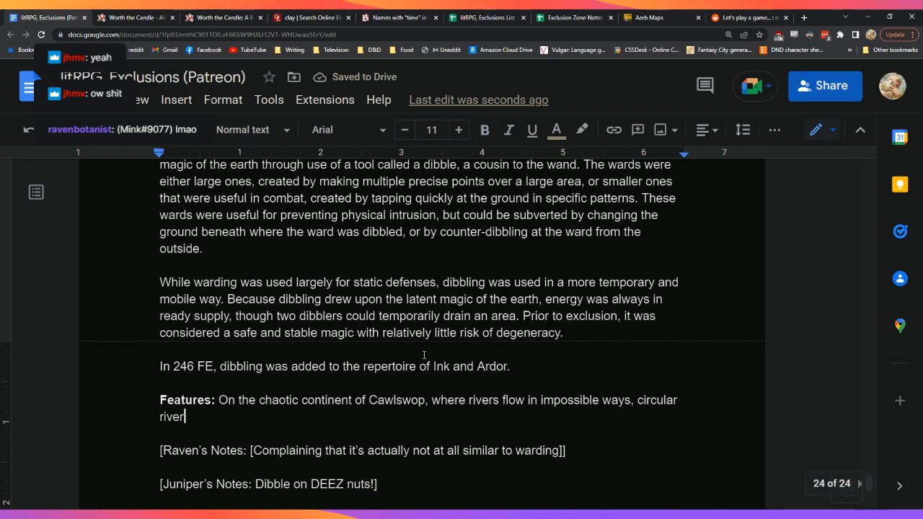
Step: Extend the "In 246 FE" sentence about Ink and Ardor with ", becoming more strictly codified"
key("Up")
key("Up")
key("Up")
key("End")
key("BackSpace")
type(", beca")
type("use")
key("BackSpace")
key("BackSpace")
key("BackSpace")
key("BackSpace")
type("oming more ")
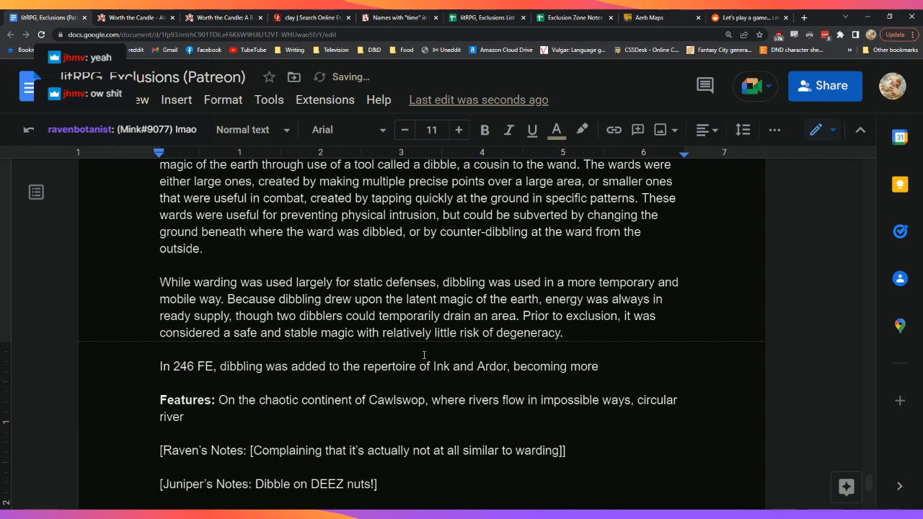
type("strictl")
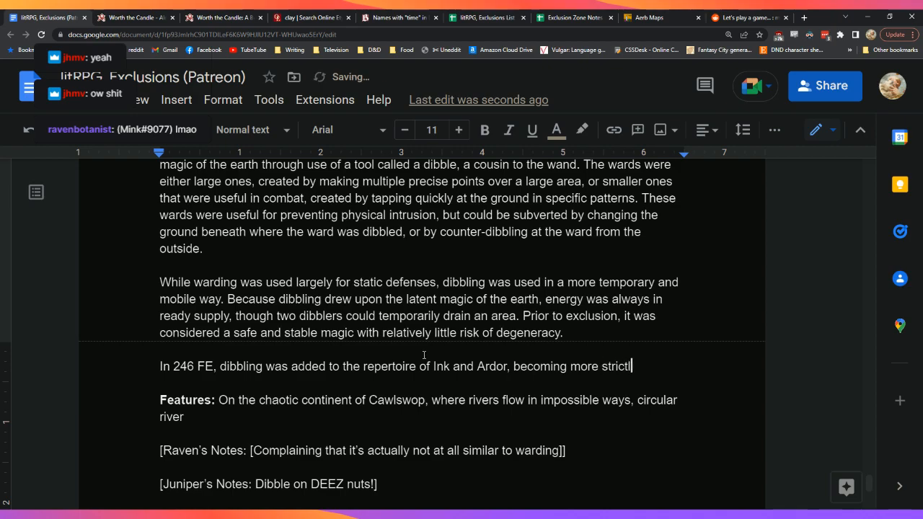
type("y codified")
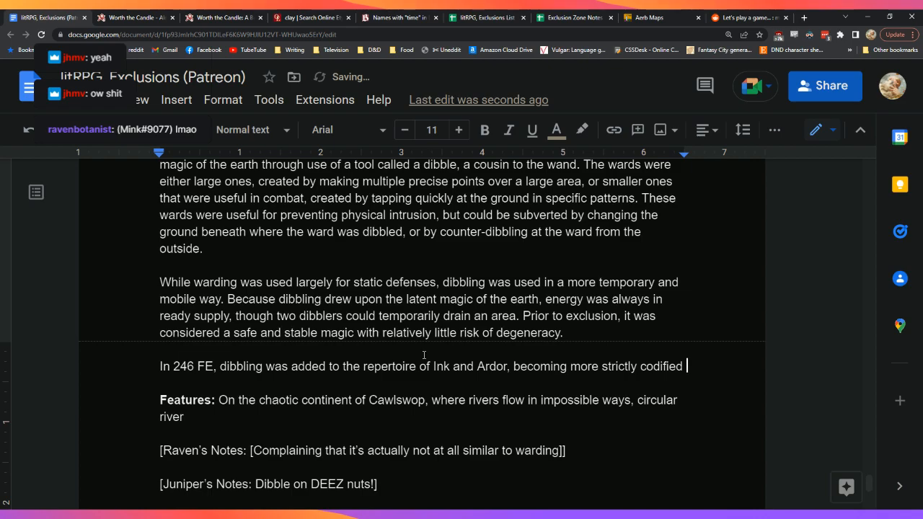
Step: Reword the ending after "Ink and Ardor," as "with training and best practices becoming more strictly codified."
key("BackSpace")
key("BackSpace")
key("BackSpace")
key("BackSpace")
key("BackSpace")
key("BackSpace")
key("BackSpace")
key("BackSpace")
key("BackSpace")
key("BackSpace")
key("BackSpace")
key("BackSpace")
key("BackSpace")
key("BackSpace")
key("BackSpace")
key("BackSpace")
key("BackSpace")
key("BackSpace")
key("BackSpace")
key("BackSpace")
key("BackSpace")
type("with training be")
type("oc")
key("BackSpace")
key("BackSpace")
key("BackSpace")
key("BackSpace")
type("and best practices ")
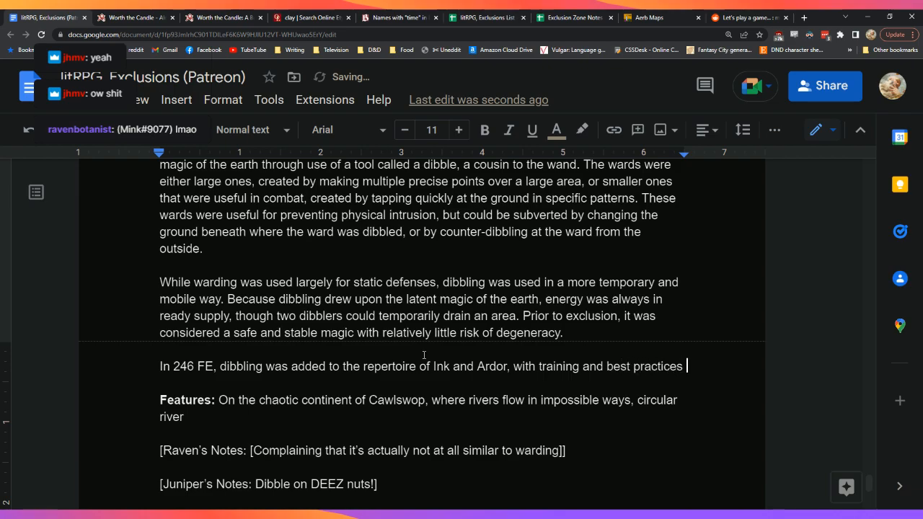
type("becoming more strictly codified.")
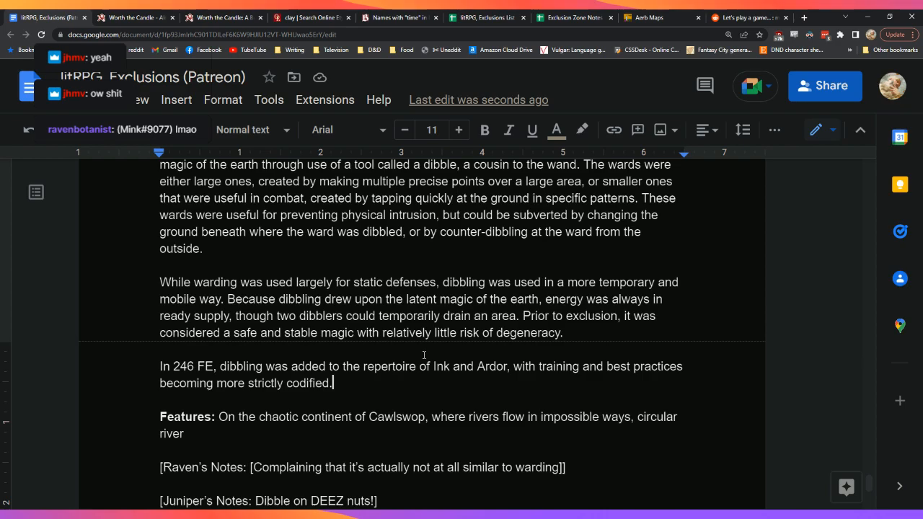
Step: Add the placeholder word "extremophiles" on its own line below the 246 FE paragraph
key("Return")
key("Return")
type("exte")
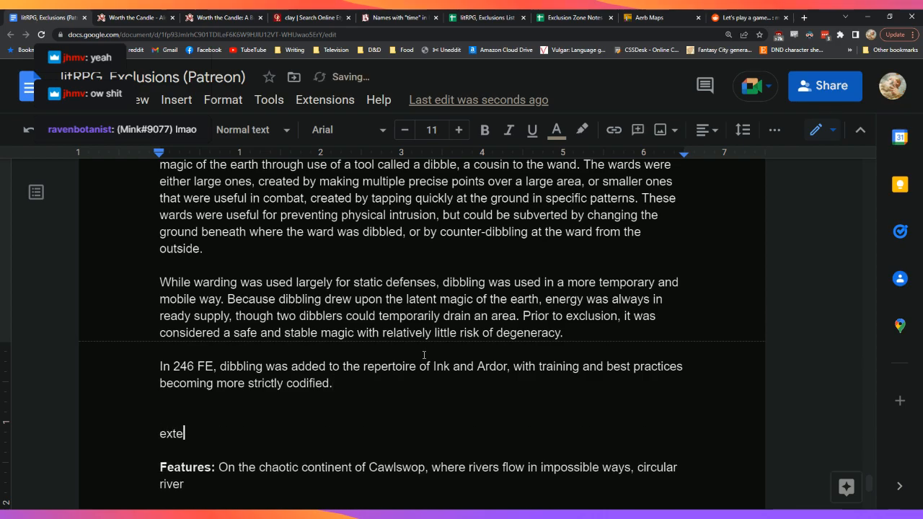
key("BackSpace")
type("remophiles")
Step: Extend the end of the 246 FE sentence with "in the process."
key("Up")
key("Up")
key("Left")
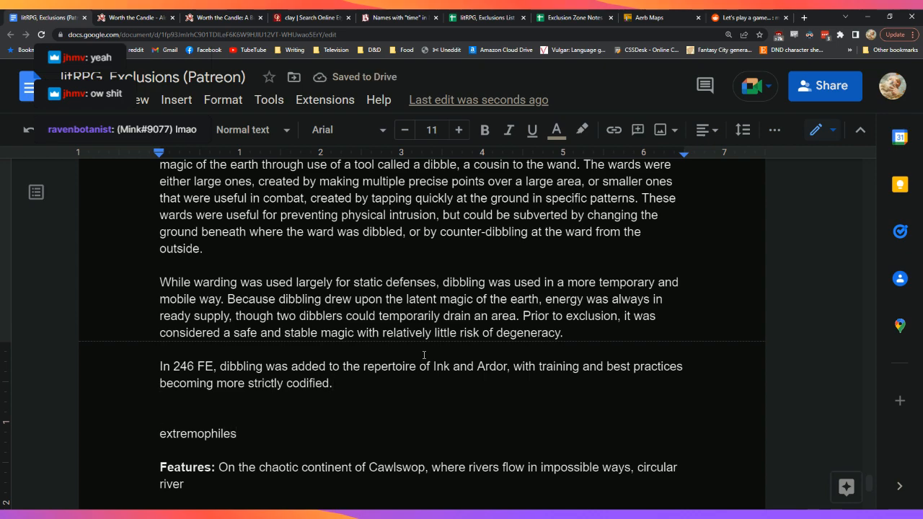
key("BackSpace")
type("in the pr")
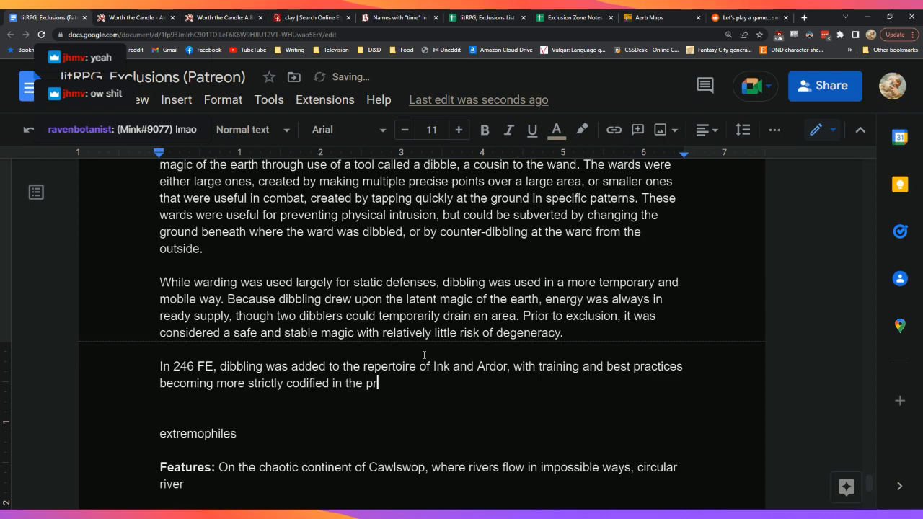
type("ocess.")
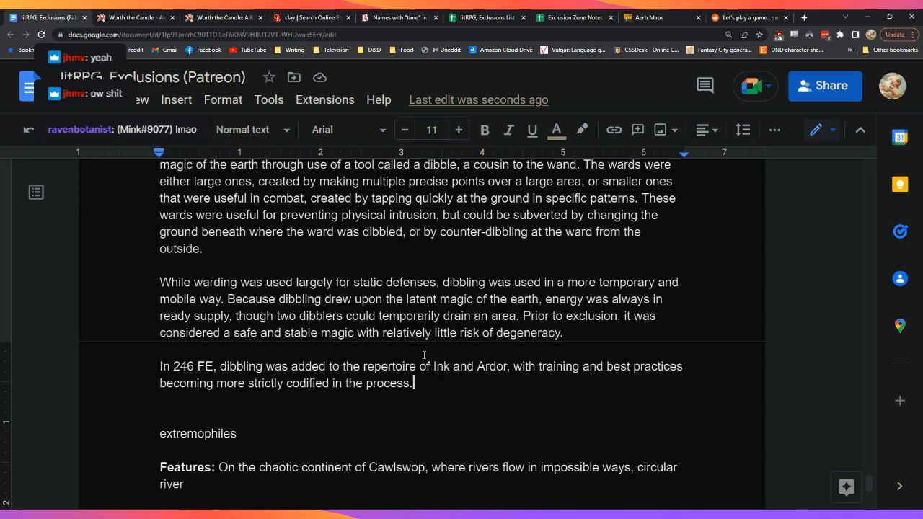
Step: Continue the 246 FE paragraph with "At the time, it was feared that warding would be excluded"
type("Fear")
key("BackSpace")
key("BackSpace")
key("BackSpace")
key("BackSpace")
key("BackSpace")
type("At the a")
key("BackSpace")
type("time, it was feared that ")
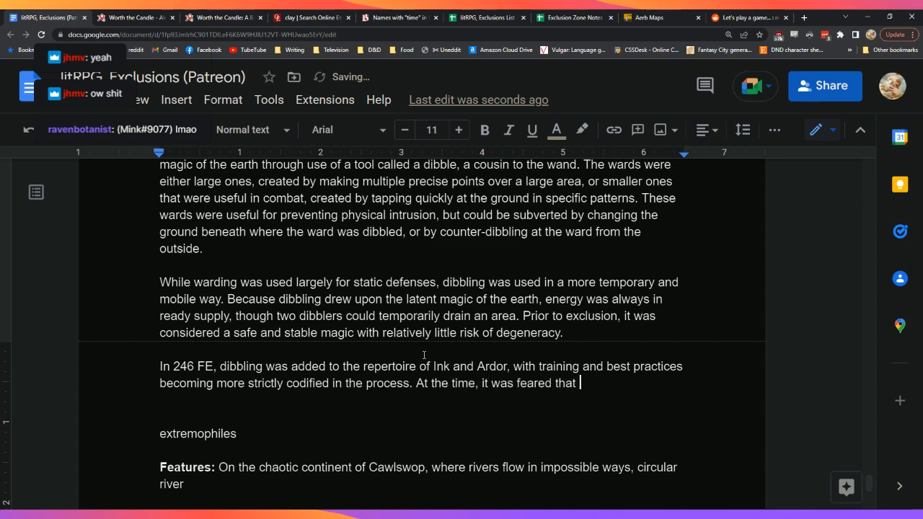
type("warding ou")
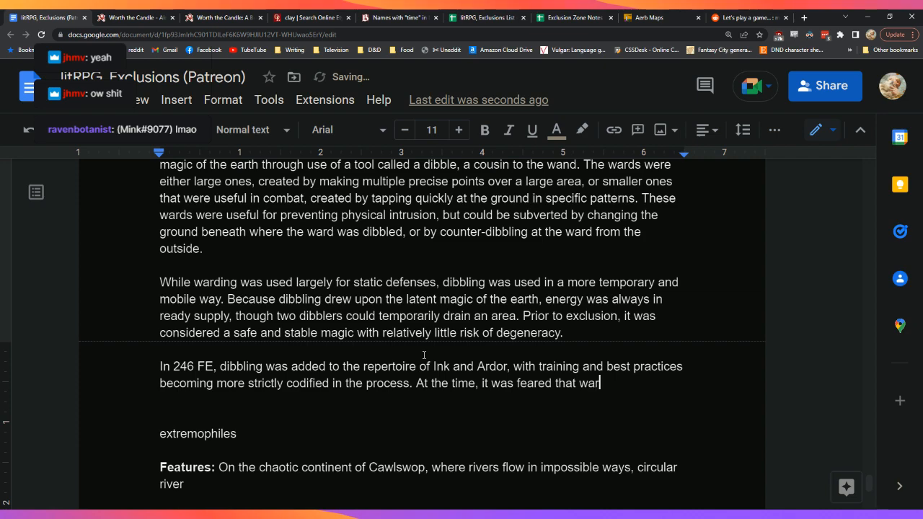
key("BackSpace")
key("BackSpace")
type("would b")
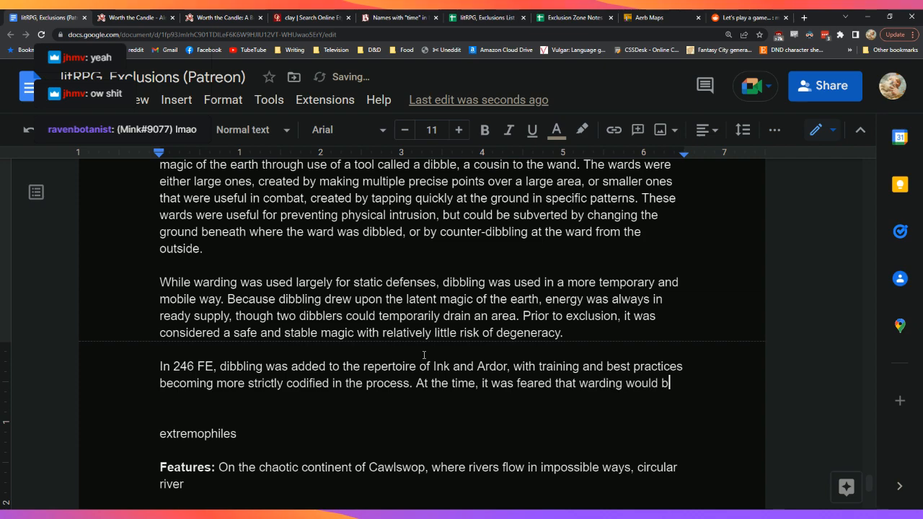
type("e exclude")
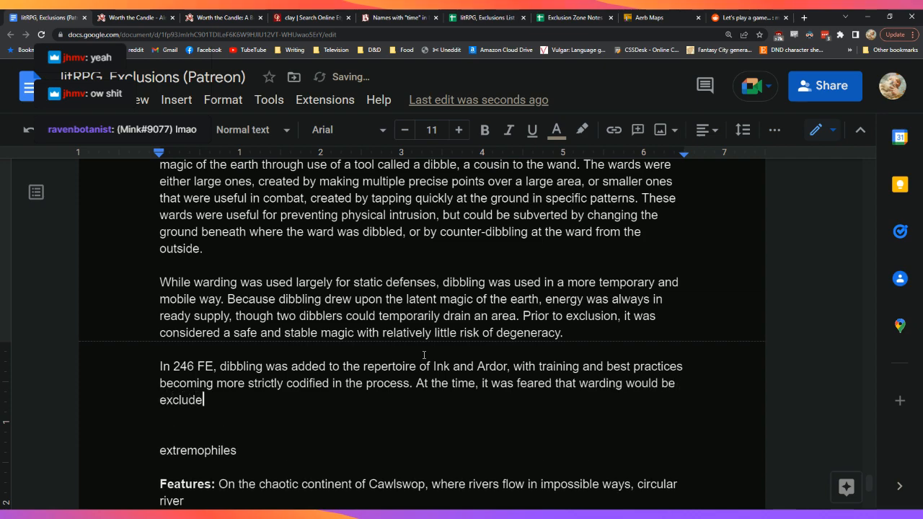
Step: Finish the sentence with ", and plans were put in place to supplement wards with dibbling if the worst were to happen."
type("d, and plans were ")
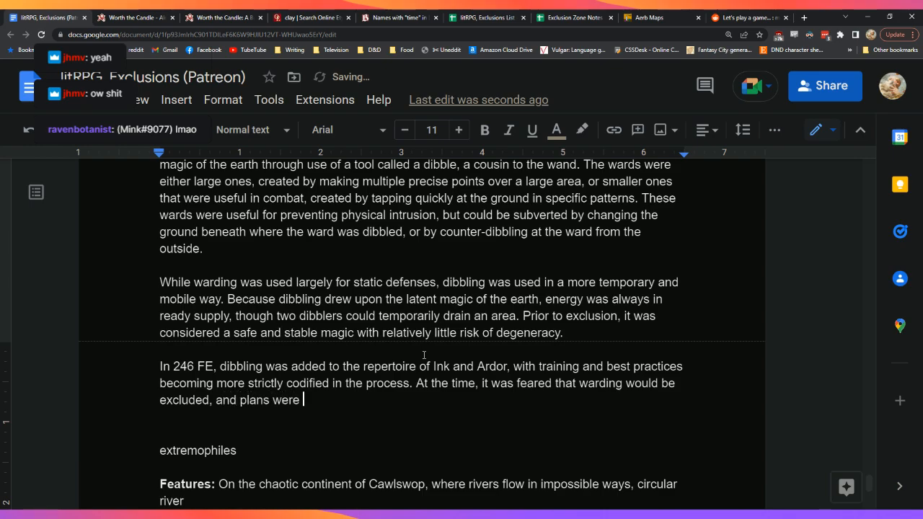
type("put in place t")
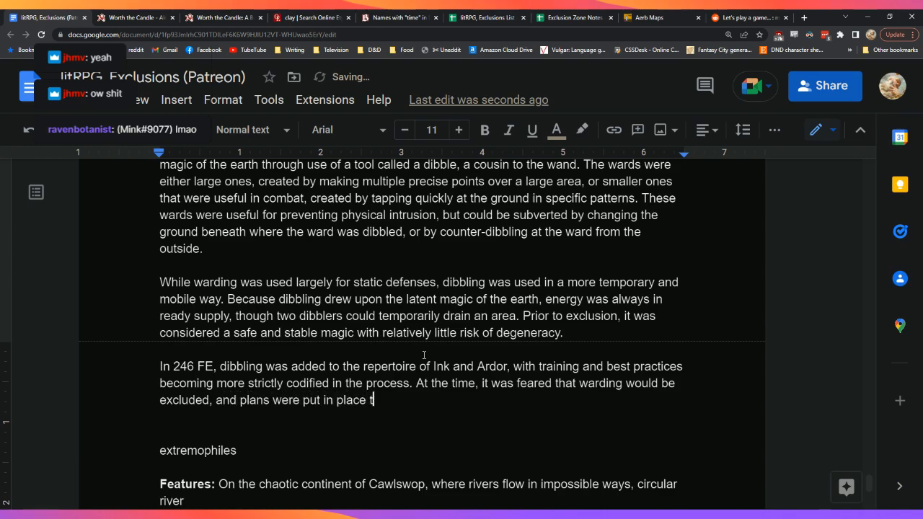
type("o suppl")
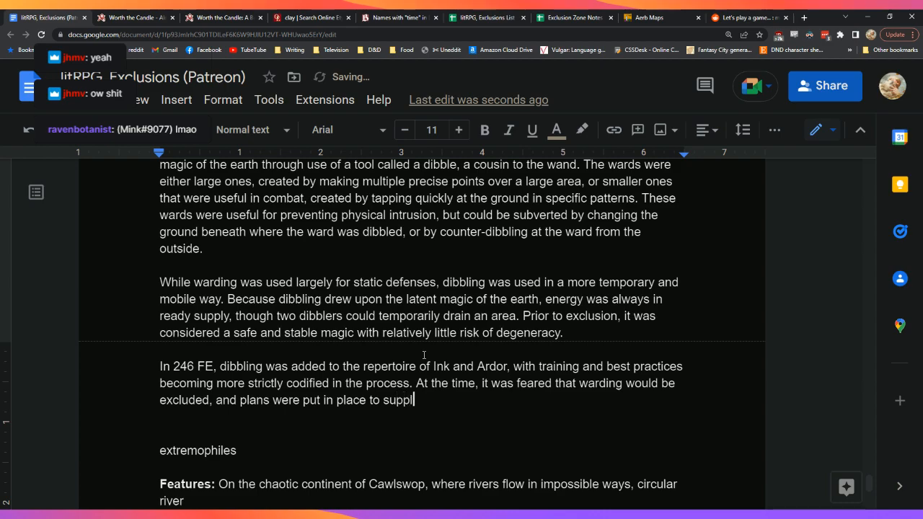
type("ement wards with dib")
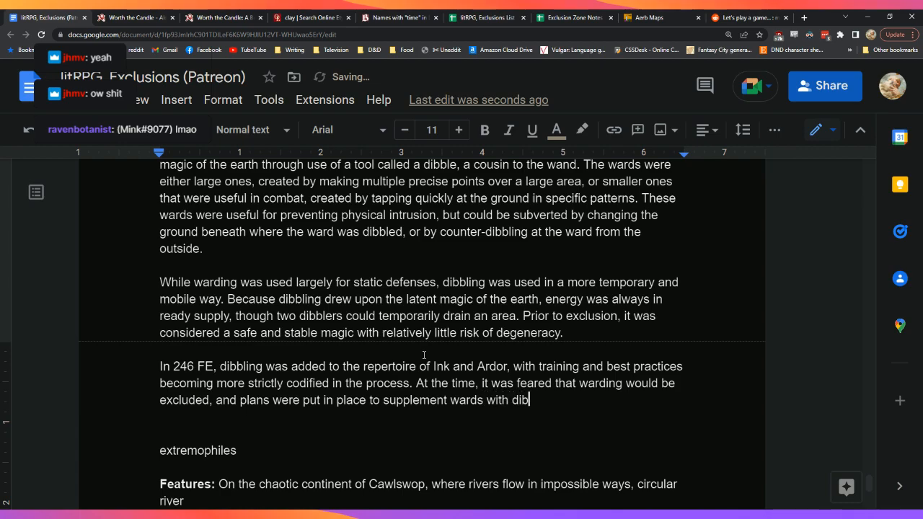
type("bling if the worst were the")
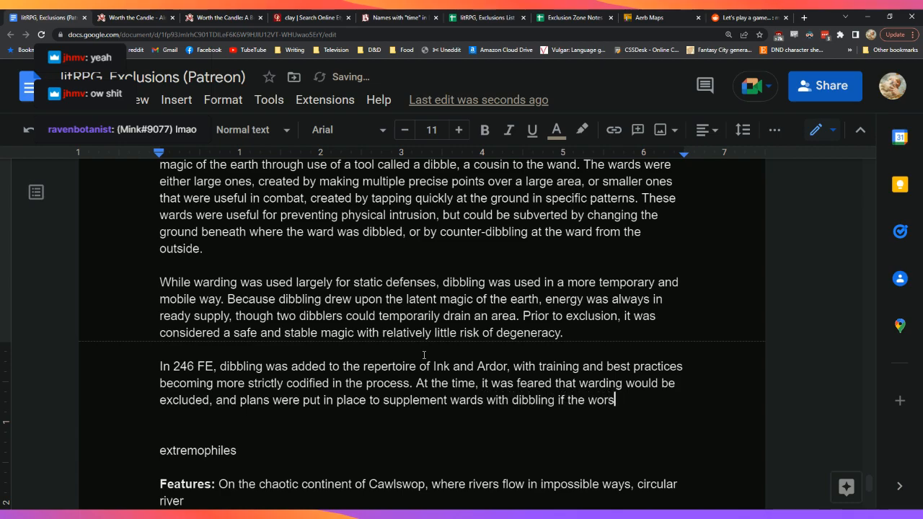
key("BackSpace")
key("BackSpace")
key("BackSpace")
type("to ha")
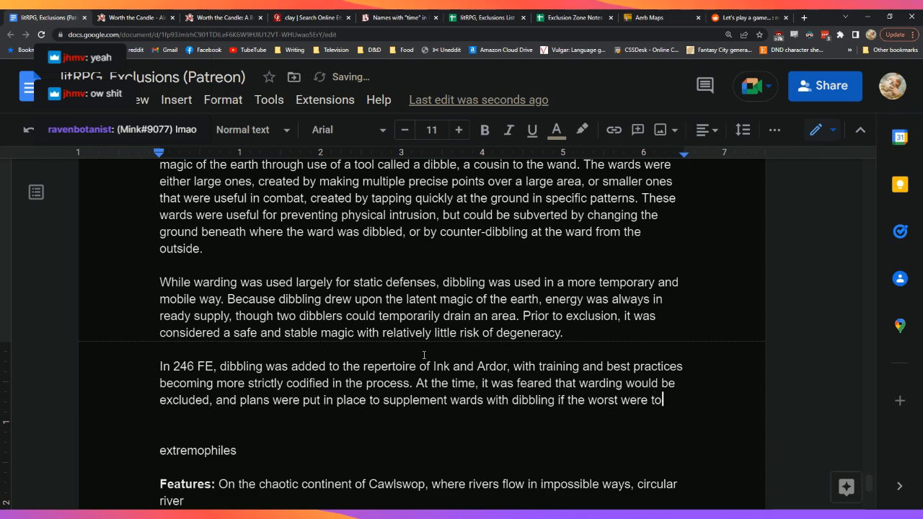
type(".")
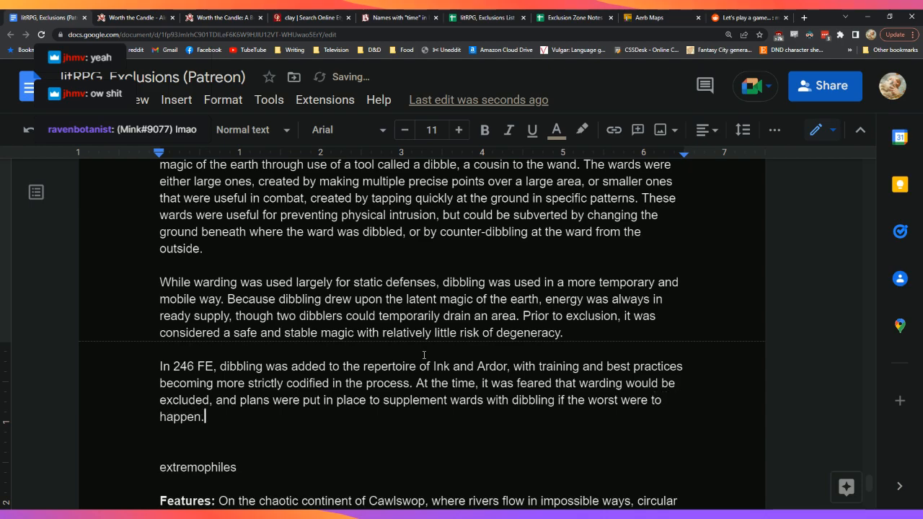
key("Down")
key("Down")
key("Down")
key("Down")
key("Down")
key("Down")
key("Down")
key("Down")
key("Down")
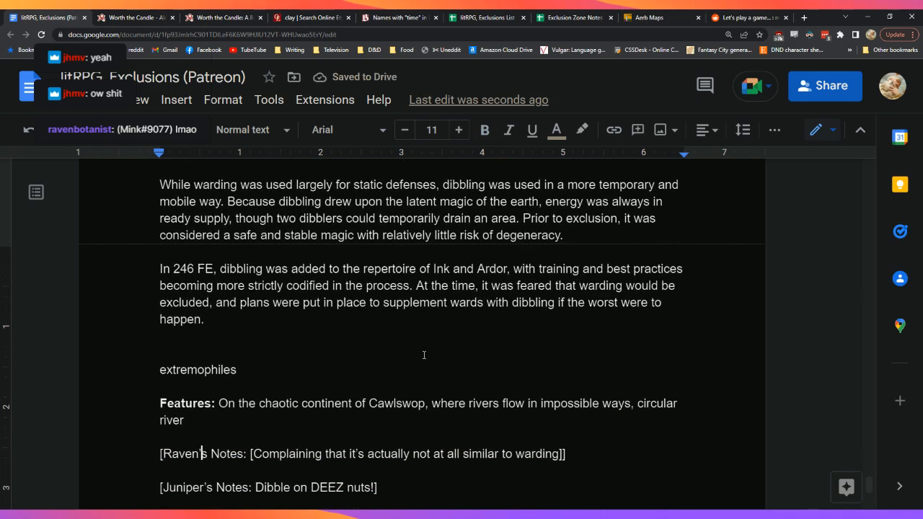
Step: Start a new paragraph after the 246 FE paragraph, separated by a blank line
key("Up")
key("Up")
key("Up")
key("Up")
key("Up")
key("Up")
key("Up")
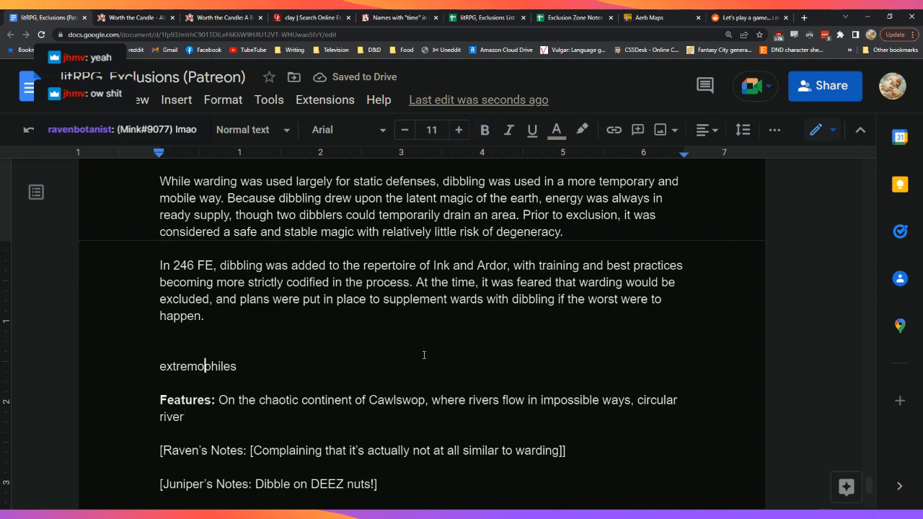
key("Up")
key("Up")
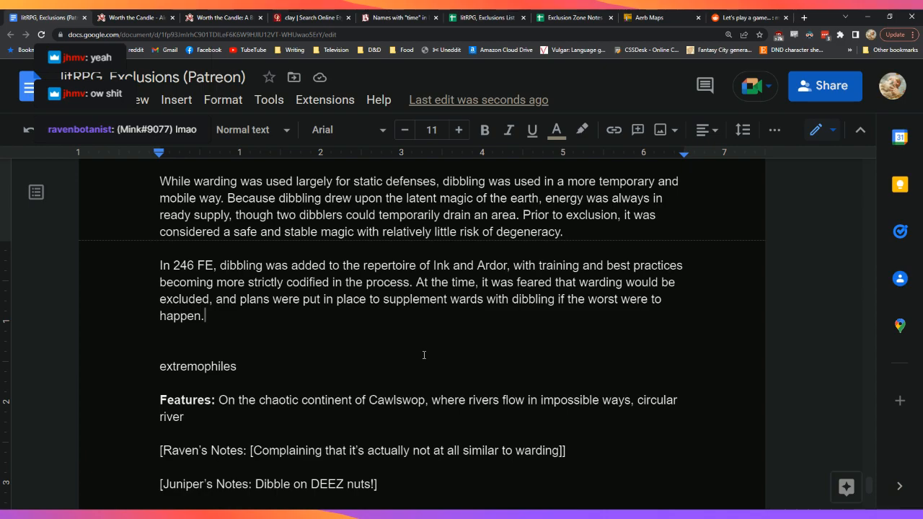
key("Return")
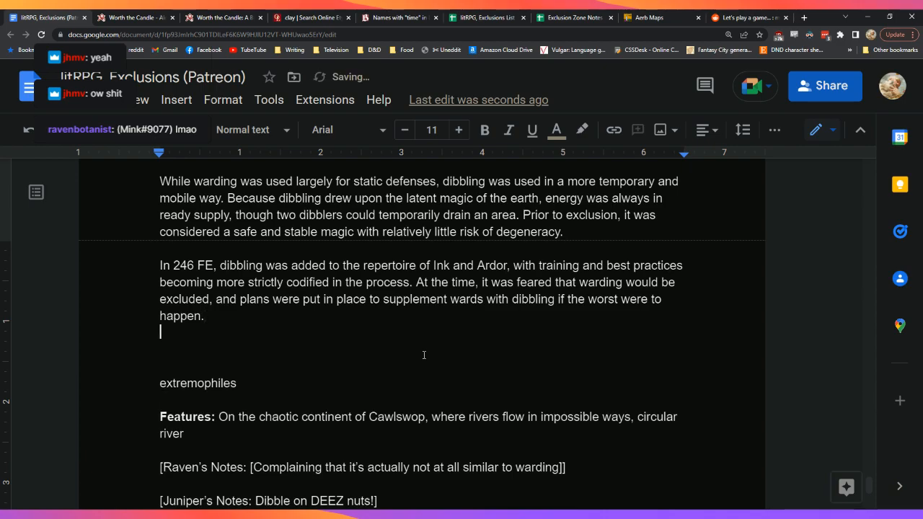
key("Return")
type("The degenerate condi")
key("BackSpace")
key("BackSpace")
key("BackSpace")
key("BackSpace")
key("BackSpace")
key("BackSpace")
key("BackSpace")
key("BackSpace")
key("BackSpace")
key("BackSpace")
key("BackSpace")
key("BackSpace")
key("BackSpace")
key("BackSpace")
key("BackSpace")
key("BackSpace")
key("BackSpace")
key("BackSpace")
key("BackSpace")
key("BackSpace")
Step: Begin the new History paragraph with "In 311 FE"
key("Return")
type("In ")
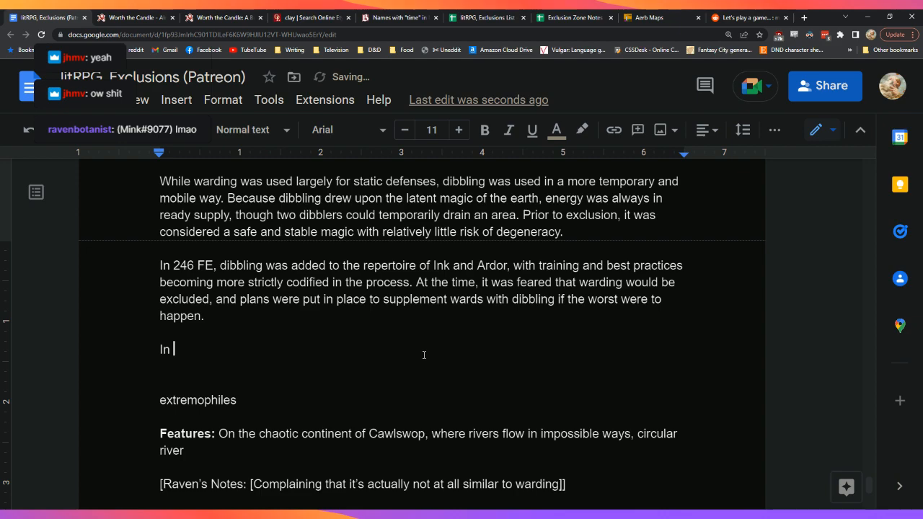
type("311 FE")
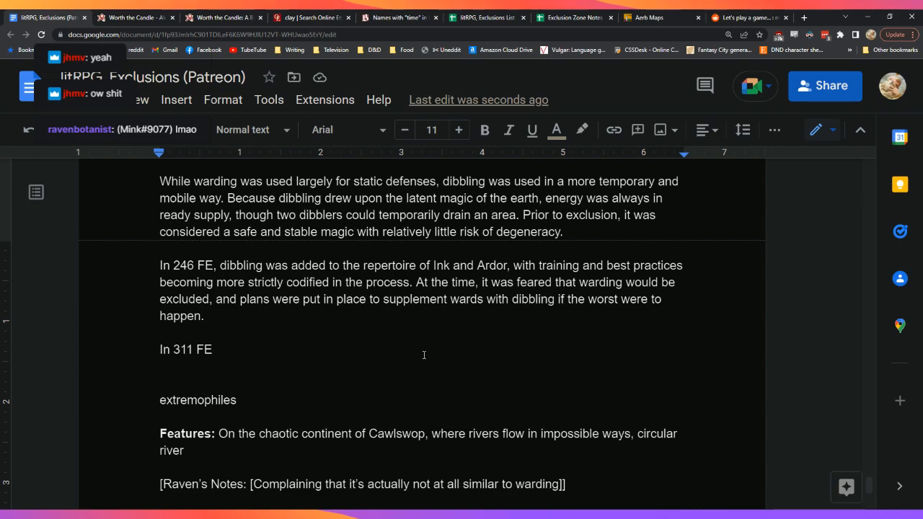
Step: Delete the three leftover note lines between the Nature and History sections, starting with "Excluded late in Second Empire", along with the extra blank line
scroll(354, 454, "down", 5)
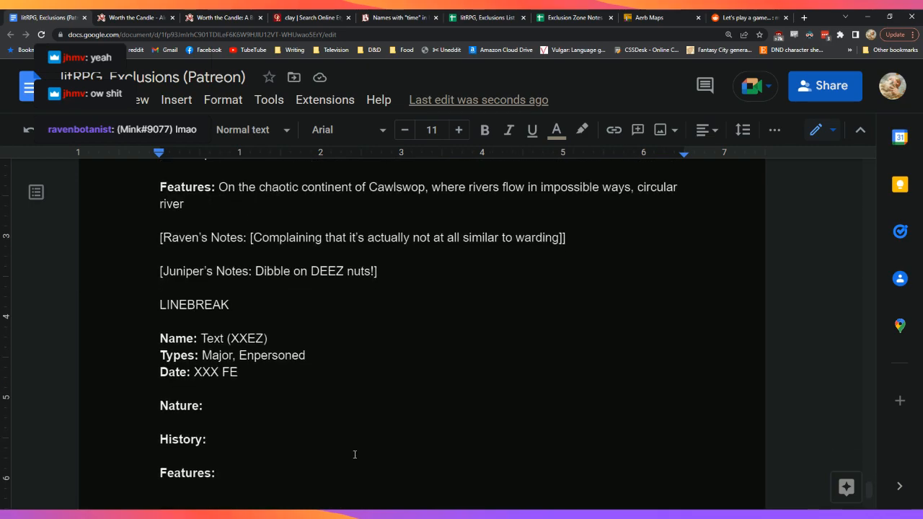
scroll(354, 454, "up", 2)
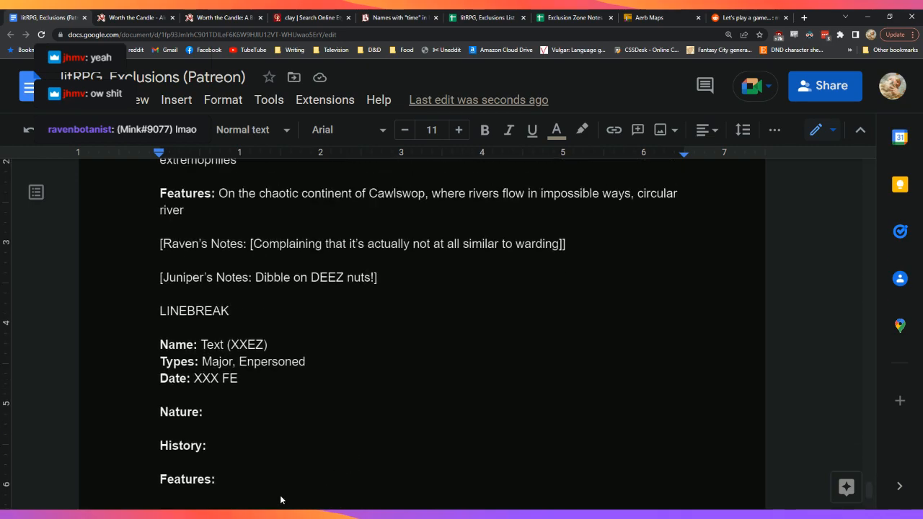
scroll(442, 416, "up", 7)
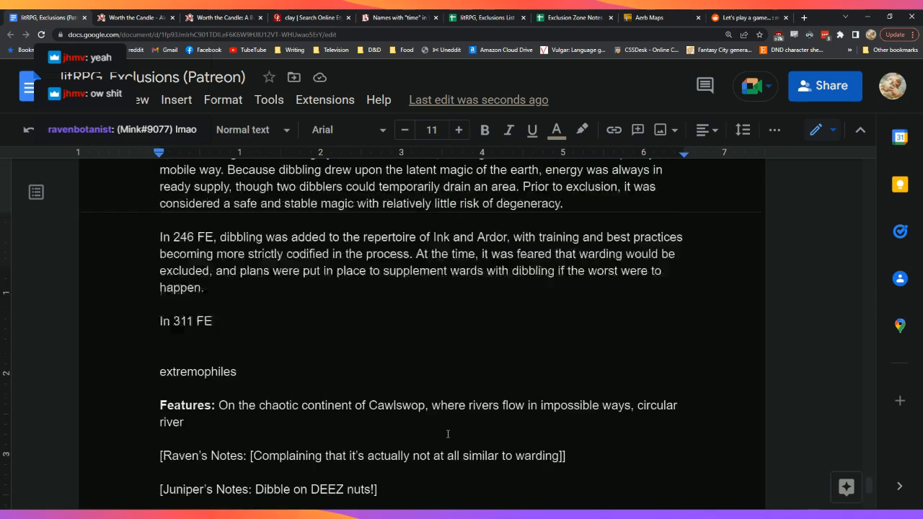
scroll(446, 434, "down", 1)
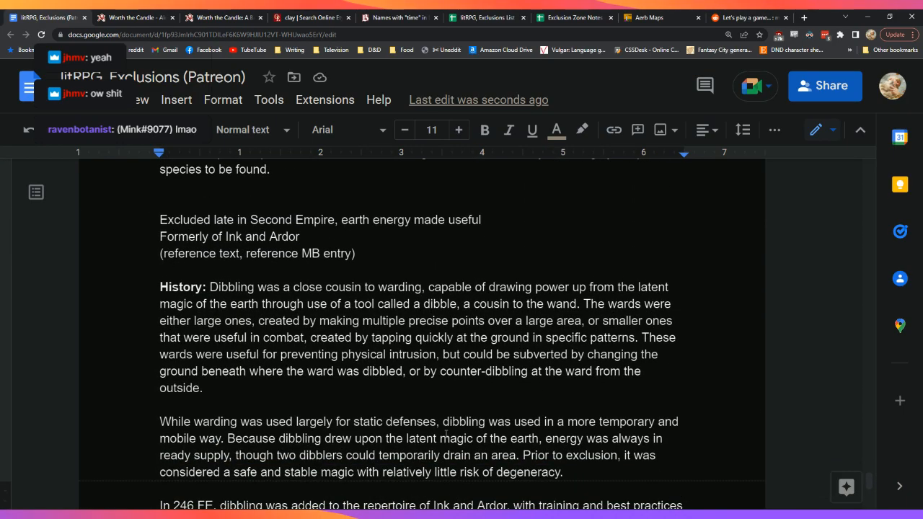
scroll(445, 434, "up", 2)
left_click_drag(356, 352, 174, 308)
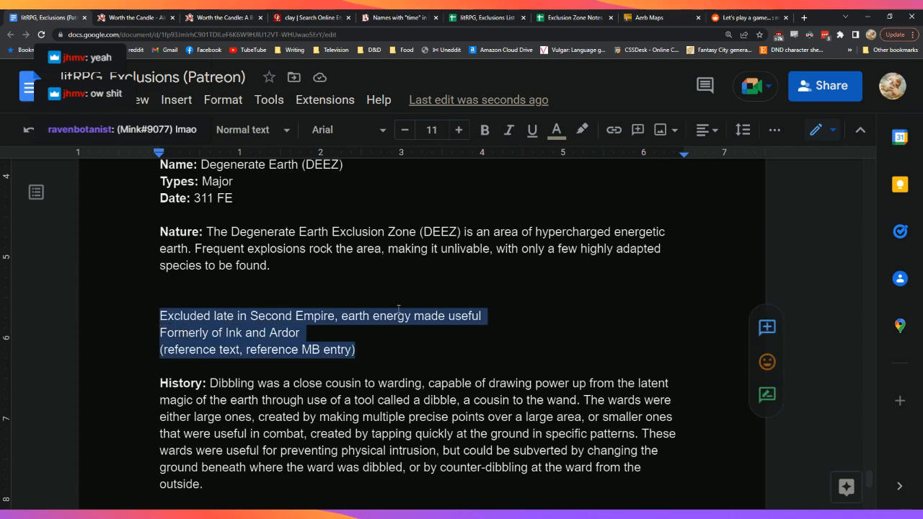
key("BackSpace")
key("BackSpace")
key("BackSpace")
key("BackSpace")
Step: Return to the unfinished 311 FE paragraph and continue it with ", dibbling was excluded, much to the shock of the"
key("Down")
key("Down")
key("Down")
key("Down")
key("Down")
key("Down")
key("Down")
key("Down")
key("Down")
key("Down")
key("Down")
key("Down")
key("Down")
key("Down")
key("Down")
key("Down")
key("Down")
key("Down")
key("Down")
key("Down")
key("Down")
key("Down")
key("Down")
key("Down")
key("Down")
key("Down")
key("Up")
key("Up")
key("Up")
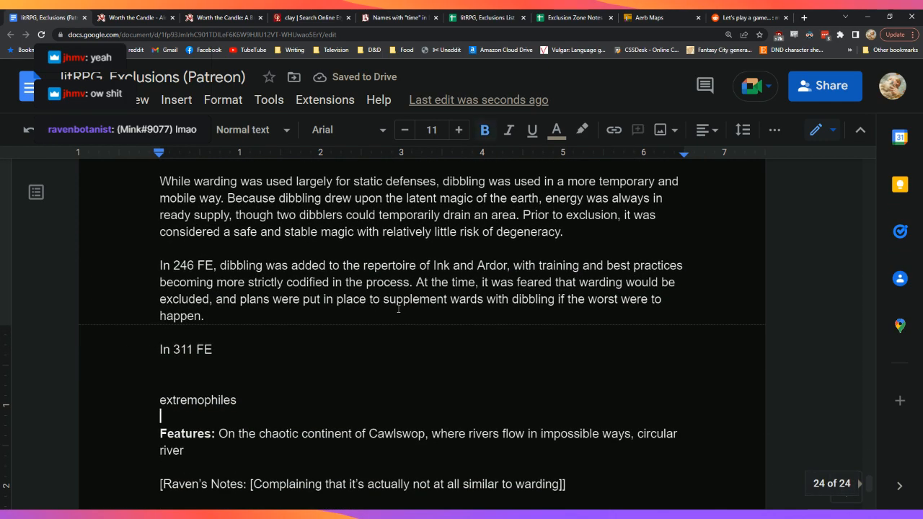
key("Up")
key("End")
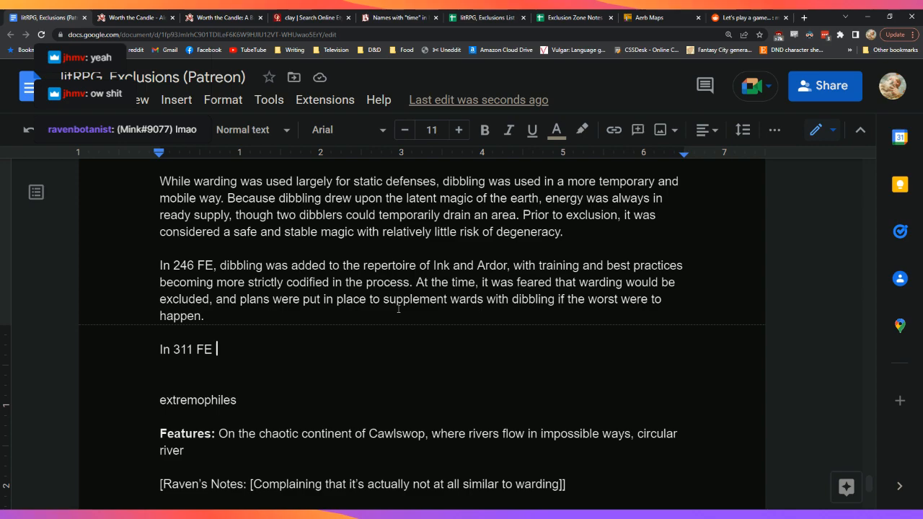
type(",")
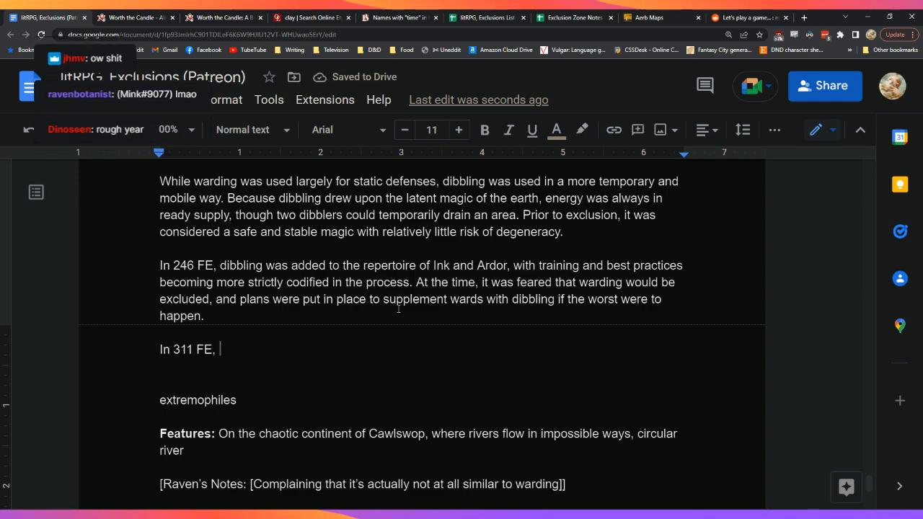
left_click(133, 517)
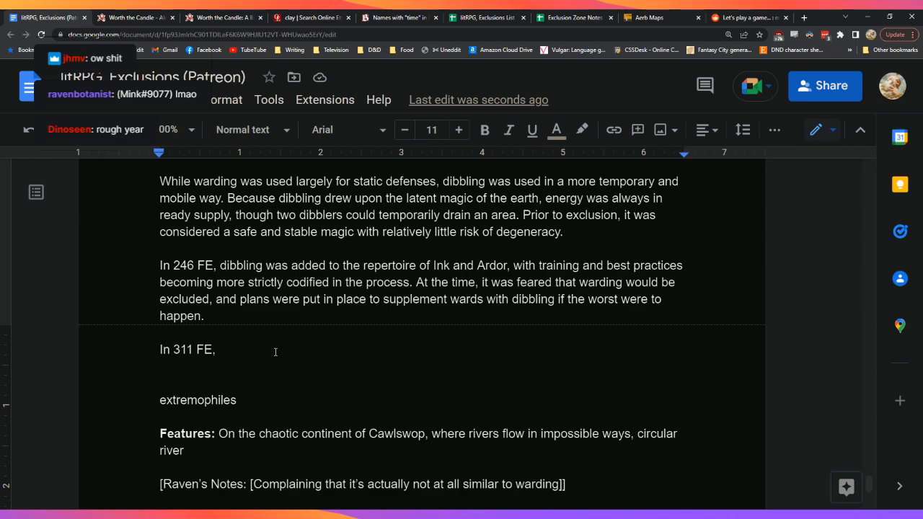
type("dib")
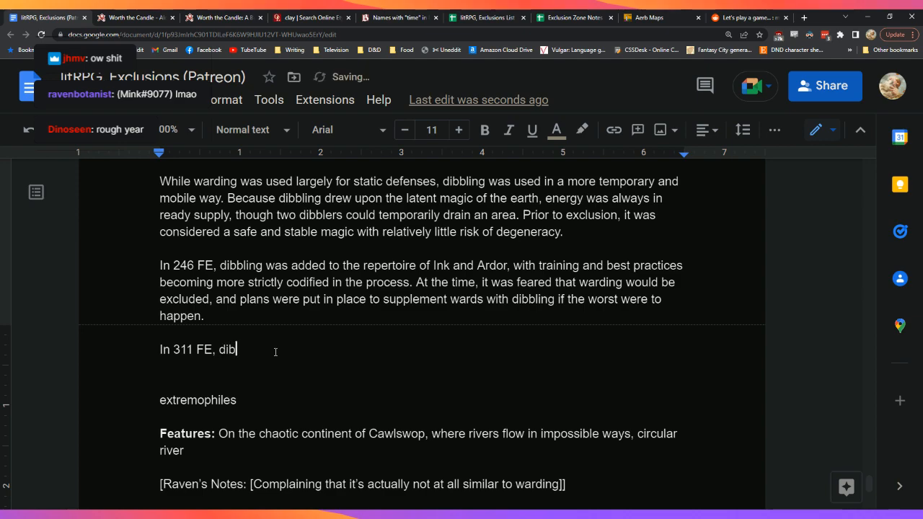
type("bling was exc")
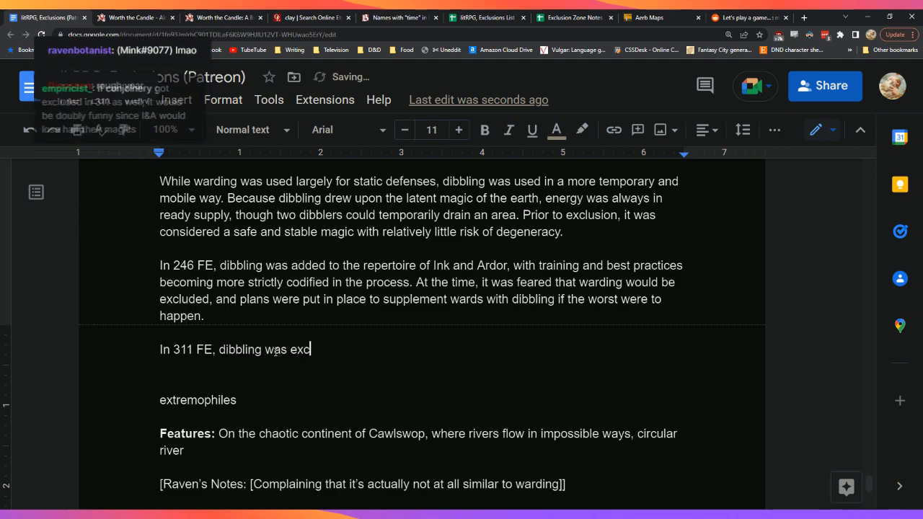
type("luded, much t")
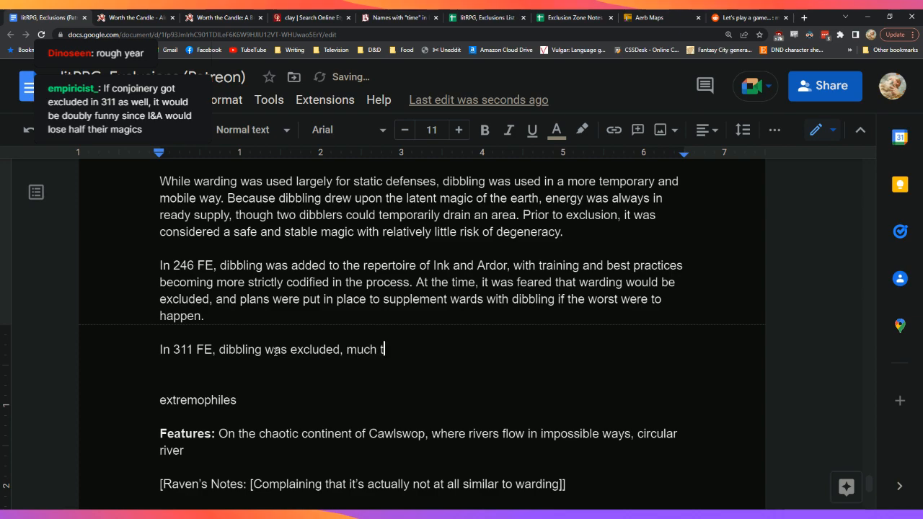
type("o the shock of")
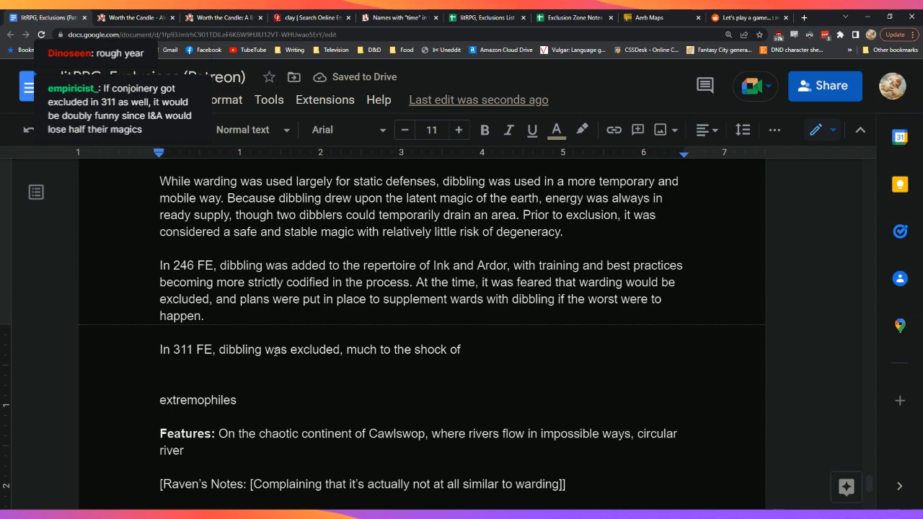
type("the")
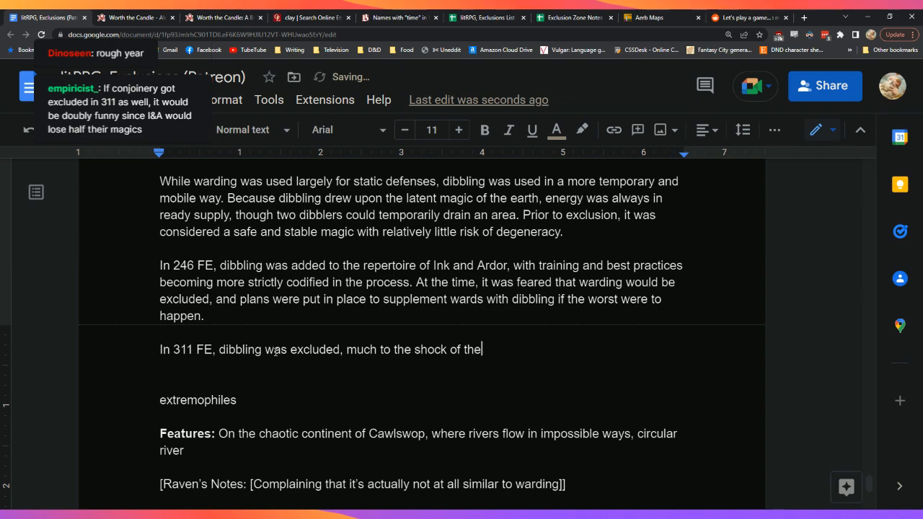
Step: End the 311 FE paragraph's opening sentence with "world.", keeping no text after it
type(" world. The exclusion zone took ")
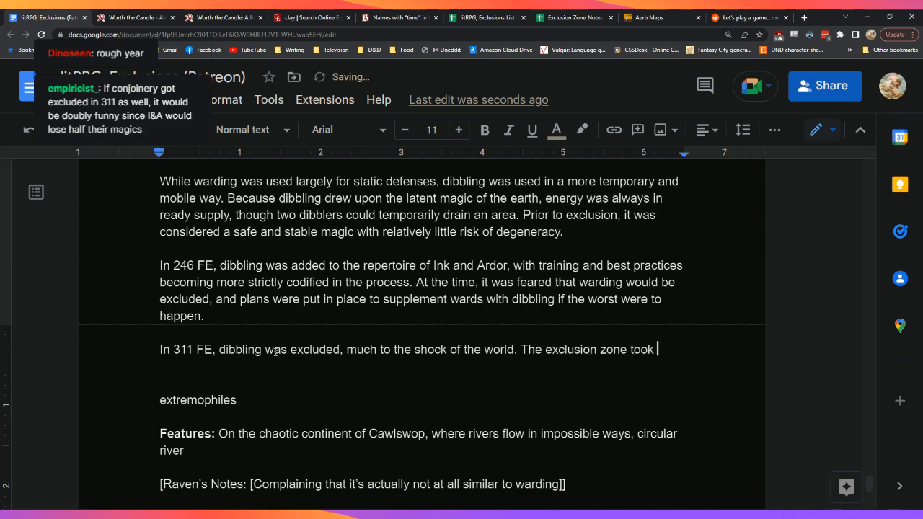
type("some")
key("BackSpace")
key("BackSpace")
key("BackSpace")
key("BackSpace")
key("BackSpace")
key("BackSpace")
key("BackSpace")
key("BackSpace")
key("BackSpace")
key("BackSpace")
key("BackSpace")
key("BackSpace")
key("BackSpace")
key("BackSpace")
key("BackSpace")
key("BackSpace")
key("BackSpace")
key("BackSpace")
key("BackSpace")
key("BackSpace")
key("BackSpace")
key("BackSpace")
key("BackSpace")
key("BackSpace")
key("BackSpace")
key("BackSpace")
key("BackSpace")
key("BackSpace")
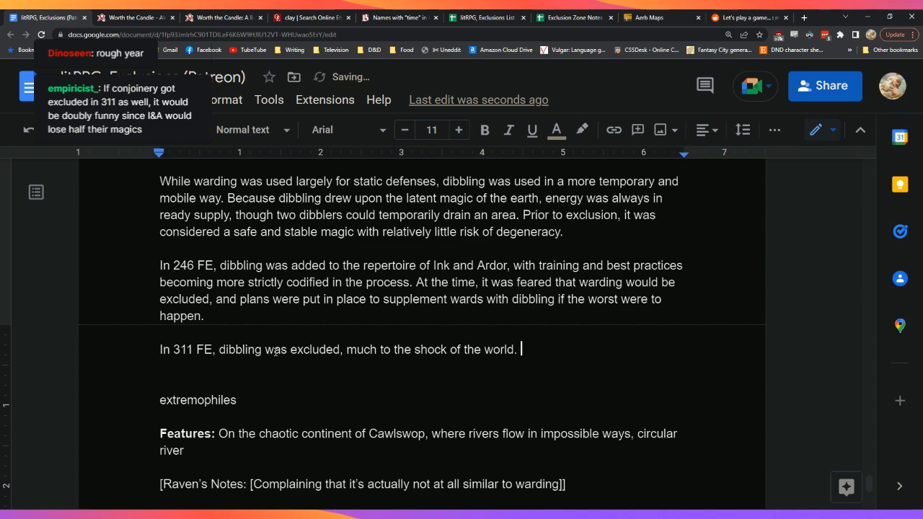
Step: Add a second sentence to the 311 FE paragraph, beginning "The exclusion zone was in a little-visited part of"
type("The exclusion zone was ")
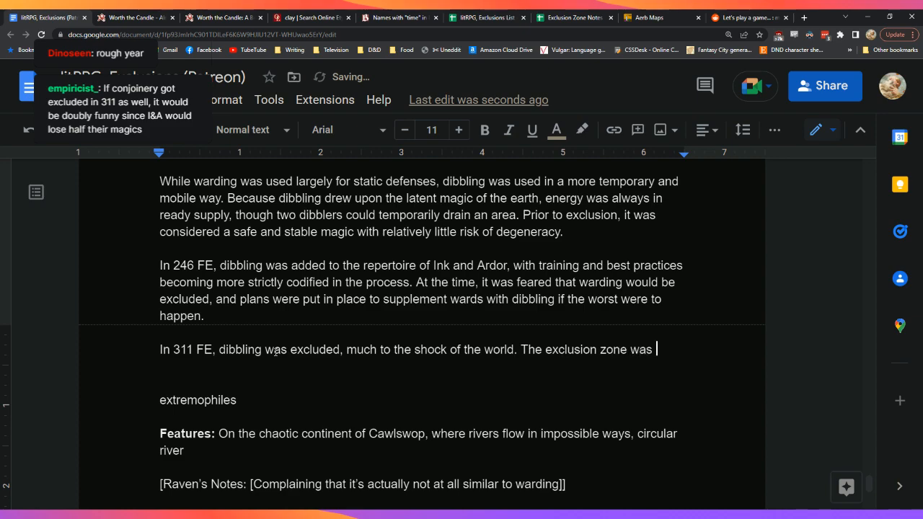
type("in a littel")
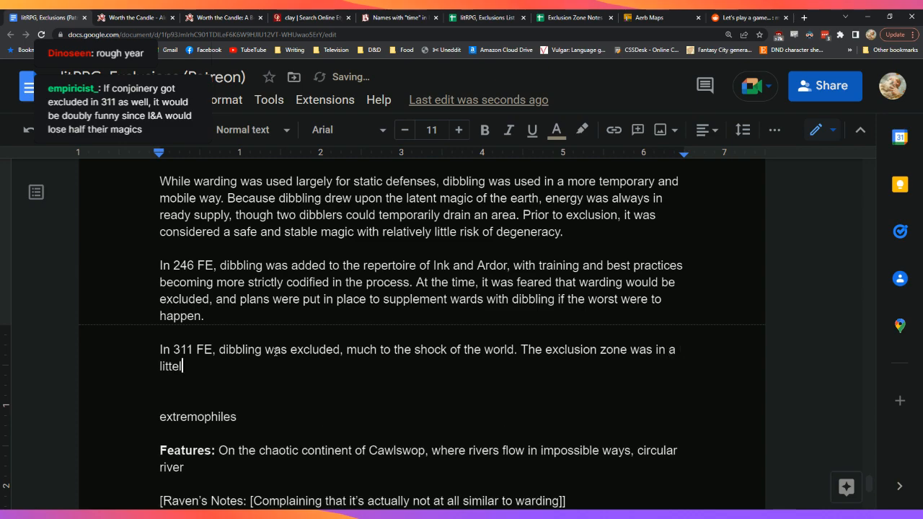
key("BackSpace")
key("BackSpace")
type("le-visited")
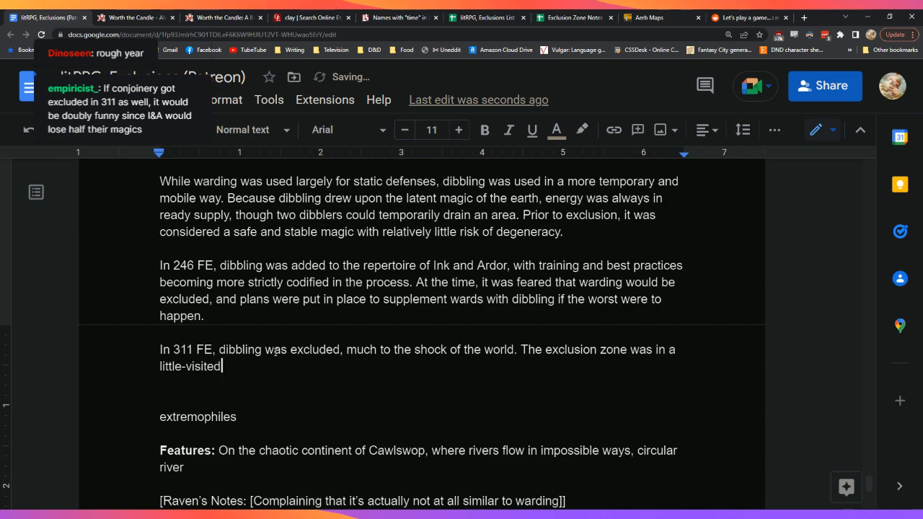
type(" part of")
key("Down")
key("Down")
key("Down")
key("Down")
key("Down")
key("Down")
key("Down")
key("Down")
key("Down")
key("Down")
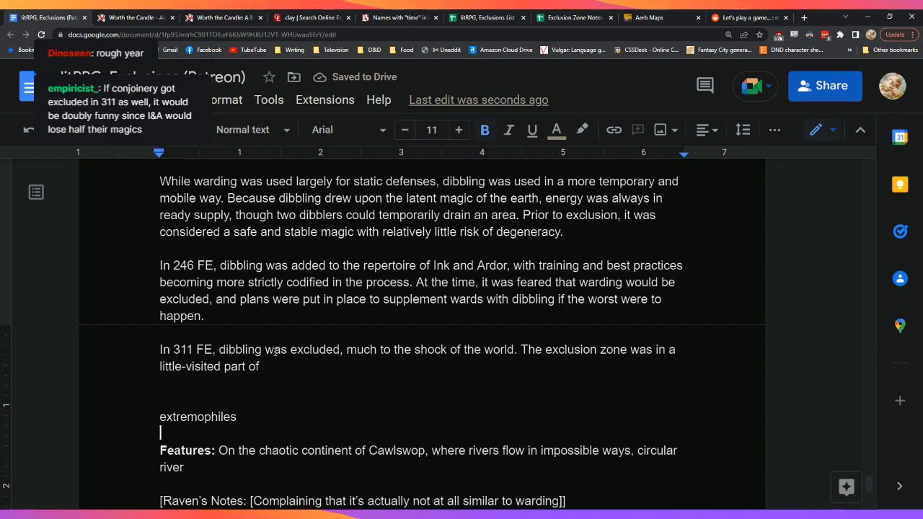
key("Up")
key("Up")
key("Up")
key("Up")
key("Up")
key("Up")
key("Up")
key("Up")
key("Up")
key("Up")
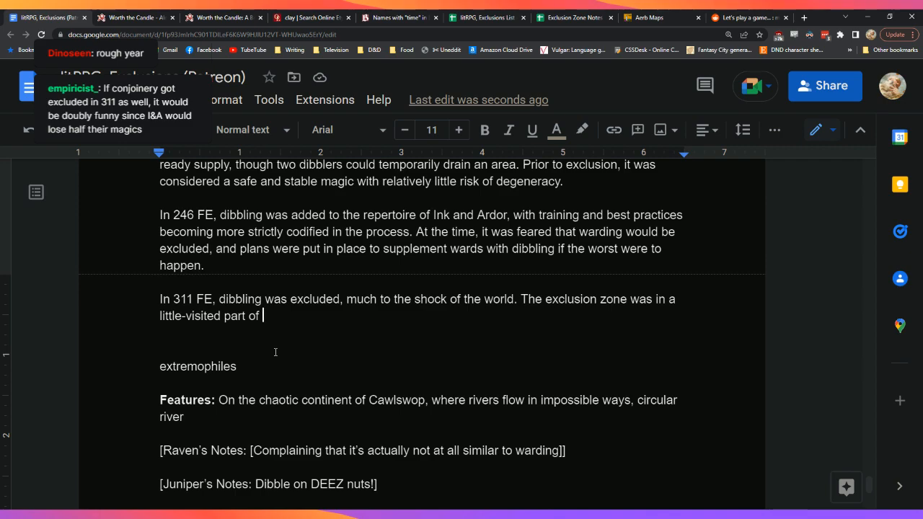
Step: Finish the exclusion zone sentence with "the continent of Cawlswop, within the Roundabout River."
type("the con")
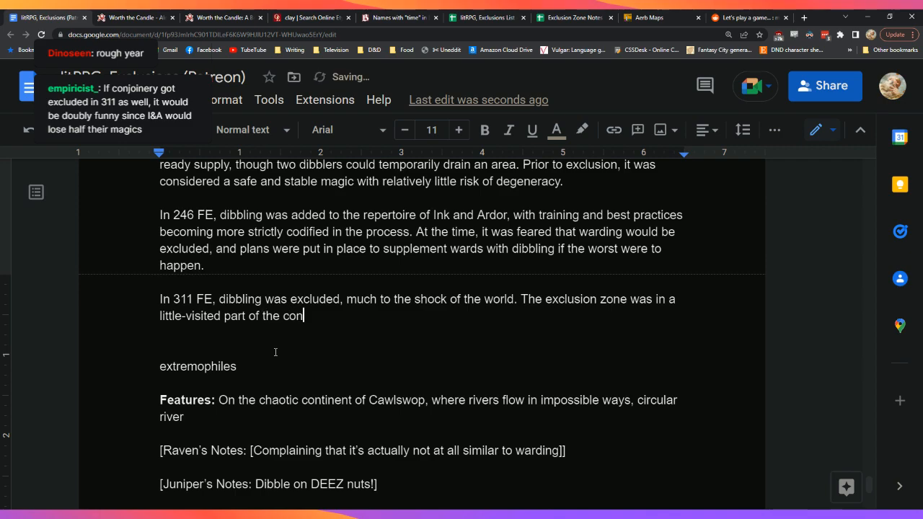
type("tinent of C")
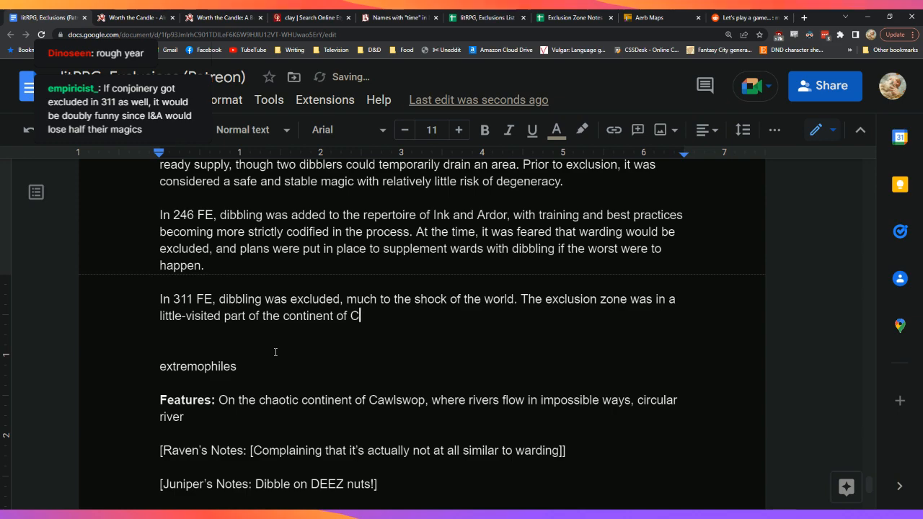
type("awlswop, within the ")
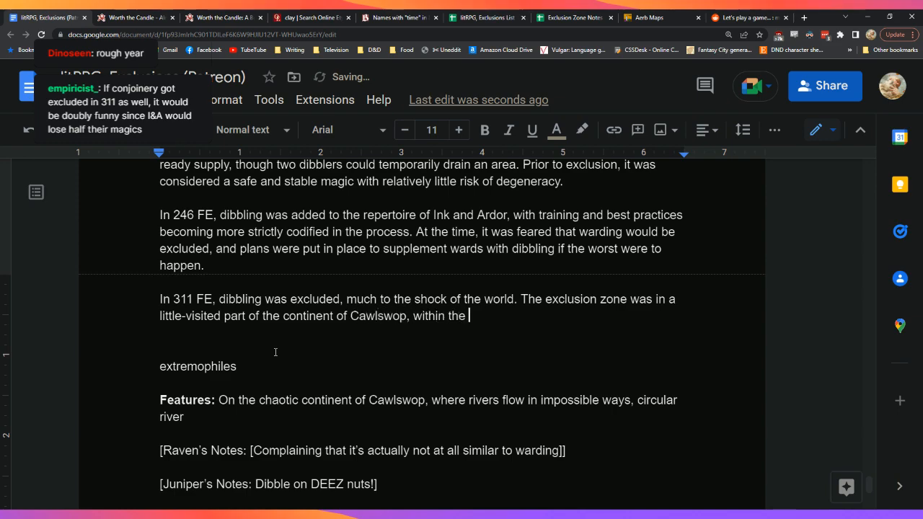
type("C")
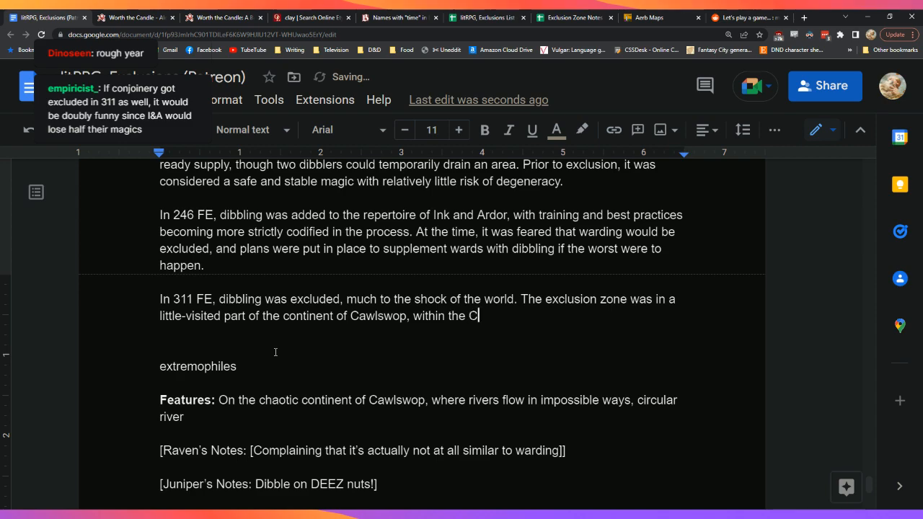
type("ircular")
key("BackSpace")
key("BackSpace")
key("BackSpace")
key("BackSpace")
key("BackSpace")
key("BackSpace")
key("BackSpace")
key("BackSpace")
type("Roundabout Riber")
key("BackSpace")
key("BackSpace")
key("BackSpace")
type("ver.")
key("Left")
key("Left")
key("Left")
key("Left")
key("Left")
key("Left")
key("Left")
key("Left")
key("Left")
key("Left")
key("Left")
key("Left")
key("Left")
key("Left")
key("Left")
key("Left")
key("Left")
type("a")
key("BackSpace")
key("BackSpace")
key("Down")
key("Left")
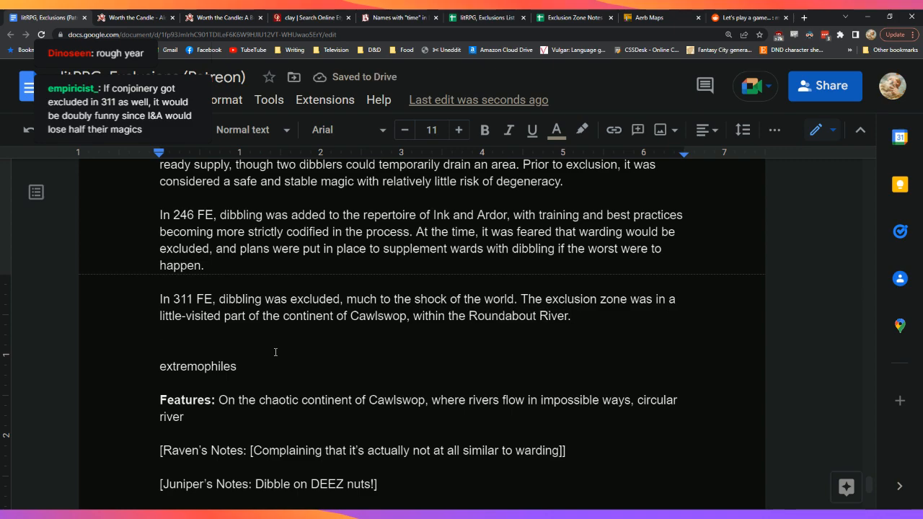
type("Wh")
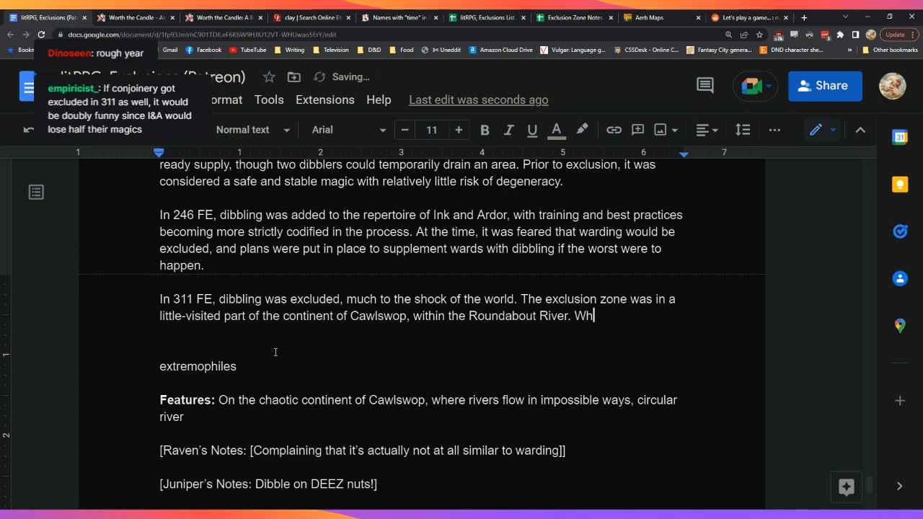
type("ile the exac")
key("BackSpace")
key("BackSpace")
key("BackSpace")
key("BackSpace")
key("BackSpace")
key("BackSpace")
key("BackSpace")
key("BackSpace")
key("BackSpace")
key("BackSpace")
key("BackSpace")
key("BackSpace")
key("BackSpace")
key("BackSpace")
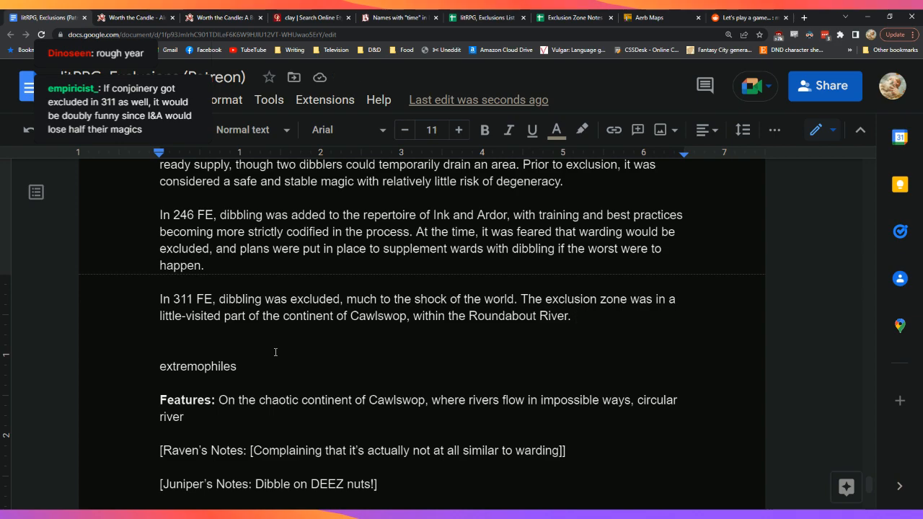
Step: Add a third sentence to the 311 FE paragraph, beginning "Within the zone, energy is rapidly drawn from the earth"
type("The")
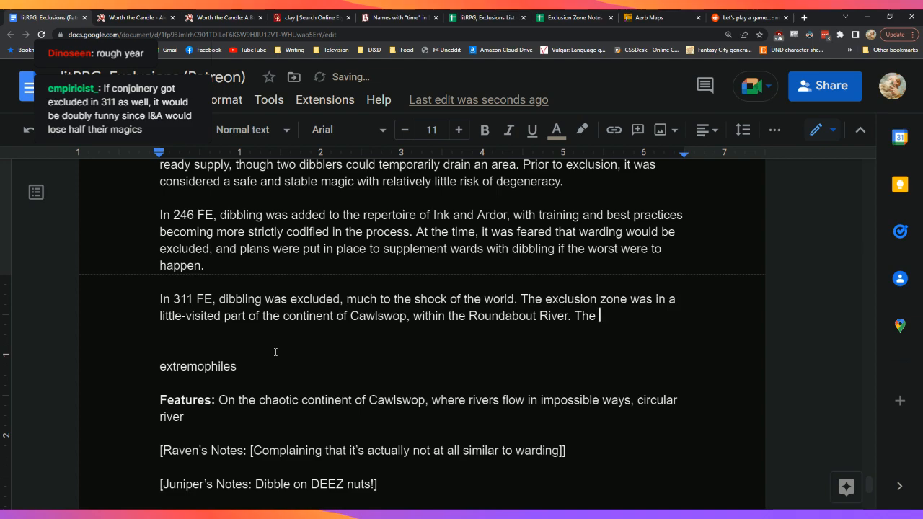
key("BackSpace")
key("BackSpace")
key("BackSpace")
key("BackSpace")
type("Within the z")
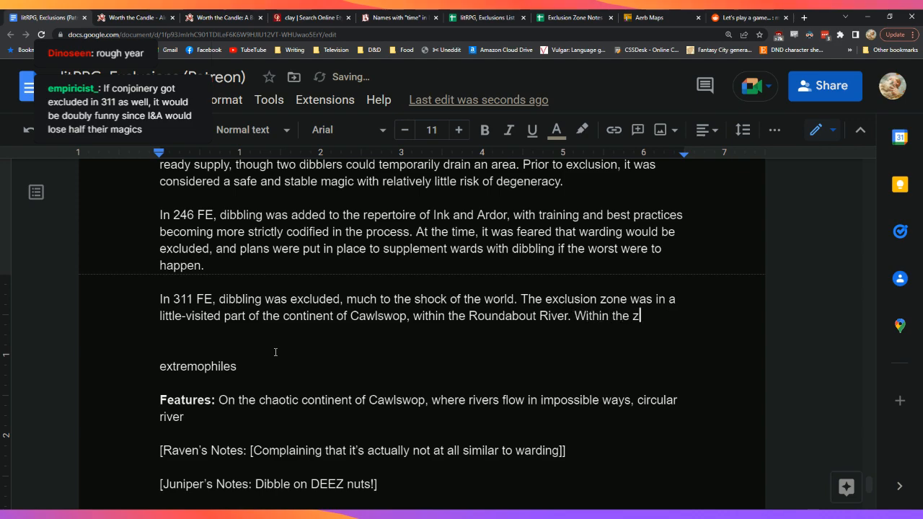
type("one, energy")
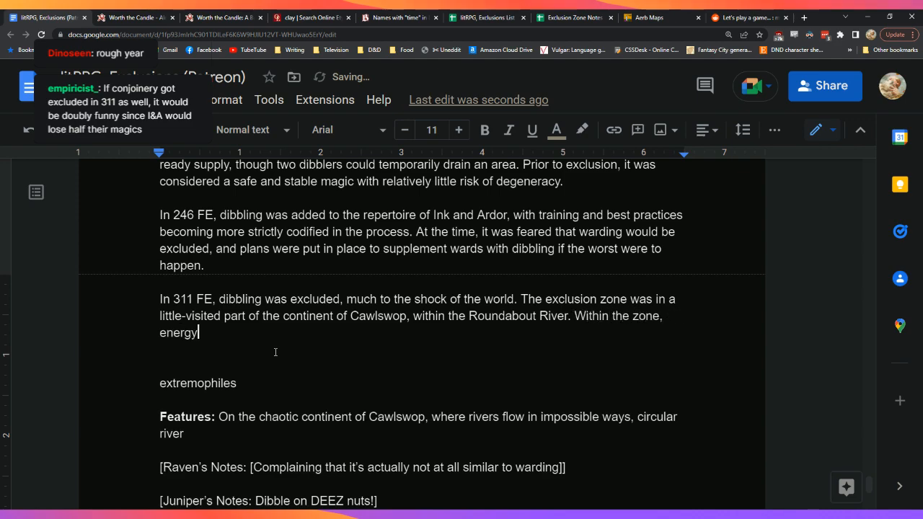
type(" is ra")
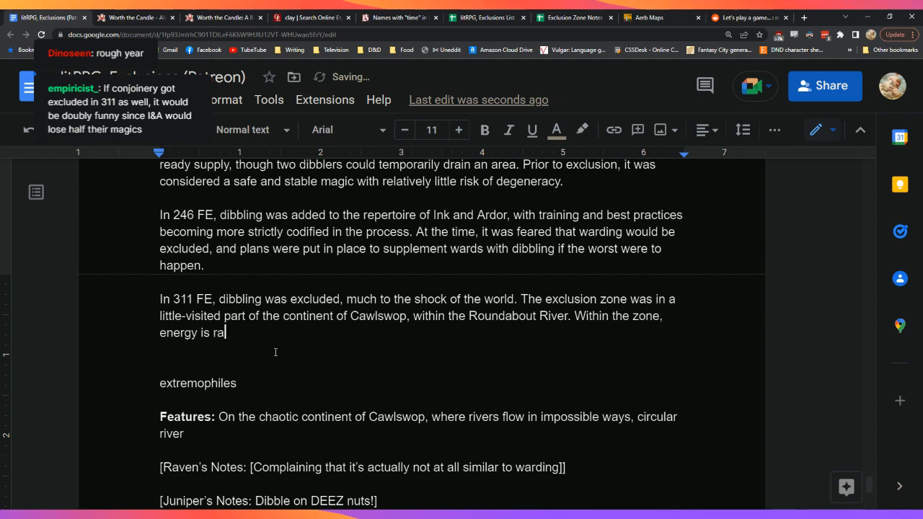
type("pidly drawn from the earth")
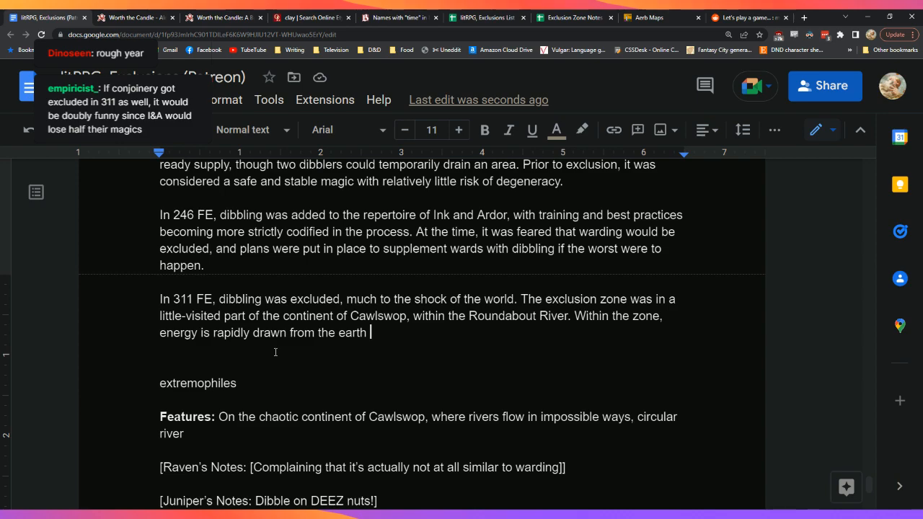
Step: Extend the 311 FE paragraph's opening sentence after "world" with ", especially as it was the third exclusion that year"
key("Up")
key("Right")
key("Right")
key("Right")
key("Right")
key("Right")
key("Right")
key("Right")
key("Right")
key("Right")
key("Right")
key("Right")
key("Right")
key("Right")
key("Right")
key("Right")
key("Right")
key("Right")
key("Right")
key("Right")
key("Right")
key("Right")
type(", ")
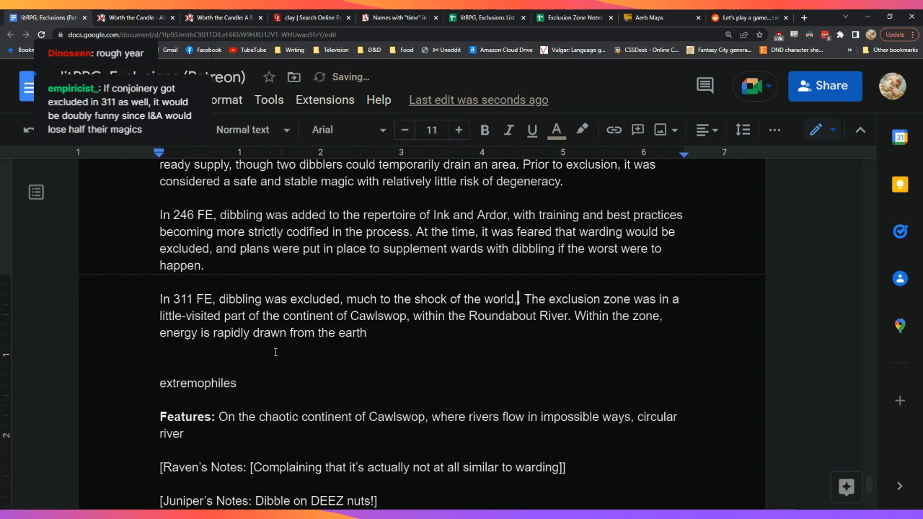
type("espec")
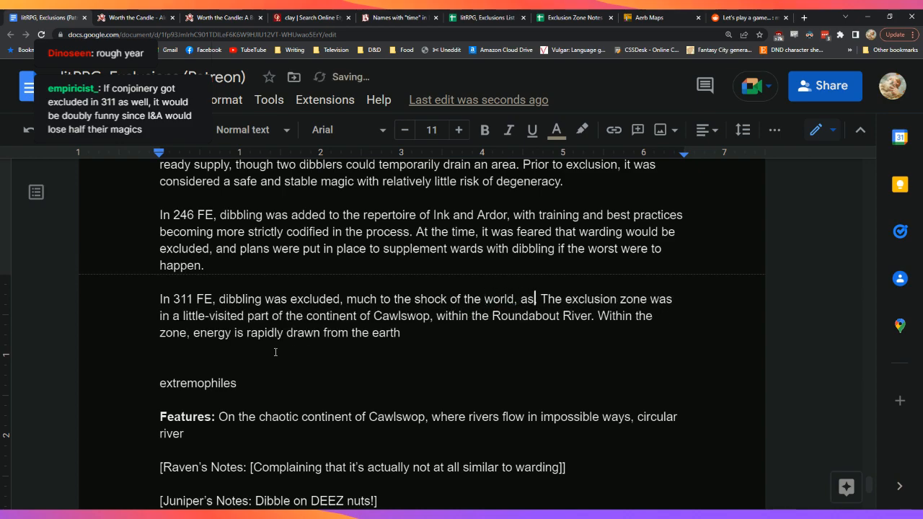
type("ially as i")
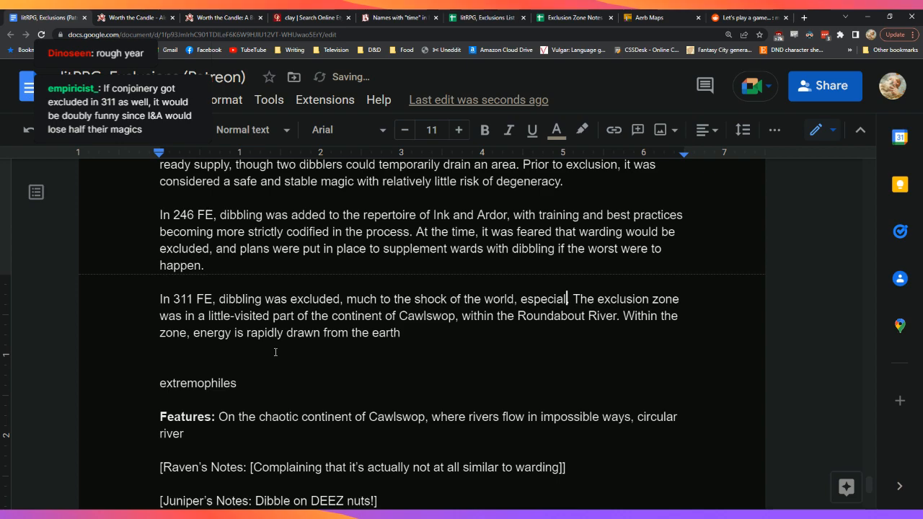
type("t was the thir")
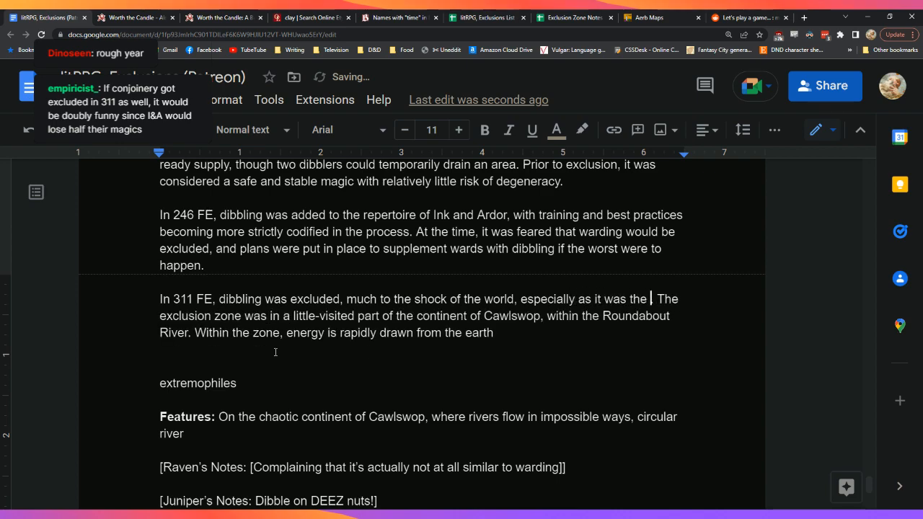
type("d exclusion that ")
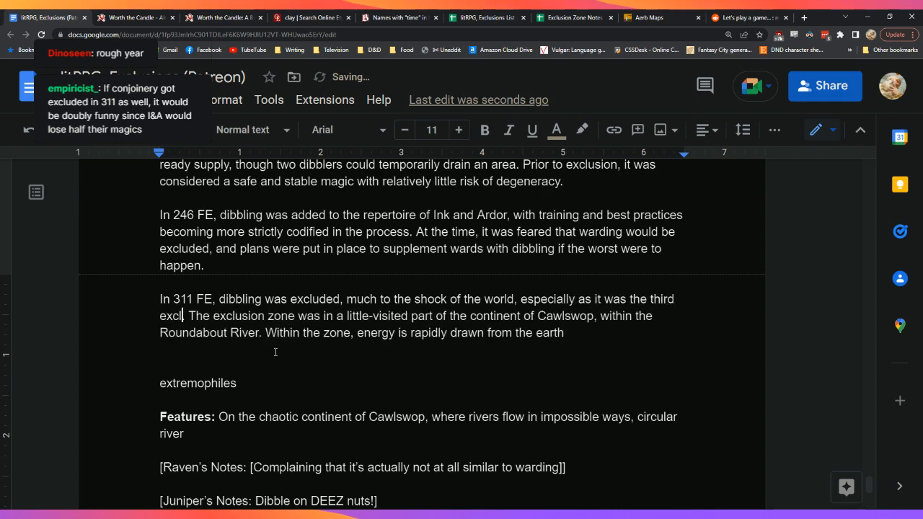
type("year")
Step: Return to the paragraph's end and finish the energy sentence with "in sharp bursts, which, being undirected, result in explosions rather than wards."
key("Down")
key("End")
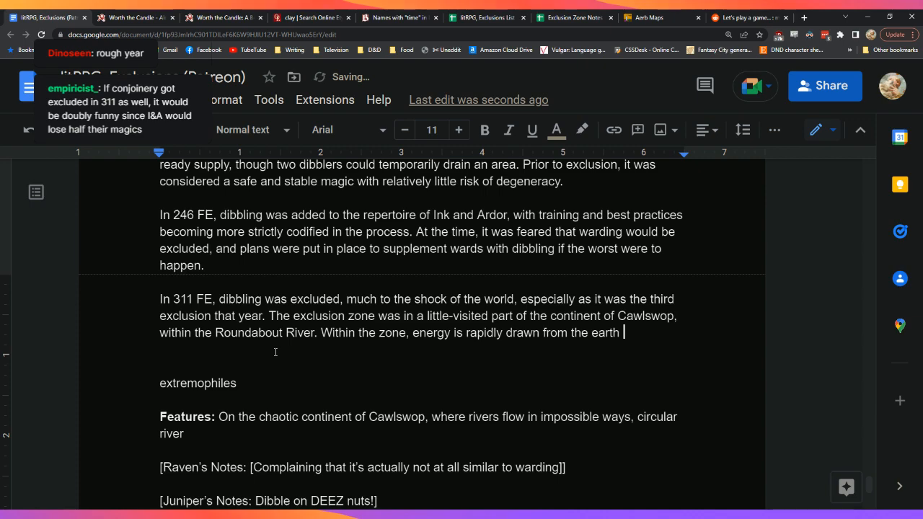
type("in")
type(" sharp burst")
type("s, who")
key("BackSpace")
type("ich, being undirected, ")
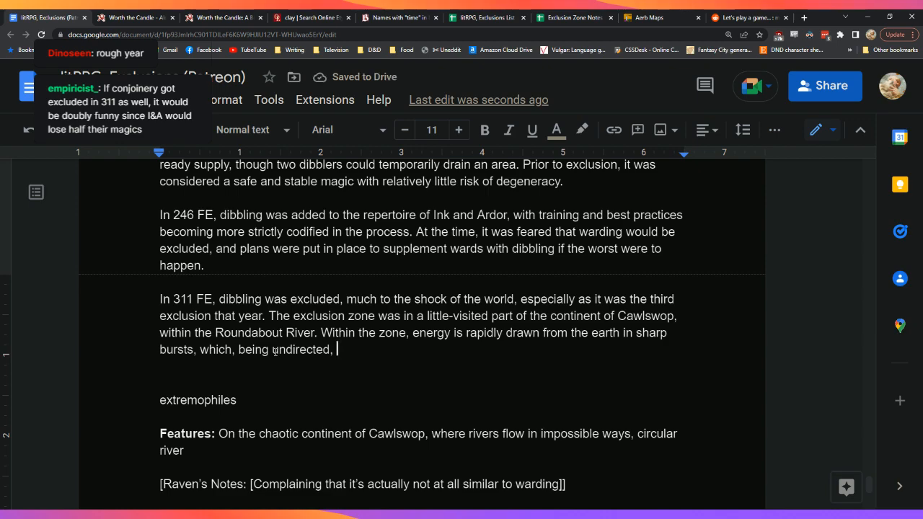
type("result in explosions rather than wards.")
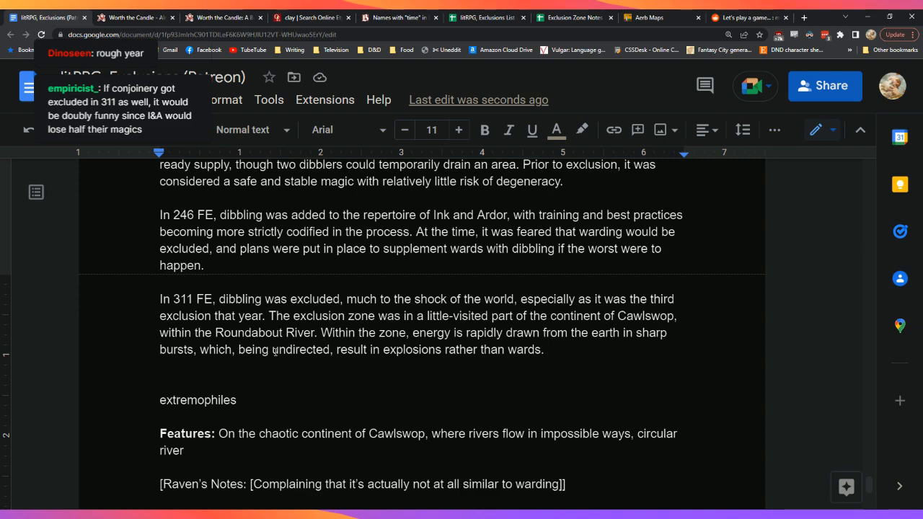
Step: Start another sentence in the 311 FE paragraph reading "As dibbling requires a practitioner, the nature of the phenomena"
type("The")
key("BackSpace")
key("BackSpace")
key("BackSpace")
key("BackSpace")
type("As ")
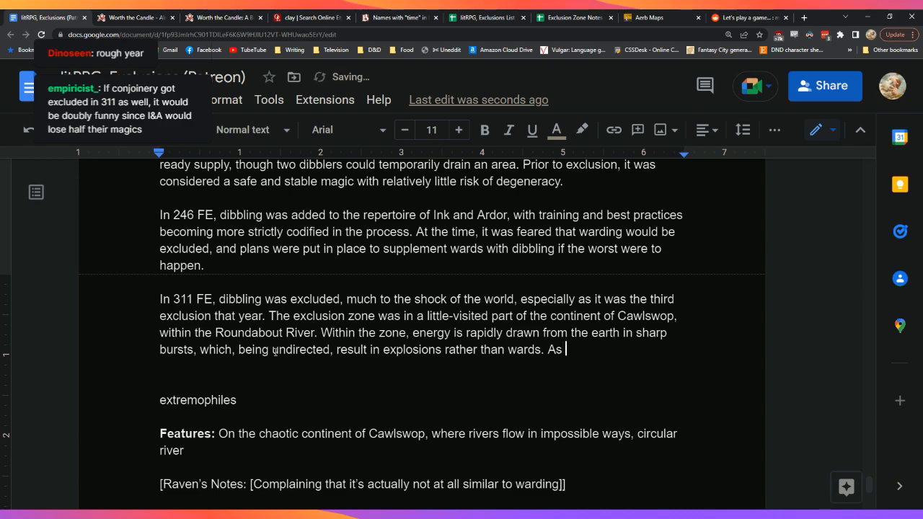
type("dibbling requ")
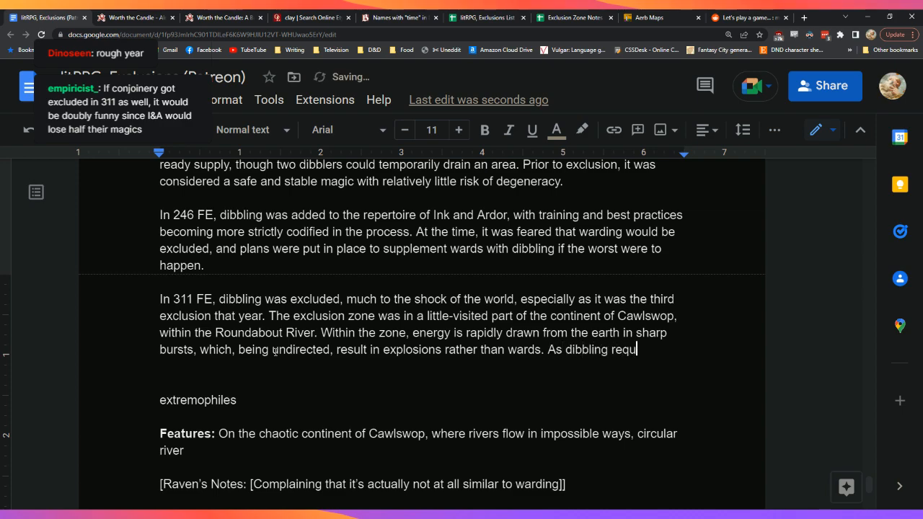
type("ires a")
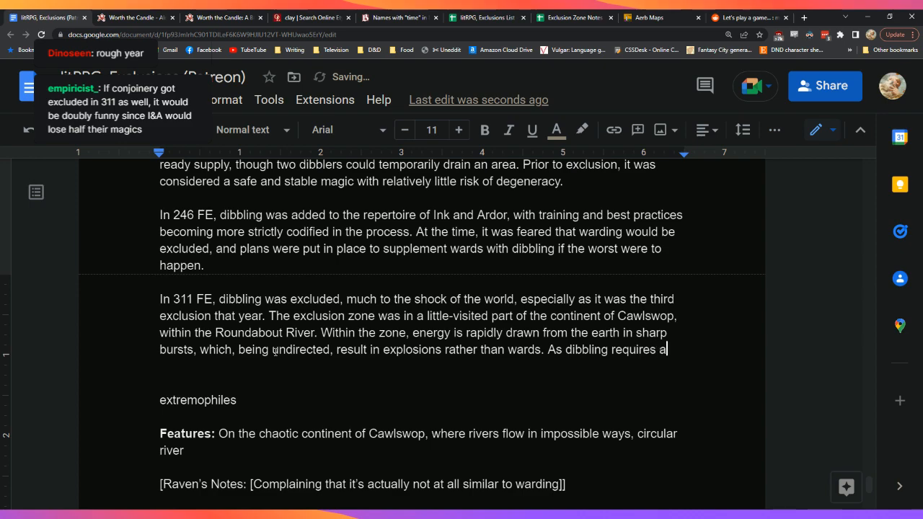
type(" practitioner")
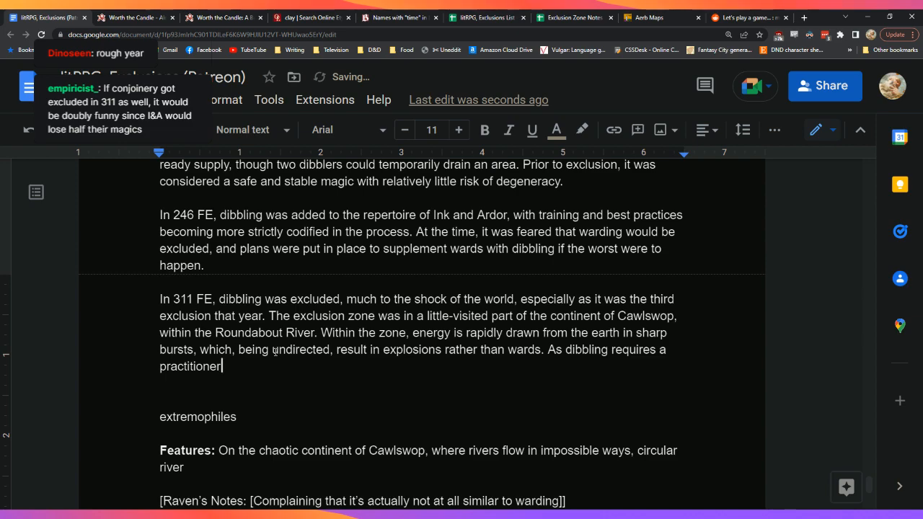
type(", the natureof")
key("BackSpace")
key("BackSpace")
key("BackSpace")
type("of the phenomena")
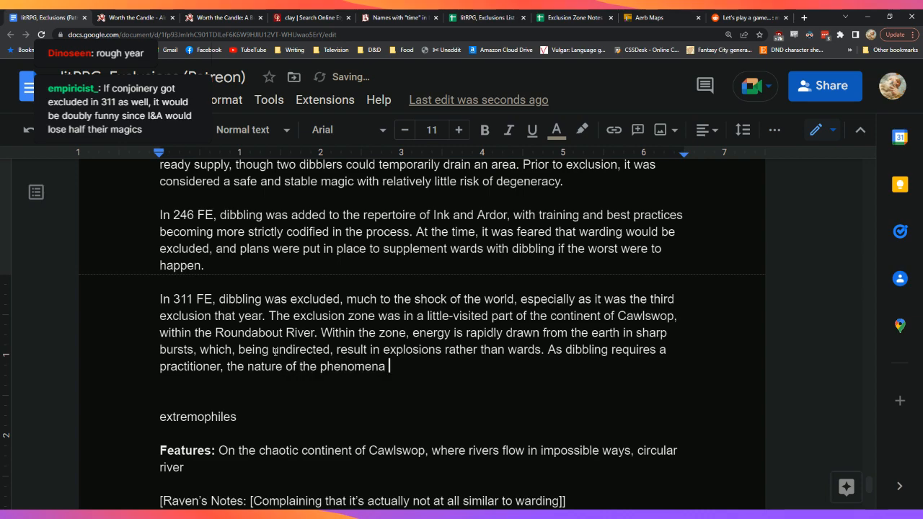
Step: Insert the word "normally" between "dibbling" and "requires" in the paragraph's last sentence
key("Left")
key("Left")
key("Left")
key("Left")
key("Left")
key("Left")
key("Left")
key("Left")
key("Left")
key("Left")
key("Left")
key("Left")
key("Left")
key("Left")
key("Left")
key("Left")
key("Left")
key("Left")
key("Left")
key("Left")
key("Left")
key("Left")
key("Left")
key("Left")
key("Left")
key("Left")
key("Left")
key("Left")
key("Left")
key("Left")
key("Left")
key("Left")
key("Left")
key("Left")
key("Left")
key("Left")
key("Left")
key("Left")
key("Left")
key("Left")
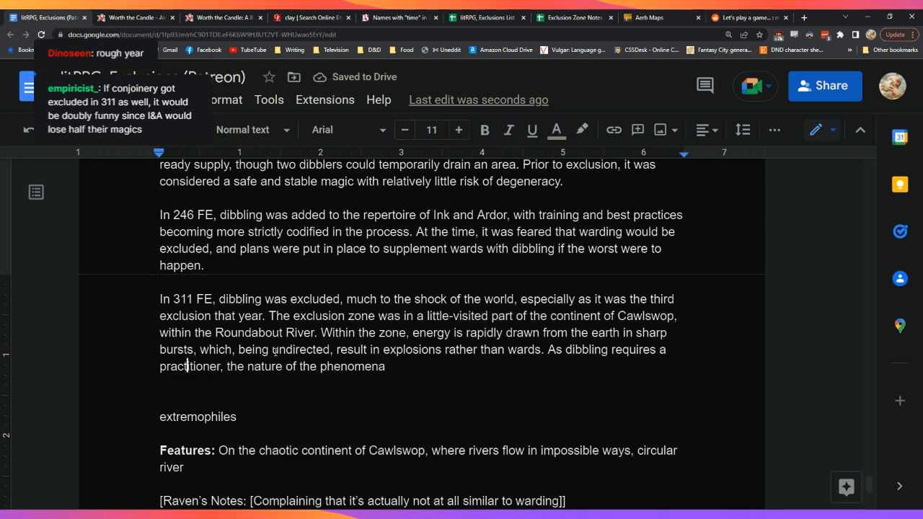
type("normally")
Step: Finish the phenomena sentence with "is unclear, though efforts to stop the explosive force have failed." and begin another with "Shortly after the"
key("End")
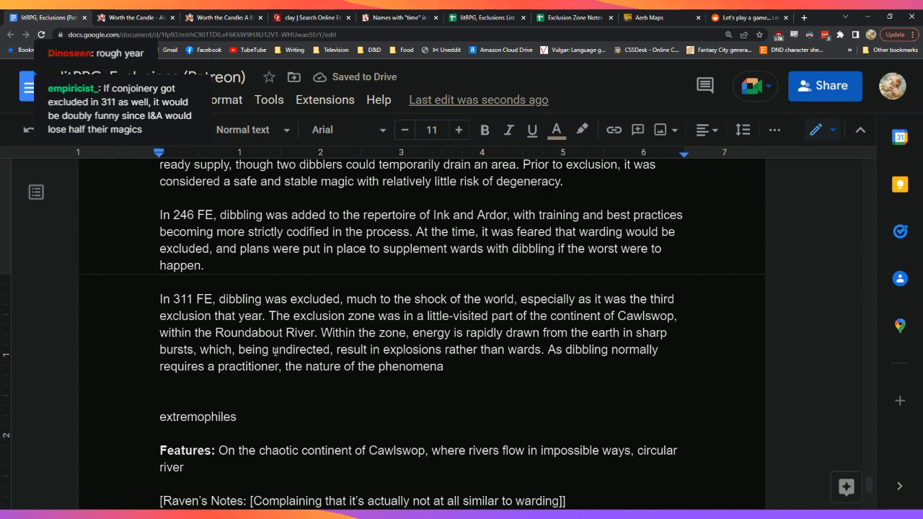
key("Down")
key("Down")
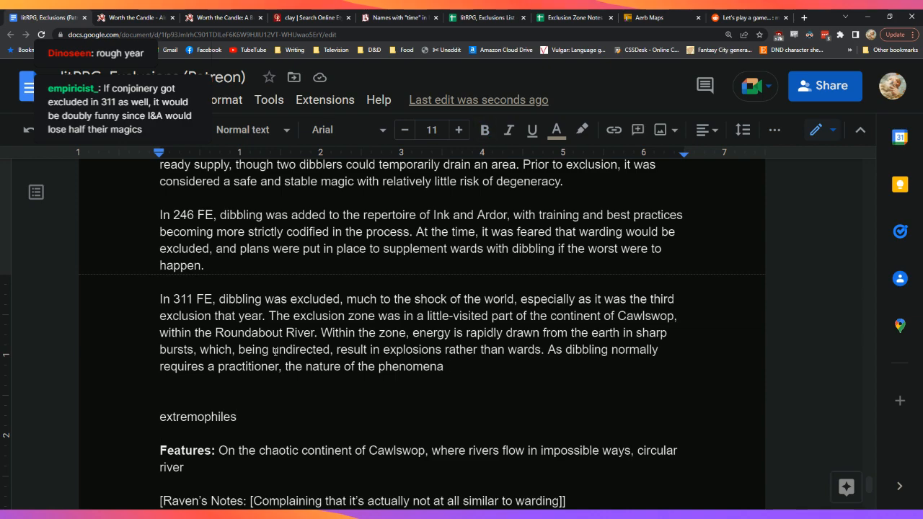
key("shift+Up")
key("Left")
key("Left")
type("is uncl")
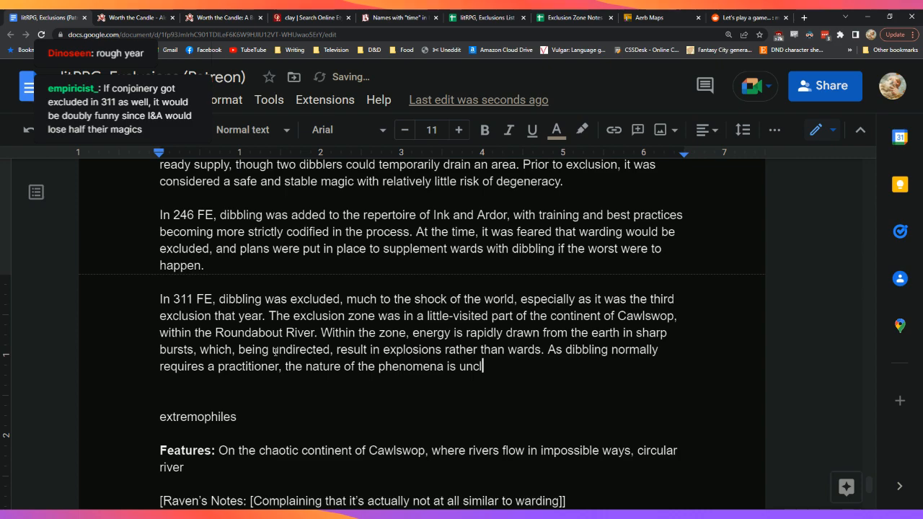
type("ear, though eff")
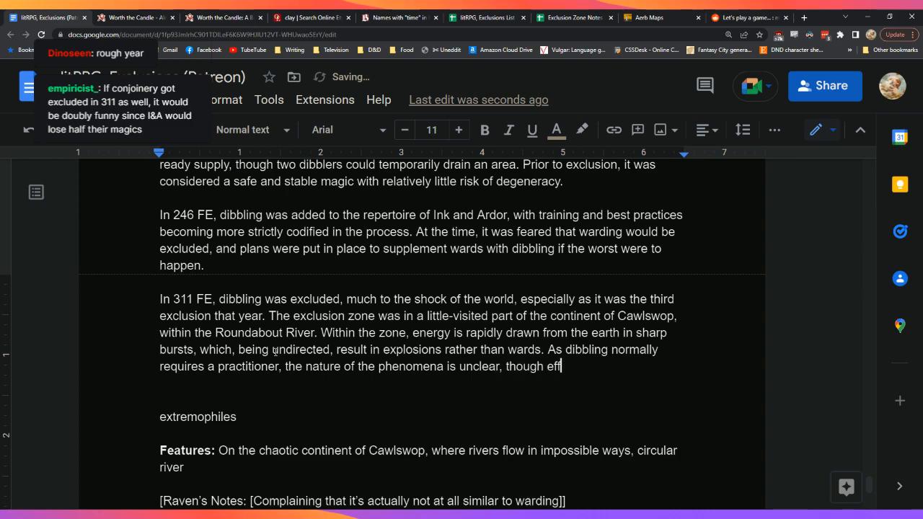
type("orts to stop the explosive ")
type("force have ")
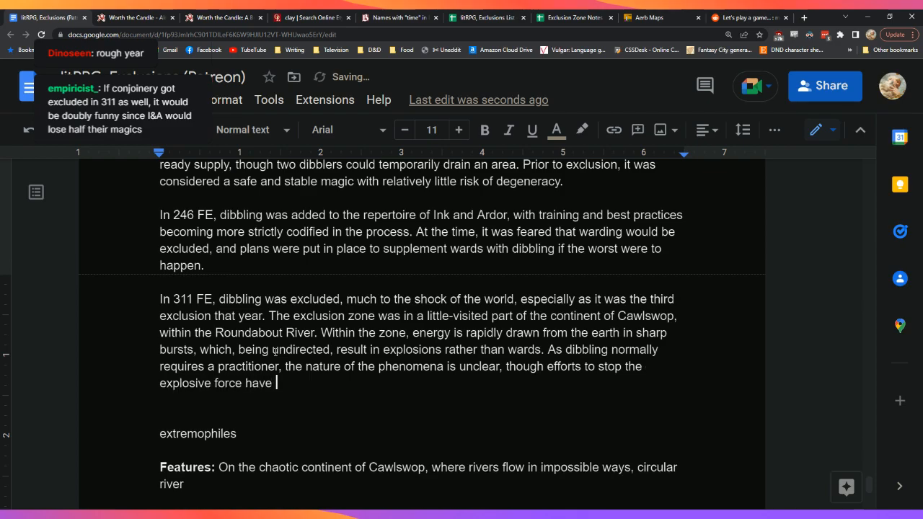
type("failed. Shortly after the xo")
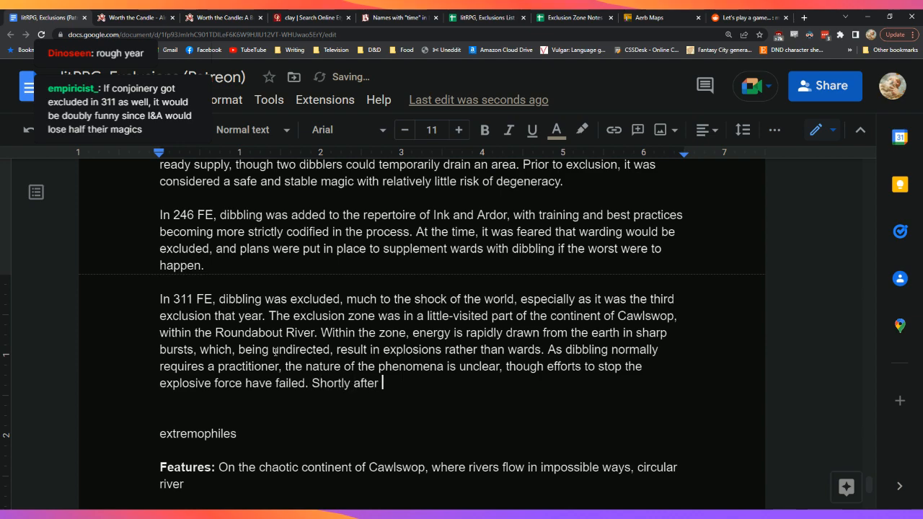
Step: Continue the sentence after "Shortly after the" with "exclusion, a contingent of"
key("BackSpace")
key("BackSpace")
type("exclusion, a")
type(" team")
key("BackSpace")
key("BackSpace")
key("BackSpace")
key("BackSpace")
type("contingent of ")
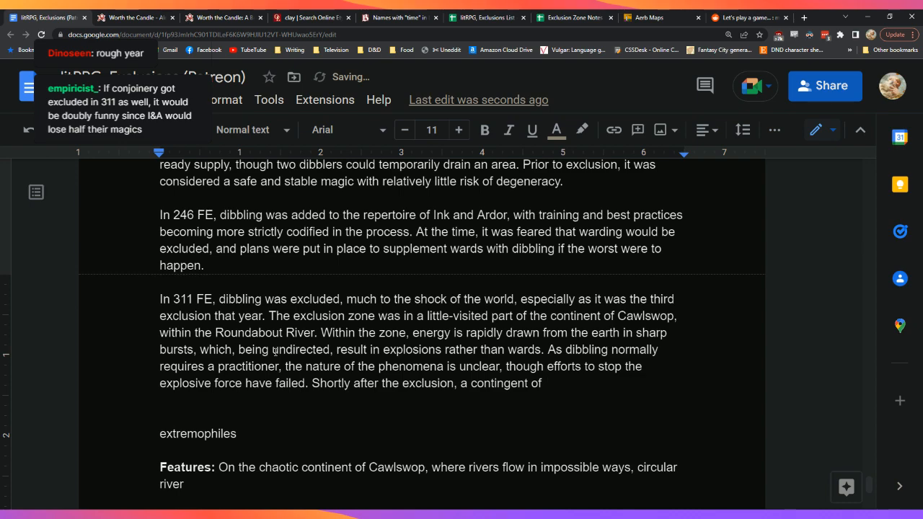
Step: Finish the contingent sentence with "dibblers moved to outside the exclusion zone in order to study it, but little resulted from their research."
type("dibblers moved to out")
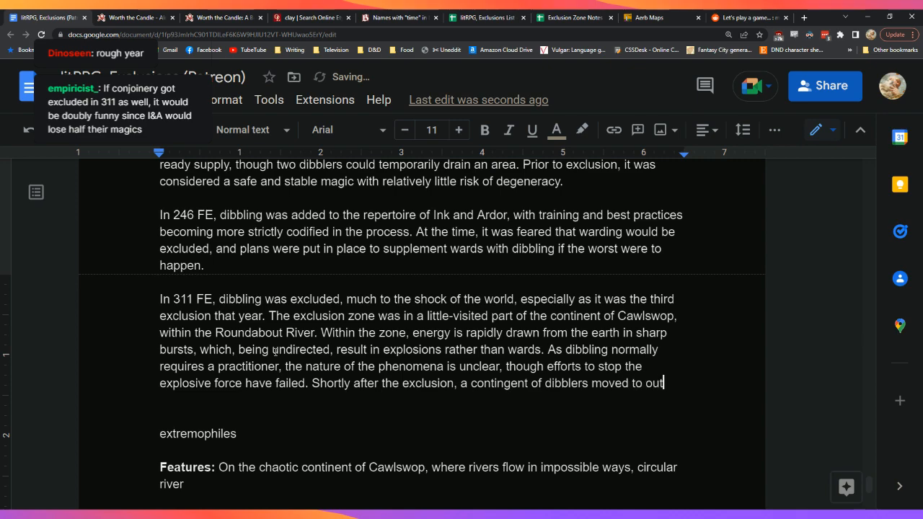
type("side the e")
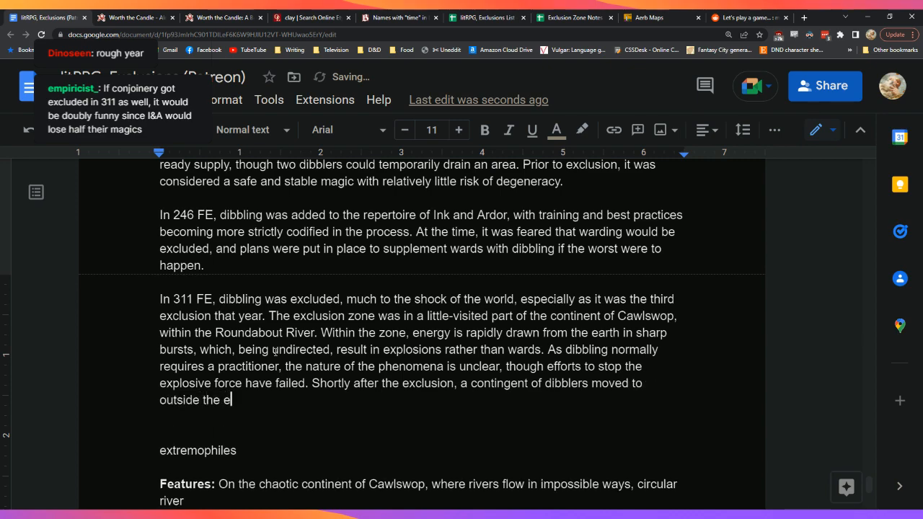
type("xclusion zone ")
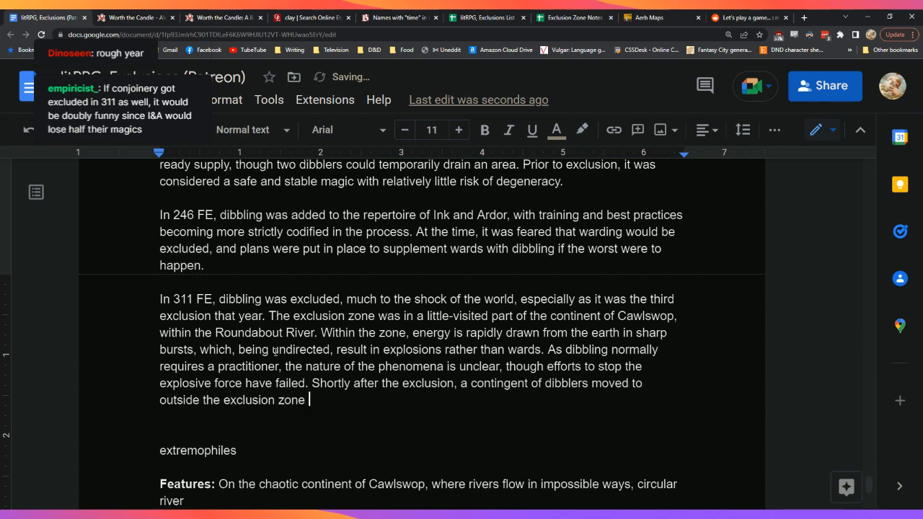
type("in order to st")
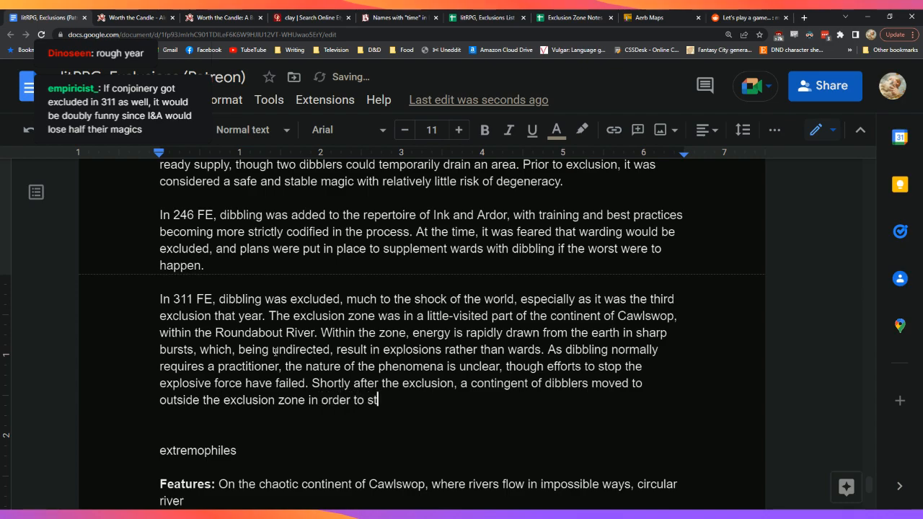
type("udy it, but little resu")
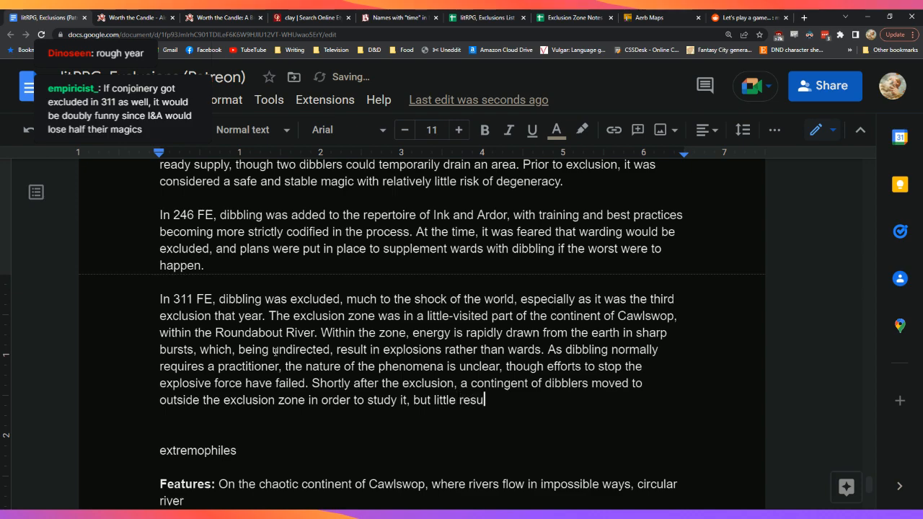
type("lted from their re")
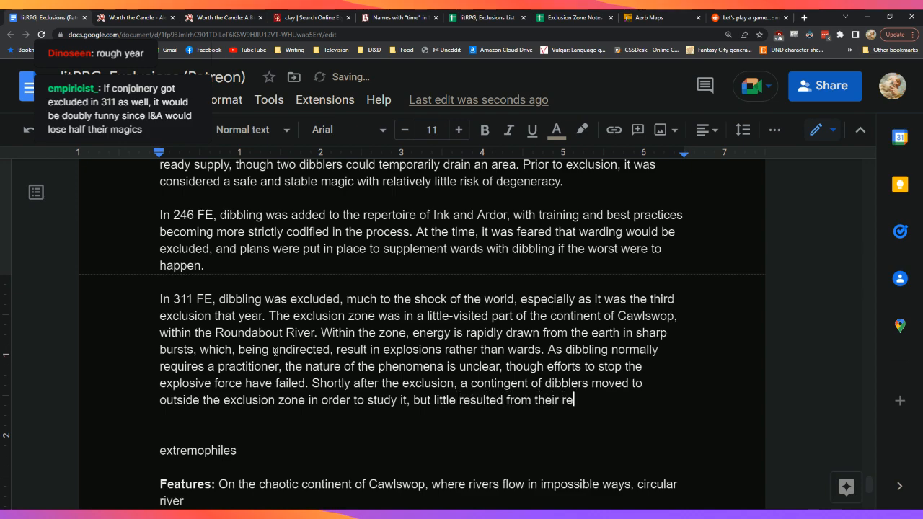
type("search.")
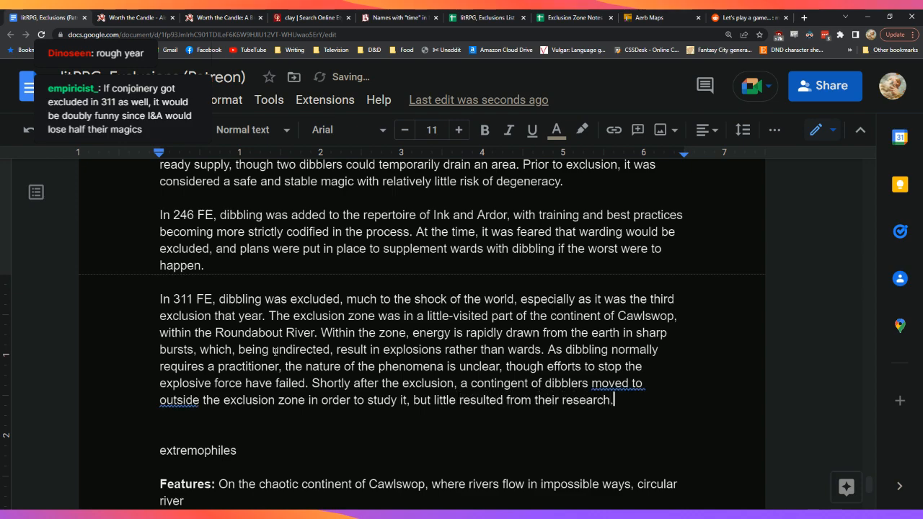
Step: Insert "a temporary research station" between "moved to" and "outside the exclusion zone" in the sentence about the contingent of dibblers
key("Down")
key("Up")
key("Up")
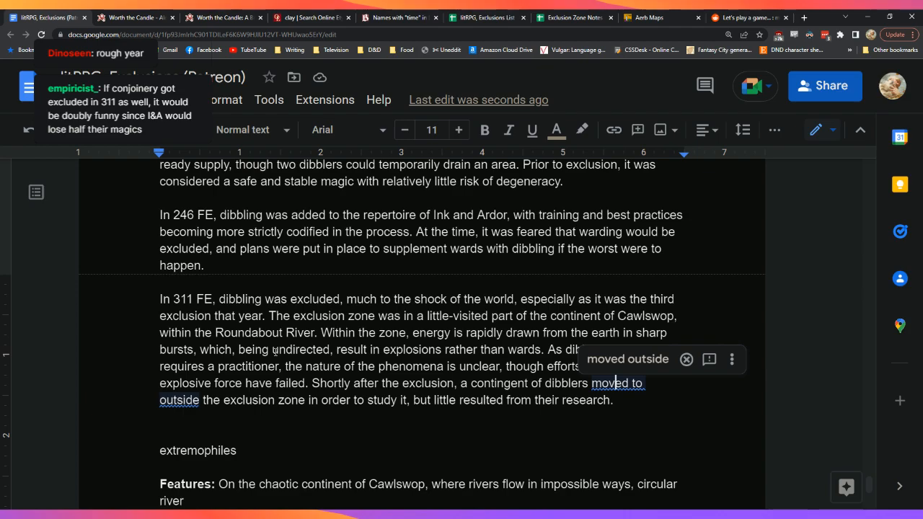
key("Down")
key("Up")
key("Right")
key("Right")
key("Right")
key("Right")
type("a")
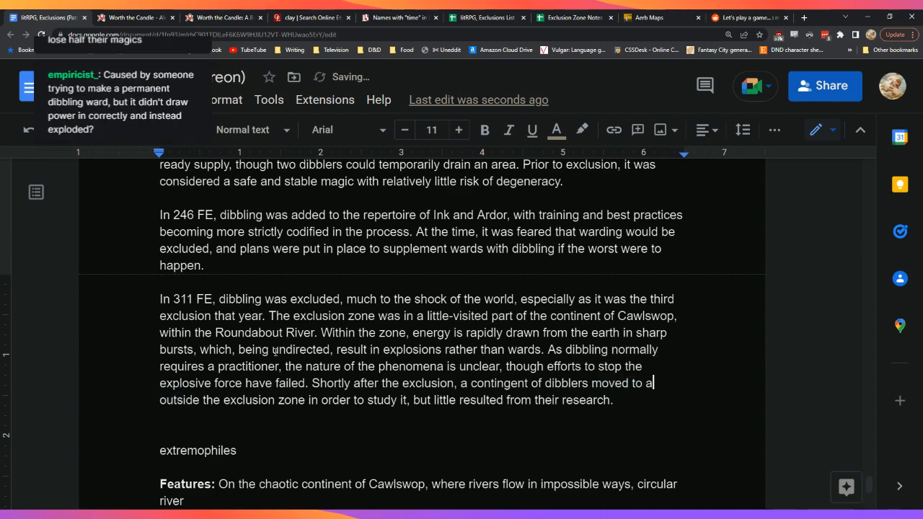
type(" temporary")
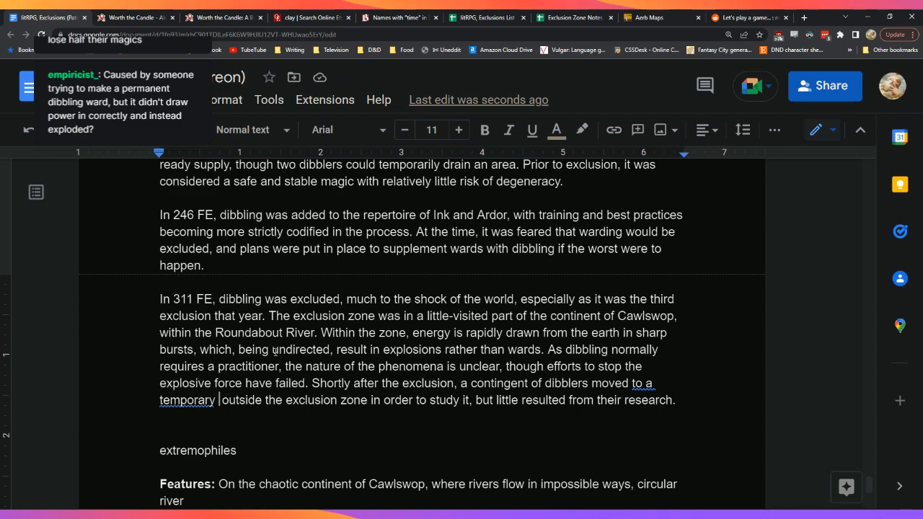
type("research station")
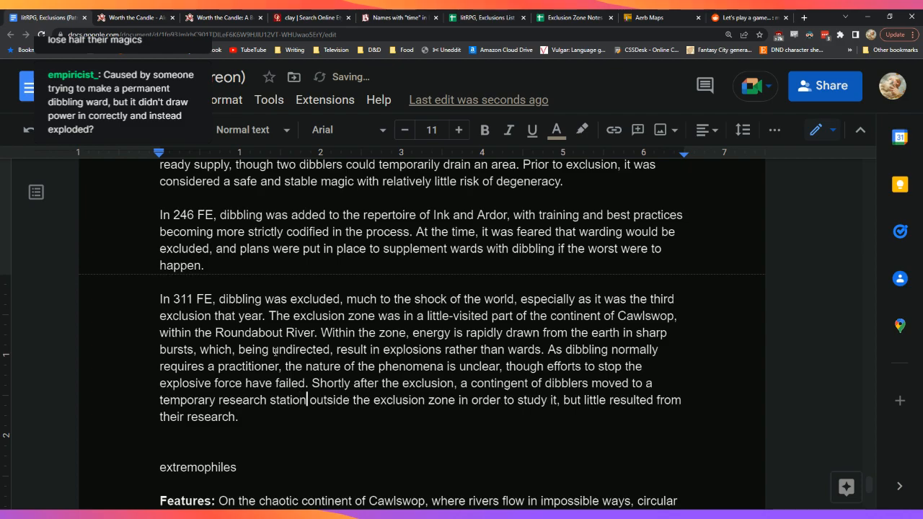
Step: Extend the paragraph's last sentence after "their research" with ", and by the end of the Second Empire thirteen years"
key("Down")
key("BackSpace")
type(", and by the")
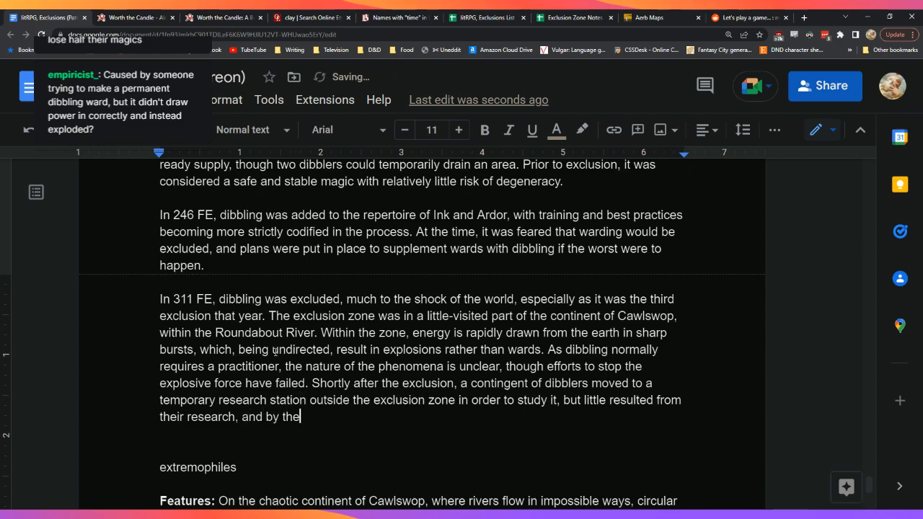
type(" end of the Sec")
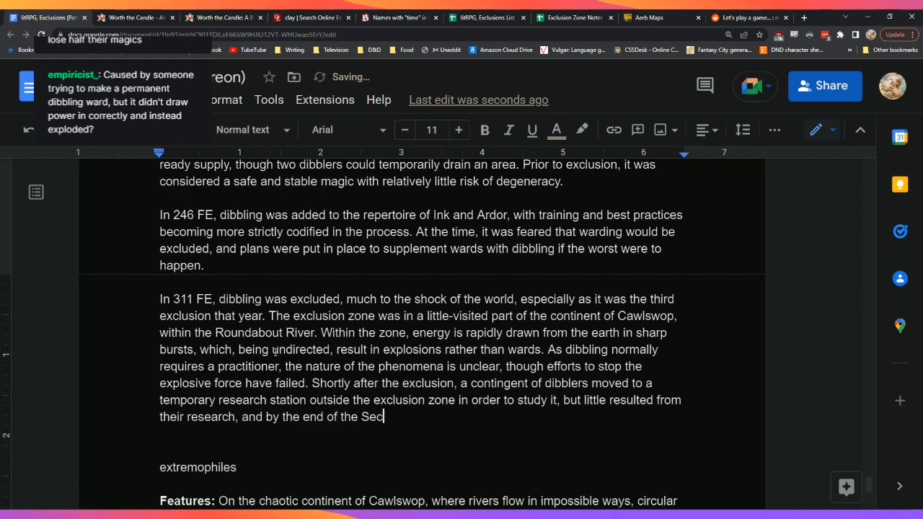
type("ond Empire, thir")
key("BackSpace")
key("BackSpace")
key("BackSpace")
key("BackSpace")
key("BackSpace")
key("BackSpace")
type("thirte")
type("ears")
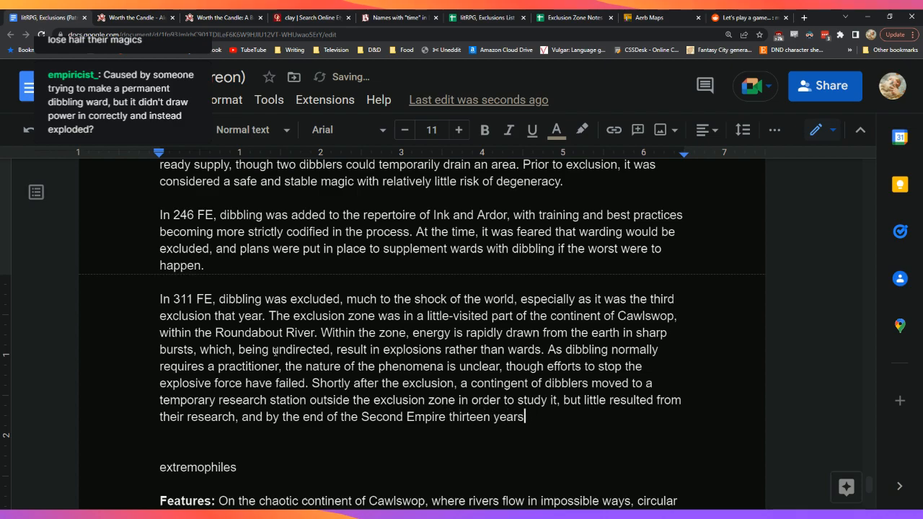
Step: Finish the Second Empire sentence with "later, all attempts had been abandoned."
type(" later, the proj")
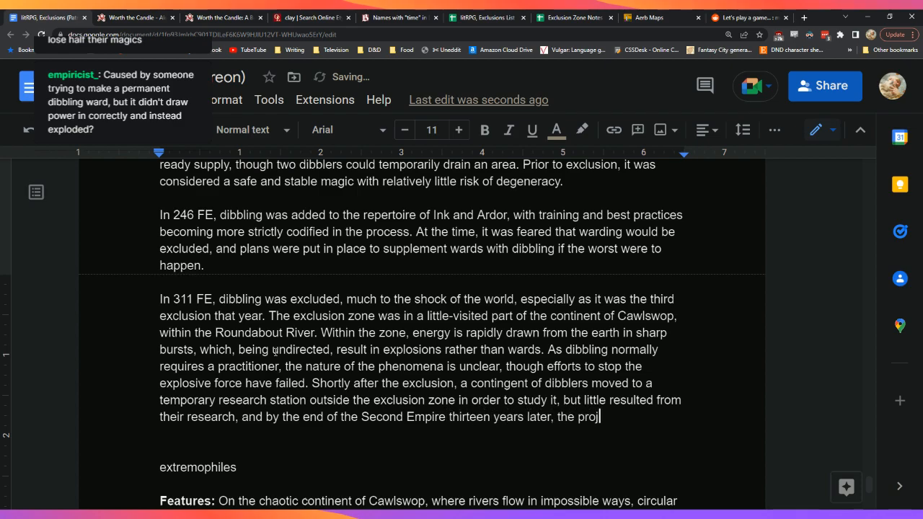
type("ect was")
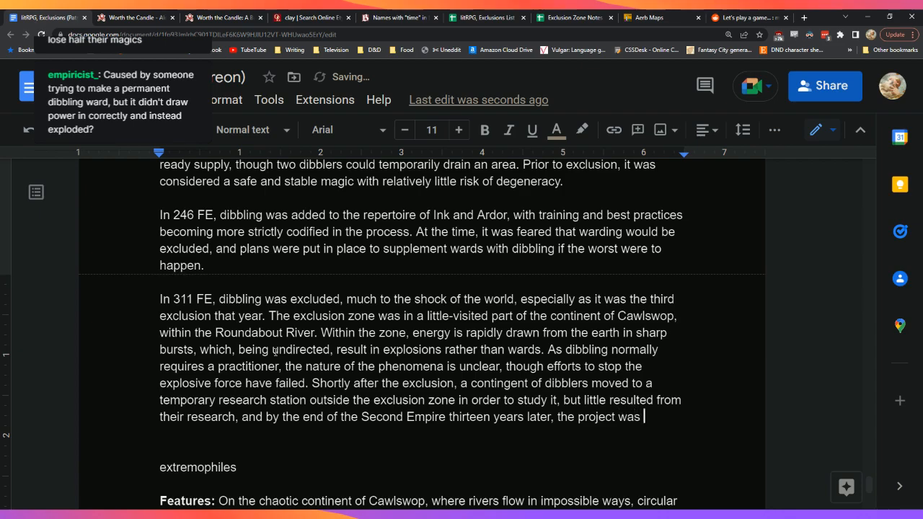
key("BackSpace")
key("BackSpace")
key("BackSpace")
key("BackSpace")
key("BackSpace")
key("BackSpace")
key("BackSpace")
key("BackSpace")
key("BackSpace")
key("BackSpace")
key("BackSpace")
key("BackSpace")
key("BackSpace")
key("BackSpace")
key("BackSpace")
key("BackSpace")
type("all attempts h")
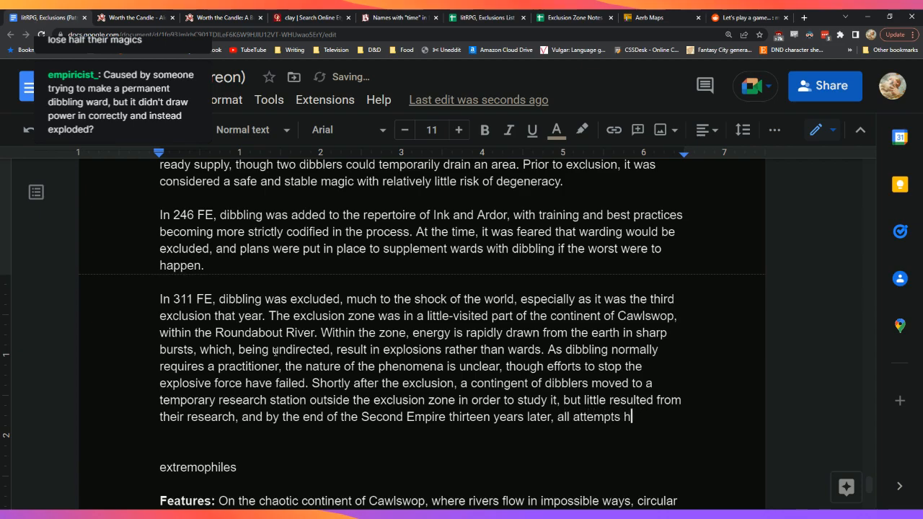
type("ad been abandoned.")
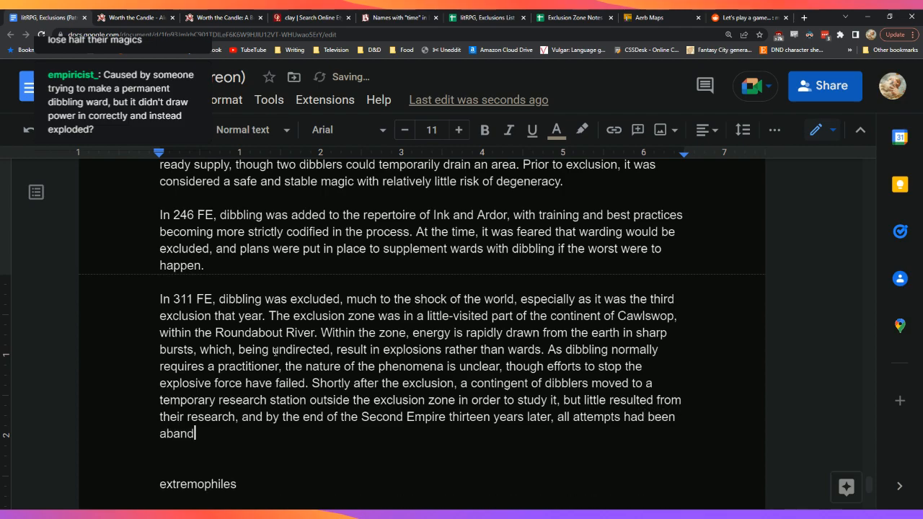
Step: Delete the leftover "extremophiles" note and its extra blank lines between the 311 FE paragraph and the Features section
key("Down")
key("Down")
key("Down")
key("Down")
key("Down")
key("Down")
key("Down")
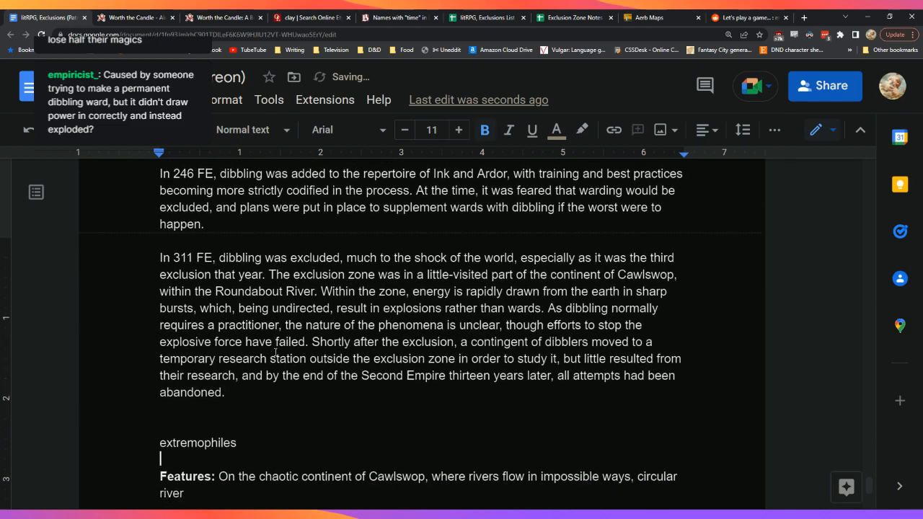
key("Up")
key("Up")
key("Up")
key("Left")
key("Down")
key("Down")
key("Down")
key("Down")
key("Down")
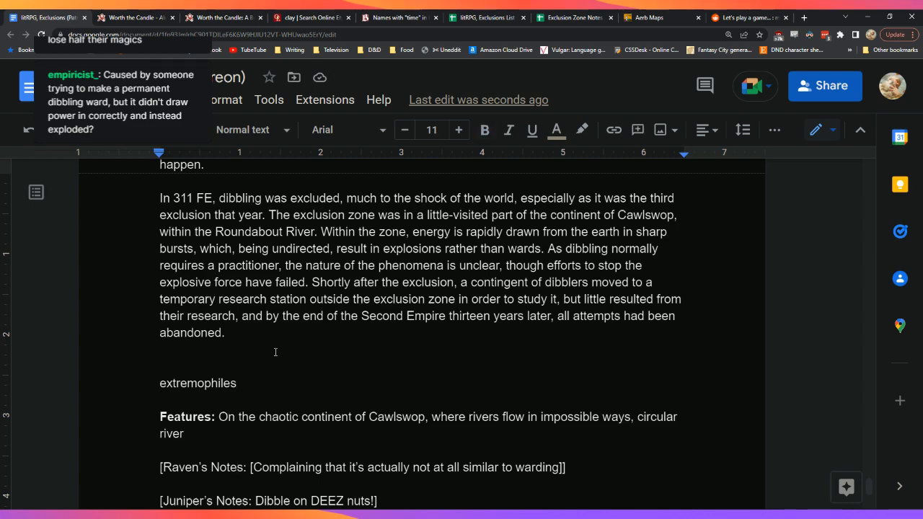
key("Up")
key("Up")
key("Up")
key("Up")
key("shift+Up")
key("shift+Up")
key("shift+Up")
key("BackSpace")
key("Down")
key("Down")
key("Down")
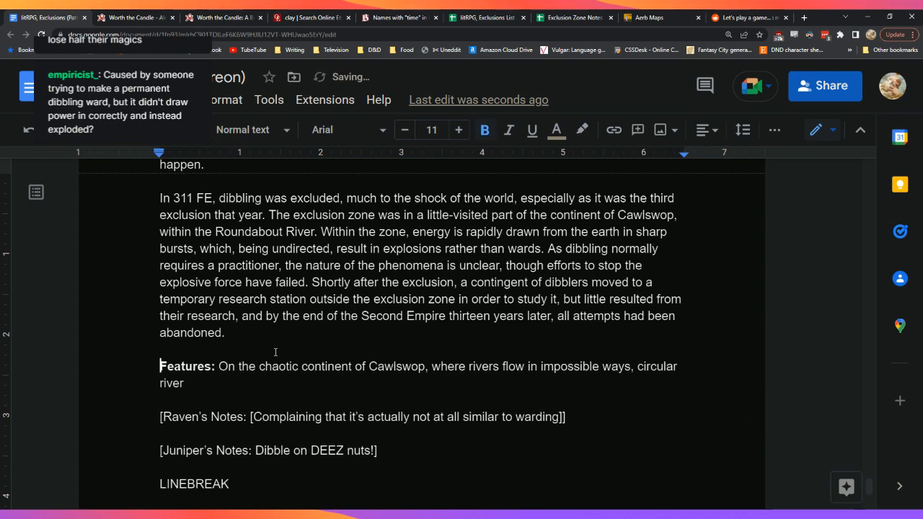
key("Left")
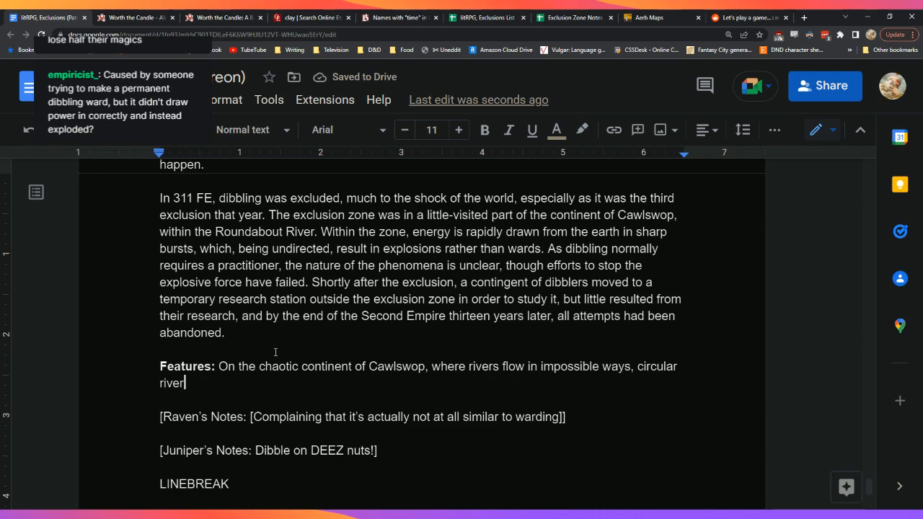
key("Up")
key("Up")
key("Left")
key("Right")
key("Down")
key("Down")
key("Down")
key("Down")
key("Down")
key("Left")
key("Up")
key("Up")
key("Up")
key("Left")
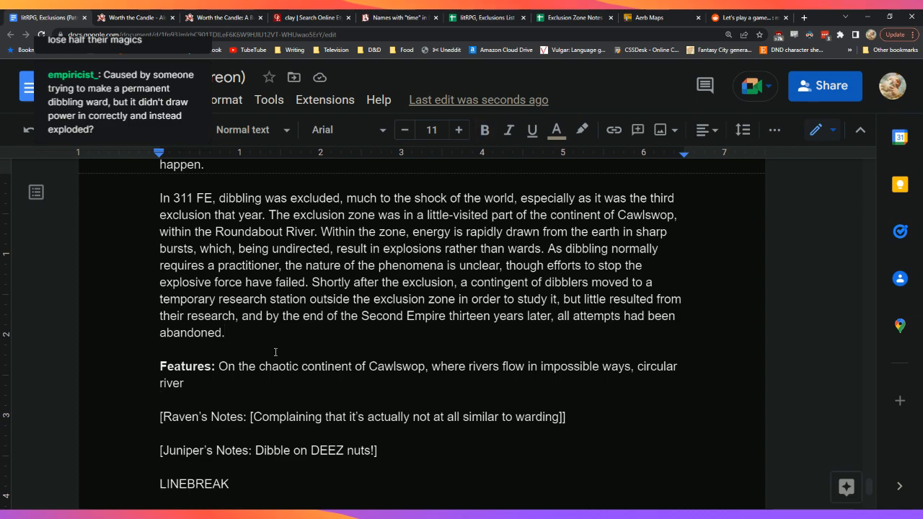
key("Right")
key("Left")
key("Right")
key("Left")
key("Right")
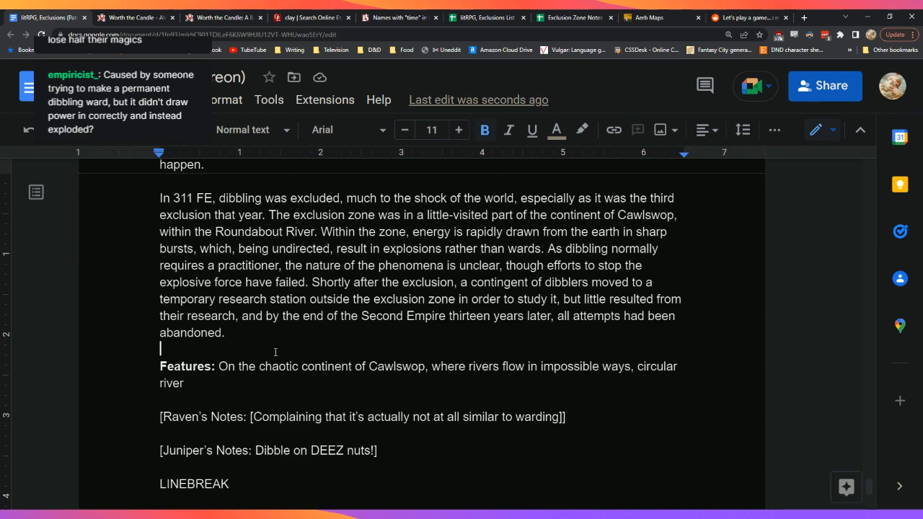
key("Right")
key("Left")
key("Left")
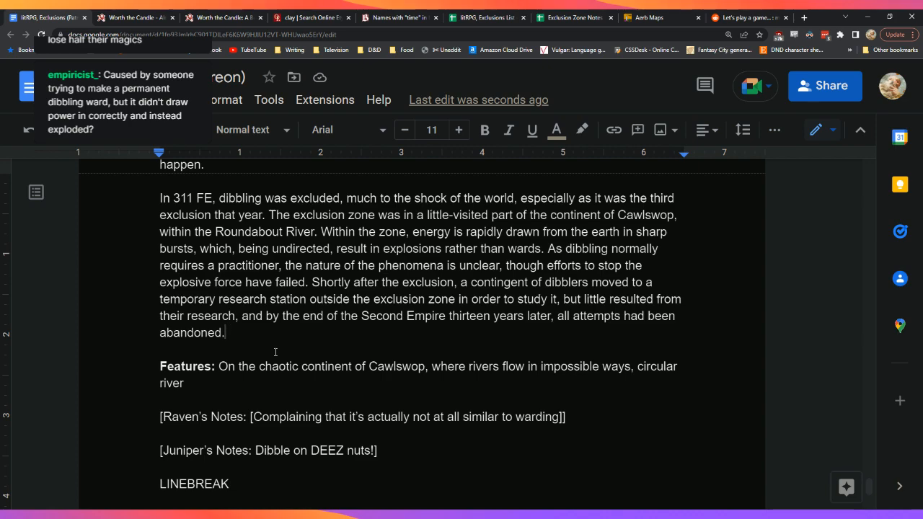
key("Down")
key("Up")
key("Down")
key("Down")
key("Down")
key("Down")
key("Left")
key("Right")
key("Left")
key("Right")
key("Left")
key("Right")
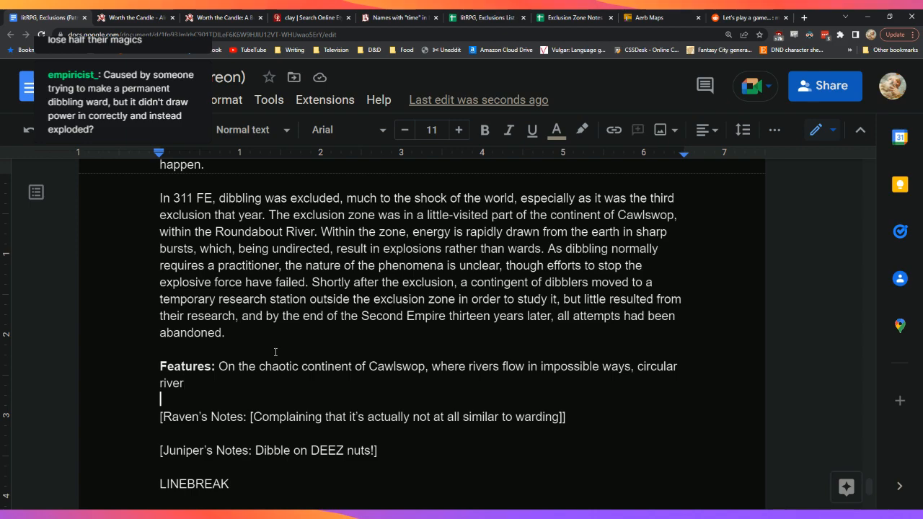
Step: Replace the placeholder text of the Features section with the sentence opening "The", keeping the bold label
key("Left")
key("shift+Up")
key("shift+Right")
key("shift+Right")
key("shift+Right")
key("shift+Right")
key("shift+Right")
key("shift+Right")
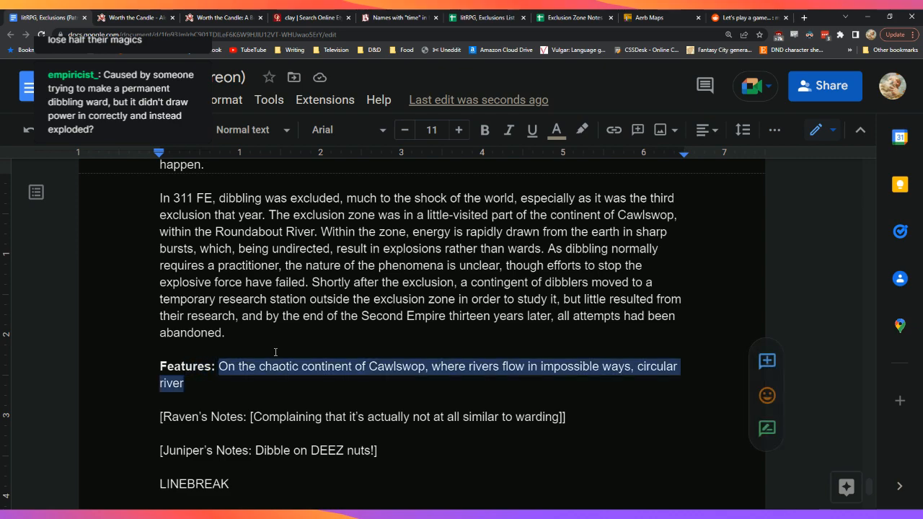
type("The con")
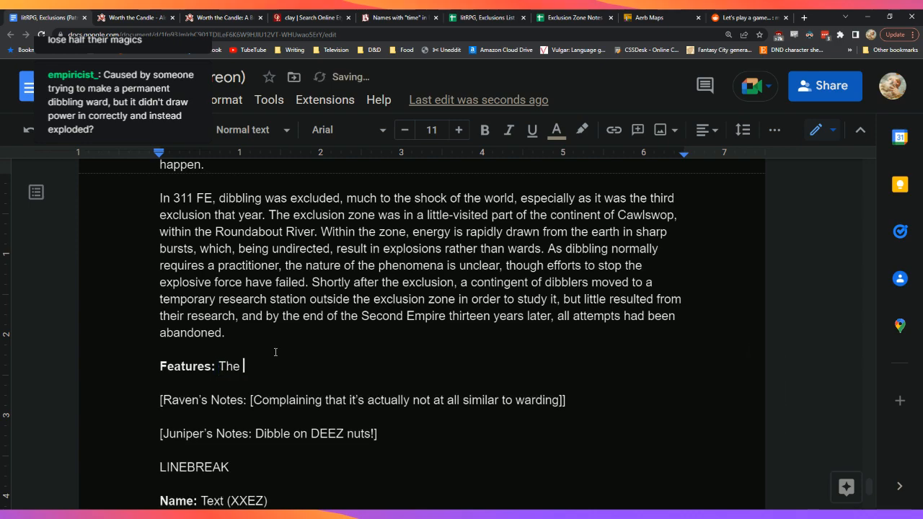
key("BackSpace")
key("BackSpace")
key("BackSpace")
key("BackSpace")
Step: Continue the Features sentence with "DEEZ lies within the Roundabout River on the continent of Cawlswop,"
scroll(275, 352, "up", 6)
scroll(266, 375, "down", 7)
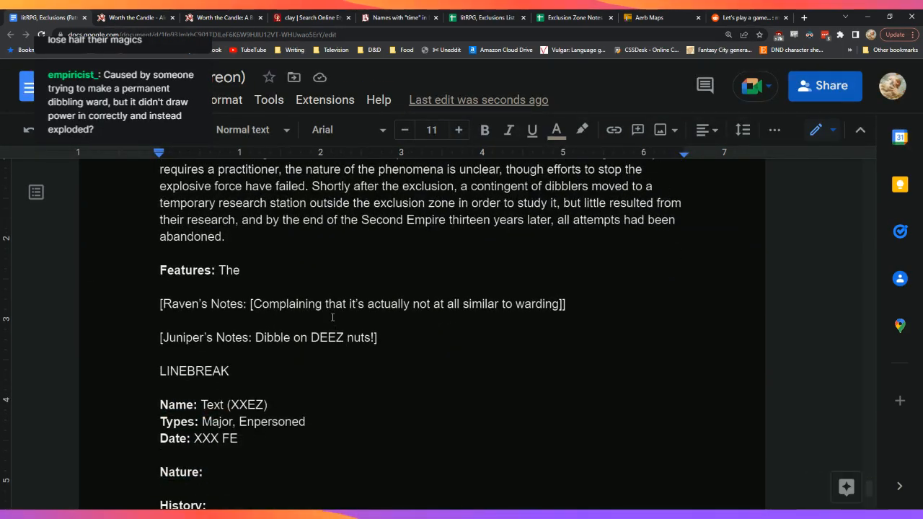
scroll(333, 318, "up", 1)
type("DEEZ lies")
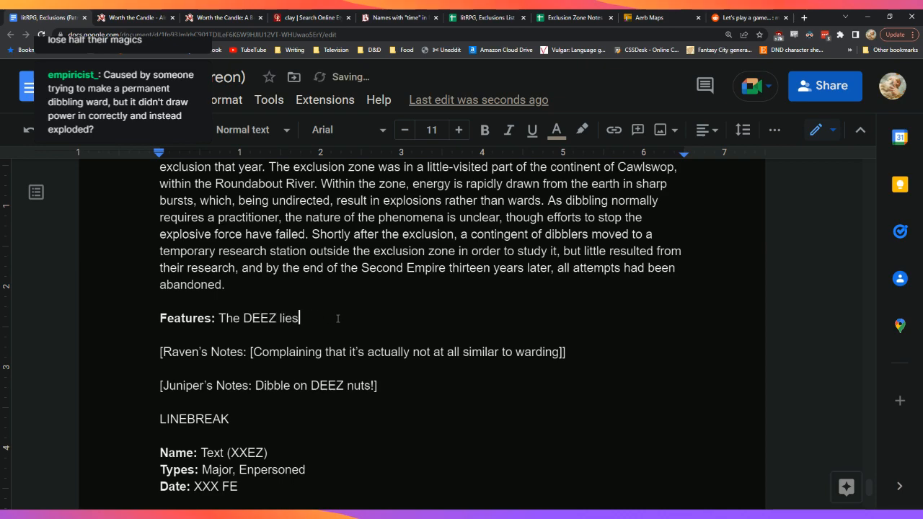
type(" within the Roundabout River ")
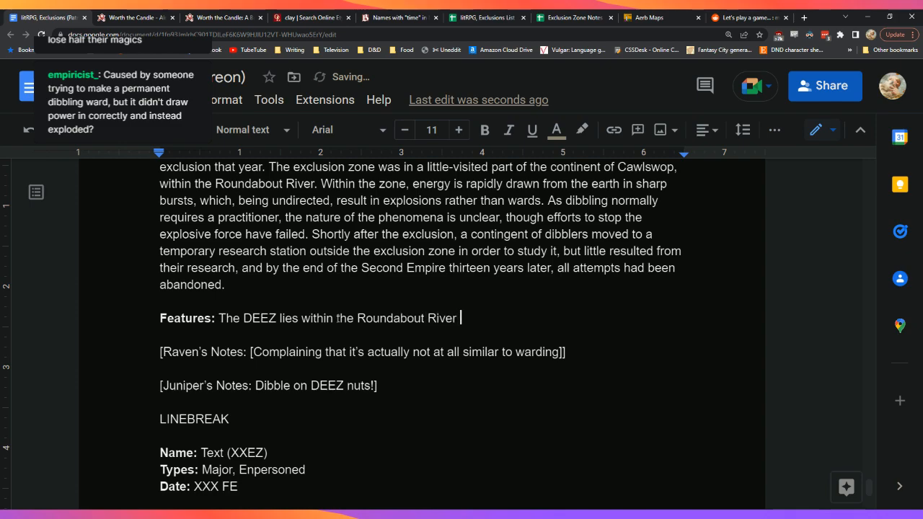
type("on the continent of Cawls")
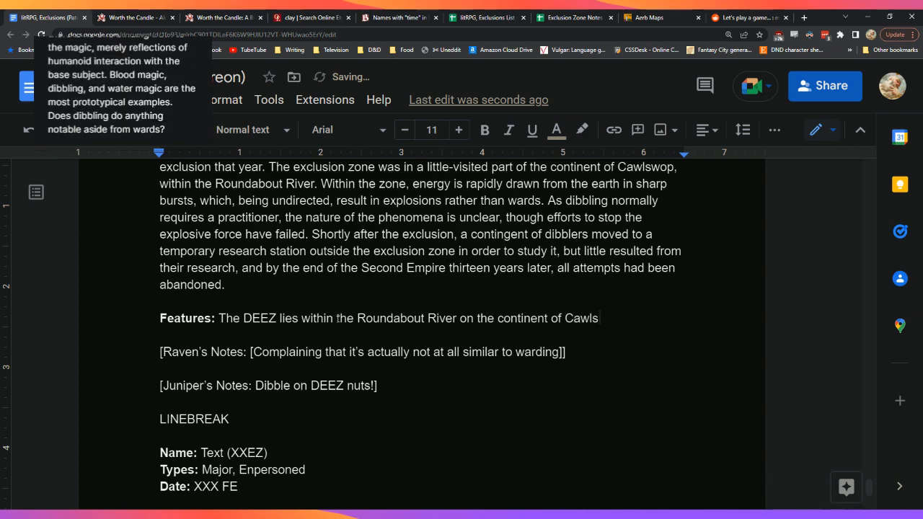
type("wop,")
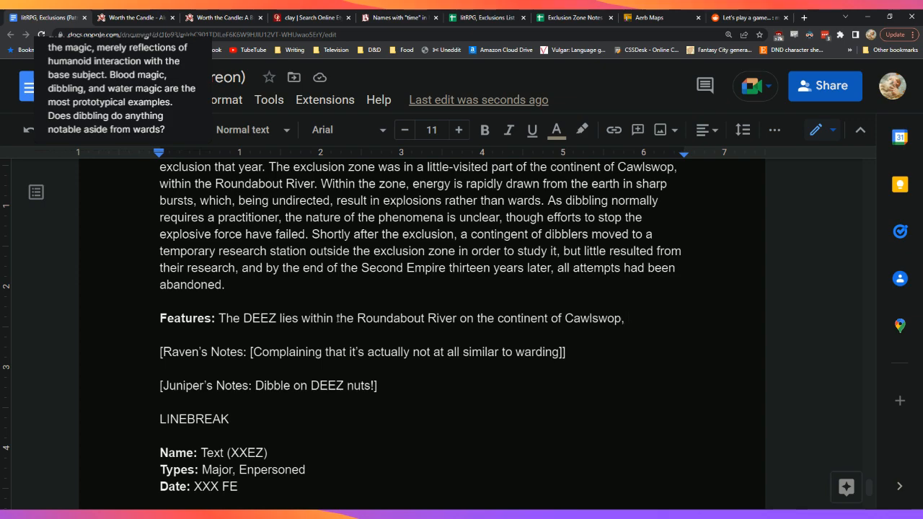
Step: Extend the bracketed note about not being similar to warding with ", being metaphorical rather than literal/base"
key("Down")
key("Down")
key("shift+Home")
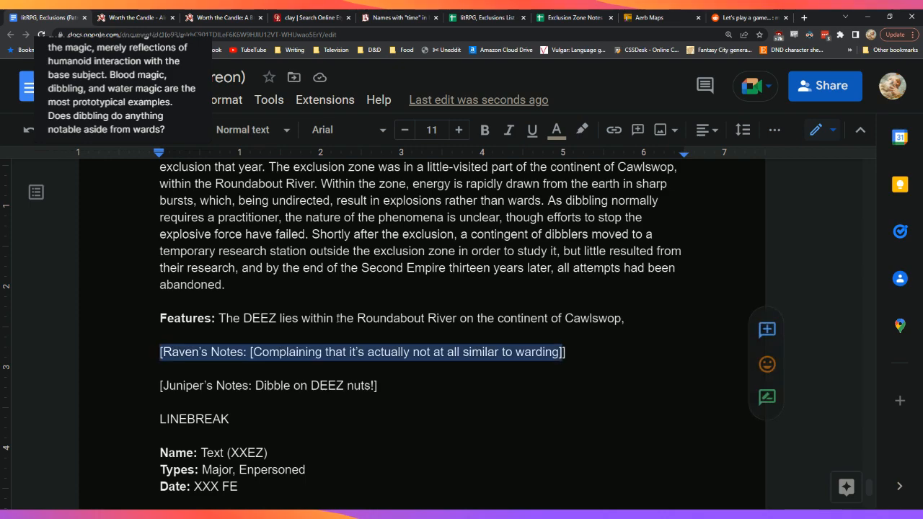
key("End")
key("Left")
type(", ")
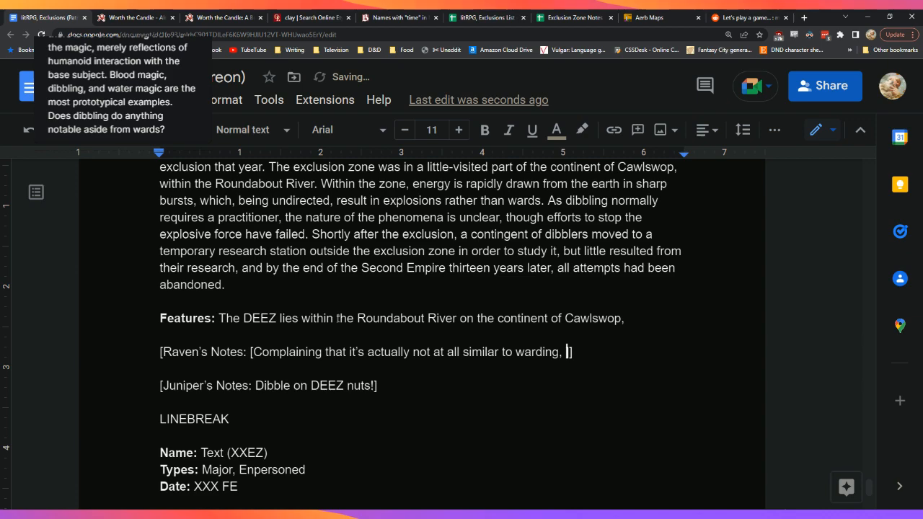
type("being metaphori")
type("cal rather than ")
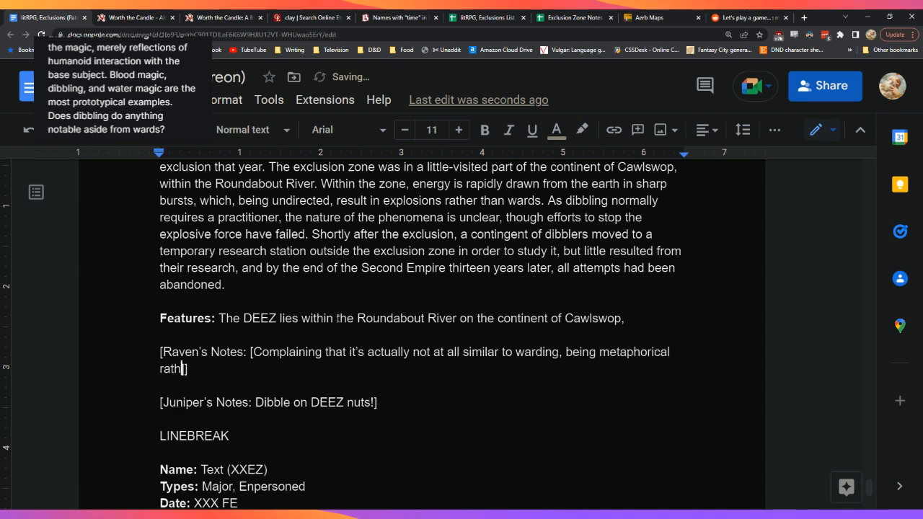
type("literal/ba")
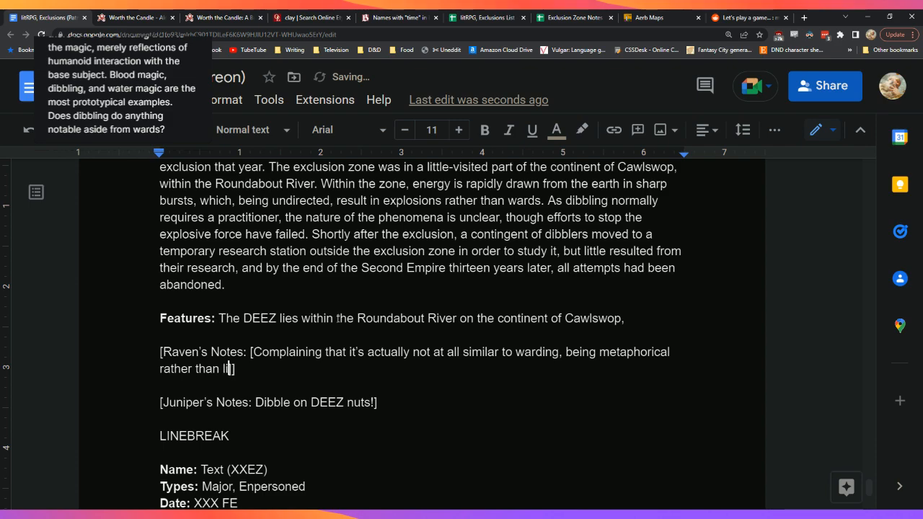
type("se]")
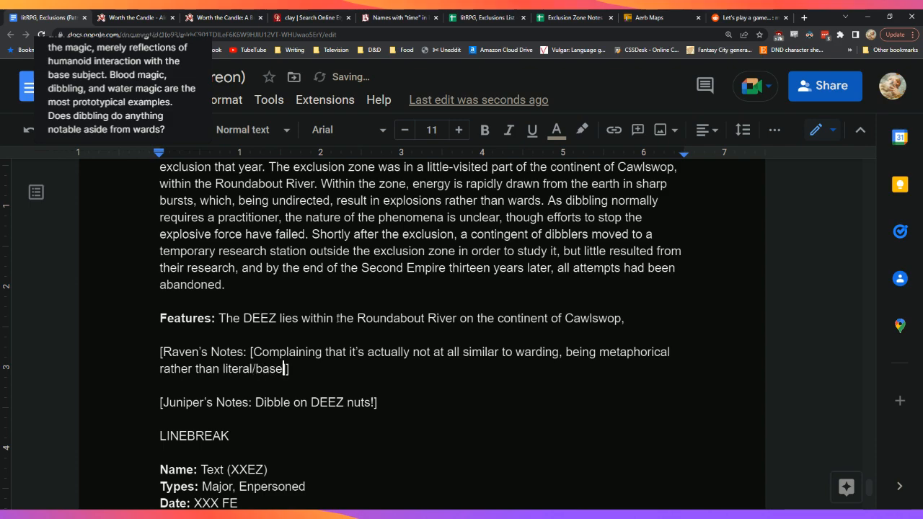
Step: Add "and [Also, knows more about the nature of the zone]" after the "literal/base" remark in the same note
type(" and []")
key("Left")
key("Left")
type("and")
key("Right")
type("Also, knows")
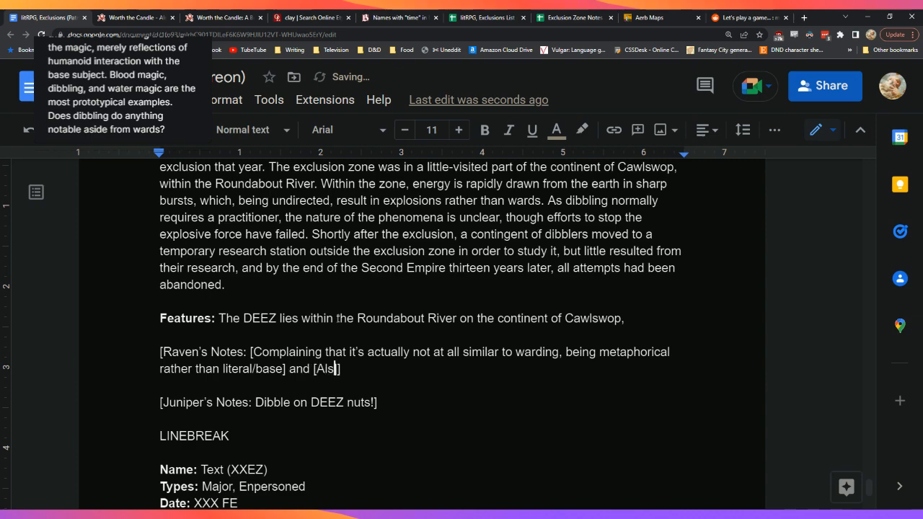
type(" more than")
key("BackSpace")
key("BackSpace")
key("BackSpace")
key("BackSpace")
type("about the nature")
type(" of the zone")
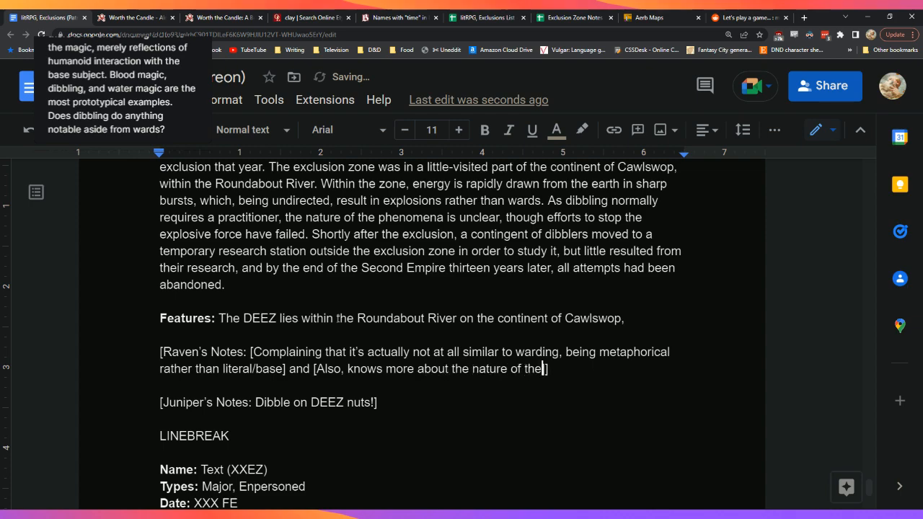
Step: Insert "Principle, 9th Edition" before "(Patreon)" in the document title
key("Up")
key("Up")
key("Left")
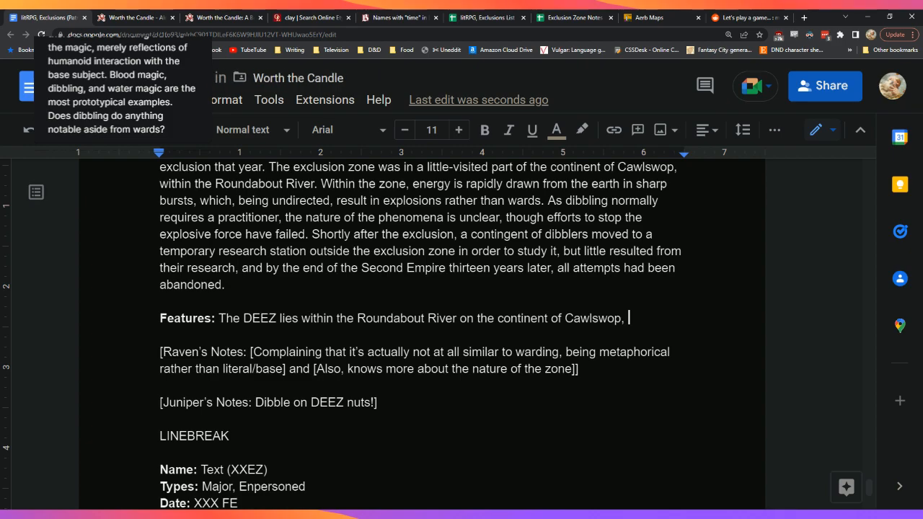
type("Principle, ")
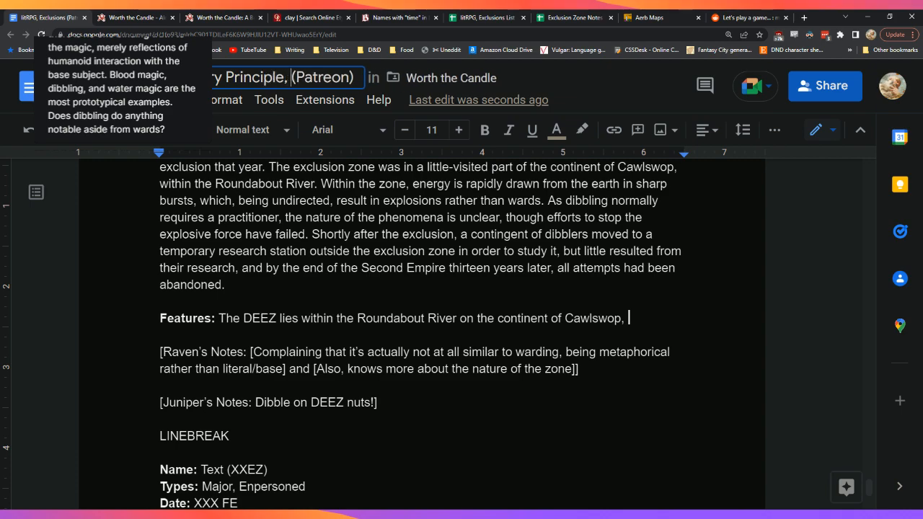
type("9th Edit")
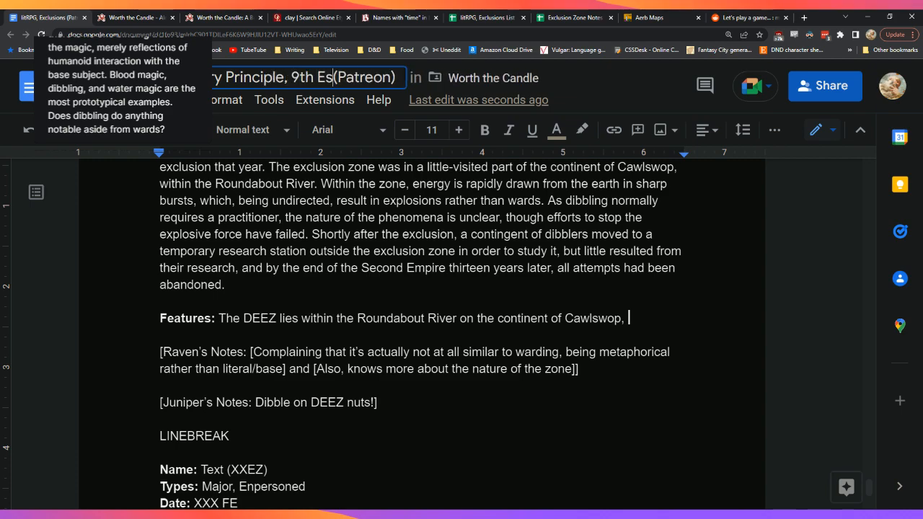
type("ion")
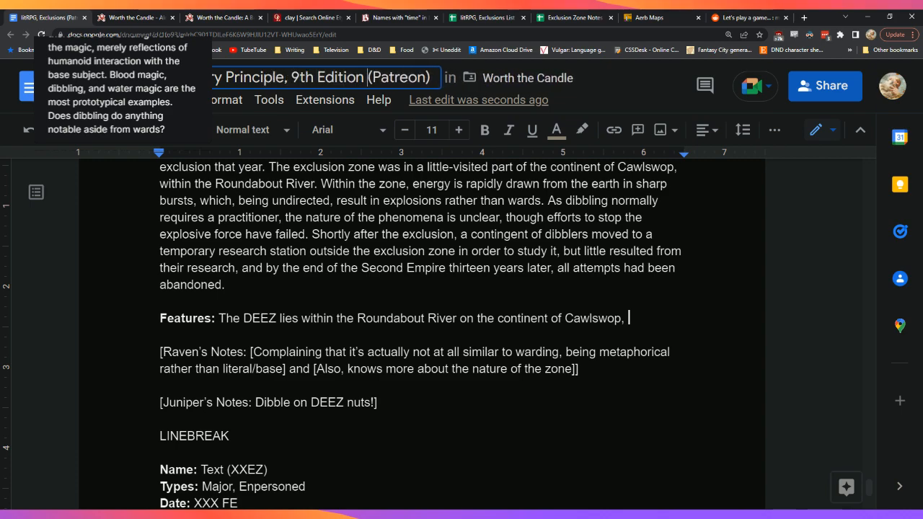
key("Return")
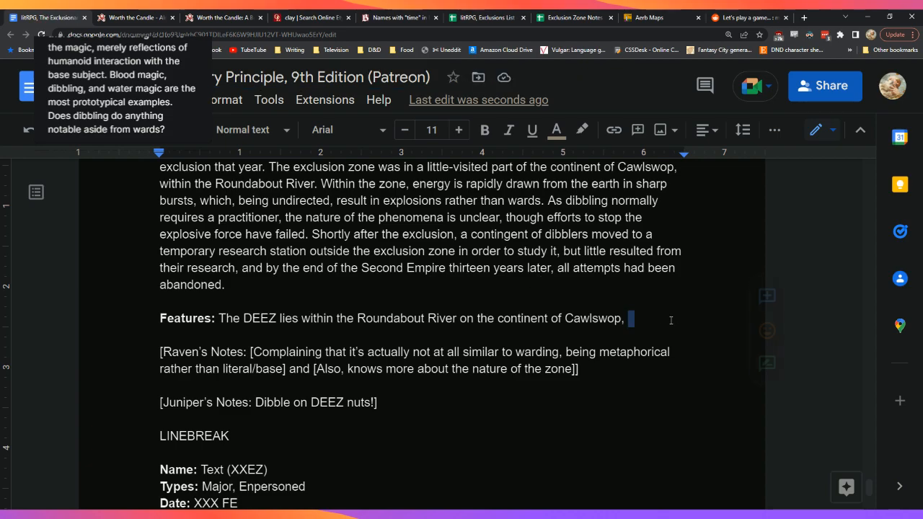
Step: Finish the first Features sentence with "though is largely separate from its local environs." and begin the following one with "The"
left_click(654, 318)
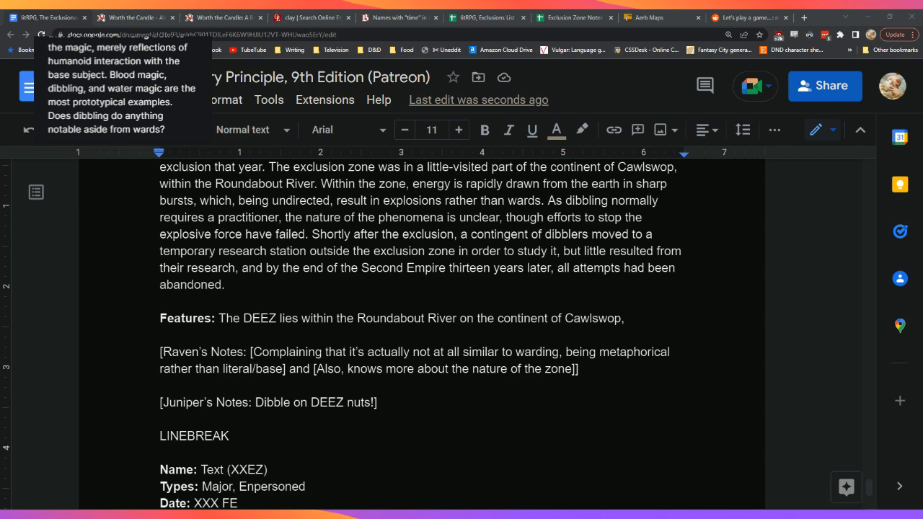
left_click(633, 372)
left_click(663, 318)
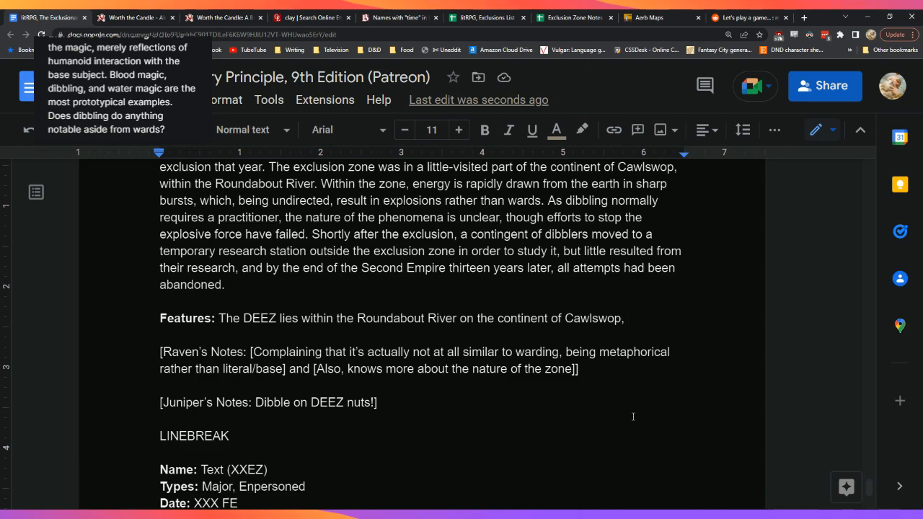
type("thou")
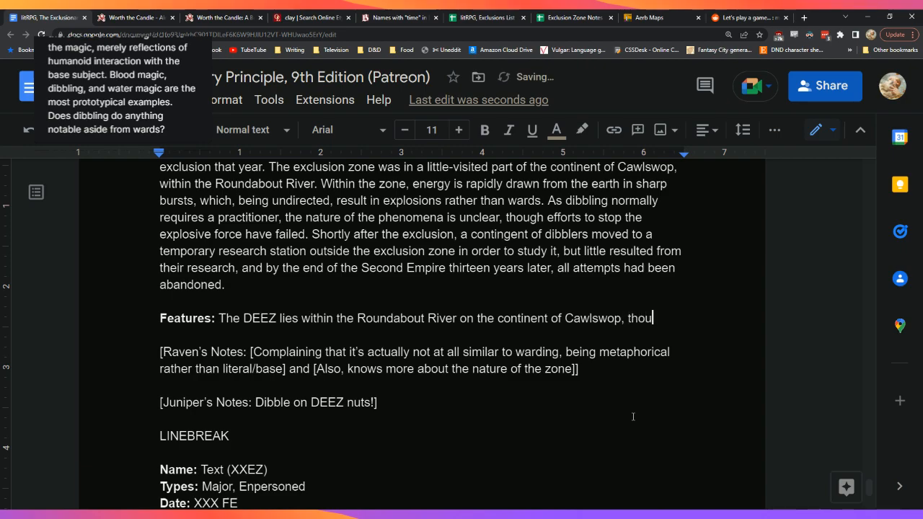
type("gh is latg")
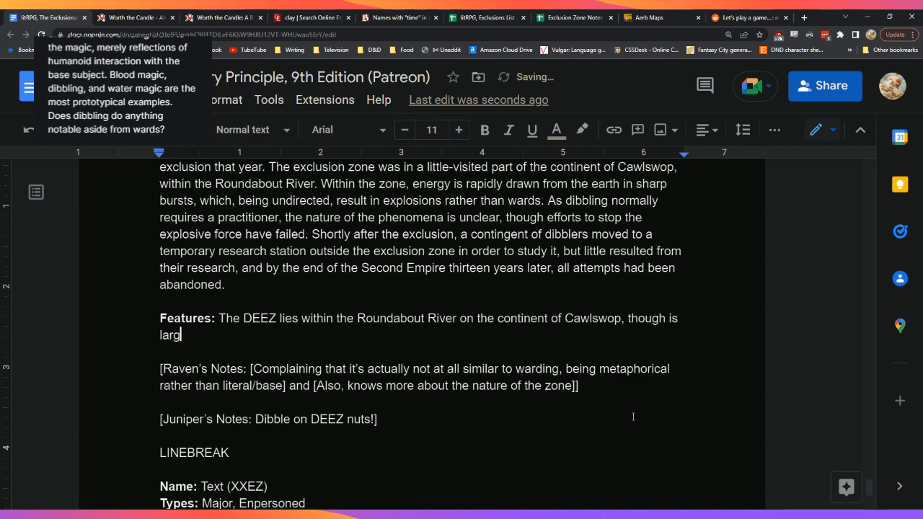
type("ely separa")
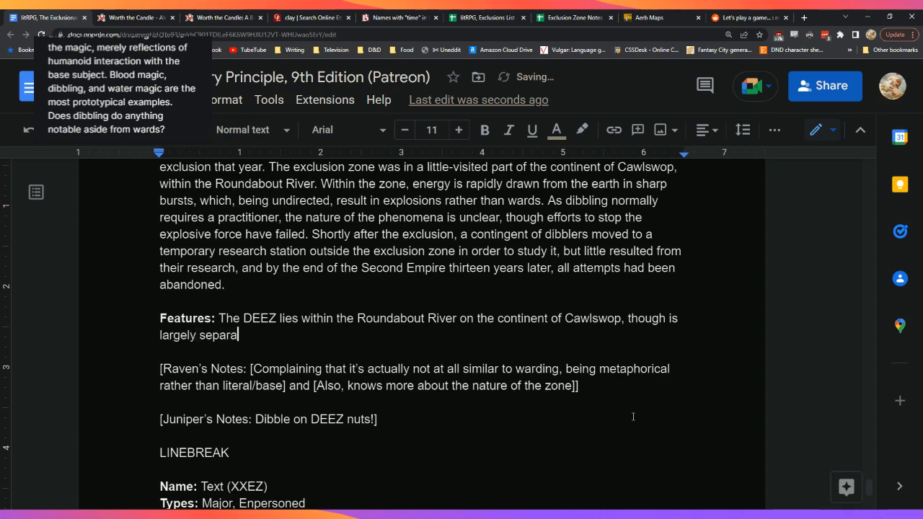
type("te from its local e")
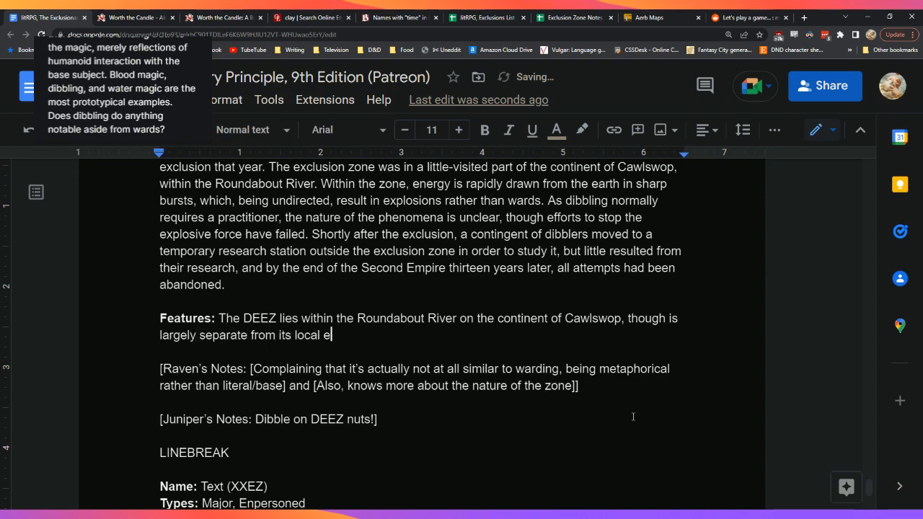
type("nvirons.")
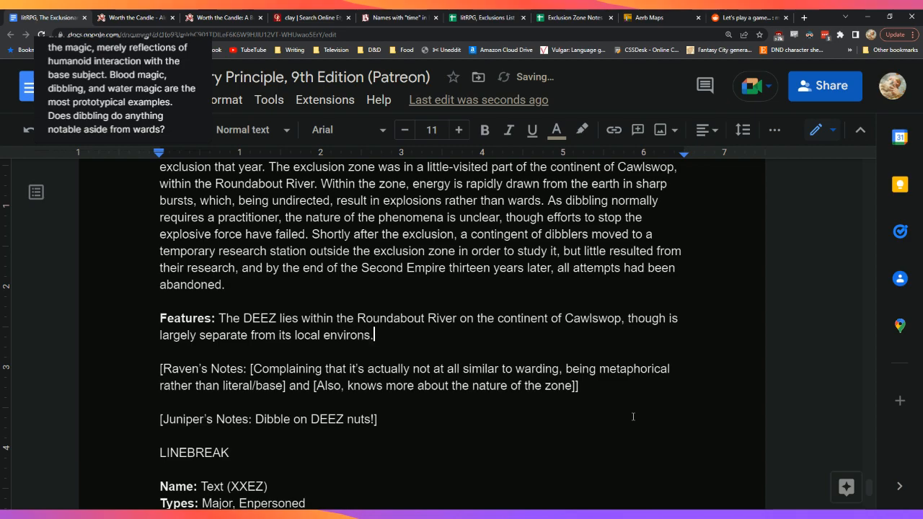
type(" The repeated e")
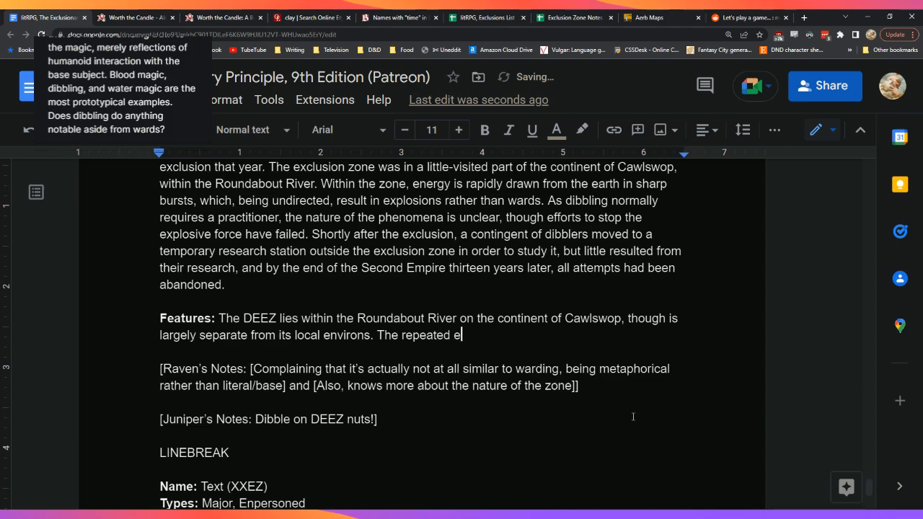
type("xplosion")
type("s ")
type("in")
key("BackSpace")
key("BackSpace")
key("BackSpace")
key("BackSpace")
key("BackSpace")
key("BackSpace")
key("BackSpace")
key("BackSpace")
key("BackSpace")
key("BackSpace")
key("BackSpace")
key("BackSpace")
key("BackSpace")
key("BackSpace")
key("BackSpace")
key("BackSpace")
key("BackSpace")
key("BackSpace")
key("BackSpace")
key("BackSpace")
key("BackSpace")
key("BackSpace")
type("area is")
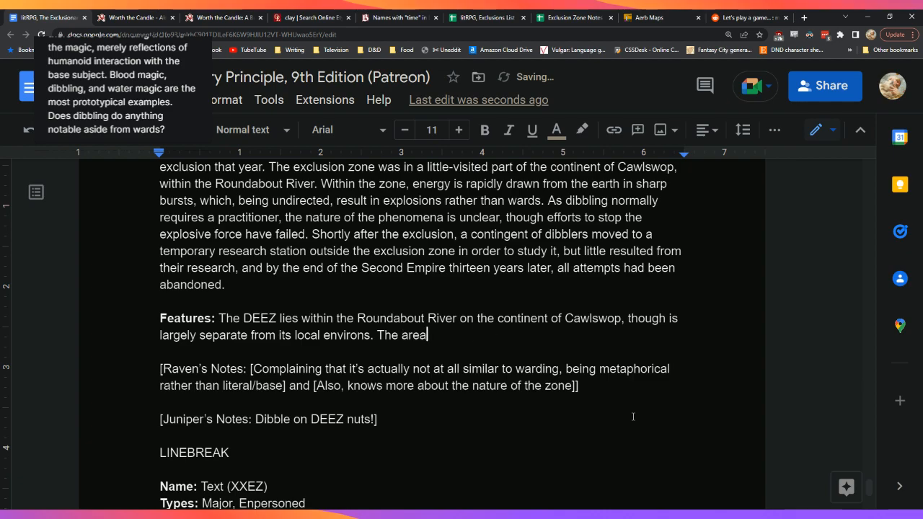
key("BackSpace")
key("BackSpace")
key("BackSpace")
key("BackSpace")
key("BackSpace")
key("BackSpace")
key("BackSpace")
Step: Continue the sentence with "repeated explosions within the area vary in their timing and size, and have been likened to the buildup of static"
type("repeated explosions within the area ")
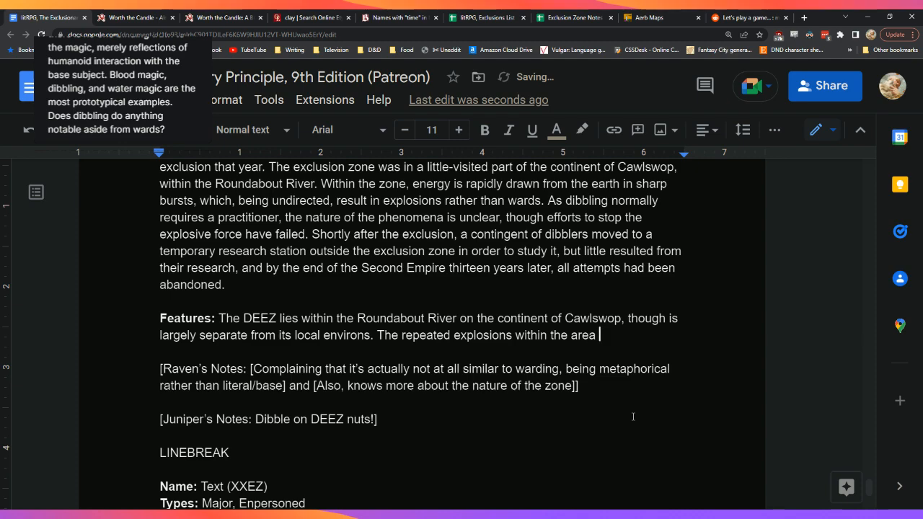
type("v")
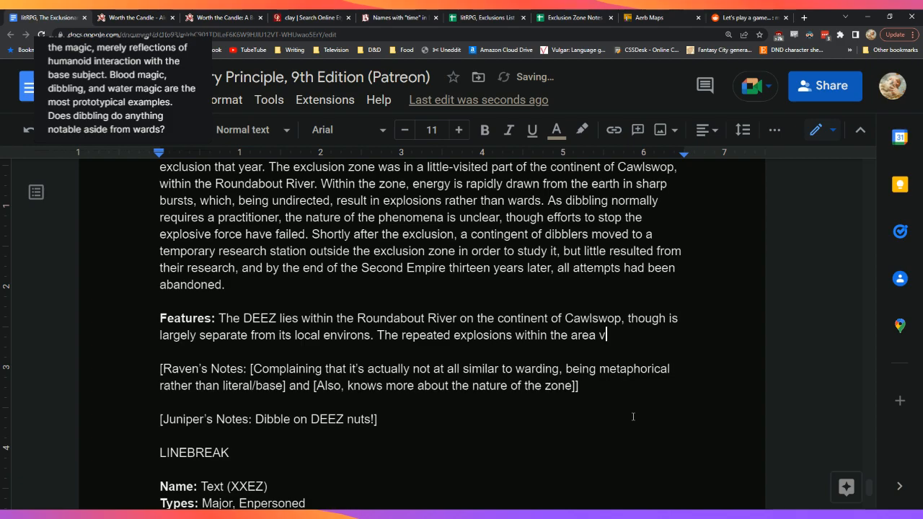
type("ary in their timing and ")
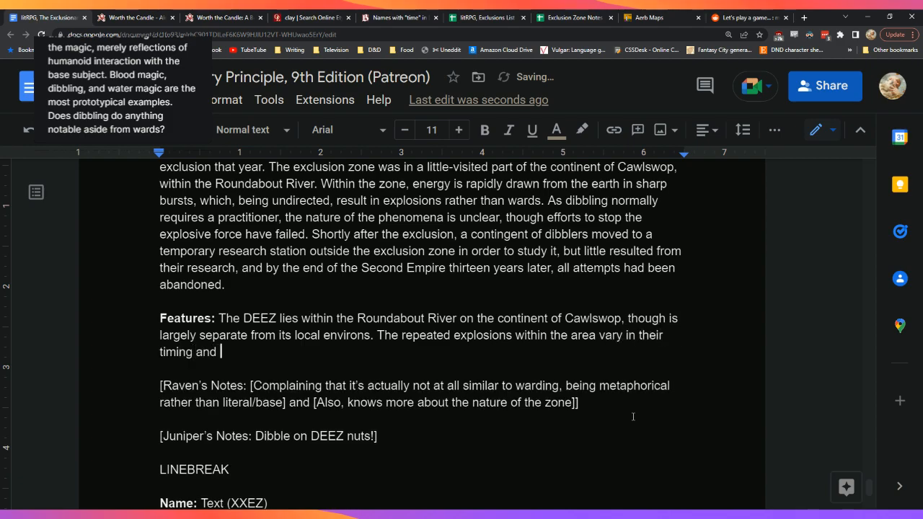
type("size, and have be")
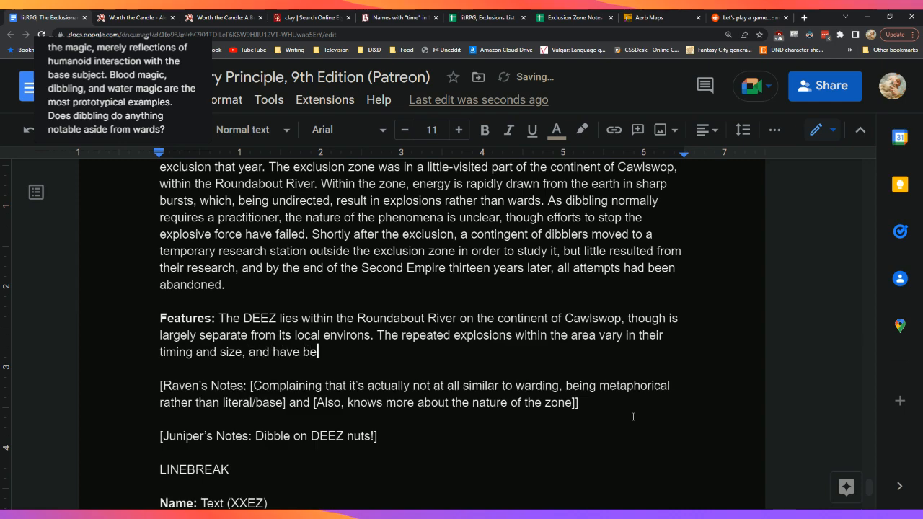
type("en likened to the buildup of static")
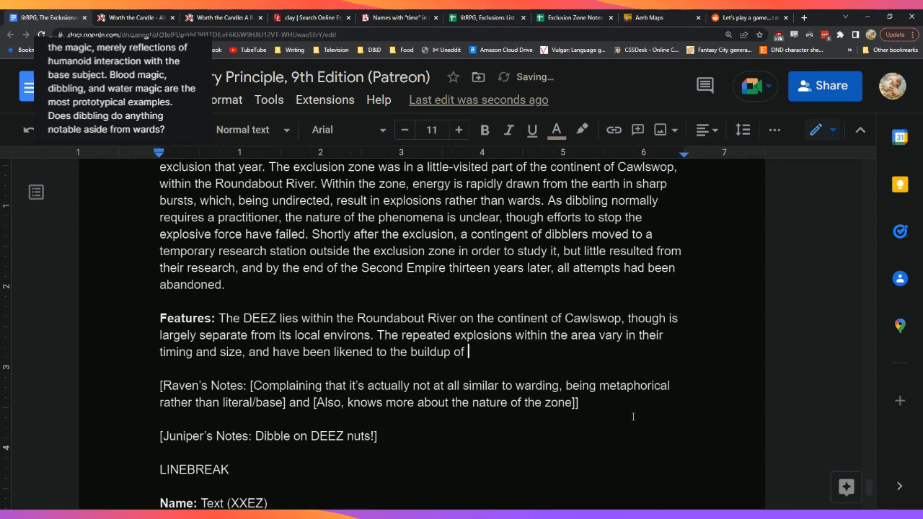
Step: Complete the explosions sentence as "buildup and release of static charge." and open another sentence with "Movement"
key("Left")
key("Left")
key("Left")
key("Left")
key("Left")
key("Left")
key("Left")
key("Left")
key("Left")
key("Left")
type("and release")
key("End")
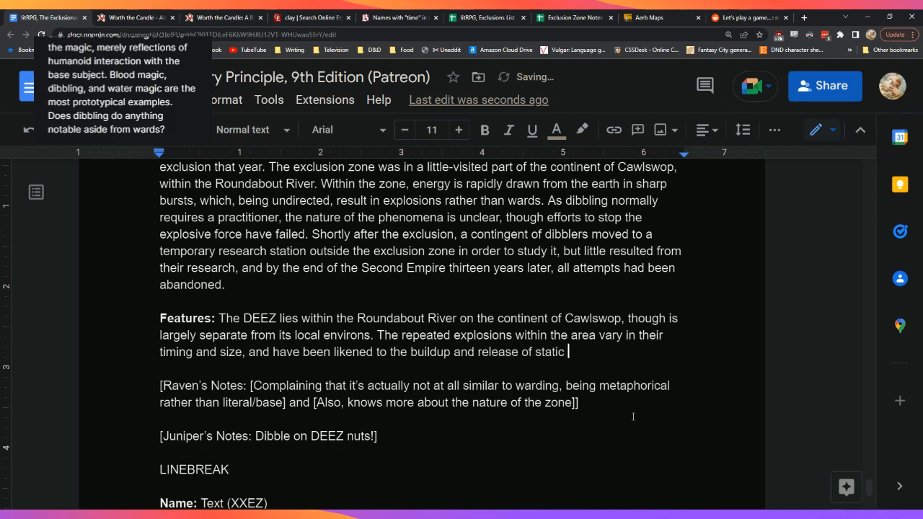
type("char")
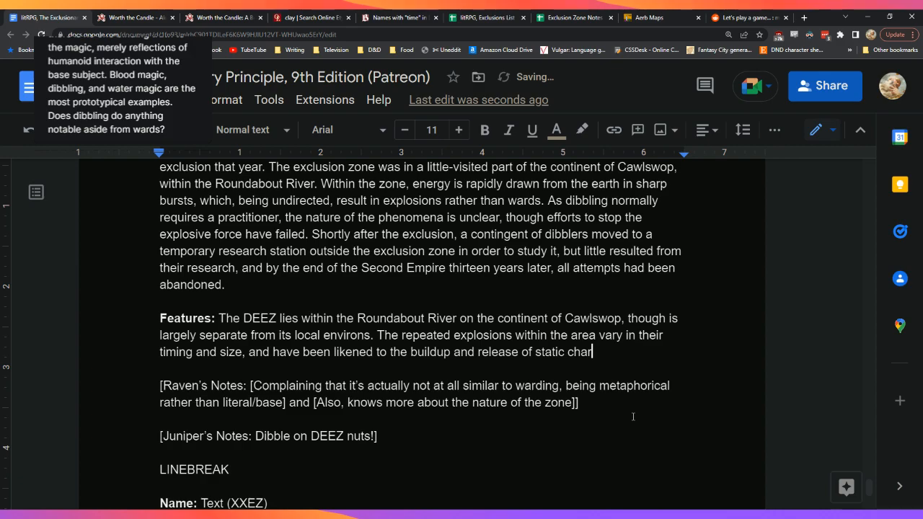
type("ge. Movement ")
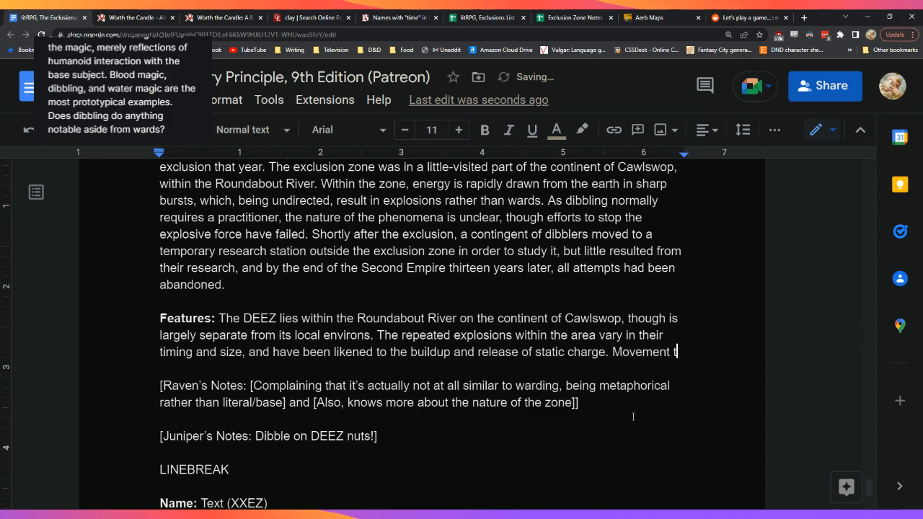
Step: Continue the "Movement" sentence with "through the zone is still possible with some small degree of safety so long as"
type("through the zone is sti")
type("ll possible so I")
type("ong as")
key("BackSpace")
key("BackSpace")
key("BackSpace")
key("BackSpace")
key("BackSpace")
key("BackSpace")
key("BackSpace")
key("BackSpace")
key("BackSpace")
key("BackSpace")
type("with some small degree of safety so long as")
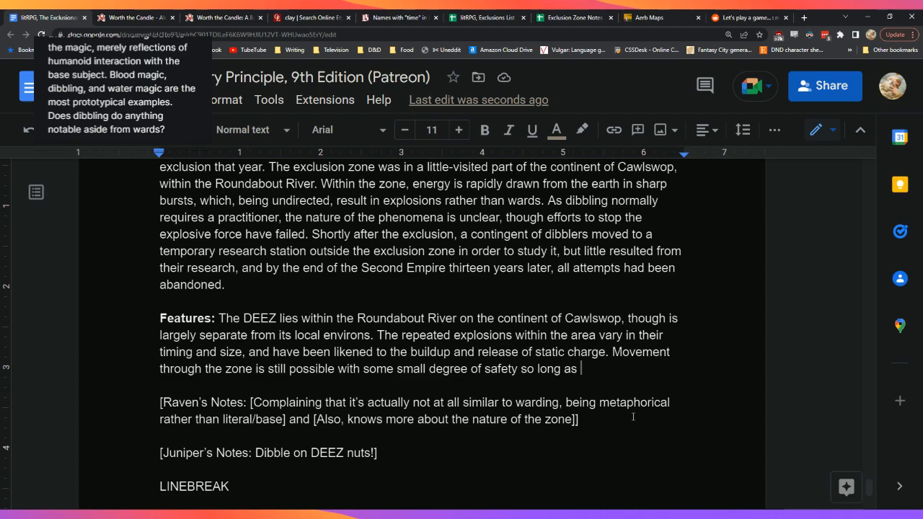
Step: Finish the "Movement" sentence with "travelers deliberately attempt release of energy from a safe distance."
type("trav")
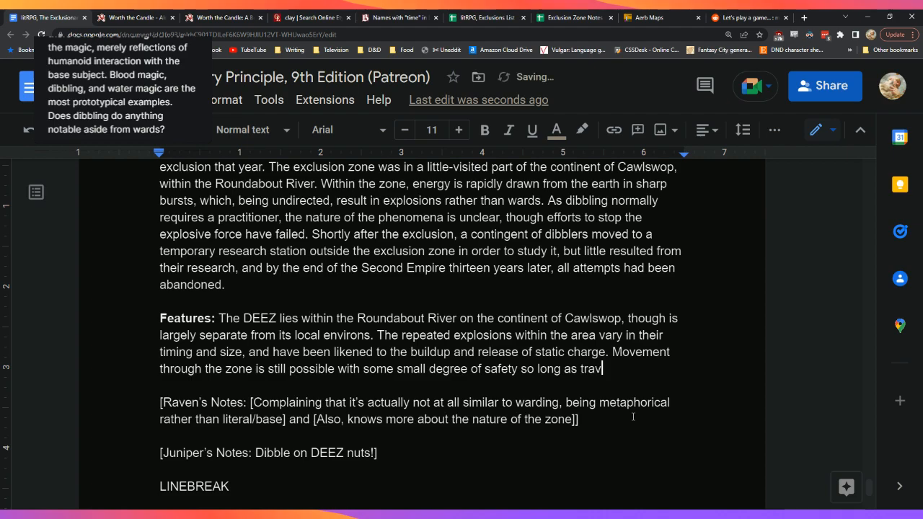
type("elers deliber")
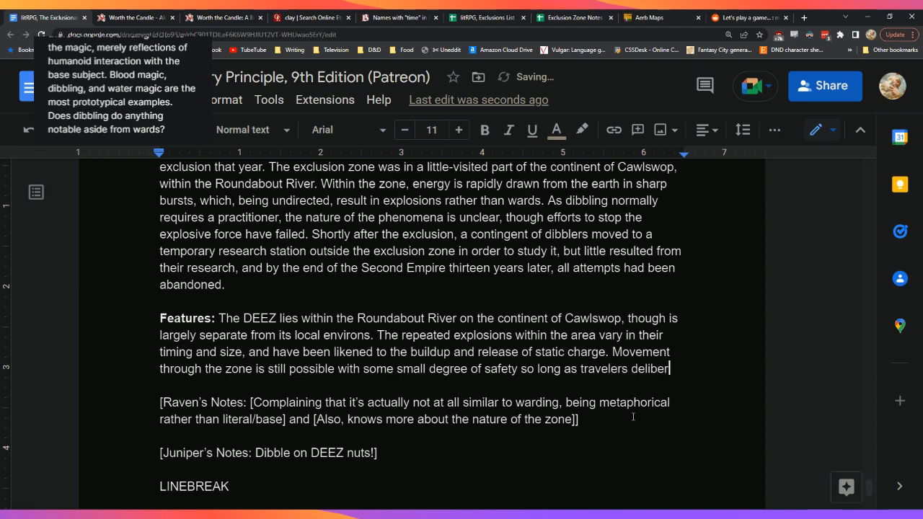
type("ately attempt re")
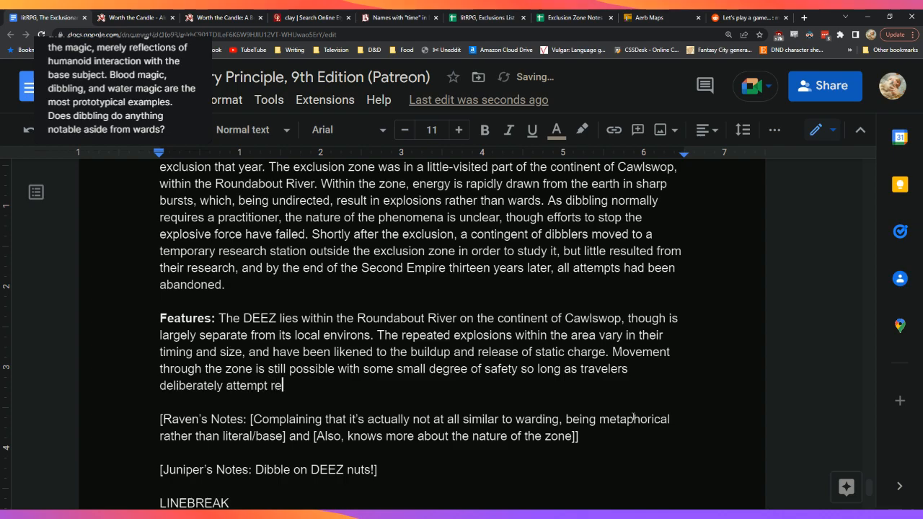
type("lease to")
key("BackSpace")
key("BackSpace")
type("if")
key("BackSpace")
key("BackSpace")
key("BackSpace")
type("of energy from a sta")
key("BackSpace")
key("BackSpace")
type("afe")
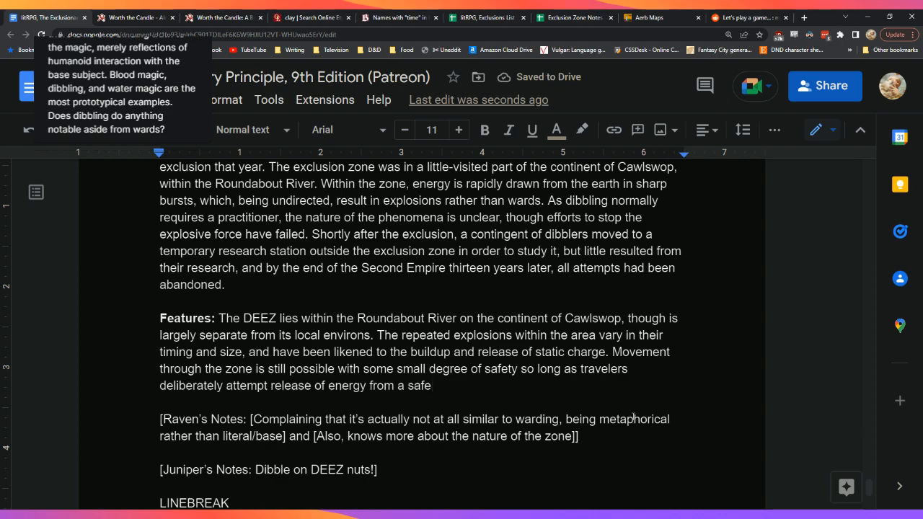
type(" distance. ")
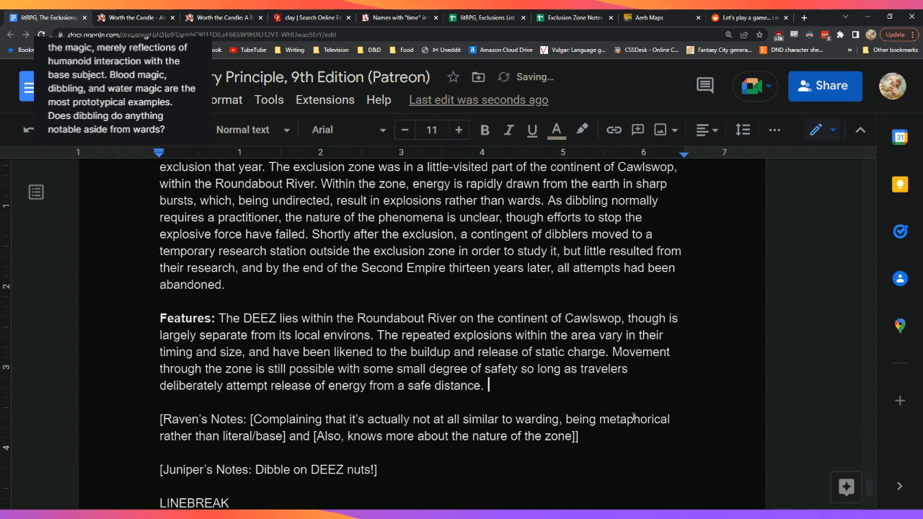
Step: Start a sentence reading "As energy build up varies, safe", applying the suggested two-word spelling "build up"
type("As energy buildup var")
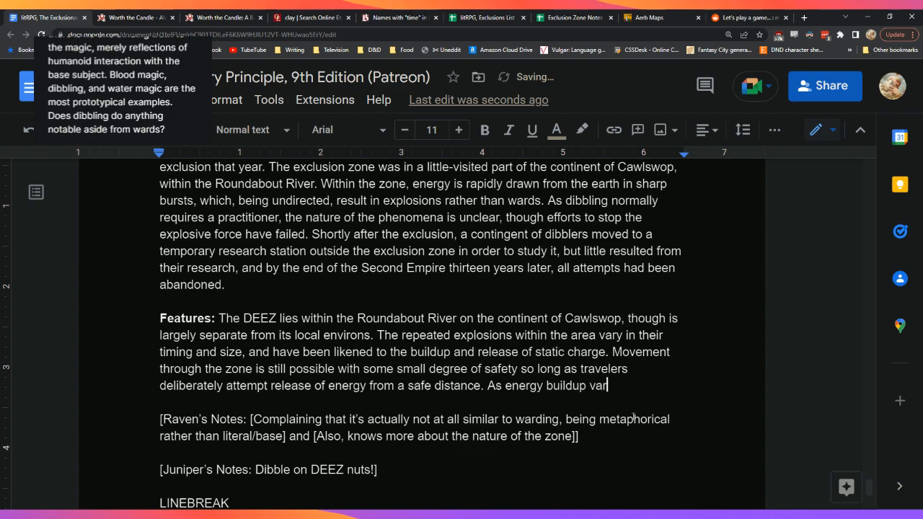
type("ies, safe")
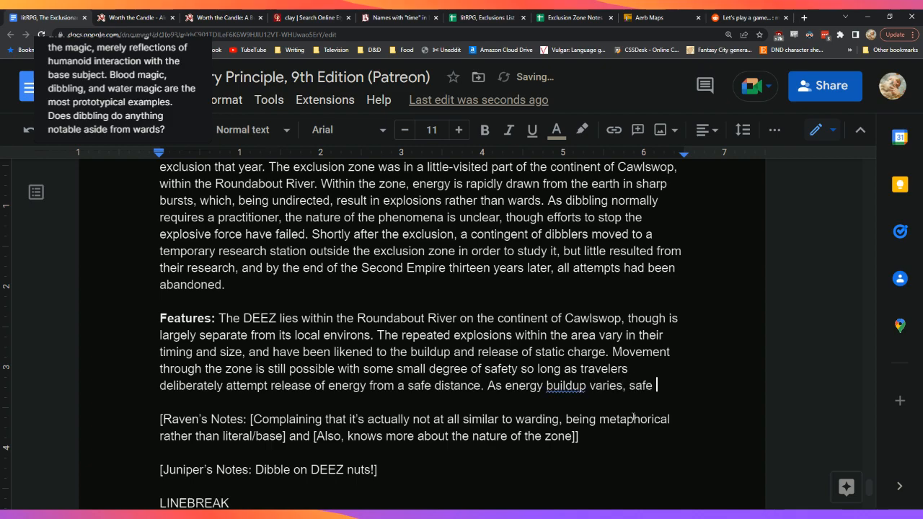
key("Left")
key("Left")
key("Left")
key("Left")
key("Left")
key("Left")
key("Left")
key("Left")
key("Left")
key("Left")
key("Left")
key("Left")
key("Left")
key("Left")
key("Tab")
key("Return")
key("Down")
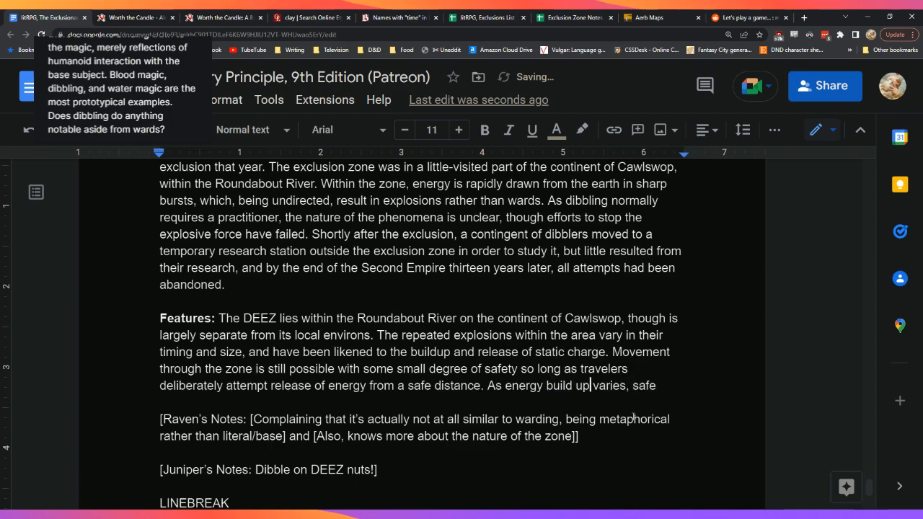
key("Left")
Step: Finish the energy sentence with "distance can be very difficult to determine."
type("distance can e")
key("BackSpace")
type("be very")
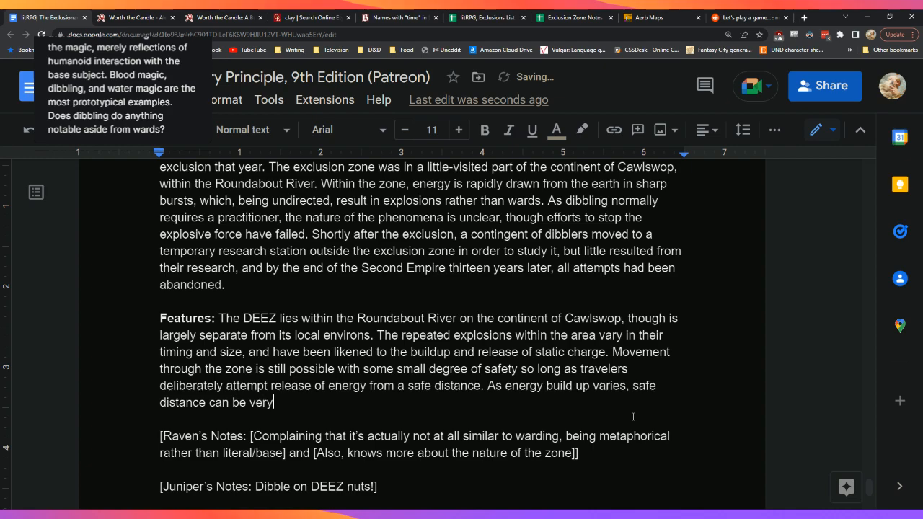
type(" difficult to determine")
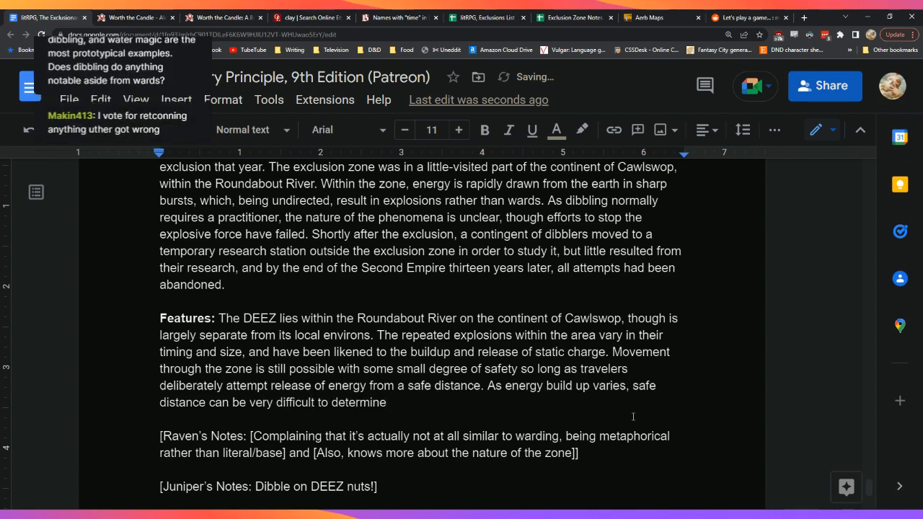
type(".")
Step: Start a new paragraph below the energy sentence reading "The land in the area is pockmarked with craters,"
key("Return")
key("Return")
type("The land in the ")
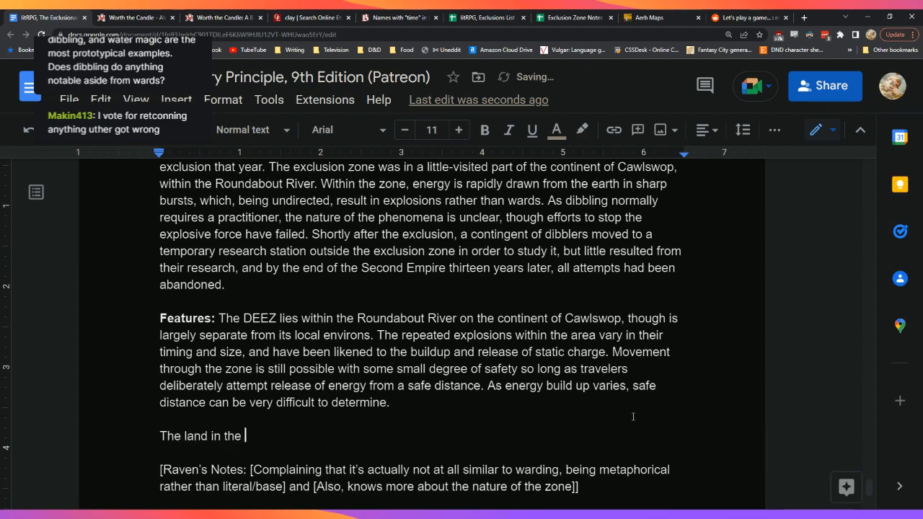
type("area is ")
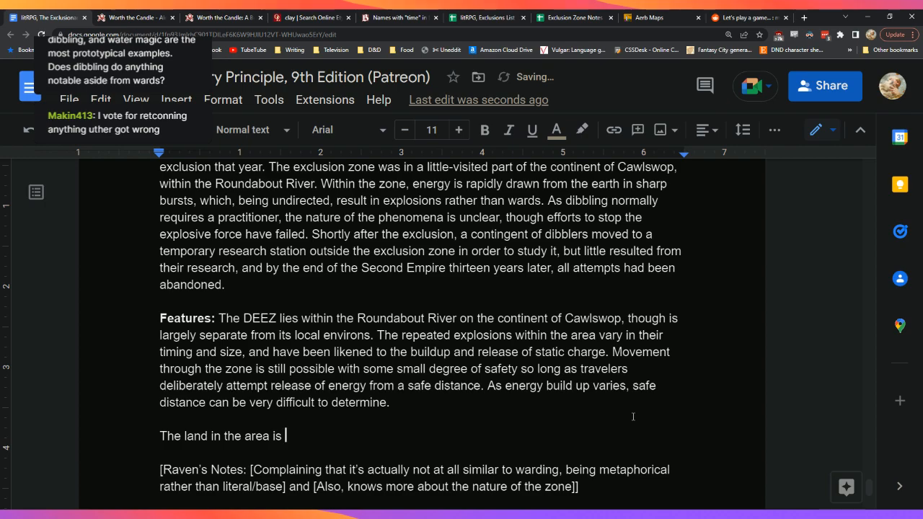
type("pockmarked with")
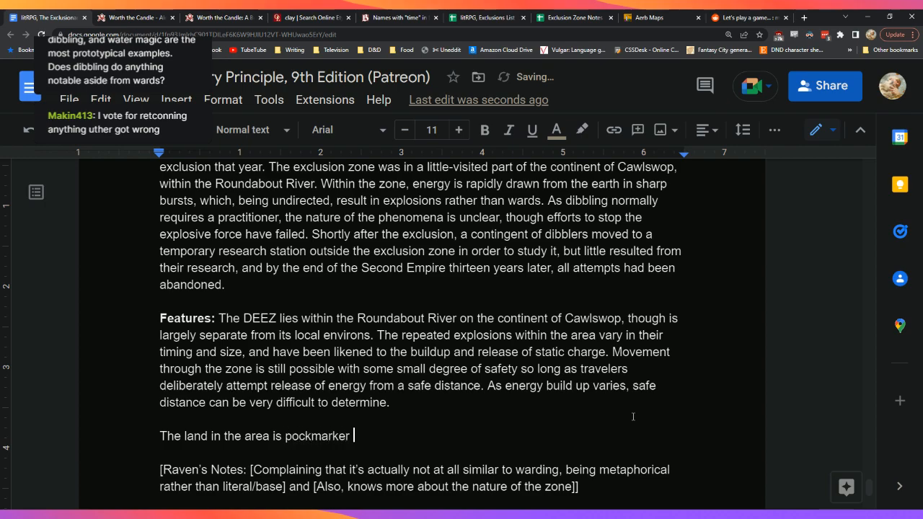
type(" craters,")
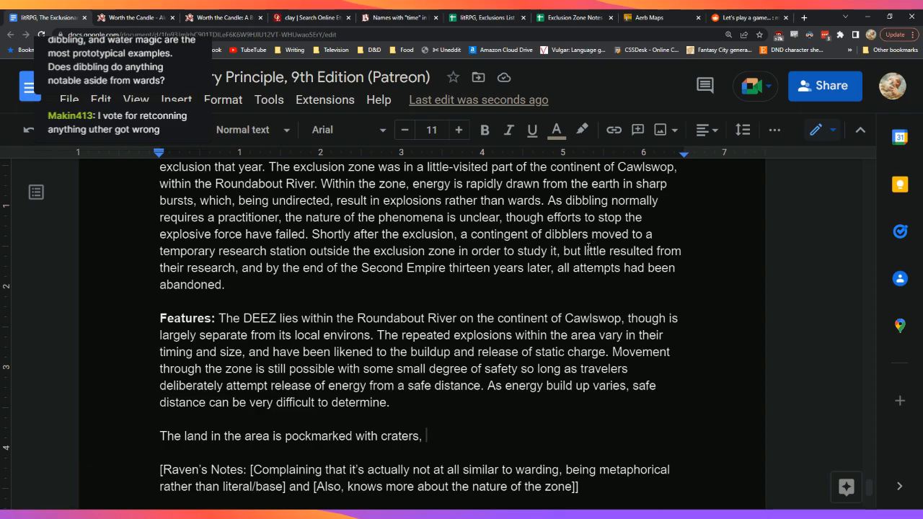
scroll(588, 248, "down", 3)
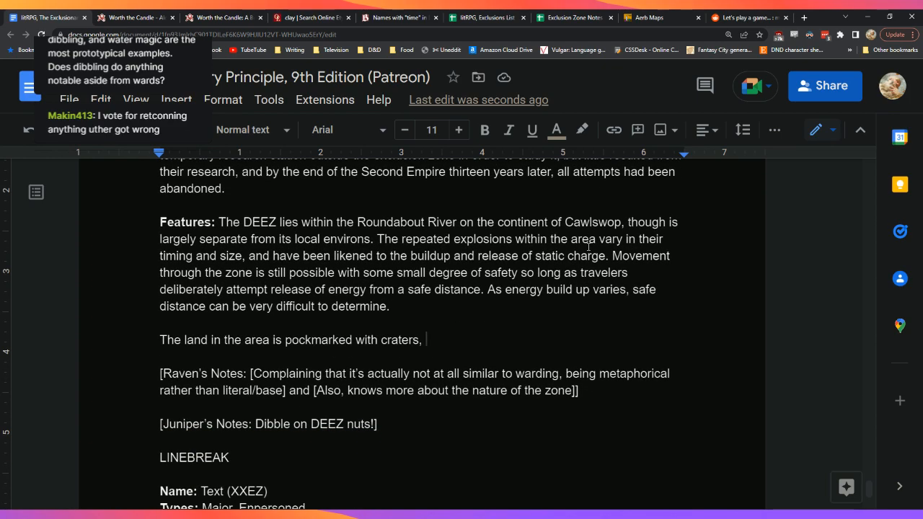
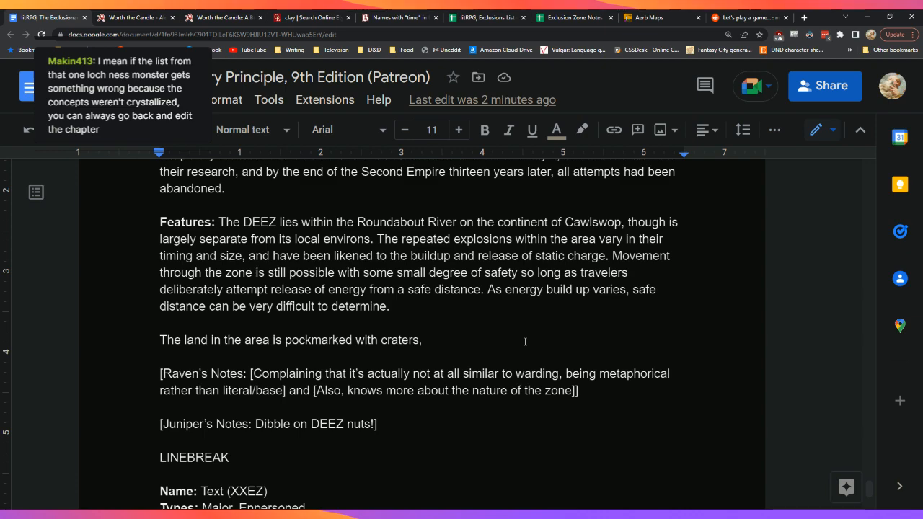
Step: Finish the craters sentence with "and largely devoid of large plant life."
key("BackSpace")
type("and ")
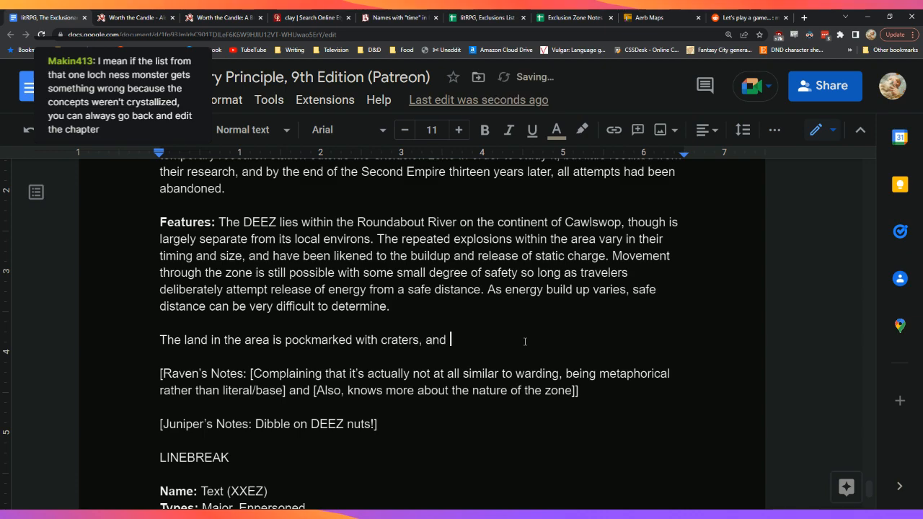
type("largely dev")
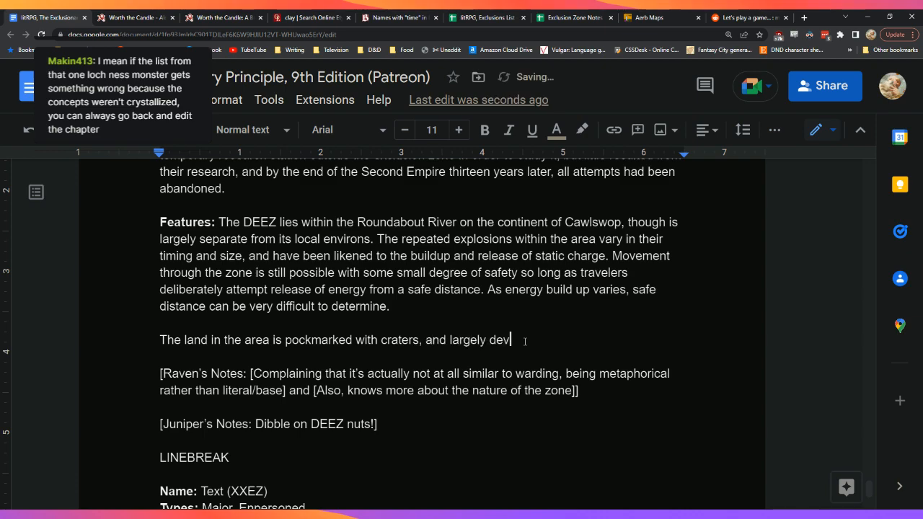
type("oid of large ")
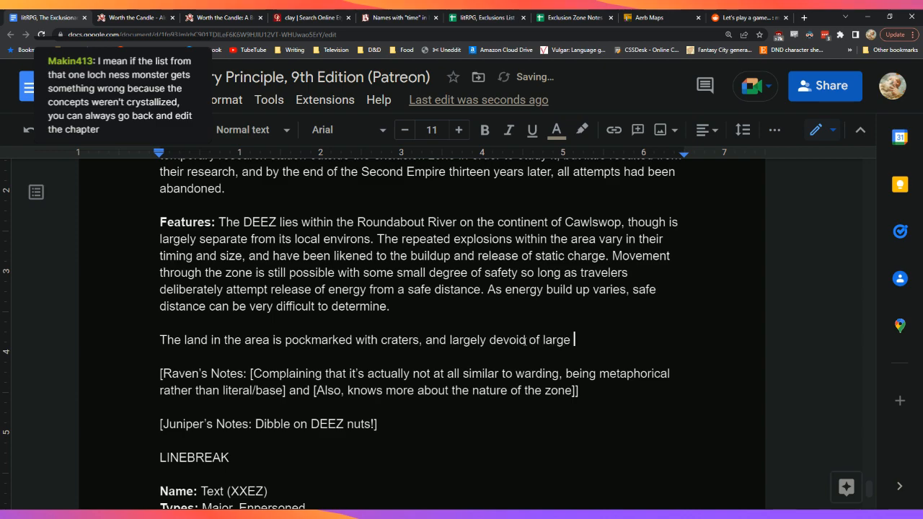
type("plants.")
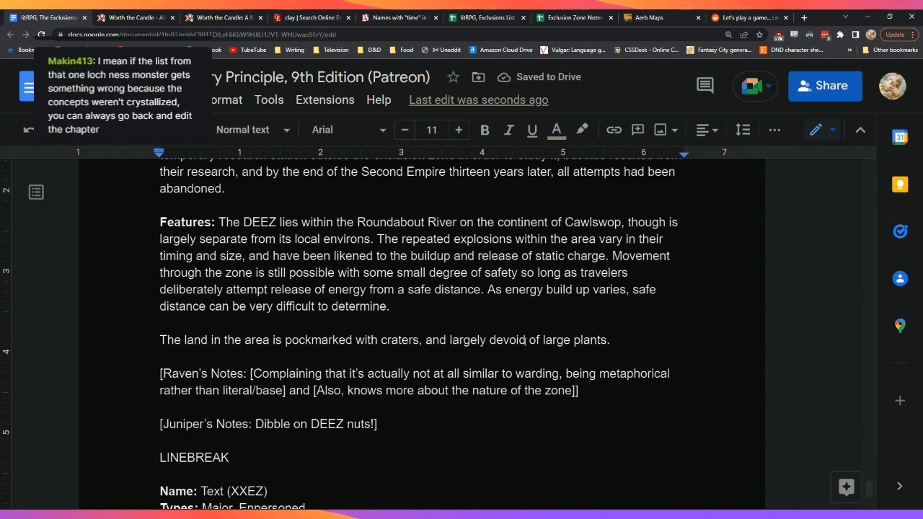
key("BackSpace")
key("BackSpace")
key("BackSpace")
type("l")
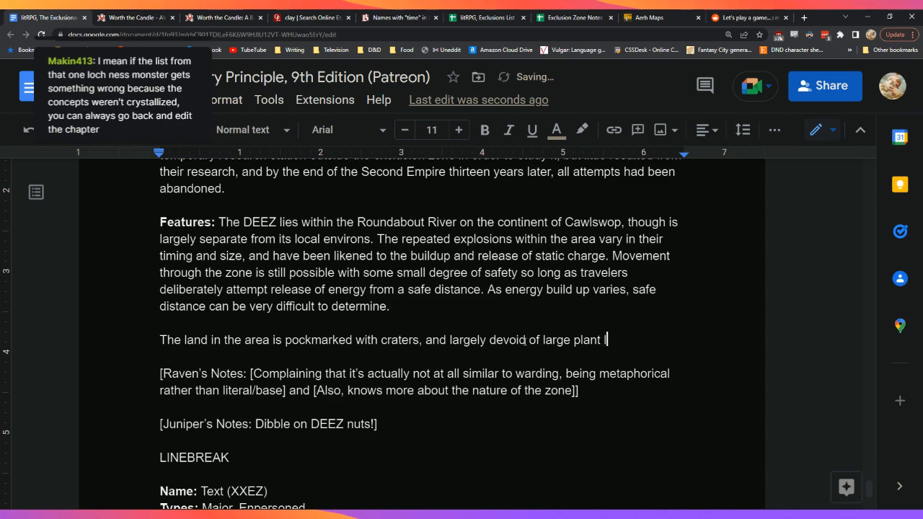
type("if")
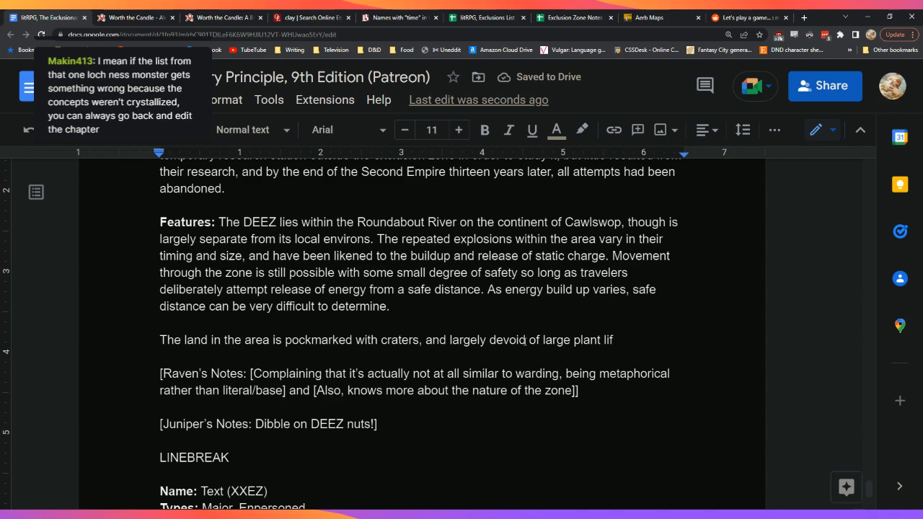
type("e.")
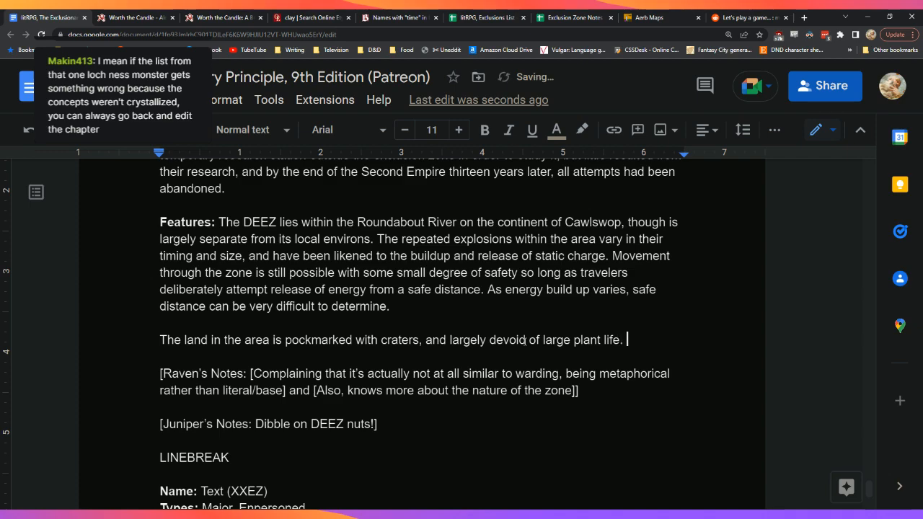
type(" Most ")
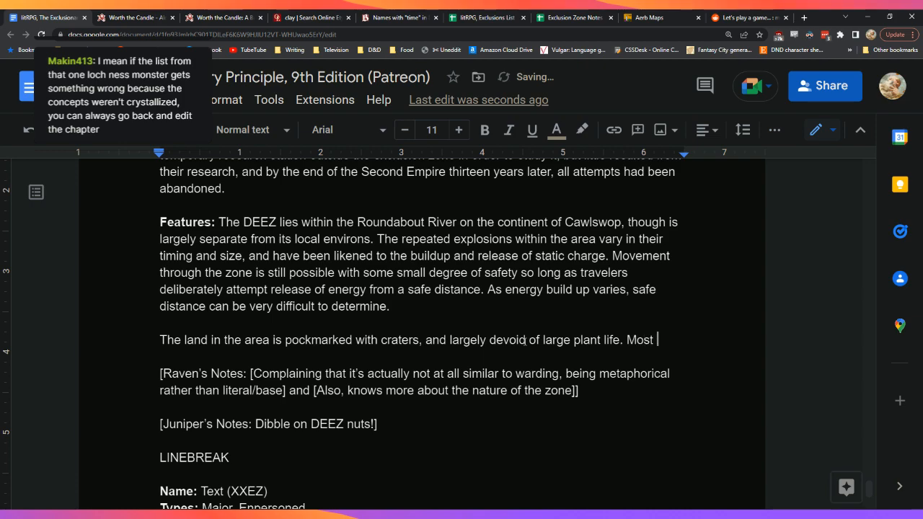
type("aniam")
key("BackSpace")
key("BackSpace")
type("mals within")
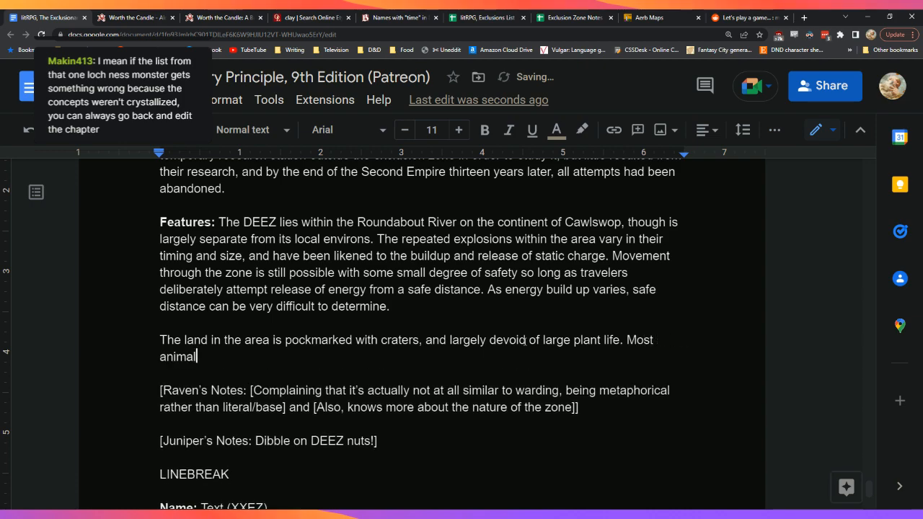
key("BackSpace")
key("BackSpace")
key("BackSpace")
key("BackSpace")
key("BackSpace")
key("BackSpace")
key("BackSpace")
key("BackSpace")
key("BackSpace")
key("BackSpace")
key("BackSpace")
key("BackSpace")
key("BackSpace")
key("BackSpace")
key("BackSpace")
key("BackSpace")
key("BackSpace")
key("BackSpace")
key("BackSpace")
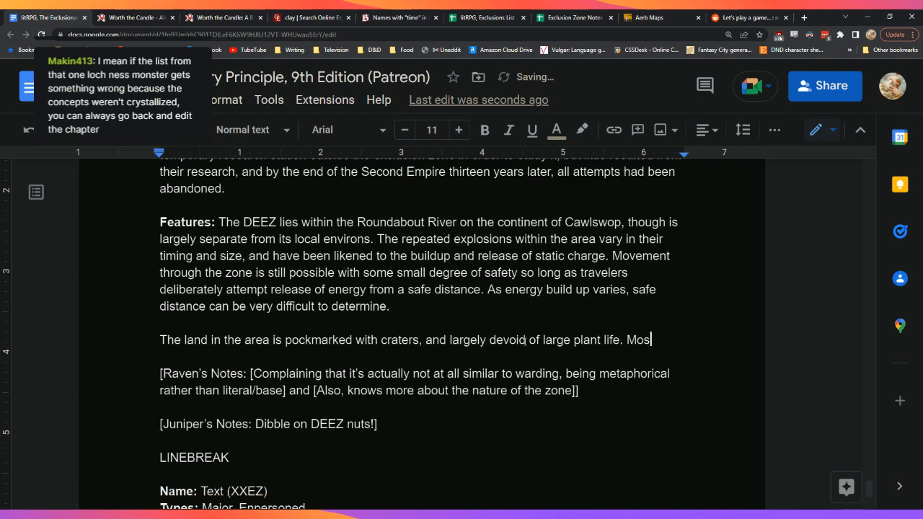
Step: Begin the paragraph's second sentence with "Due to the nature of triggered explosions,"
type("Due to the en")
key("BackSpace")
key("BackSpace")
type("natre")
key("BackSpace")
key("BackSpace")
type("ure of trigg")
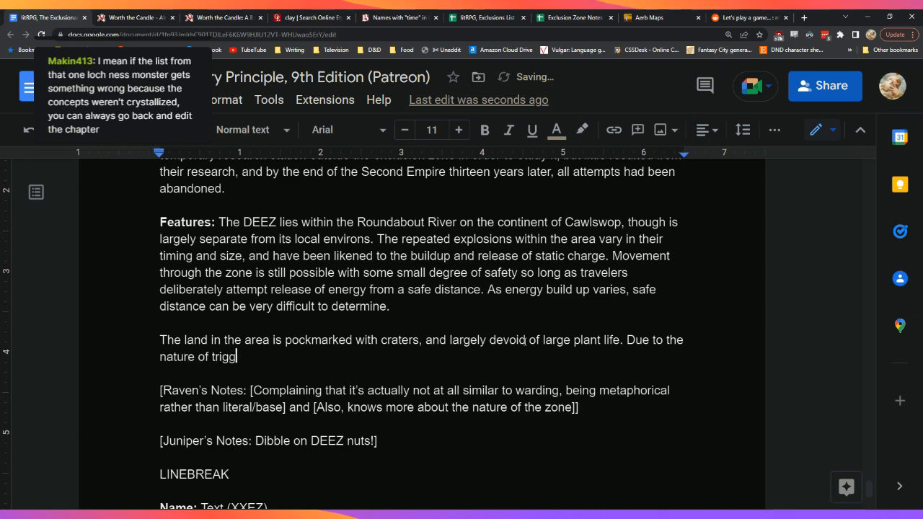
type("ered explosions,")
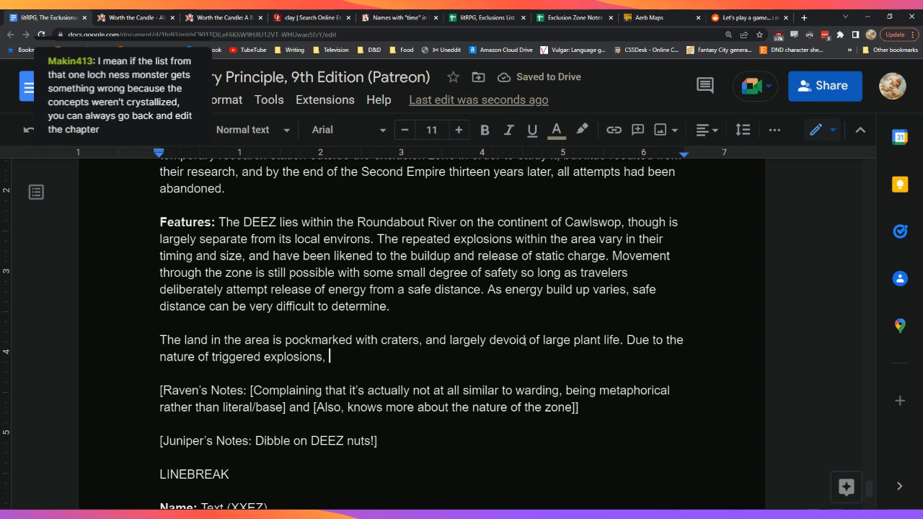
Step: Finish the triggered explosions sentence with "any animals that live within the zone move slowly and quietly."
type("any animsl")
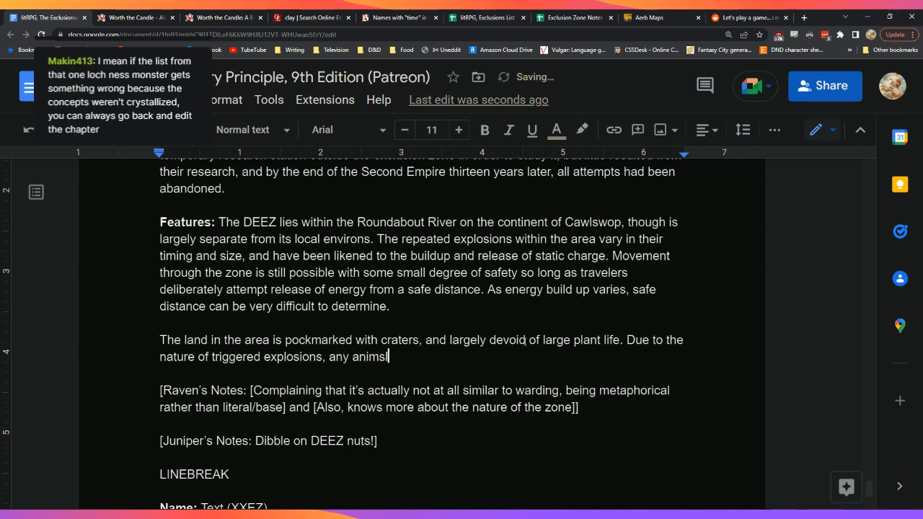
key("BackSpace")
key("BackSpace")
type("als that live within the zone move slowly")
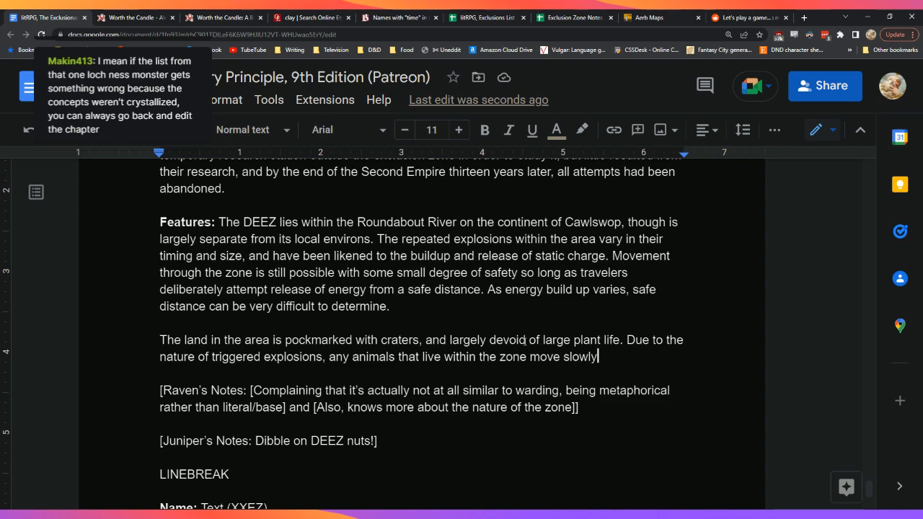
type("and quietly")
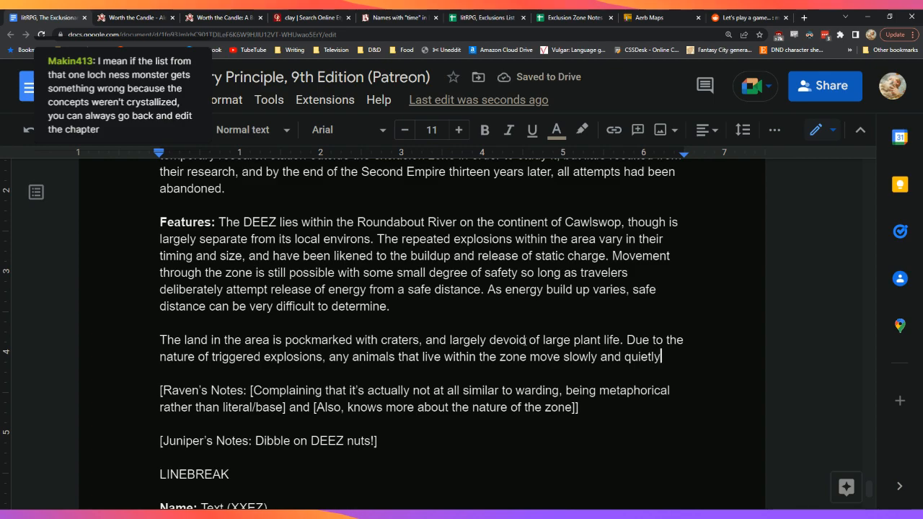
type(".")
Step: At the end of the first Features paragraph, start a sentence reading "Explosions are typically triggered by"
key("Up")
key("Up")
key("Up")
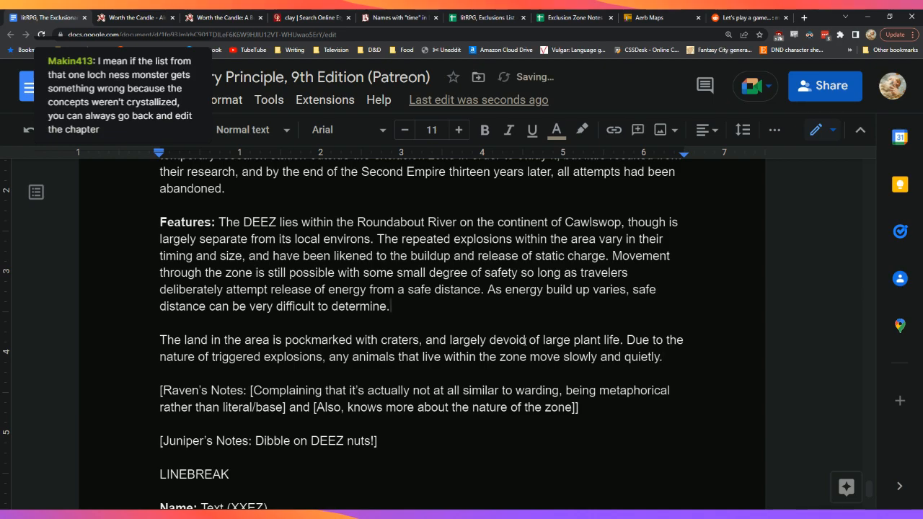
type("Explosive")
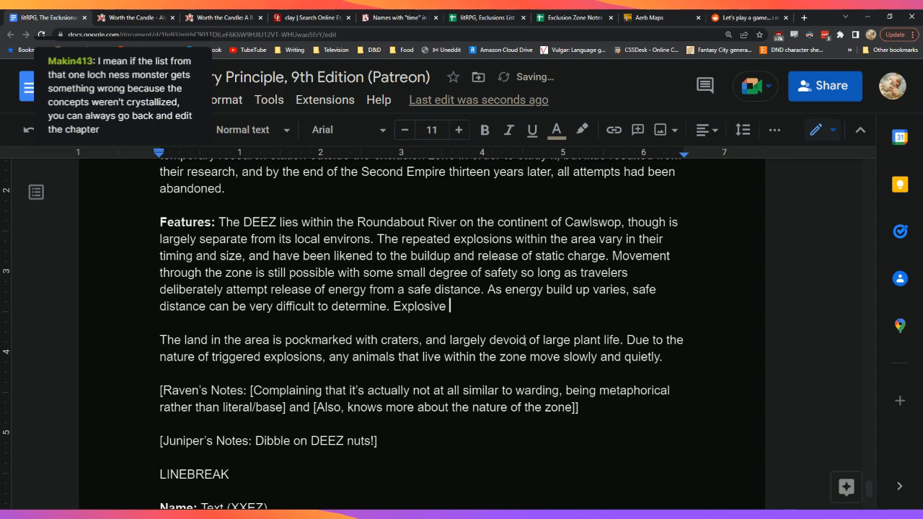
key("BackSpace")
key("BackSpace")
key("BackSpace")
key("BackSpace")
type("ions are tup")
key("BackSpace")
key("BackSpace")
type("ypically triggered by")
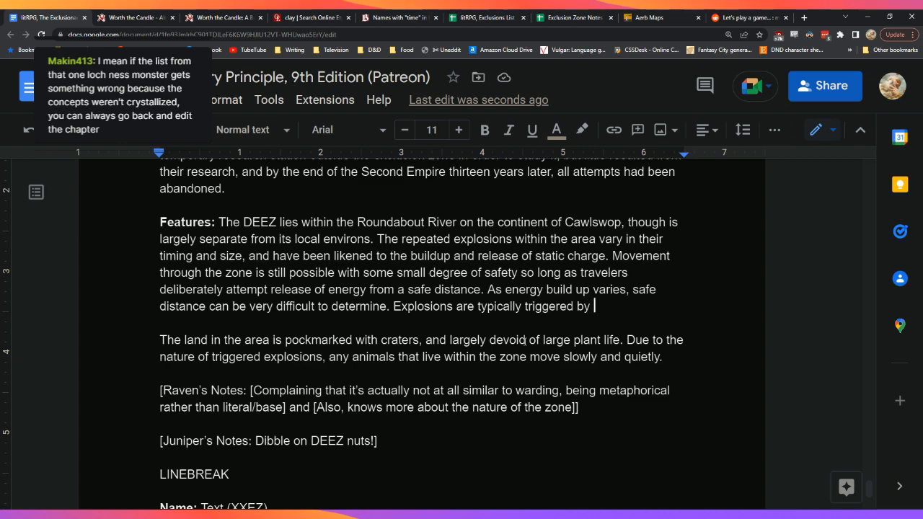
Step: Finish the explosions sentence with "force, with the amount of force necessary decreasing as charge builds." and return to the end of the next paragraph
type("force, with the a")
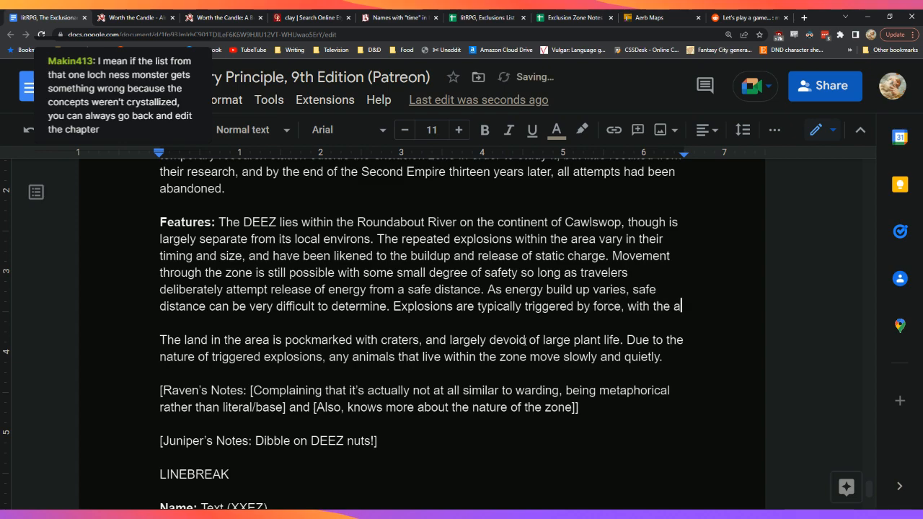
type("mount of force n")
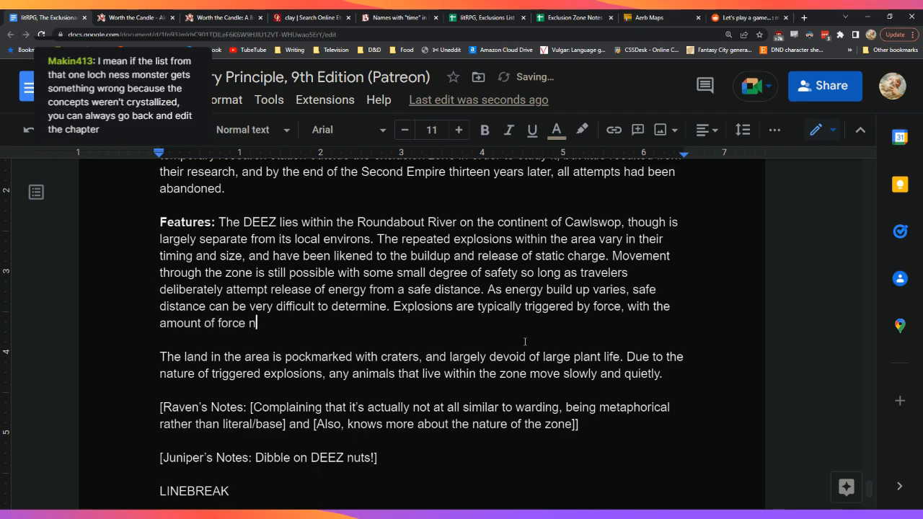
type("ecessary decree")
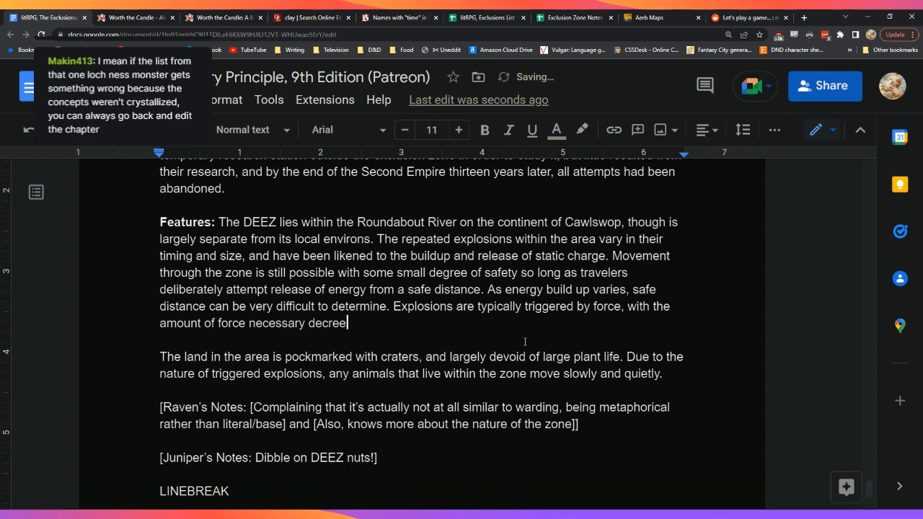
key("BackSpace")
type("asing as d")
type("harge")
type("lds.")
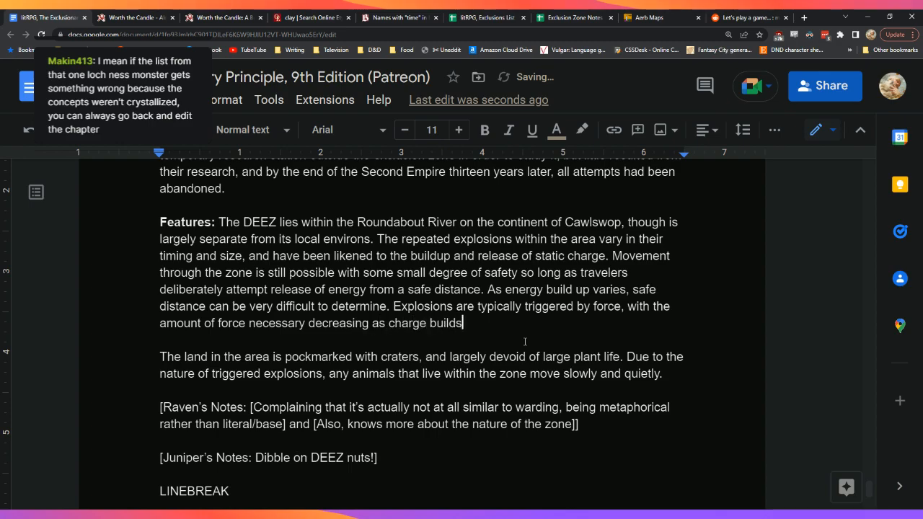
key("Down")
key("Down")
key("Down")
key("Down")
key("Left")
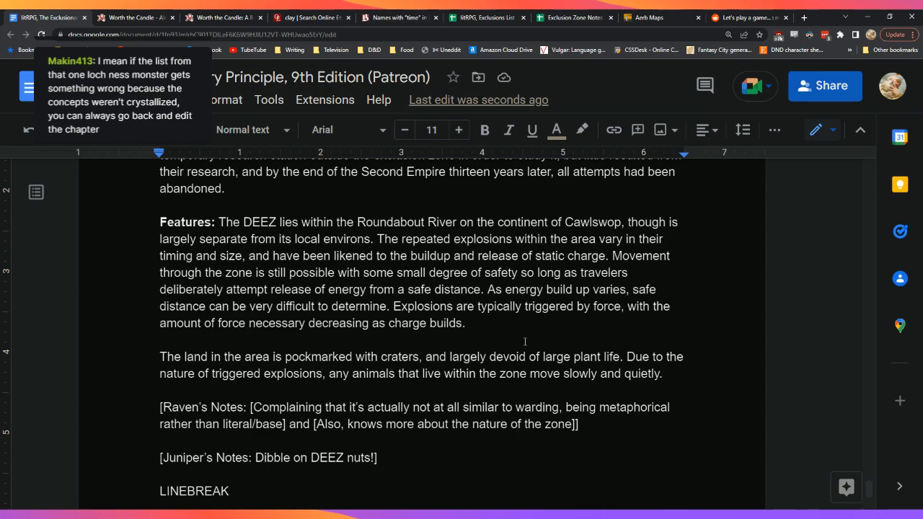
type("A")
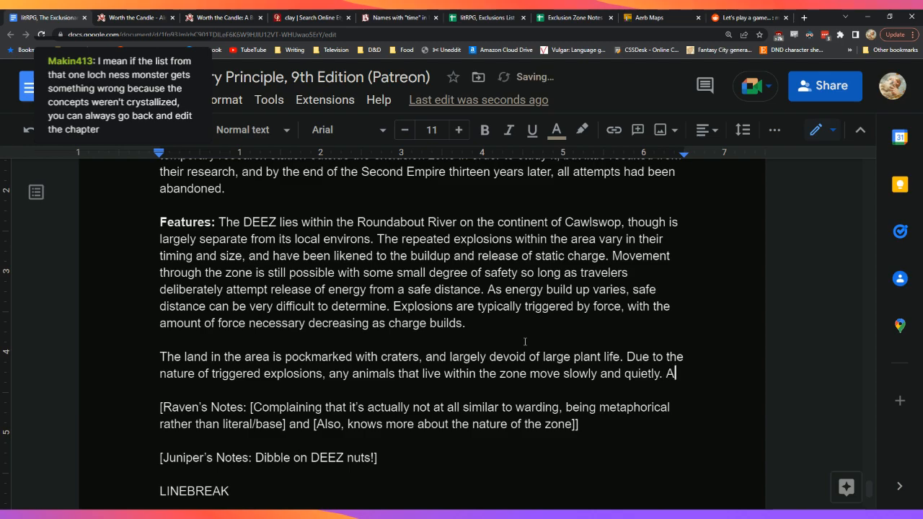
type("t times of")
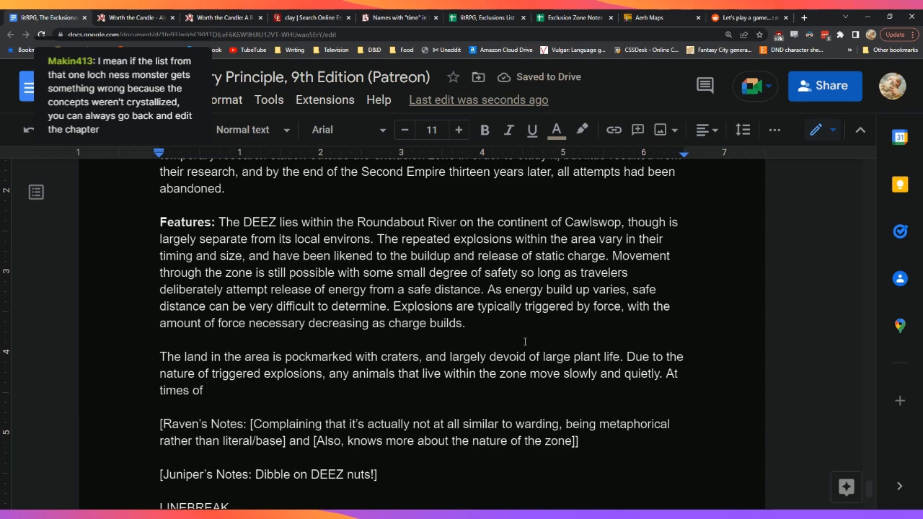
key("BackSpace")
key("BackSpace")
key("BackSpace")
key("BackSpace")
key("BackSpace")
key("BackSpace")
key("BackSpace")
key("BackSpace")
key("BackSpace")
key("BackSpace")
key("BackSpace")
key("BackSpace")
Step: Replace the trailing "At times of" with "During times of inclement weather, or sometimes even a light rain, the zone will"
type("During times fo")
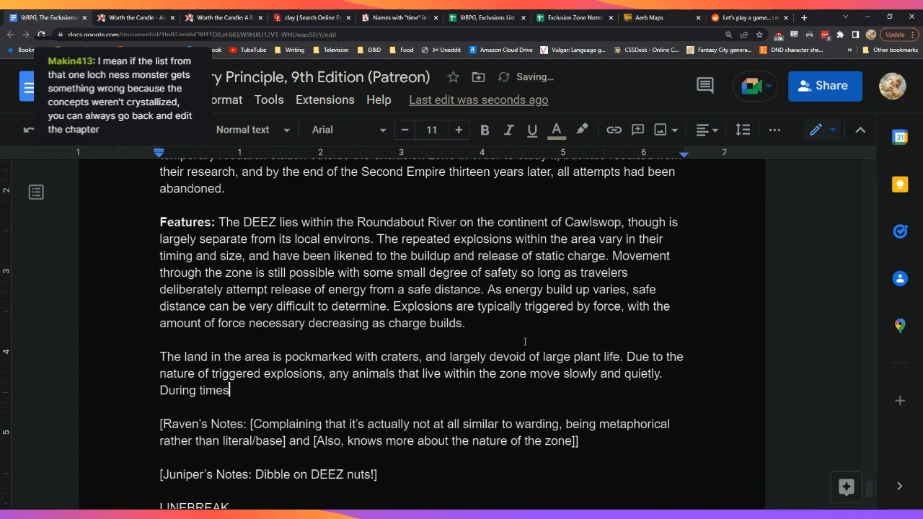
key("BackSpace")
key("BackSpace")
type("of inclement")
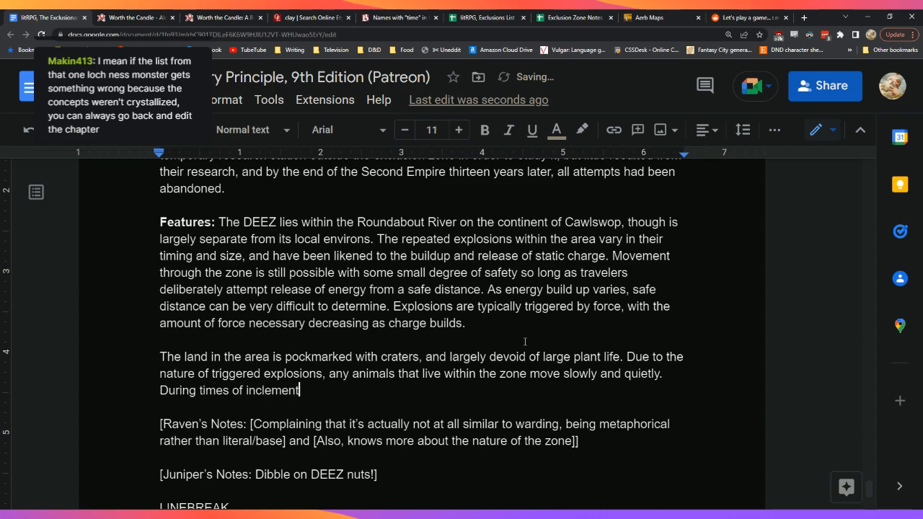
type(" weather, or sometimes eve")
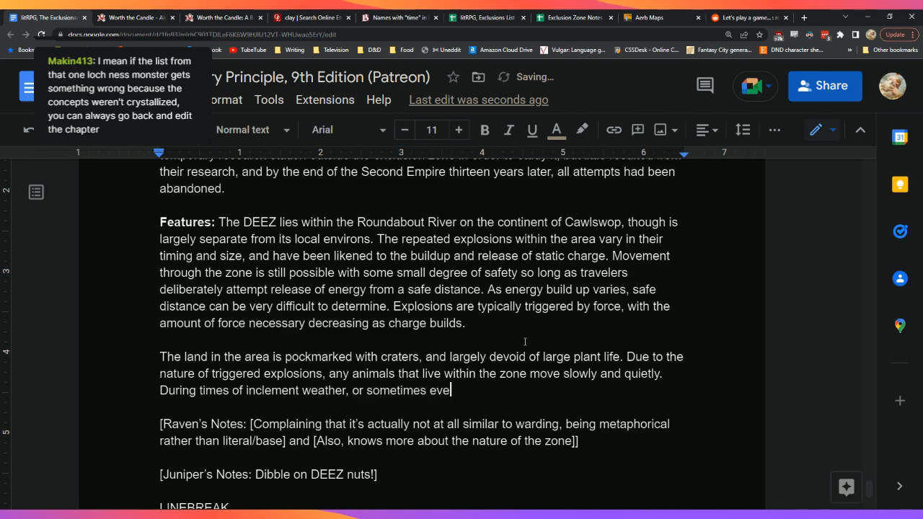
type("n a light rain, the")
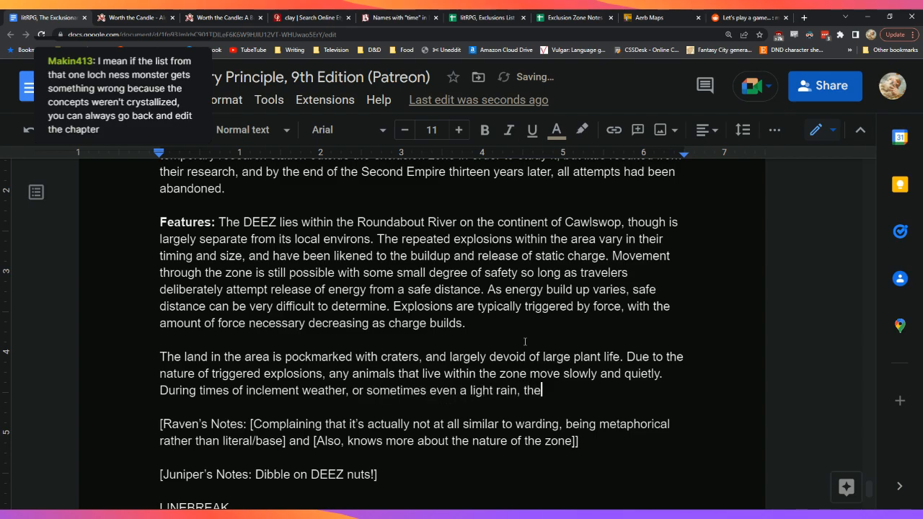
type(" zone will")
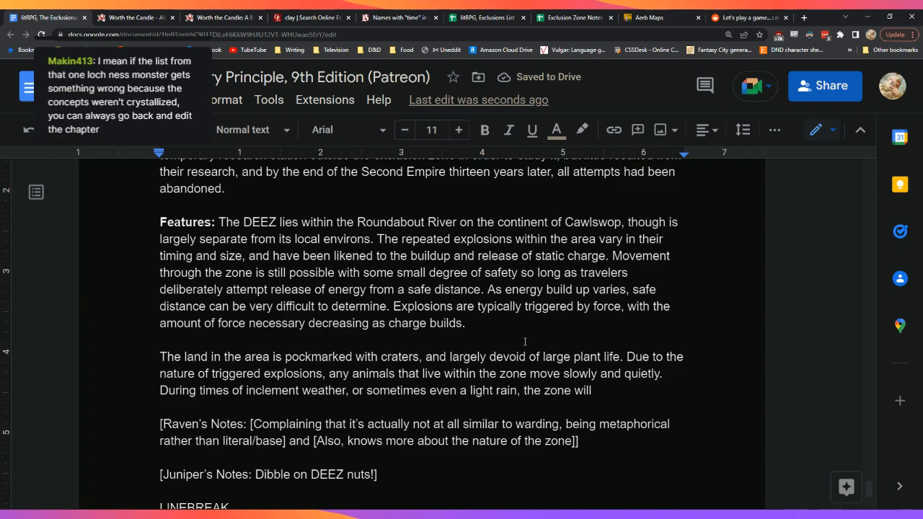
Step: Finish the inclement weather sentence with "suffer repeated explosions."
type("suffer ")
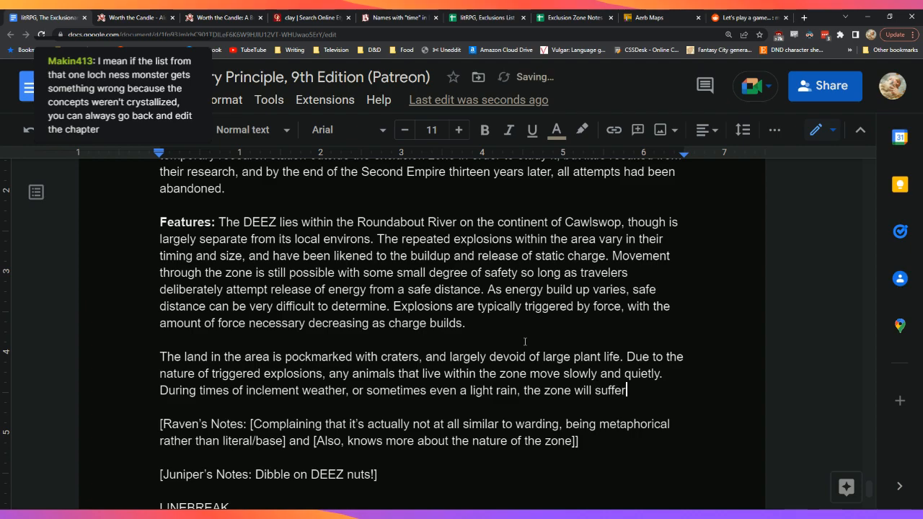
type("repeated exp")
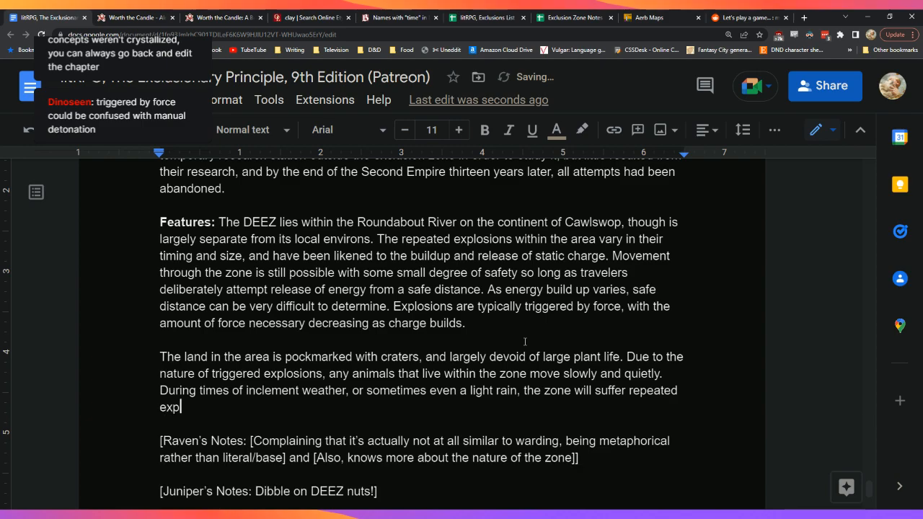
type("losions.")
key("Down")
key("Down")
key("Down")
key("Down")
key("Down")
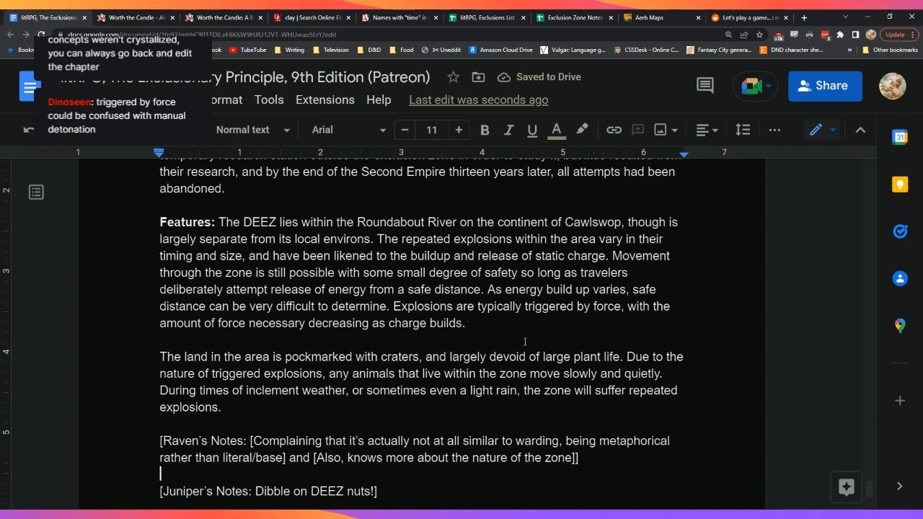
key("Up")
key("Up")
key("Up")
key("Up")
key("Up")
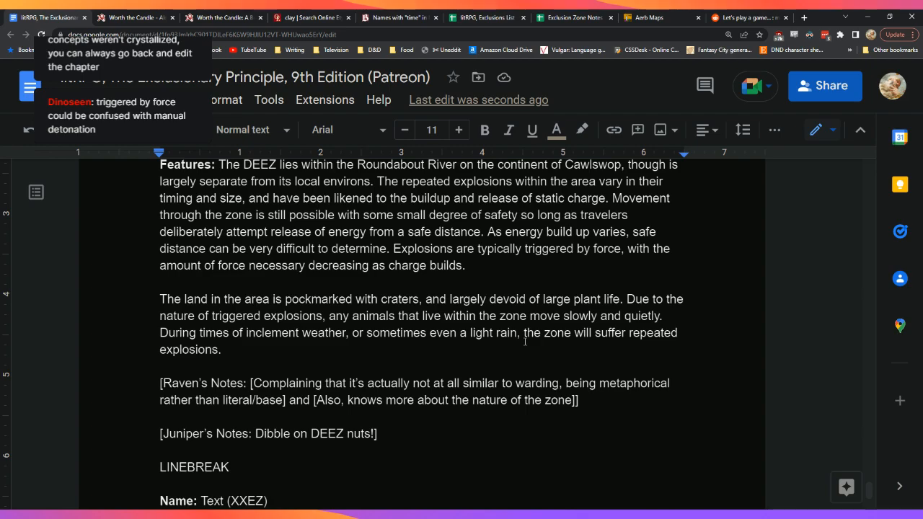
Step: Extend the inclement weather sentence after "explosions" with "from the force of raindrops, as infamously happened with the Second Cawlswop Expedition."
key("BackSpace")
type("where")
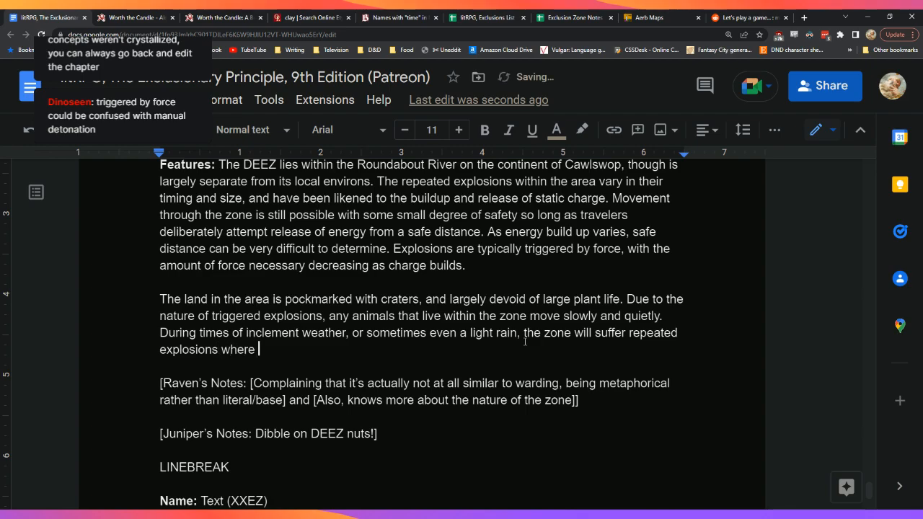
key("BackSpace")
key("BackSpace")
key("BackSpace")
key("BackSpace")
key("BackSpace")
key("BackSpace")
type("from the force of rain")
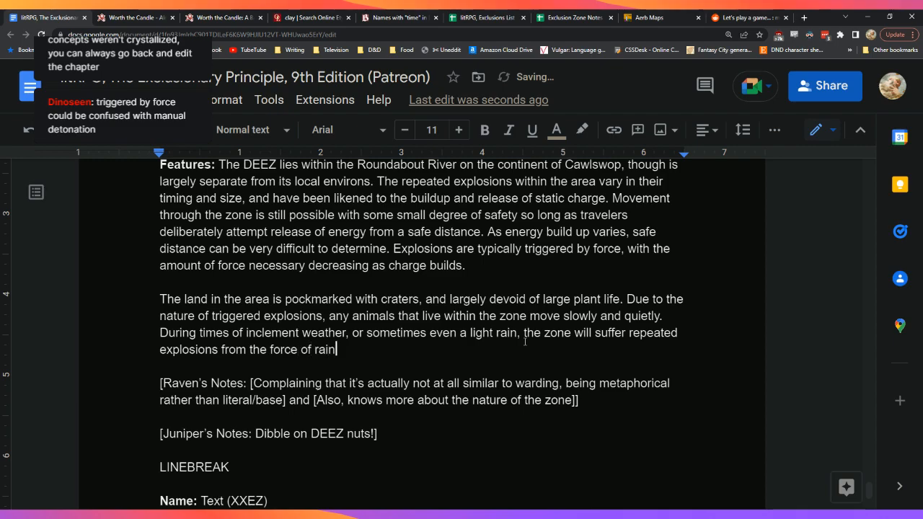
type("drops, as in")
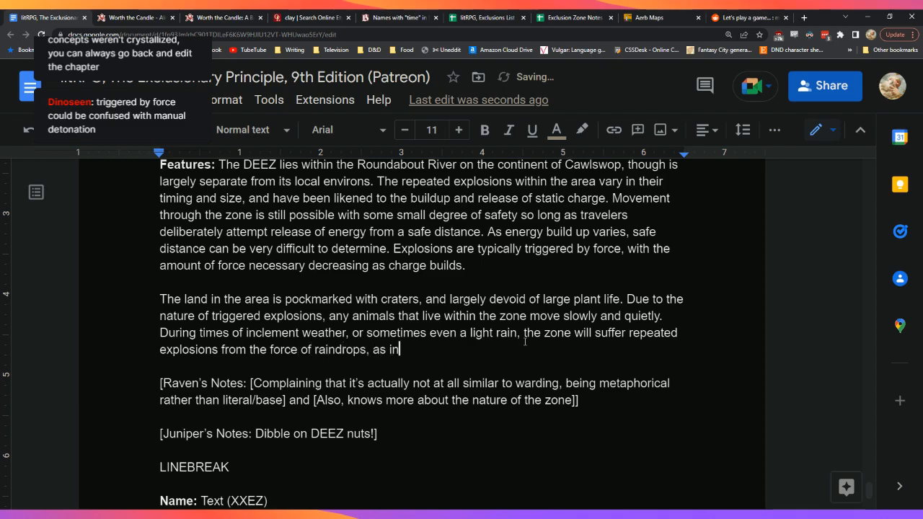
type("famously happen")
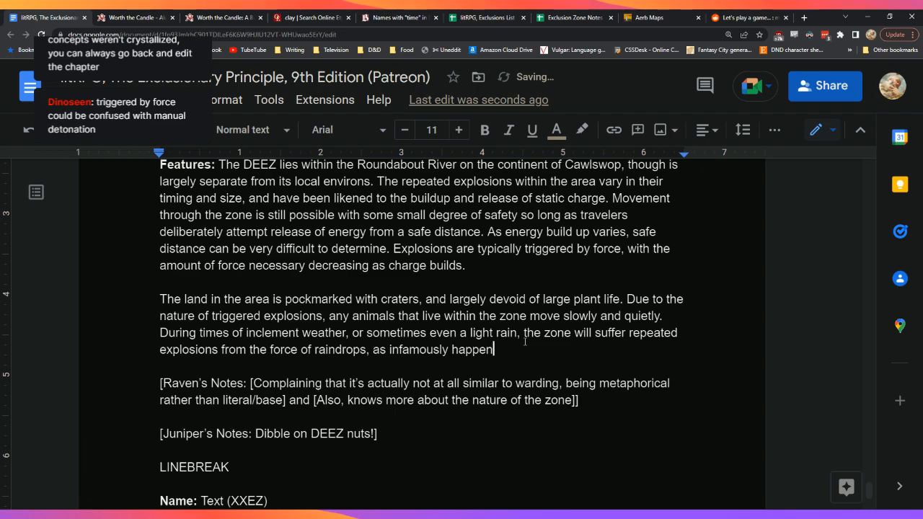
type("ed with the ")
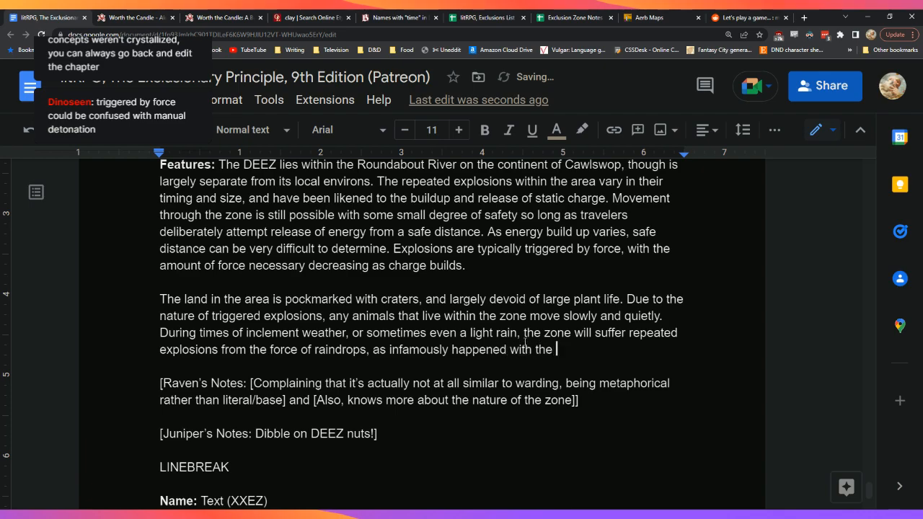
type("Second")
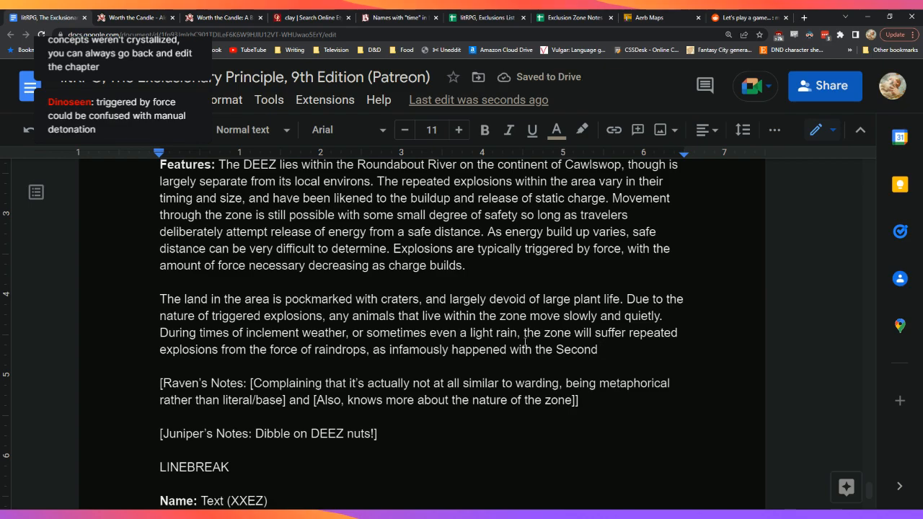
type("Cawlswop Expedition.")
Step: Change "happened with" to "happened to" before "the Second Cawlswop Expedition" and return to the end of the paragraph
key("Left")
key("Left")
key("Left")
key("Left")
key("Left")
key("Left")
key("Left")
key("Left")
key("Left")
key("Left")
key("Left")
key("Left")
key("Left")
key("Left")
key("Left")
key("Left")
key("Left")
key("Left")
key("Left")
key("Left")
key("Left")
key("Left")
key("Left")
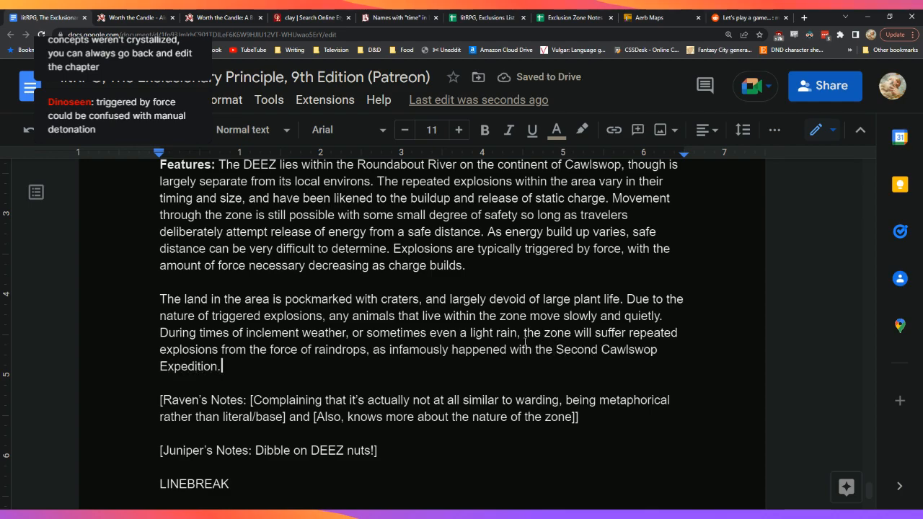
key("Left")
key("Left")
key("Left")
key("Left")
key("Left")
key("Left")
key("Left")
key("Left")
key("Left")
key("Left")
key("Left")
key("Left")
key("Left")
key("Left")
key("Left")
key("Left")
key("Left")
key("Left")
key("Left")
key("Left")
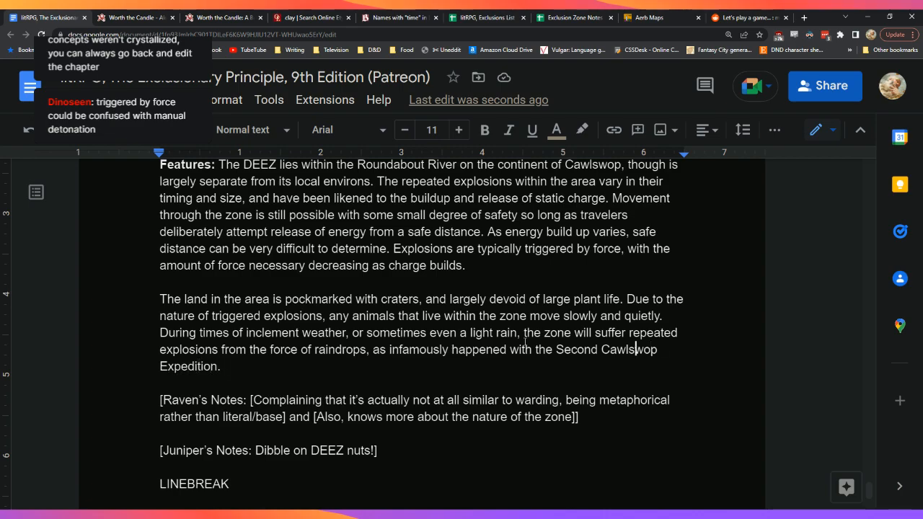
key("Right")
key("BackSpace")
key("BackSpace")
key("BackSpace")
key("BackSpace")
key("BackSpace")
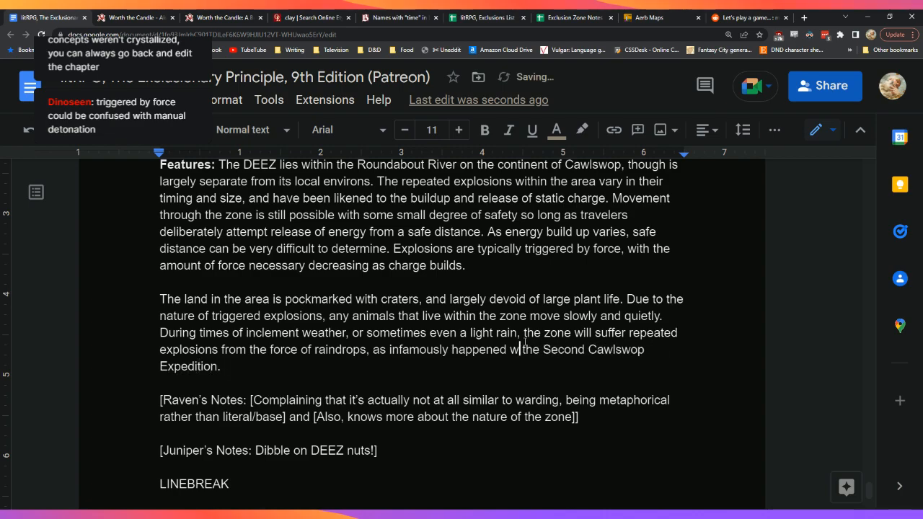
type("to")
key("Down")
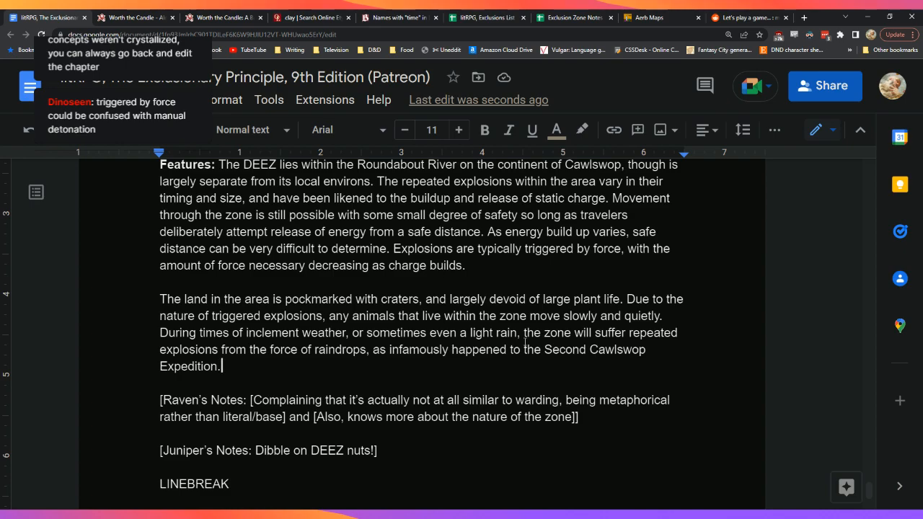
Step: Start a new paragraph above Raven's Notes reading "Several varieties of extremophile live within the zone"
key("Return")
key("Return")
type("Sever")
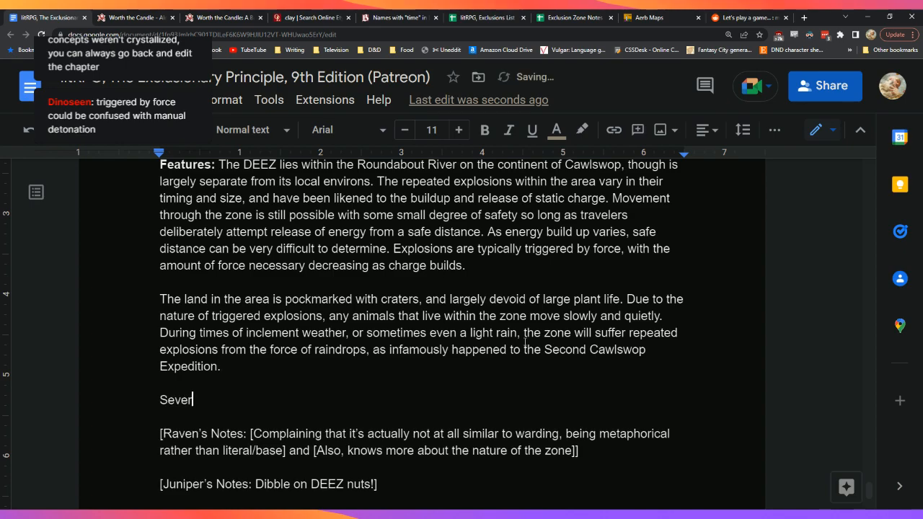
type("al tr")
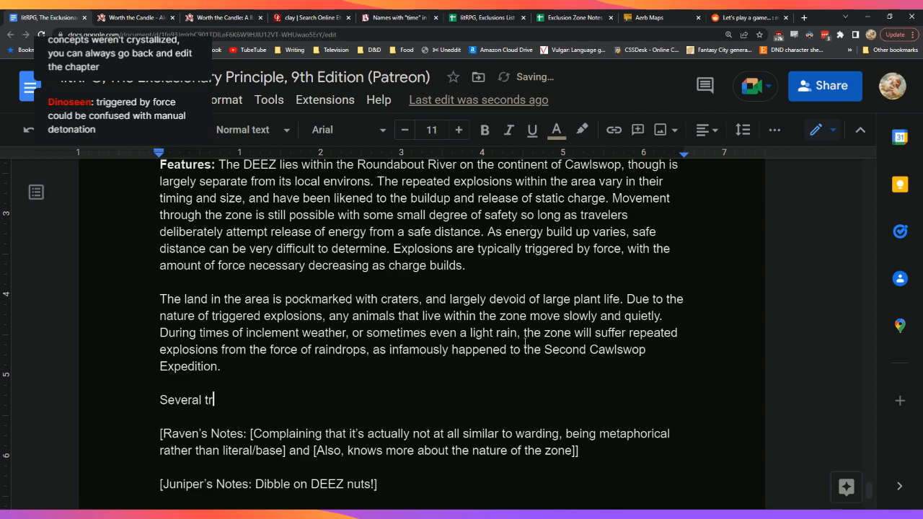
key("BackSpace")
key("BackSpace")
key("BackSpace")
key("BackSpace")
key("BackSpace")
type("al creat")
key("BackSpace")
key("BackSpace")
key("BackSpace")
key("BackSpace")
key("BackSpace")
type("variei")
key("BackSpace")
type("ties of extremophile live within the zone")
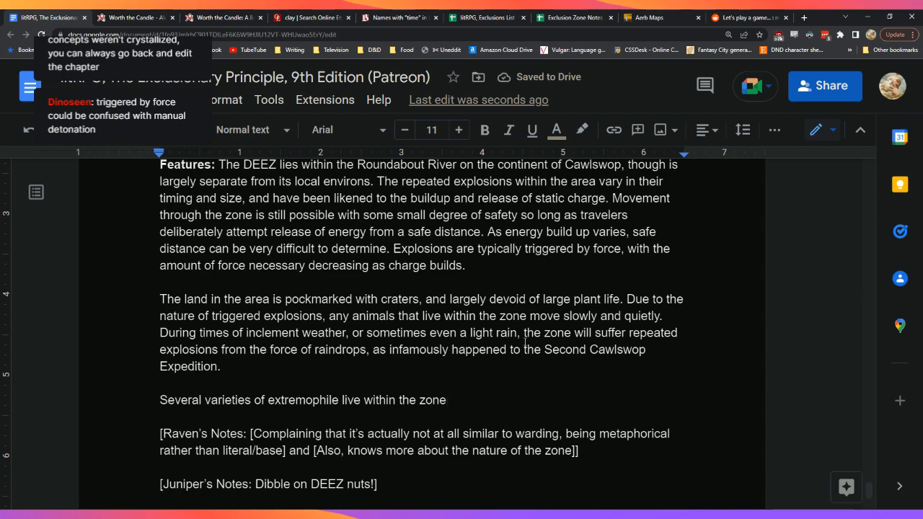
Step: Finish the extremophile sentence with ", including those that absorb explosive impacts or are otherwise resistant to them."
type(", ")
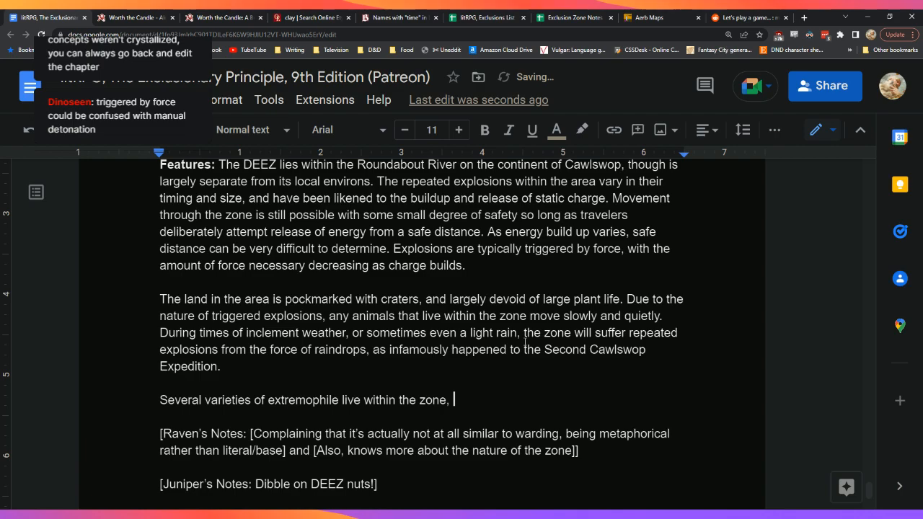
type("including those t")
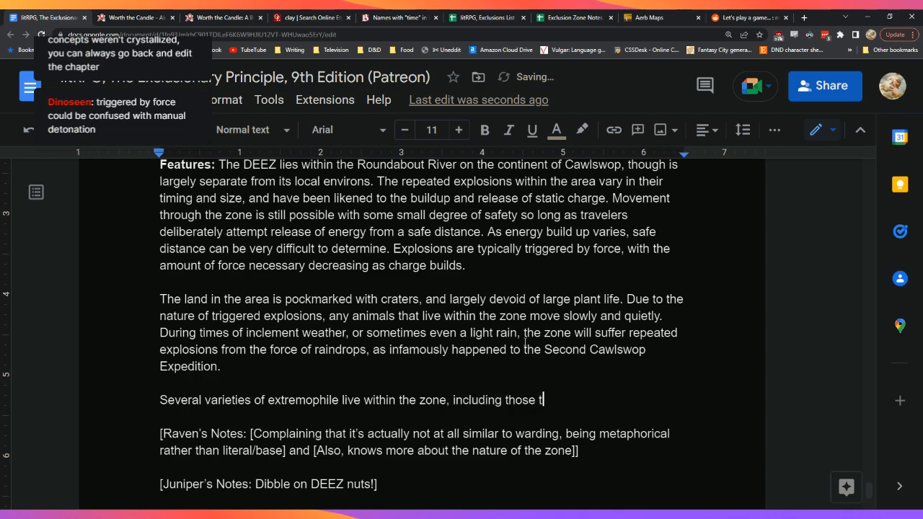
type("hat absor")
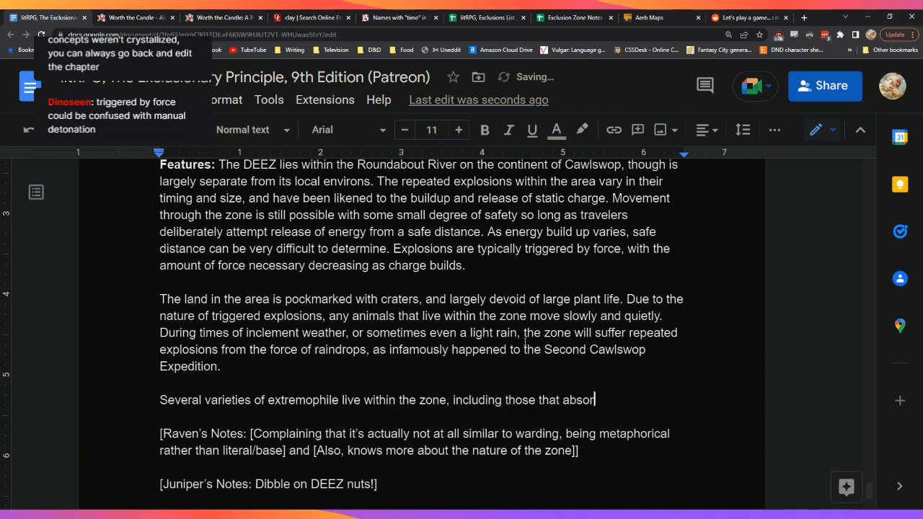
type("b explosiv")
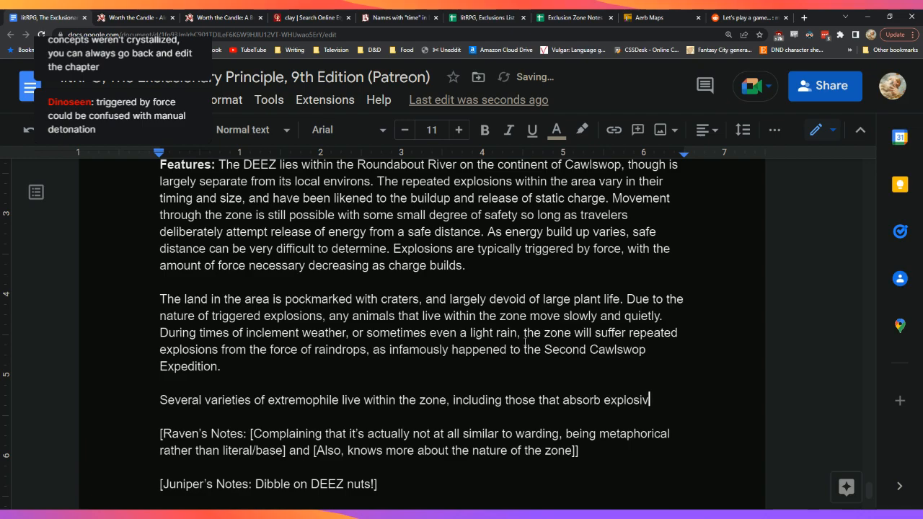
type("e impacts or are")
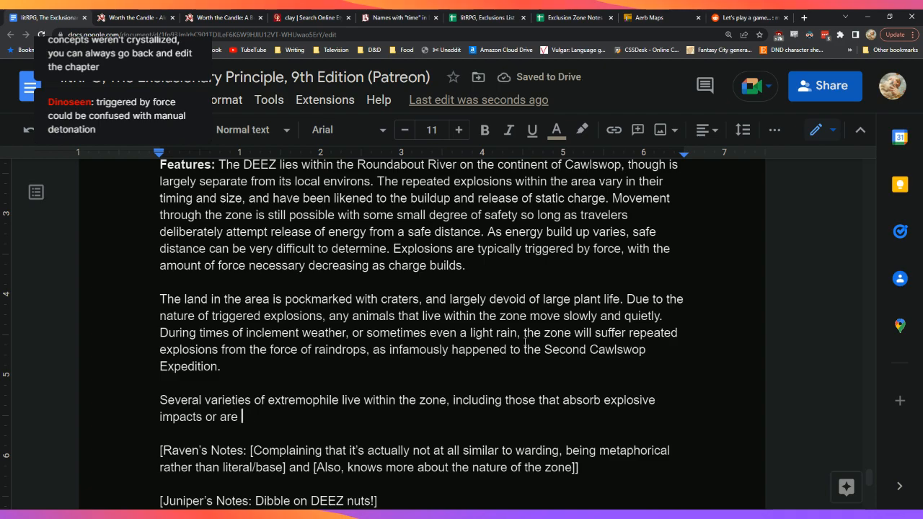
type("otherw")
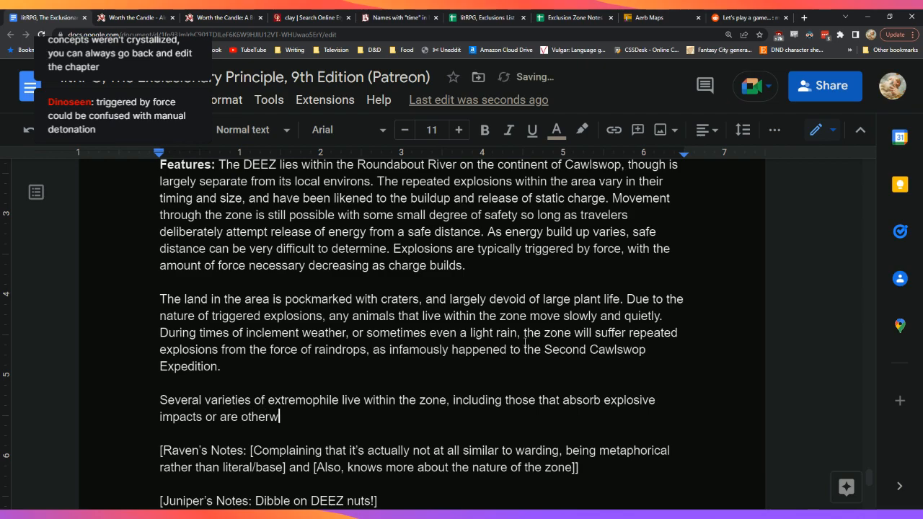
type("ise resistant to them.")
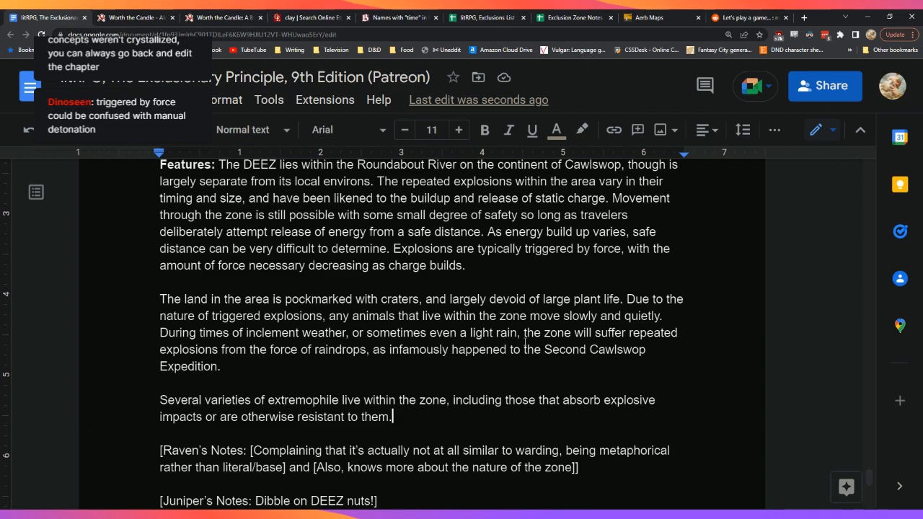
Step: Continue the extremophile paragraph with the start of a new sentence reading "A particular large tree"
type("A particu")
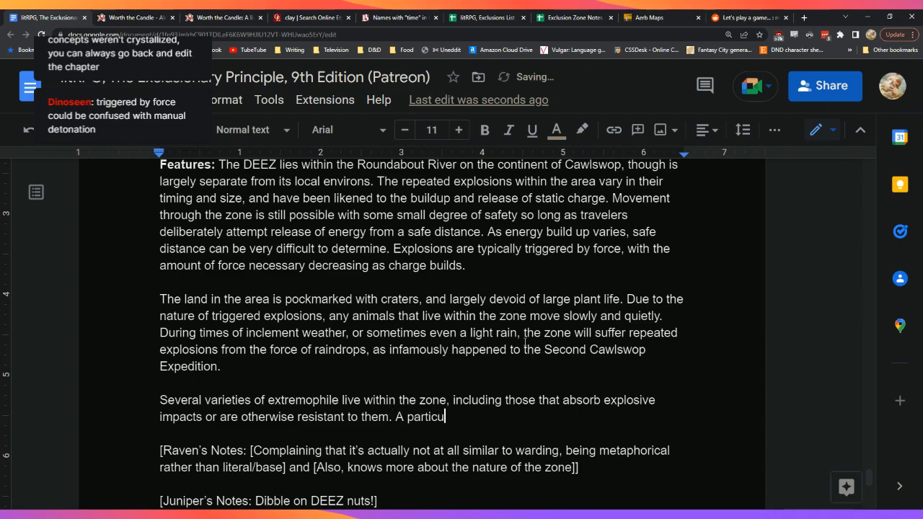
type("lar large tree")
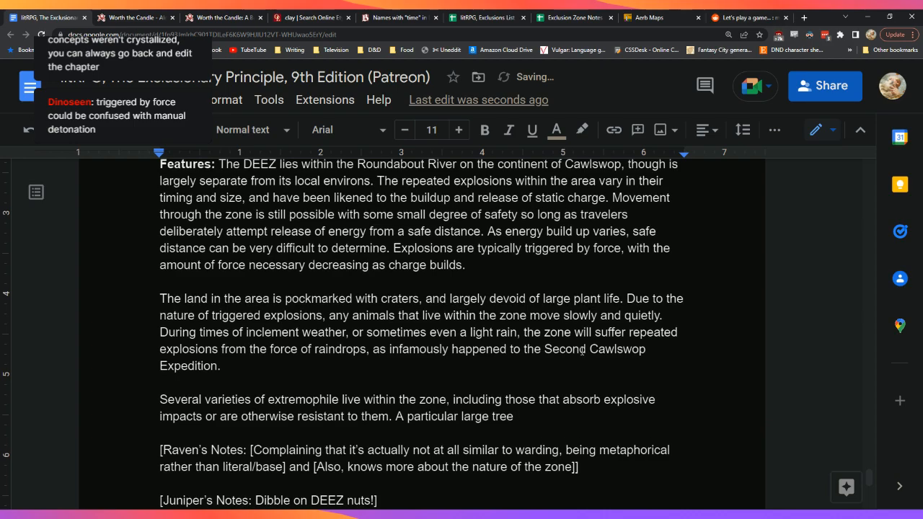
scroll(579, 351, "down", 3)
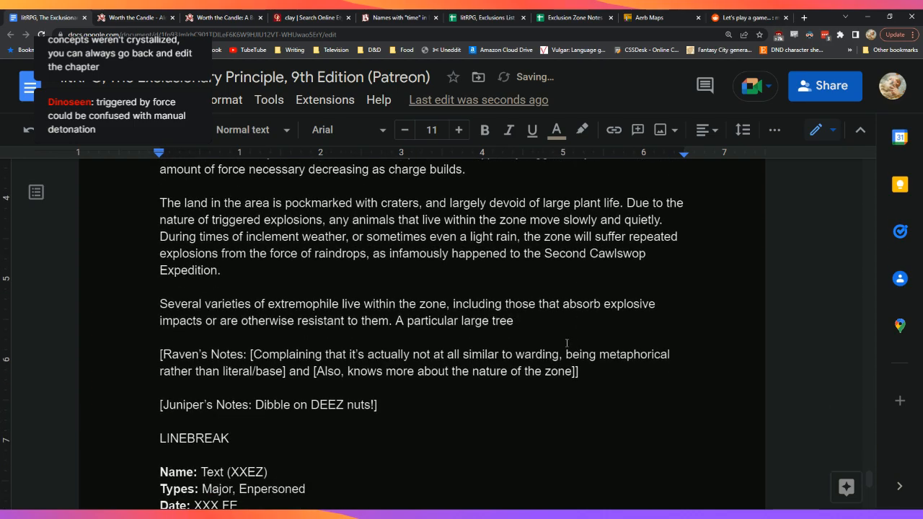
double_click(575, 323)
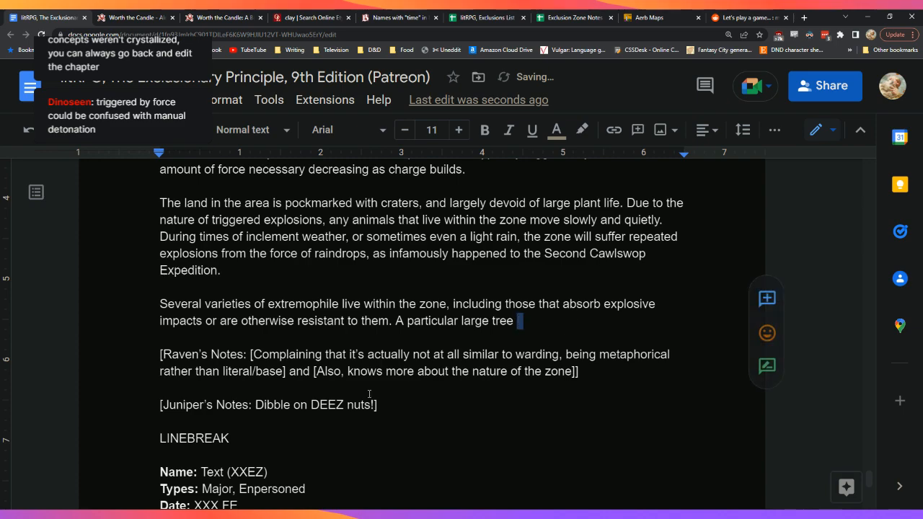
left_click(651, 374)
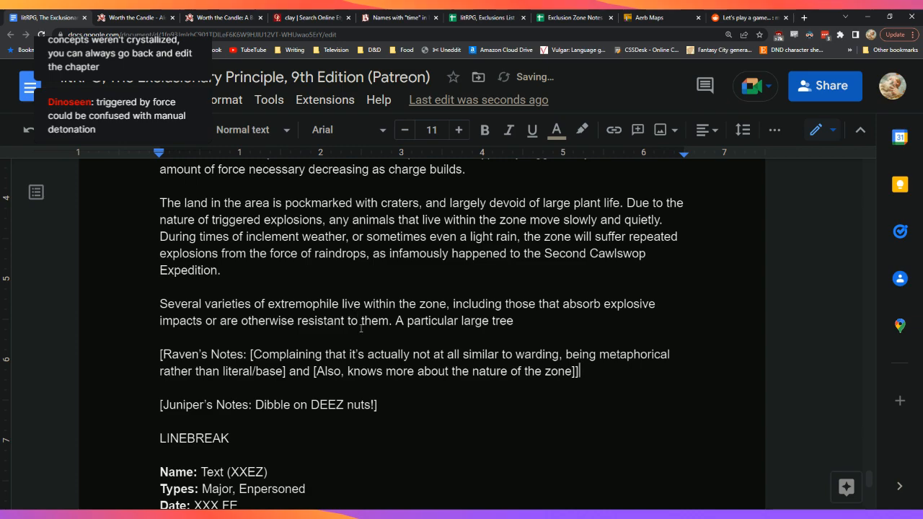
left_click(555, 320)
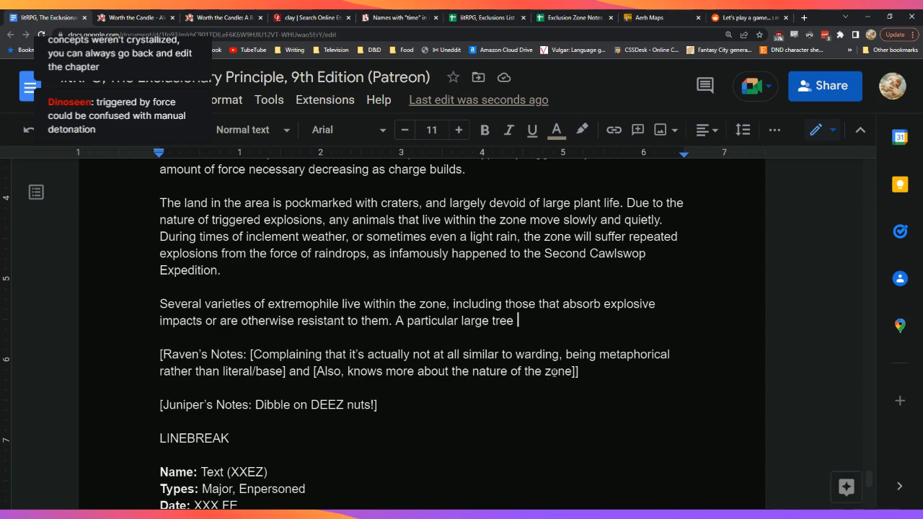
Step: Copy the blank entry template, including its LINEBREAK, and paste it twice after the last Features heading
scroll(554, 377, "down", 1)
scroll(554, 377, "down", 3)
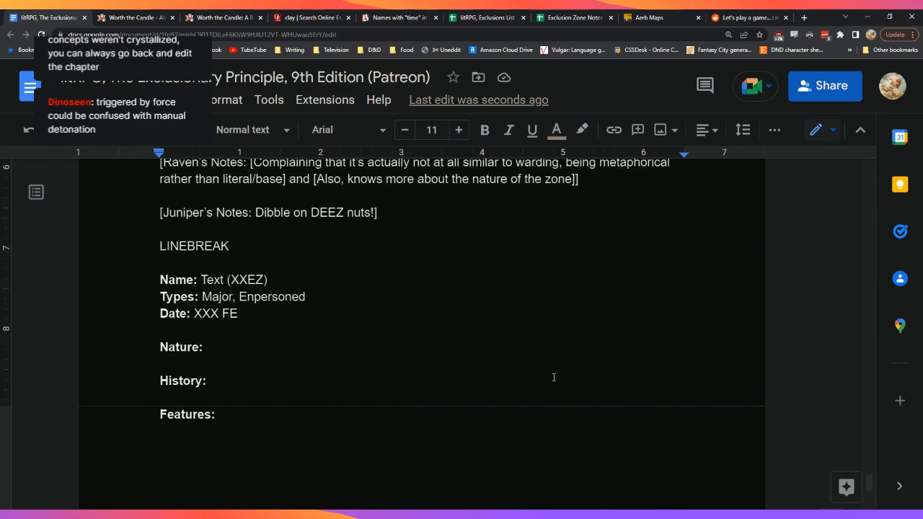
left_click_drag(294, 449, 84, 241)
key("ctrl+c")
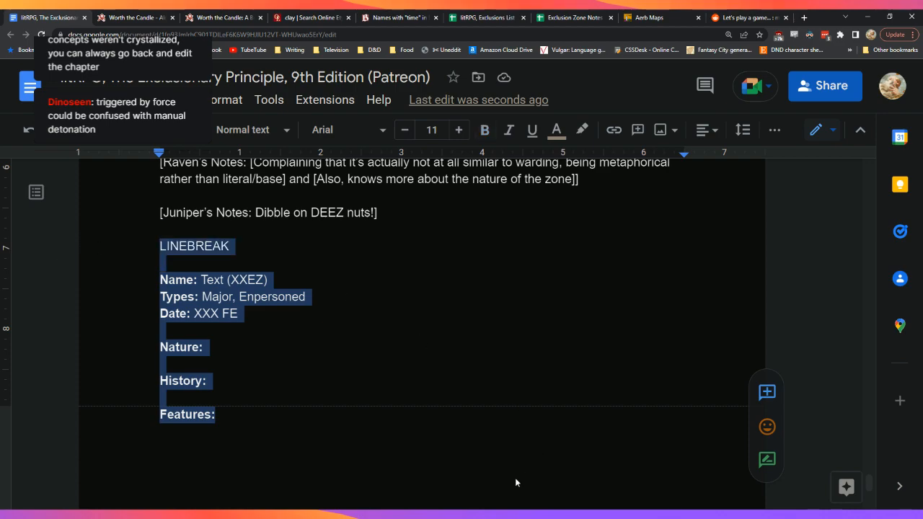
left_click(515, 477)
key("Return")
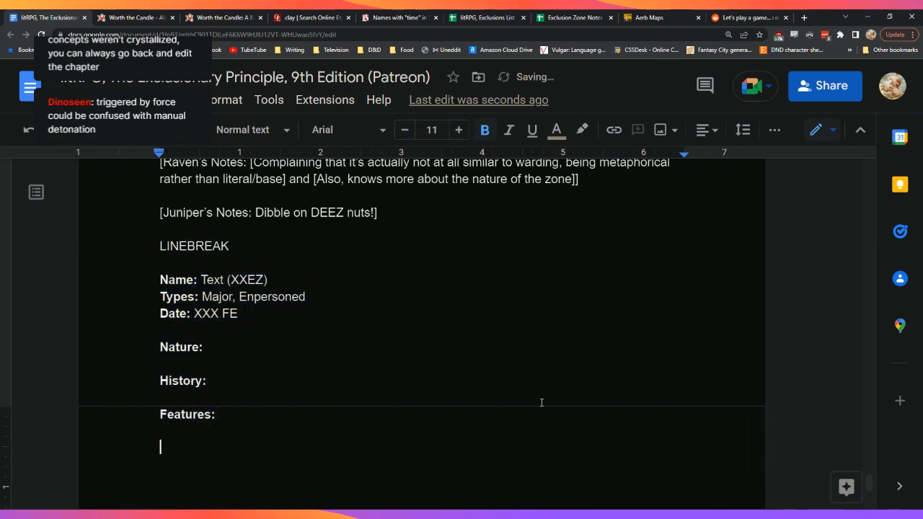
key("ctrl+v")
key("Return")
key("ctrl+v")
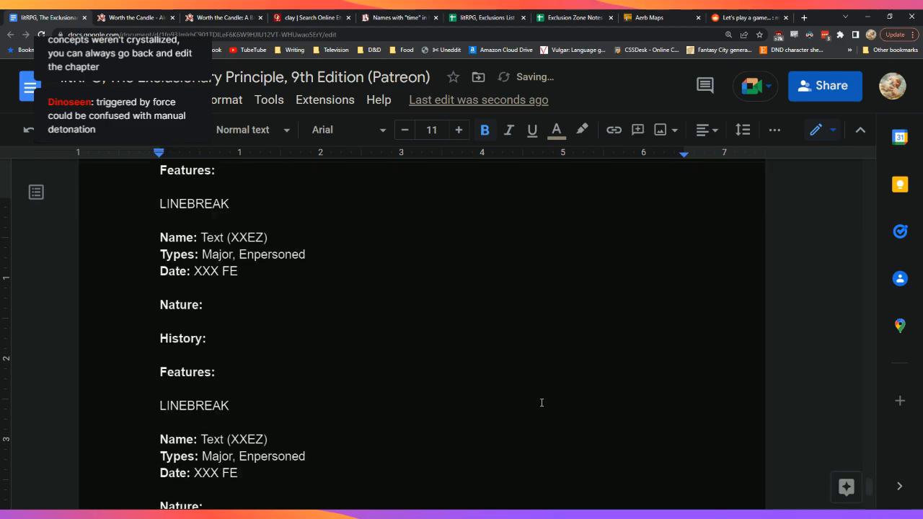
key("Up")
key("Up")
key("Up")
key("Up")
key("Up")
key("Up")
key("Up")
key("Up")
key("Up")
key("Up")
key("Up")
key("Up")
key("Up")
key("Up")
key("Up")
key("Up")
key("Up")
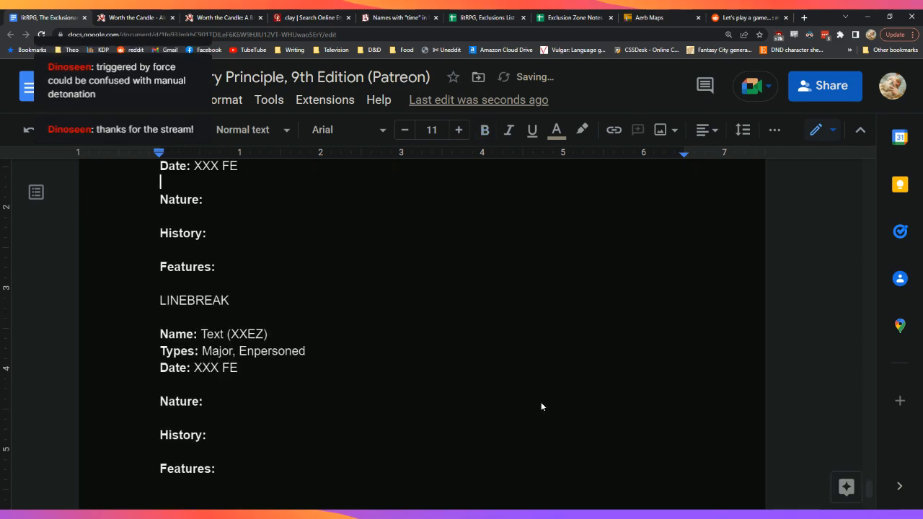
key("Up")
key("Up")
key("Up")
key("Up")
key("Up")
key("Up")
key("Up")
key("Up")
key("Up")
key("Up")
key("Up")
key("Up")
key("Up")
key("Up")
key("Up")
key("Up")
key("Up")
key("Up")
key("Up")
key("Up")
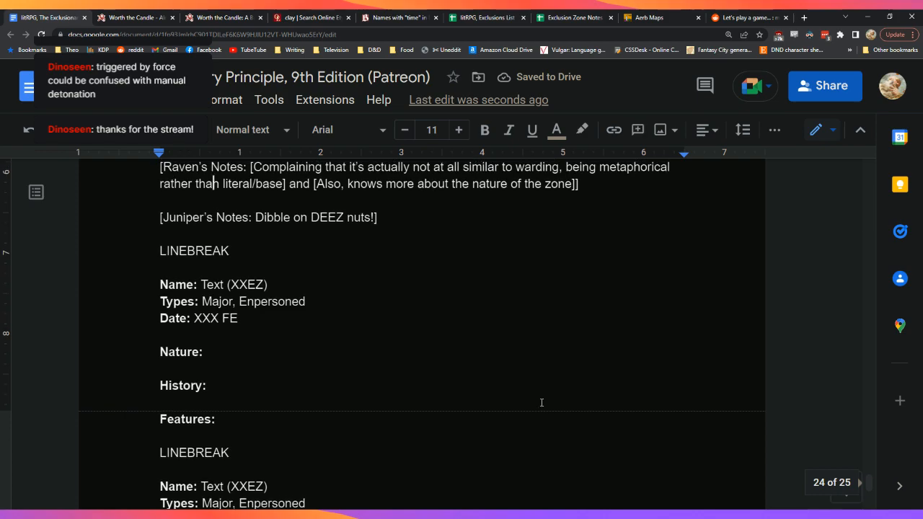
key("Up")
key("Up")
key("Down")
key("Down")
key("Down")
key("Down")
key("Down")
key("Down")
key("Down")
key("Down")
key("Down")
key("Down")
key("Down")
key("Down")
key("Down")
key("Down")
key("Down")
key("Down")
key("Down")
key("Down")
key("Down")
key("Down")
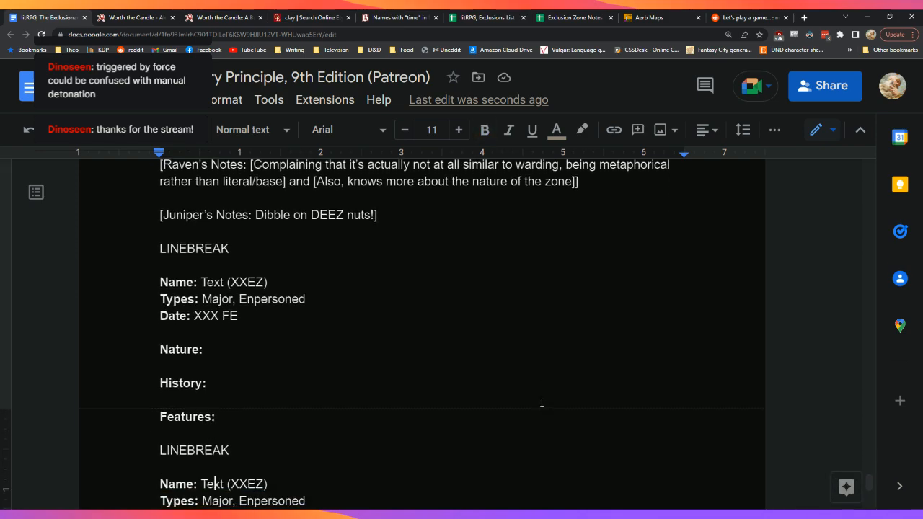
key("Down")
key("Down")
Step: In the Exclusions List spreadsheet, fill the entire Demiplanar row with the standard green
left_click(487, 17)
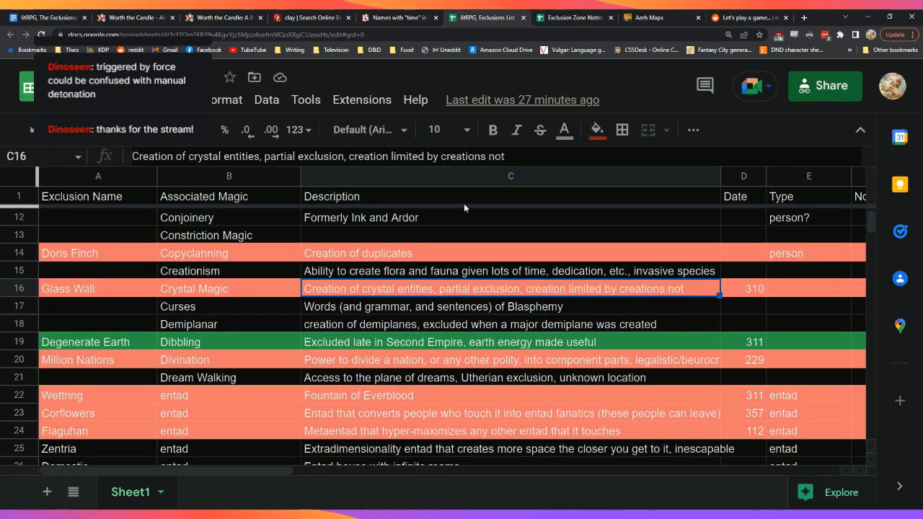
left_click(22, 341)
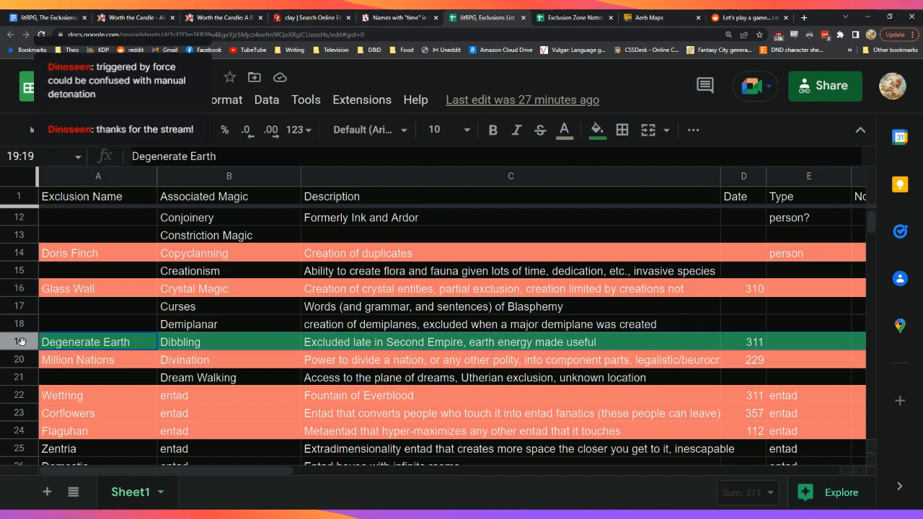
left_click(83, 326)
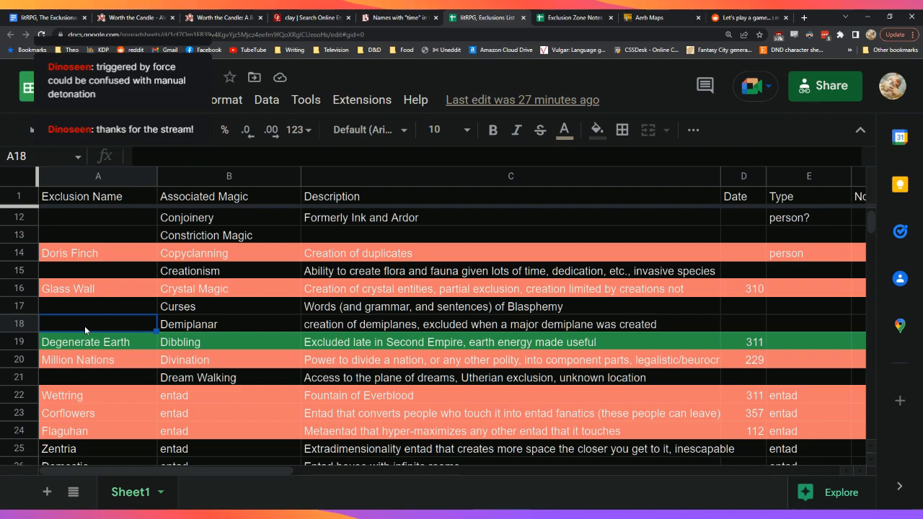
left_click(22, 326)
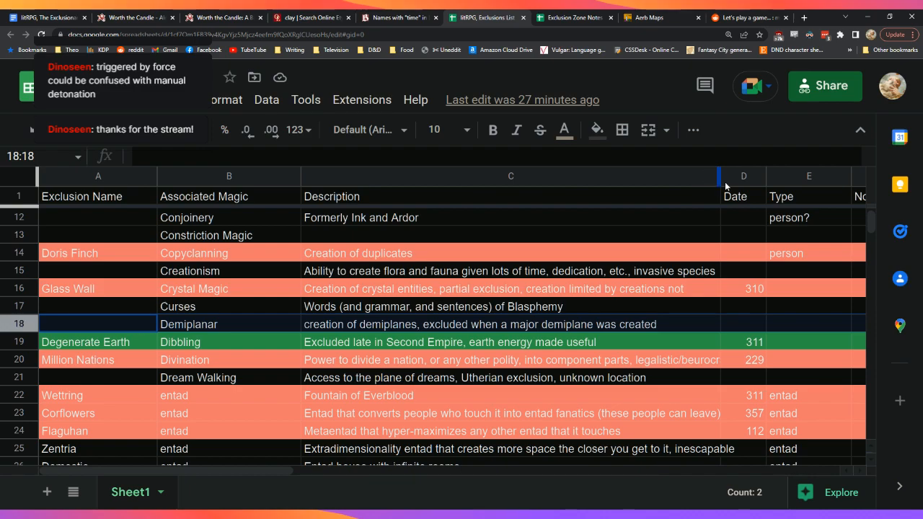
left_click(596, 130)
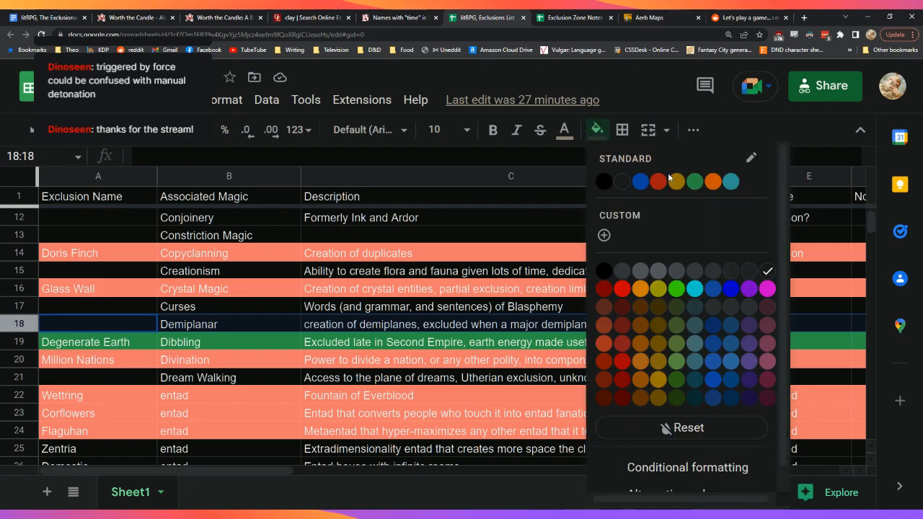
left_click(694, 181)
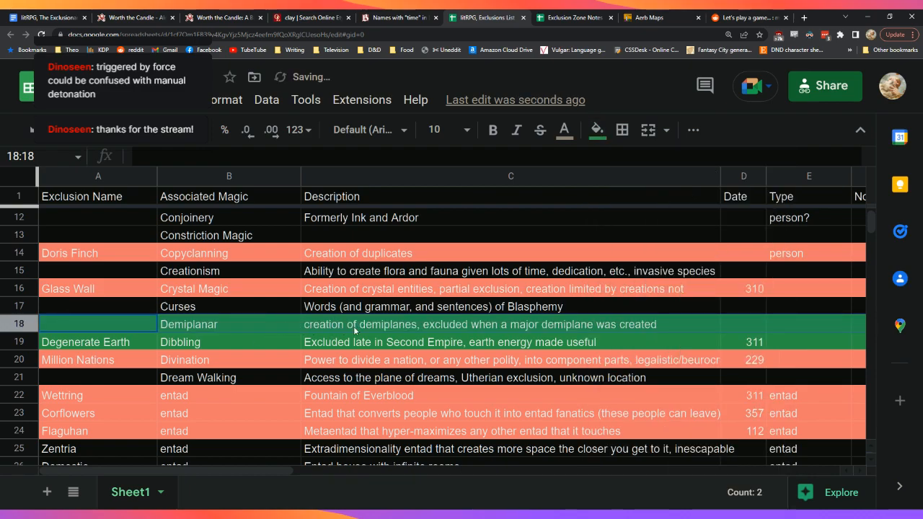
Step: Read the map comment for Demiplanar in the Exclusion Zone Notes spreadsheet and return to the Exclusions List
left_click(569, 17)
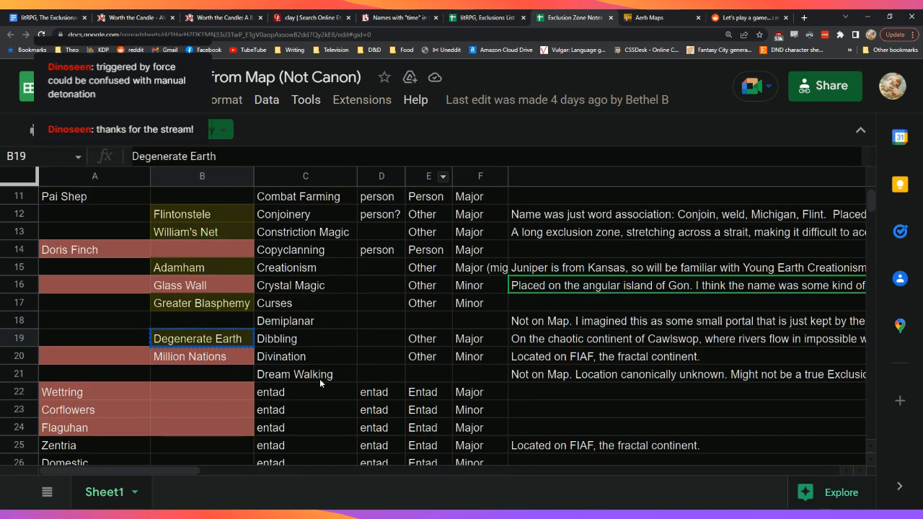
left_click(590, 323)
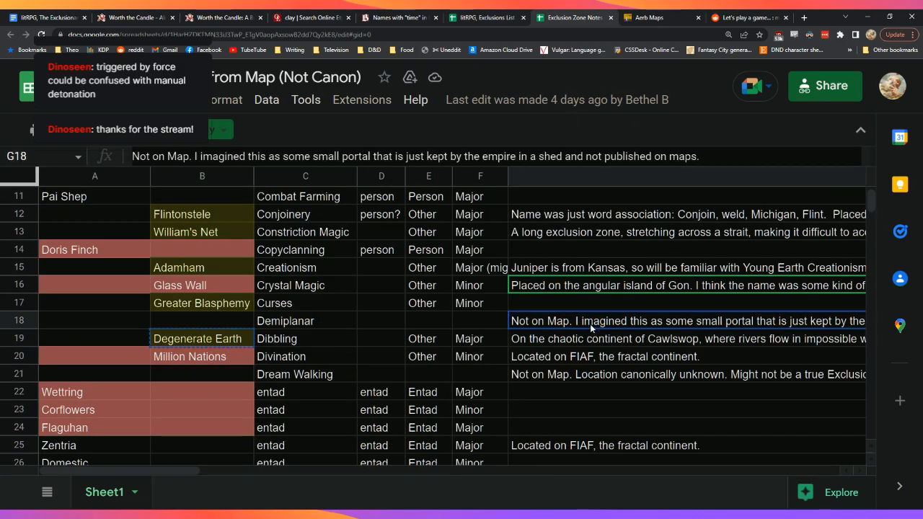
left_click(546, 408)
left_click(485, 17)
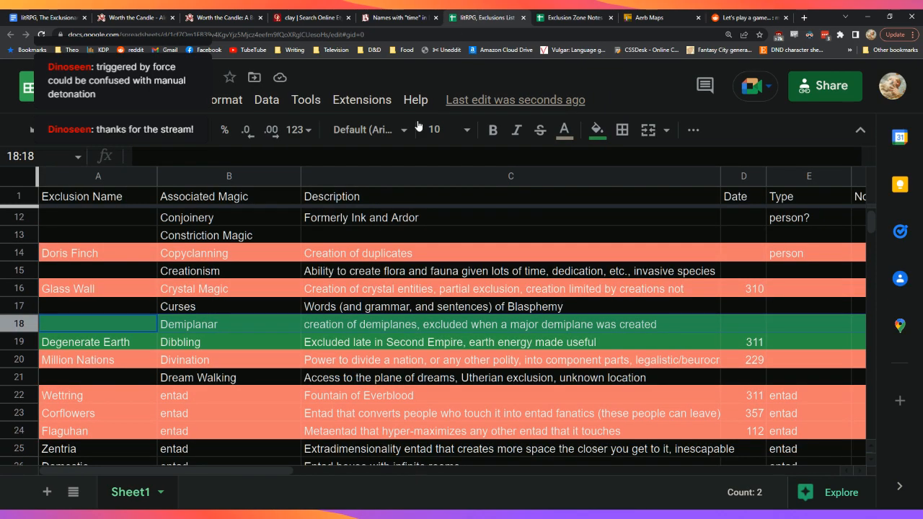
Step: In the story document, replace the Types value of the first blank entry below Juniper's Notes with "Minor"
left_click(47, 18)
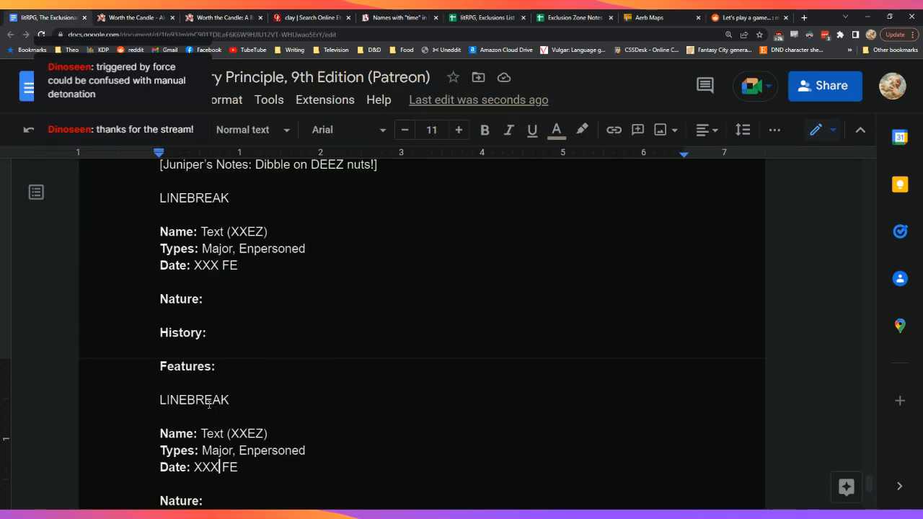
double_click(214, 232)
left_click(214, 231)
double_click(273, 248)
key("BackSpace")
key("BackSpace")
key("BackSpace")
key("BackSpace")
key("BackSpace")
key("BackSpace")
key("BackSpace")
key("BackSpace")
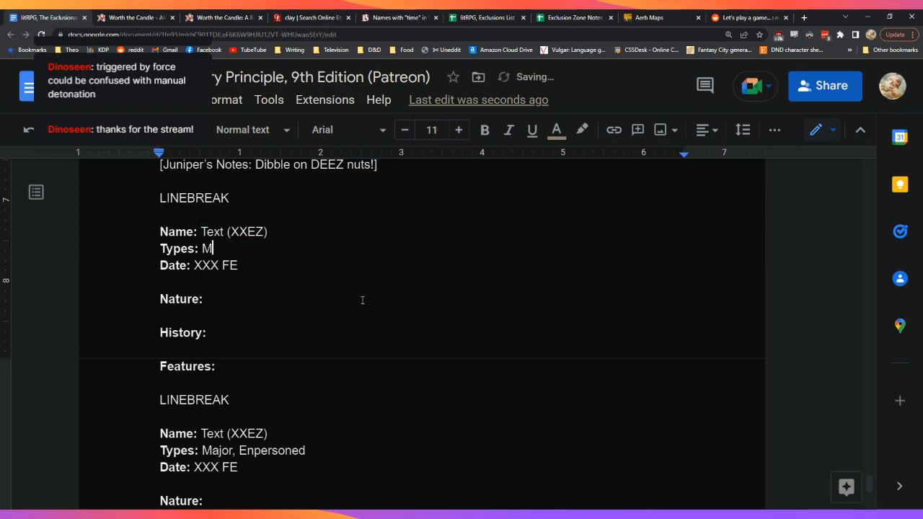
type("Minor")
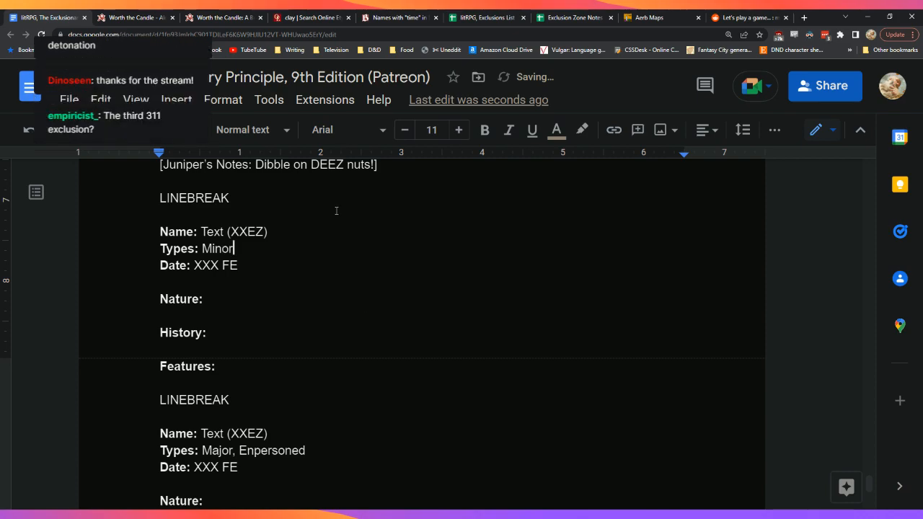
Step: Check the type columns in the Exclusion Zone Notes spreadsheet and change the new entry's Types value to "Other"
left_click(531, 16)
left_click(555, 16)
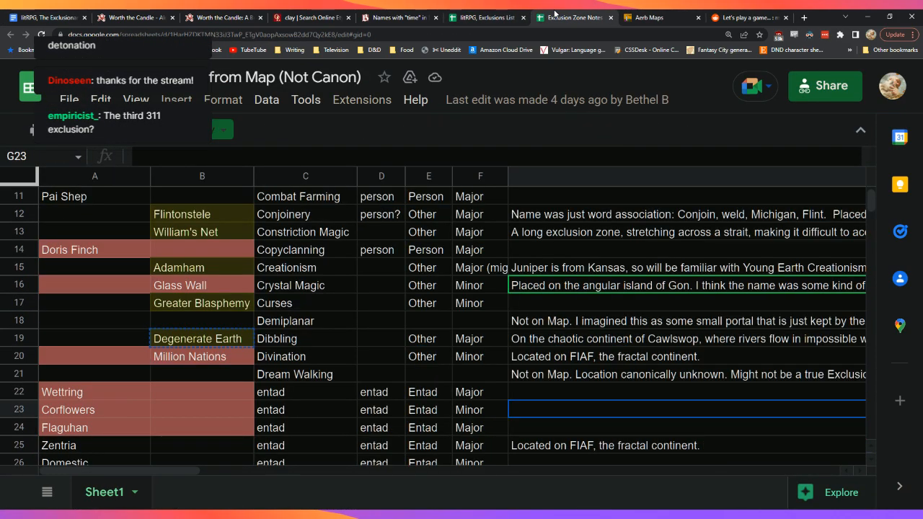
left_click(45, 16)
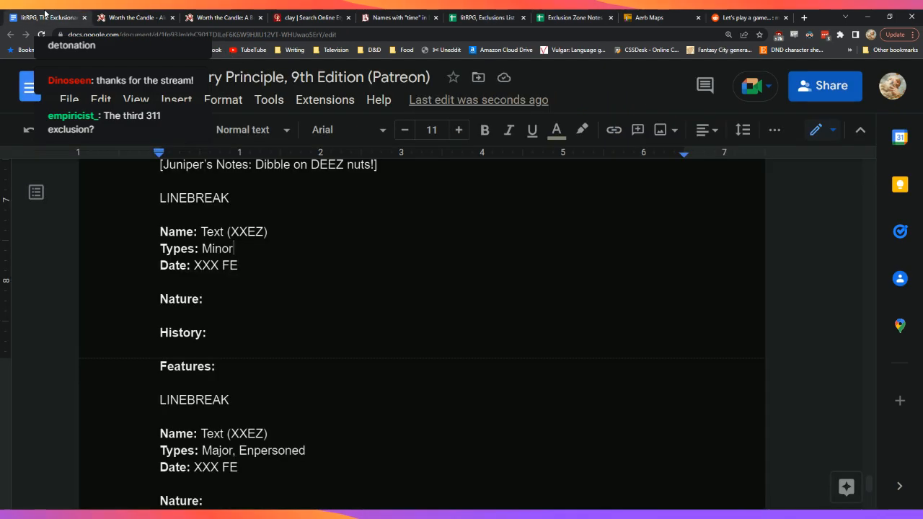
double_click(221, 249)
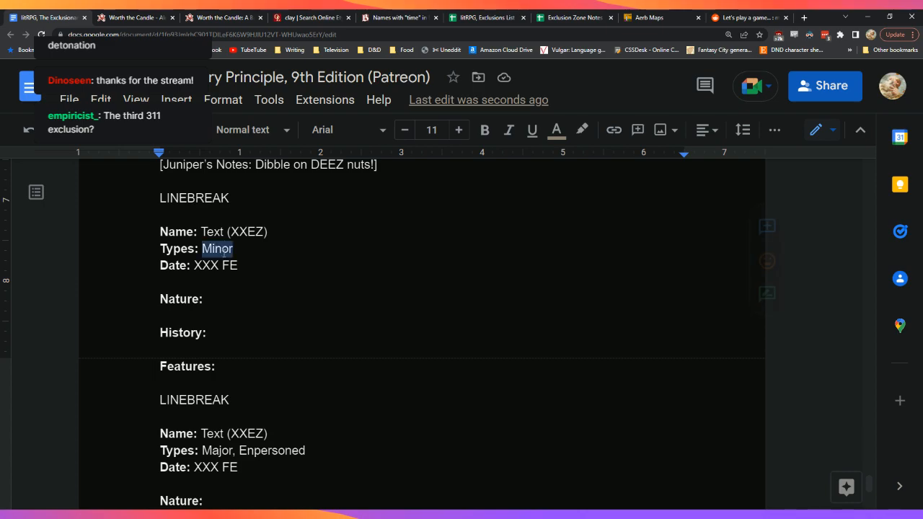
type("Other")
Step: Replace the placeholder "Text" in the new entry's Name line with "Demiplanar"
key("Up")
key("Left")
key("BackSpace")
key("BackSpace")
key("BackSpace")
key("BackSpace")
key("BackSpace")
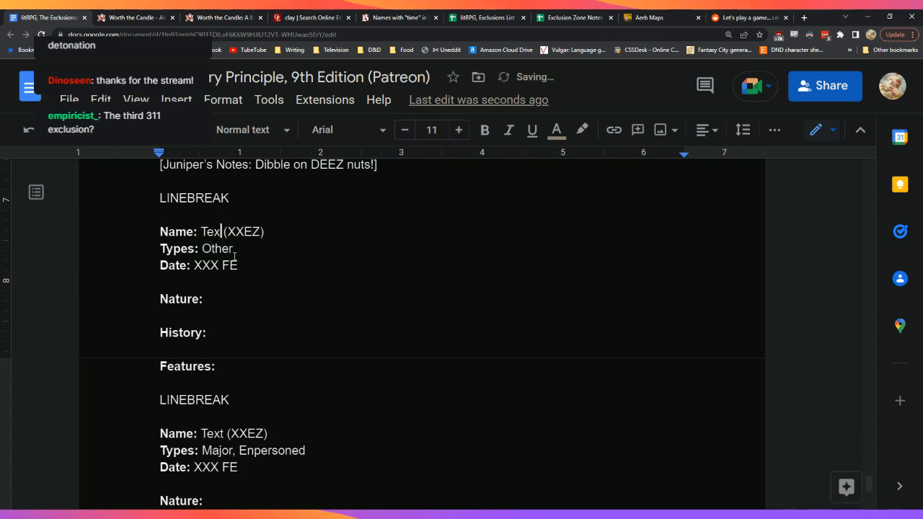
type("Demiplanar")
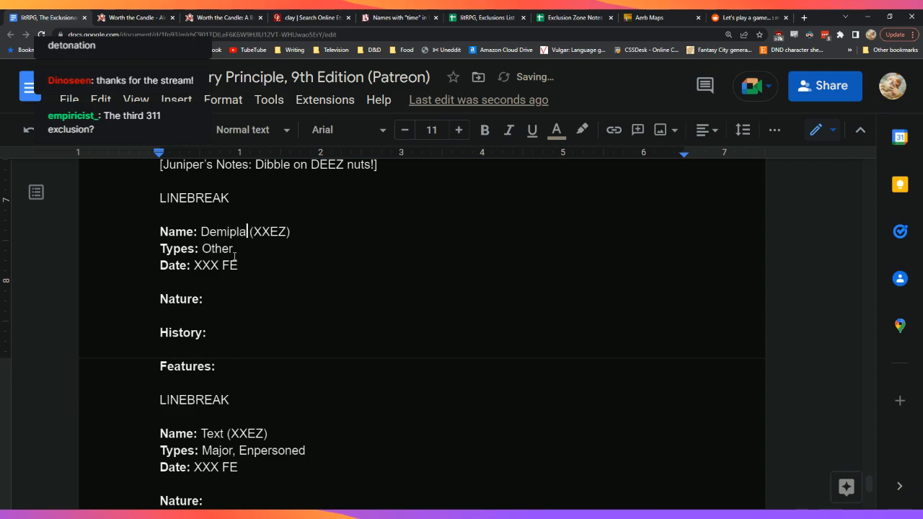
Step: Return to the new entry's Date line and consult the Exclusion Zone Notes and Exclusions List spreadsheets for the Demiplanar details
left_click(422, 299)
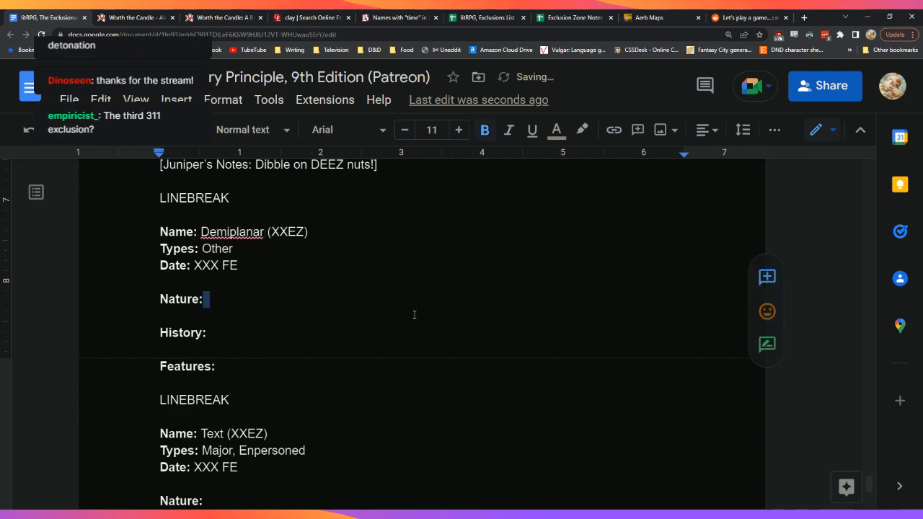
left_click(295, 275)
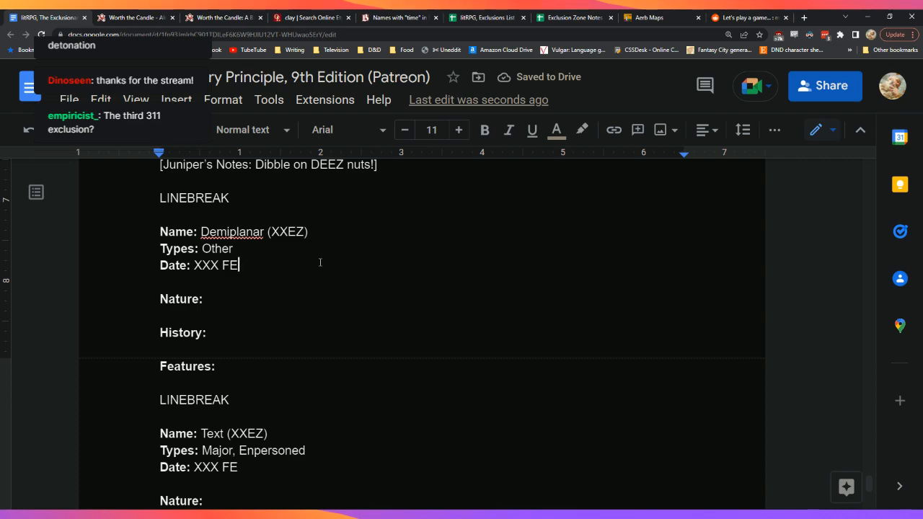
scroll(286, 330, "down", 2)
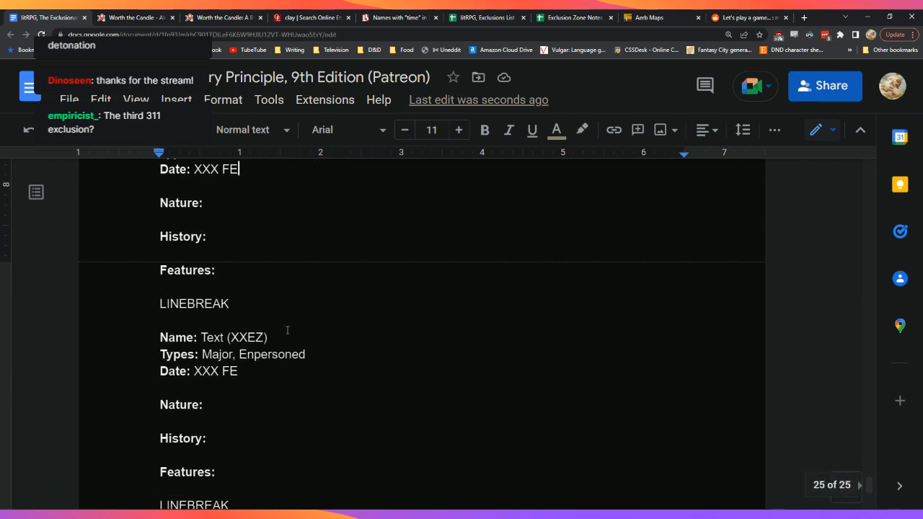
left_click(598, 11)
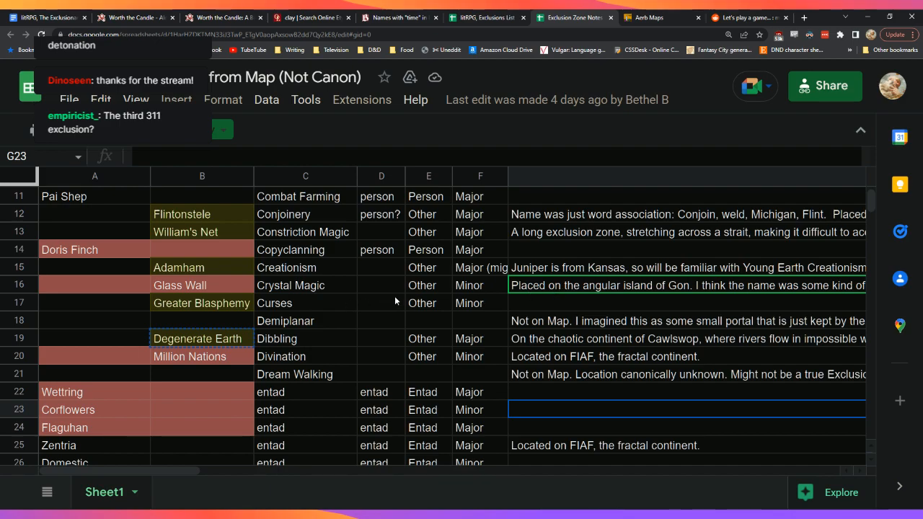
left_click(486, 17)
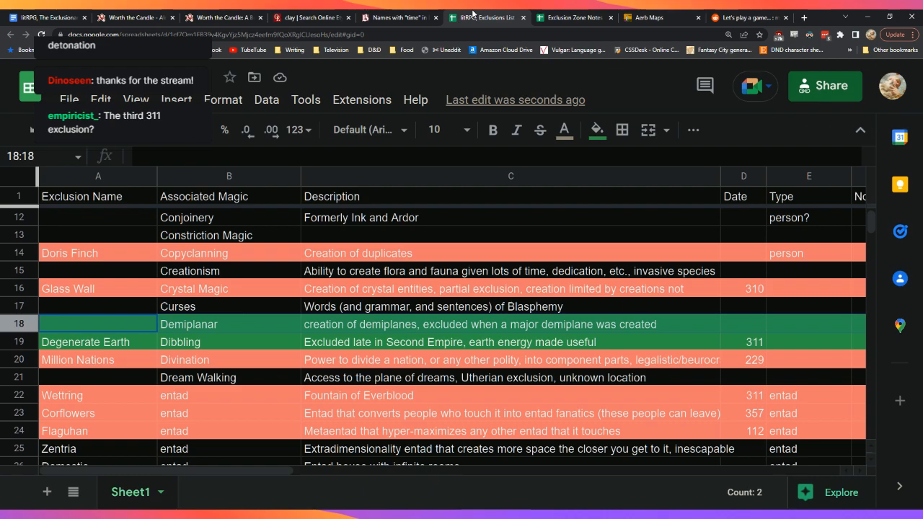
Step: Review the names, descriptions, dates and types of the exclusions in rows 2 to 34 of the Exclusions List spreadsheet
scroll(384, 281, "up", 2)
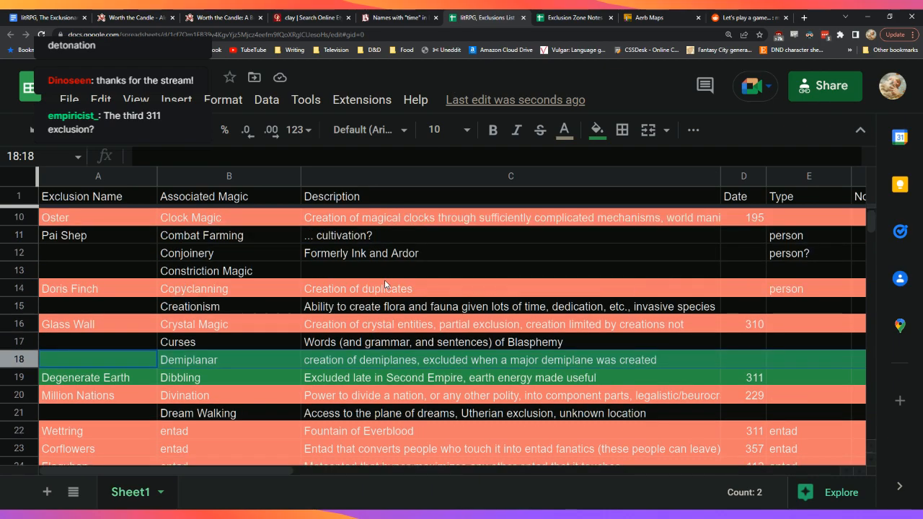
scroll(384, 281, "up", 1)
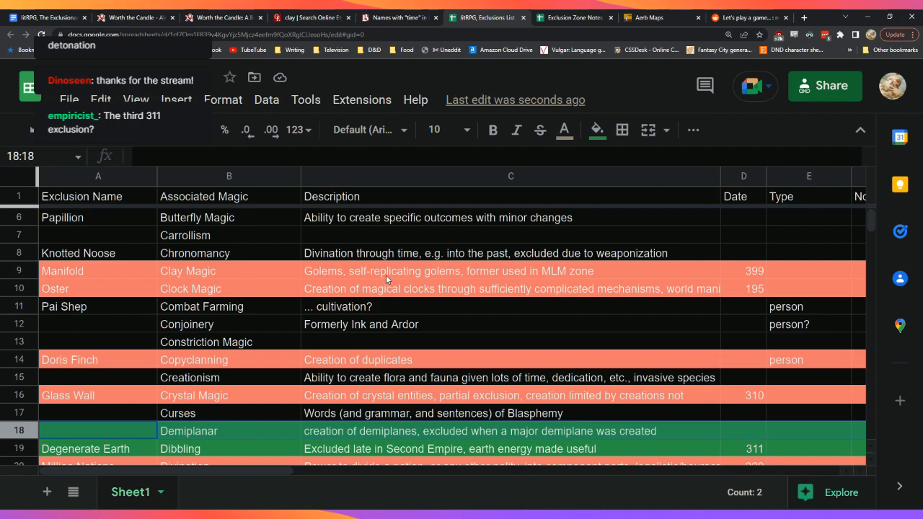
scroll(386, 274, "down", 1)
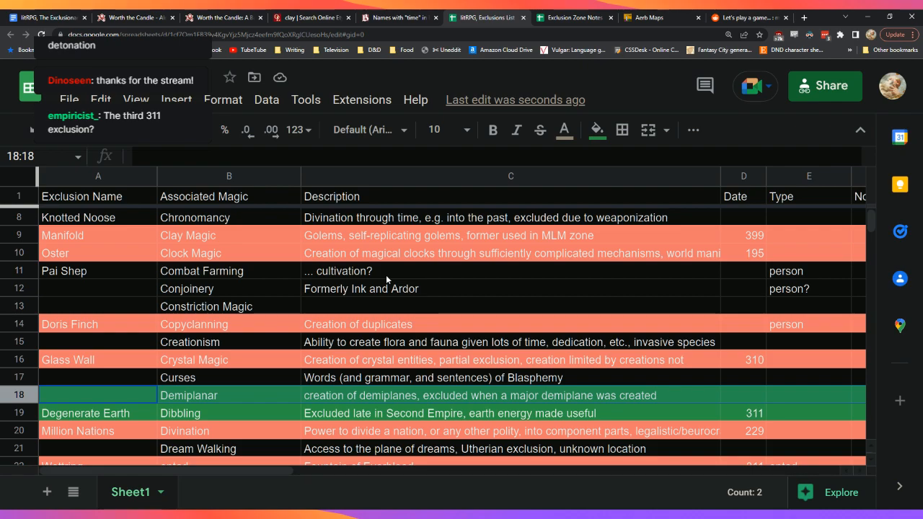
scroll(385, 275, "up", 3)
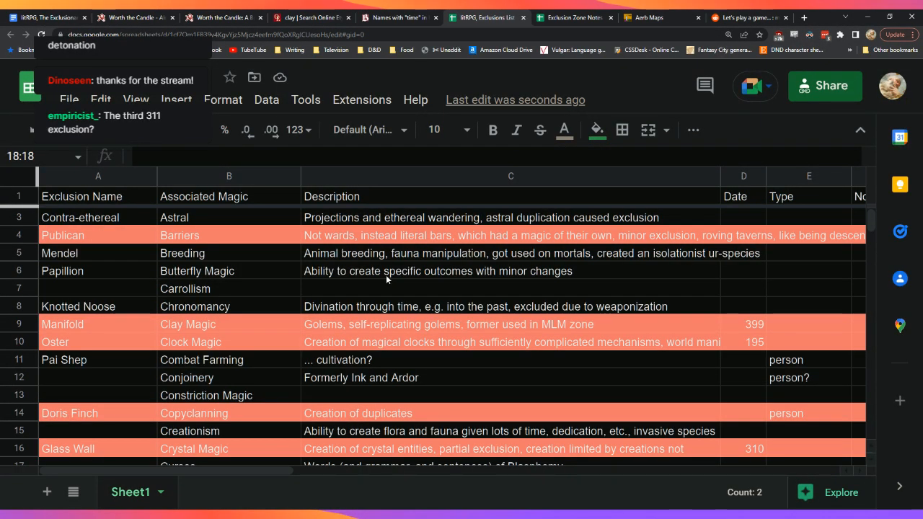
scroll(386, 274, "up", 1)
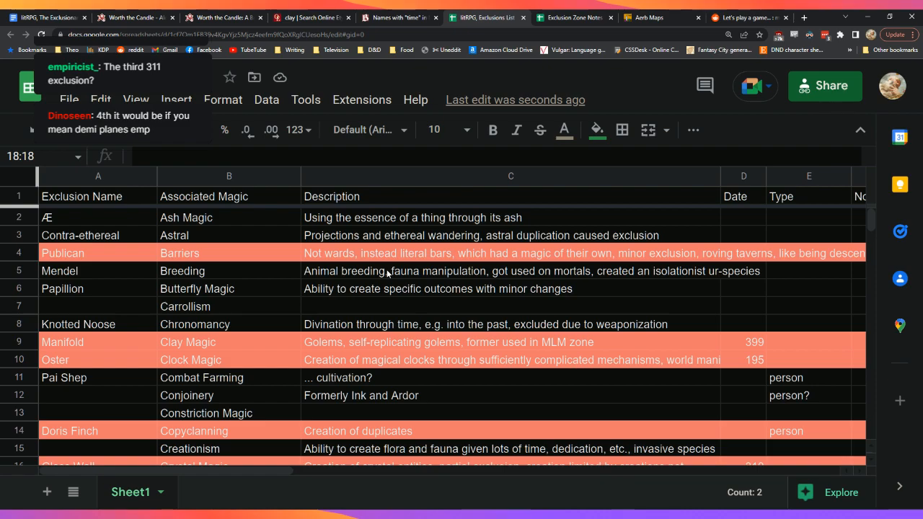
scroll(387, 273, "down", 1)
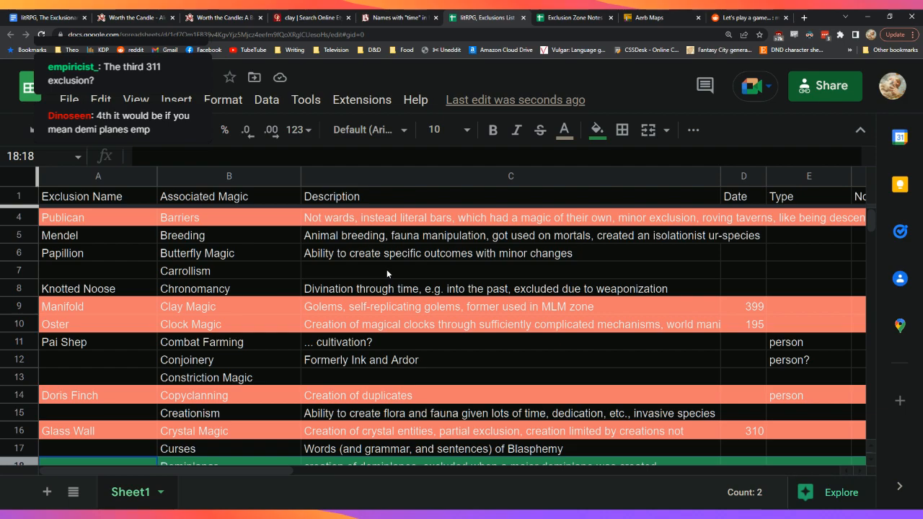
scroll(387, 269, "down", 1)
scroll(386, 268, "up", 1)
scroll(153, 268, "down", 1)
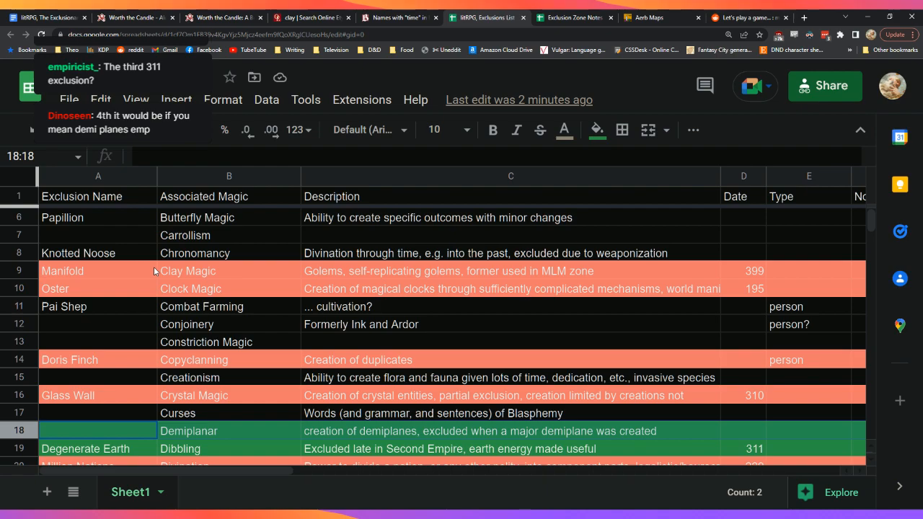
scroll(153, 270, "down", 1)
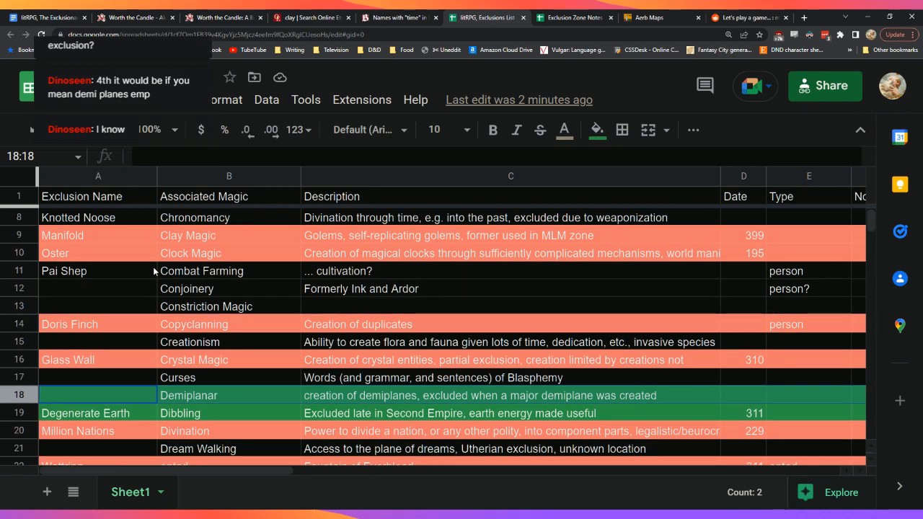
scroll(153, 270, "down", 3)
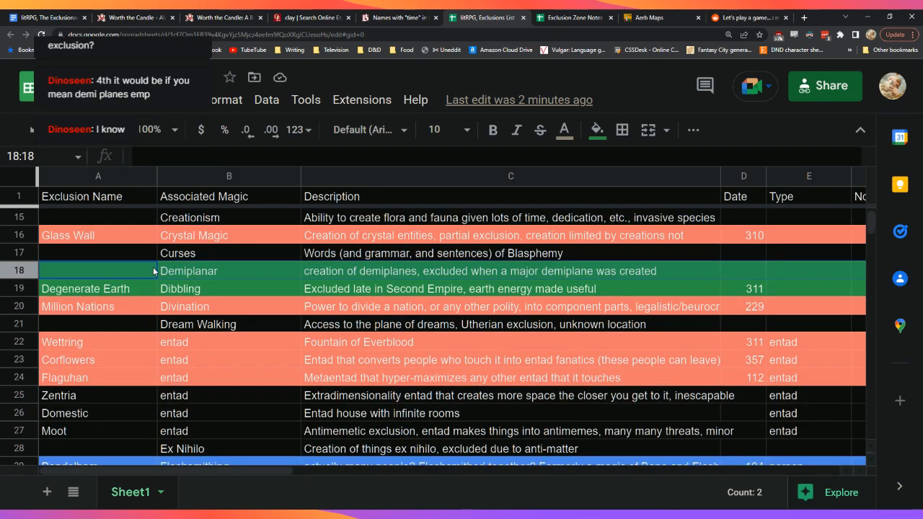
scroll(153, 270, "down", 2)
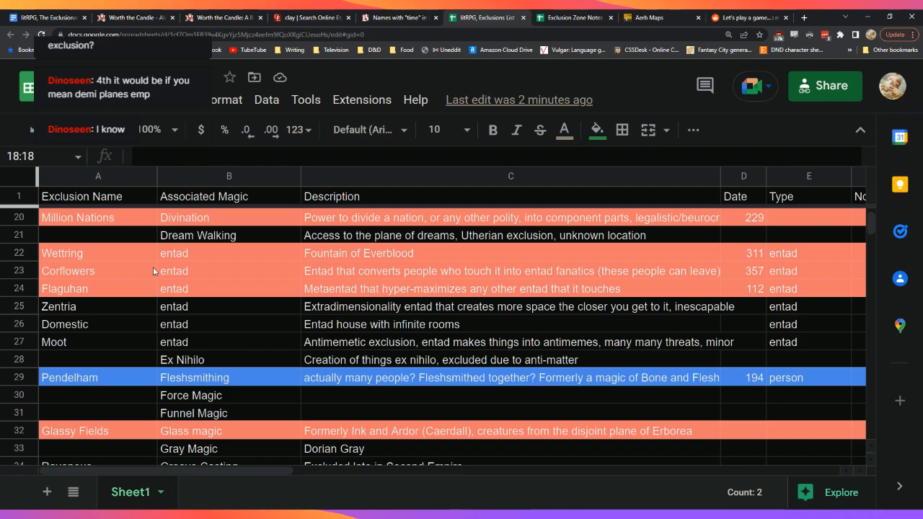
Step: Search the story document for "311 FE", go through the matches, and return to the Demiplanar entry
left_click(48, 18)
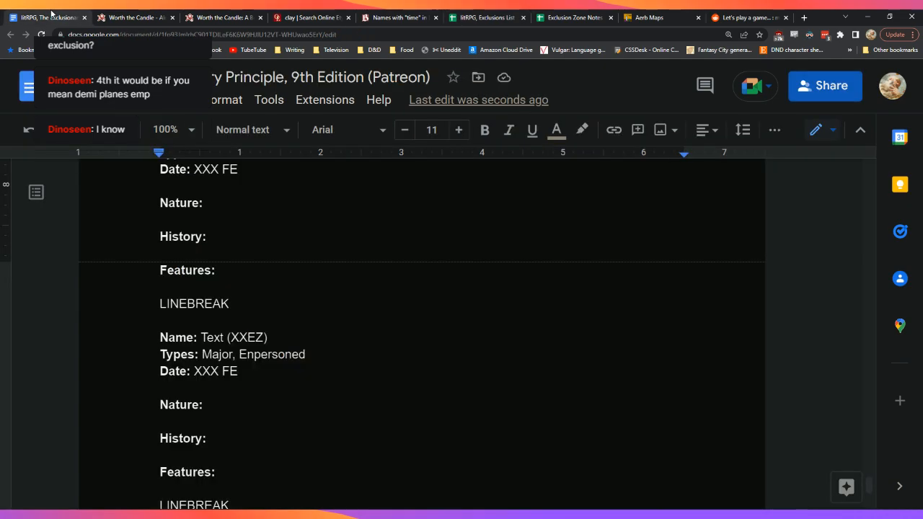
left_click(406, 362)
key("ctrl+f")
type("311 FE")
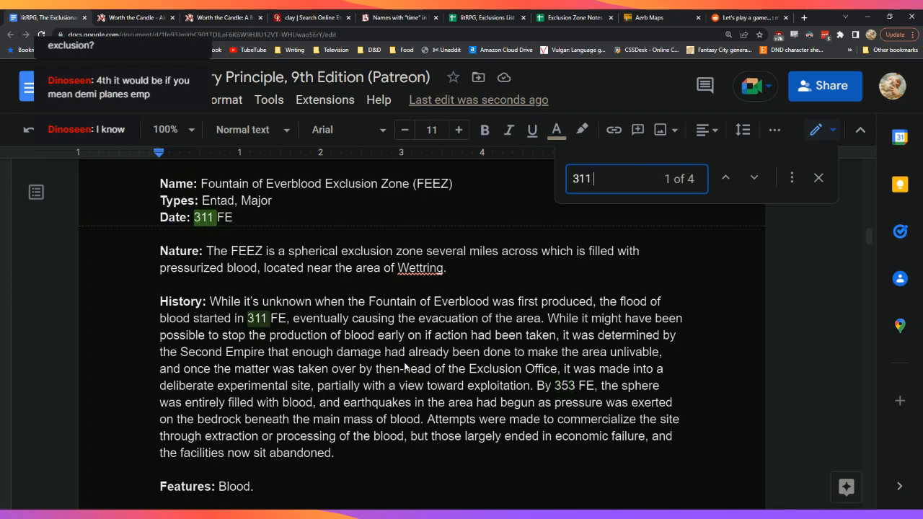
left_click(754, 178)
left_click(755, 178)
left_click(755, 178)
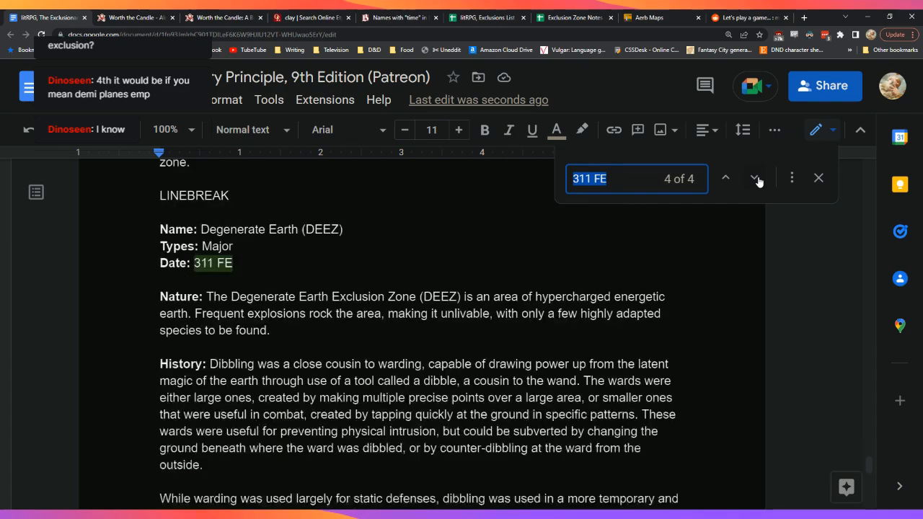
scroll(736, 245, "up", 4)
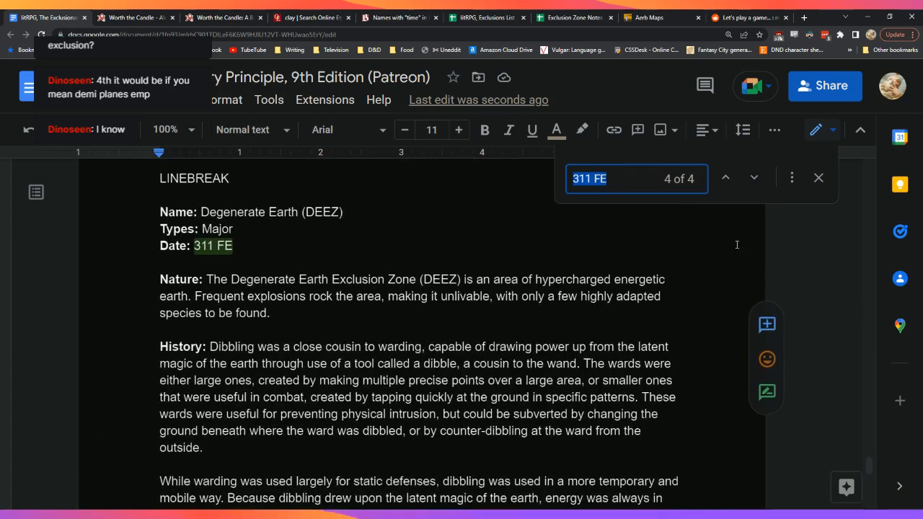
scroll(734, 244, "down", 6)
scroll(732, 244, "down", 10)
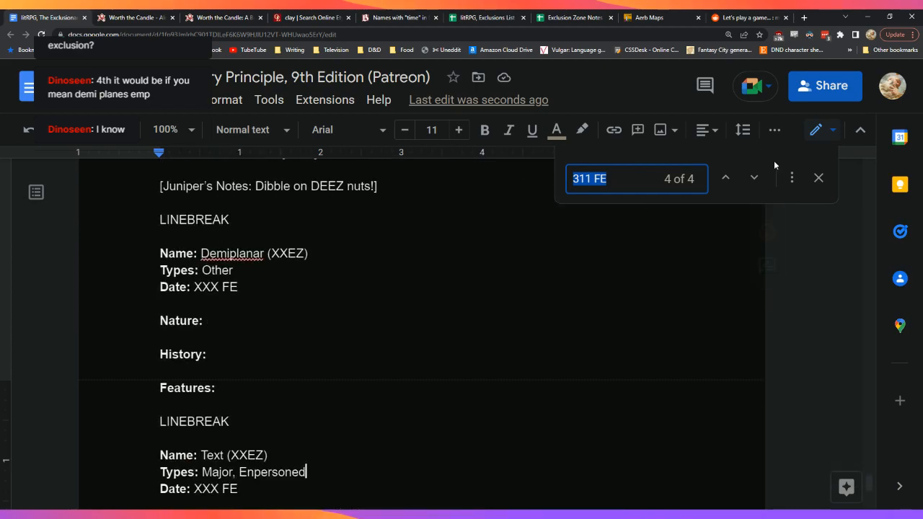
left_click(816, 179)
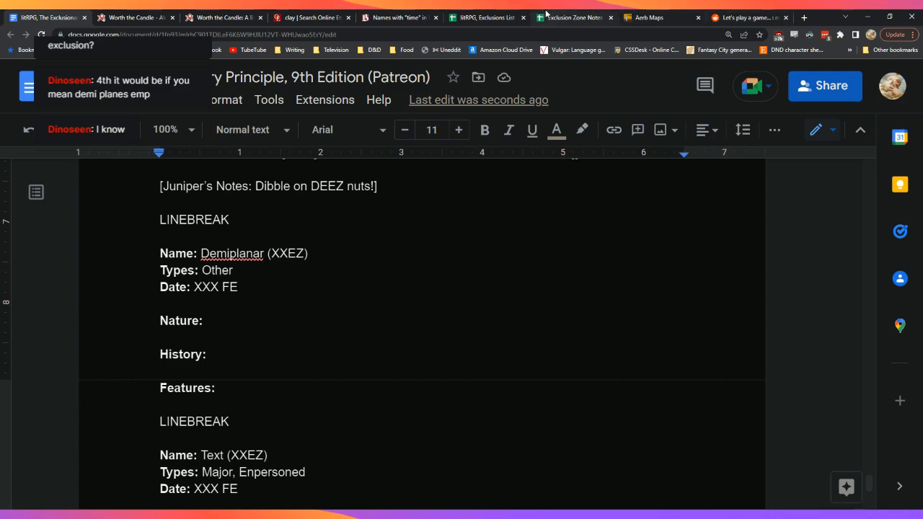
Step: Close the Reddit page and fill the Blue Fields row of the Exclusions List spreadsheet with green
left_click(785, 17)
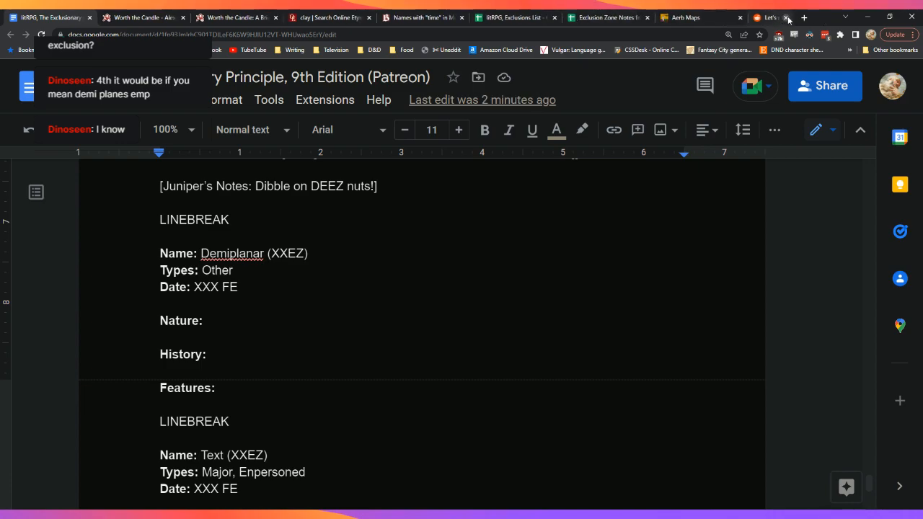
left_click(537, 16)
scroll(488, 317, "down", 5)
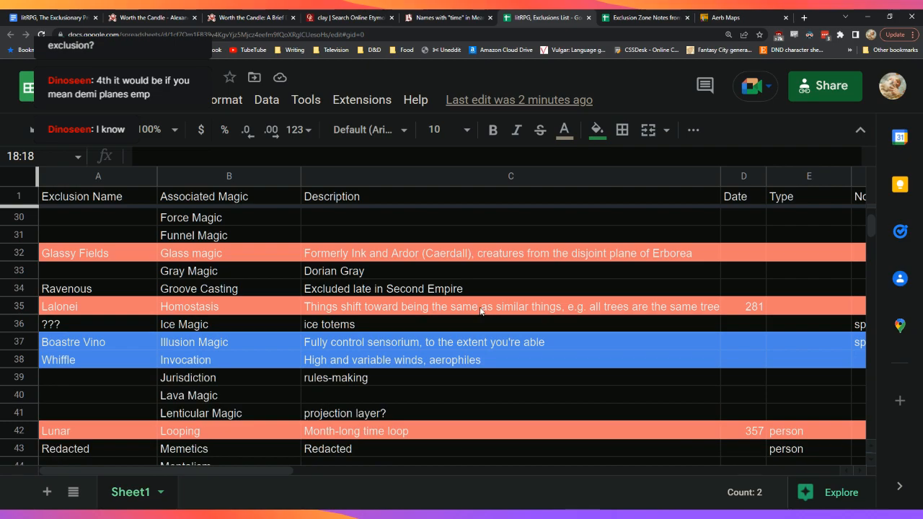
scroll(480, 311, "down", 3)
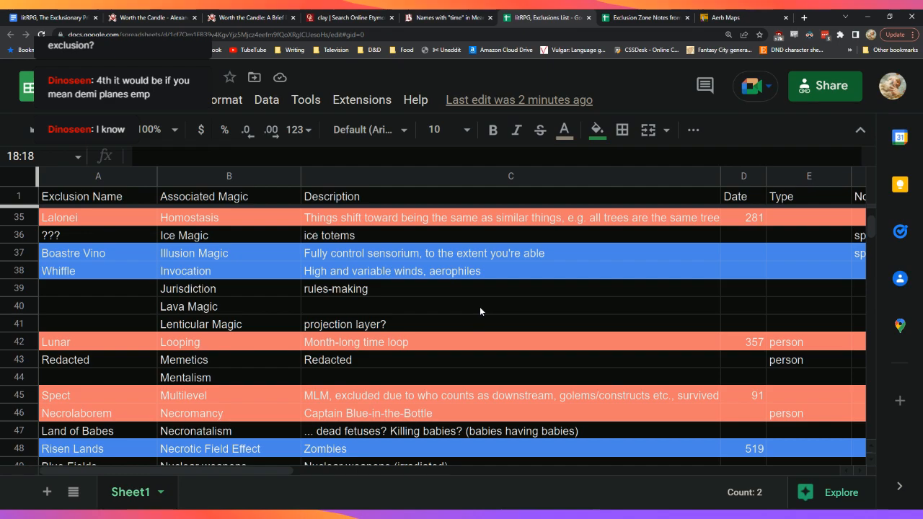
scroll(480, 310, "down", 1)
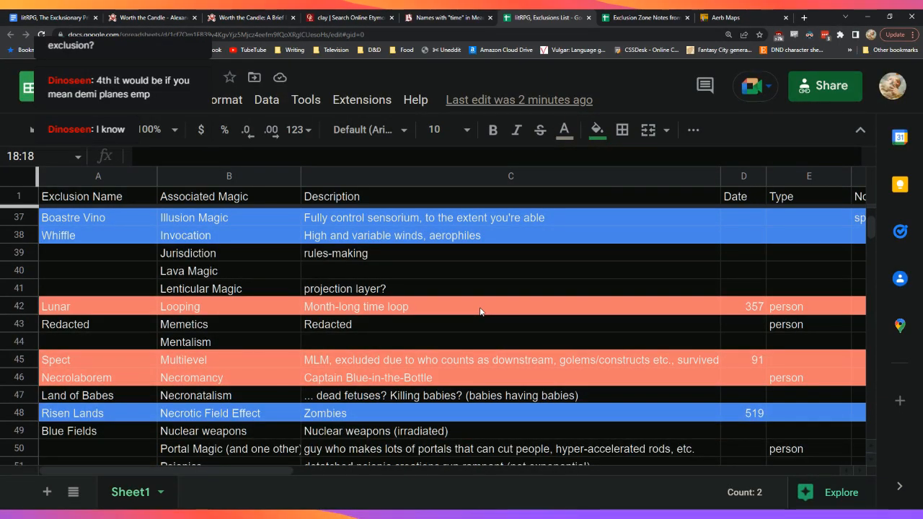
scroll(480, 312, "down", 2)
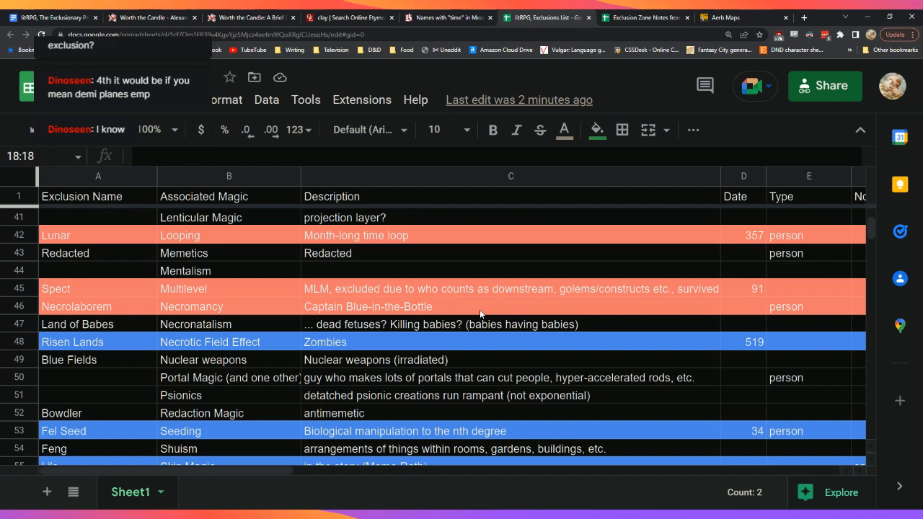
scroll(479, 312, "down", 1)
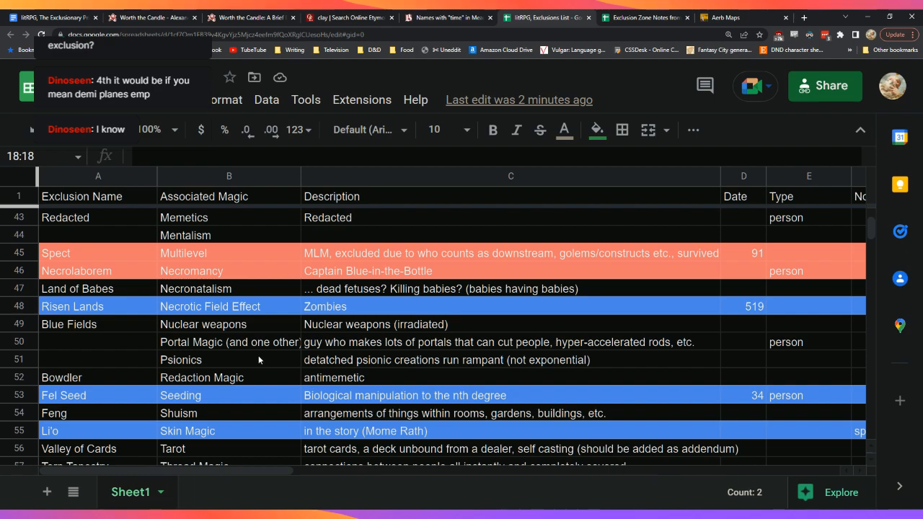
left_click(20, 327)
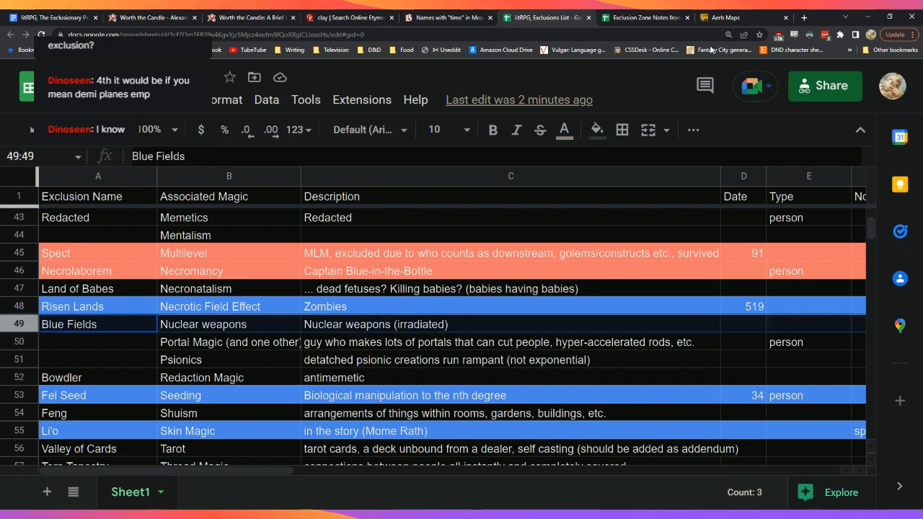
left_click(596, 130)
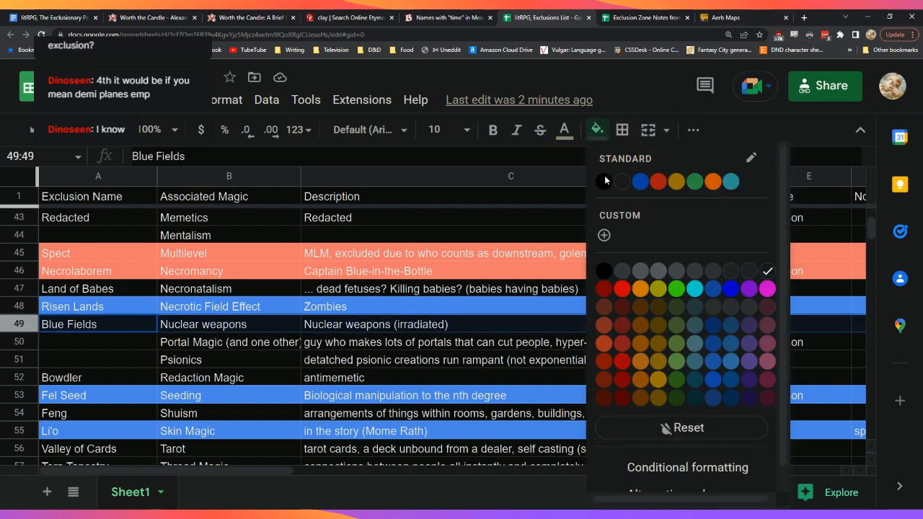
left_click(694, 182)
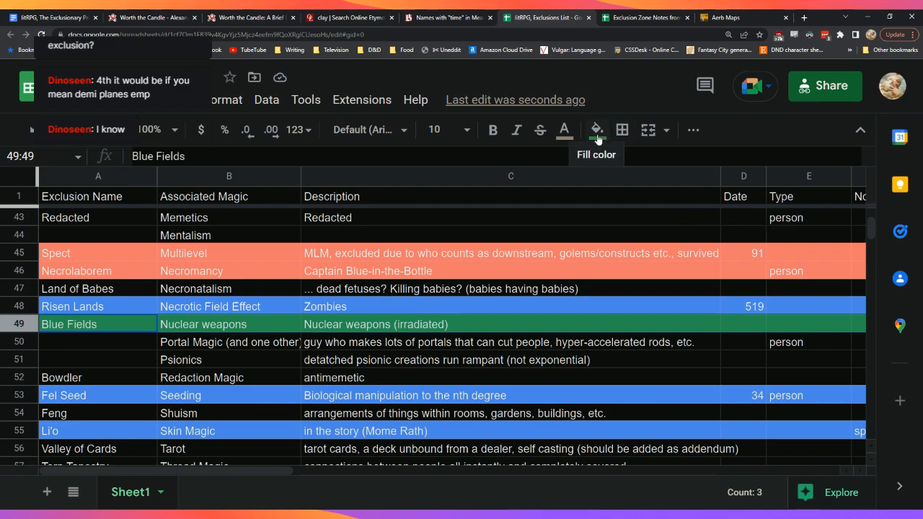
Step: Search the Worth the Candle full text for "blue fields", read through the mentions, and return to the story document
left_click(170, 12)
key("ctrl+f")
type("b")
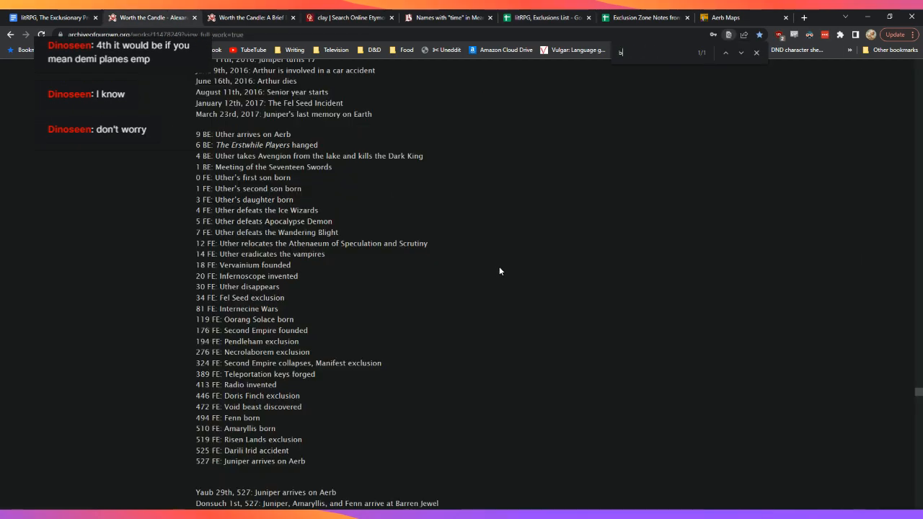
type("lue velds")
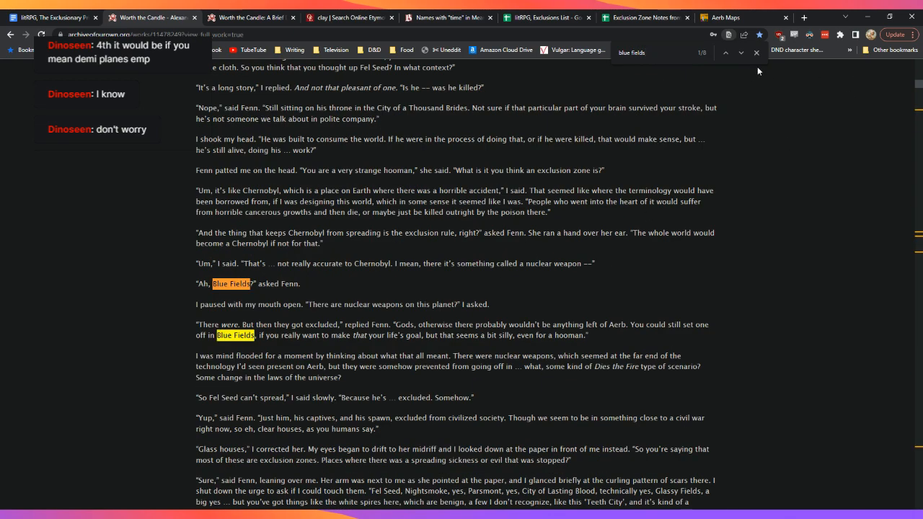
left_click(742, 53)
left_click(742, 53)
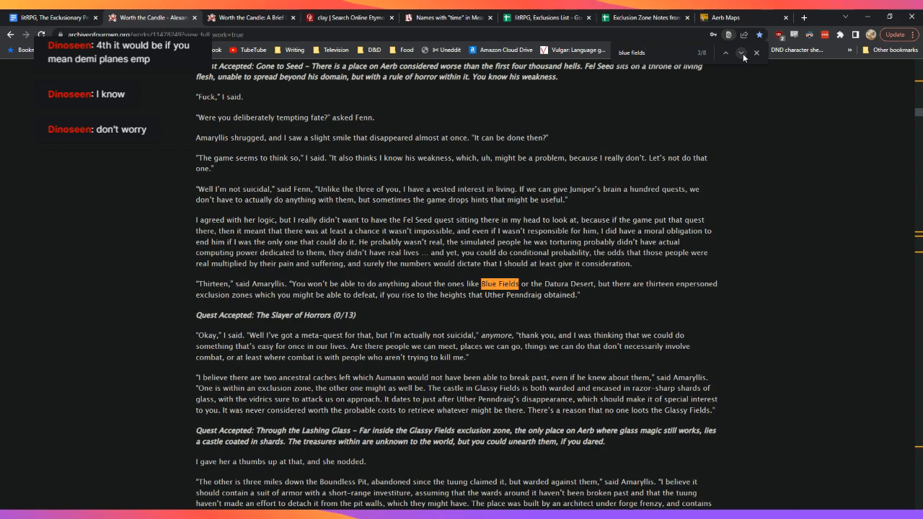
left_click(742, 54)
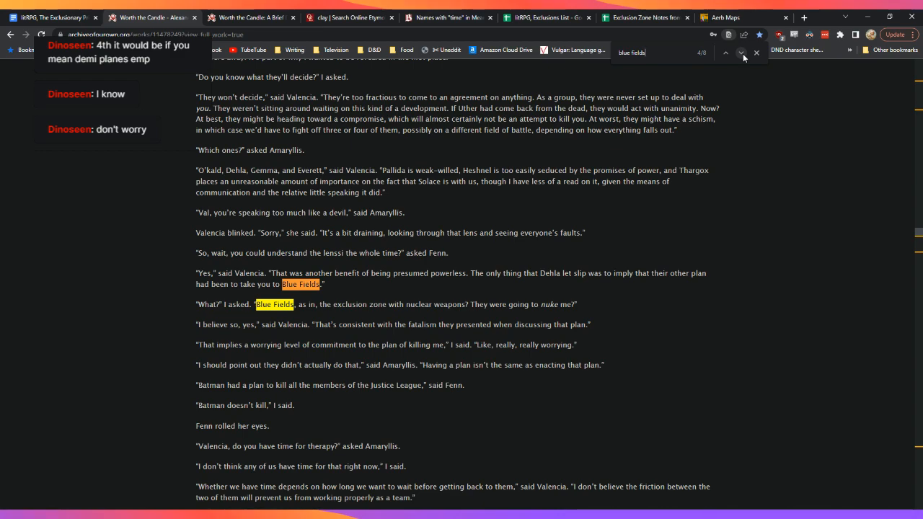
left_click(742, 53)
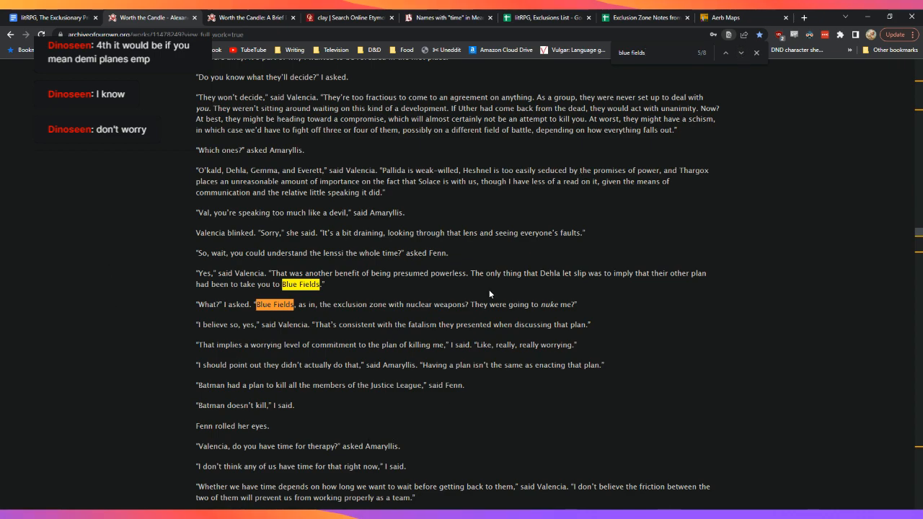
left_click(741, 53)
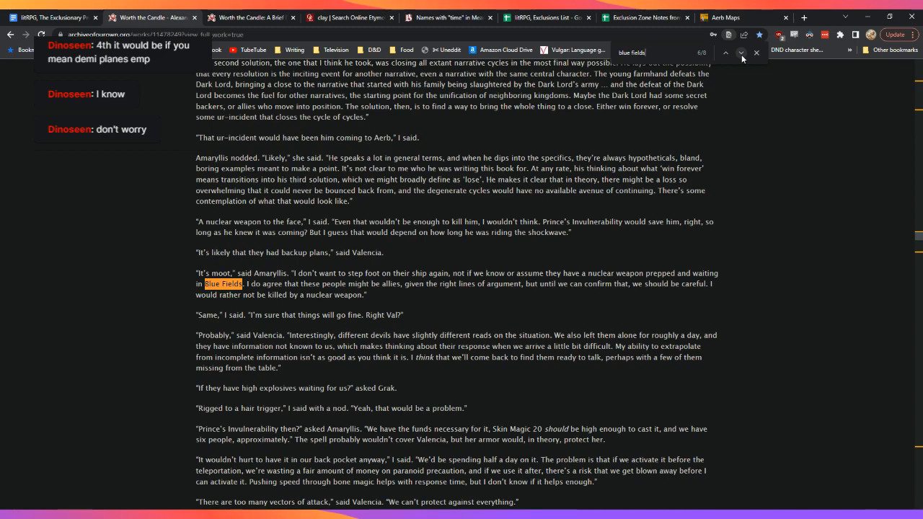
left_click(741, 53)
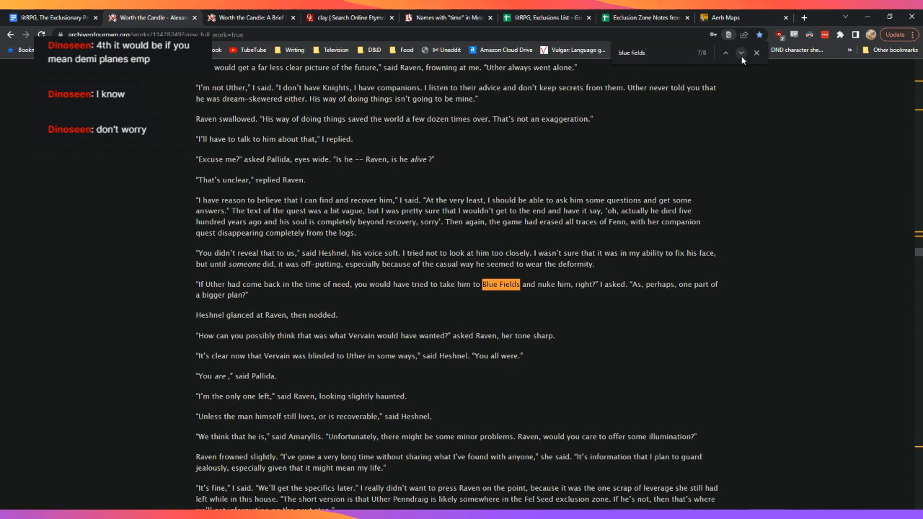
left_click(741, 53)
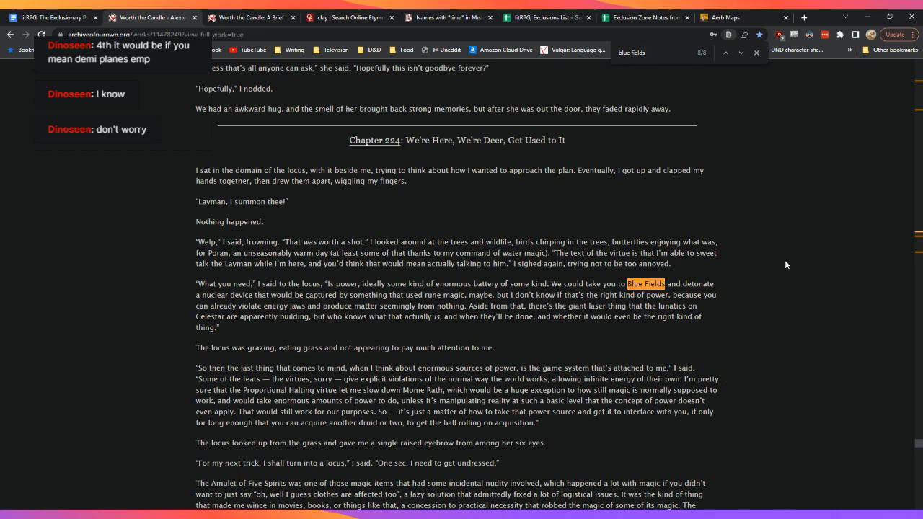
left_click(754, 54)
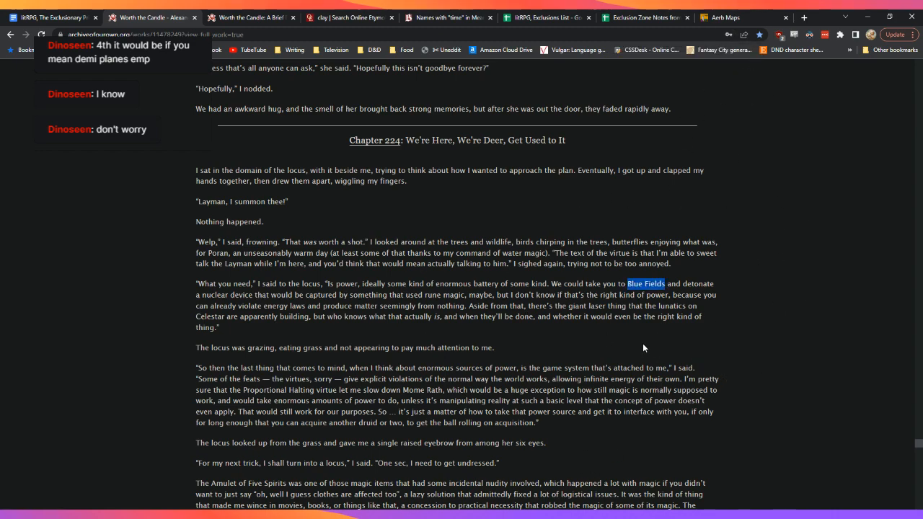
left_click(56, 17)
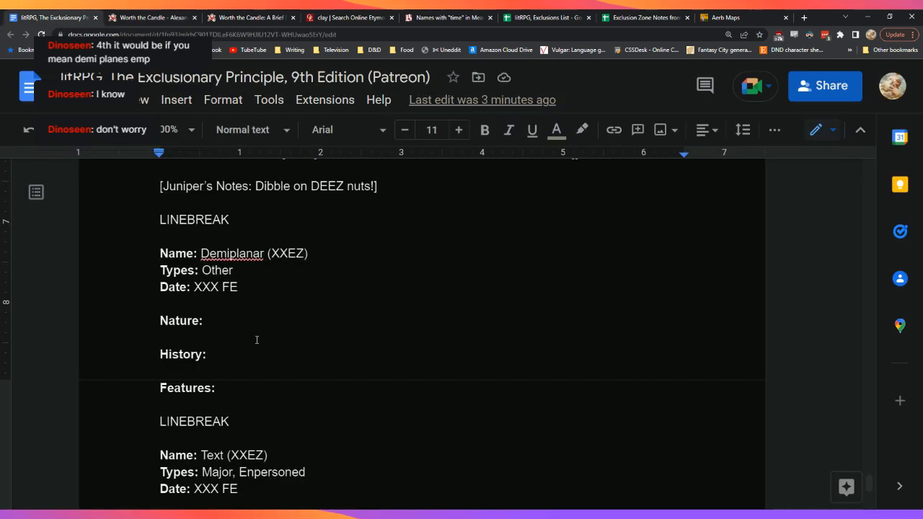
Step: Replace the placeholder name of the entry after Demiplanar with "Blue Field"
scroll(264, 420, "down", 1)
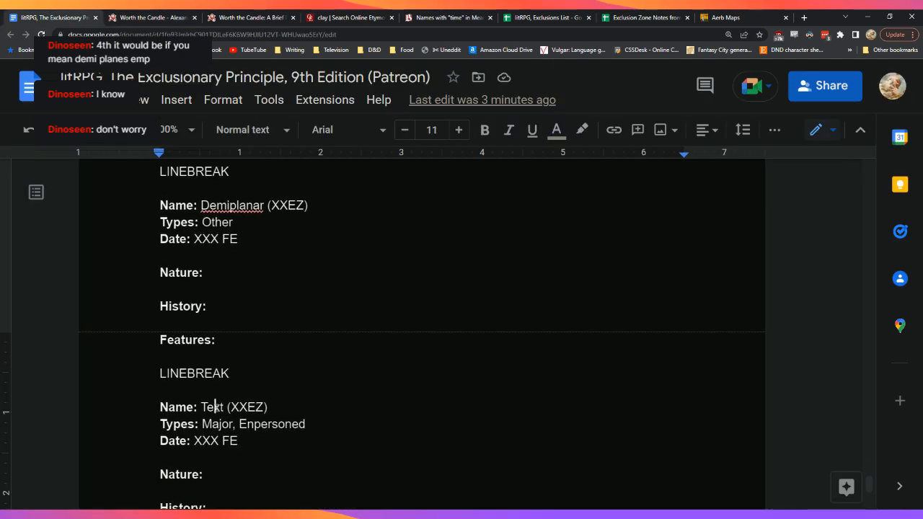
double_click(212, 408)
type("Blue Field")
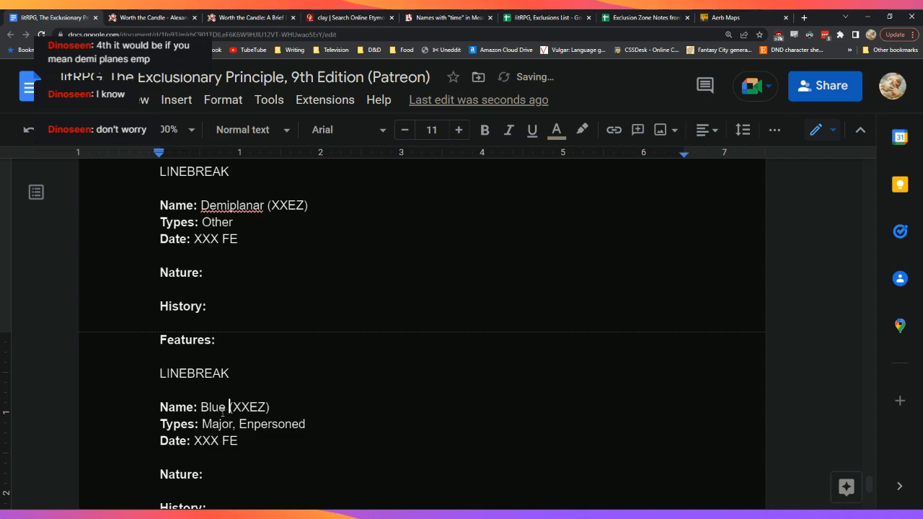
Step: Change the Types line of the Blue Field entry to "Minor (technically)"
key("Down")
key("Left")
key("Right")
key("Right")
key("Right")
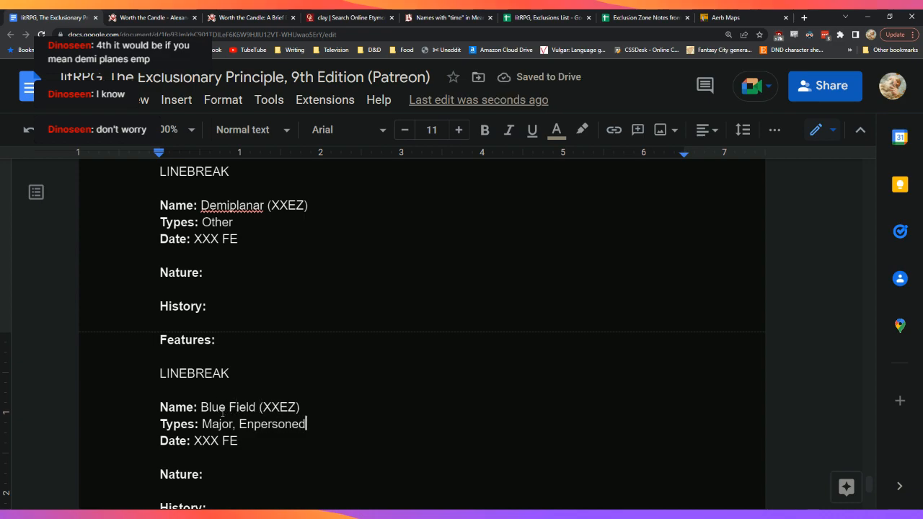
key("BackSpace")
key("BackSpace")
key("BackSpace")
key("BackSpace")
key("BackSpace")
key("BackSpace")
key("BackSpace")
key("BackSpace")
key("BackSpace")
key("BackSpace")
key("BackSpace")
key("BackSpace")
key("BackSpace")
key("BackSpace")
key("BackSpace")
key("BackSpace")
type("un")
key("BackSpace")
key("BackSpace")
type("inor")
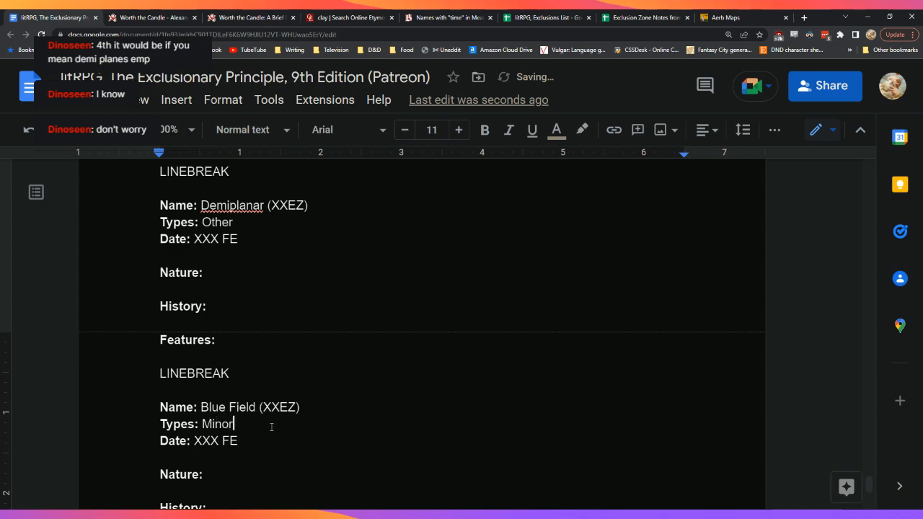
type(" (technically)")
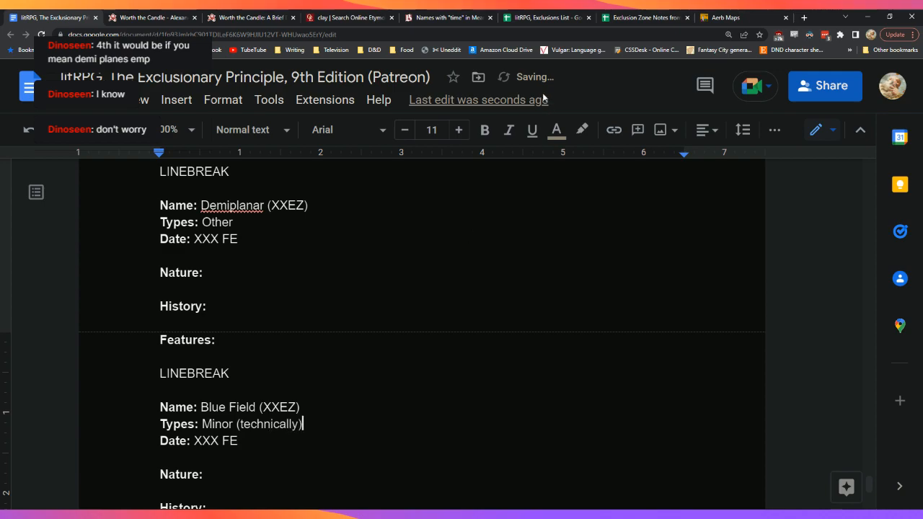
Step: Look up the Blue Fields name, type and map note in the Exclusion Zone Notes from Map spreadsheet, and return to the story document
left_click(645, 18)
scroll(353, 389, "up", 2)
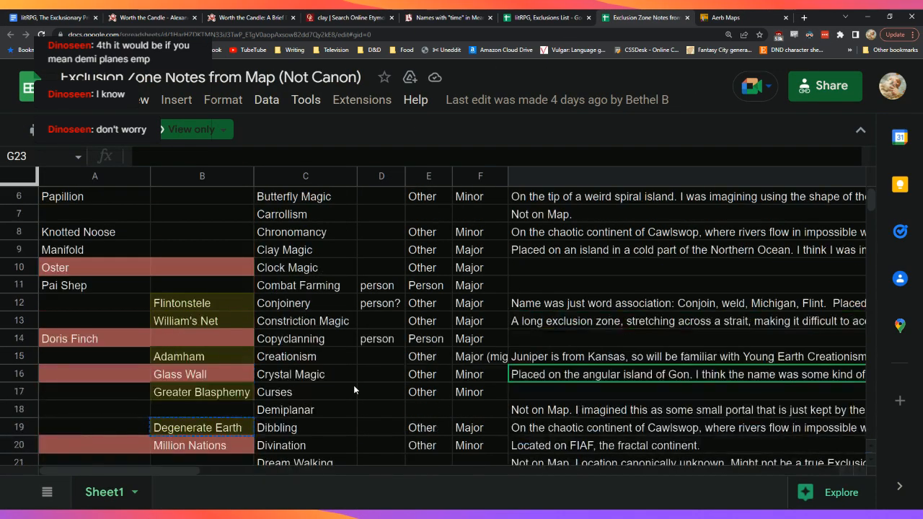
scroll(353, 385, "up", 2)
scroll(352, 385, "down", 1)
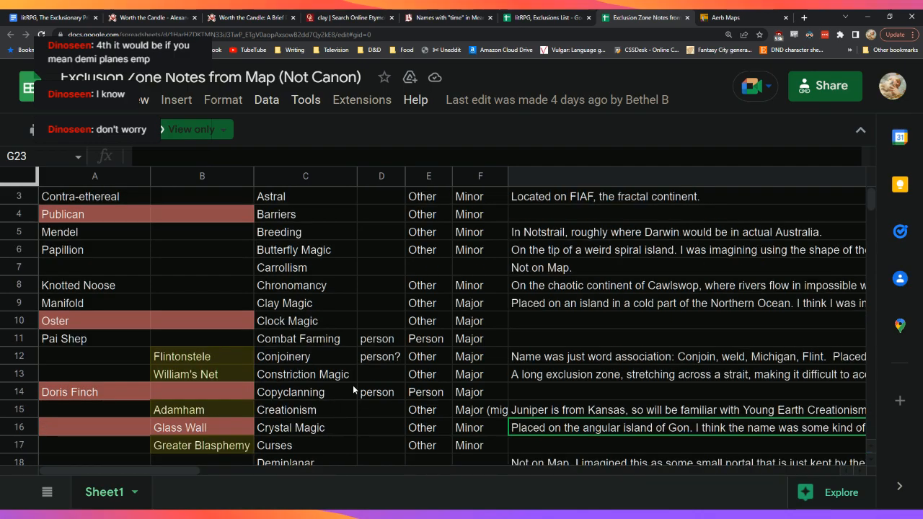
scroll(352, 385, "down", 4)
scroll(353, 385, "up", 4)
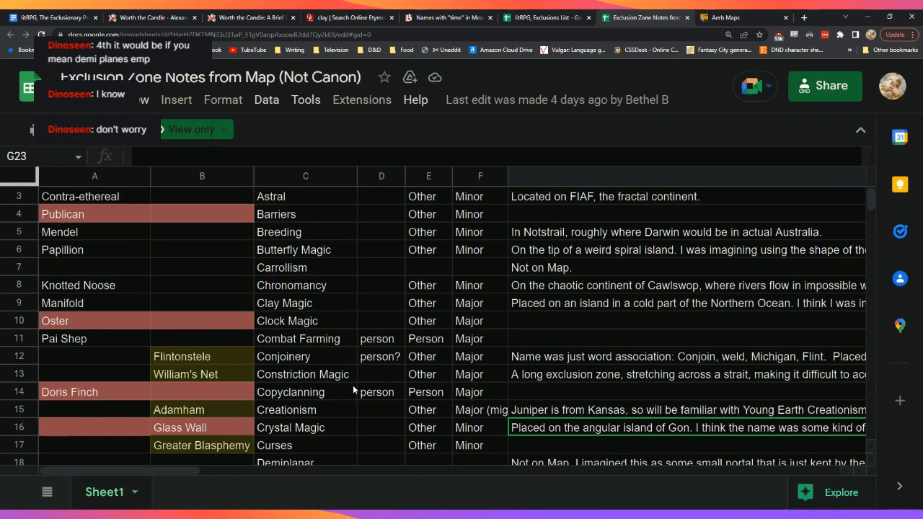
scroll(352, 385, "up", 1)
scroll(353, 385, "down", 9)
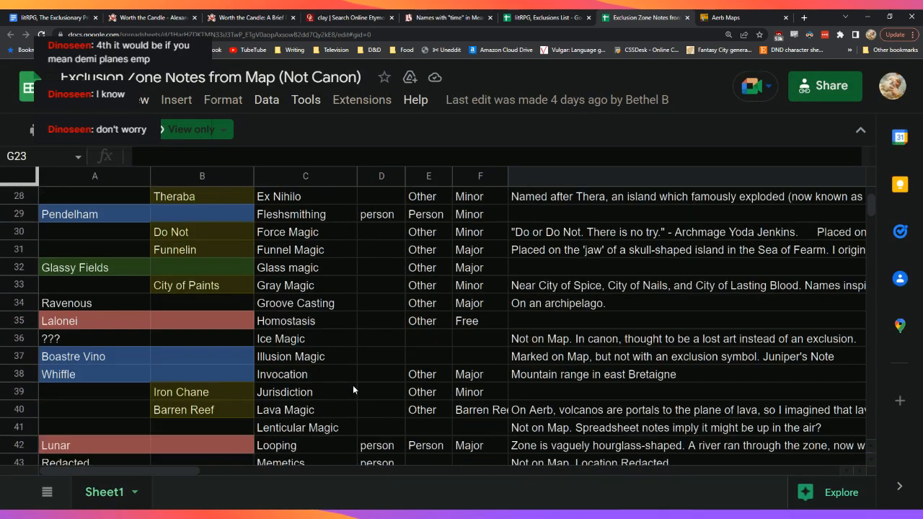
scroll(353, 389, "down", 4)
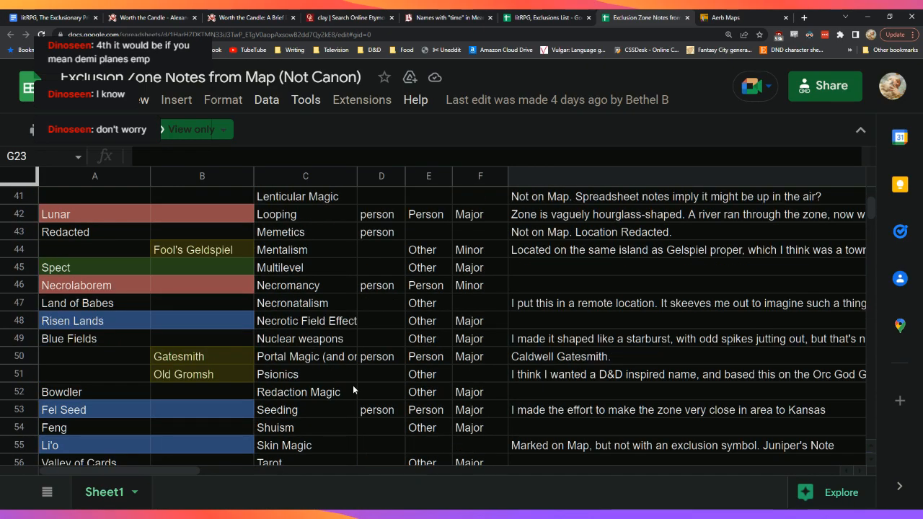
scroll(352, 389, "down", 3)
scroll(352, 389, "up", 2)
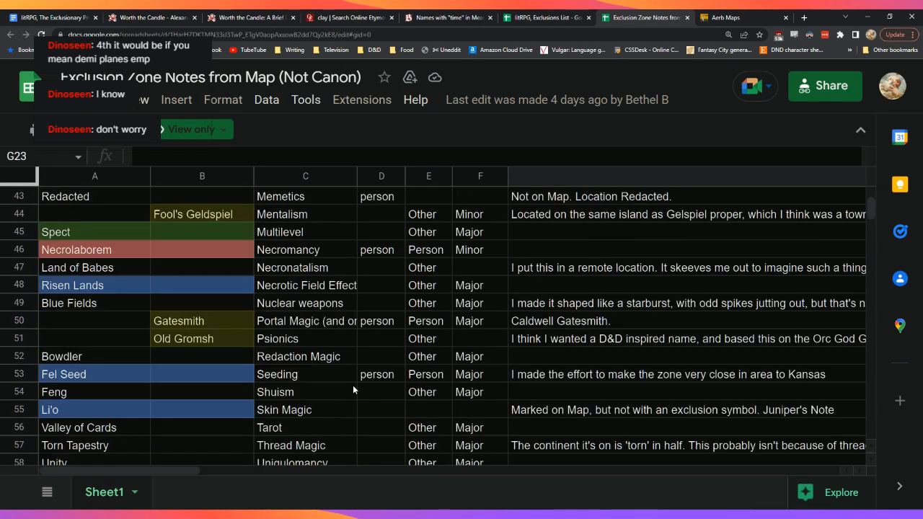
scroll(353, 389, "down", 3)
scroll(352, 390, "up", 2)
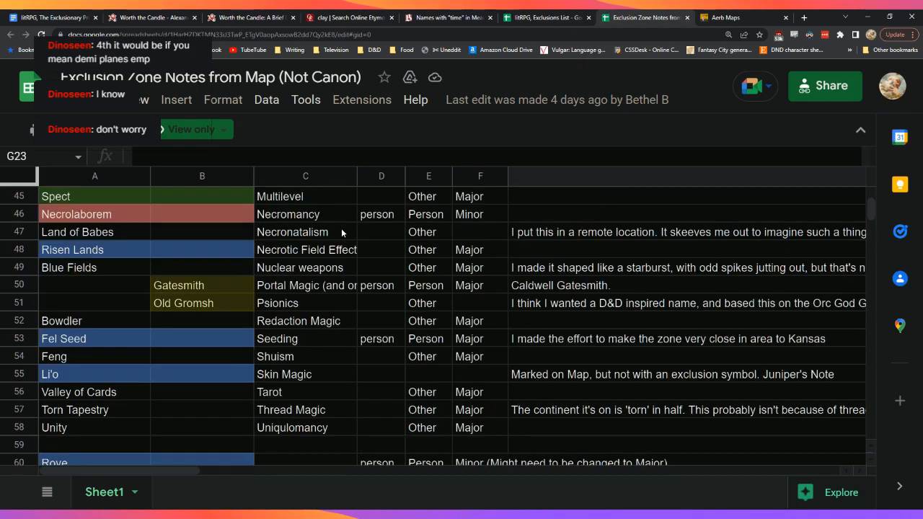
left_click(582, 269)
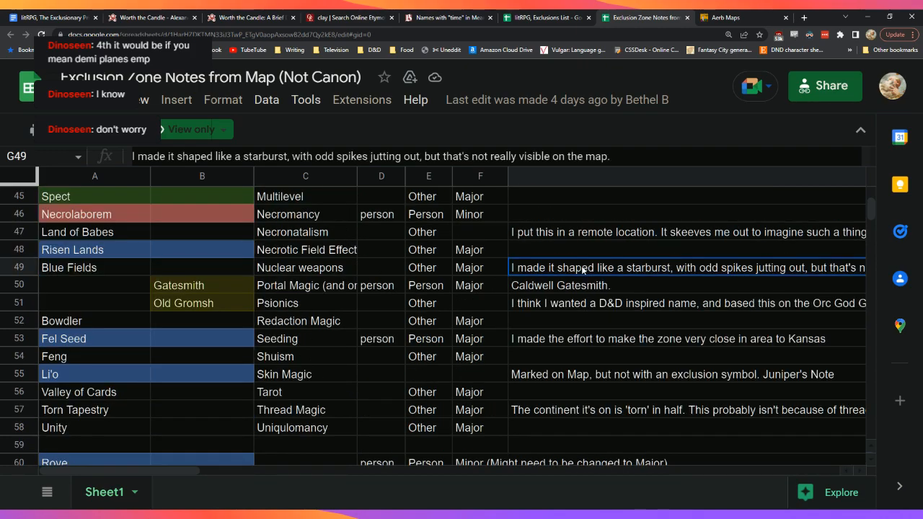
left_click(122, 264)
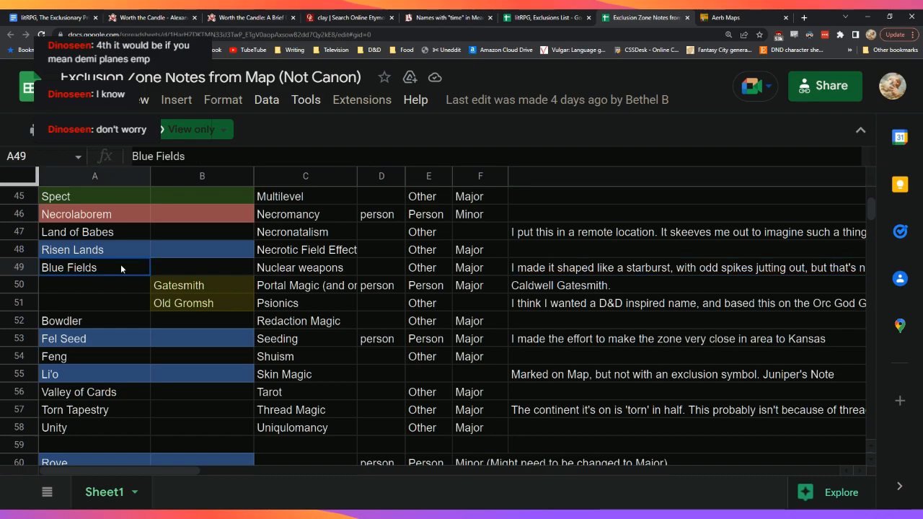
left_click(40, 18)
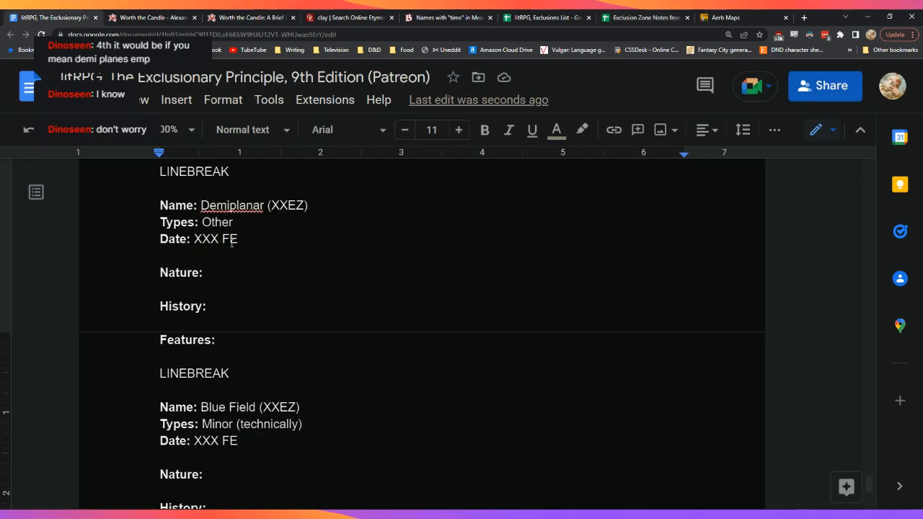
Step: Set the Types line of the Blue Field entry to "Major"
double_click(219, 424)
left_click(307, 428)
key("BackSpace")
key("BackSpace")
key("BackSpace")
key("BackSpace")
key("BackSpace")
key("BackSpace")
key("BackSpace")
key("BackSpace")
key("BackSpace")
key("BackSpace")
key("BackSpace")
key("BackSpace")
key("BackSpace")
key("BackSpace")
key("BackSpace")
key("BackSpace")
key("BackSpace")
key("BackSpace")
type("ajor")
key("Down")
key("Home")
key("Down")
key("Left")
key("Right")
key("Down")
key("Down")
key("Down")
key("Down")
key("Down")
key("Down")
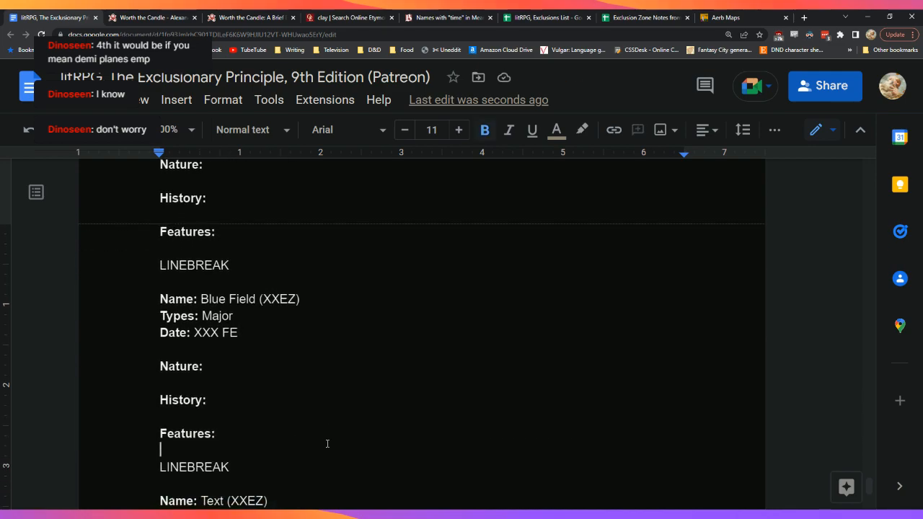
key("Up")
key("Up")
key("Up")
key("Up")
key("Up")
key("Up")
key("Up")
key("Up")
key("Up")
key("Up")
key("Up")
key("Up")
key("Up")
key("Up")
key("Up")
key("Up")
key("Up")
key("Up")
key("Up")
key("Up")
key("Down")
key("Down")
key("Down")
key("Down")
key("Down")
key("Down")
key("Down")
key("Down")
key("Down")
key("Down")
key("Down")
key("Down")
key("Down")
key("Down")
key("Down")
key("Down")
key("Down")
key("Left")
key("Left")
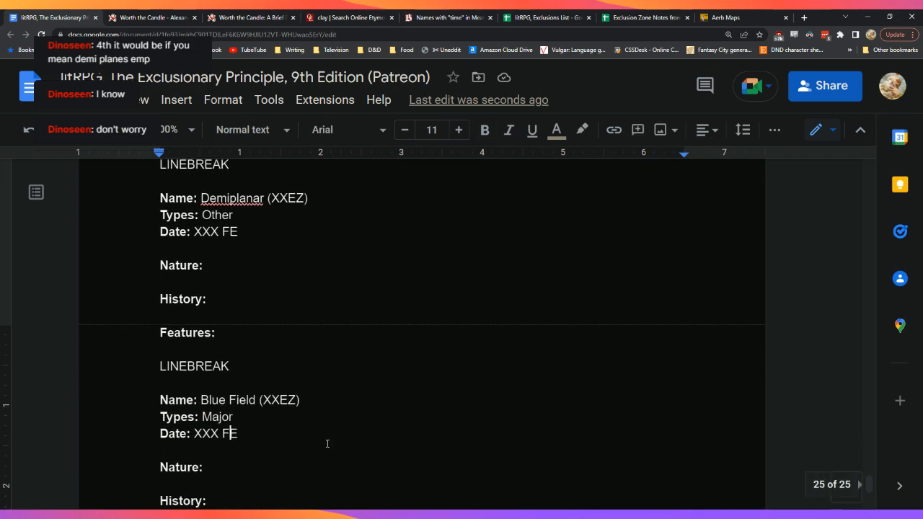
Step: Correct the entry's name to "Blue Fields" and fill in its zone abbreviation as "BFEZ"
key("Up")
key("Up")
key("Right")
key("Right")
key("Right")
type("s")
key("Right")
key("Right")
key("Right")
key("Right")
key("BackSpace")
key("BackSpace")
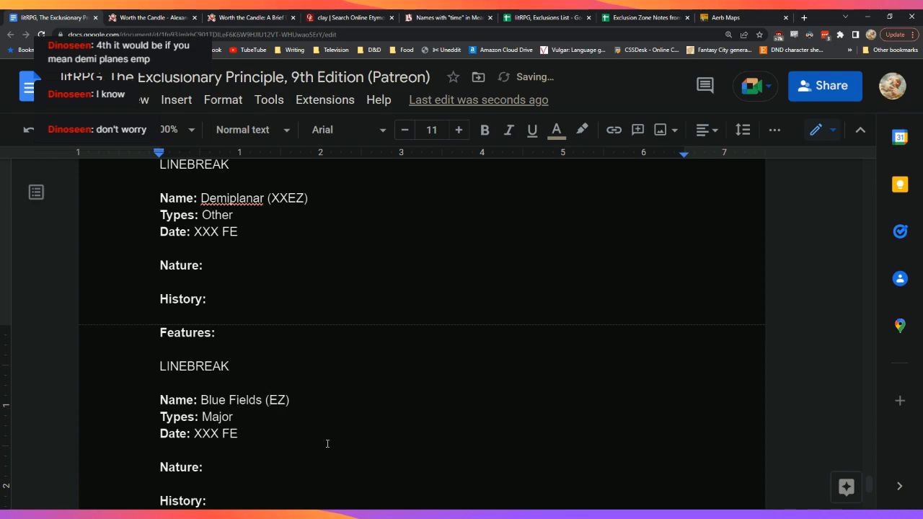
type("BF")
key("Down")
key("Right")
key("Left")
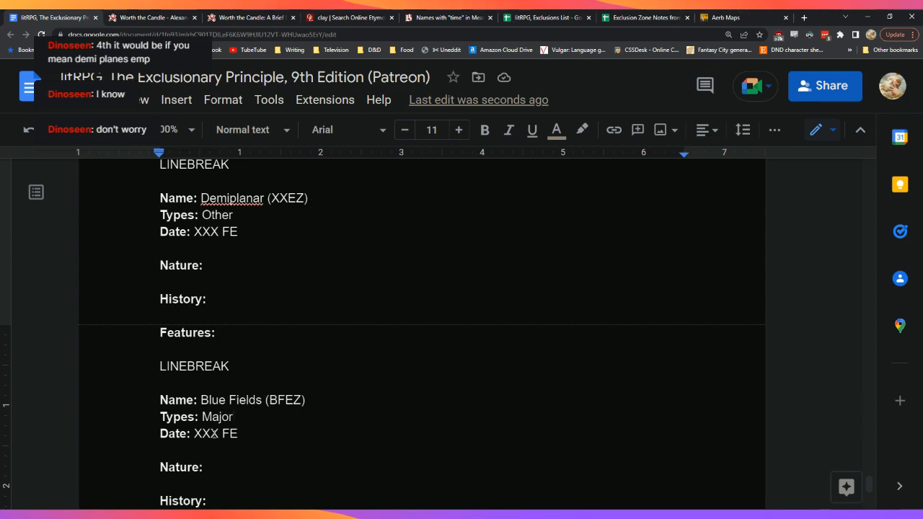
Step: Review the nature, history, features and character notes of the Degenerate Earth entry, and return to the start of the Demiplanar entry
scroll(258, 332, "up", 3)
scroll(258, 332, "up", 2)
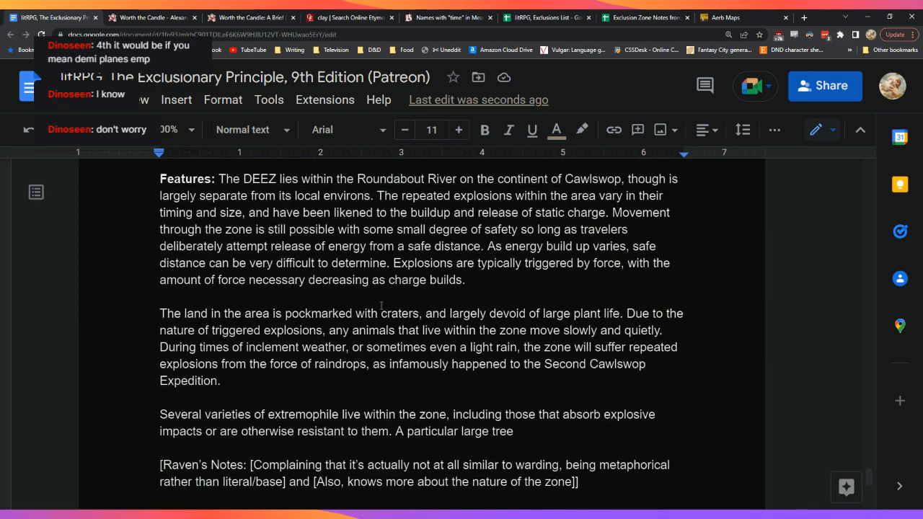
scroll(506, 298, "down", 1)
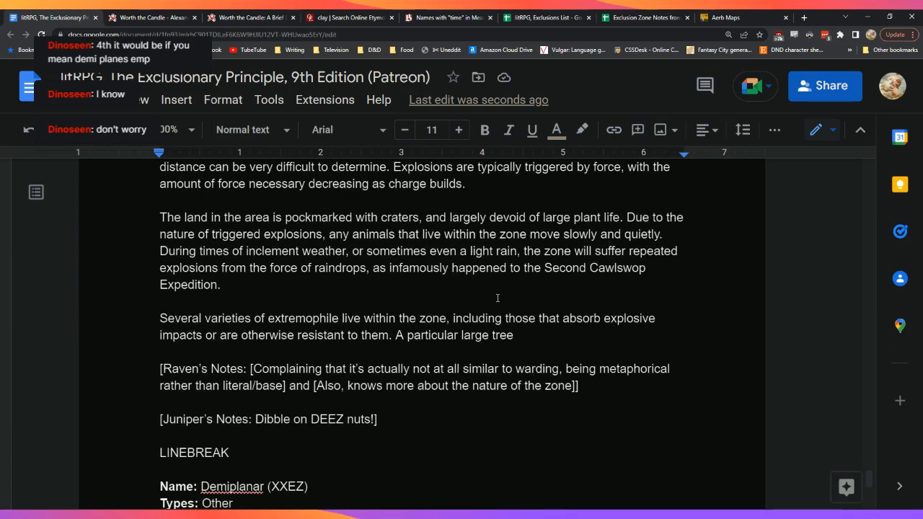
scroll(350, 335, "up", 5)
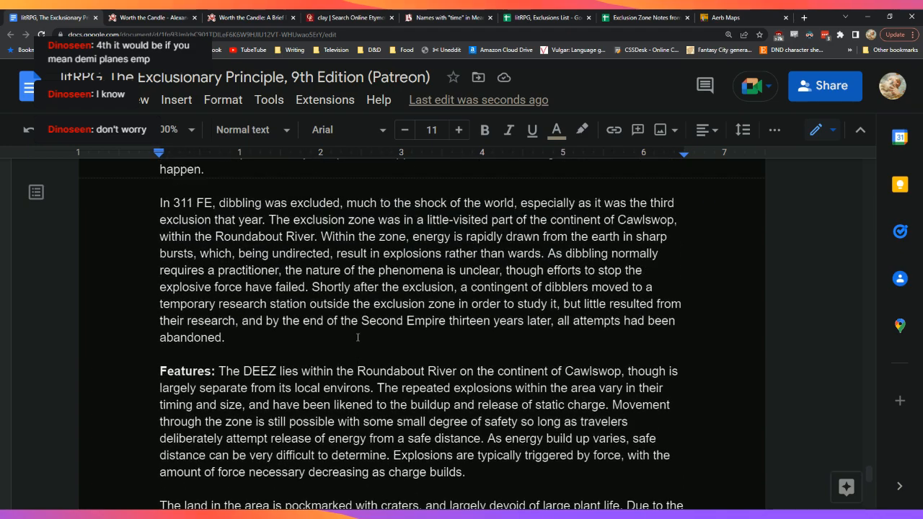
scroll(354, 339, "up", 5)
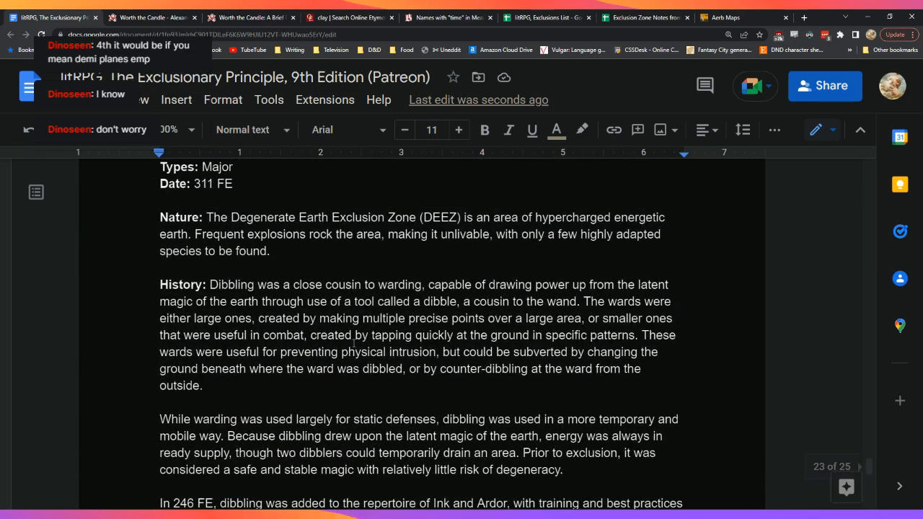
scroll(351, 335, "up", 1)
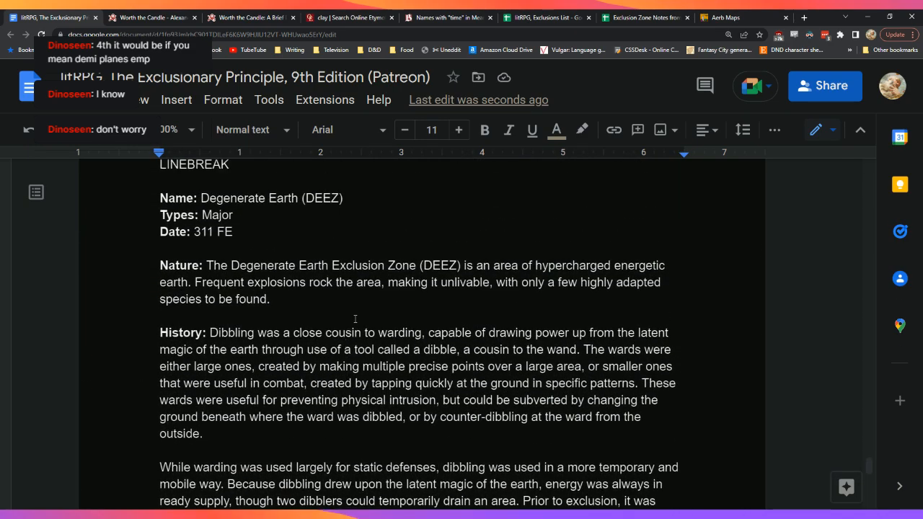
scroll(322, 382, "down", 9)
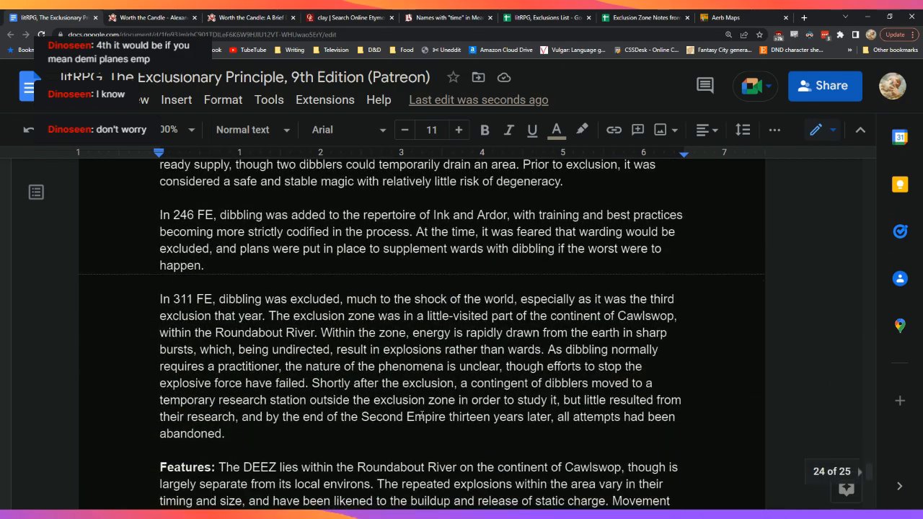
scroll(421, 418, "down", 3)
scroll(420, 418, "down", 2)
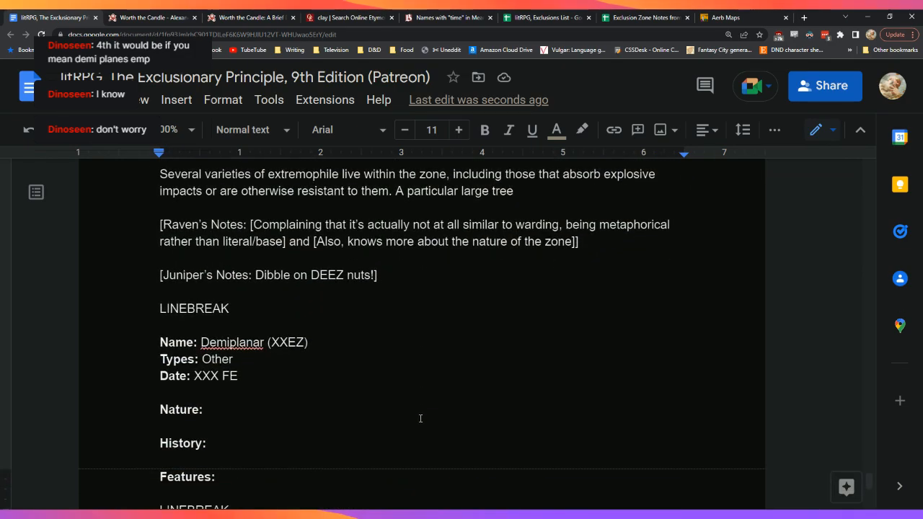
scroll(420, 418, "up", 1)
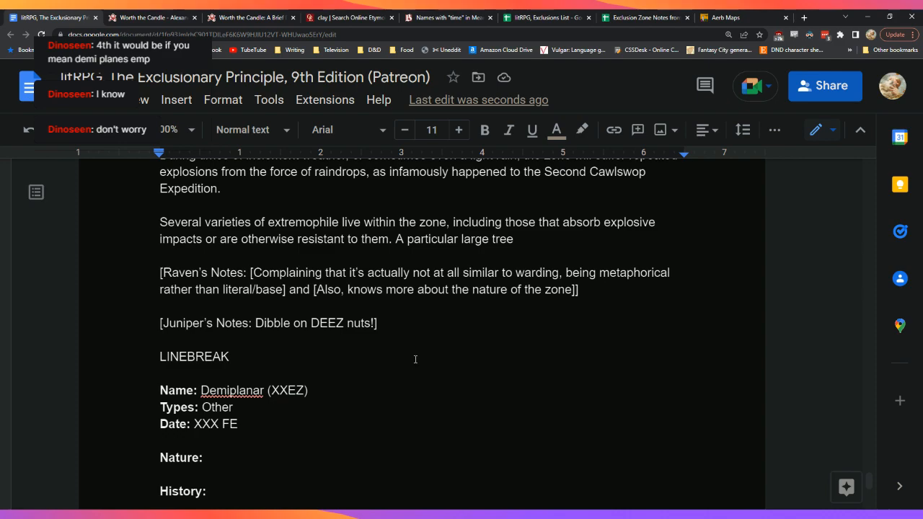
left_click(380, 323)
left_click_drag(380, 323, 253, 322)
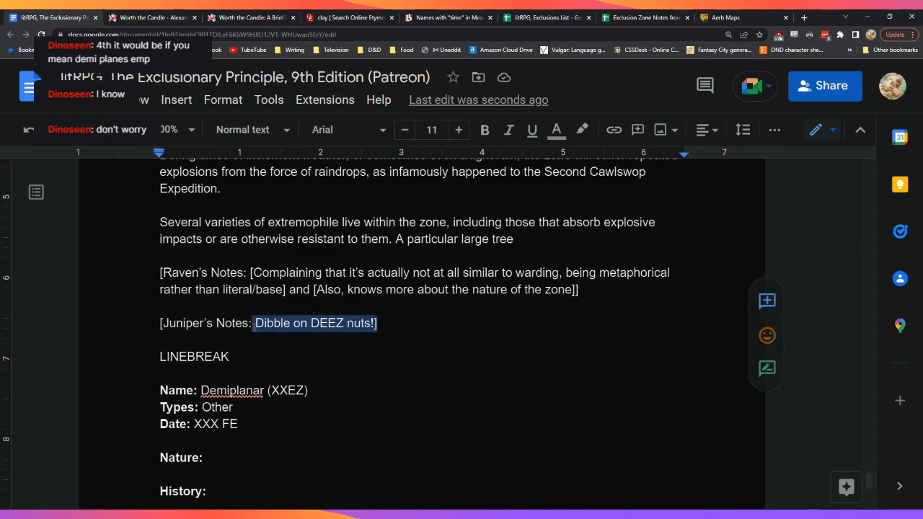
left_click(311, 373)
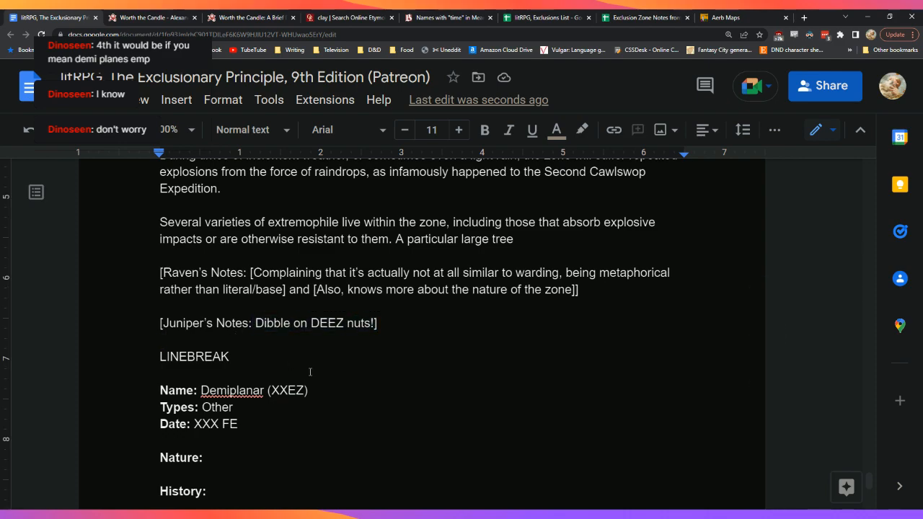